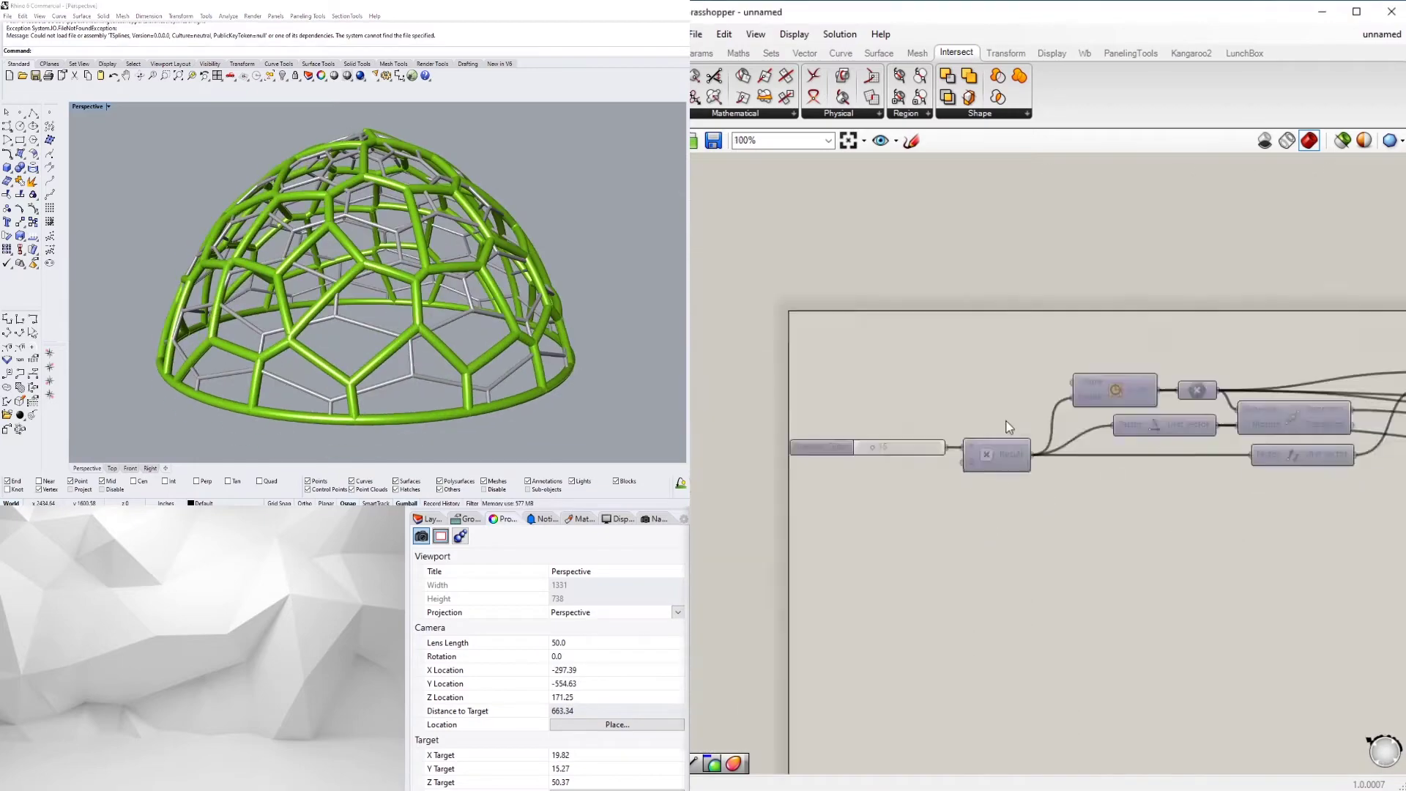
# Label the groups around the dome-size number slider and the two-dimensional slider in the finished dome definition
pyautogui.rightClick(968, 469)
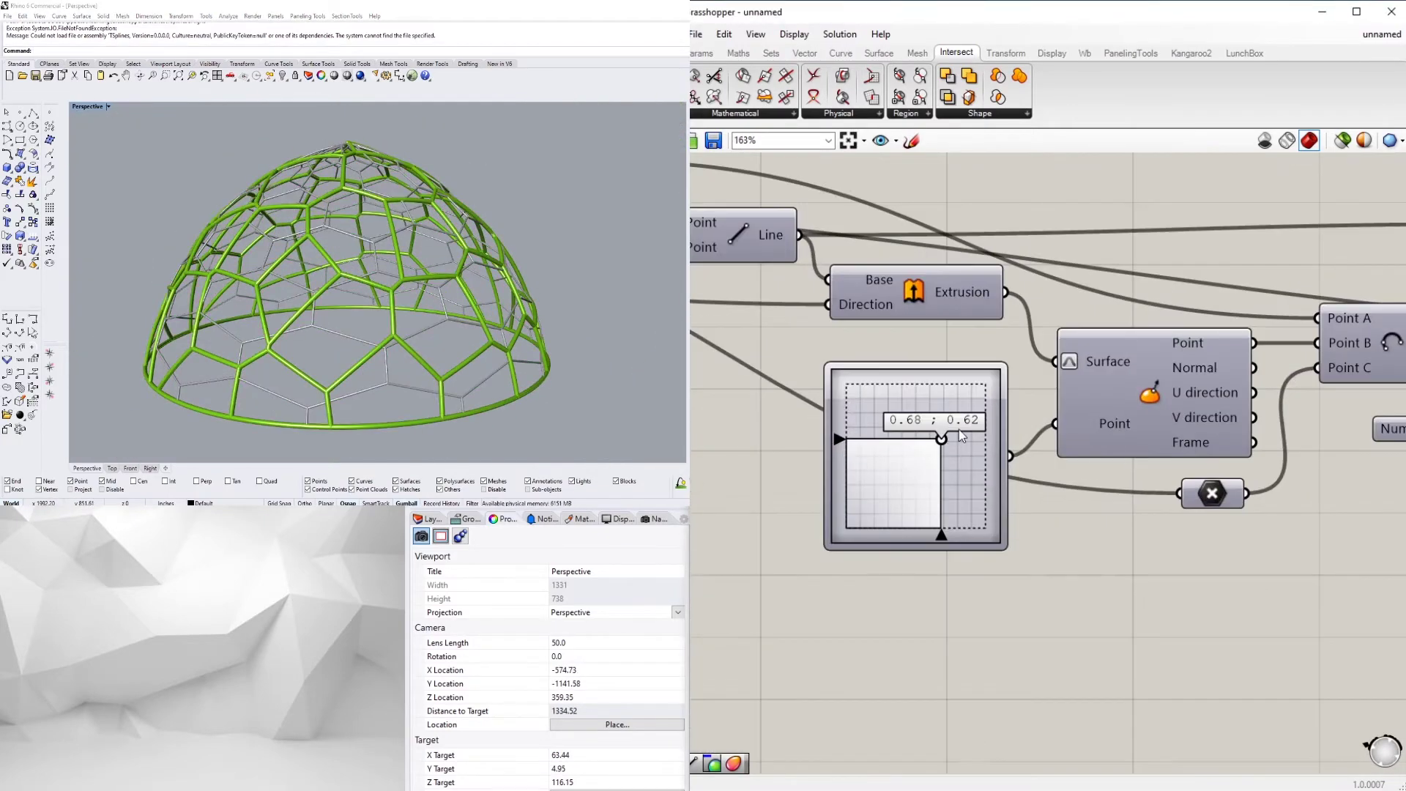
pyautogui.moveTo(960, 430)
pyautogui.mouseDown()
pyautogui.moveTo(999, 400)
pyautogui.moveTo(978, 412)
pyautogui.mouseUp()
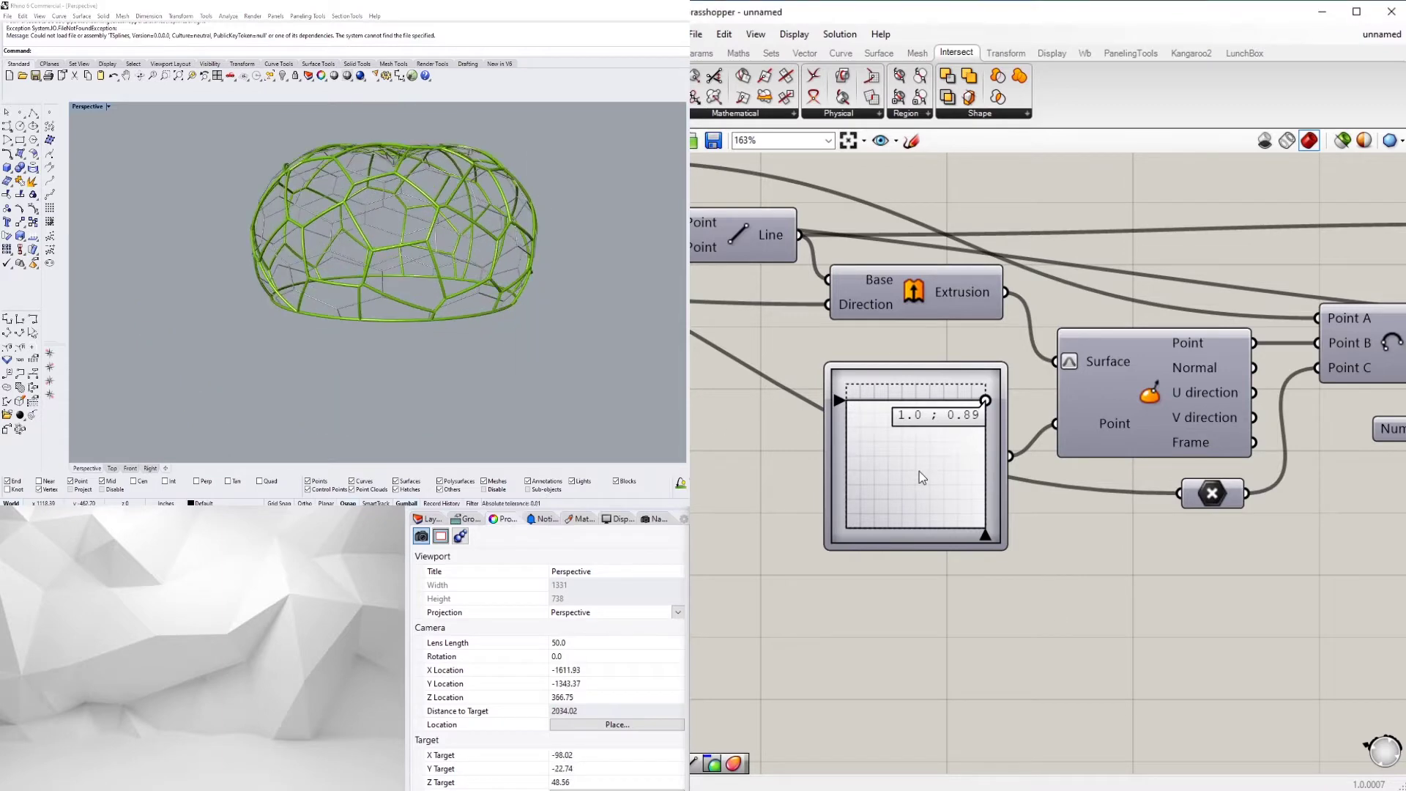
pyautogui.hotkey('ctrl', 'z')
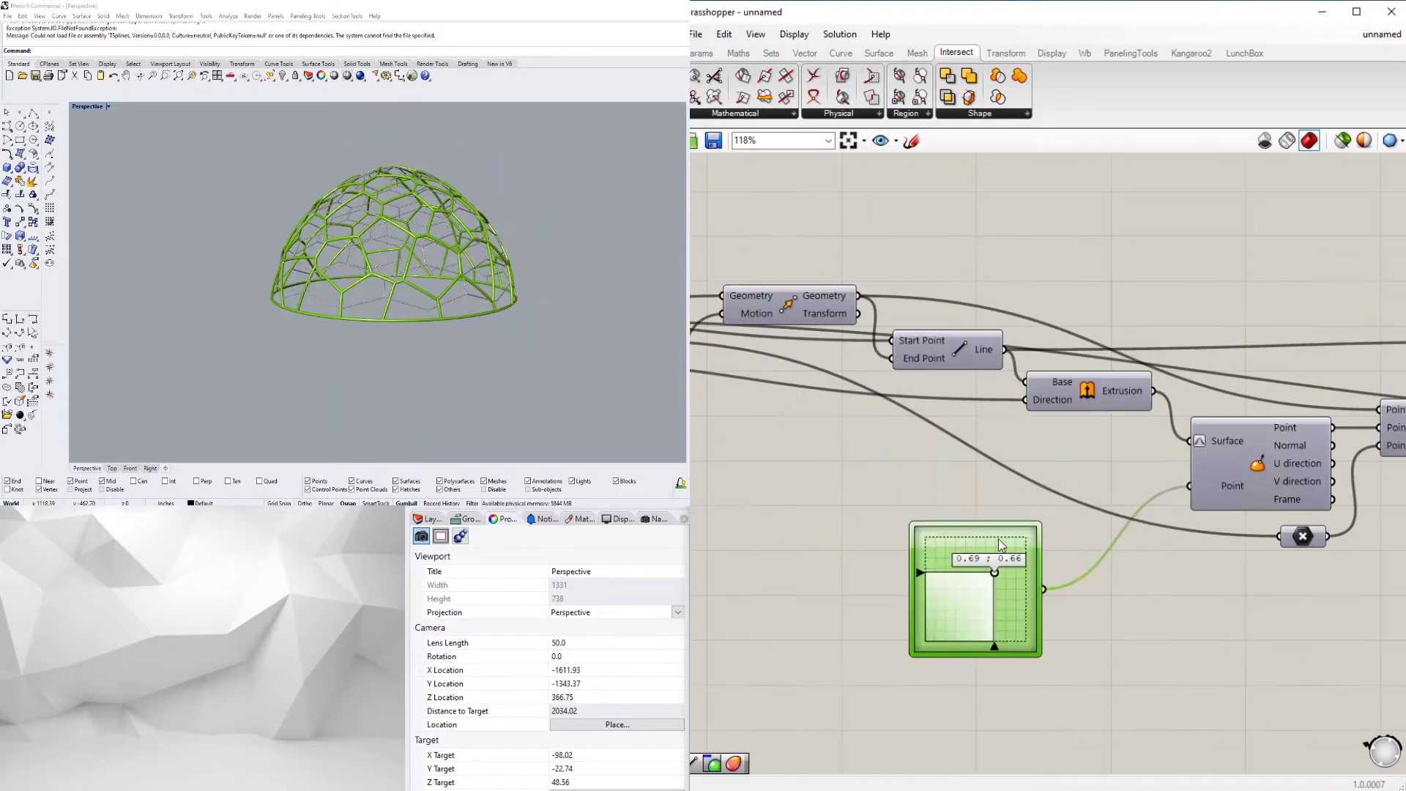
pyautogui.rightClick(979, 518)
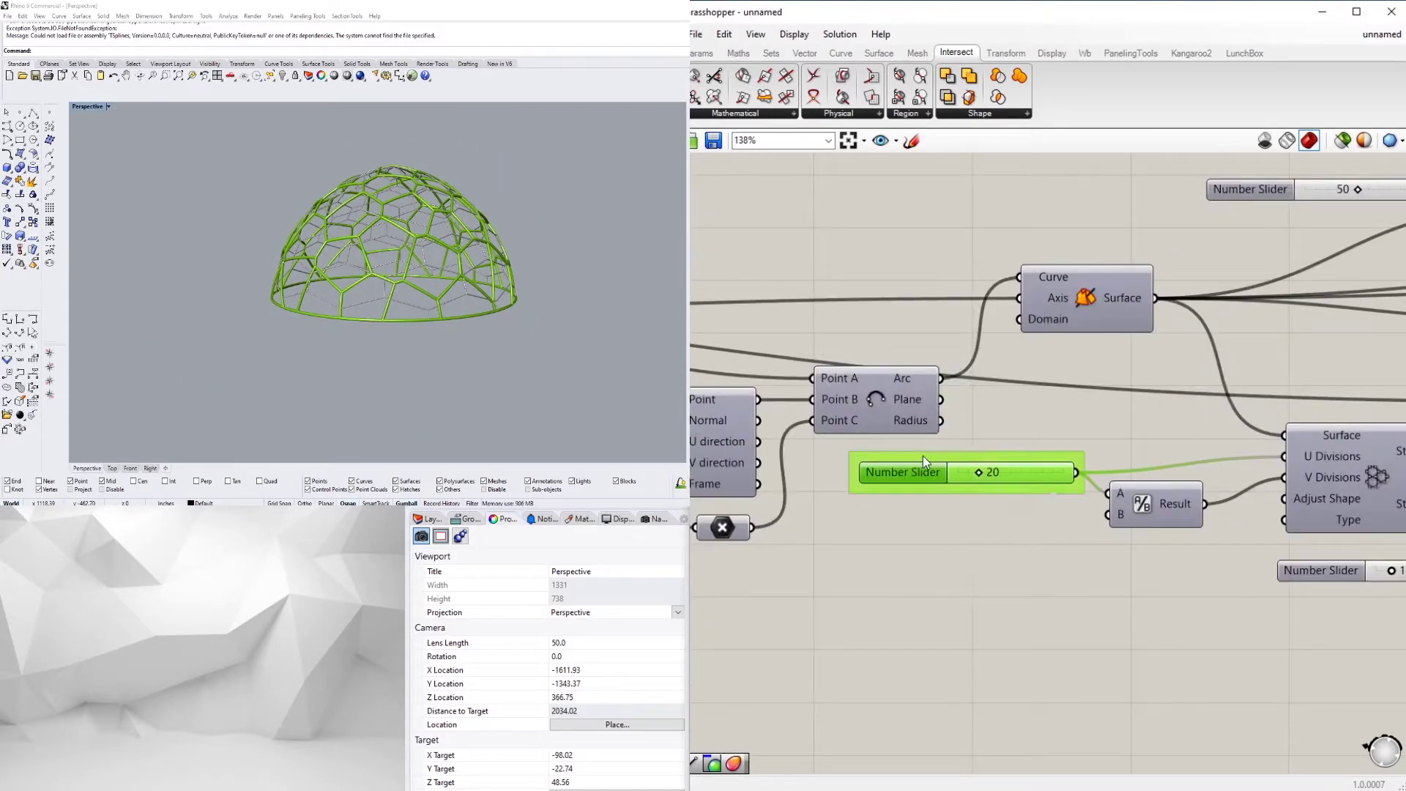
pyautogui.rightClick(924, 455)
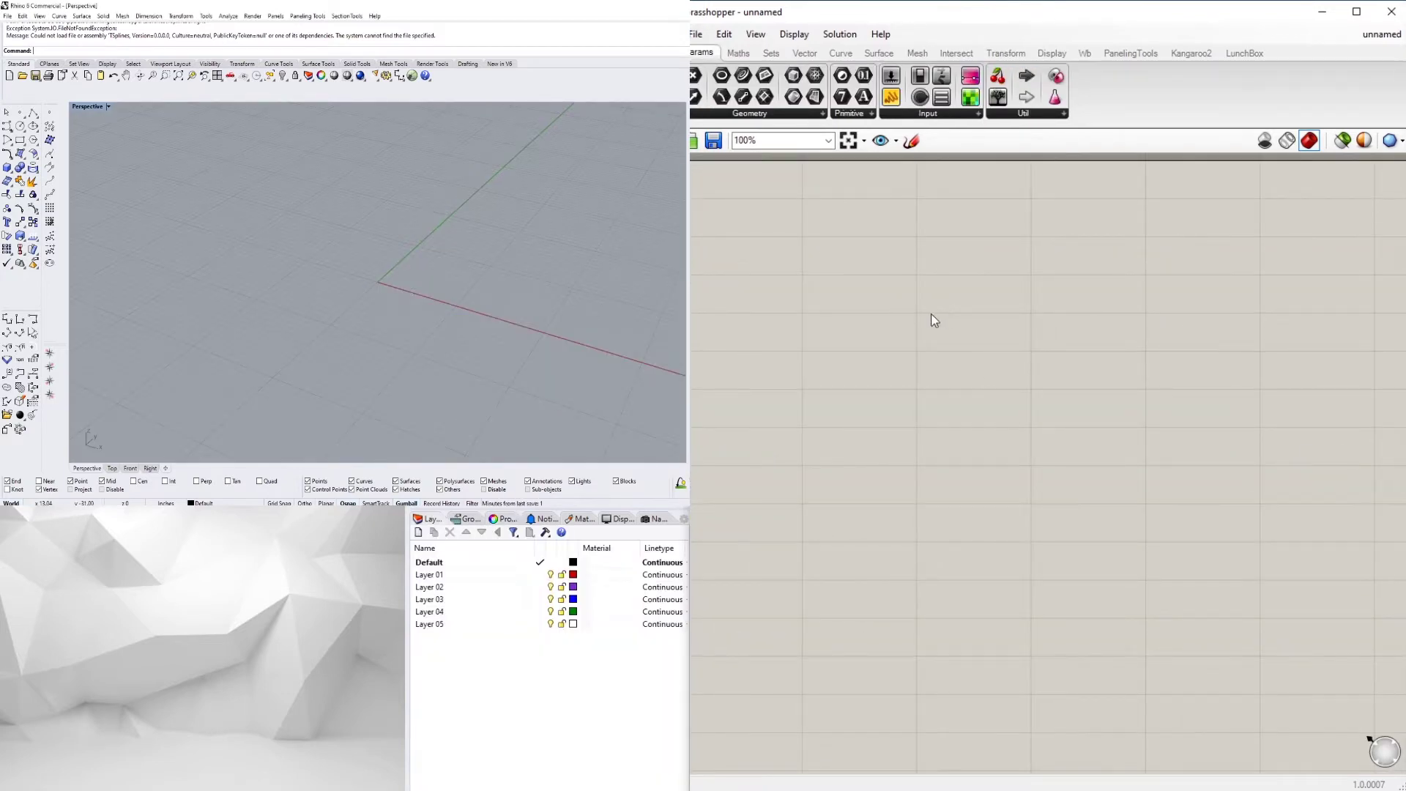
# Add a number slider with the value 15 to the empty Grasshopper canvas
pyautogui.scroll(-1, 934, 320)
pyautogui.doubleClick(934, 365)
pyautogui.write('15')
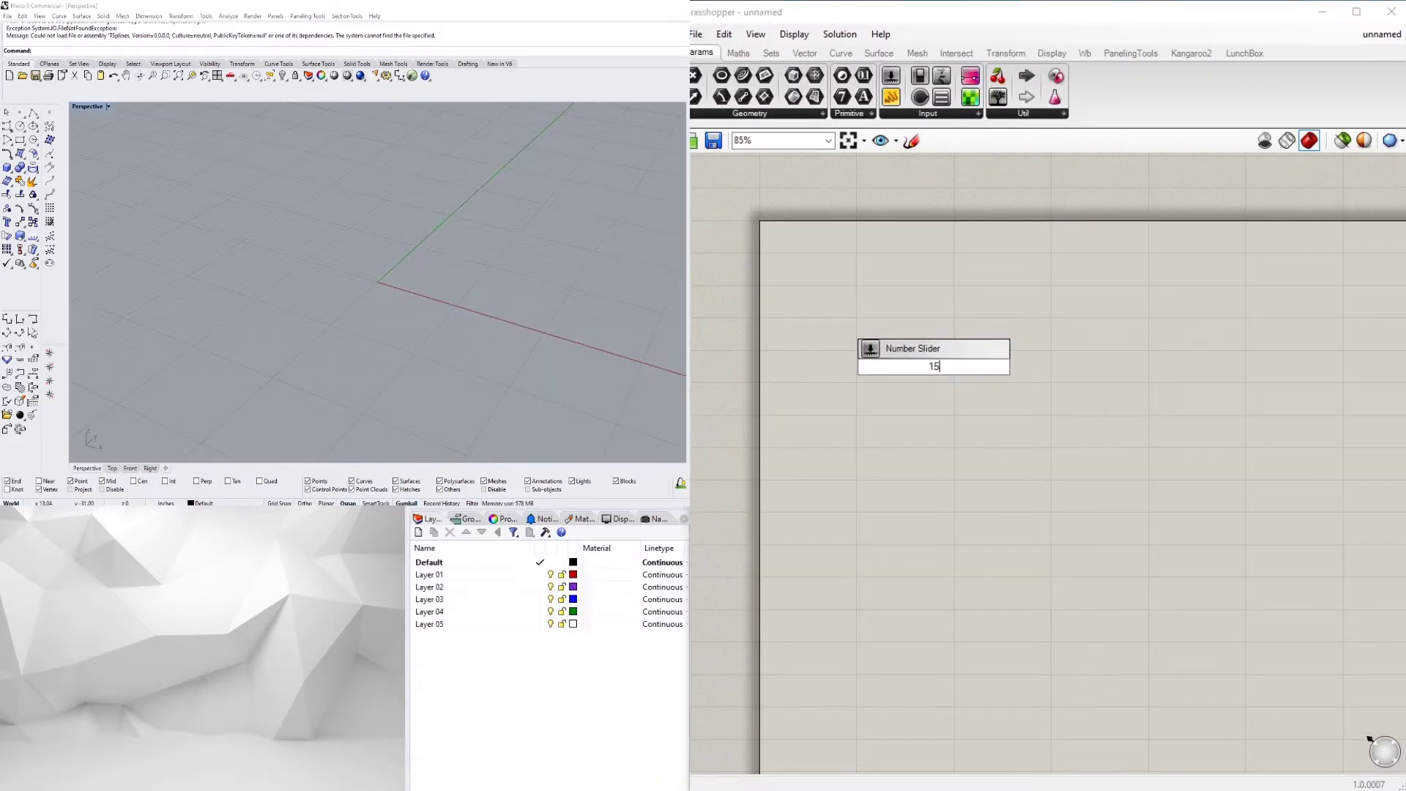
pyautogui.press('Return')
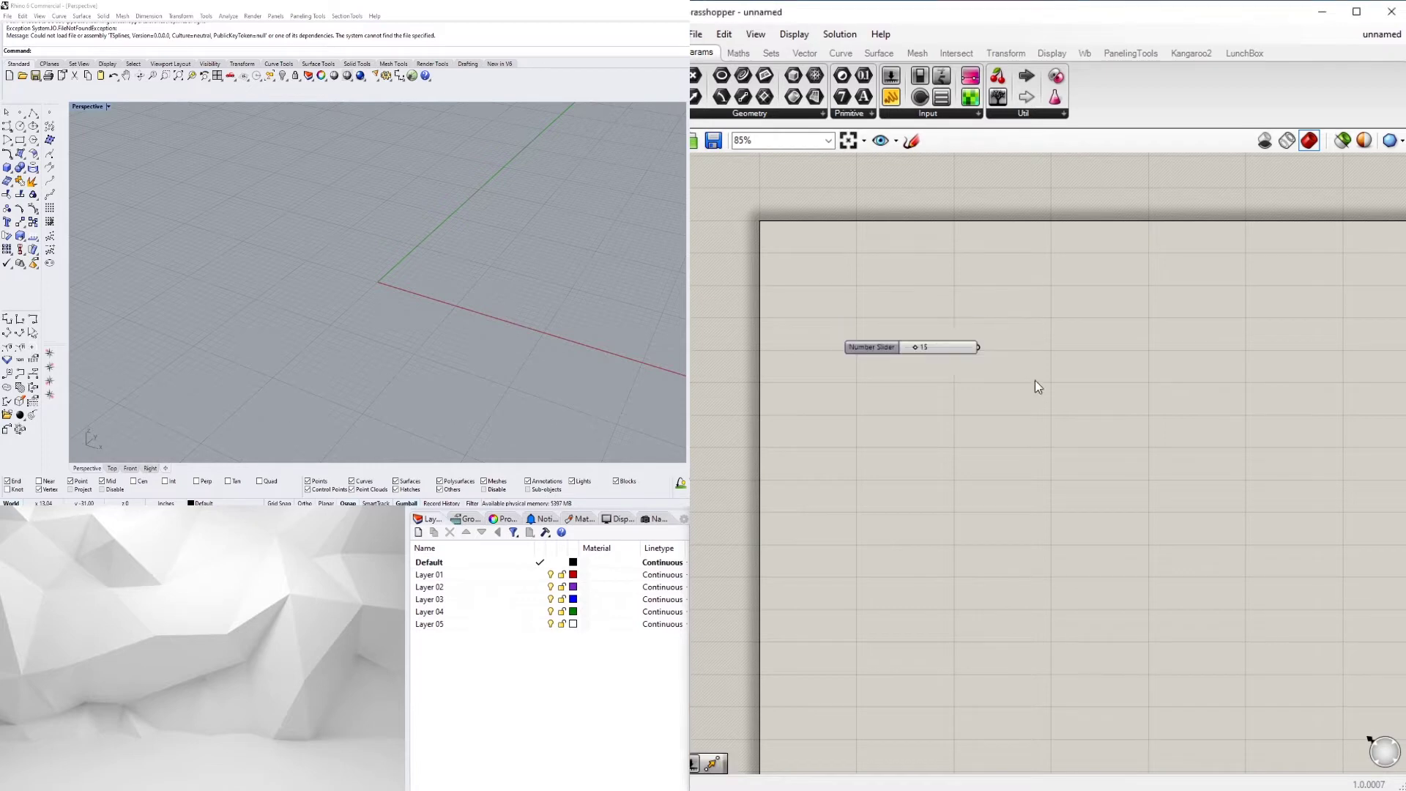
# Add a multiplication component with 12 as its second operand and connect the number slider to input A
pyautogui.doubleClick(1035, 380)
pyautogui.write('*12')
pyautogui.press('Return')
pyautogui.scroll(3, 972, 343)
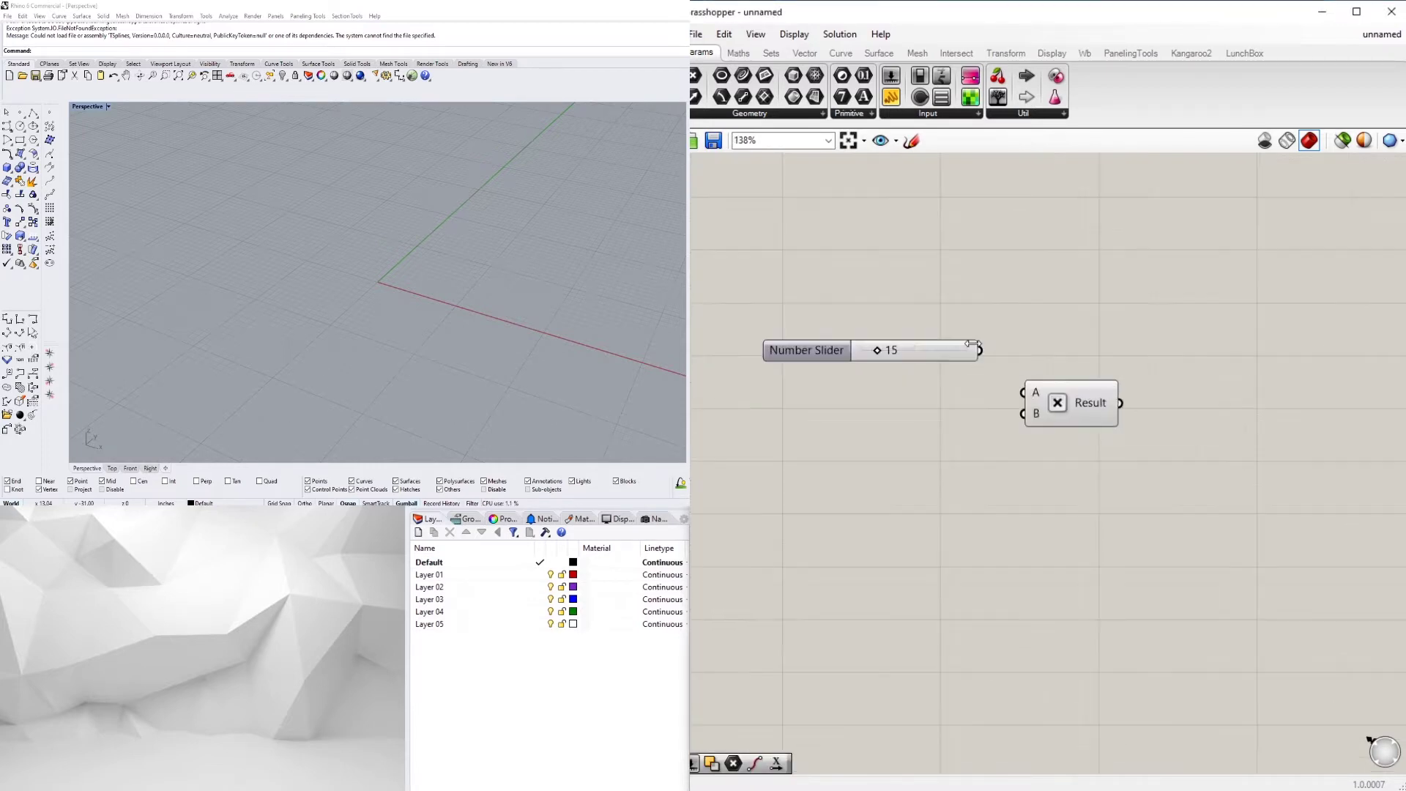
pyautogui.moveTo(1035, 395); pyautogui.dragTo(1009, 355)
pyautogui.click(1024, 396)
# Add an Arc component to the canvas, leaving space between it and the multiplication component
pyautogui.scroll(-2, 1099, 425)
pyautogui.moveTo(1135, 441); pyautogui.dragTo(951, 453, button='right')
pyautogui.doubleClick(1000, 393)
pyautogui.write('AR')
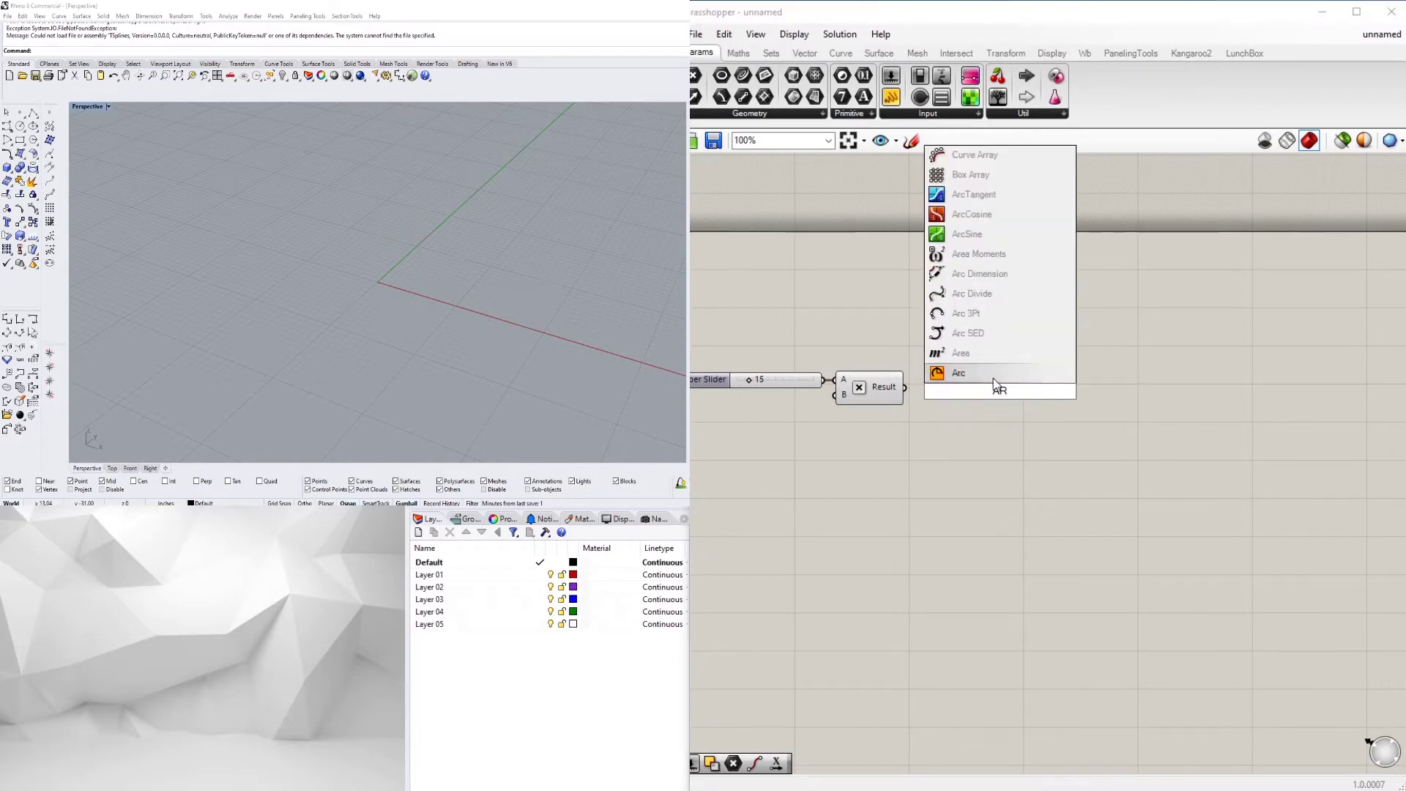
pyautogui.press('Return')
pyautogui.moveTo(997, 394); pyautogui.dragTo(1136, 423)
# Add a Circle component and connect the multiplication result to its Radius
pyautogui.doubleClick(988, 394)
pyautogui.write('Cl')
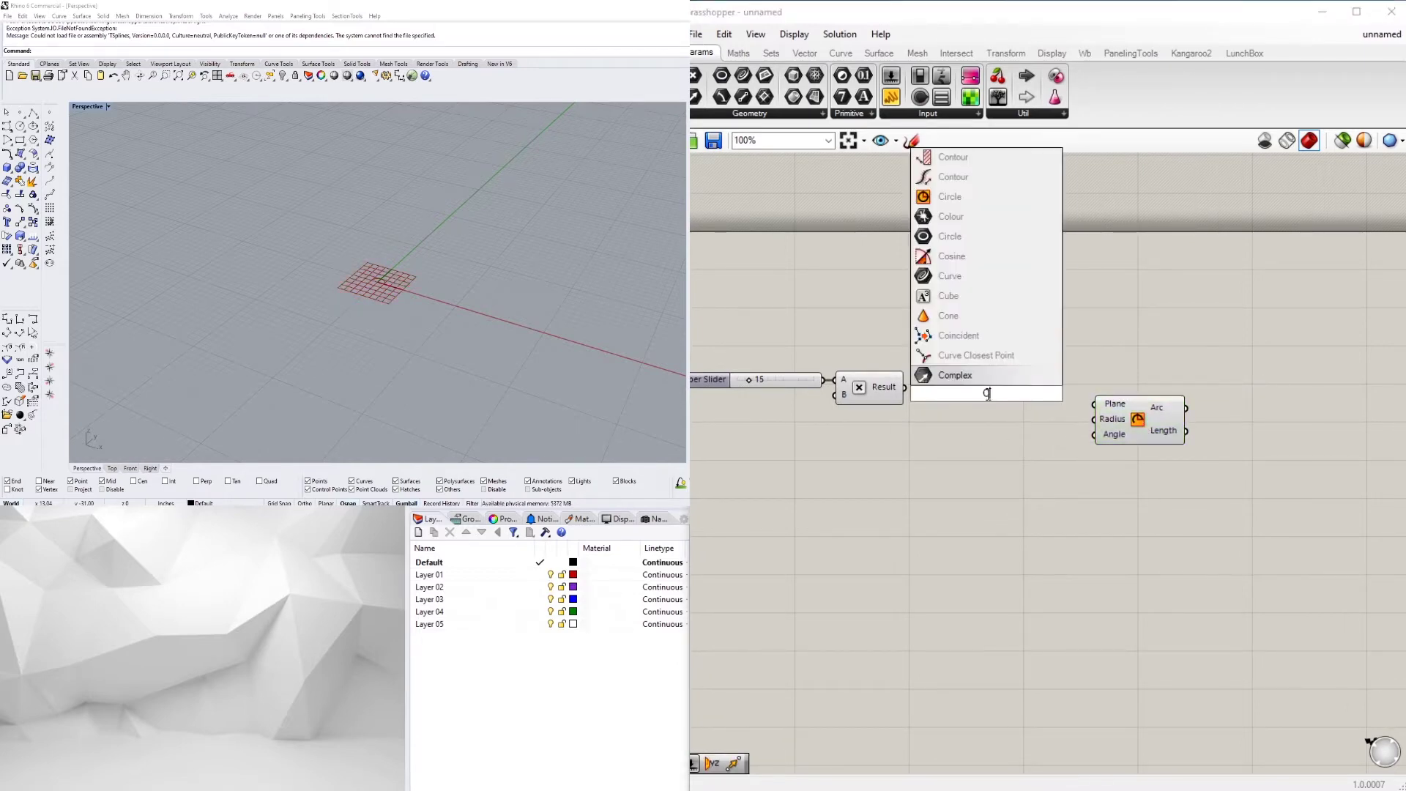
pyautogui.click(950, 375)
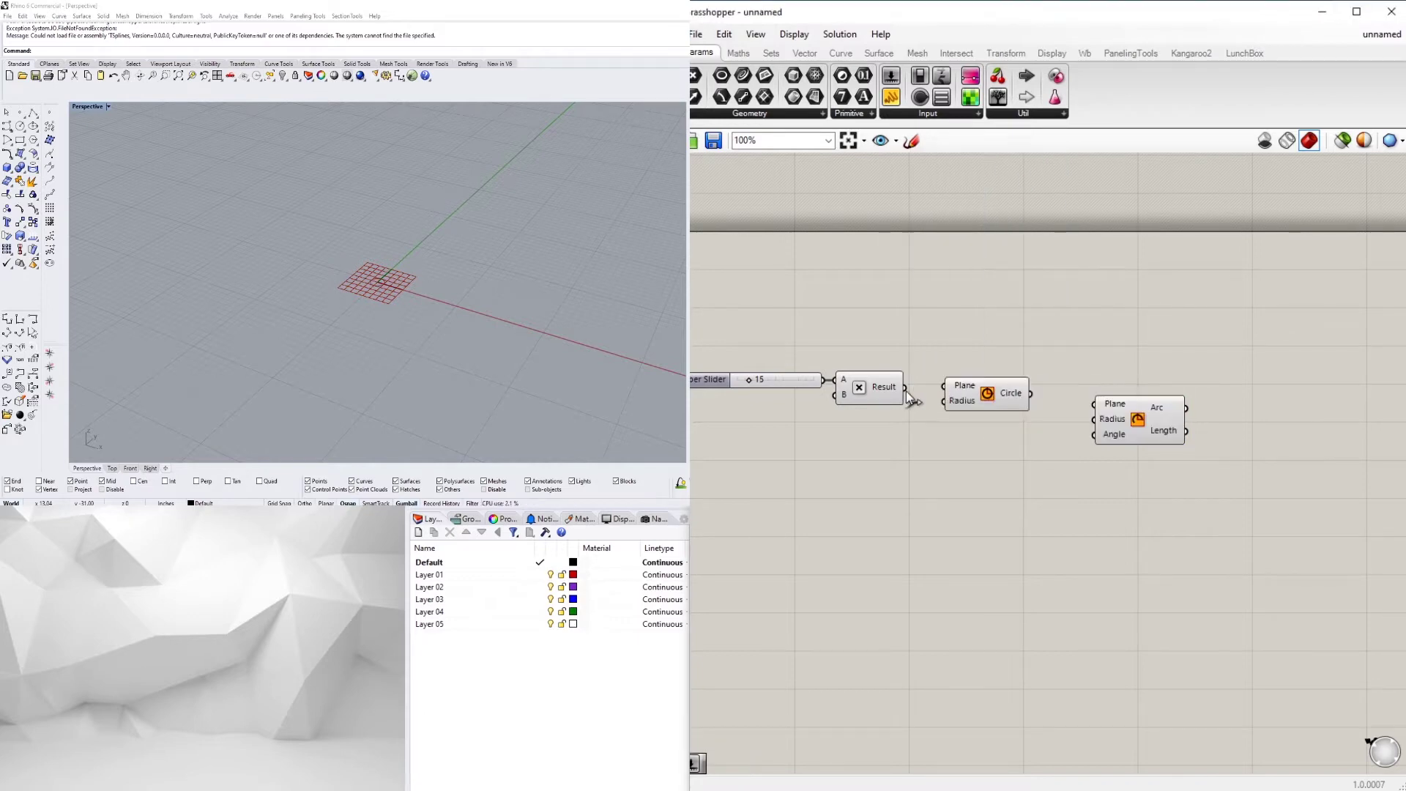
pyautogui.moveTo(906, 387); pyautogui.dragTo(969, 392)
pyautogui.scroll(-3, 526, 258)
pyautogui.scroll(3, 1025, 367)
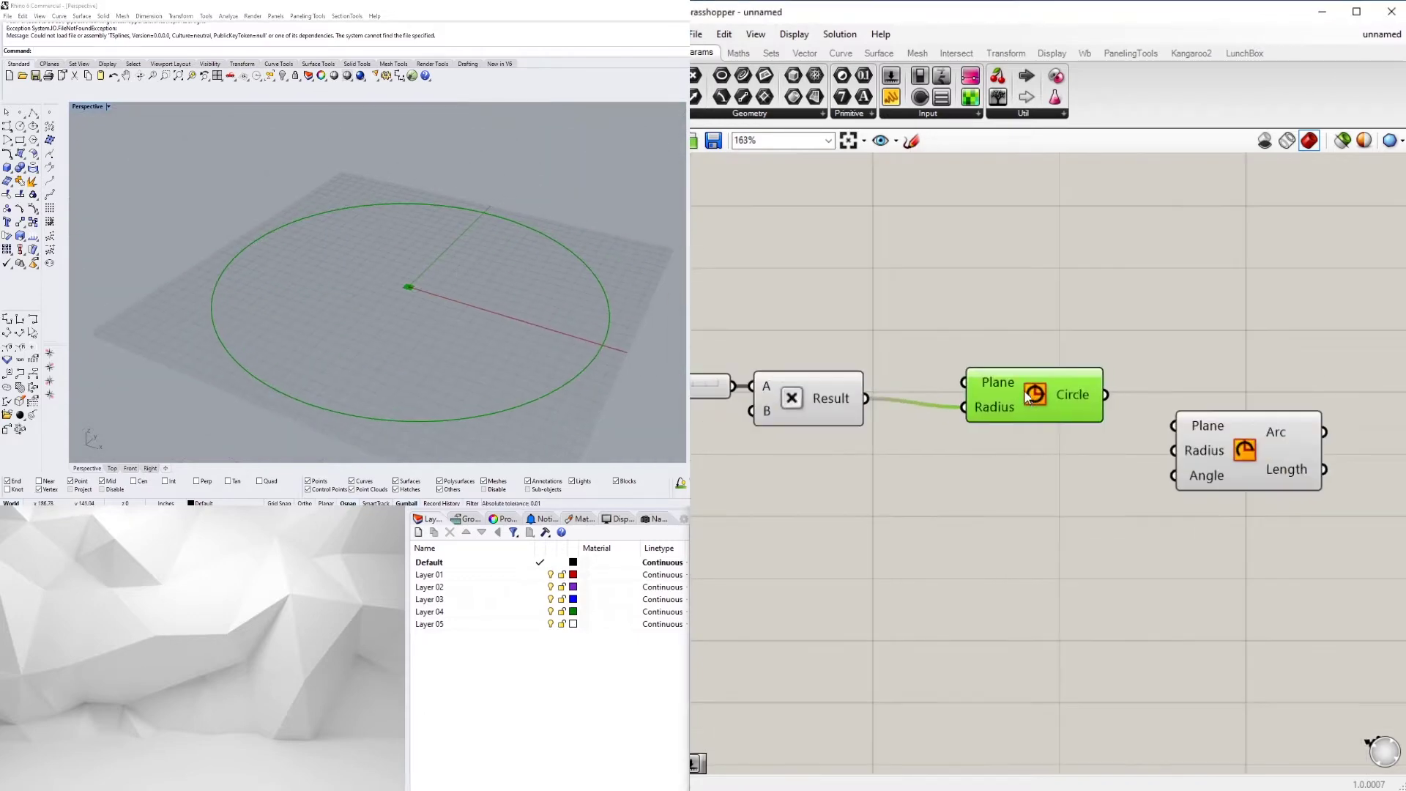
# Make room around the Arc component, add an XZ Plane component and connect it to the Arc's Plane input
pyautogui.click(1093, 346)
pyautogui.click(1254, 419)
pyautogui.moveTo(1254, 420); pyautogui.dragTo(1254, 294)
pyautogui.moveTo(1235, 339); pyautogui.dragTo(1243, 527, button='right')
pyautogui.doubleClick(991, 442)
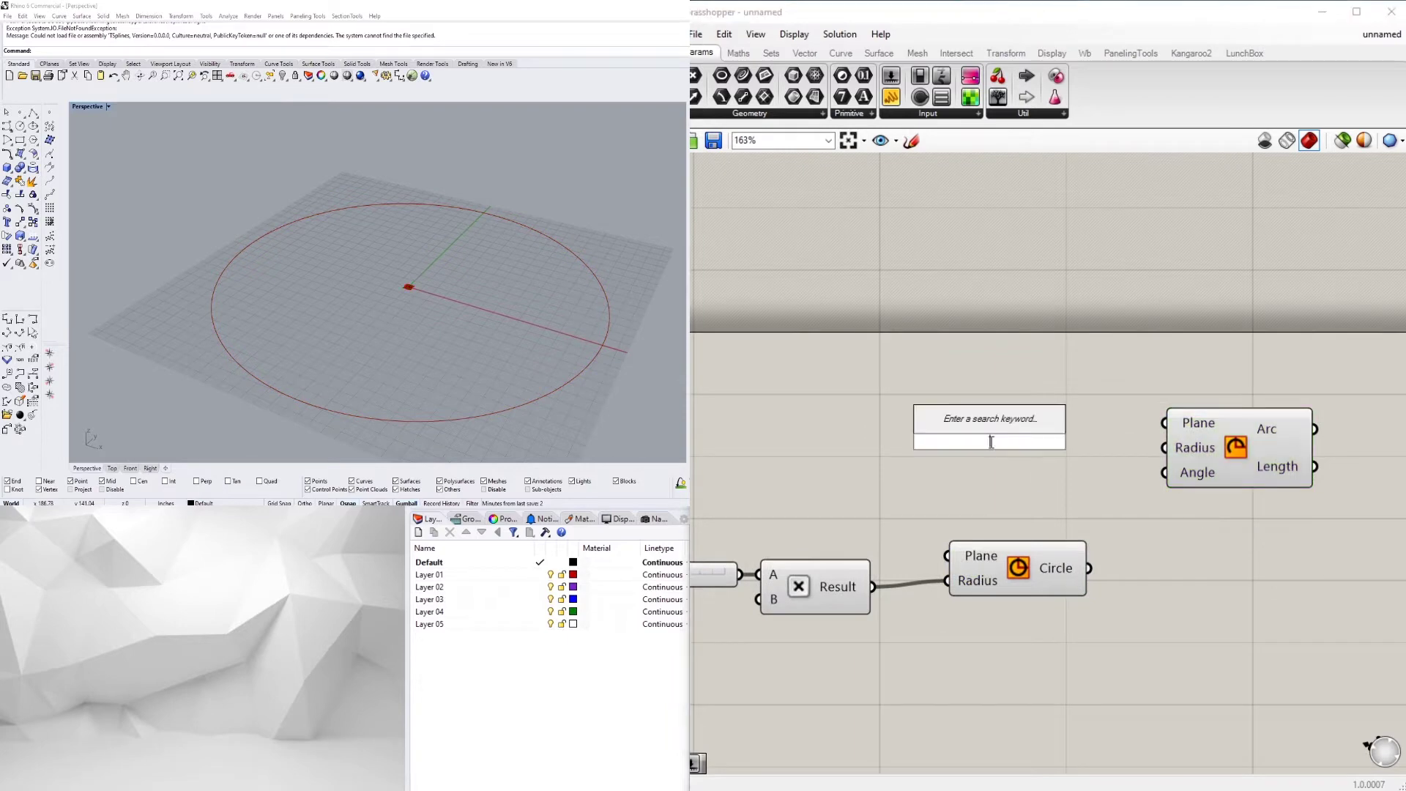
pyautogui.write('xz')
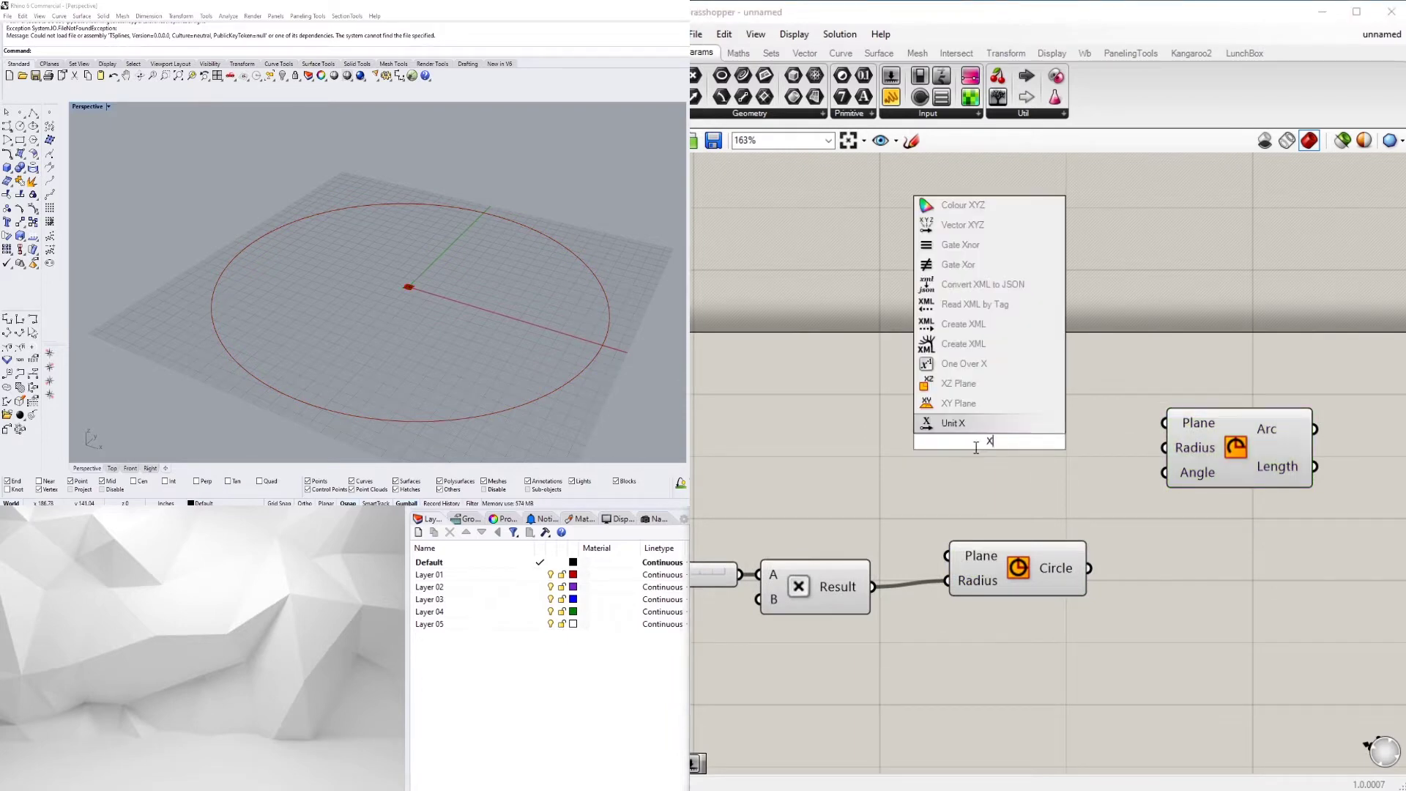
pyautogui.click(961, 421)
pyautogui.moveTo(1177, 425); pyautogui.dragTo(1177, 455)
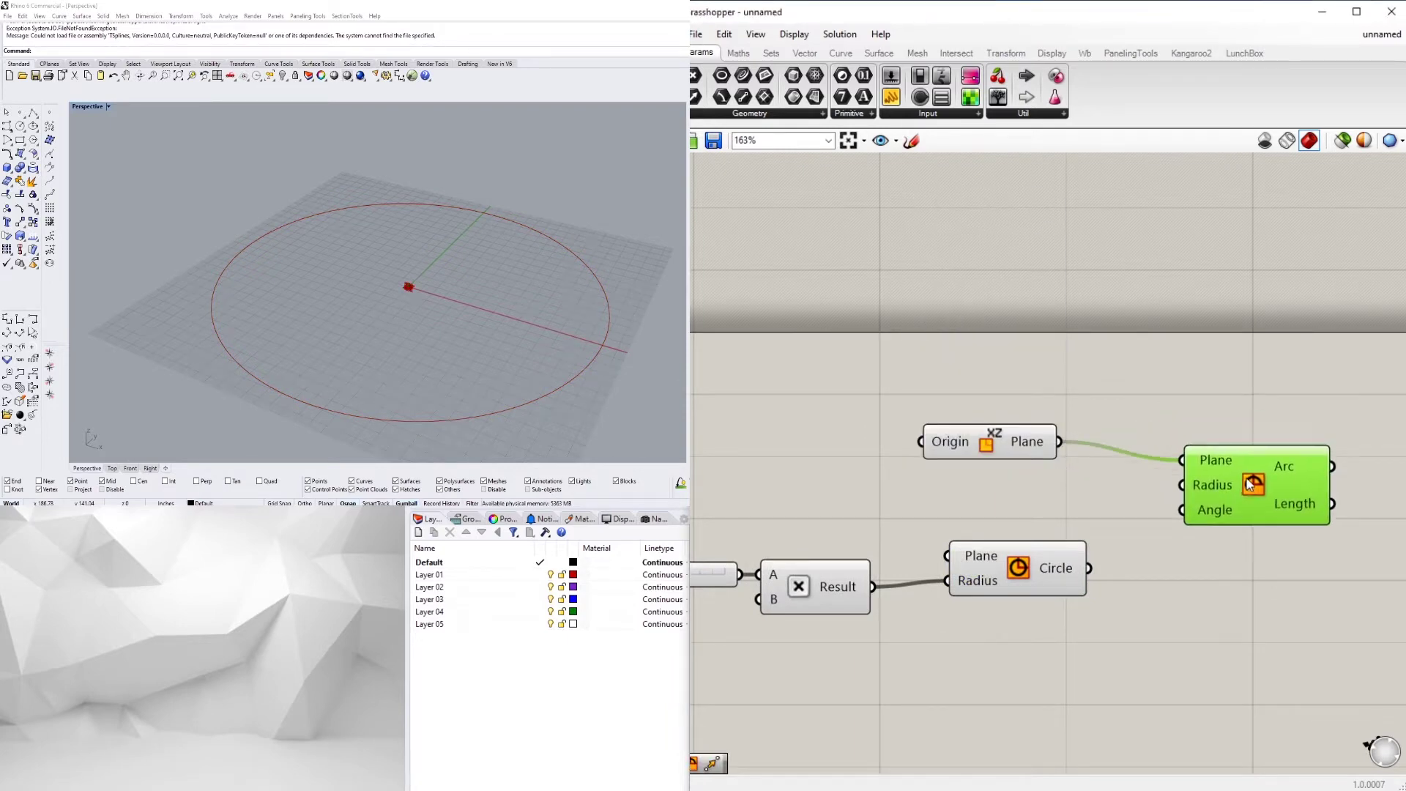
# Connect the multiplication result to the Arc's Radius and tidy the Circle, Arc and XZ Plane components
pyautogui.moveTo(873, 586); pyautogui.dragTo(1205, 515)
pyautogui.moveTo(1019, 571); pyautogui.dragTo(1019, 622)
pyautogui.moveTo(1205, 516); pyautogui.dragTo(1208, 523)
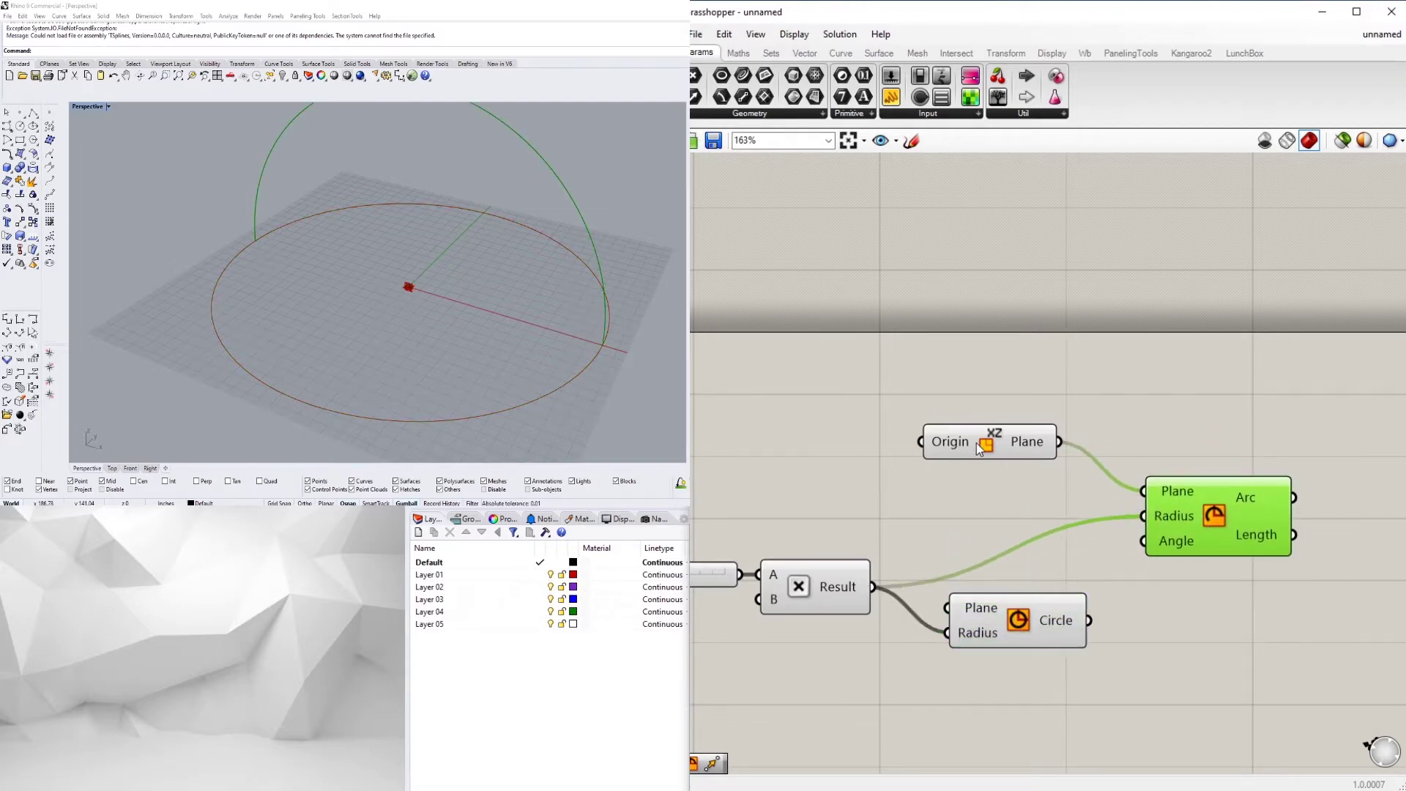
pyautogui.moveTo(977, 443); pyautogui.dragTo(1052, 478)
pyautogui.rightClick(1163, 544)
pyautogui.moveTo(1286, 682)
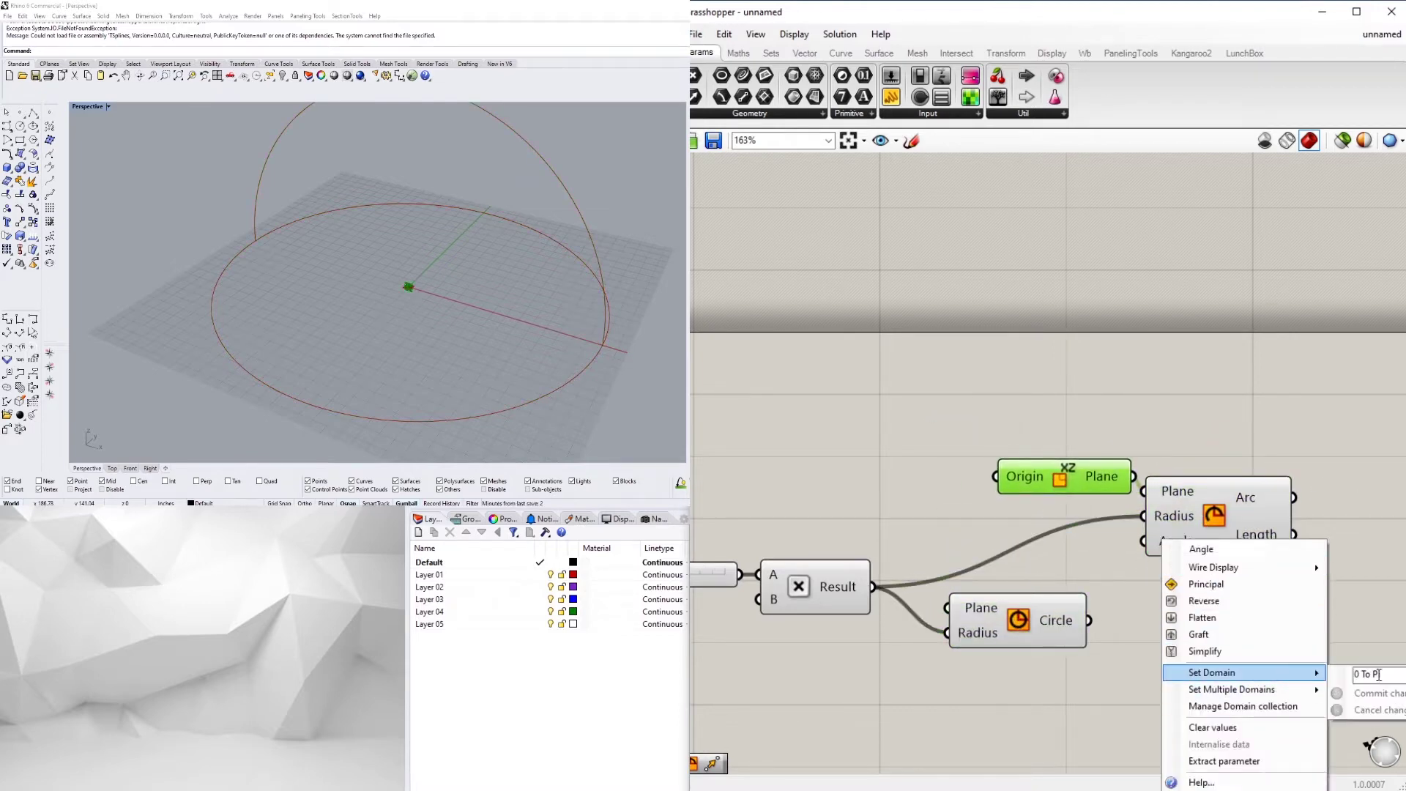
pyautogui.rightClick(1167, 515)
pyautogui.click(1124, 557)
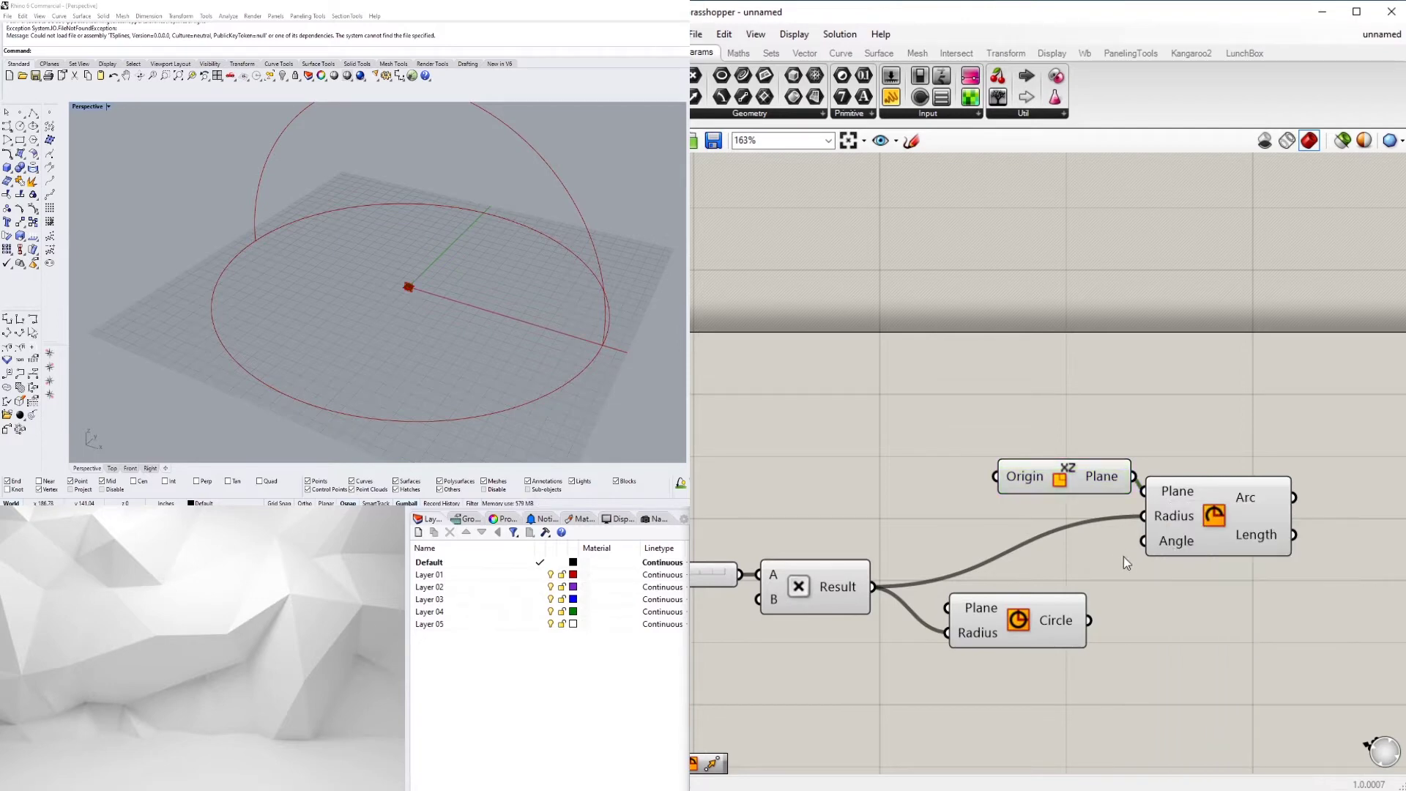
pyautogui.rightClick(1175, 541)
pyautogui.click(1155, 539)
# Add a number slider with the value 90 and connect it to the Arc's Angle input
pyautogui.doubleClick(772, 486)
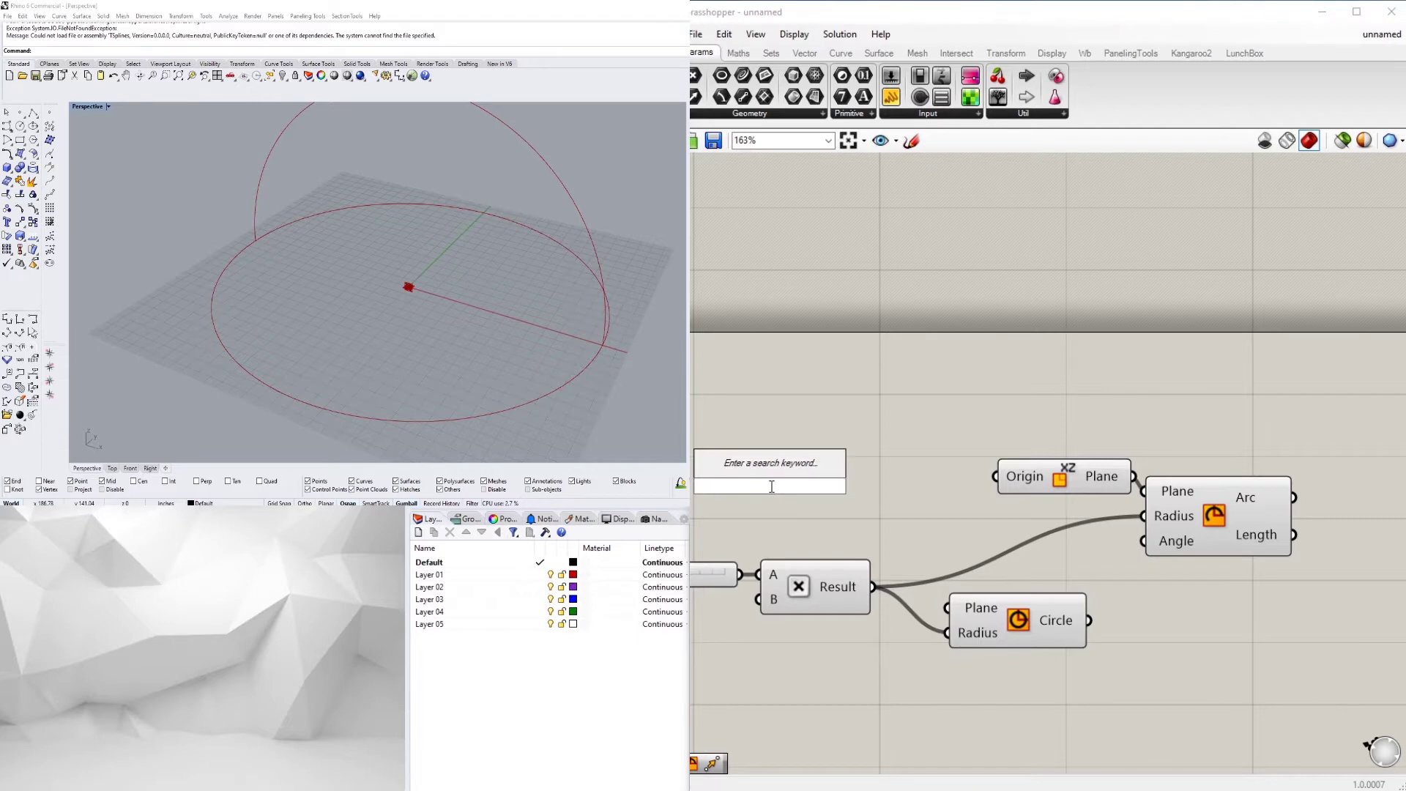
pyautogui.write('90')
pyautogui.press('Return')
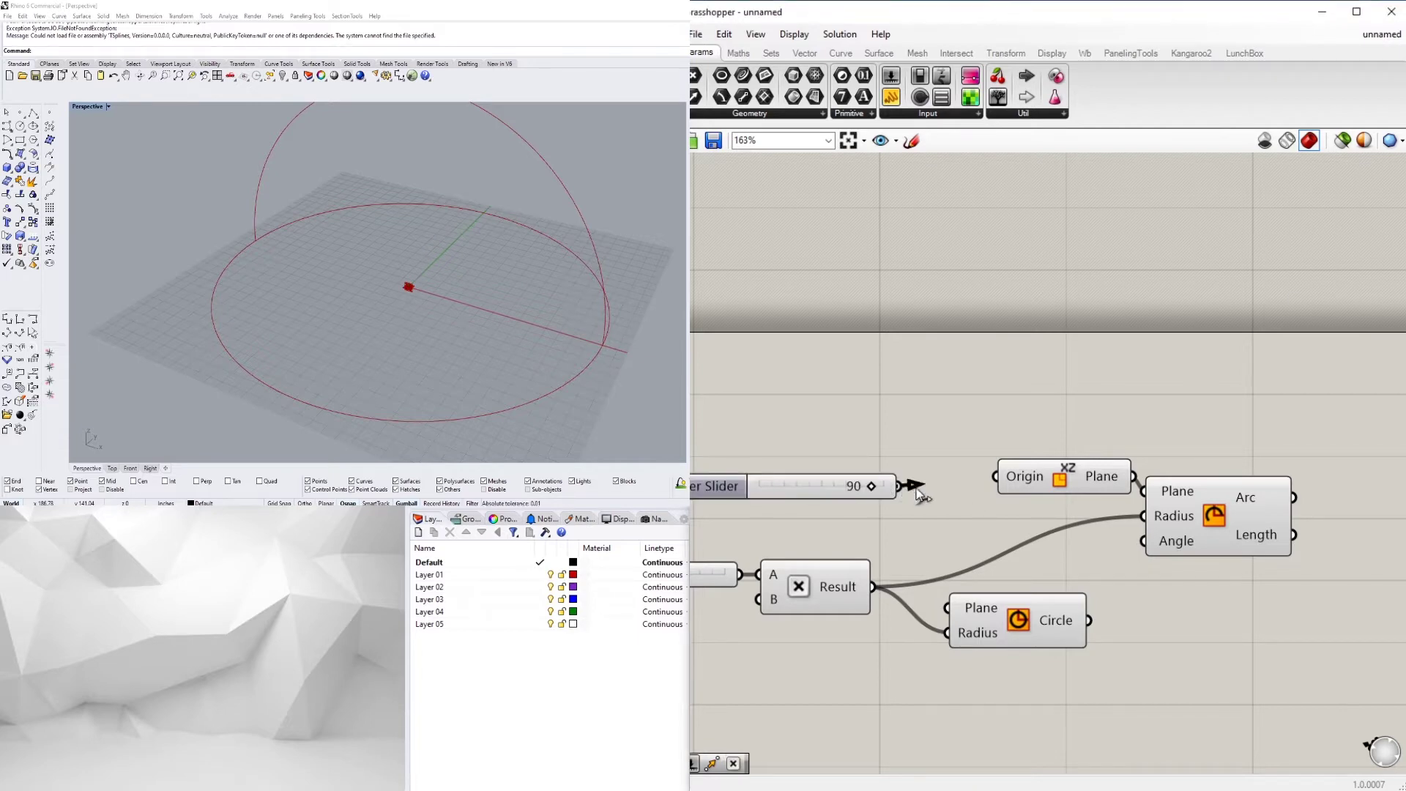
pyautogui.moveTo(919, 492); pyautogui.dragTo(1156, 542)
pyautogui.moveTo(707, 484); pyautogui.dragTo(926, 537)
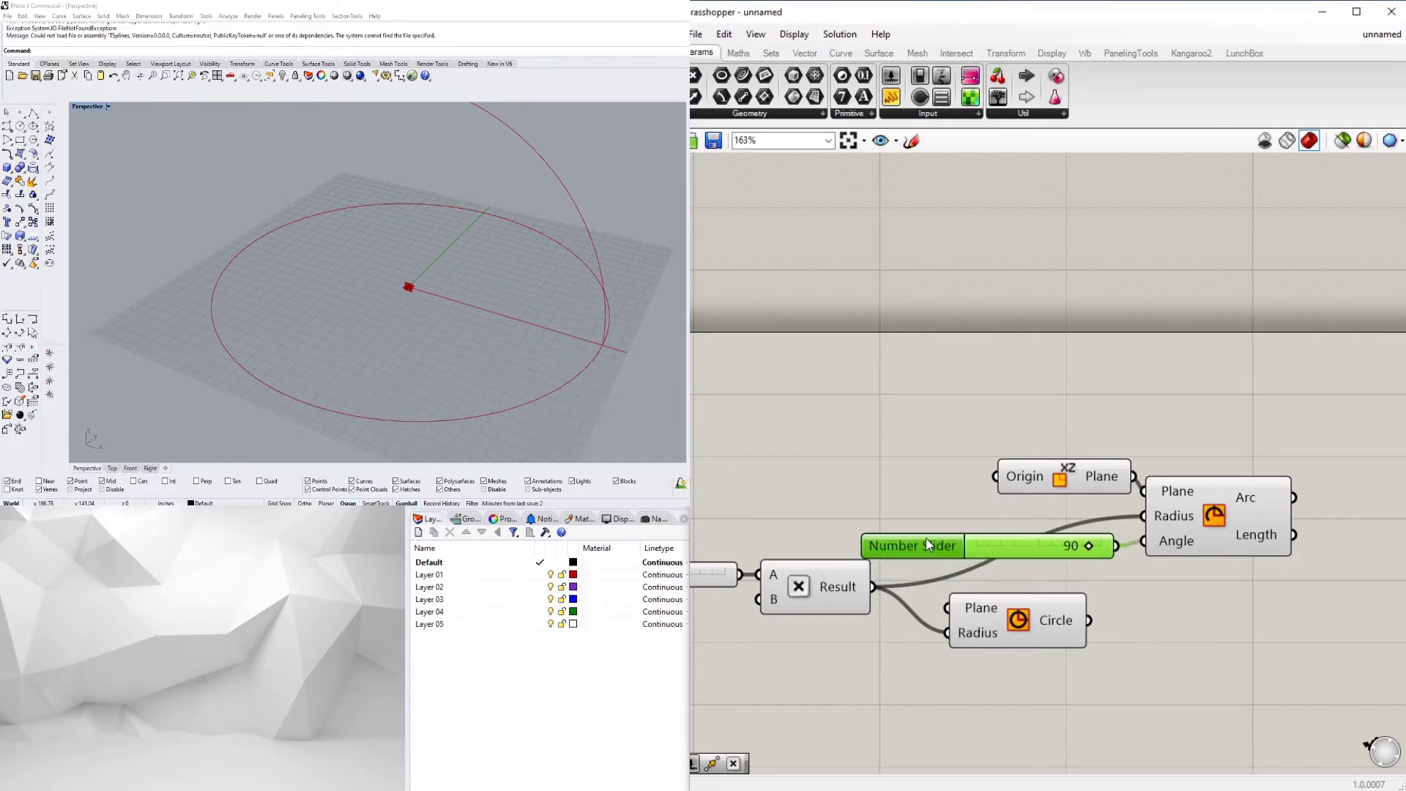
# Examine the arc in the perspective view and check the options of the Arc's Angle input
pyautogui.moveTo(645, 256); pyautogui.dragTo(518, 233, button='right')
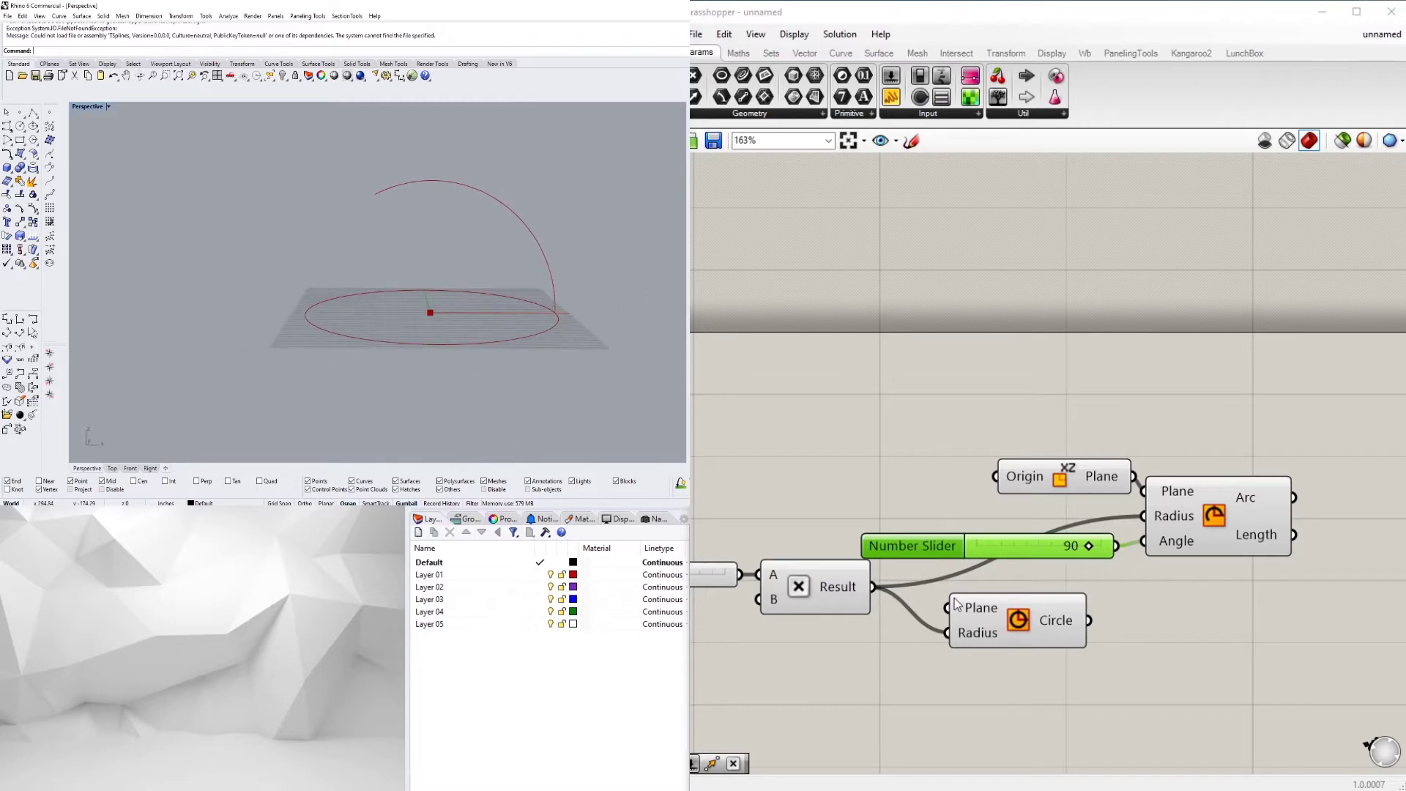
pyautogui.scroll(3, 1034, 573)
pyautogui.rightClick(1280, 521)
pyautogui.rightClick(1263, 523)
pyautogui.rightClick(1260, 519)
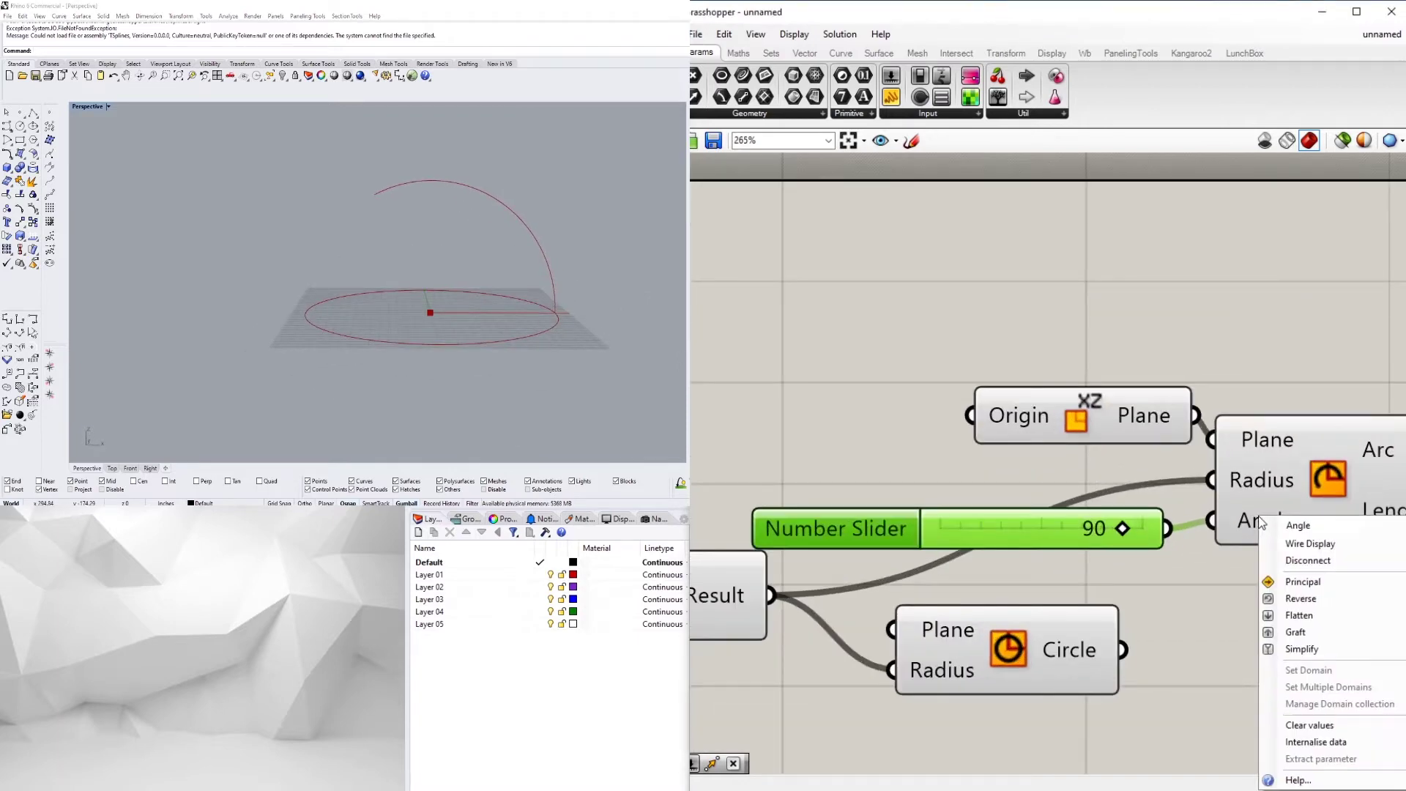
pyautogui.click(1231, 563)
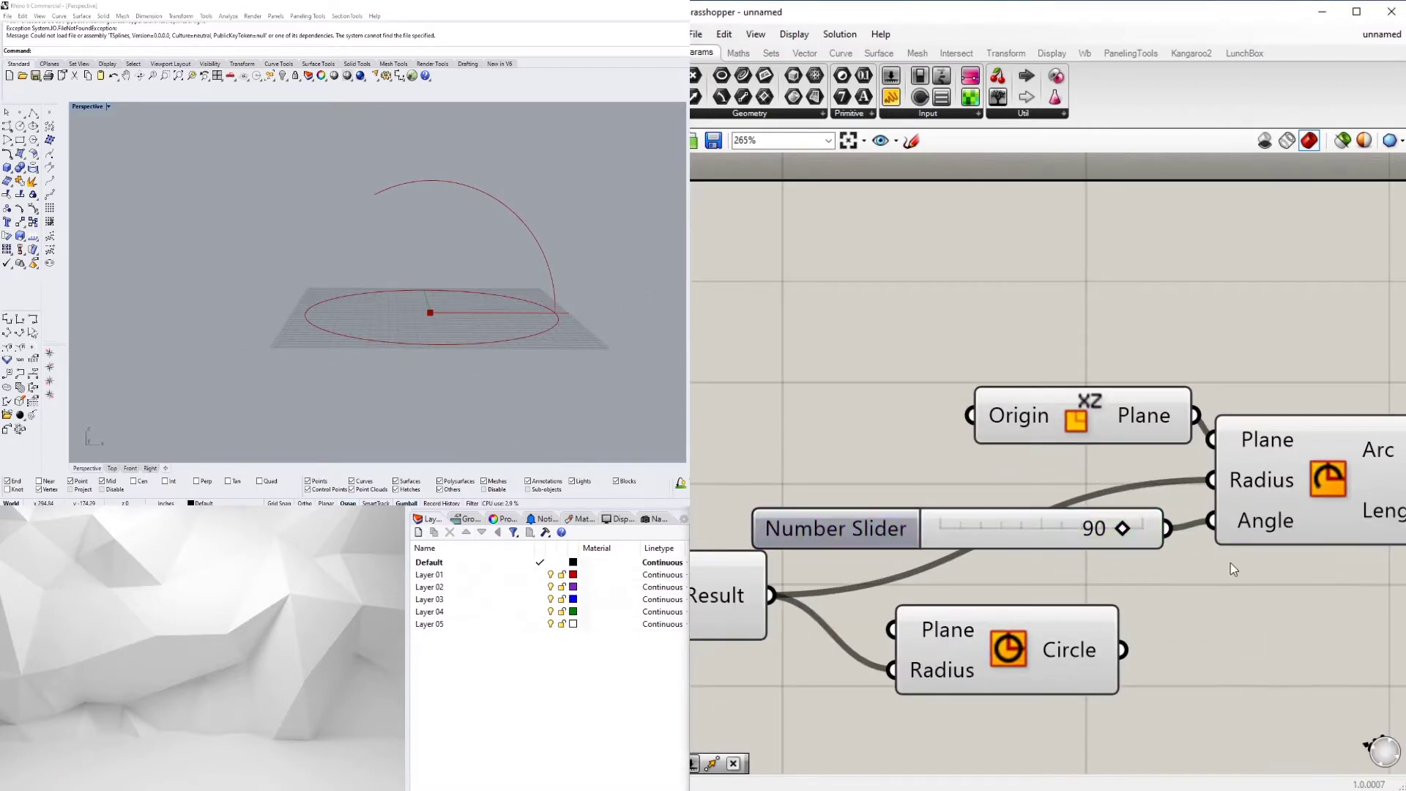
# Try the angle slider at 86 and delete the slider from the canvas
pyautogui.scroll(-2, 1230, 562)
pyautogui.moveTo(1098, 539); pyautogui.dragTo(995, 513)
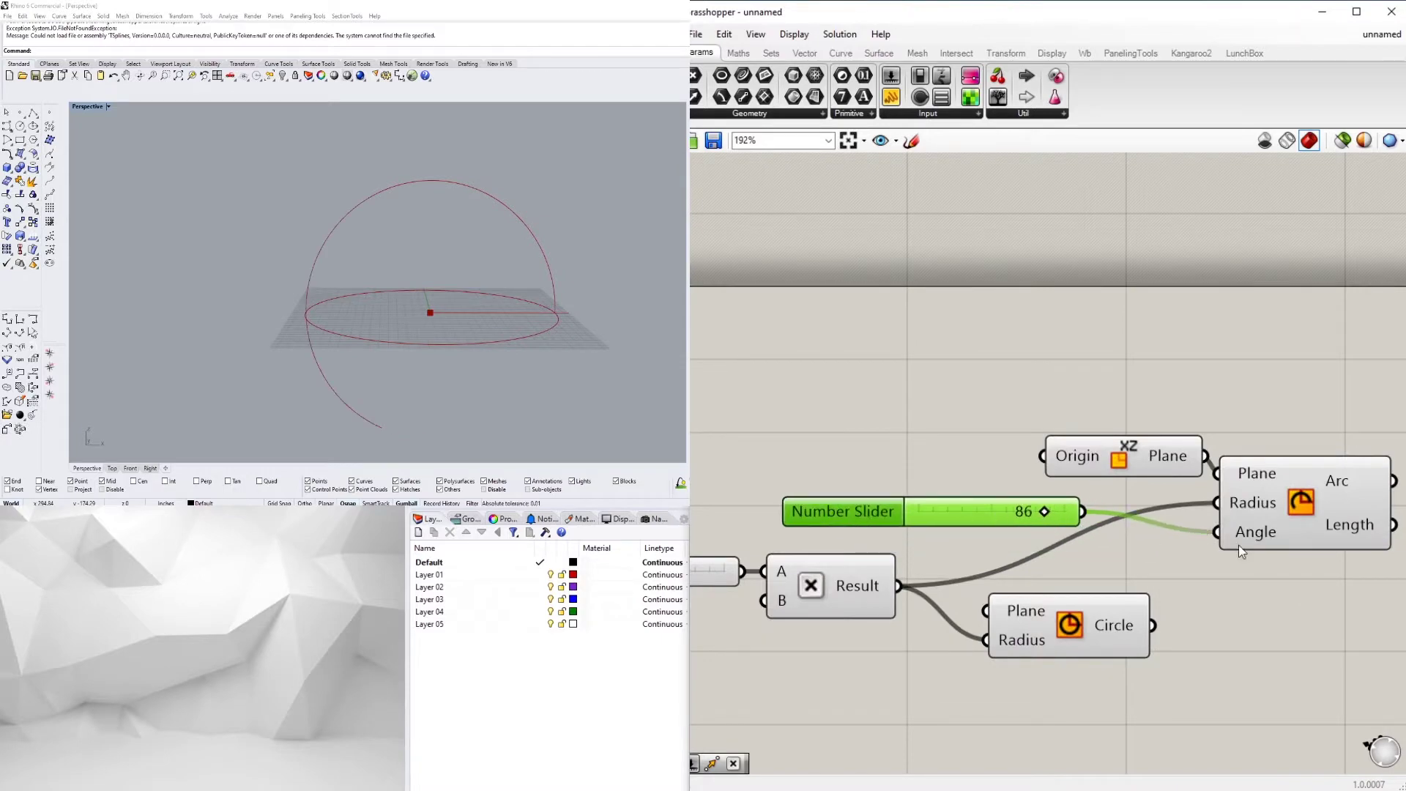
pyautogui.rightClick(1265, 518)
pyautogui.click(1158, 573)
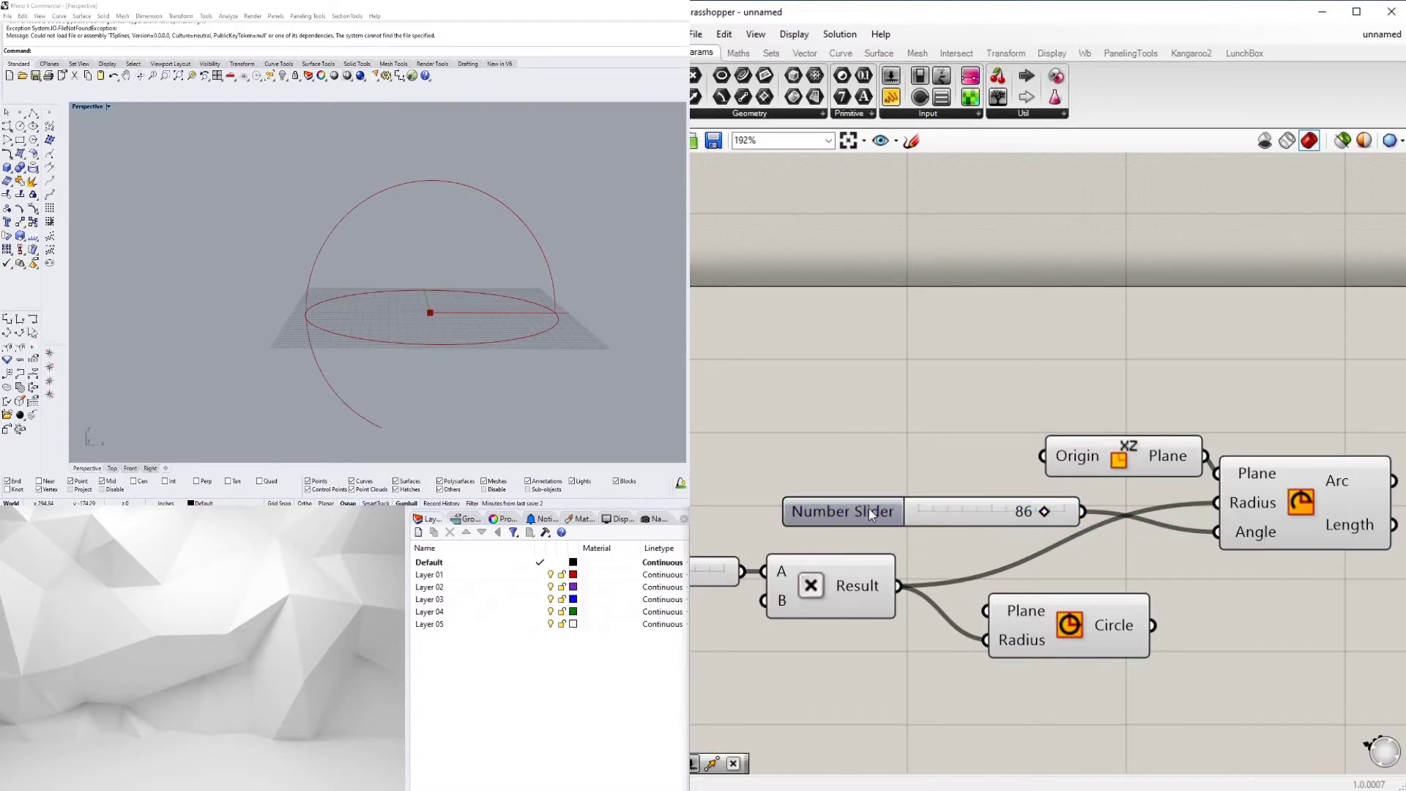
pyautogui.click(860, 507)
pyautogui.press('Delete')
# Try adding a vector Angle component in place of the deleted slider and remove it
pyautogui.doubleClick(845, 499)
pyautogui.write('AN')
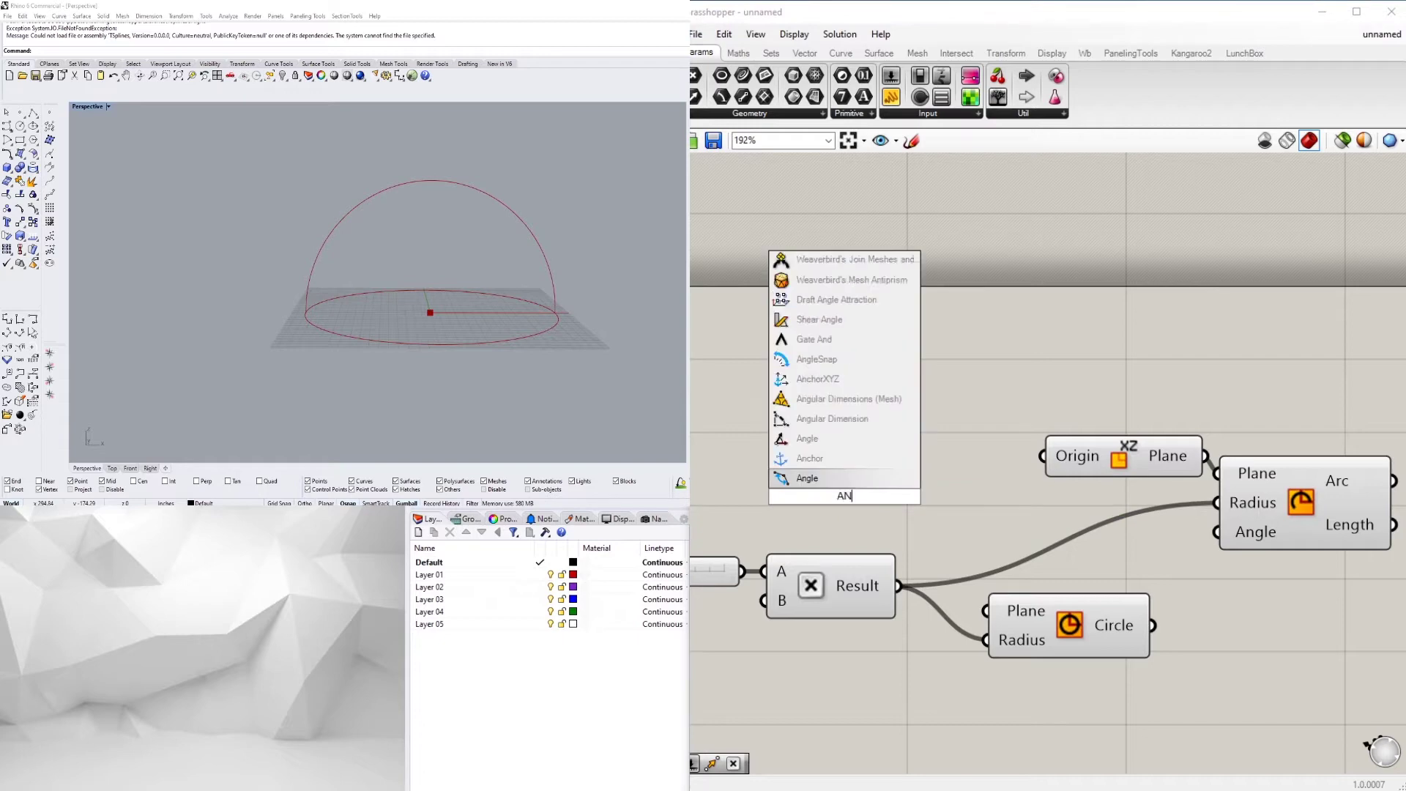
pyautogui.write('GLE')
pyautogui.press('Return')
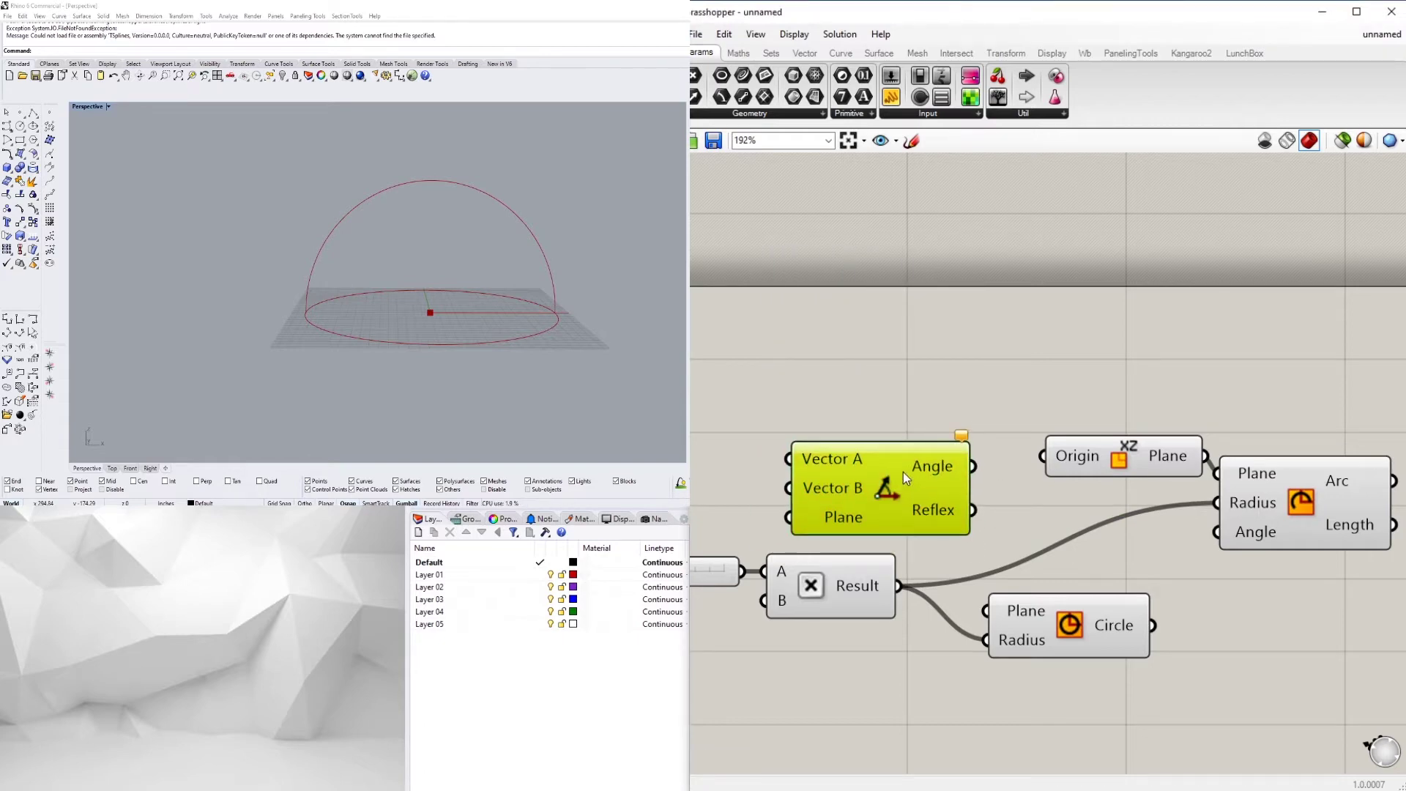
pyautogui.press('Delete')
# Set the domain of the Arc's Angle input to 0 To 45
pyautogui.scroll(-2, 903, 471)
pyautogui.moveTo(1106, 388); pyautogui.dragTo(1209, 439, button='right')
pyautogui.click(1072, 586)
pyautogui.moveTo(1136, 524); pyautogui.dragTo(1062, 536, button='right')
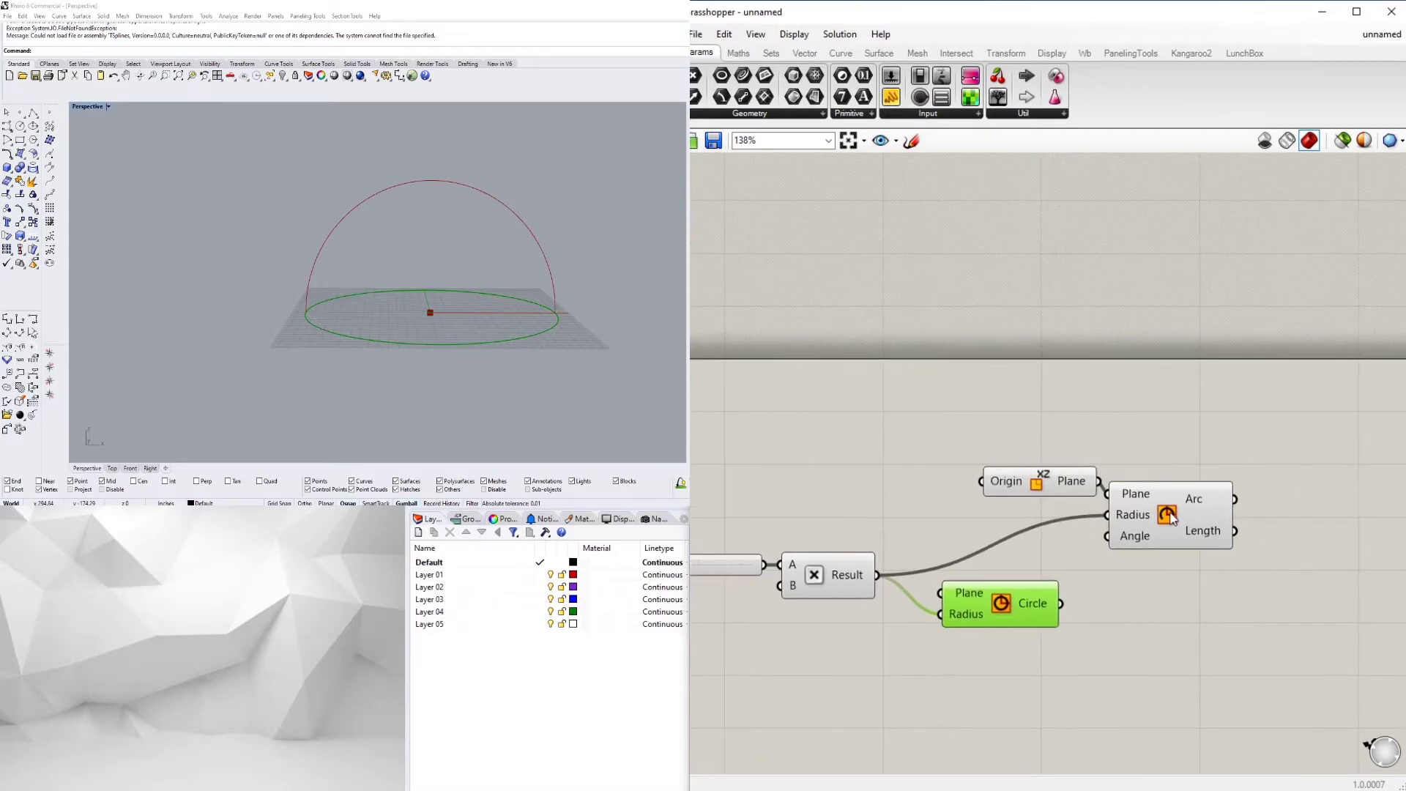
pyautogui.click(1153, 513)
pyautogui.rightClick(1127, 539)
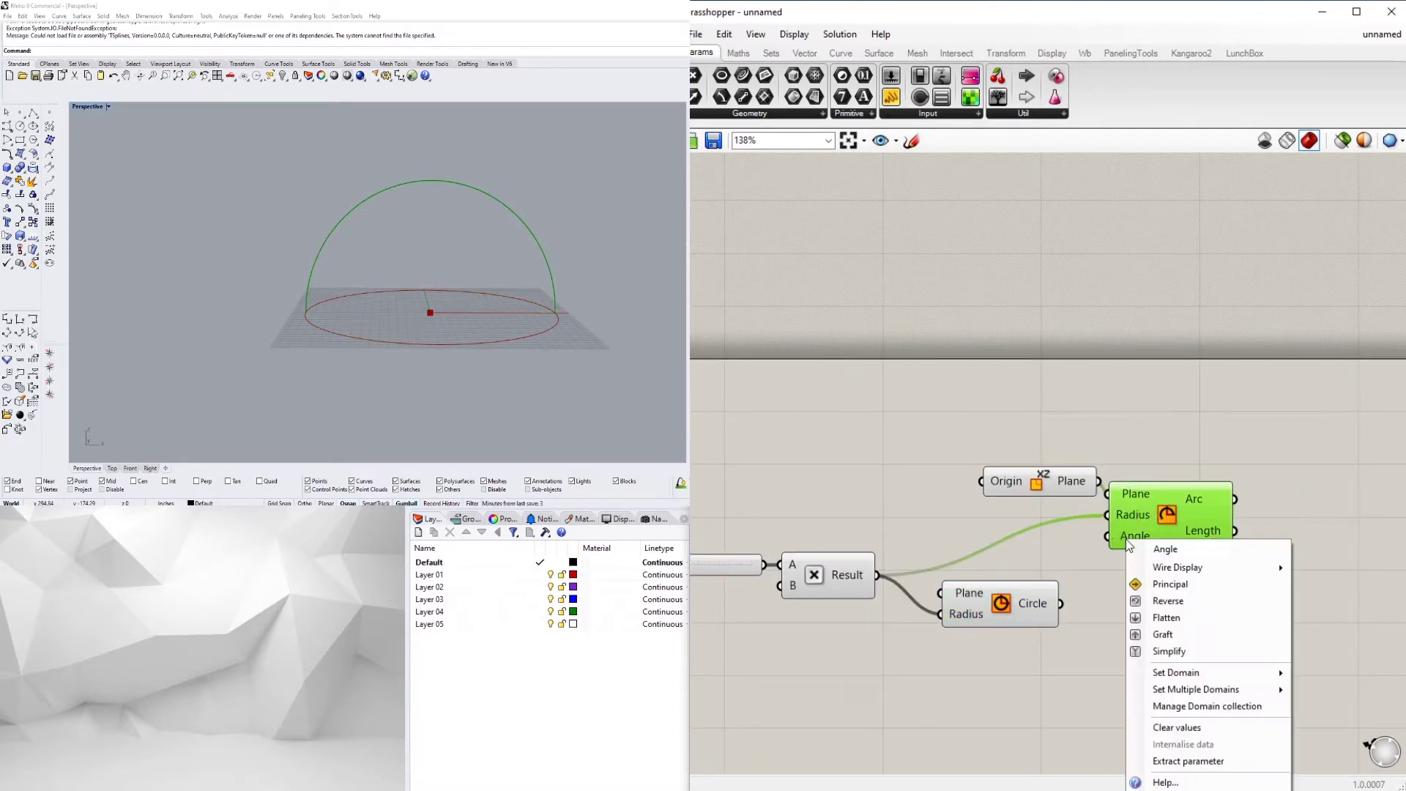
pyautogui.moveTo(1208, 689)
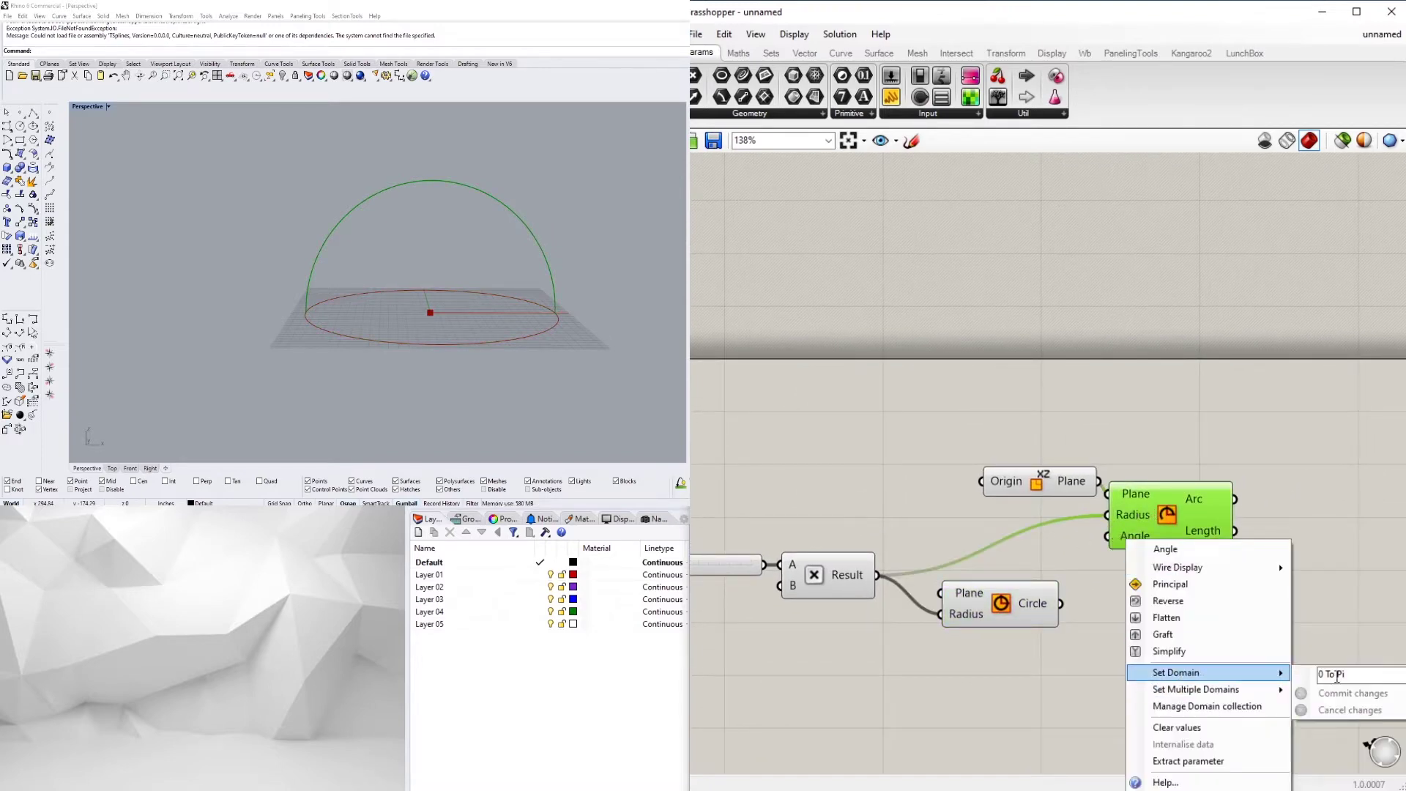
pyautogui.click(1350, 674)
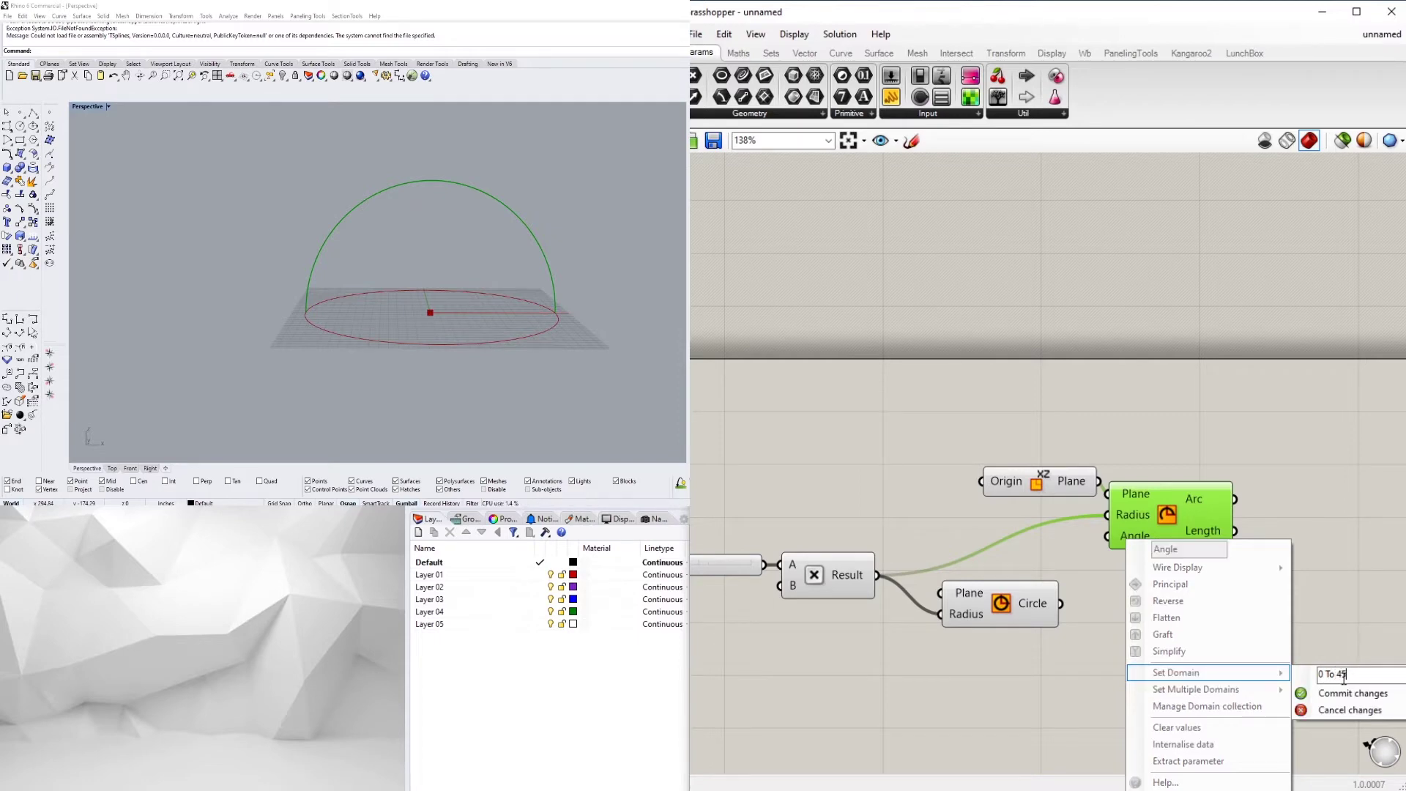
pyautogui.write('45')
pyautogui.click(1348, 695)
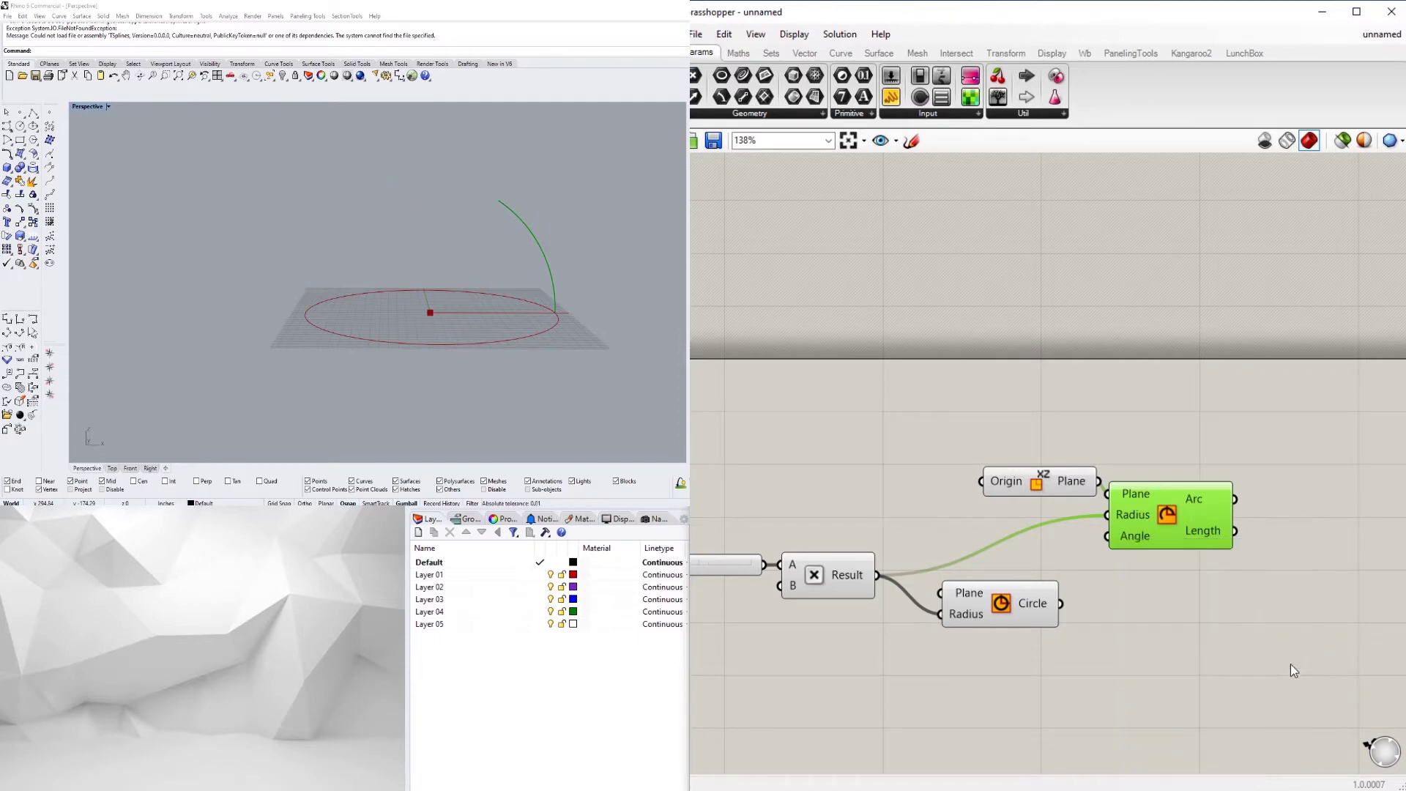
# Set the domain of the Arc's Angle input to 0 To 50
pyautogui.rightClick(1211, 500)
pyautogui.rightClick(1128, 540)
pyautogui.moveTo(1243, 676)
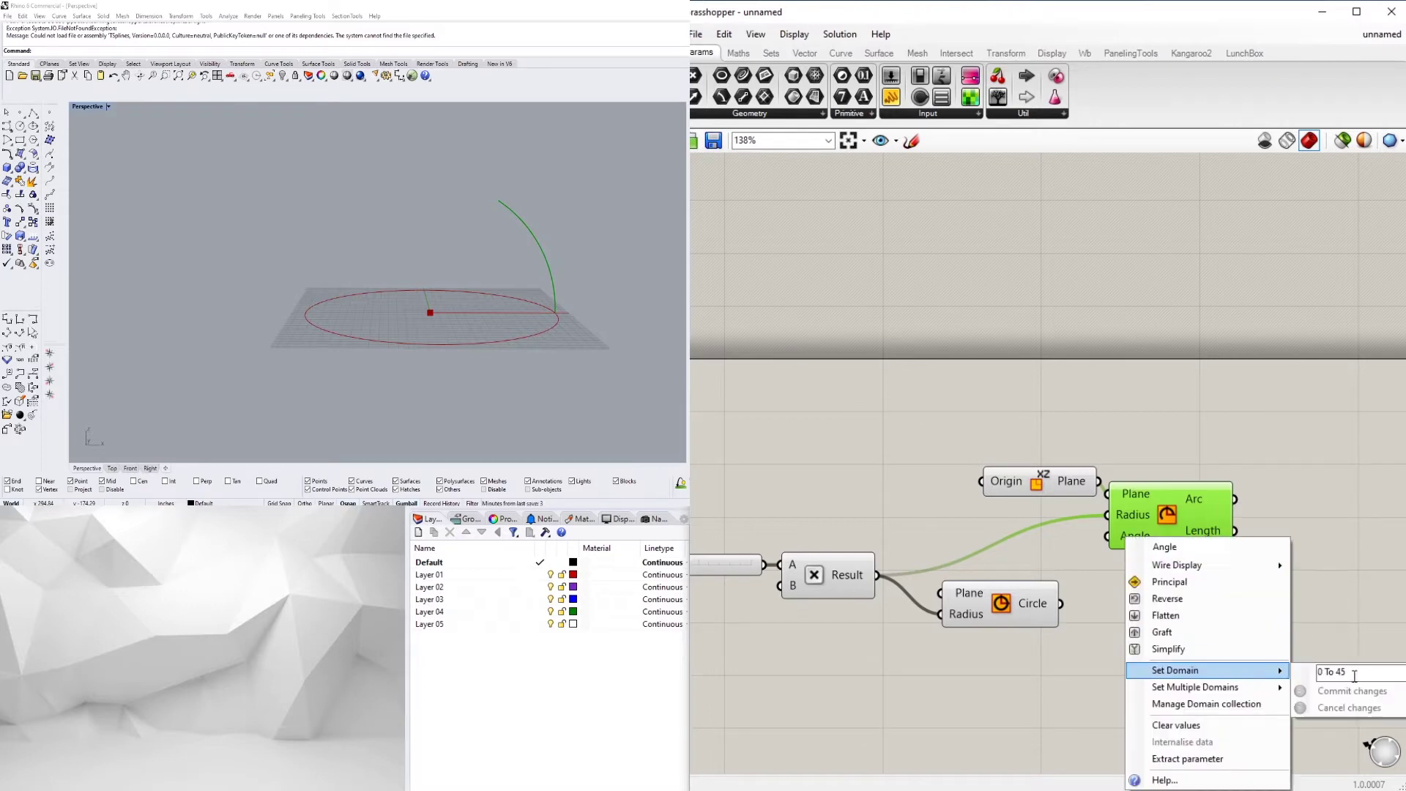
pyautogui.click(1356, 676)
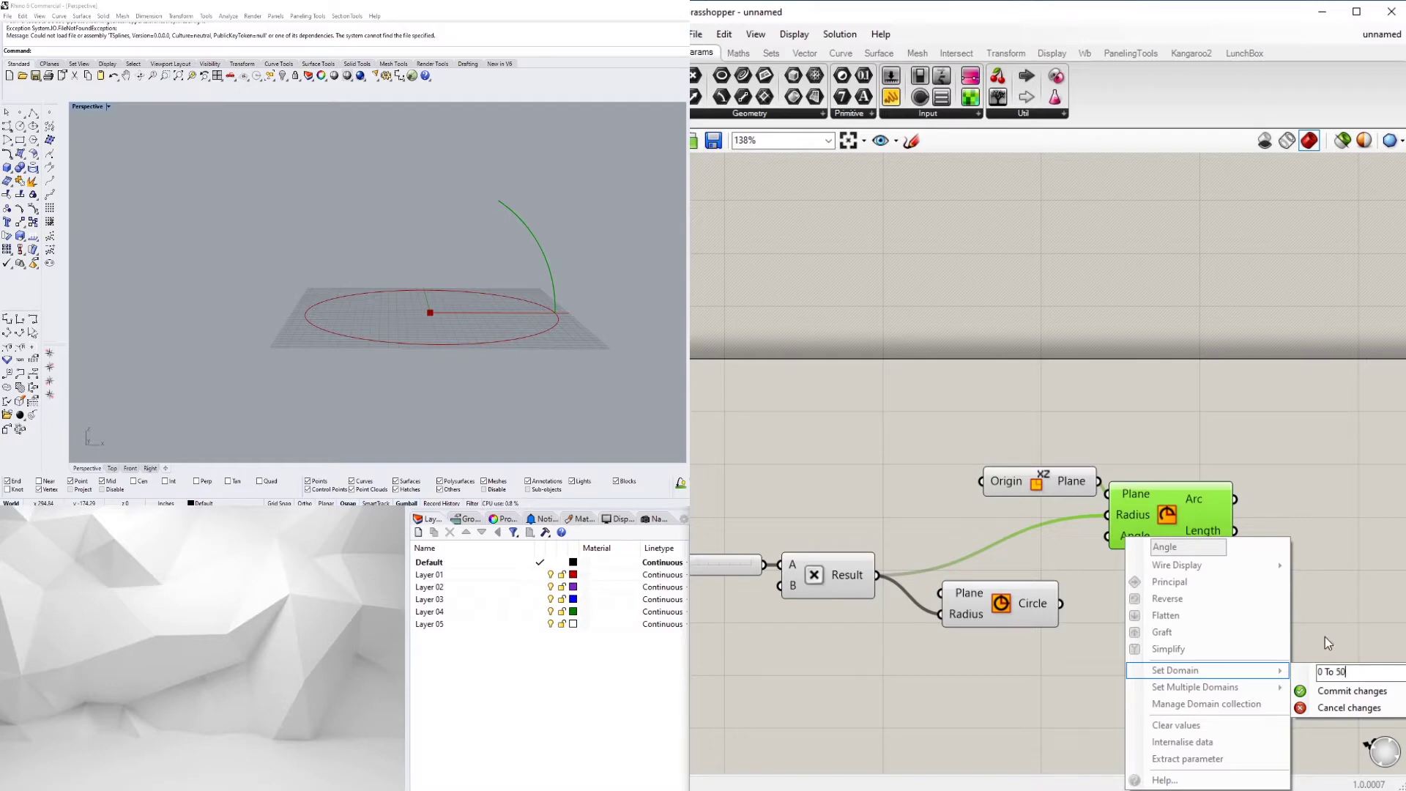
pyautogui.write('50')
pyautogui.click(1339, 691)
pyautogui.click(1142, 446)
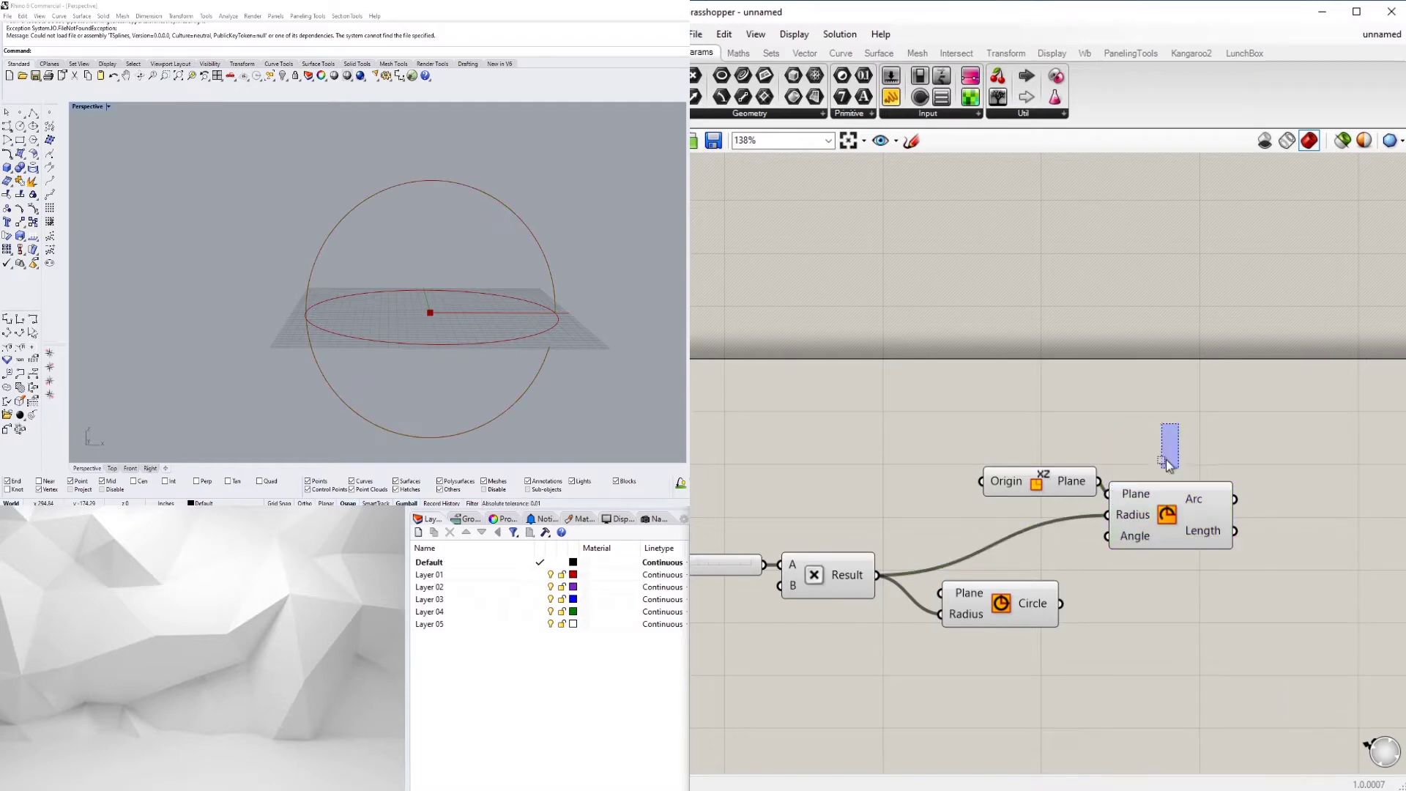
# Delete the Arc component and add a Point parameter fed by the Circle output to get its centre
pyautogui.moveTo(1170, 467); pyautogui.dragTo(1170, 470)
pyautogui.press('Delete')
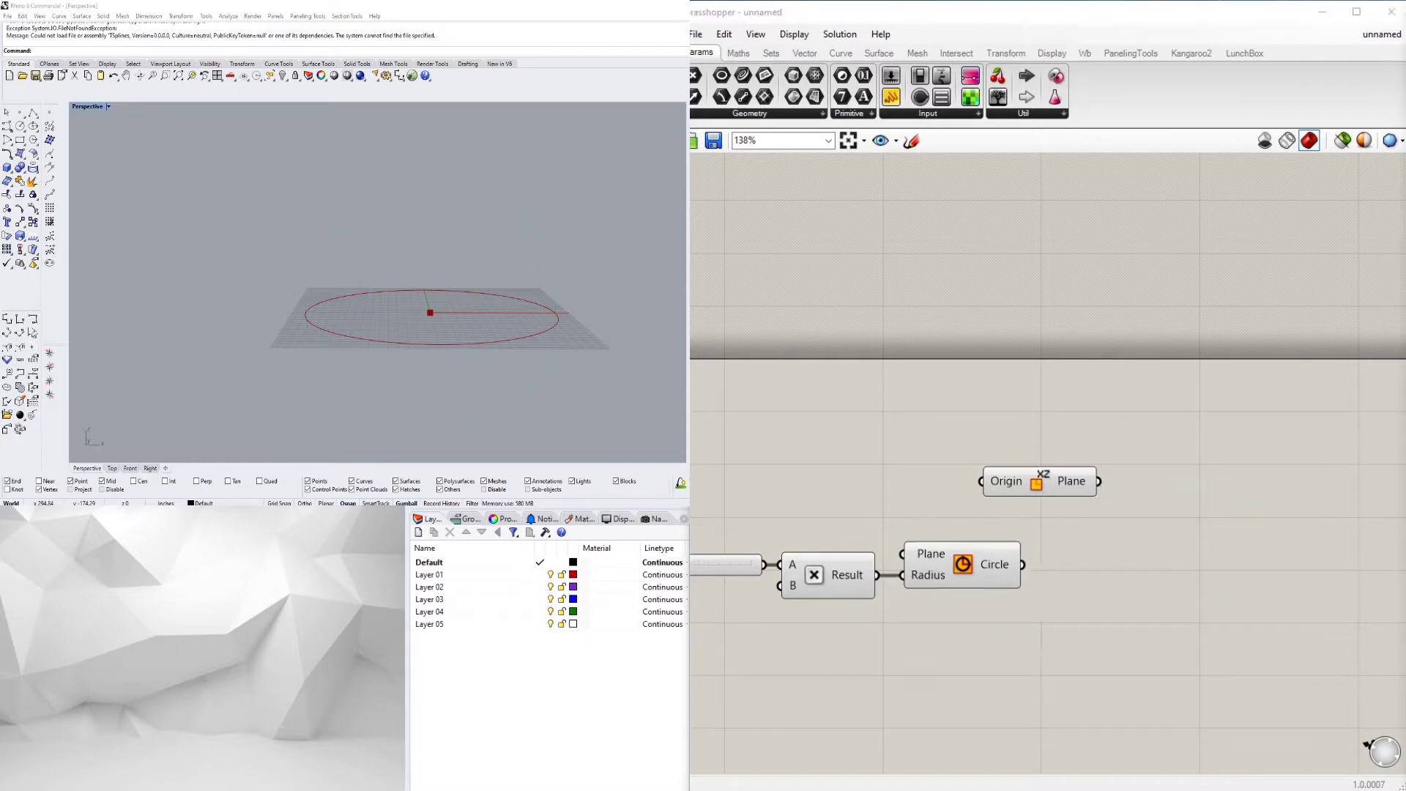
pyautogui.doubleClick(1136, 602)
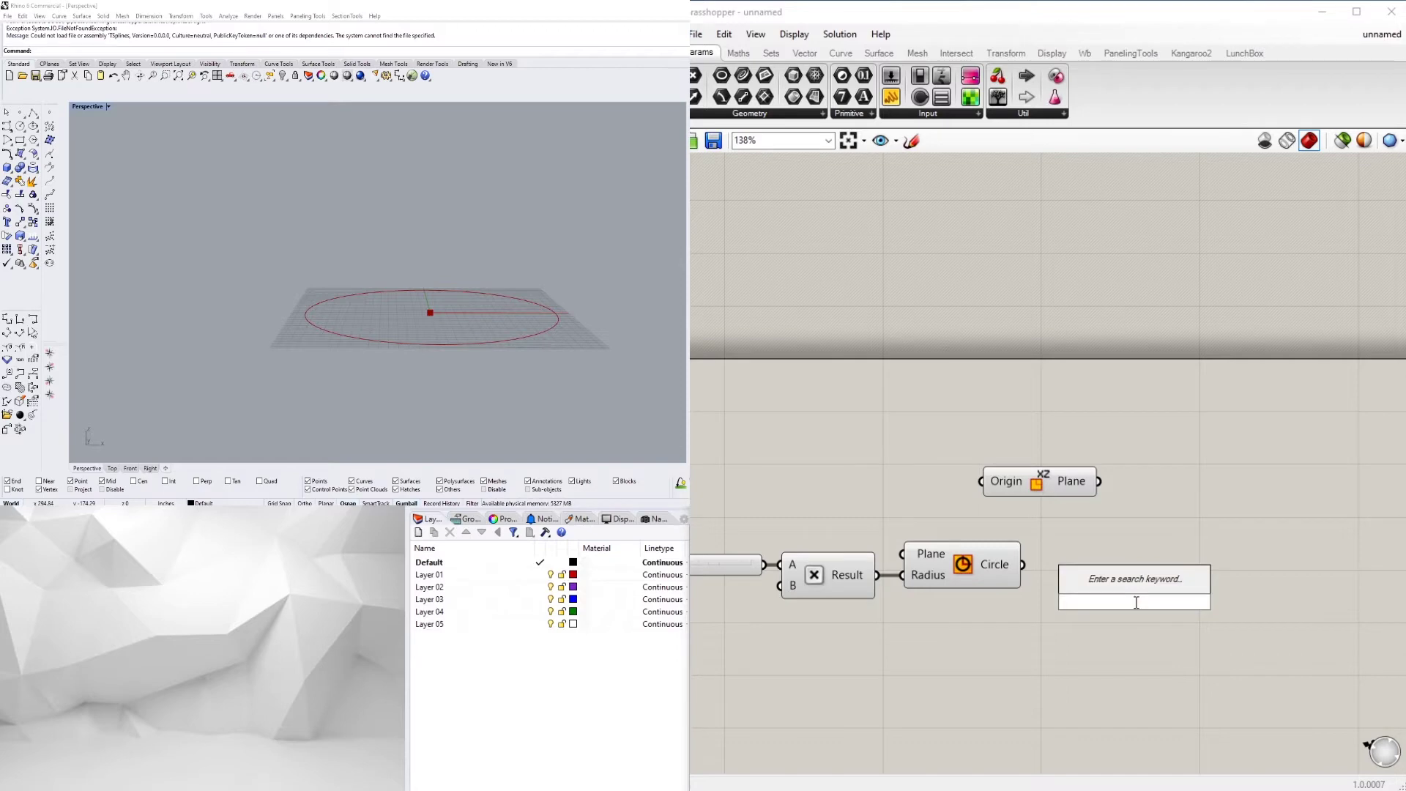
pyautogui.write('poi')
pyautogui.click(1115, 506)
pyautogui.moveTo(1099, 599); pyautogui.dragTo(1107, 602)
pyautogui.moveTo(1139, 605); pyautogui.dragTo(1098, 564)
# Add a Move component that shifts the centre point along a Unit X vector whose factor is the multiplication Result
pyautogui.doubleClick(1231, 605)
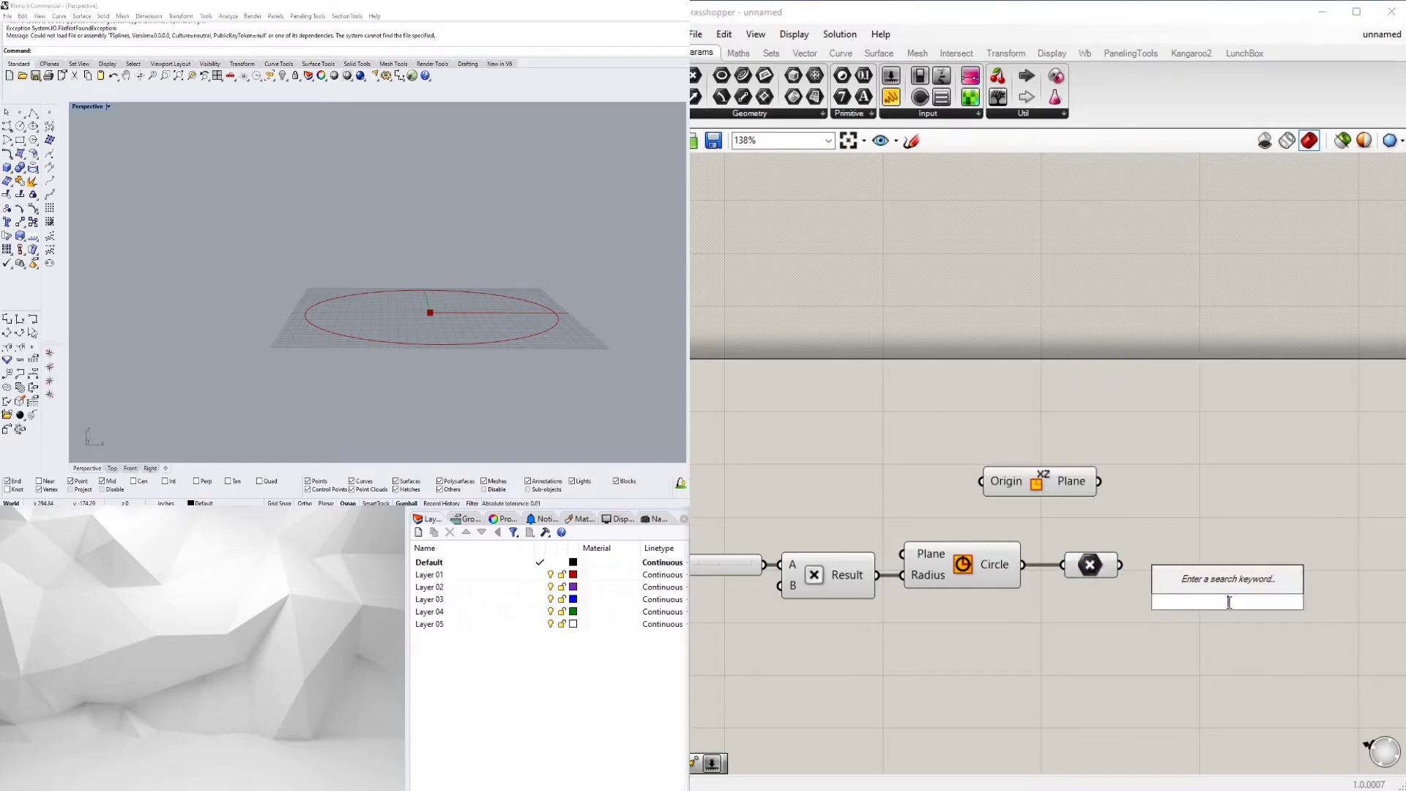
pyautogui.write('move')
pyautogui.click(1222, 571)
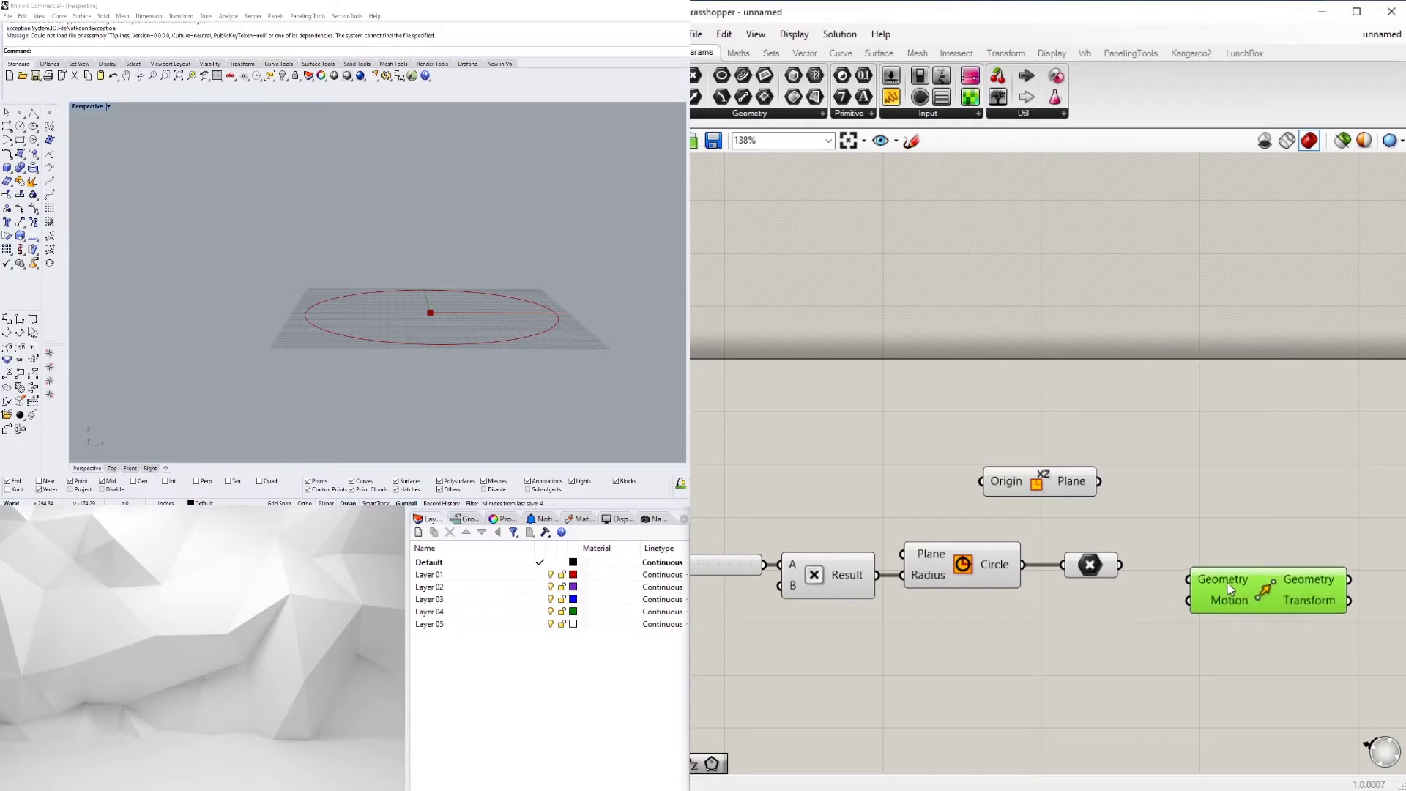
pyautogui.moveTo(1230, 588); pyautogui.dragTo(1240, 585)
pyautogui.doubleClick(1105, 644)
pyautogui.write('x')
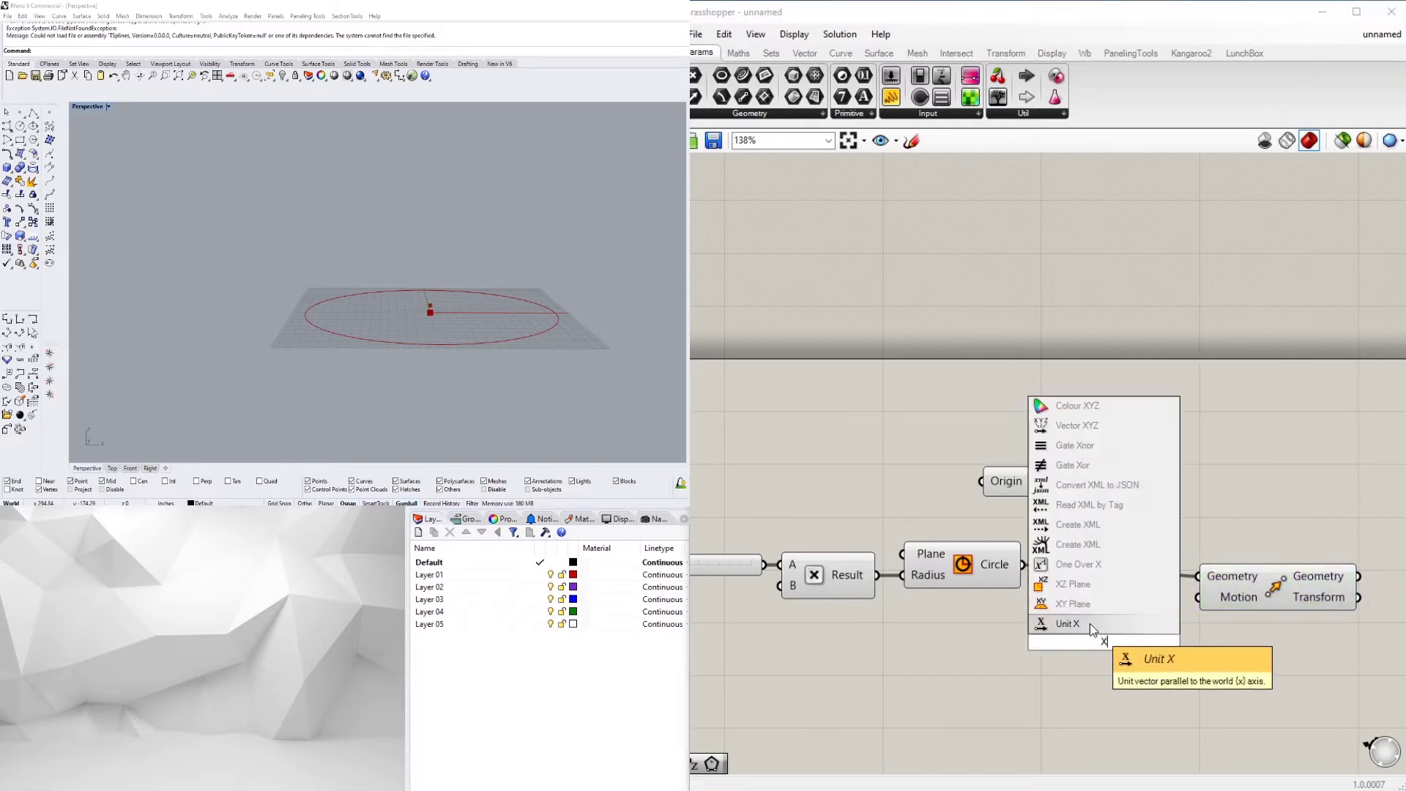
pyautogui.click(1090, 622)
pyautogui.moveTo(955, 623); pyautogui.dragTo(1033, 641)
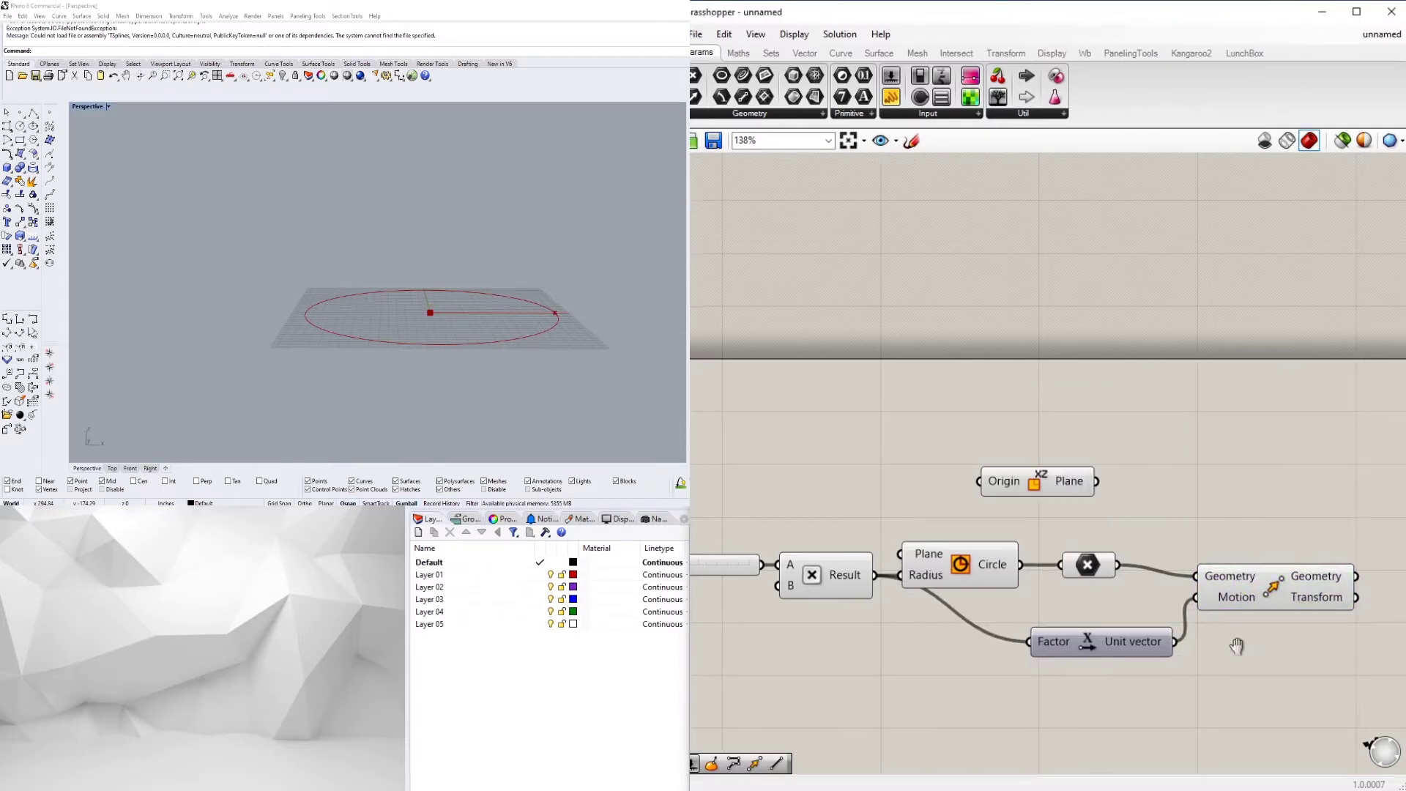
# Rearrange the Circle, Unit X, Point and Move components into a compact layout
pyautogui.moveTo(1237, 647); pyautogui.dragTo(1101, 640, button='right')
pyautogui.moveTo(1140, 582); pyautogui.dragTo(1167, 585)
pyautogui.moveTo(964, 559); pyautogui.dragTo(1006, 555)
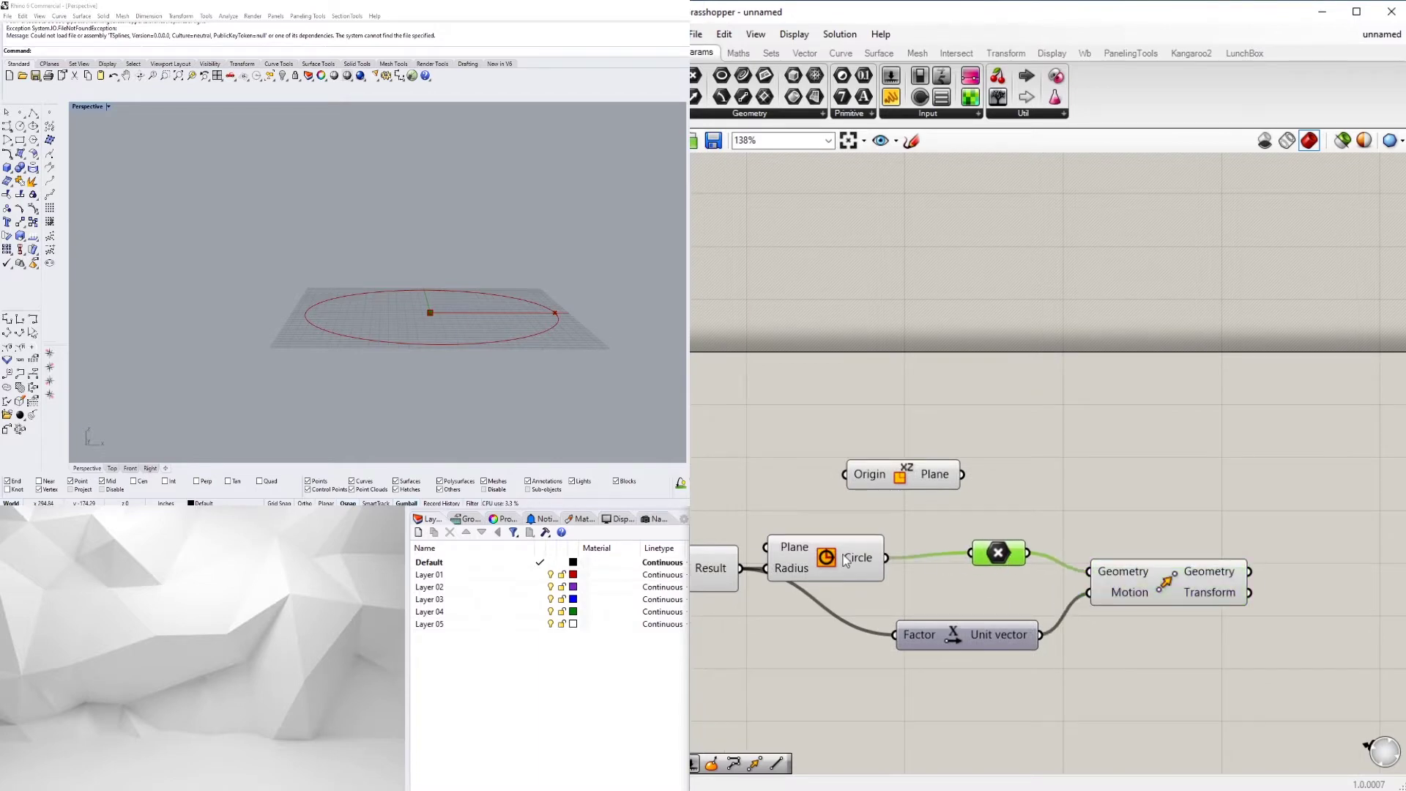
pyautogui.moveTo(846, 561); pyautogui.dragTo(851, 538)
pyautogui.moveTo(974, 642); pyautogui.dragTo(850, 600)
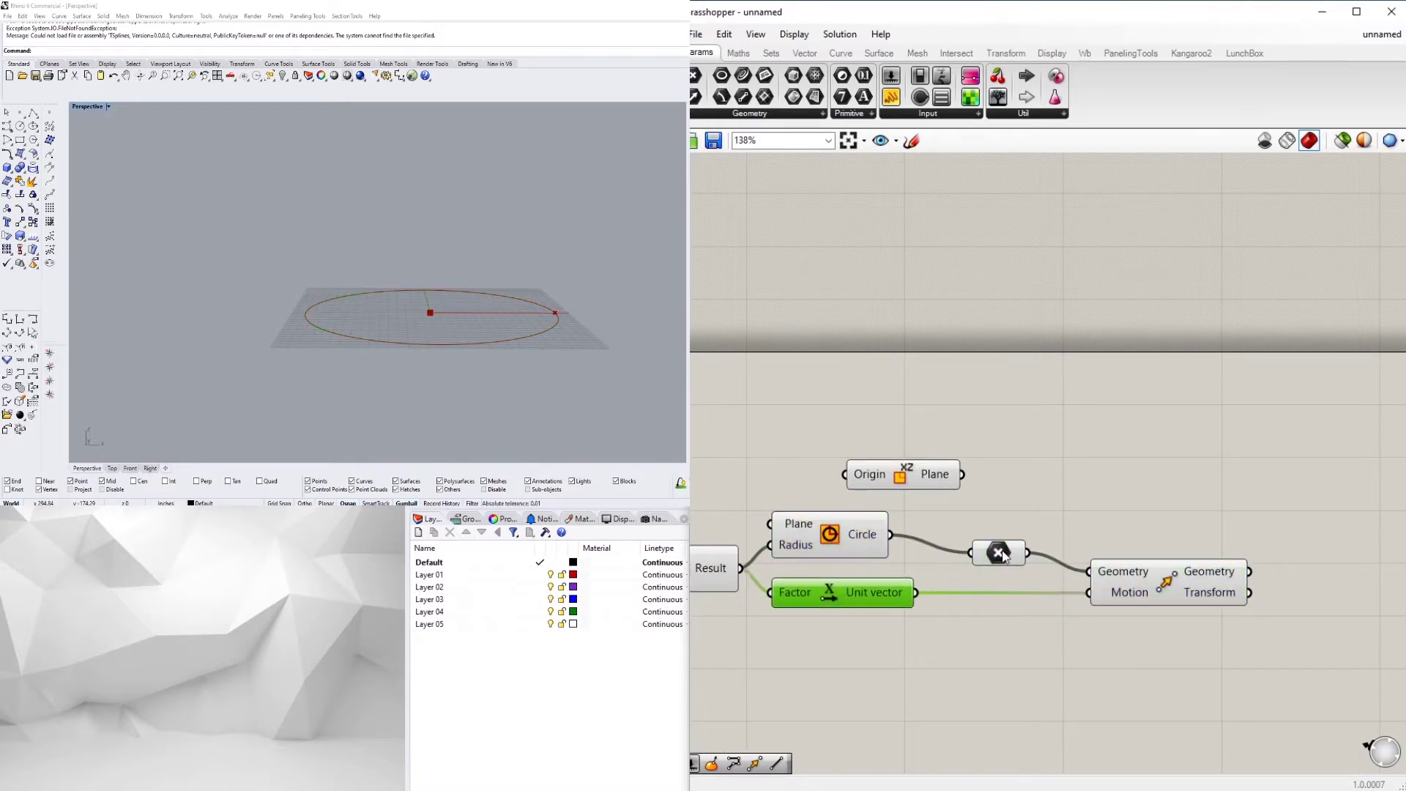
pyautogui.moveTo(1002, 551); pyautogui.dragTo(937, 533)
pyautogui.moveTo(1184, 598); pyautogui.dragTo(1094, 587)
pyautogui.moveTo(1229, 633); pyautogui.dragTo(1207, 648, button='right')
# Add a second Move component and connect a new Unit Z vector to its Motion input
pyautogui.doubleClick(1204, 614)
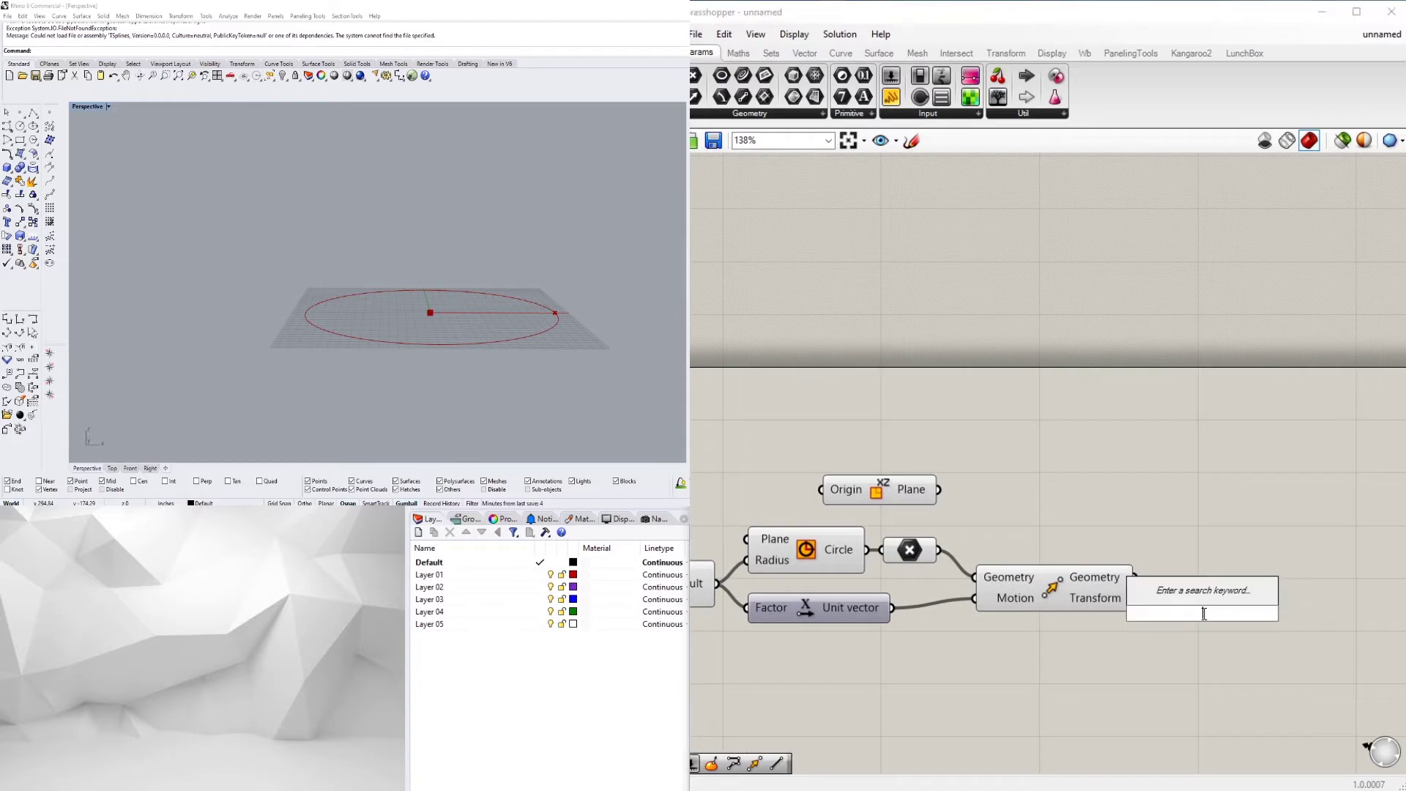
pyautogui.write('move')
pyautogui.press('Return')
pyautogui.moveTo(1205, 613); pyautogui.dragTo(1285, 508)
pyautogui.doubleClick(1078, 480)
pyautogui.write('z')
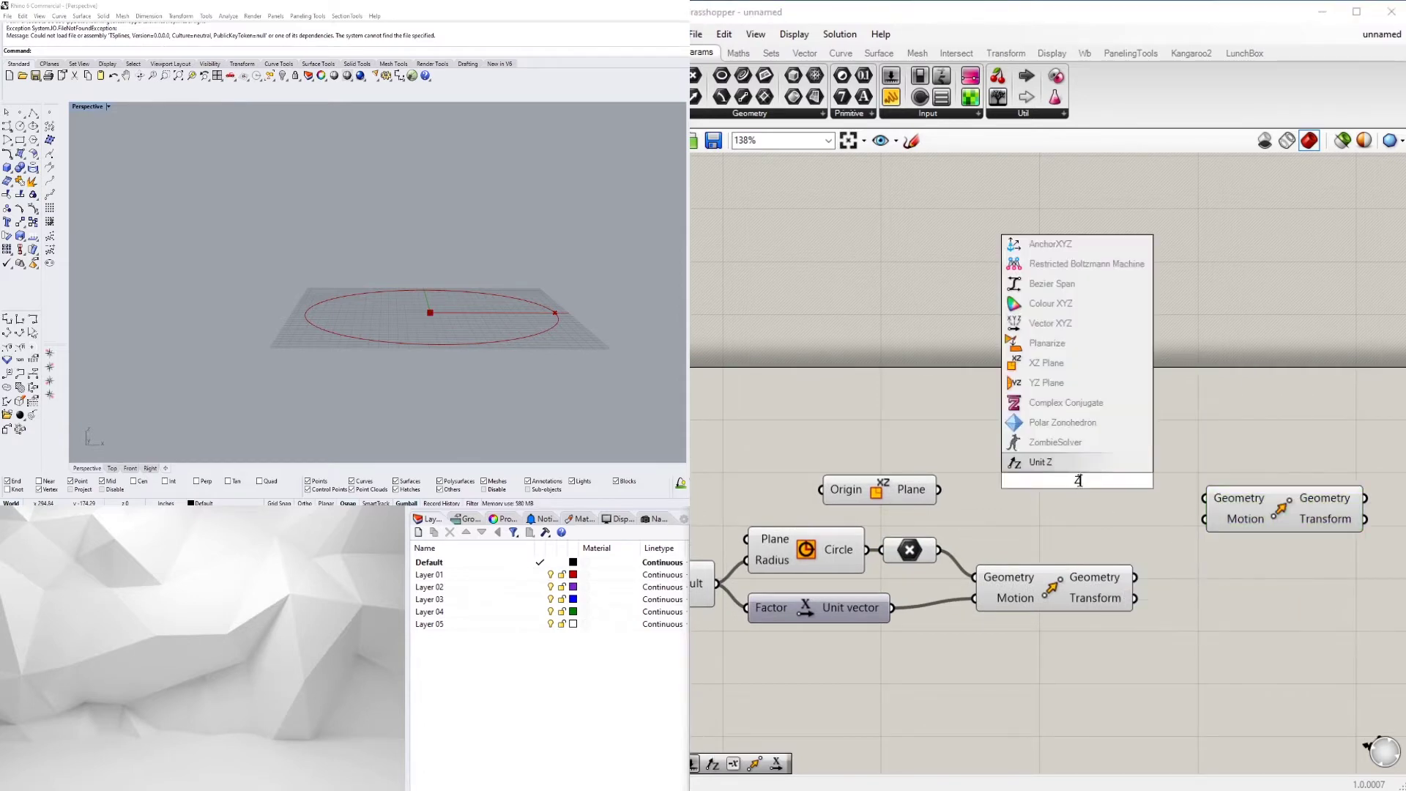
pyautogui.press('Return')
pyautogui.moveTo(1144, 482); pyautogui.dragTo(1205, 519)
pyautogui.moveTo(1136, 520); pyautogui.dragTo(1137, 541)
pyautogui.moveTo(923, 545); pyautogui.dragTo(948, 521, button='right')
pyautogui.scroll(-1, 947, 521)
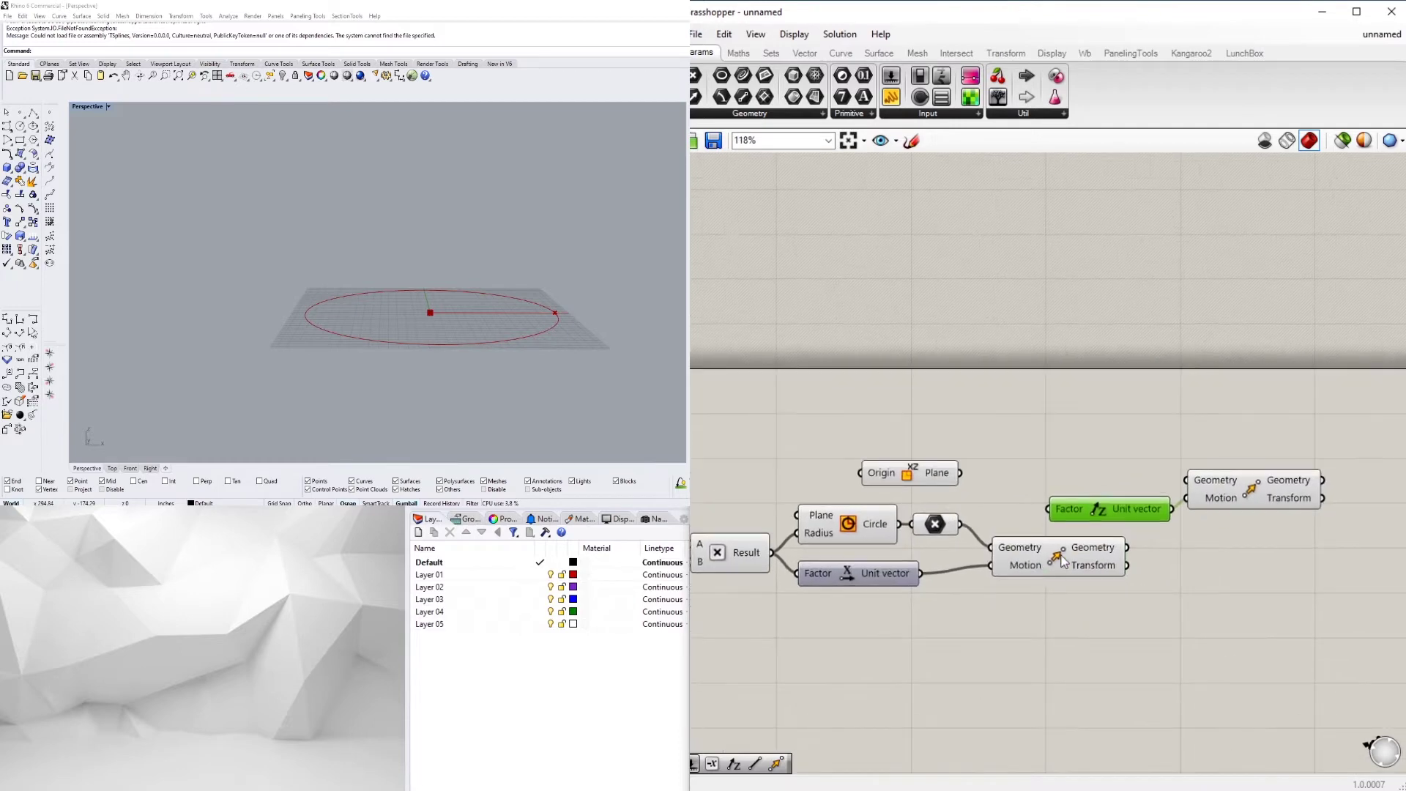
# Connect the centre point to the second Move's Geometry and the multiplication Result to the Unit Z Factor, repositioning both components
pyautogui.click(1060, 555)
pyautogui.click(936, 542)
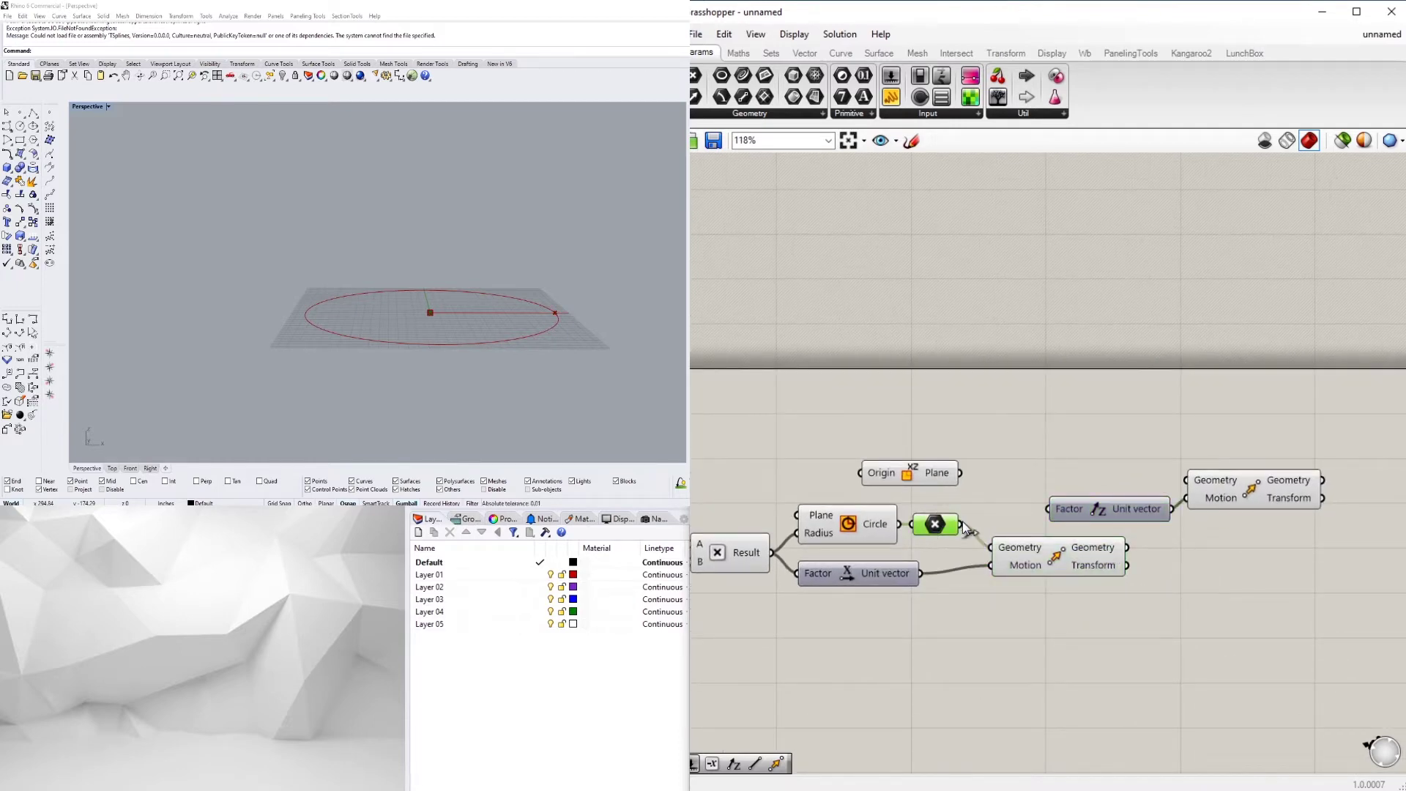
pyautogui.click(1224, 499)
pyautogui.moveTo(1087, 521); pyautogui.dragTo(1211, 528, button='right')
pyautogui.moveTo(1215, 522); pyautogui.dragTo(1163, 633)
pyautogui.moveTo(1330, 492); pyautogui.dragTo(1313, 581)
pyautogui.moveTo(1217, 629); pyautogui.dragTo(1213, 626)
pyautogui.moveTo(1005, 639); pyautogui.dragTo(1092, 587, button='right')
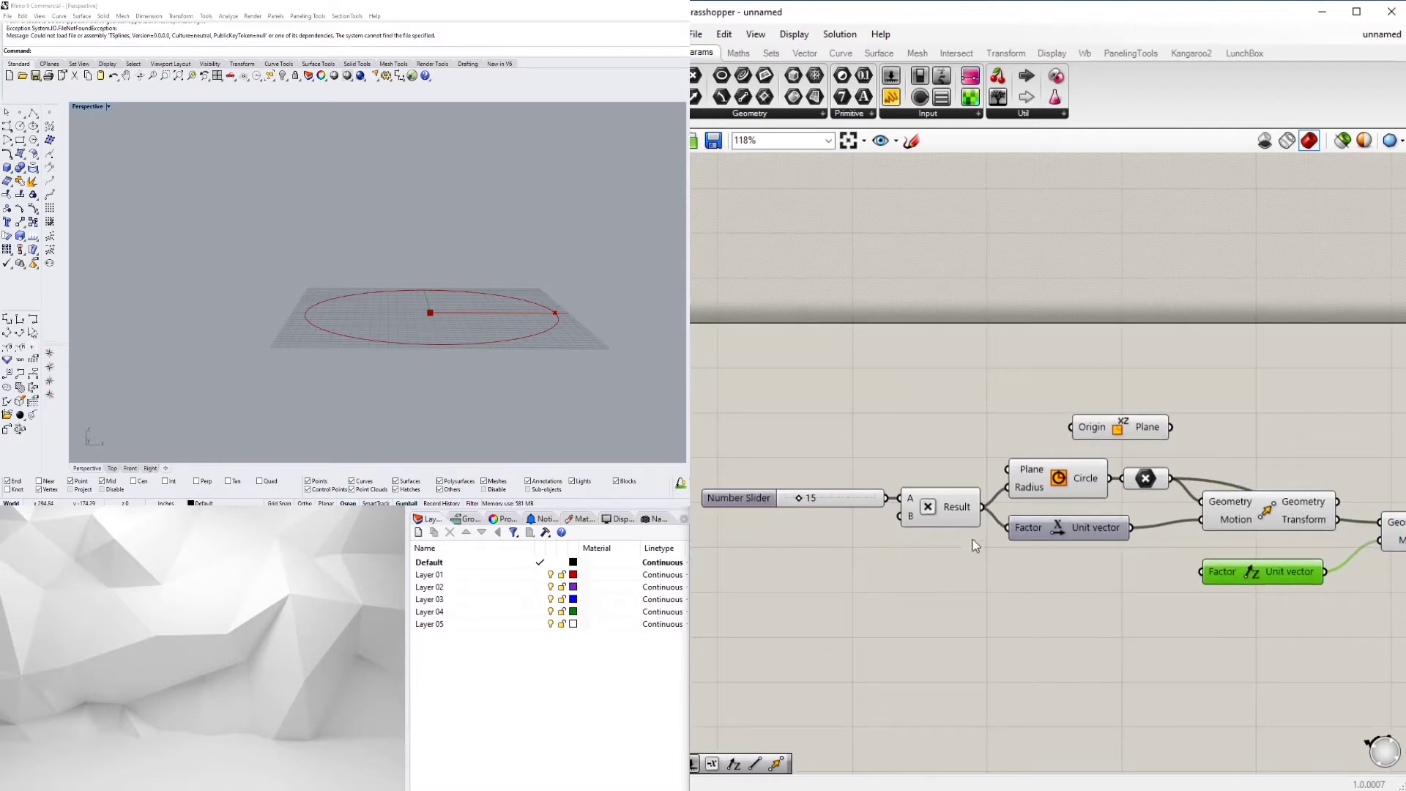
pyautogui.moveTo(1201, 583); pyautogui.dragTo(935, 589, button='right')
pyautogui.click(1165, 537)
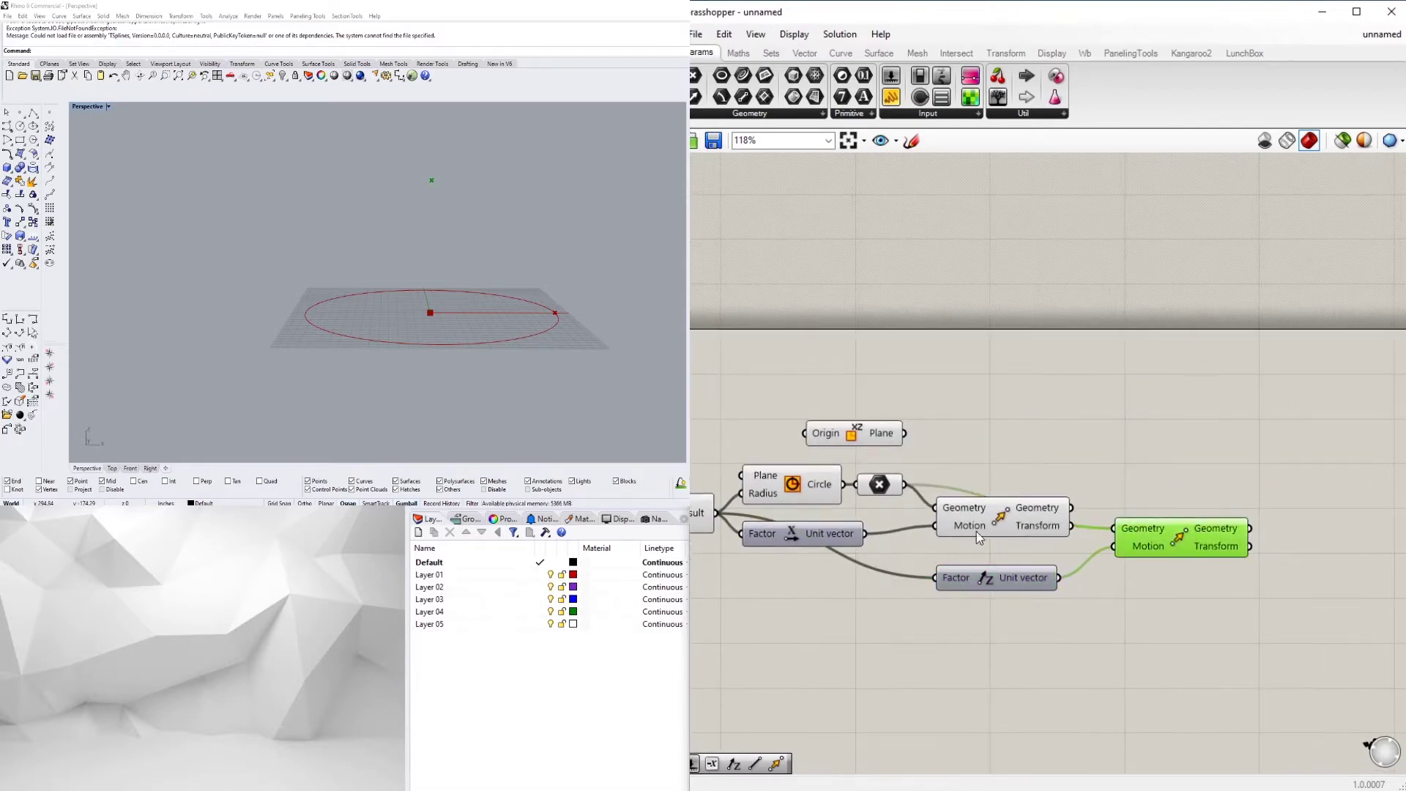
pyautogui.click(1000, 517)
# Add a Line component from the circle's centre point to the point moved along X
pyautogui.doubleClick(1128, 443)
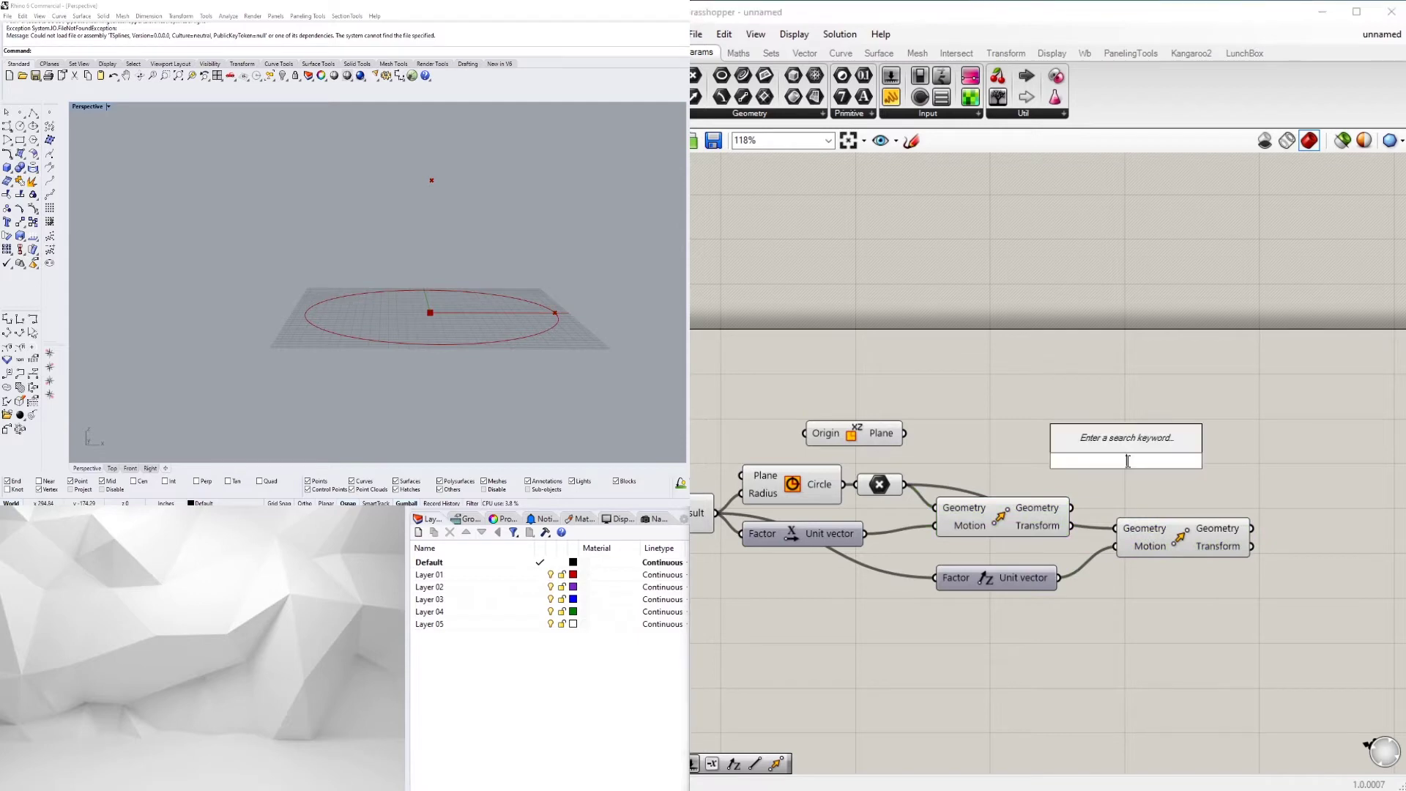
pyautogui.write('Li')
pyautogui.click(1071, 330)
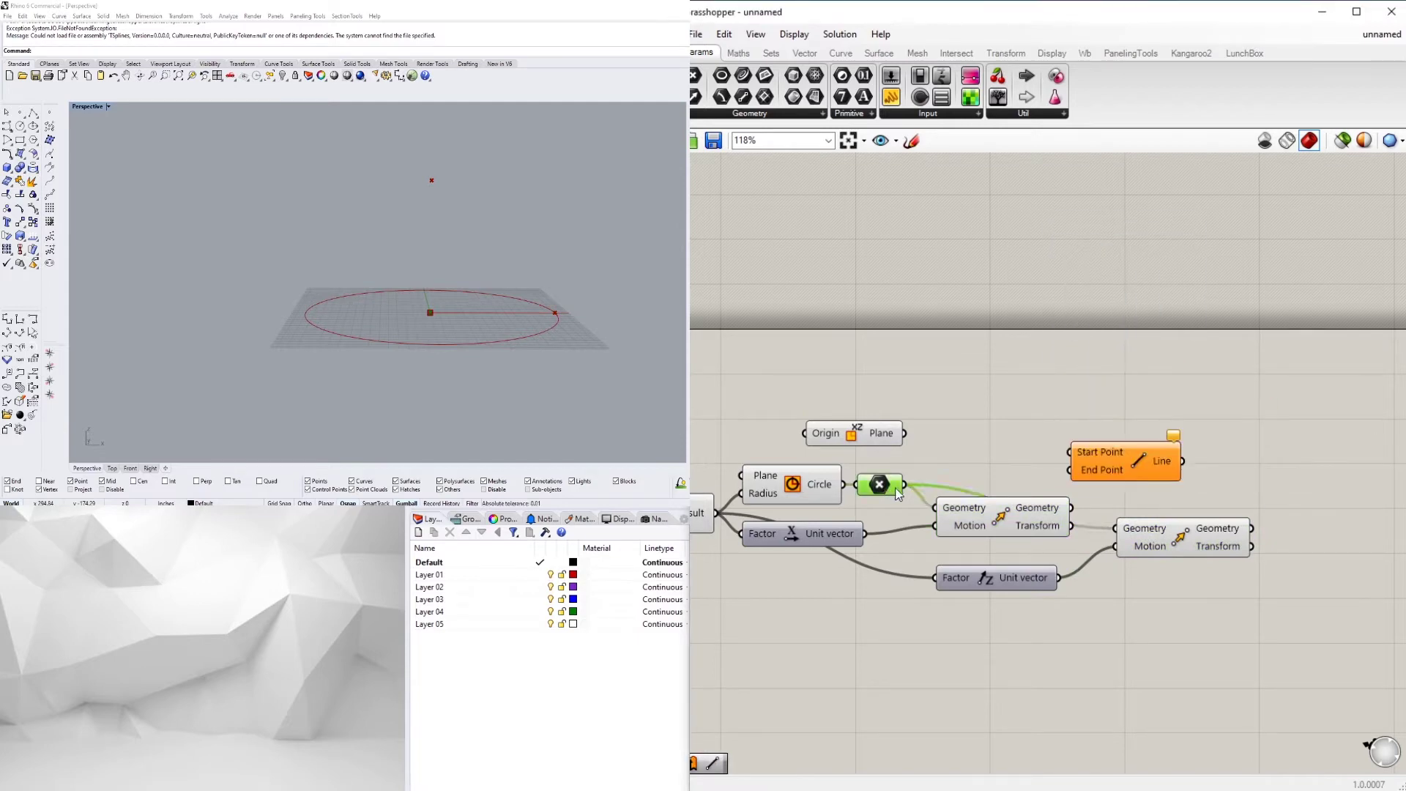
pyautogui.moveTo(1077, 479); pyautogui.dragTo(1147, 471)
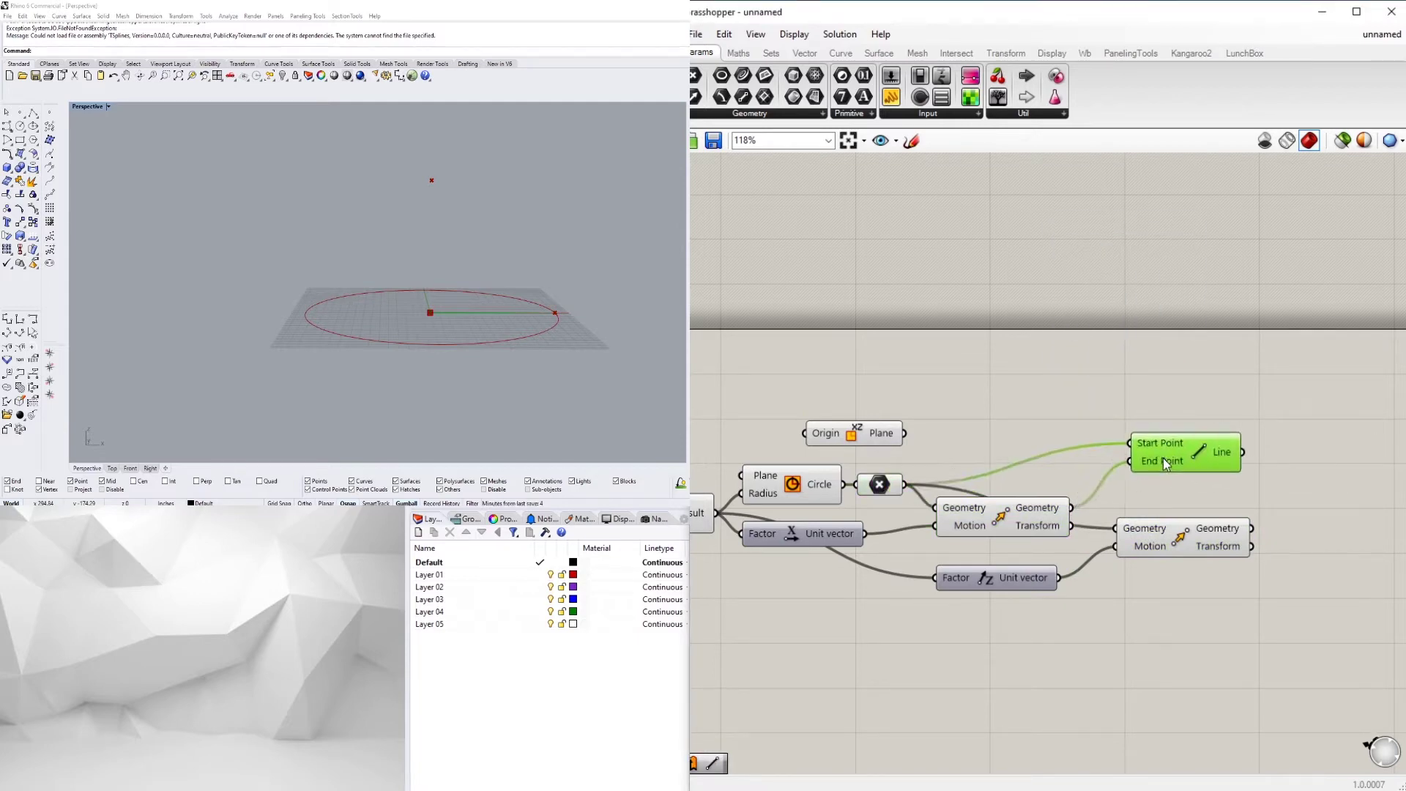
# Extrude the line along the Unit Z vector with an Extrude component and delete the second Move
pyautogui.doubleClick(1293, 483)
pyautogui.write('EXTR')
pyautogui.click(1293, 469)
pyautogui.moveTo(1323, 505); pyautogui.dragTo(1207, 504, button='right')
pyautogui.moveTo(1201, 492); pyautogui.dragTo(1296, 492)
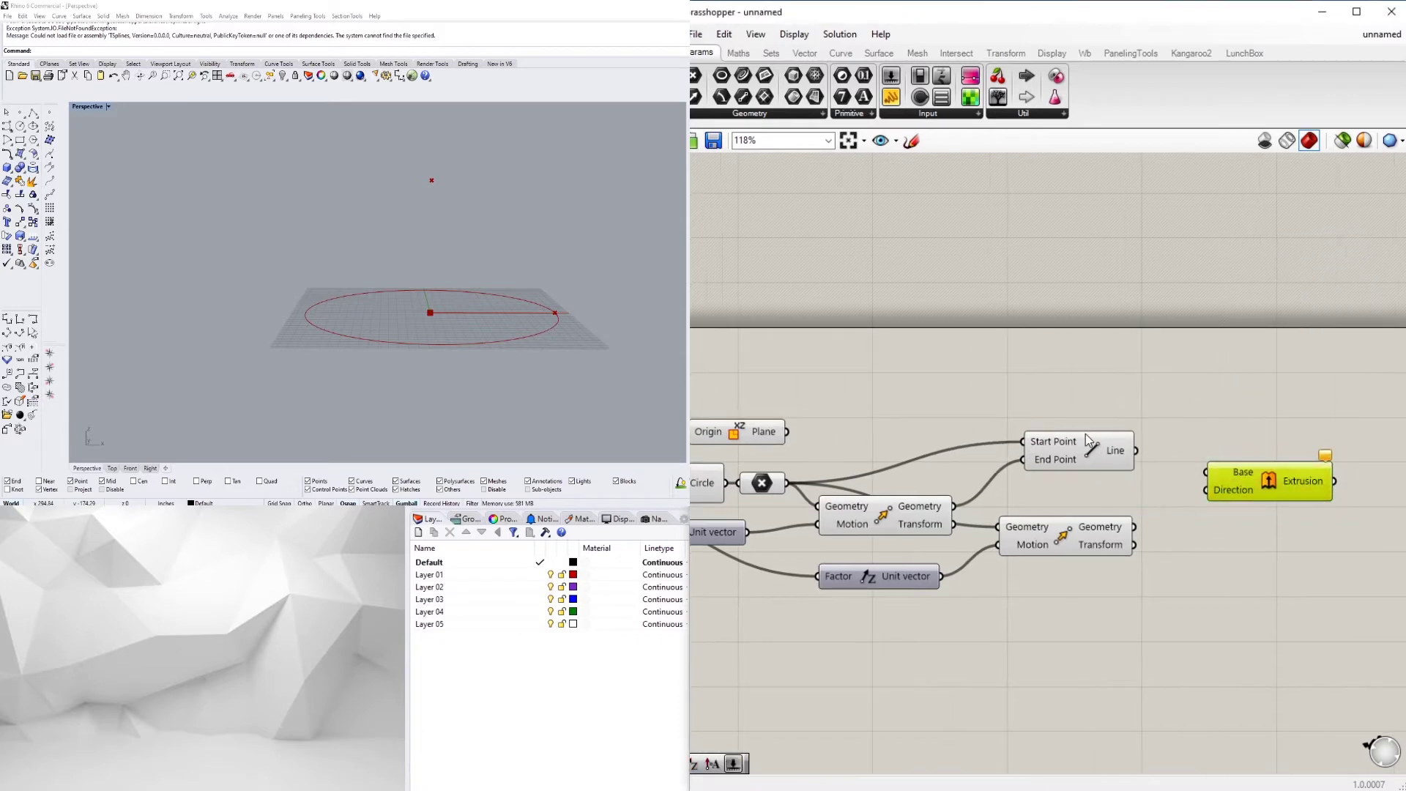
pyautogui.click(1079, 453)
pyautogui.moveTo(941, 576); pyautogui.dragTo(1218, 483)
pyautogui.click(1071, 543)
pyautogui.press('Delete')
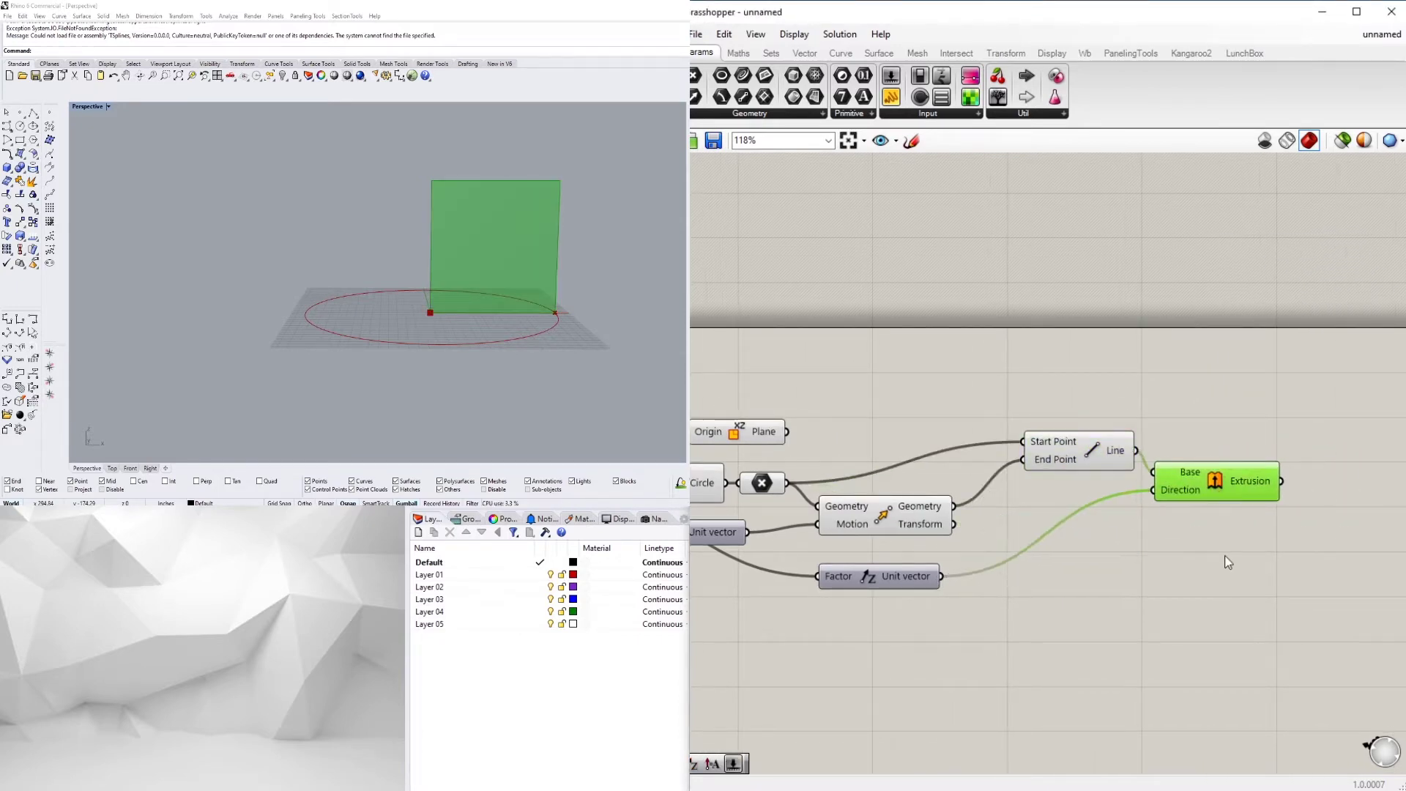
# Move the Line and Extrude components down beside the Move and Unit Z components
pyautogui.moveTo(1227, 557); pyautogui.dragTo(1062, 382)
pyautogui.moveTo(1074, 466); pyautogui.dragTo(1024, 502)
pyautogui.click(1136, 556)
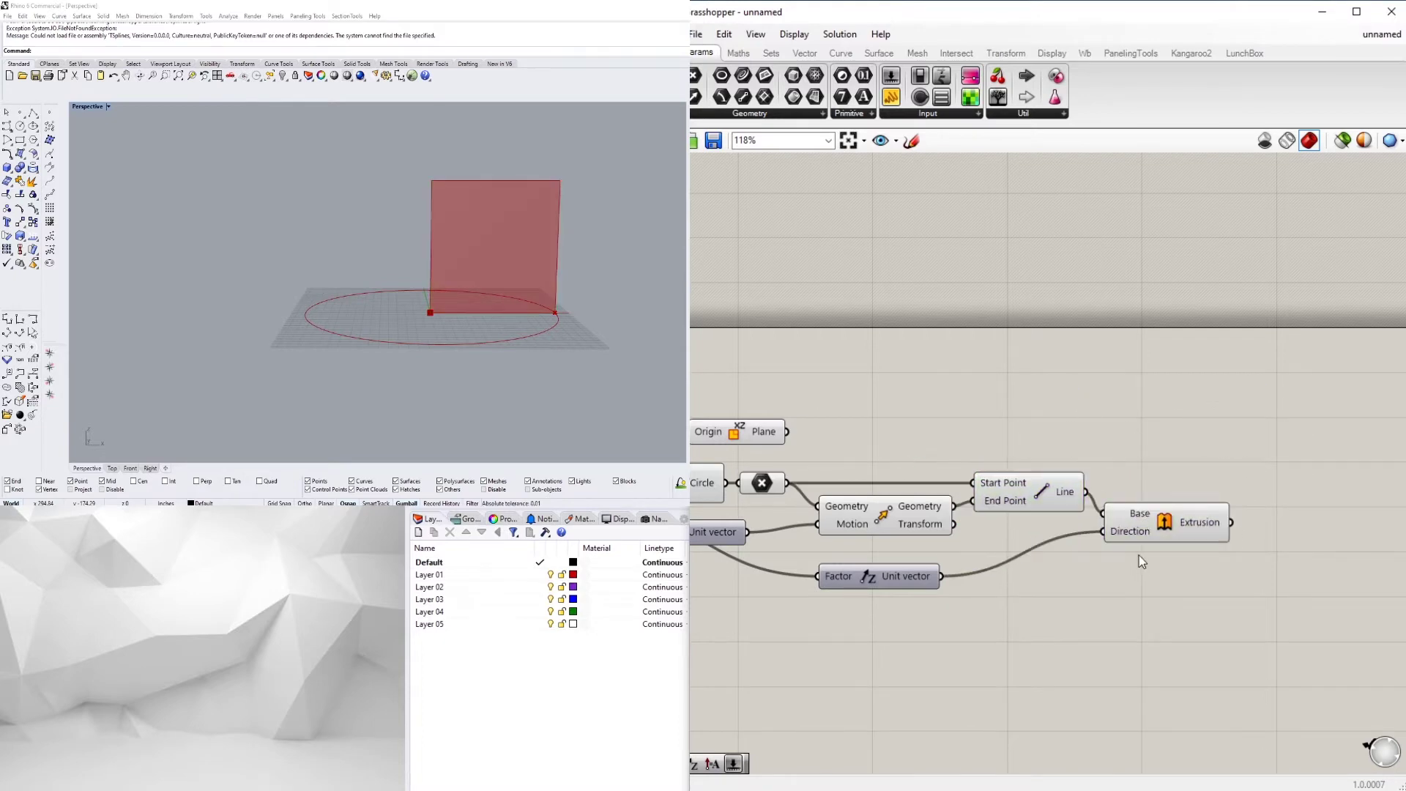
pyautogui.click(907, 573)
pyautogui.click(941, 614)
pyautogui.moveTo(942, 616); pyautogui.dragTo(1254, 566, button='right')
pyautogui.scroll(2, 1048, 486)
pyautogui.click(1045, 487)
pyautogui.moveTo(1046, 487); pyautogui.dragTo(1101, 480)
# Reposition the multiplication component and its neighbouring components so the wires to the unit vectors run straight
pyautogui.click(816, 519)
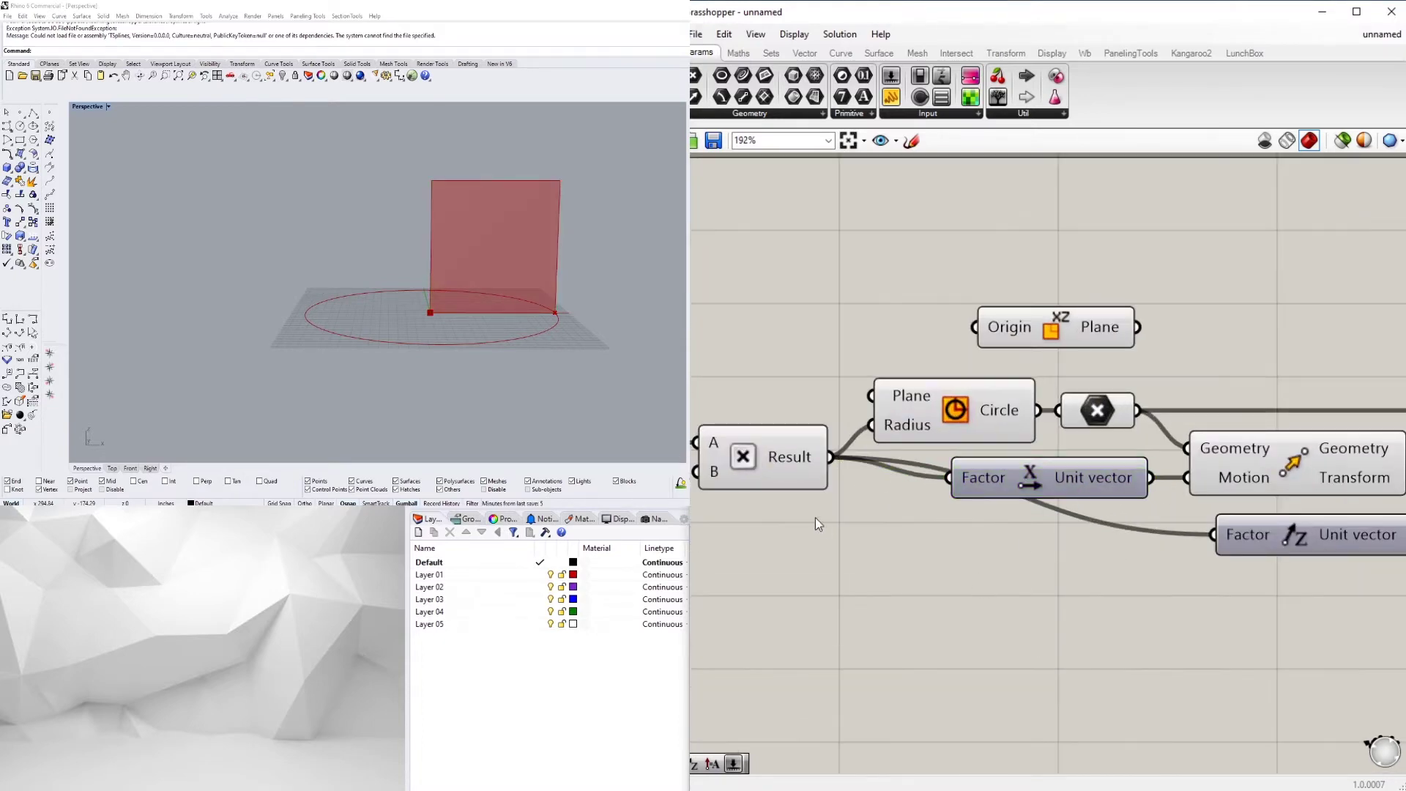
pyautogui.moveTo(789, 476); pyautogui.dragTo(790, 553)
pyautogui.click(981, 541)
pyautogui.moveTo(1024, 541); pyautogui.dragTo(1175, 517, button='right')
pyautogui.scroll(-3, 1175, 518)
pyautogui.moveTo(868, 468); pyautogui.dragTo(861, 510)
pyautogui.click(959, 679)
pyautogui.scroll(-3, 960, 679)
pyautogui.moveTo(1117, 516); pyautogui.dragTo(1013, 476, button='right')
pyautogui.scroll(1, 1003, 477)
pyautogui.moveTo(1284, 667); pyautogui.dragTo(734, 448)
# Delete the unused XZ Plane component
pyautogui.moveTo(992, 470); pyautogui.dragTo(945, 435)
pyautogui.click(949, 419)
pyautogui.scroll(1, 949, 419)
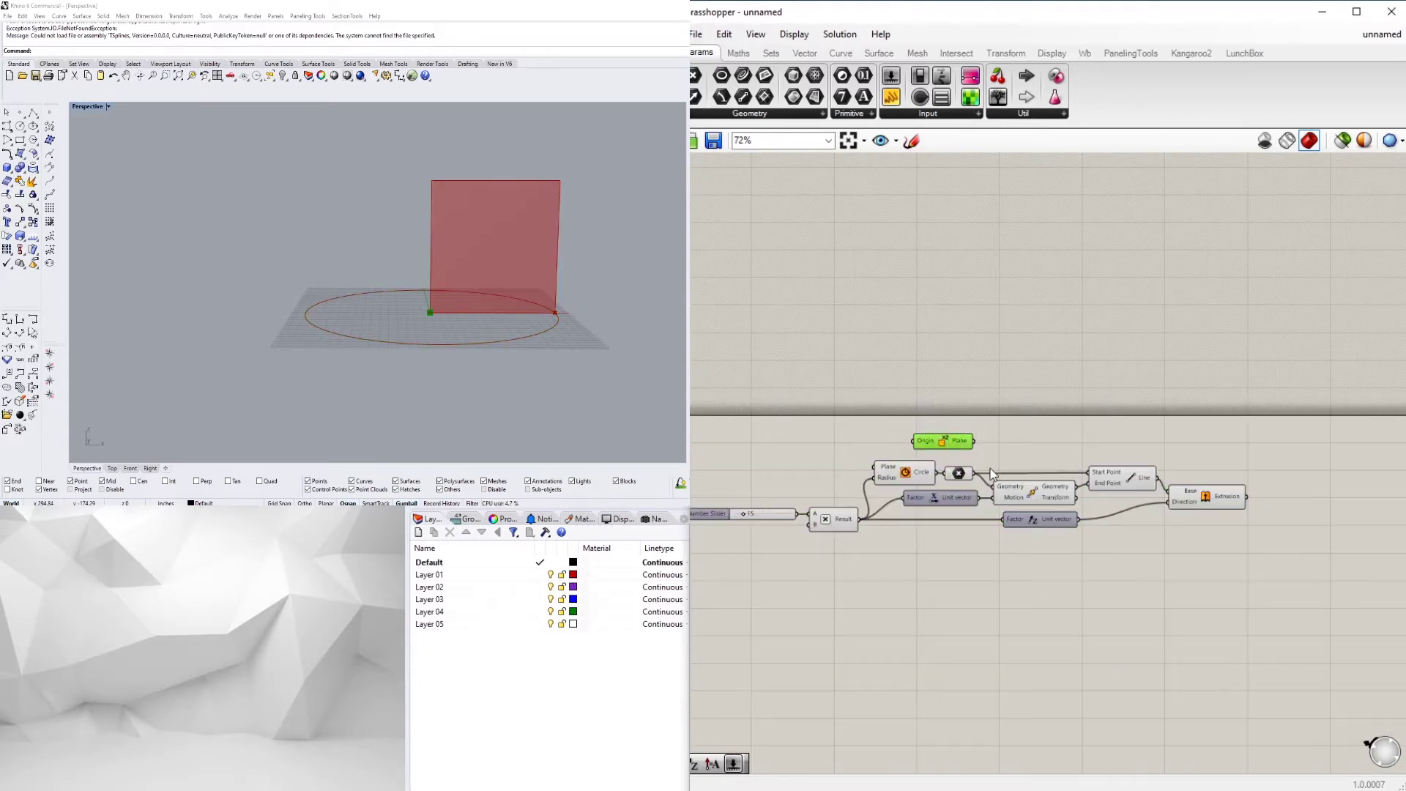
pyautogui.scroll(3, 996, 473)
pyautogui.press('Delete')
# Add an Evaluate Surface component fed by the Extrusion and reparameterize its Surface input
pyautogui.scroll(-2, 1290, 480)
pyautogui.moveTo(1304, 483); pyautogui.dragTo(1018, 476, button='right')
pyautogui.scroll(2, 1165, 501)
pyautogui.doubleClick(1155, 496)
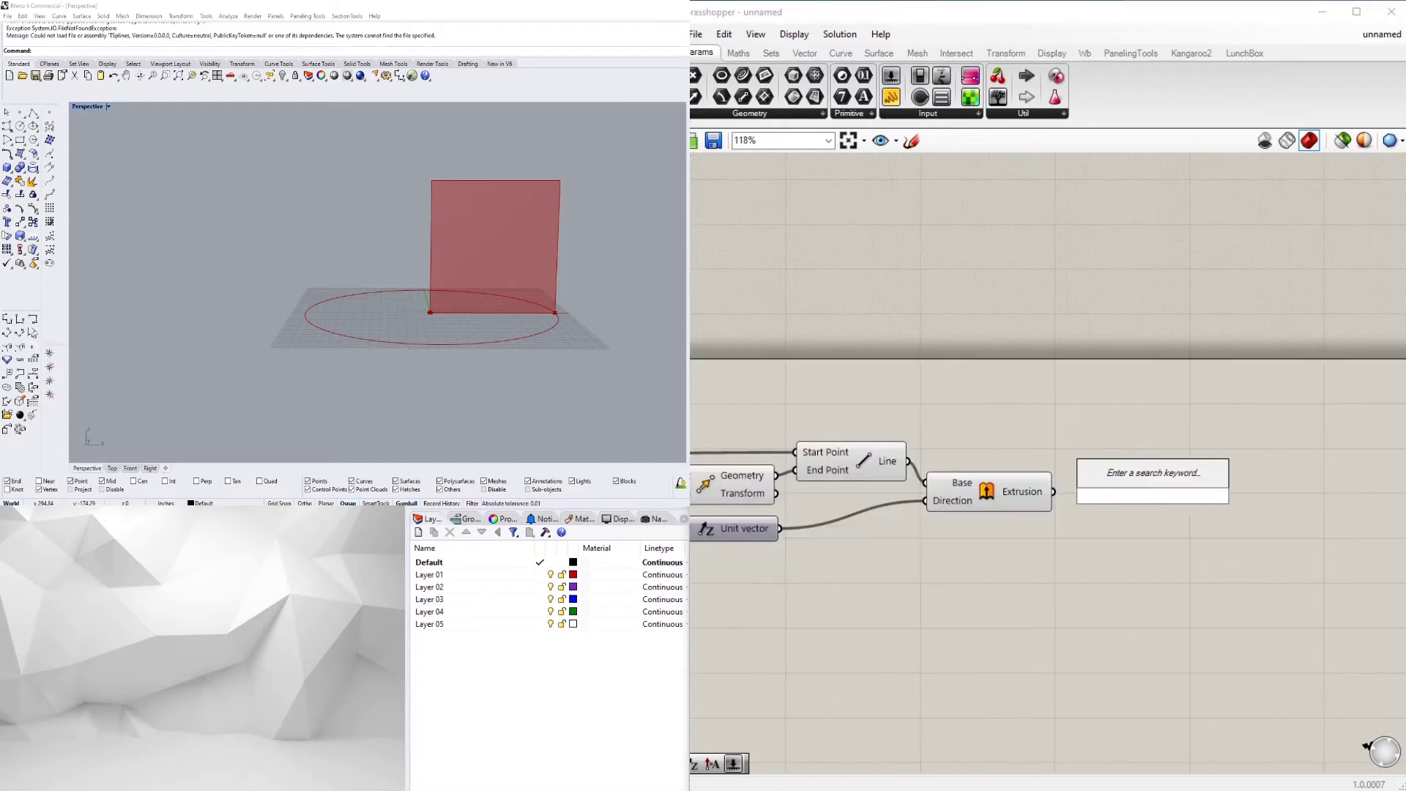
pyautogui.write('EVALP')
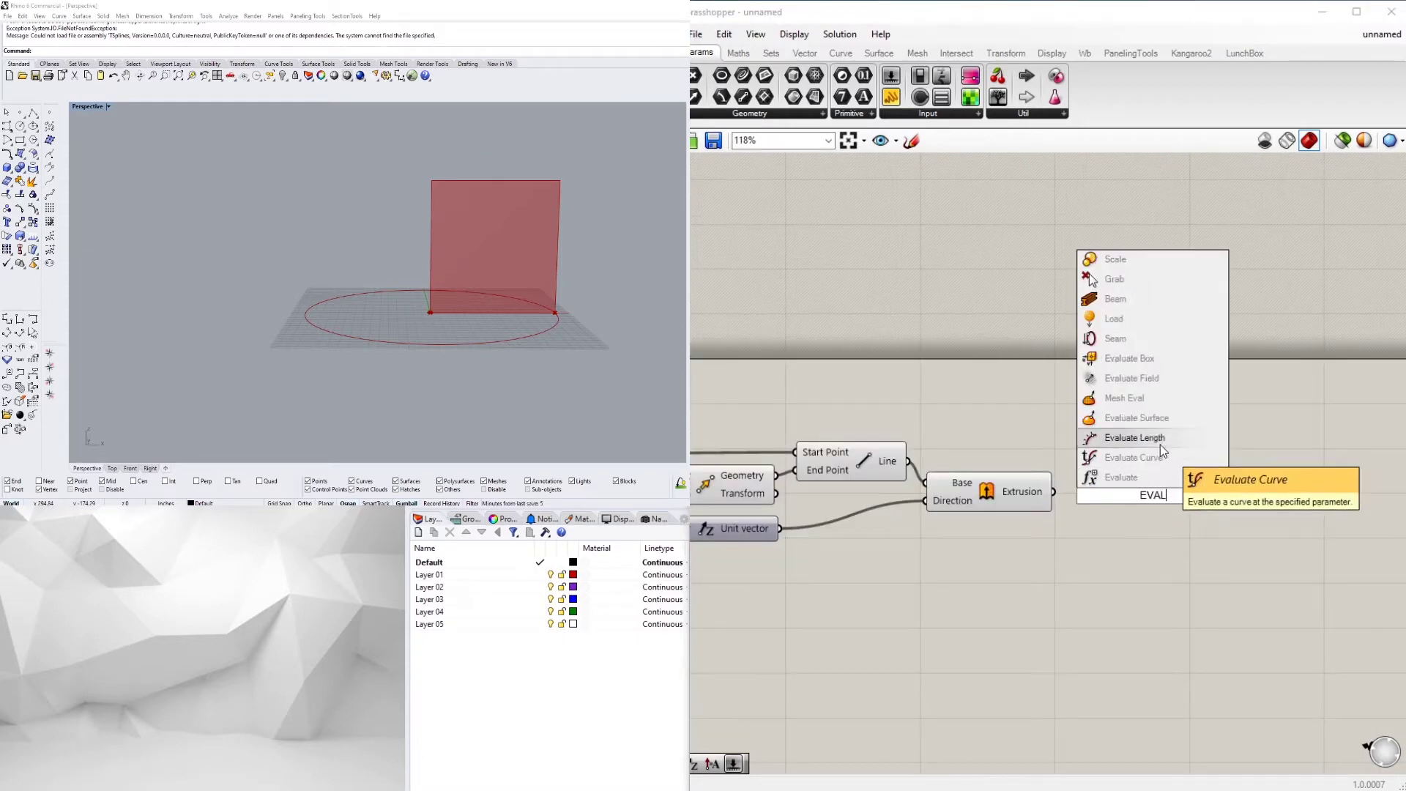
pyautogui.click(1176, 418)
pyautogui.moveTo(1142, 496); pyautogui.dragTo(1180, 513)
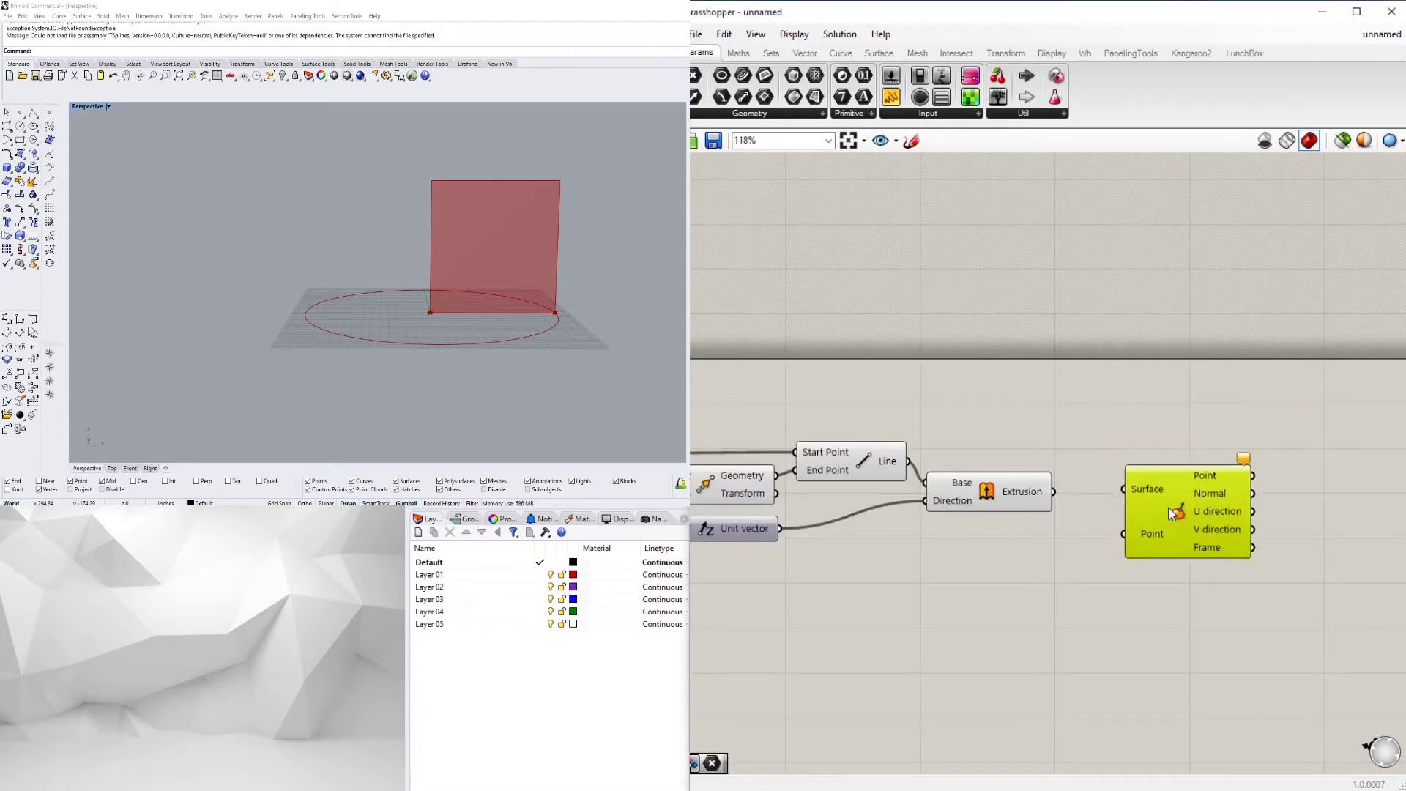
pyautogui.click(1031, 502)
pyautogui.rightClick(1151, 494)
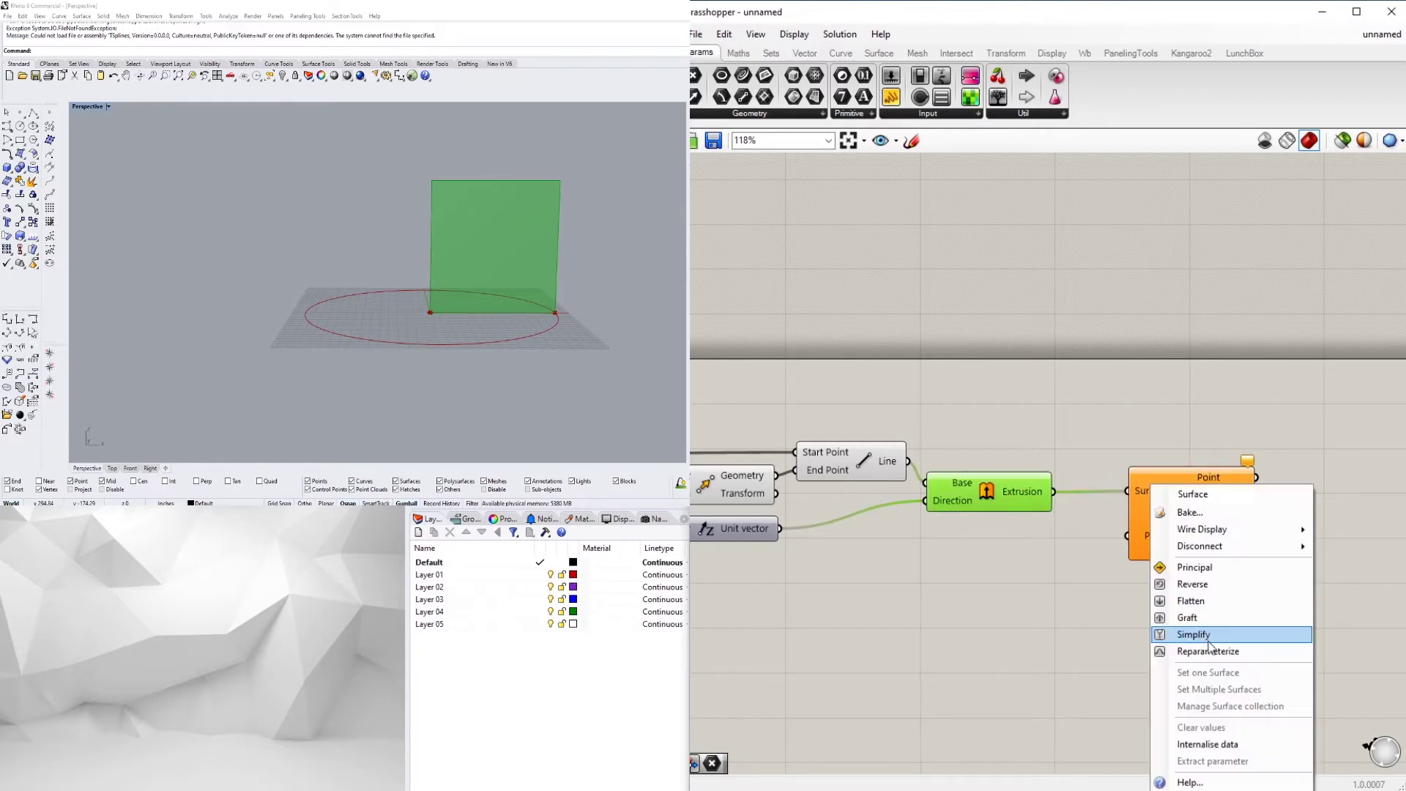
pyautogui.click(1196, 636)
# Add an MD Slider and connect it to the Point input of Evaluate Surface
pyautogui.doubleClick(1062, 526)
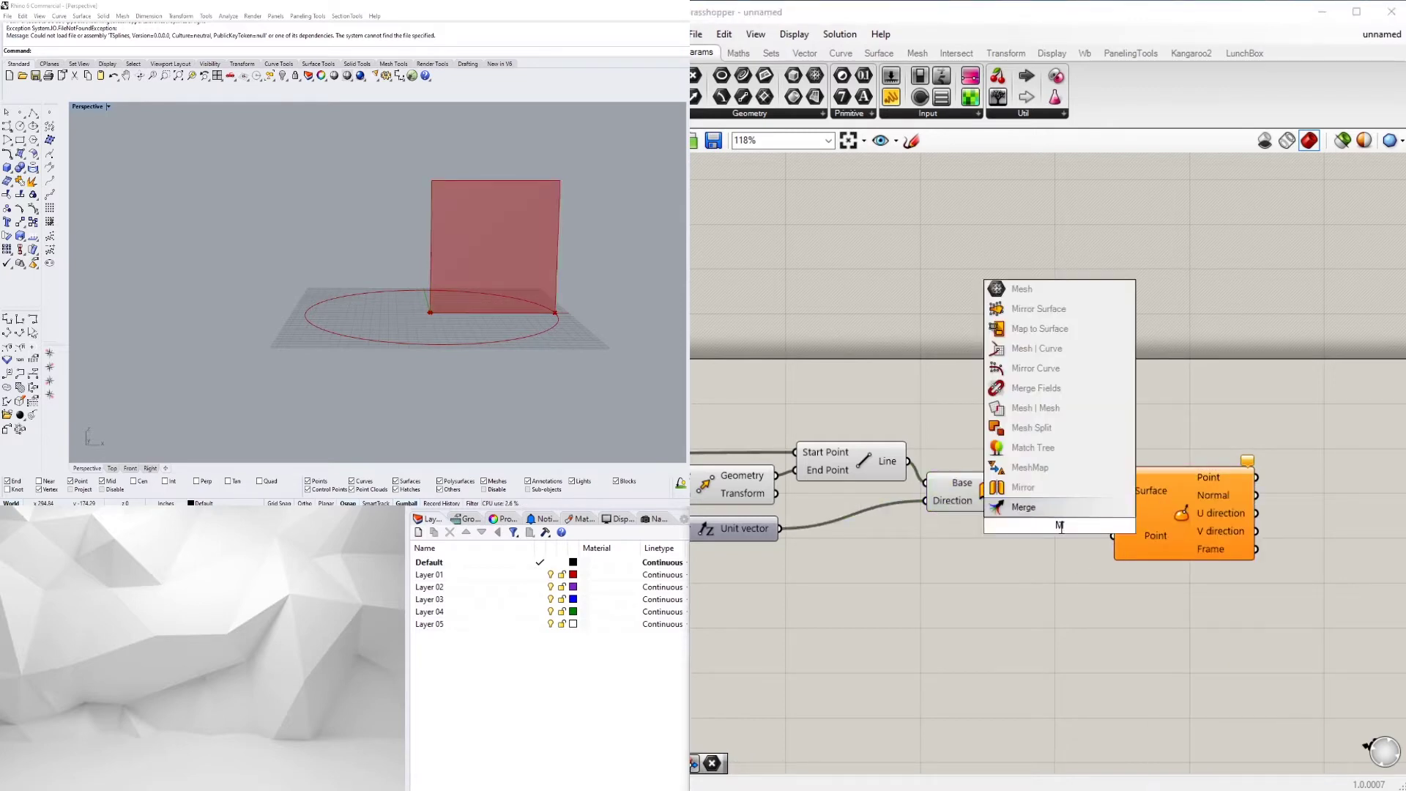
pyautogui.write('MD')
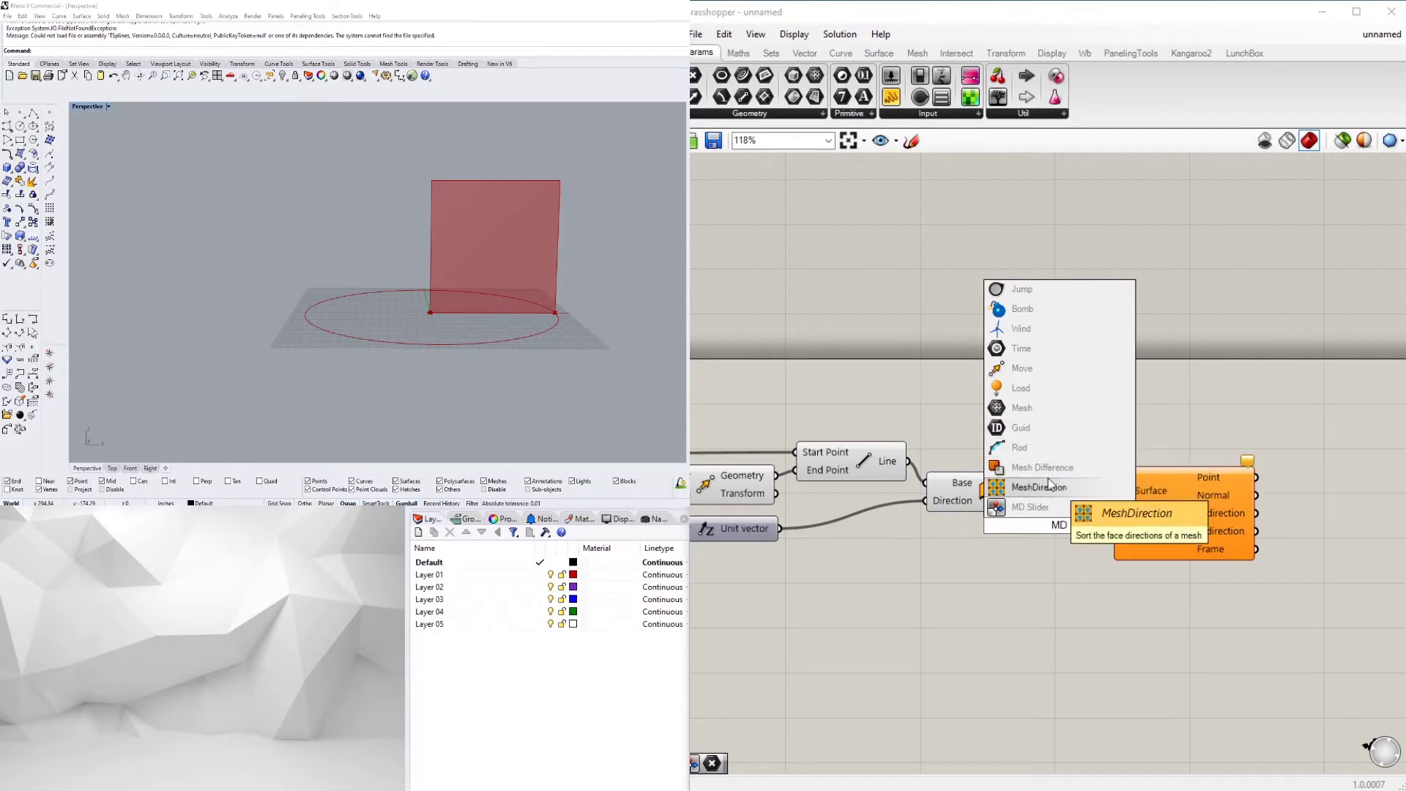
pyautogui.click(1055, 507)
pyautogui.moveTo(1146, 447); pyautogui.dragTo(1119, 543)
pyautogui.moveTo(1193, 526); pyautogui.dragTo(1185, 537)
pyautogui.click(1098, 575)
# Add a Move component above the Extrusion that shifts the centre point by the Unit Z vector, and nudge Evaluate Surface up
pyautogui.scroll(-1, 1096, 558)
pyautogui.moveTo(824, 534); pyautogui.dragTo(1012, 486, button='right')
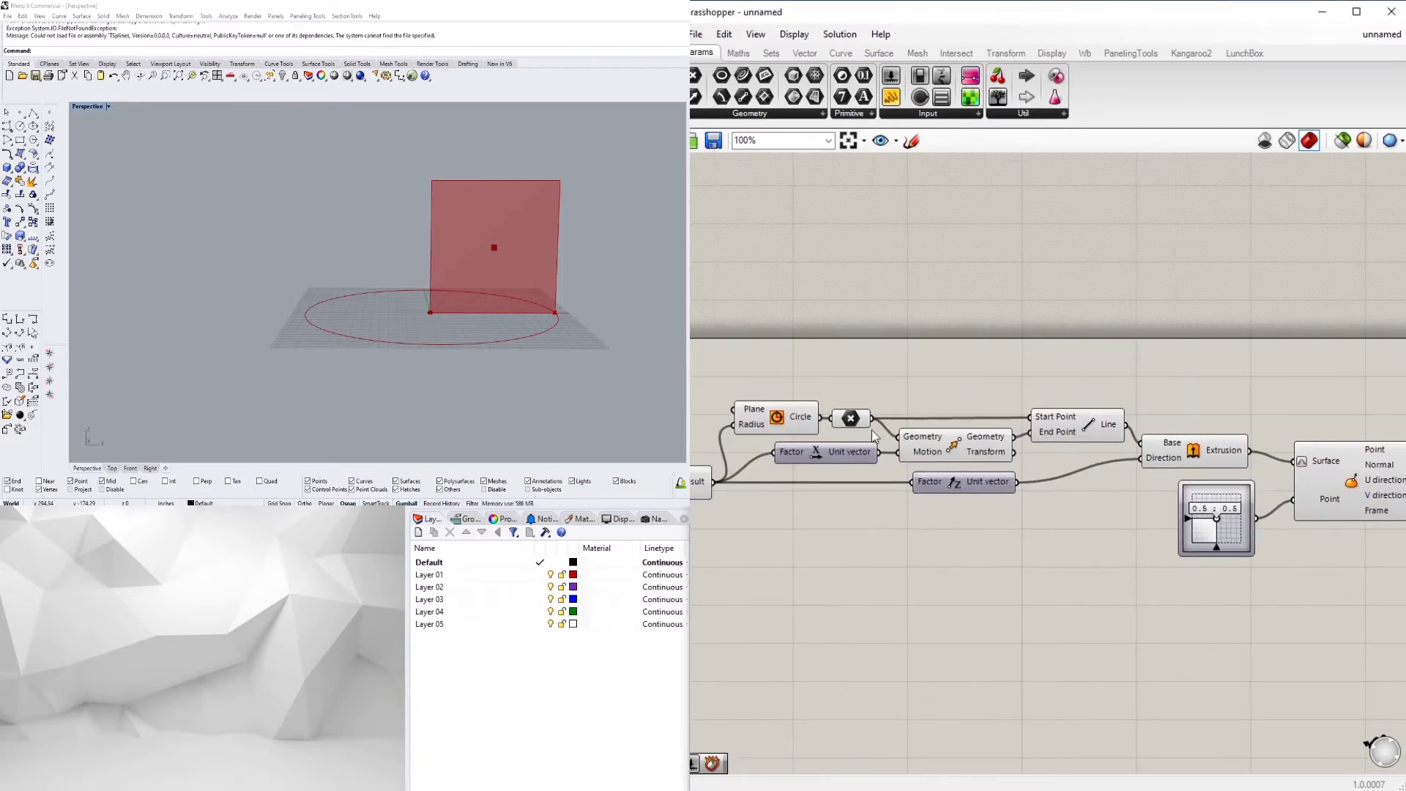
pyautogui.click(951, 468)
pyautogui.scroll(-1, 951, 469)
pyautogui.doubleClick(1146, 646)
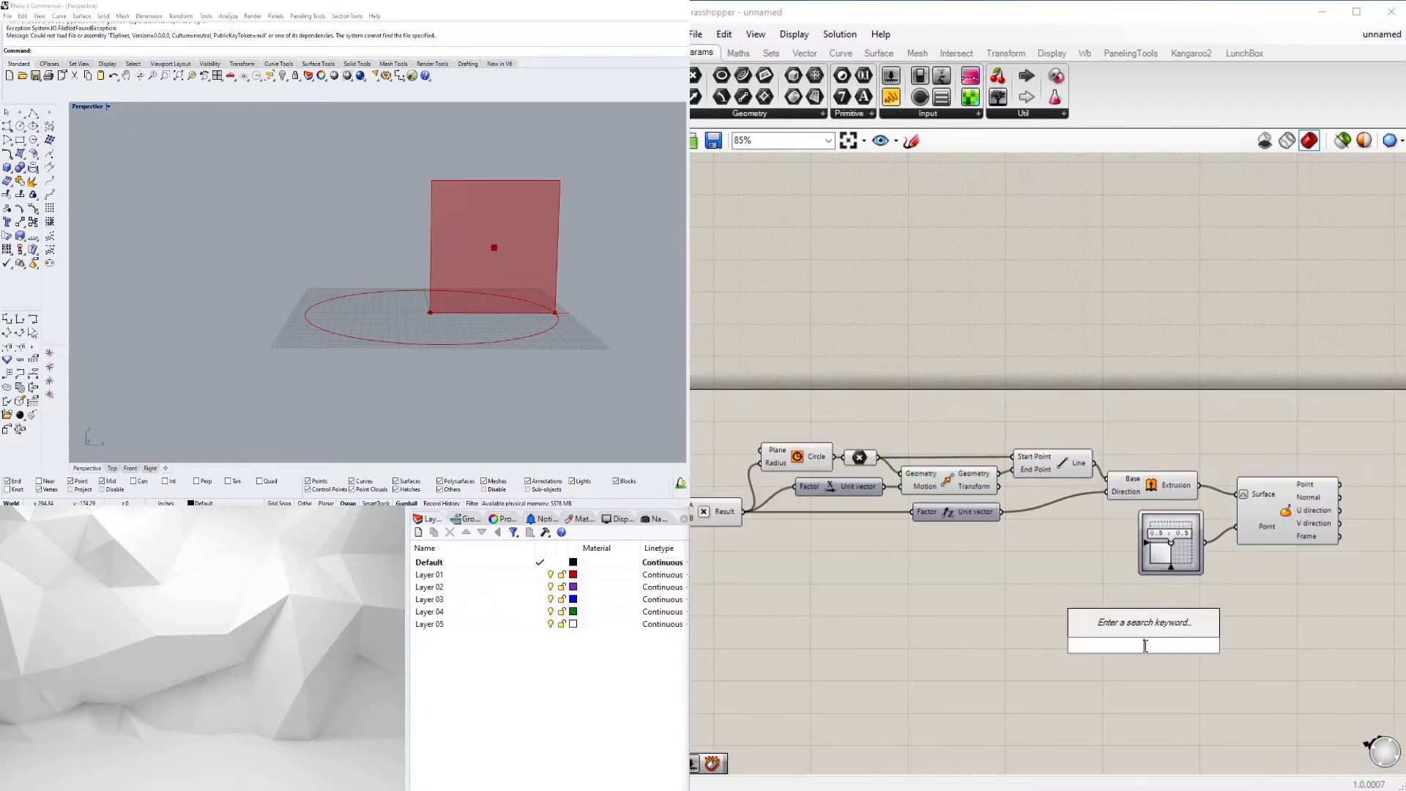
pyautogui.write('MO')
pyautogui.click(1116, 603)
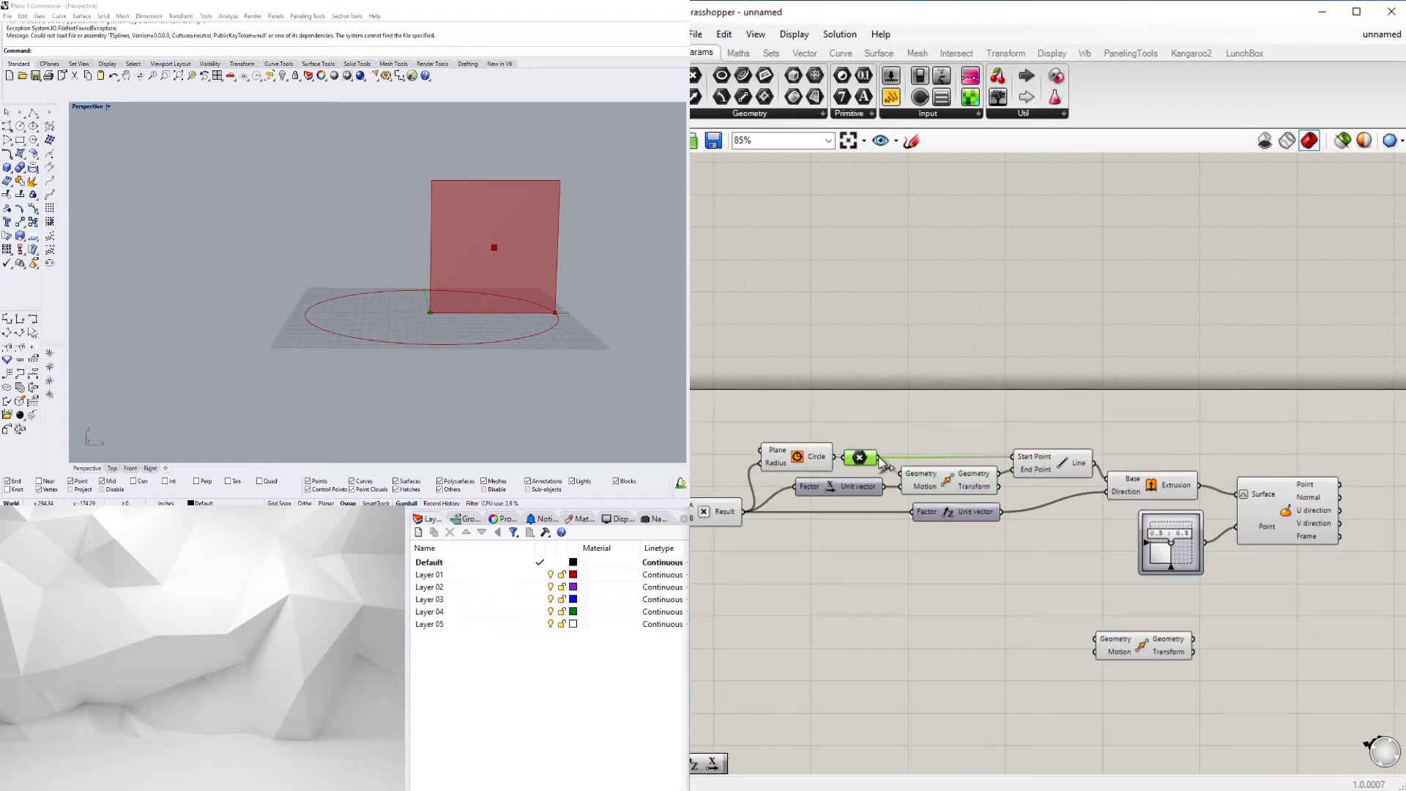
pyautogui.moveTo(881, 459); pyautogui.dragTo(1161, 417)
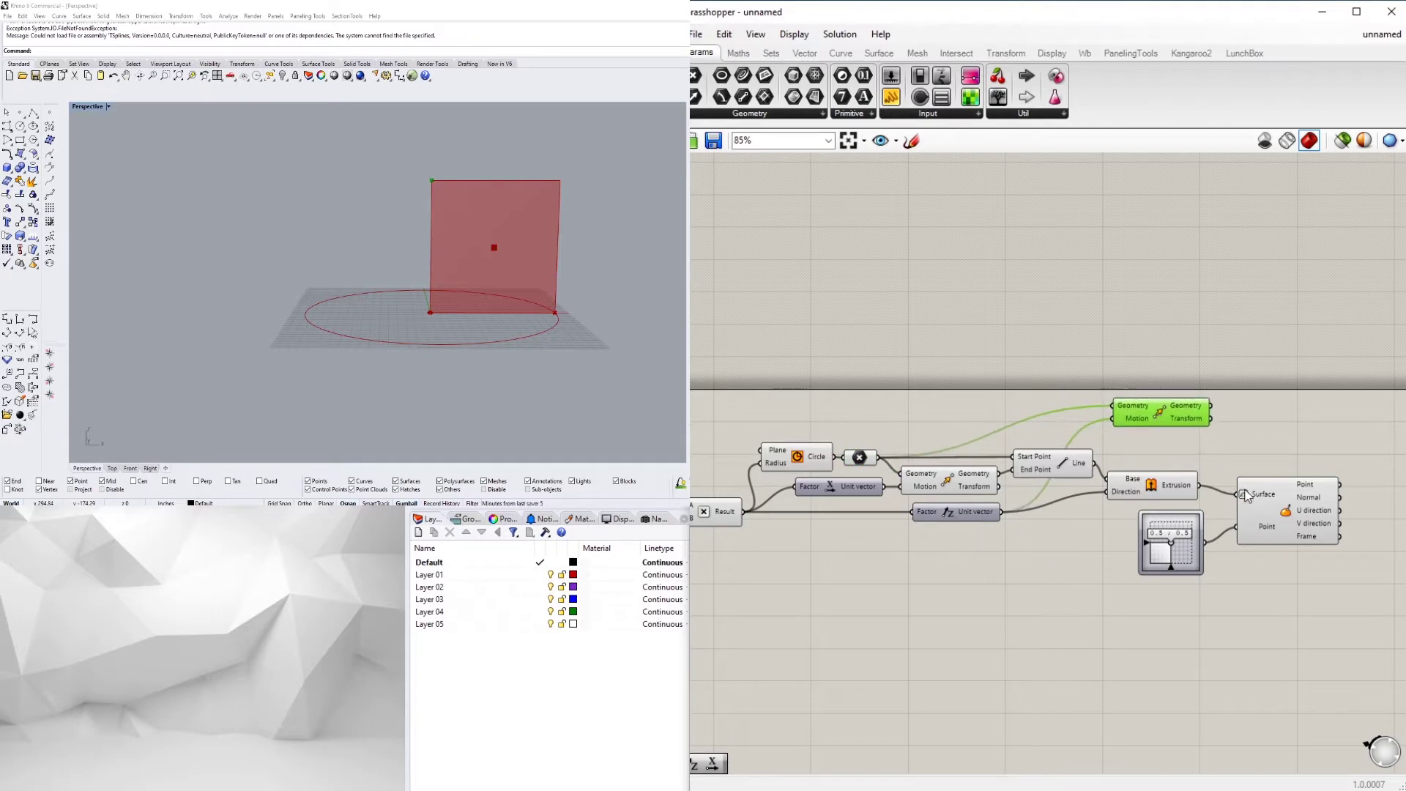
pyautogui.moveTo(1245, 496); pyautogui.dragTo(1251, 471)
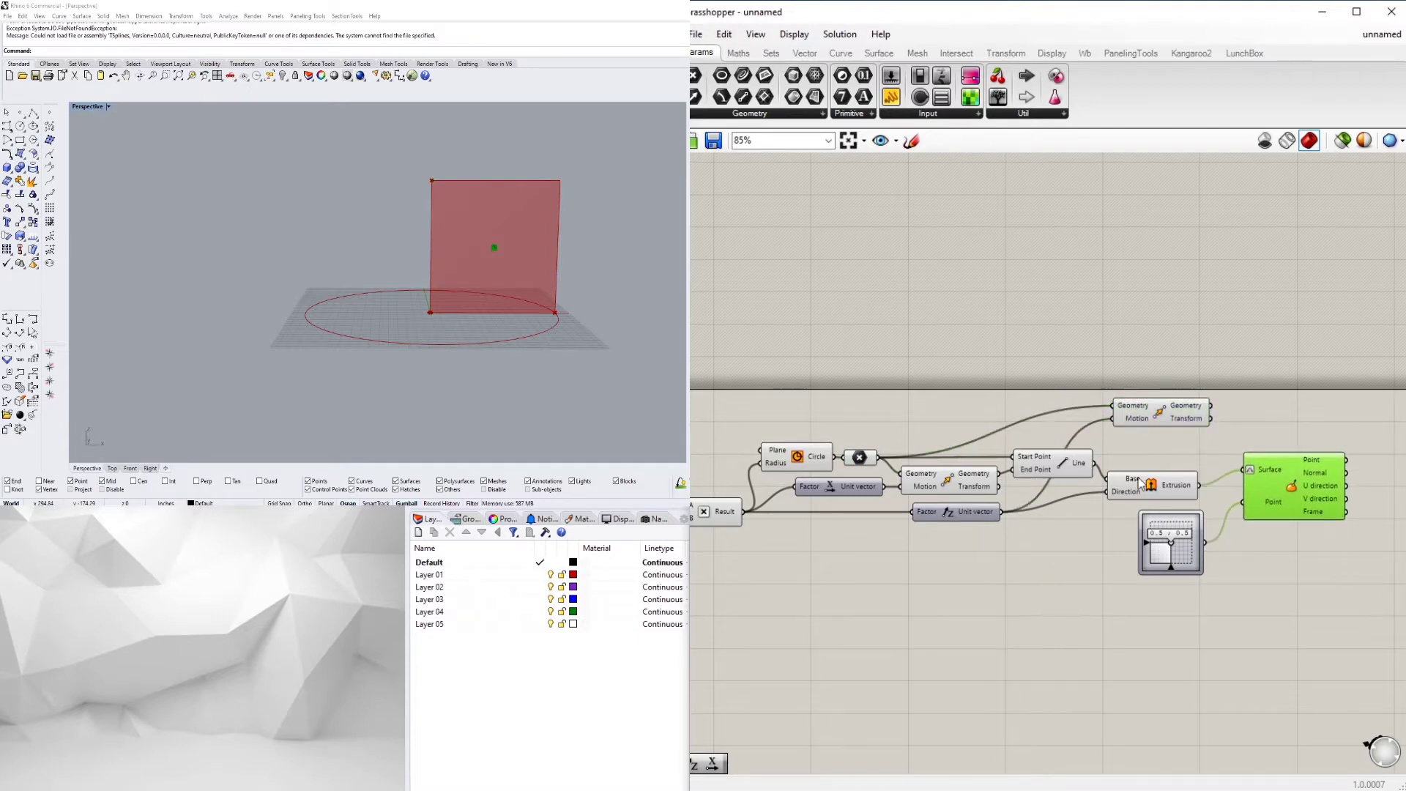
# Add a Point parameter below Evaluate Surface and feed it the centre point moved along Unit X
pyautogui.click(943, 492)
pyautogui.doubleClick(1291, 586)
pyautogui.write('PO')
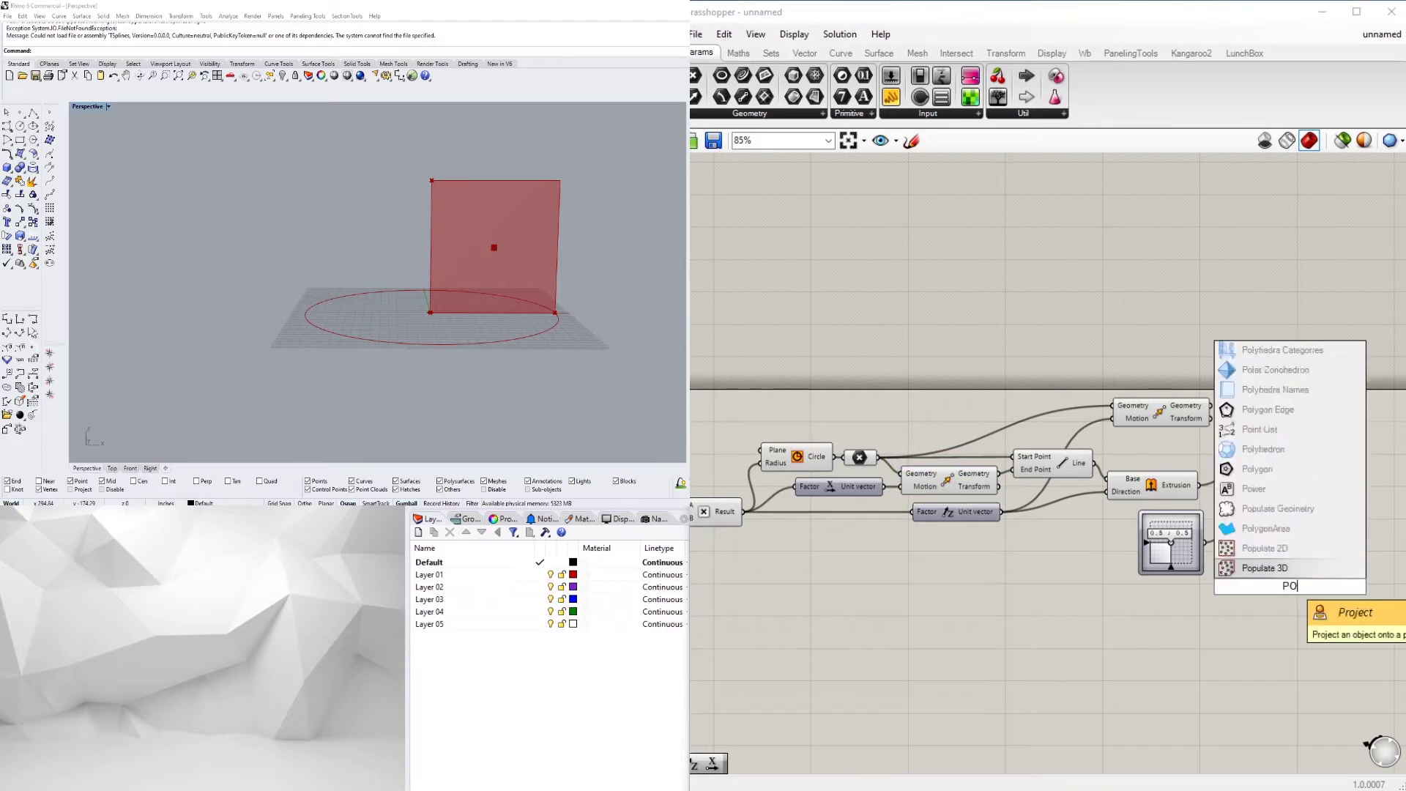
pyautogui.write('IN')
pyautogui.click(1236, 489)
pyautogui.click(955, 478)
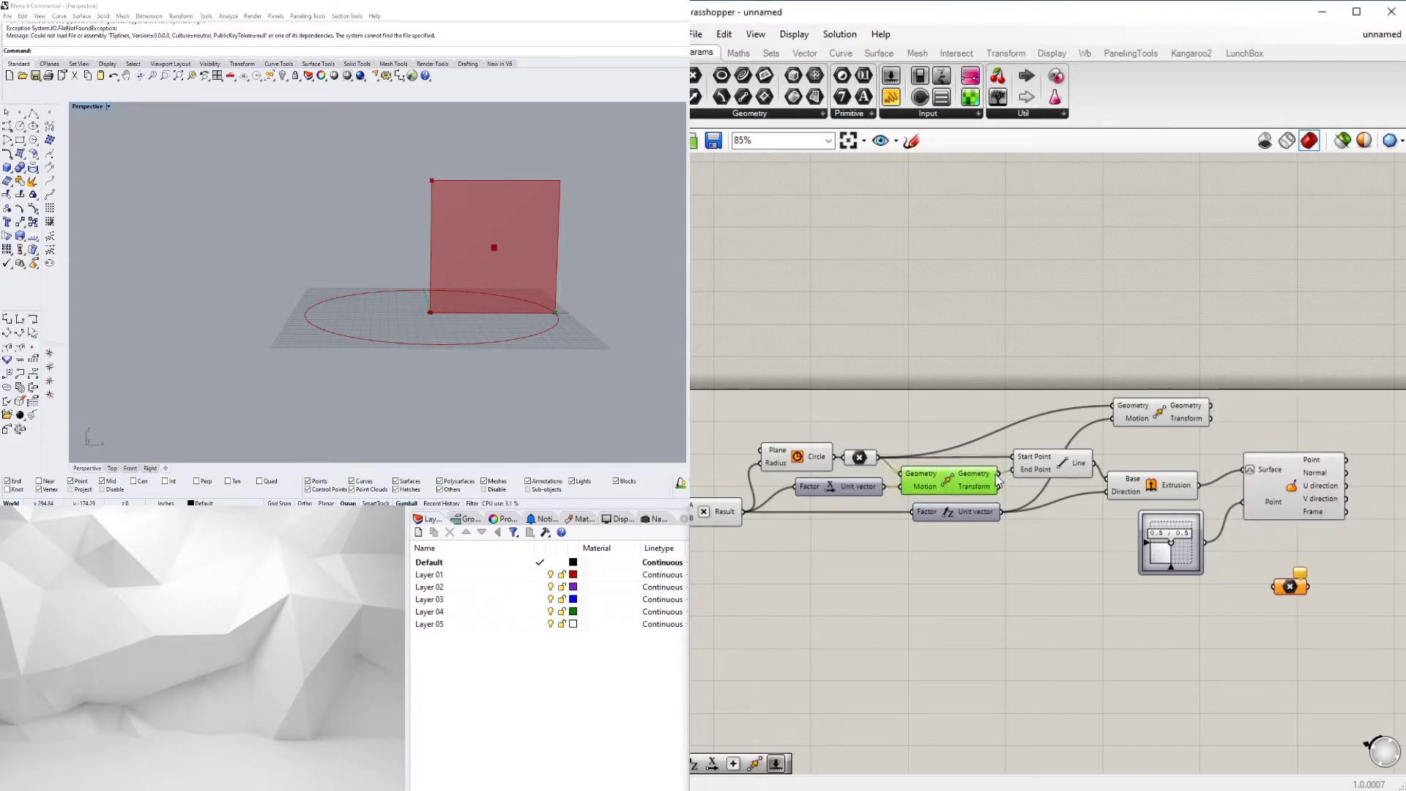
pyautogui.moveTo(997, 476); pyautogui.dragTo(1331, 537)
pyautogui.scroll(-2, 1239, 560)
pyautogui.click(1101, 588)
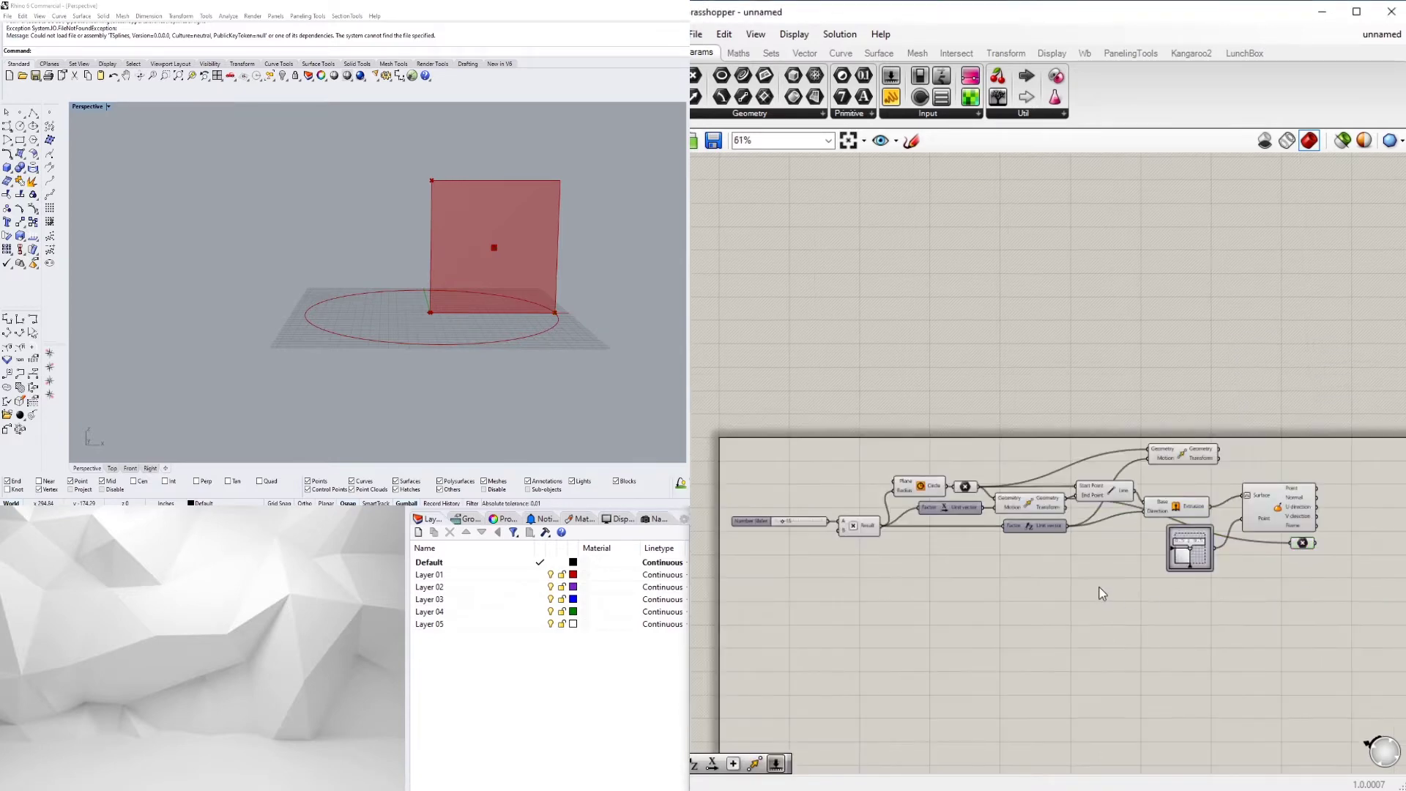
# Add an Arc 3Pt component to the right of Evaluate Surface
pyautogui.moveTo(1075, 603); pyautogui.dragTo(884, 435)
pyautogui.click(932, 448)
pyautogui.scroll(2, 937, 476)
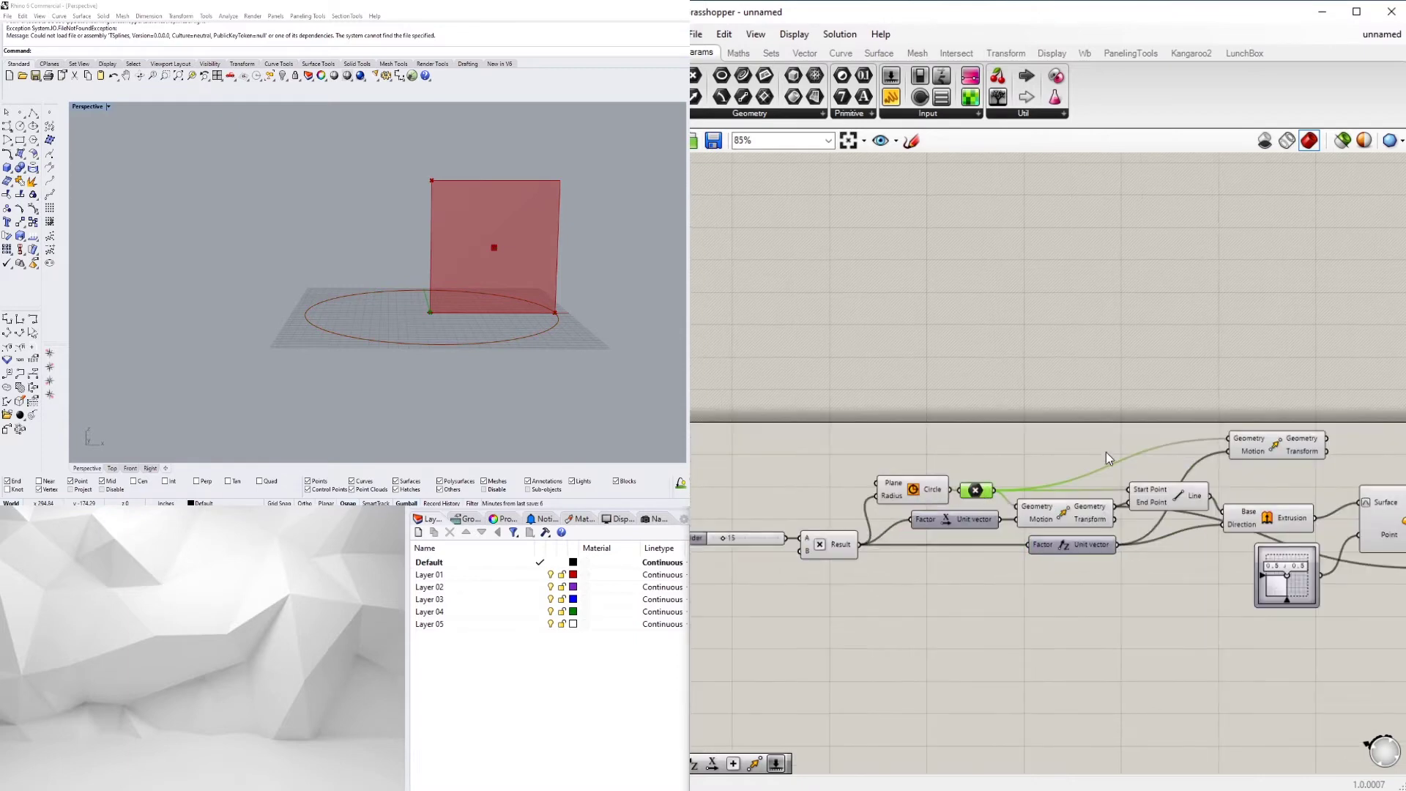
pyautogui.click(1218, 478)
pyautogui.moveTo(1233, 480); pyautogui.dragTo(959, 471, button='right')
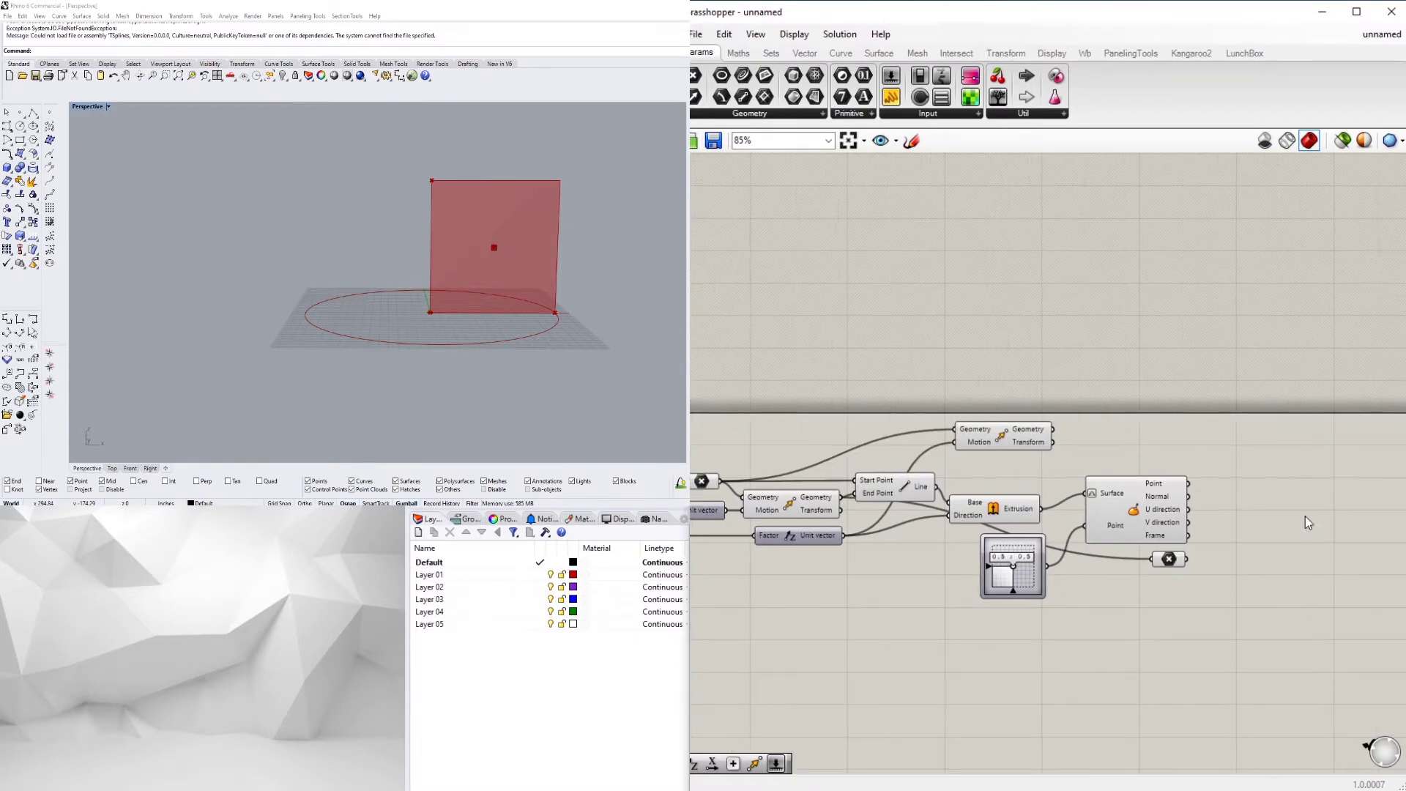
pyautogui.doubleClick(1309, 522)
pyautogui.write('ARC')
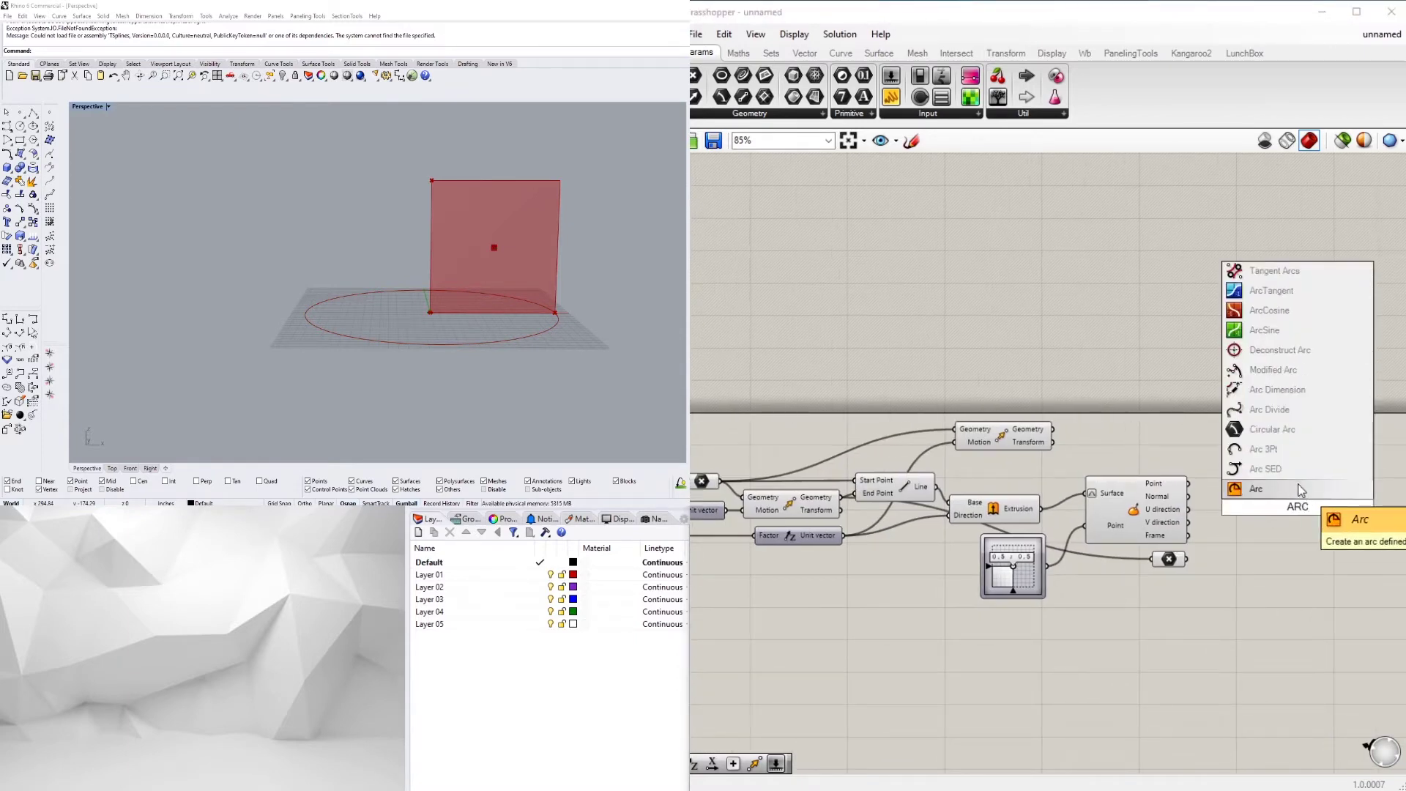
pyautogui.click(1285, 449)
pyautogui.scroll(2, 1215, 523)
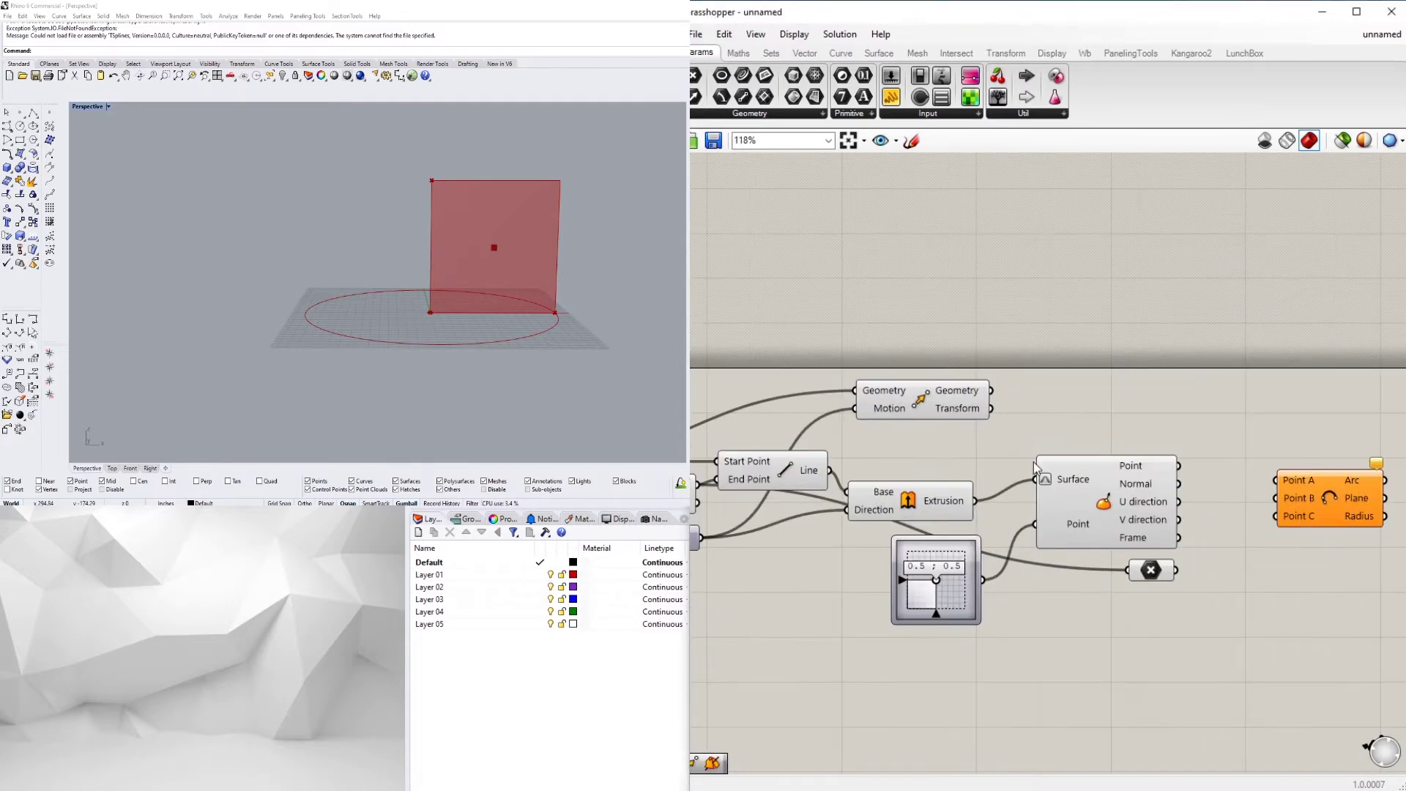
# Connect the Z-moved point, the Evaluate Surface point and the Point parameter to the arc's Point A, B and C inputs
pyautogui.scroll(-2, 1035, 467)
pyautogui.click(935, 409)
pyautogui.moveTo(1213, 459); pyautogui.dragTo(1236, 477)
pyautogui.moveTo(1272, 481); pyautogui.dragTo(1267, 460)
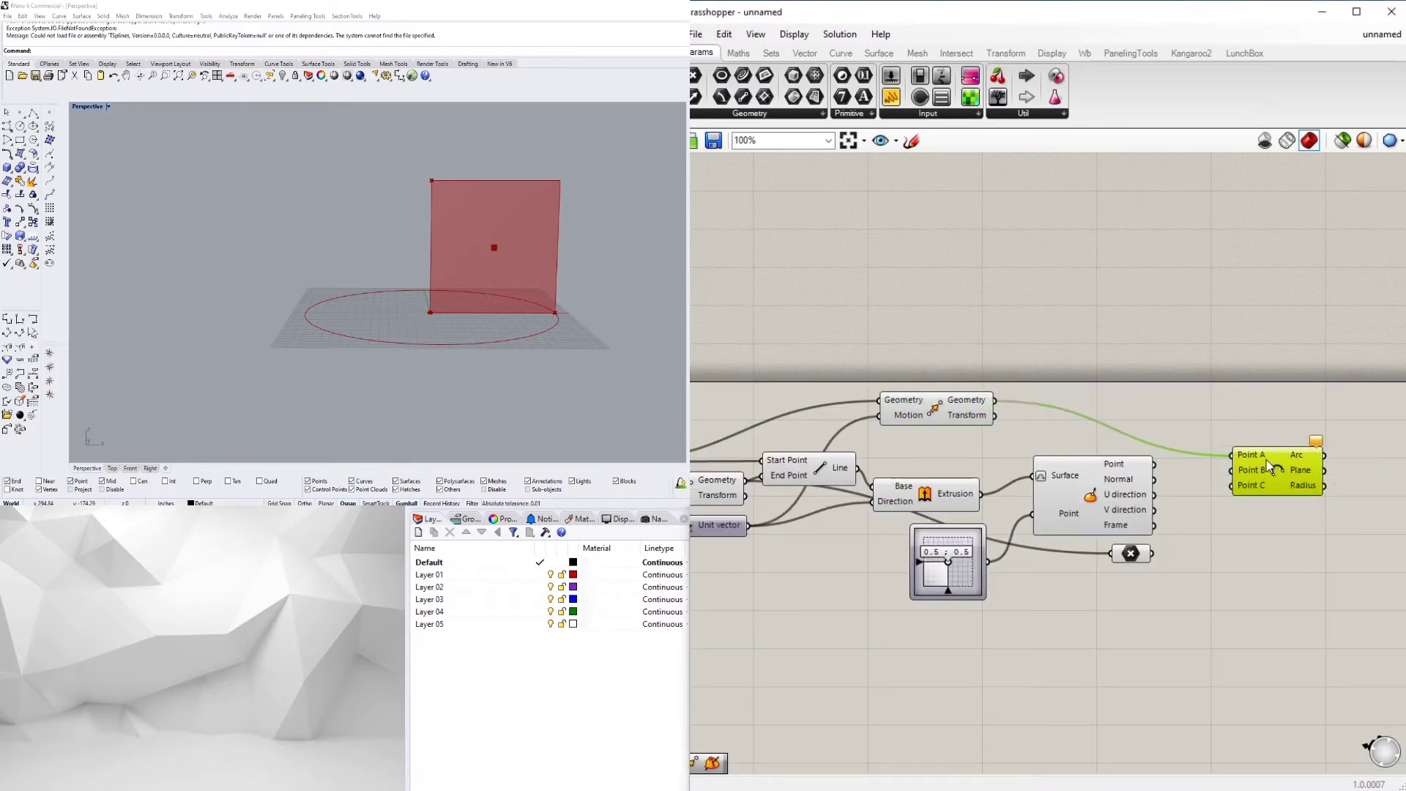
pyautogui.moveTo(1134, 468); pyautogui.dragTo(1136, 467)
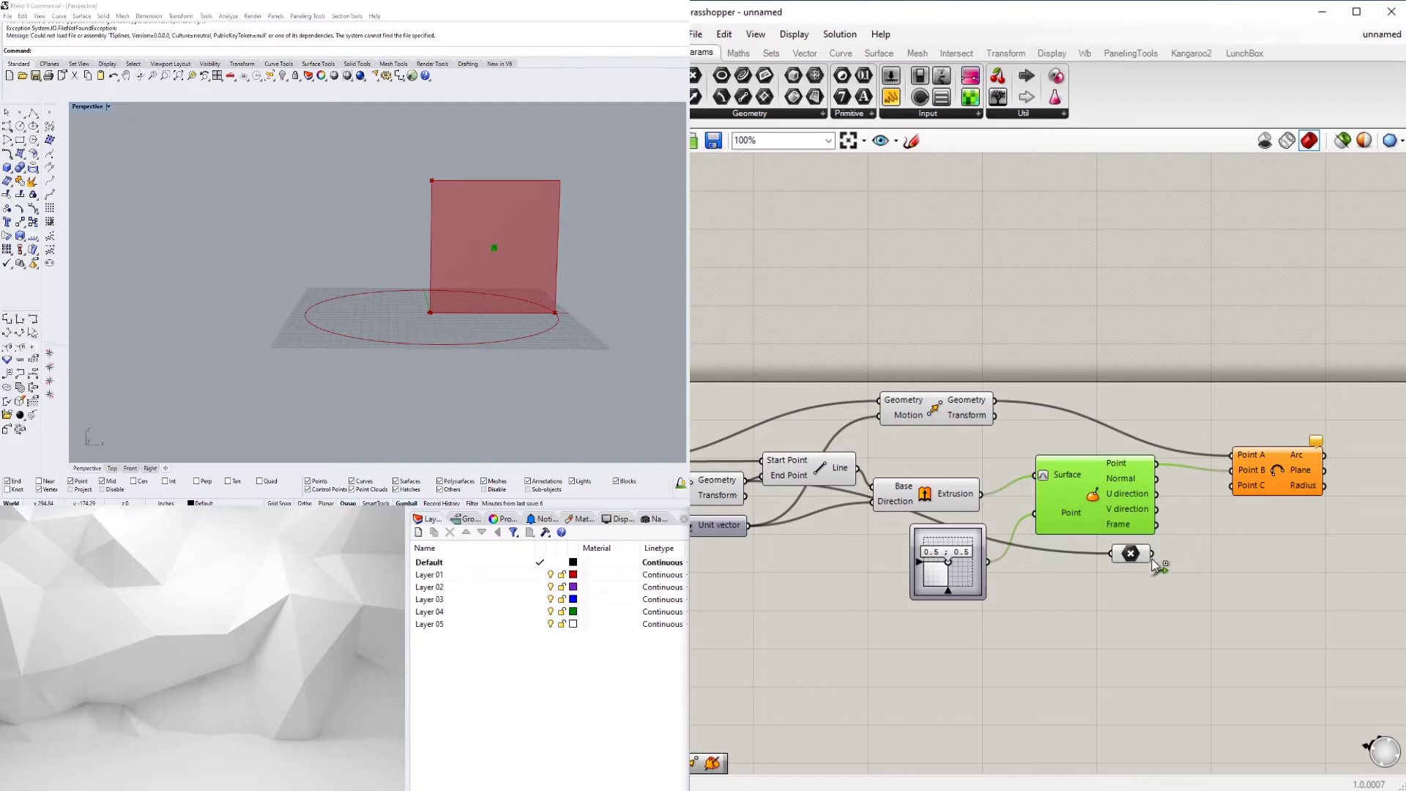
pyautogui.click(1253, 484)
# Set the MD Slider to about 0.91 ; 0.29 to test the arc's shape
pyautogui.scroll(5, 956, 567)
pyautogui.moveTo(934, 551); pyautogui.dragTo(955, 523)
pyautogui.click(607, 306)
pyautogui.moveTo(991, 508); pyautogui.dragTo(983, 576)
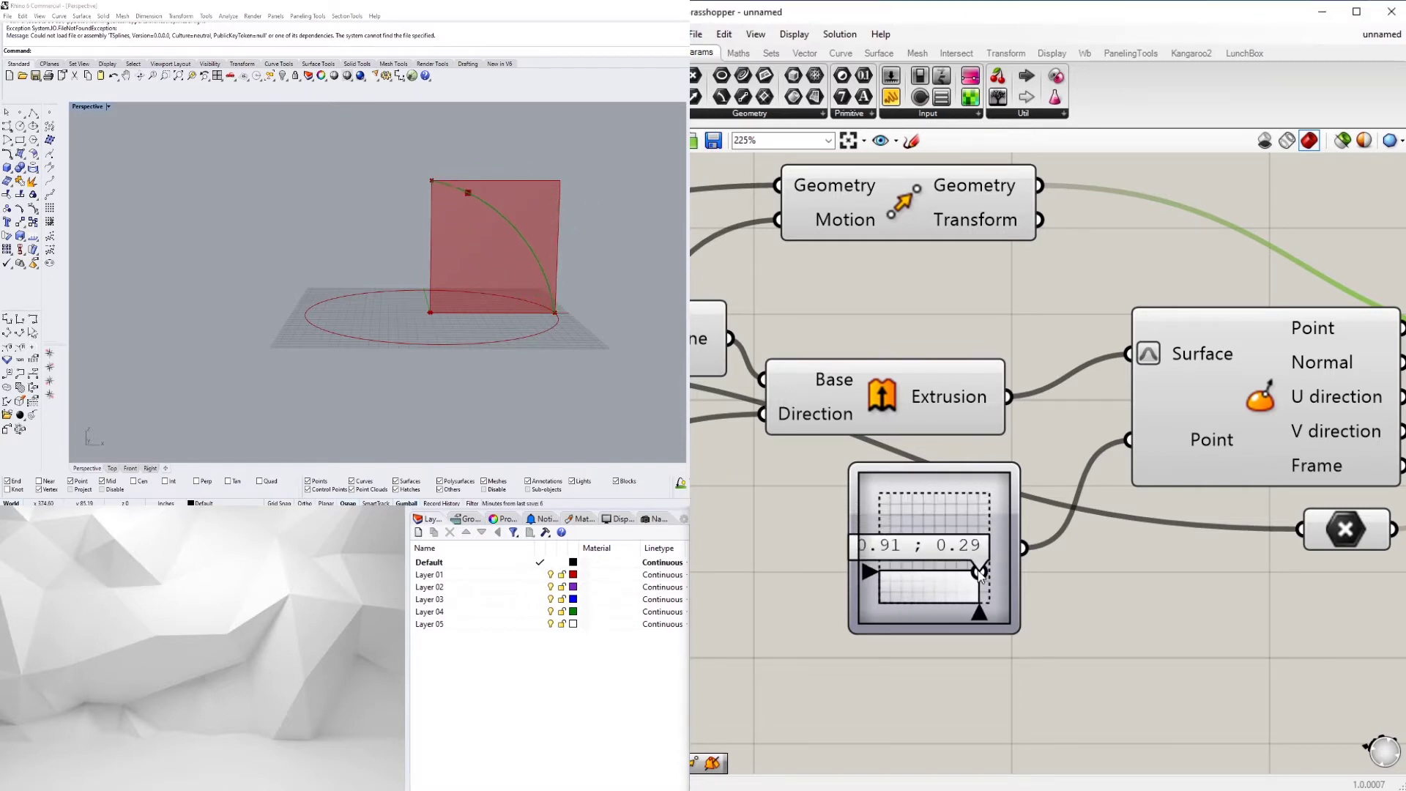
pyautogui.moveTo(466, 296); pyautogui.dragTo(495, 323, button='right')
pyautogui.scroll(-3, 725, 356)
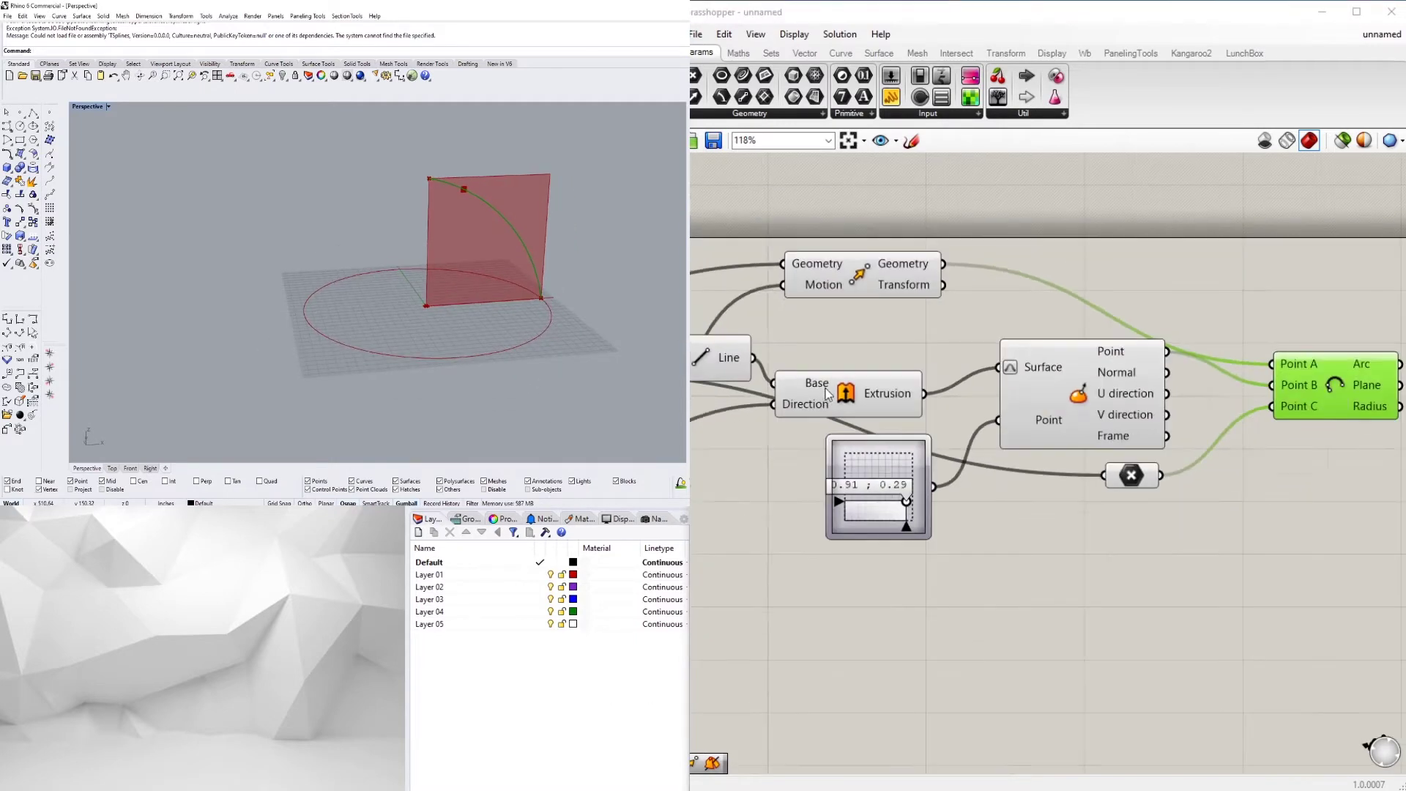
# Try swapping the Line's Start Point and End Point connections
pyautogui.moveTo(731, 360); pyautogui.dragTo(1008, 385, button='right')
pyautogui.click(981, 393)
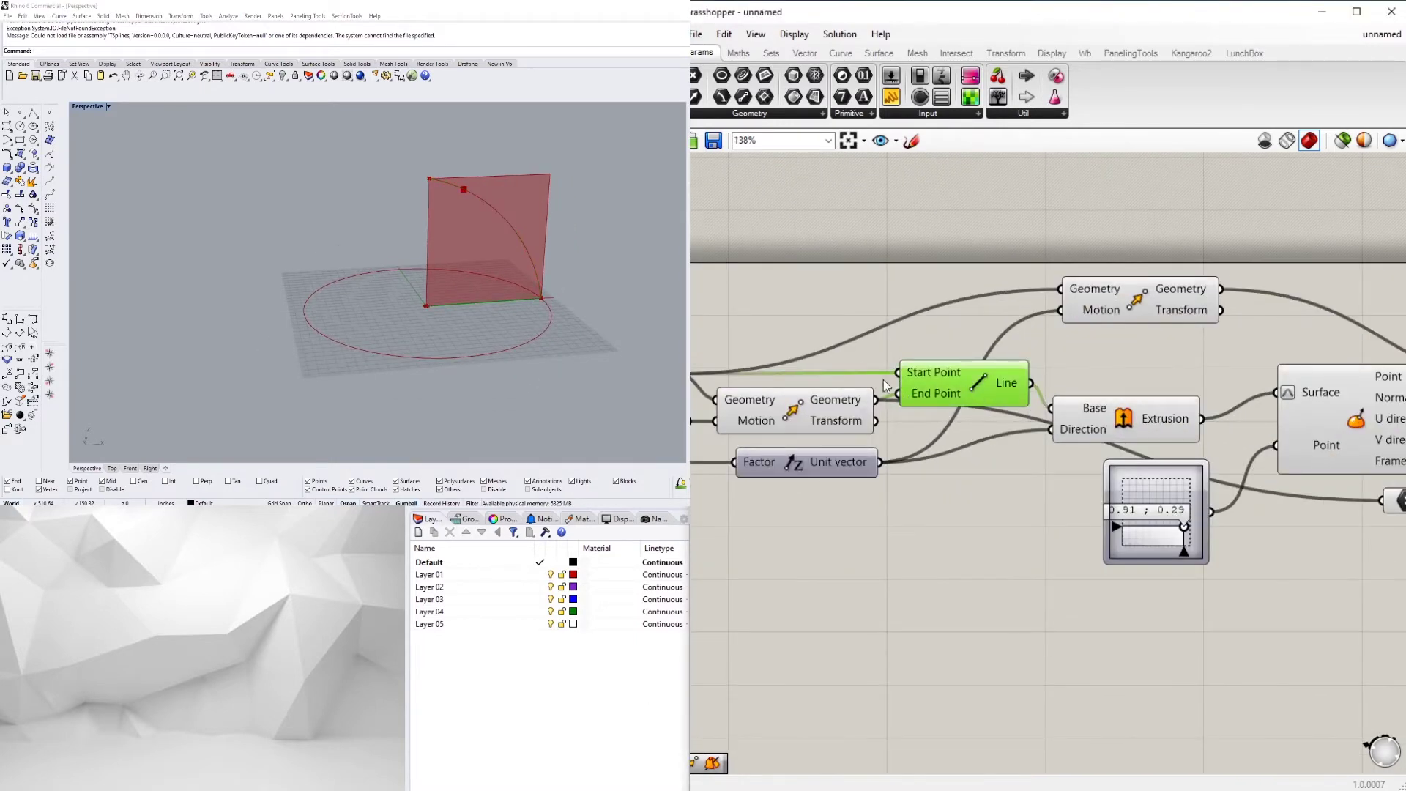
pyautogui.moveTo(921, 399); pyautogui.dragTo(942, 422, button='right')
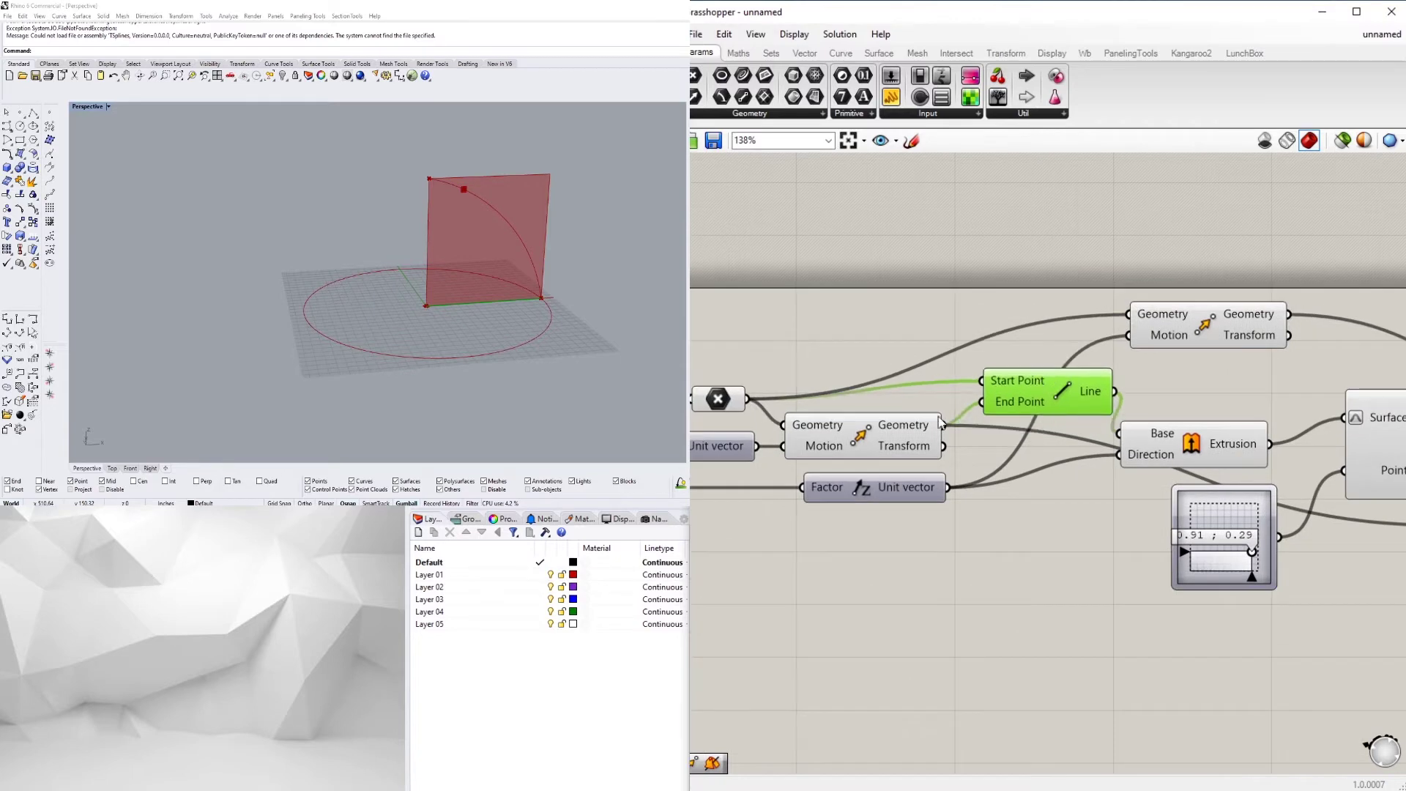
pyautogui.keyDown('ctrl'); pyautogui.moveTo(980, 381); pyautogui.dragTo(746, 399); pyautogui.keyUp('ctrl')
pyautogui.moveTo(997, 404); pyautogui.dragTo(999, 405)
pyautogui.moveTo(1194, 500); pyautogui.dragTo(1018, 474, button='right')
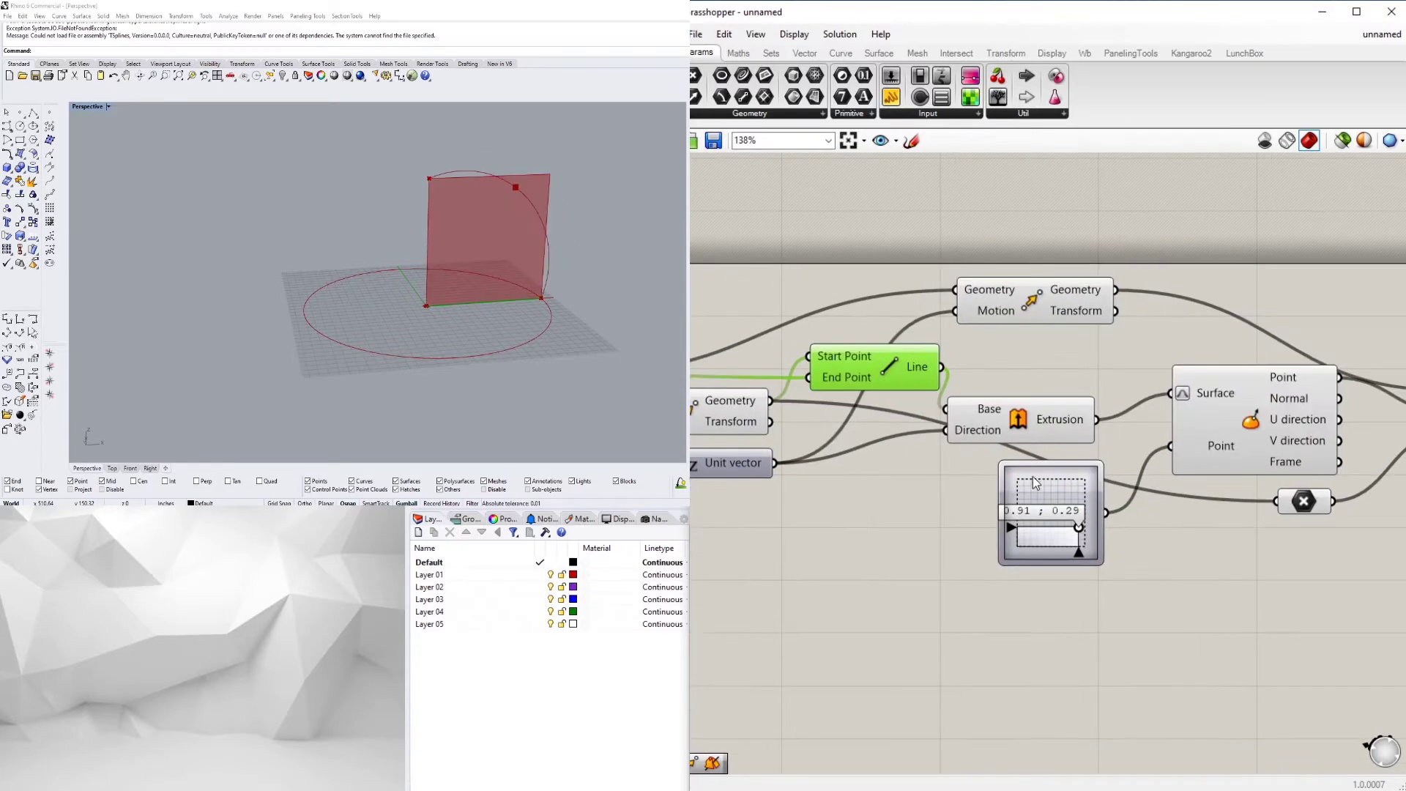
# Try the MD Slider at about 1.0 ; 0.74 and undo the slider and Line connection changes
pyautogui.scroll(2, 1017, 475)
pyautogui.moveTo(1088, 548); pyautogui.dragTo(1078, 510)
pyautogui.moveTo(865, 469); pyautogui.dragTo(1148, 470, button='right')
pyautogui.scroll(-3, 1146, 471)
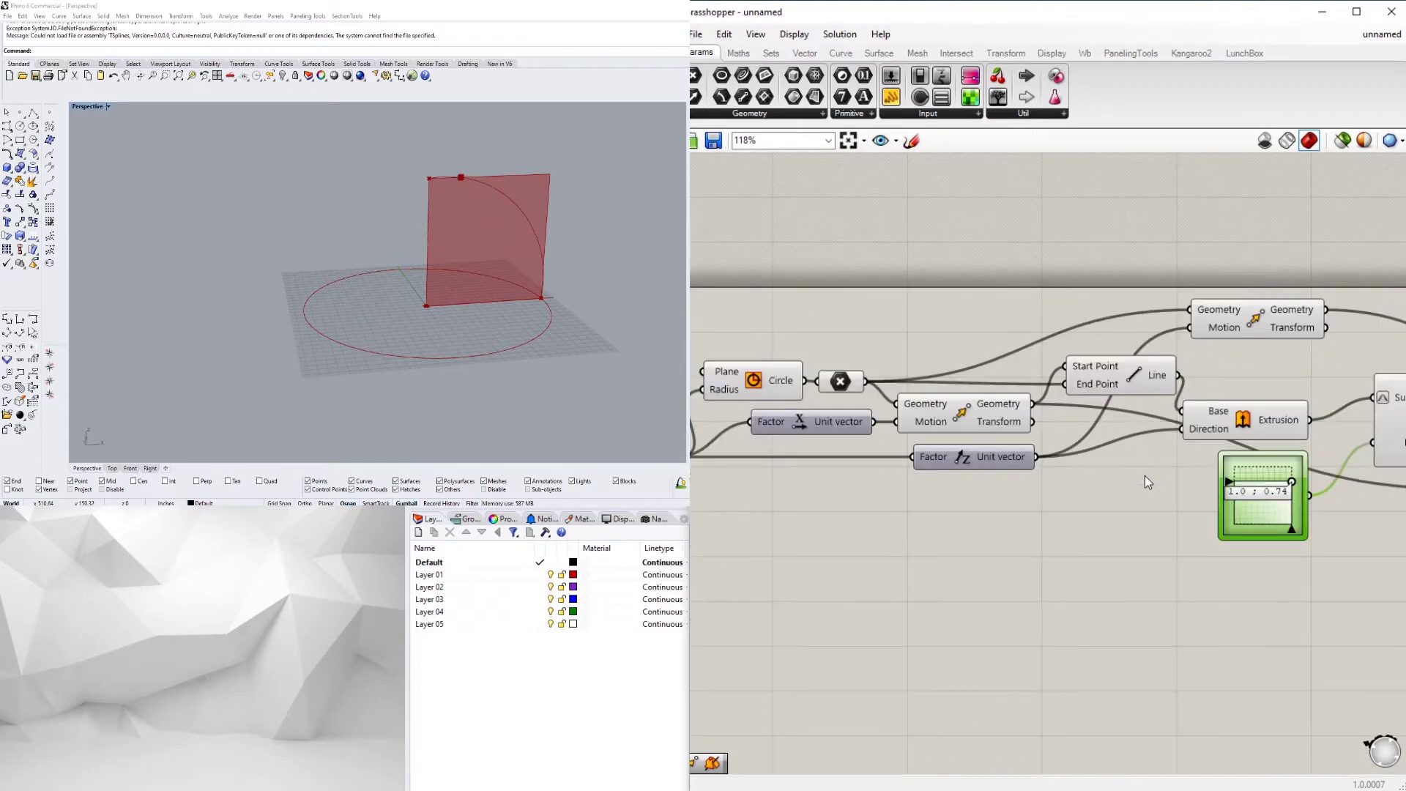
pyautogui.hotkey('ctrl', 'z')
pyautogui.hotkey('ctrl', 'z')
pyautogui.hotkey('ctrl', 'z')
pyautogui.hotkey('ctrl', 'z')
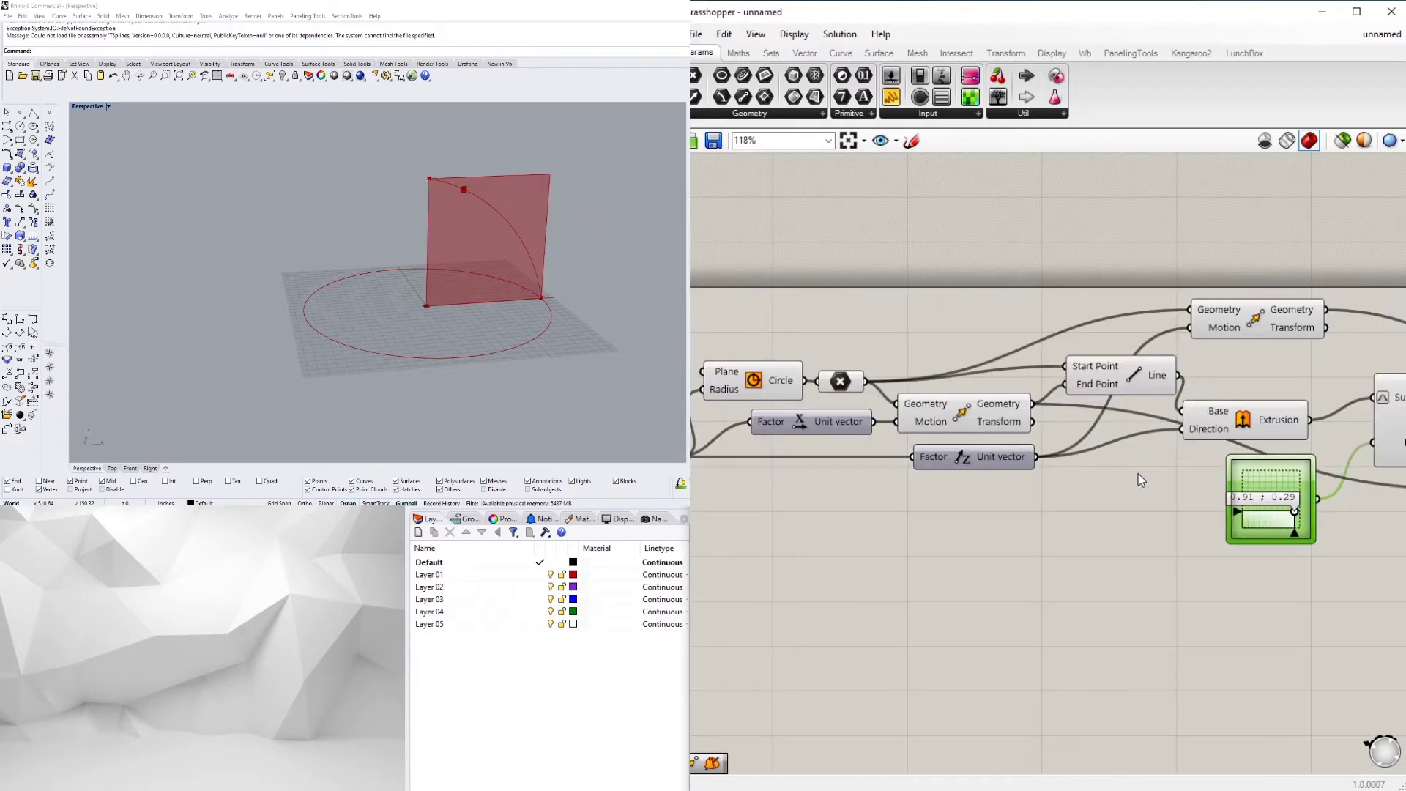
# Set the MD Slider to about 0.92 ; 0.76
pyautogui.scroll(2, 1222, 527)
pyautogui.moveTo(1188, 499); pyautogui.dragTo(1189, 477)
pyautogui.click(924, 550)
pyautogui.scroll(-3, 924, 549)
pyautogui.moveTo(923, 416); pyautogui.dragTo(1136, 397, button='right')
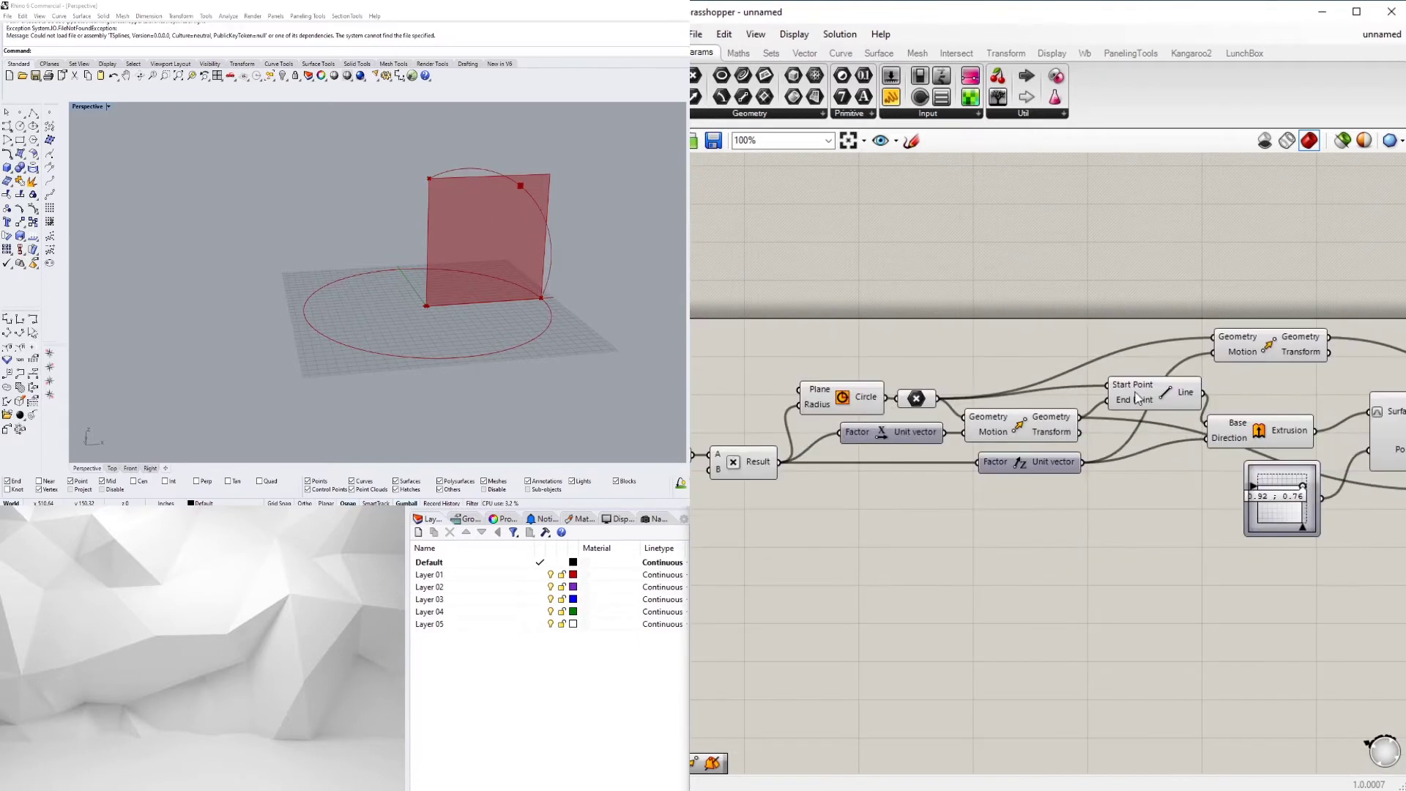
# Rewire the Line's End Point to the Z-moved centre point and disconnect the Extrusion from Evaluate Surface
pyautogui.click(1027, 432)
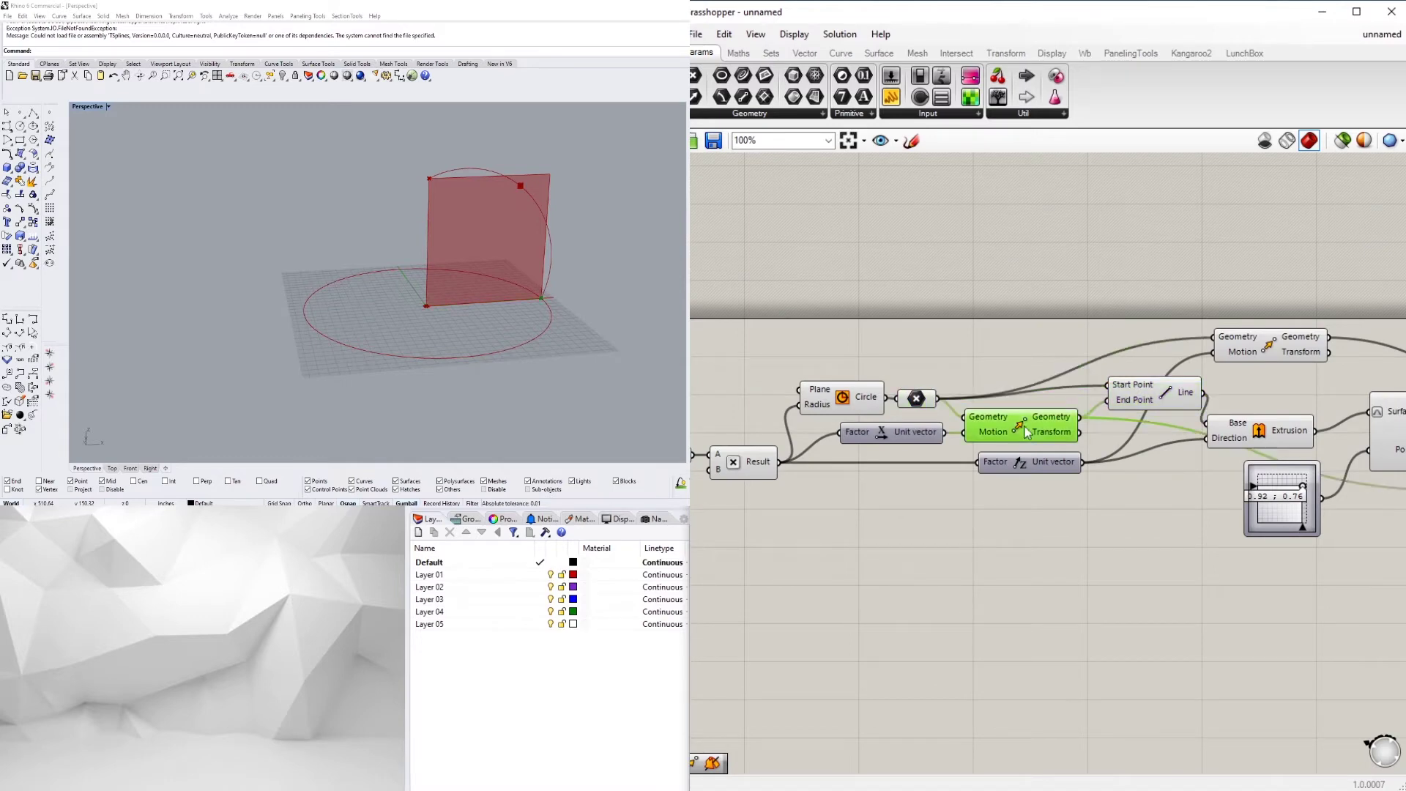
pyautogui.click(916, 401)
pyautogui.click(1267, 348)
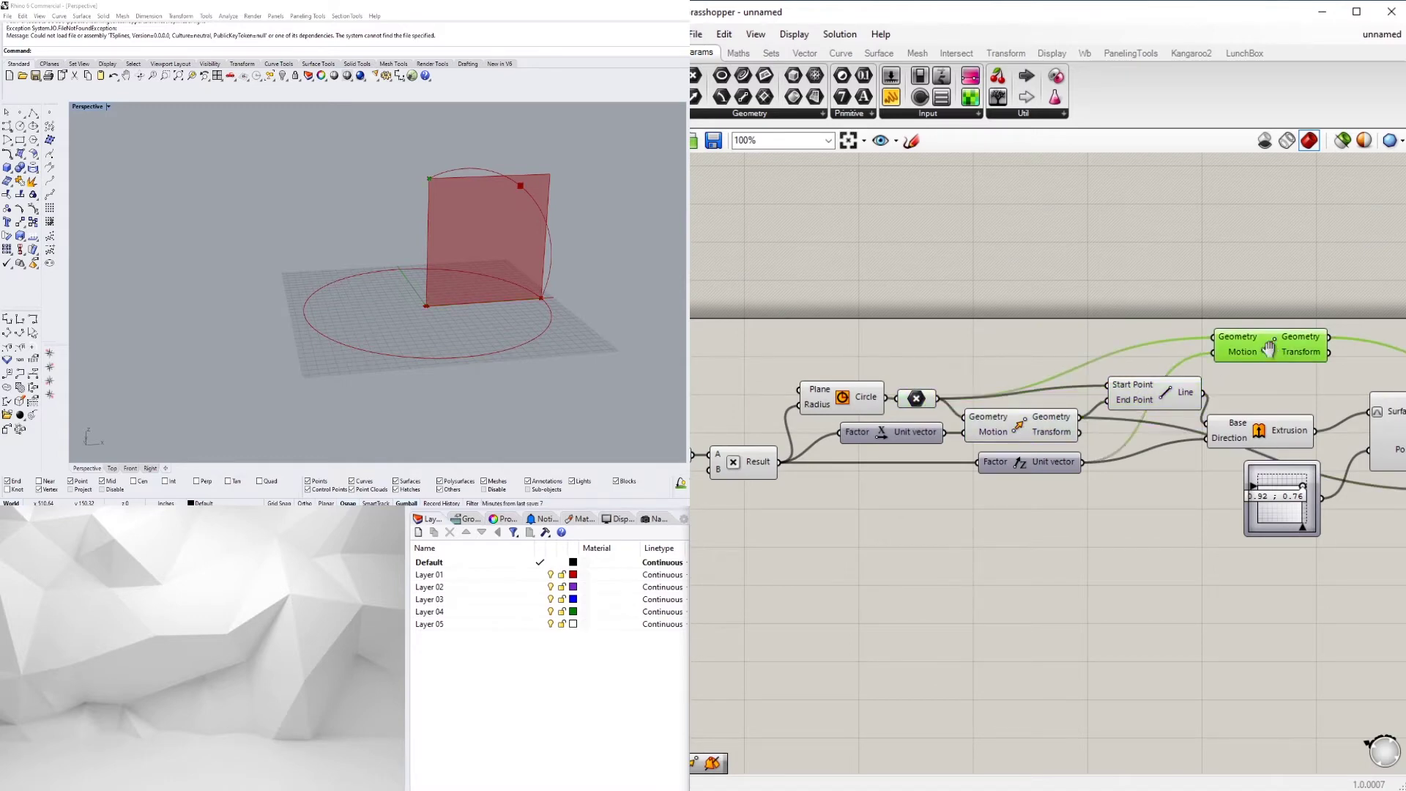
pyautogui.moveTo(1283, 359); pyautogui.dragTo(1202, 374, button='right')
pyautogui.click(841, 416)
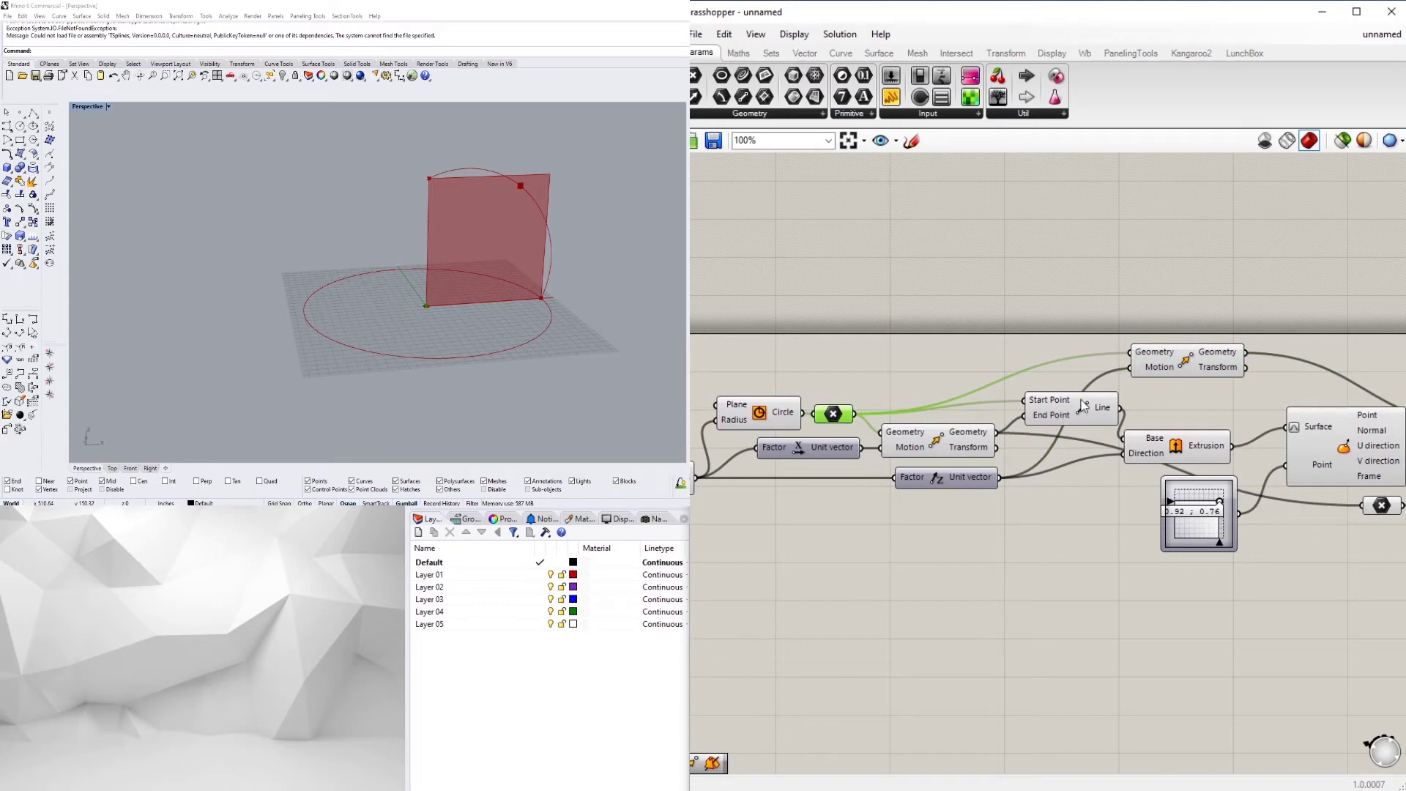
pyautogui.moveTo(1084, 405); pyautogui.dragTo(1176, 408)
pyautogui.scroll(-1, 1209, 513)
pyautogui.moveTo(1209, 512); pyautogui.dragTo(1068, 509, button='right')
pyautogui.scroll(1, 1068, 509)
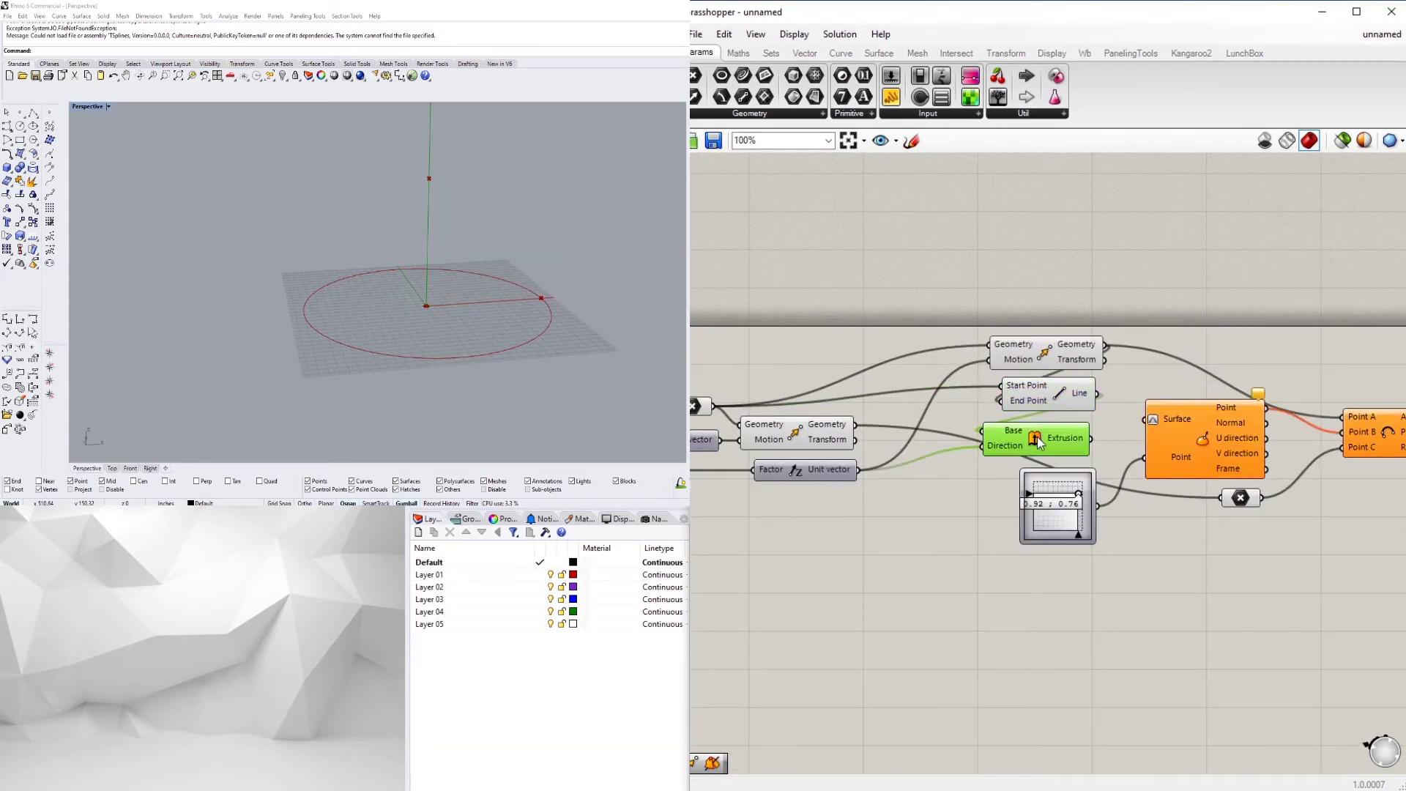
# Shift the MD Slider, Evaluate Surface, Point and Arc components right to make room, placing the Extrusion just beyond the Line
pyautogui.scroll(-3, 936, 450)
pyautogui.moveTo(1171, 545); pyautogui.dragTo(962, 444)
pyautogui.moveTo(977, 501); pyautogui.dragTo(1138, 517)
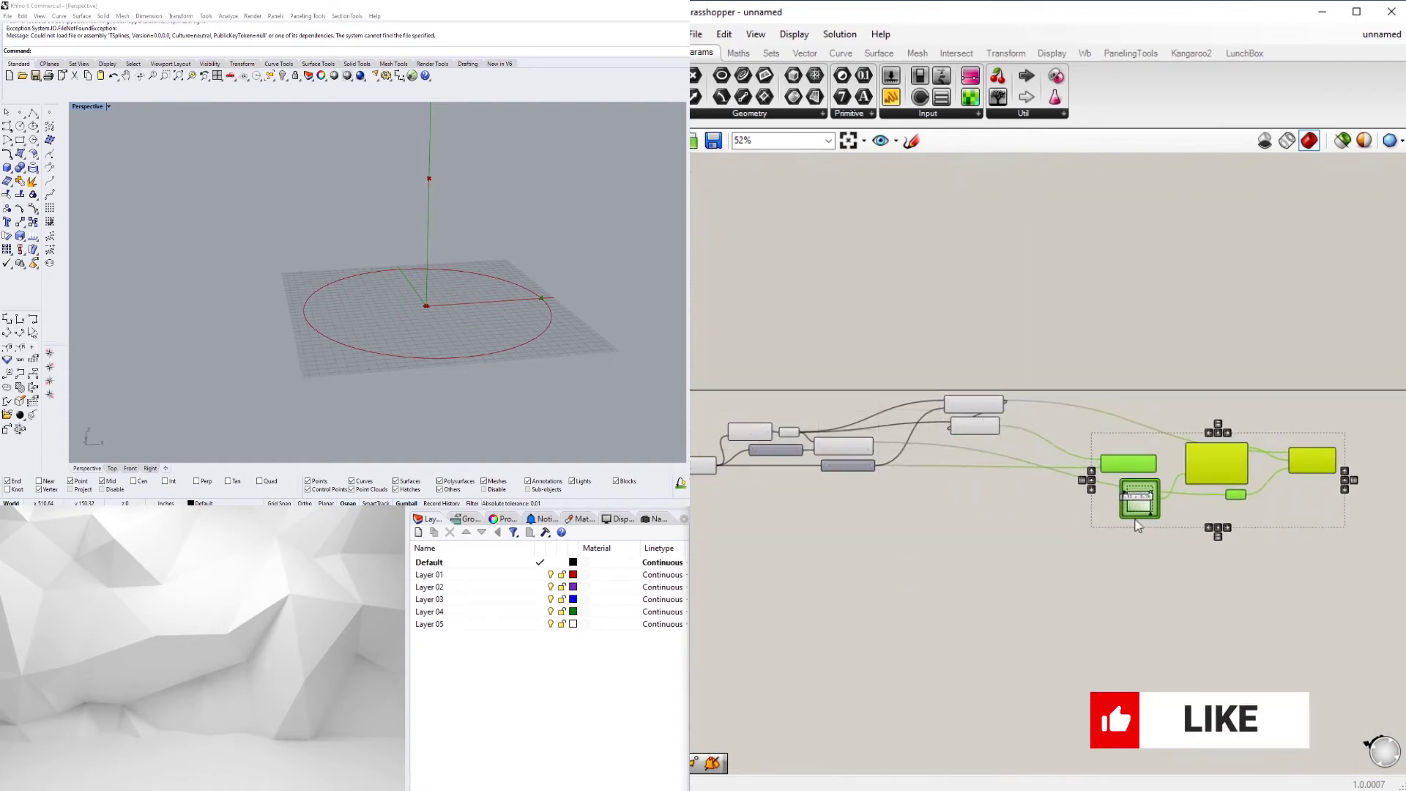
pyautogui.click(1114, 492)
pyautogui.scroll(3, 1114, 491)
pyautogui.moveTo(1127, 446); pyautogui.dragTo(1006, 415)
pyautogui.scroll(-2, 988, 523)
# Examine the vertical Line and its connections on the canvas and in the Rhino viewport
pyautogui.scroll(2, 967, 418)
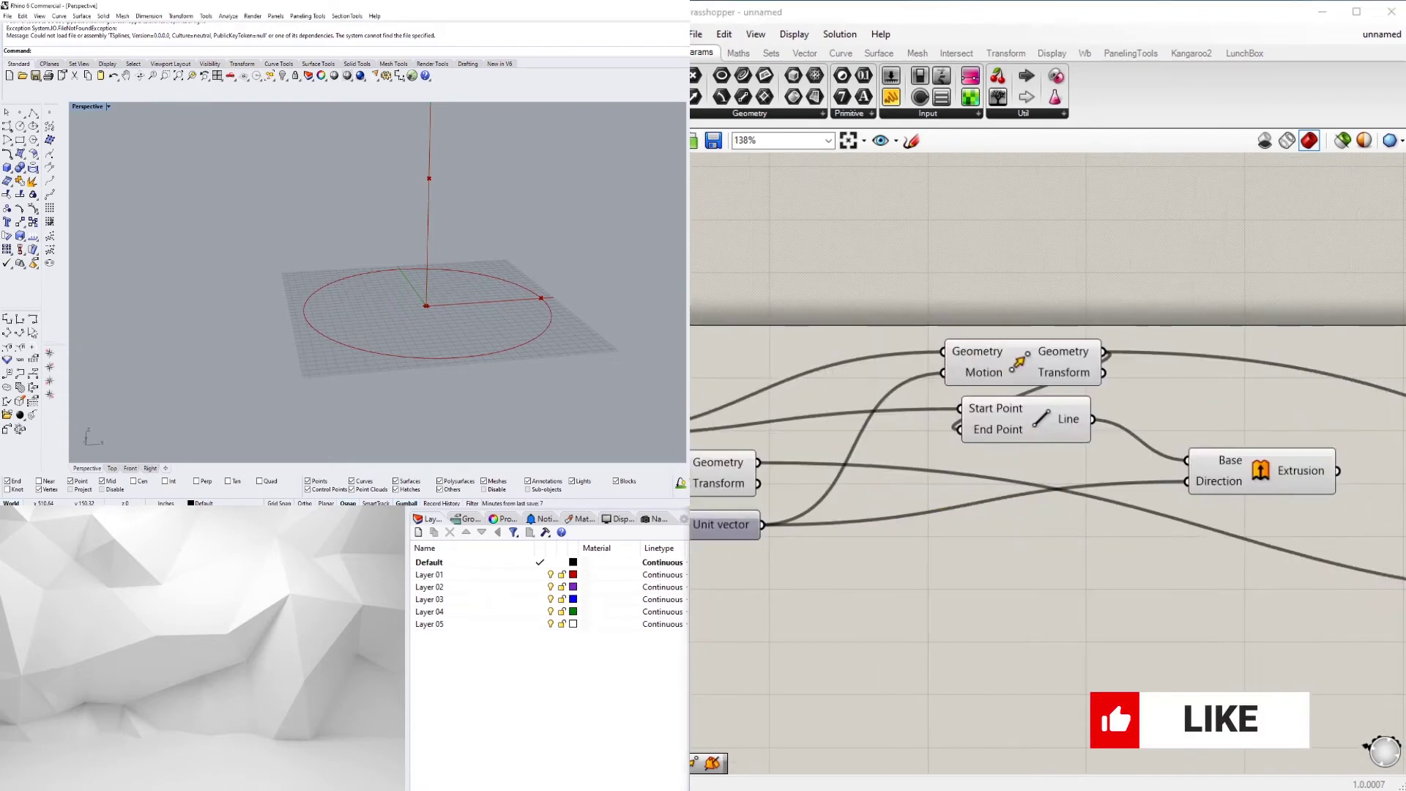
pyautogui.scroll(-4, 472, 278)
pyautogui.scroll(-3, 1106, 453)
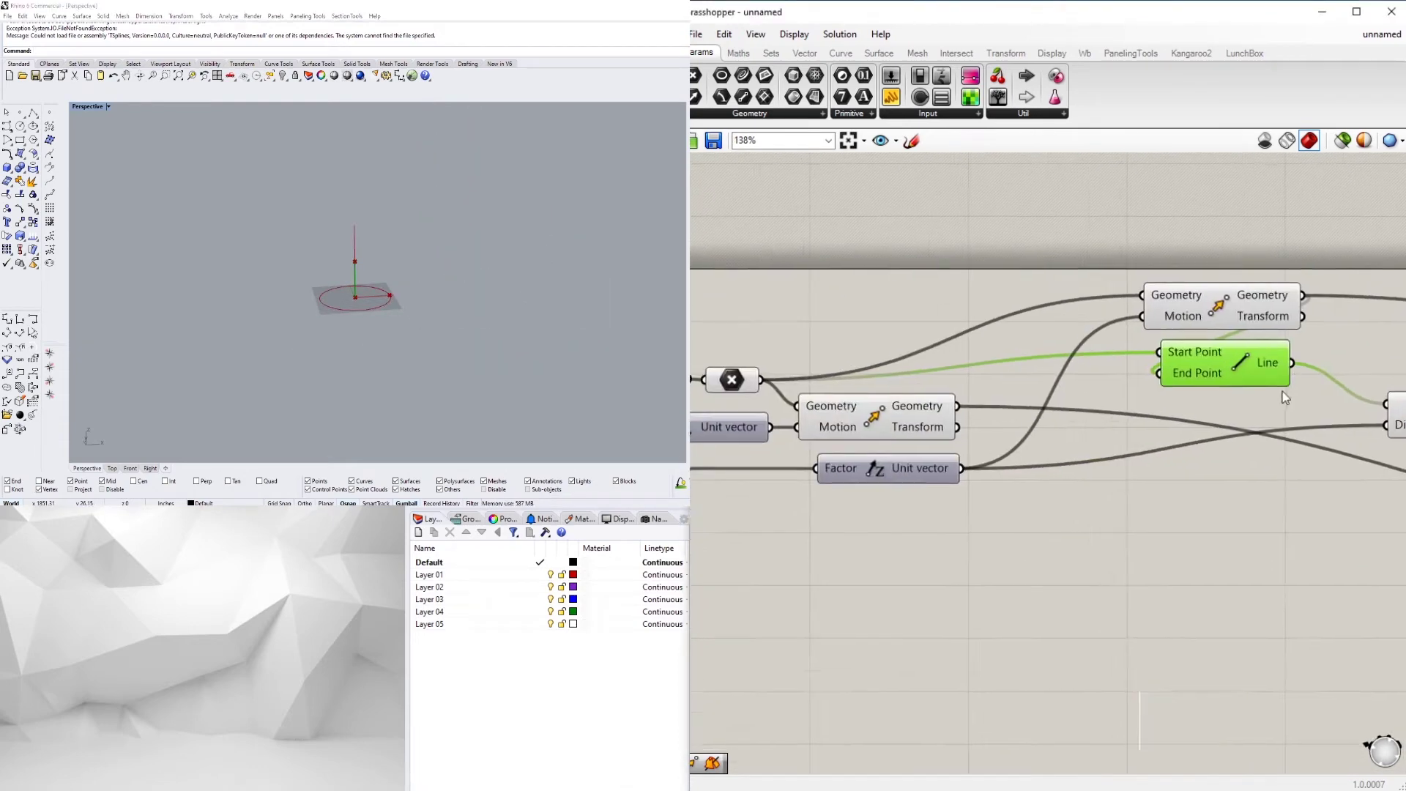
pyautogui.click(992, 415)
pyautogui.scroll(3, 1165, 412)
pyautogui.click(1167, 384)
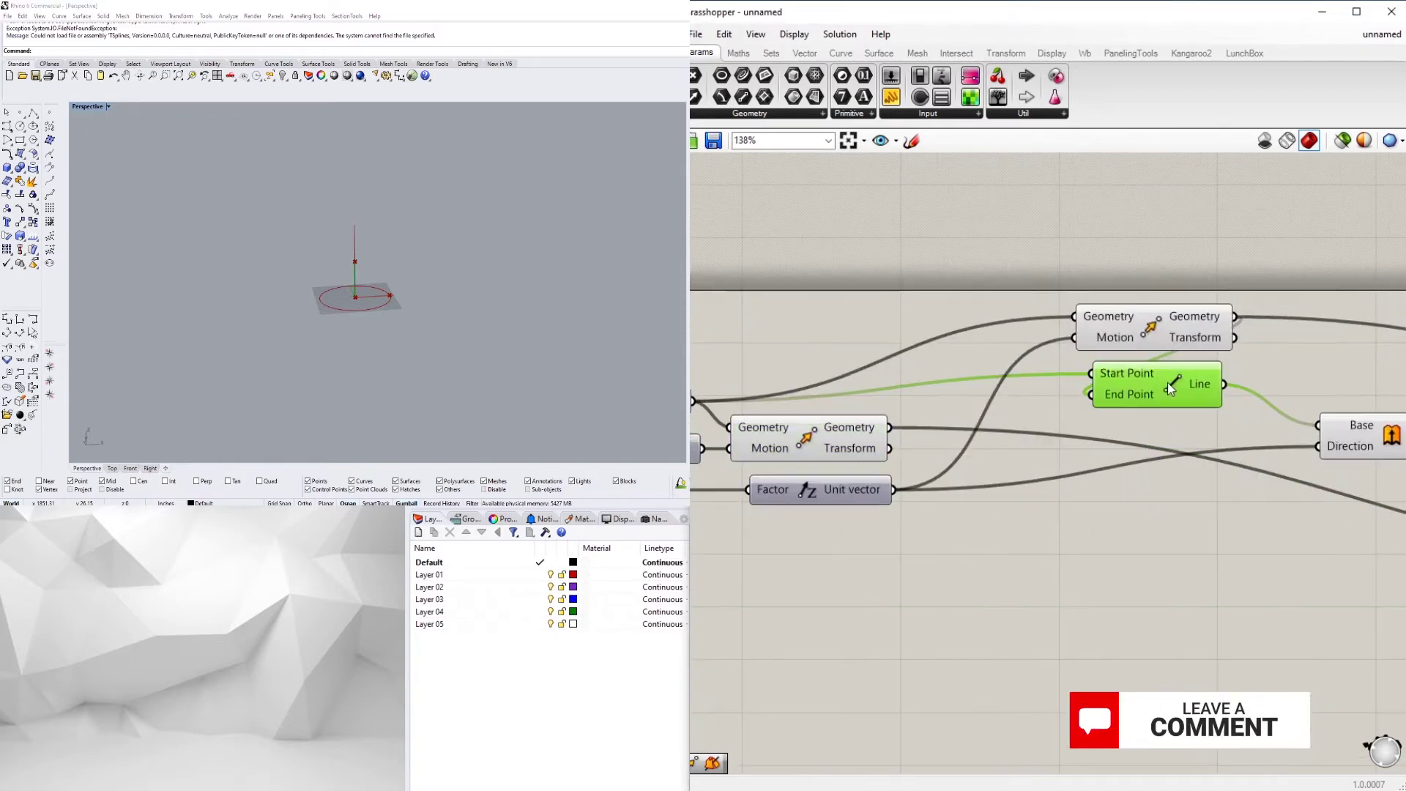
pyautogui.moveTo(1262, 399); pyautogui.dragTo(800, 411, button='right')
pyautogui.scroll(-4, 813, 446)
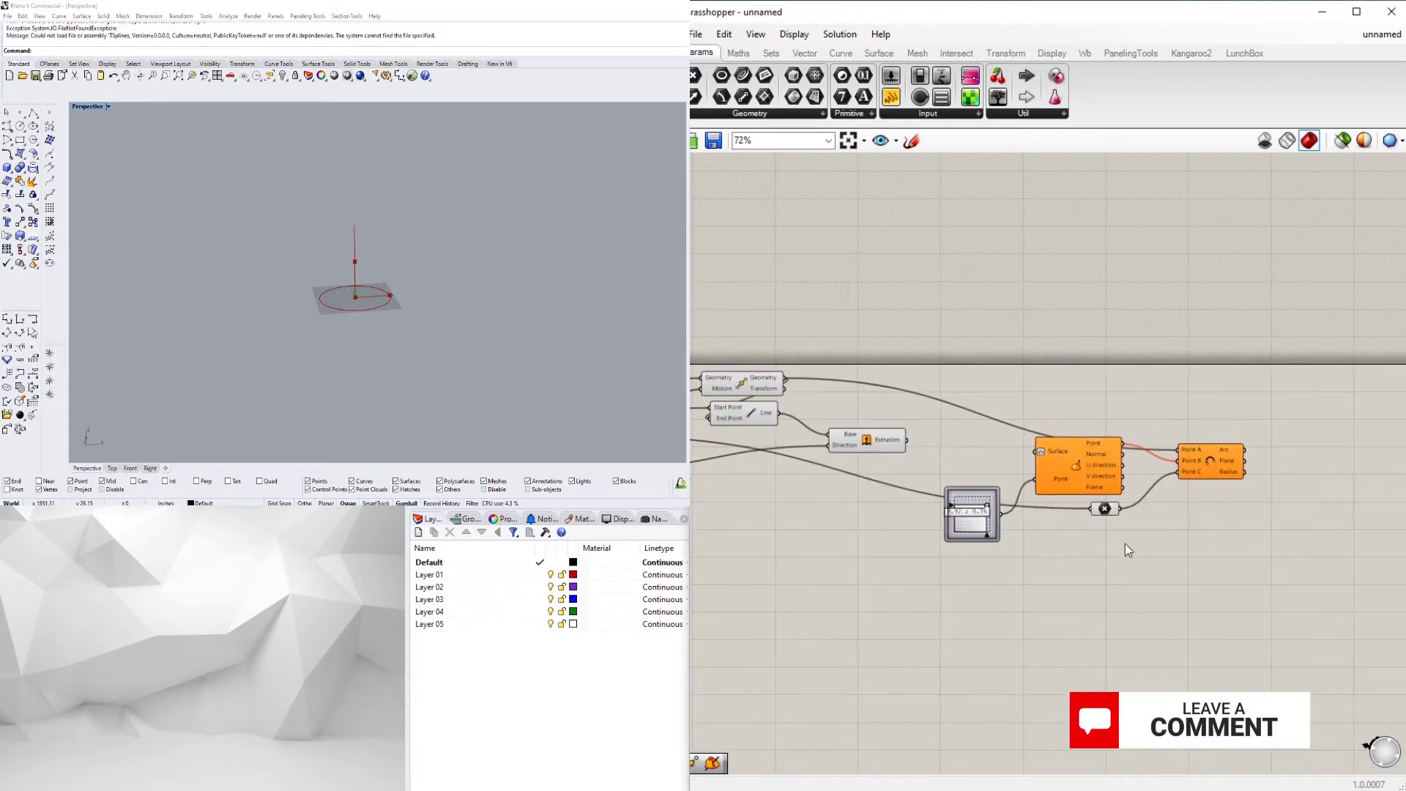
# Disable the MD Slider, Evaluate Surface, Point parameter and Arc 3Pt components
pyautogui.scroll(2, 1125, 543)
pyautogui.moveTo(1349, 592); pyautogui.dragTo(968, 382)
pyautogui.middleClick(967, 367)
pyautogui.click(1008, 359)
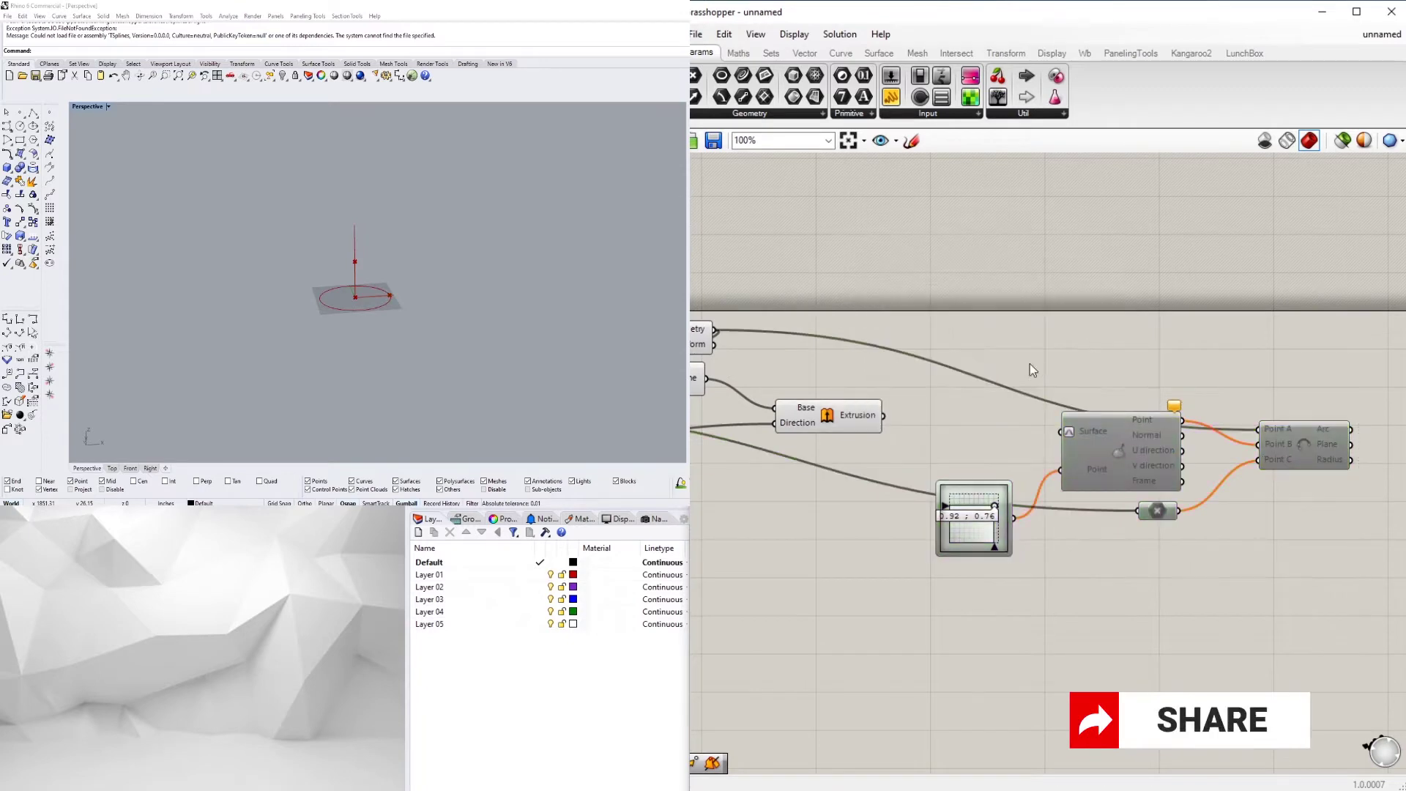
pyautogui.scroll(1, 1031, 364)
pyautogui.moveTo(1031, 364); pyautogui.dragTo(1271, 377, button='right')
pyautogui.click(1014, 445)
pyautogui.press('Delete')
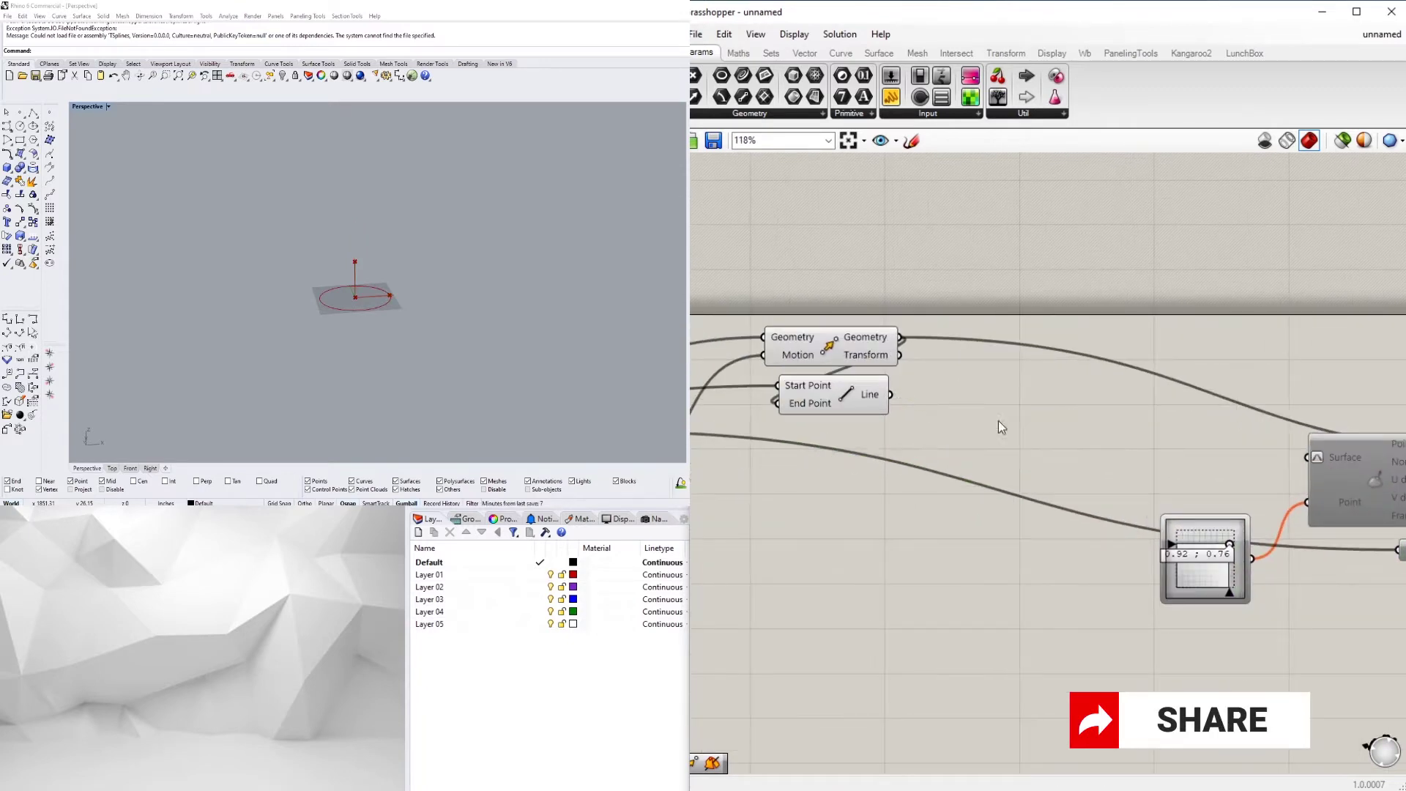
pyautogui.doubleClick(949, 419)
pyautogui.click(981, 484)
pyautogui.hotkey('ctrl', 'z')
# Connect the Unit X vector to the Extrusion's Direction and feed the Extrusion into Evaluate Surface's Surface input
pyautogui.moveTo(841, 535); pyautogui.dragTo(1208, 469, button='right')
pyautogui.scroll(-1, 1208, 469)
pyautogui.moveTo(1328, 396); pyautogui.dragTo(1326, 396)
pyautogui.moveTo(1299, 430); pyautogui.dragTo(1008, 446, button='right')
pyautogui.scroll(2, 1049, 462)
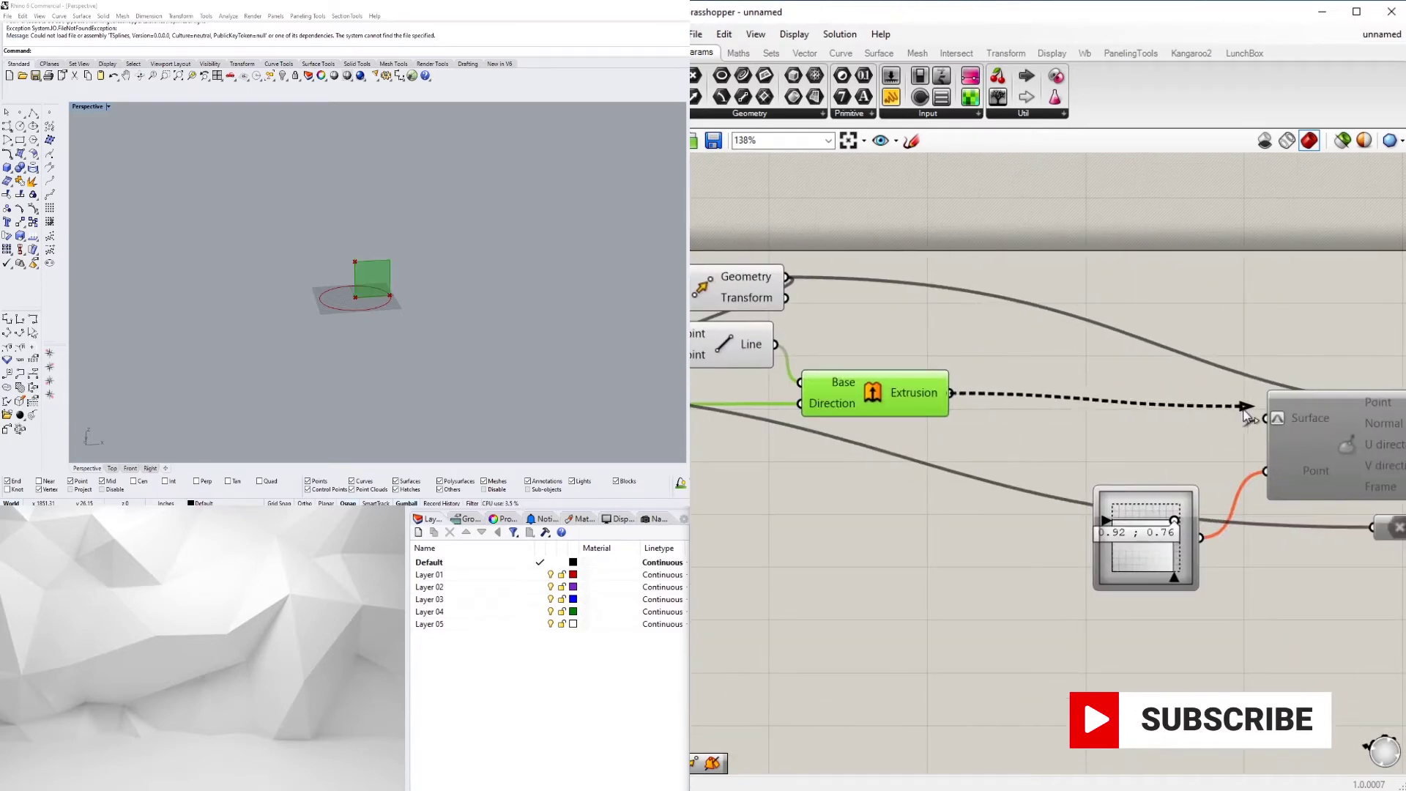
pyautogui.moveTo(1247, 414); pyautogui.dragTo(1266, 418)
# Re-enable the Evaluate Surface, Point parameter and Arc 3Pt components
pyautogui.scroll(-3, 1300, 457)
pyautogui.moveTo(1312, 459); pyautogui.dragTo(1048, 463, button='right')
pyautogui.moveTo(1309, 526); pyautogui.dragTo(1076, 453)
pyautogui.middleClick(1074, 453)
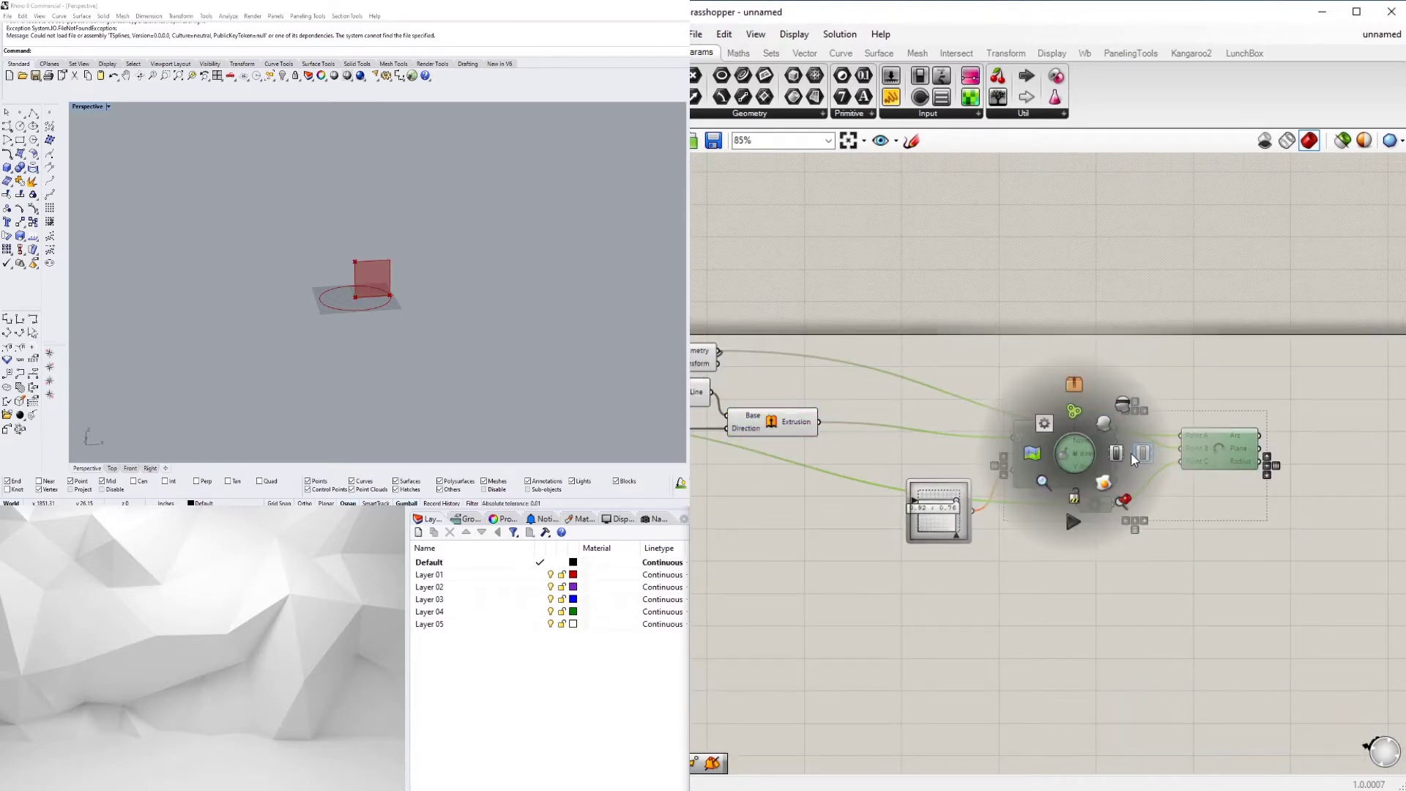
pyautogui.click(1117, 454)
pyautogui.click(1190, 631)
pyautogui.scroll(3, 1092, 527)
pyautogui.moveTo(1092, 527); pyautogui.dragTo(1152, 578, button='right')
pyautogui.scroll(-1, 947, 570)
pyautogui.moveTo(946, 570); pyautogui.dragTo(974, 590, button='right')
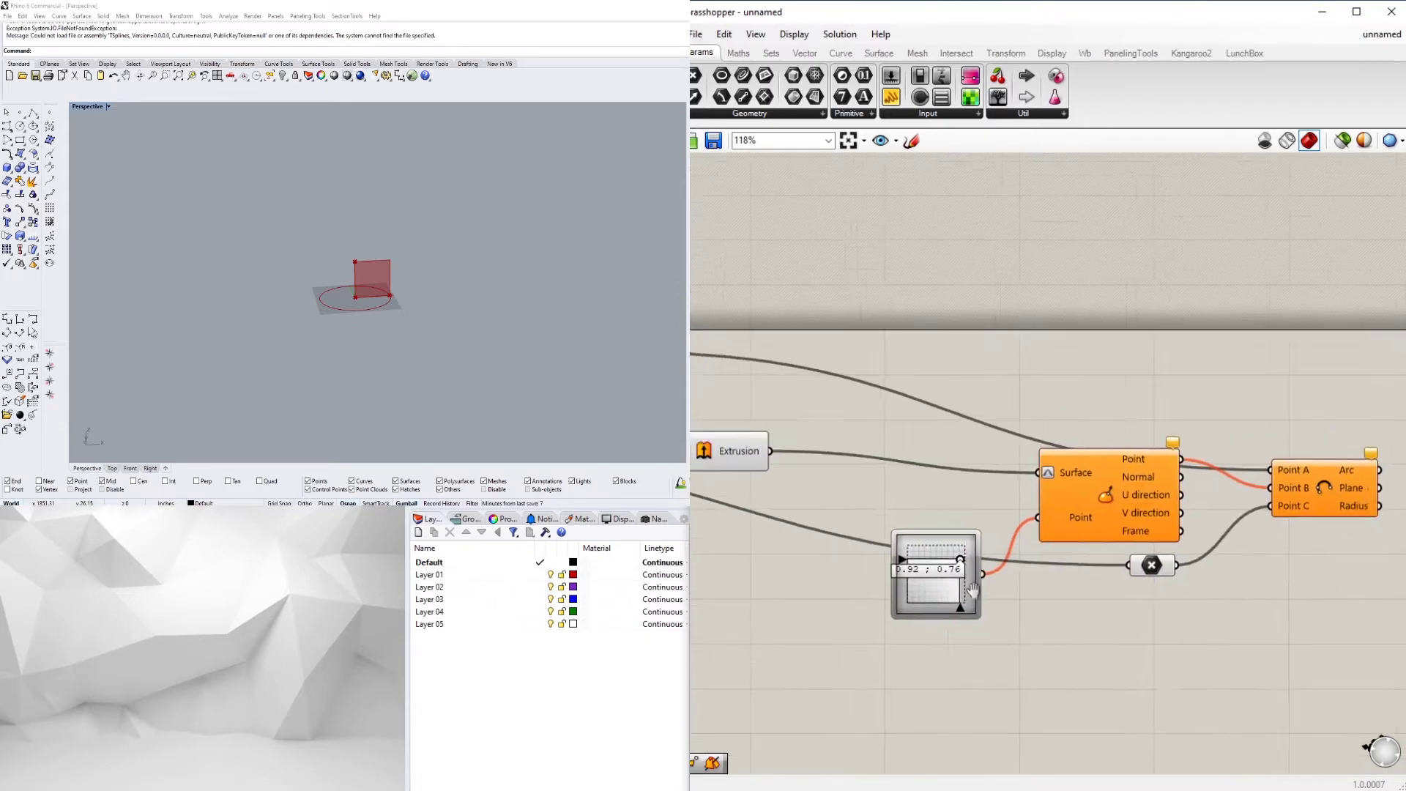
# Re-enable the MD Slider that drives Evaluate Surface
pyautogui.scroll(1, 972, 590)
pyautogui.click(1172, 586)
pyautogui.middleClick(1029, 561)
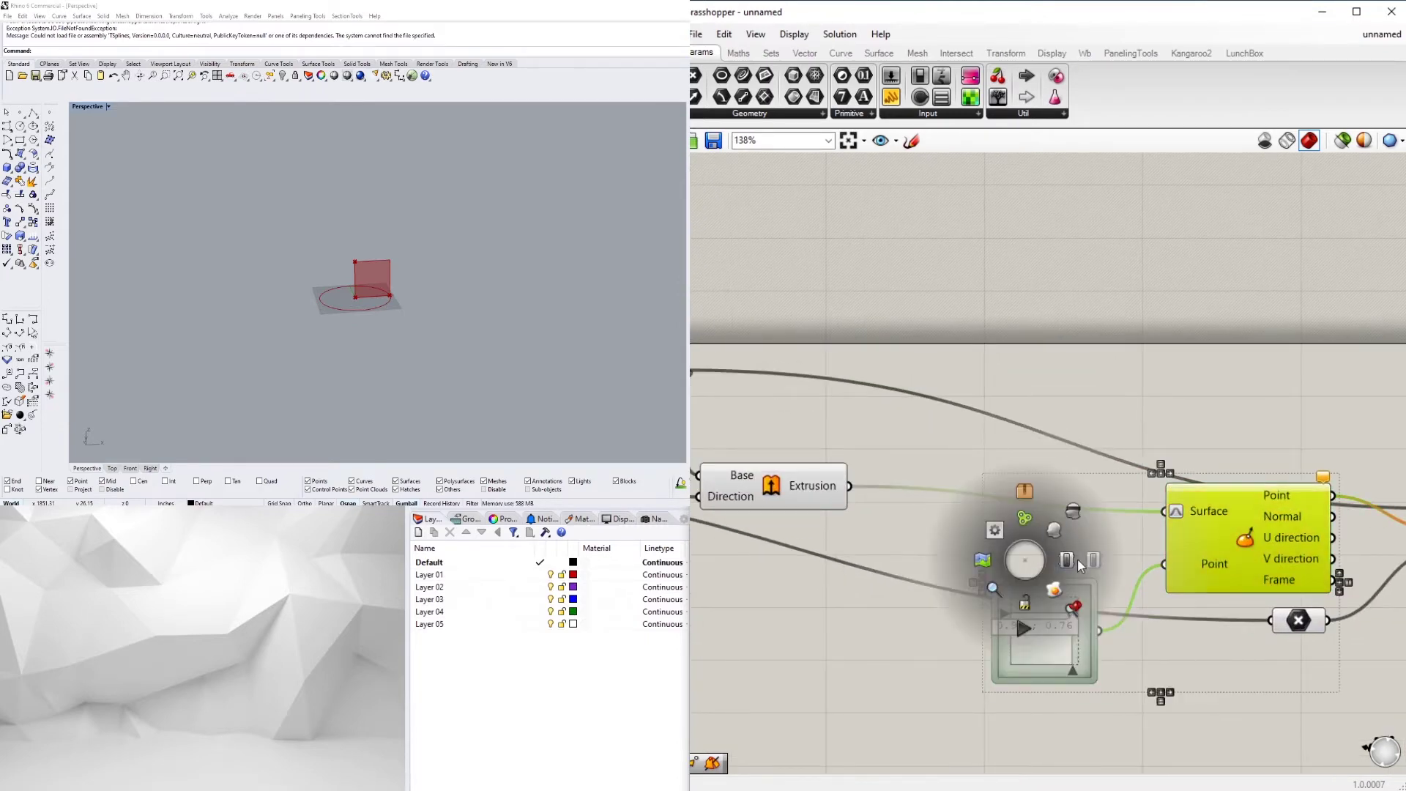
pyautogui.click(1078, 558)
pyautogui.click(1123, 419)
# Set the MD Slider to about 0.65 ; 0.72 so the arc follows a rounded quarter profile
pyautogui.scroll(6, 1069, 607)
pyautogui.moveTo(1089, 637)
pyautogui.mouseDown()
pyautogui.moveTo(1045, 672)
pyautogui.moveTo(1082, 590)
pyautogui.moveTo(1104, 634)
pyautogui.mouseUp()
pyautogui.scroll(11, 391, 293)
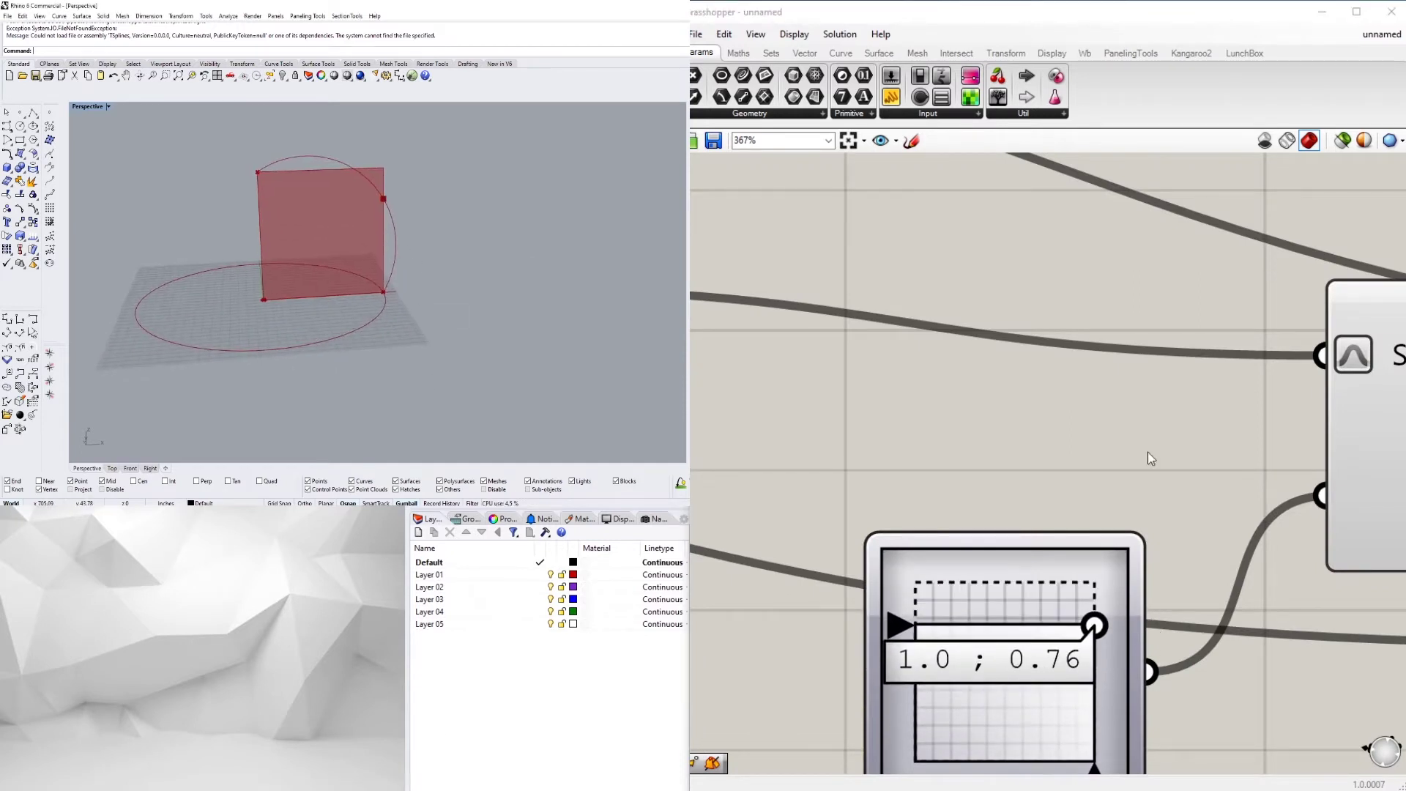
pyautogui.scroll(-3, 914, 468)
pyautogui.moveTo(1026, 663); pyautogui.dragTo(1201, 433, button='right')
pyautogui.moveTo(1225, 414); pyautogui.dragTo(1181, 427)
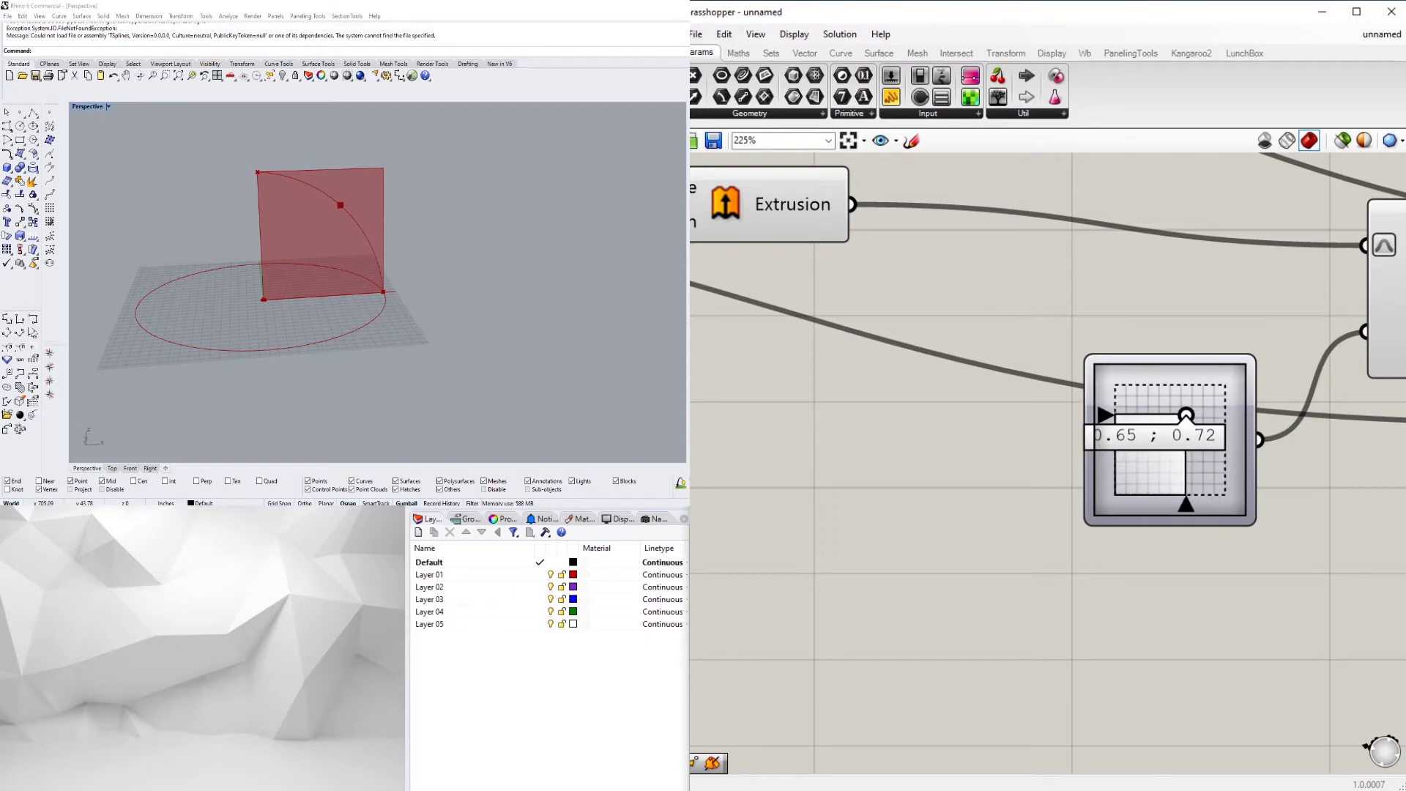
# Tidy the layout by moving the MD Slider close to Evaluate Surface, the Point parameter below it, and adjusting the Arc's position
pyautogui.scroll(-3, 1246, 513)
pyautogui.moveTo(1294, 576); pyautogui.dragTo(1175, 621, button='right')
pyautogui.scroll(2, 1084, 485)
pyautogui.moveTo(1114, 534); pyautogui.dragTo(1143, 457)
pyautogui.click(1278, 595)
pyautogui.scroll(-2, 1289, 589)
pyautogui.moveTo(1289, 589); pyautogui.dragTo(1042, 527, button='right')
pyautogui.scroll(2, 1042, 526)
pyautogui.moveTo(1147, 510); pyautogui.dragTo(890, 540)
pyautogui.click(1026, 608)
pyautogui.scroll(-4, 1094, 559)
pyautogui.moveTo(1236, 486); pyautogui.dragTo(1221, 465)
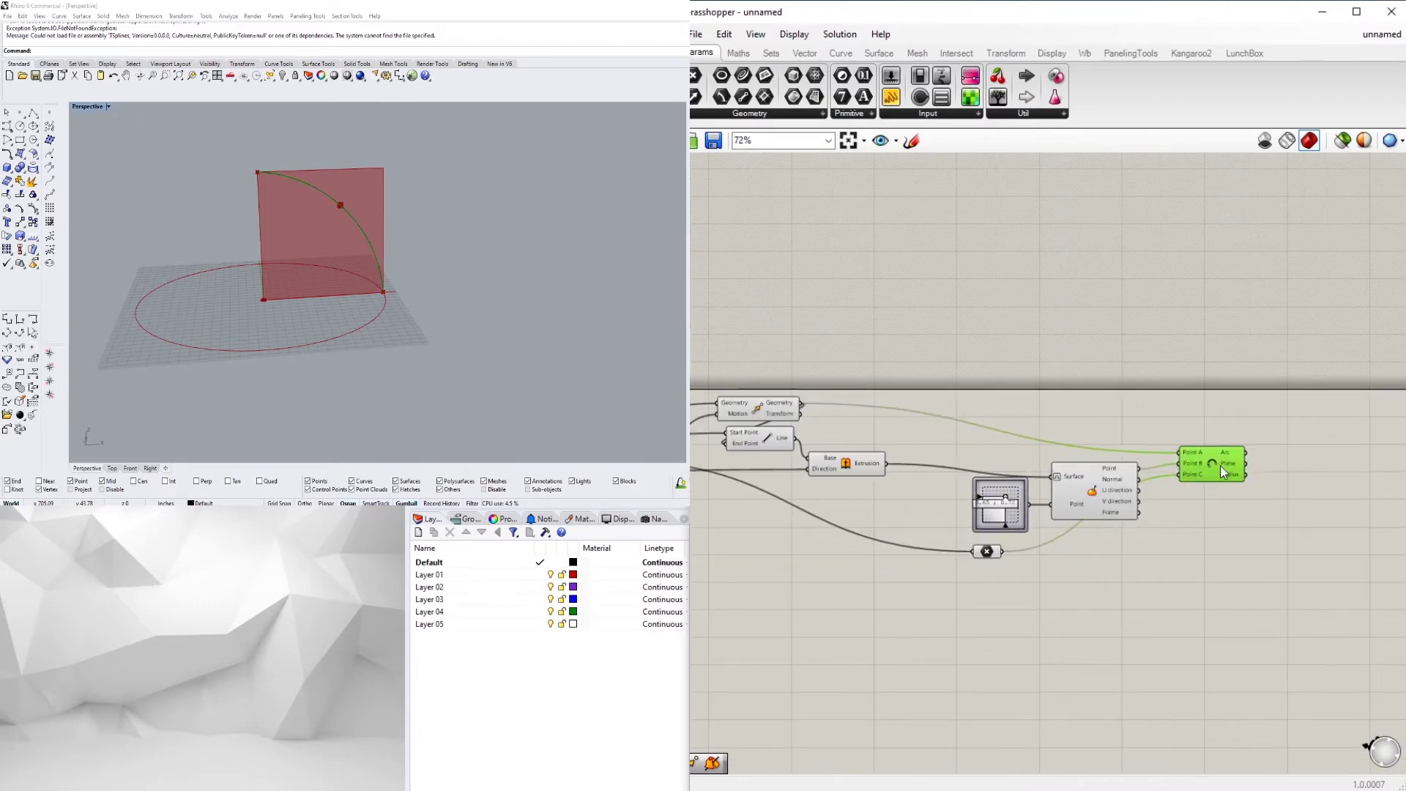
# Place the Point parameter beneath the Evaluate Surface outputs and bring the Arc 3Pt component closer to Evaluate Surface
pyautogui.scroll(-2, 1219, 516)
pyautogui.moveTo(1221, 542); pyautogui.dragTo(998, 427)
pyautogui.scroll(1, 999, 427)
pyautogui.moveTo(1172, 495); pyautogui.dragTo(1103, 515)
pyautogui.click(1123, 491)
pyautogui.scroll(3, 1123, 489)
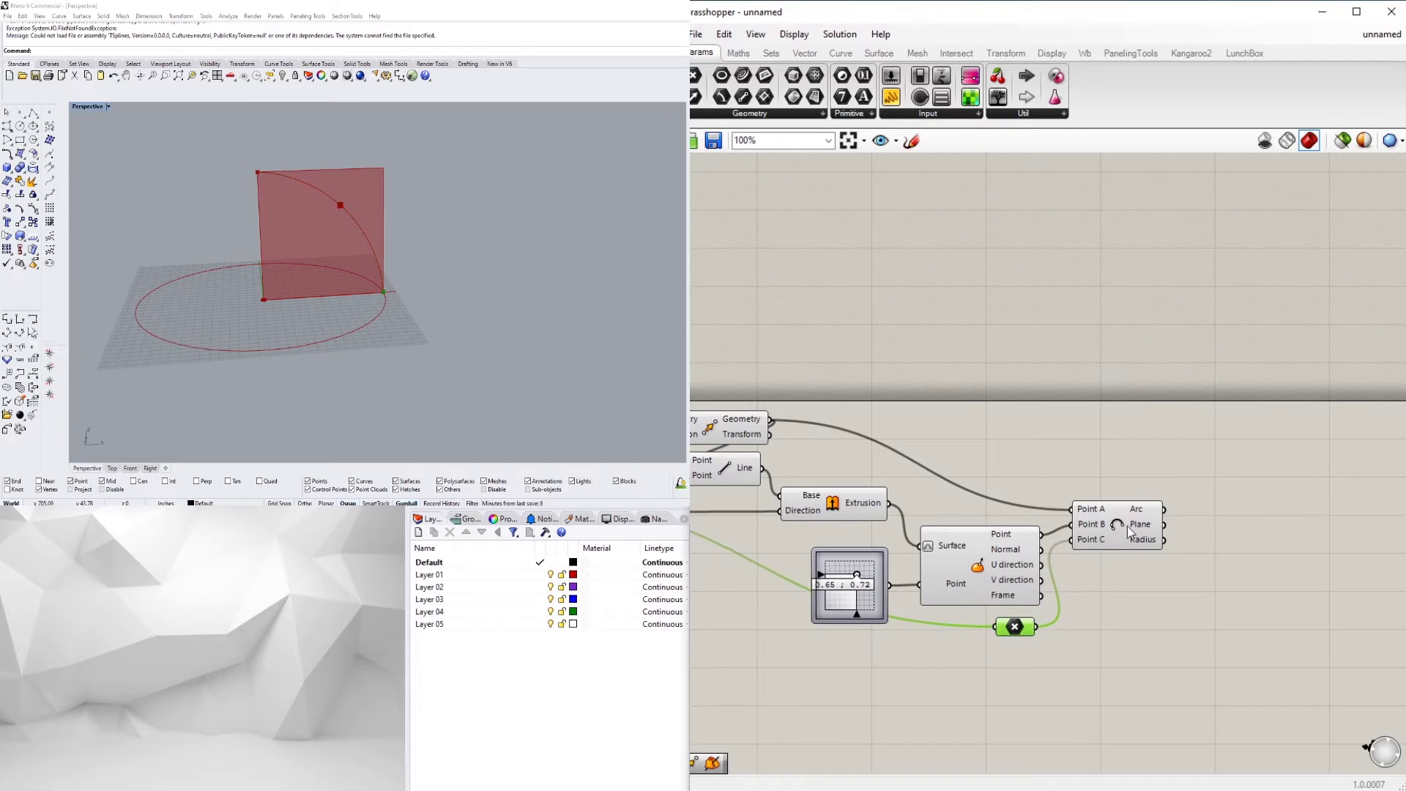
pyautogui.click(947, 634)
pyautogui.moveTo(941, 632); pyautogui.dragTo(1176, 636, button='right')
pyautogui.scroll(2, 1088, 586)
pyautogui.moveTo(1115, 542); pyautogui.dragTo(1113, 514)
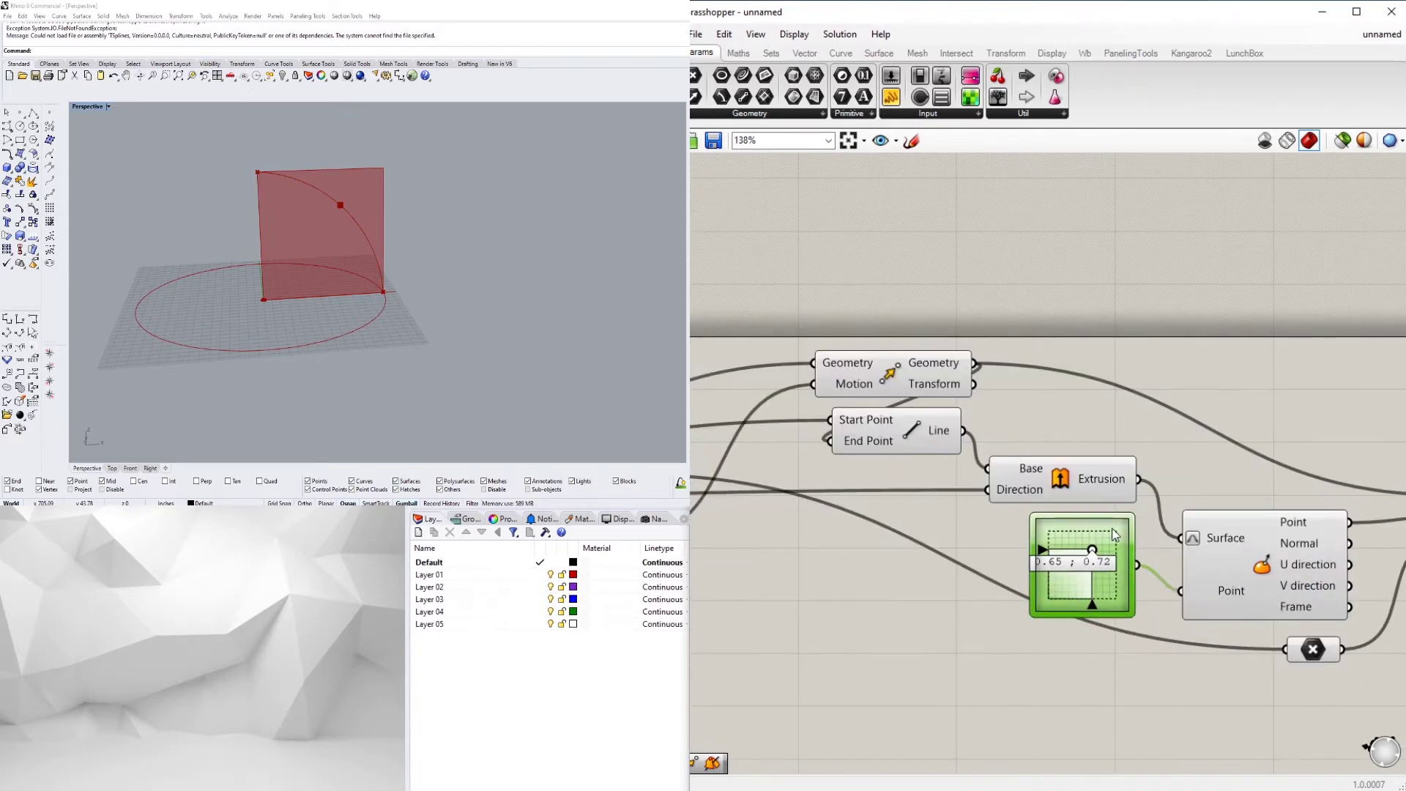
# Shift the Line, Extrude, MD Slider, Evaluate Surface, Point and Arc components to the right of the upper Move component
pyautogui.click(1103, 630)
pyautogui.scroll(-4, 1103, 630)
pyautogui.scroll(-3, 1297, 469)
pyautogui.scroll(5, 1133, 495)
pyautogui.moveTo(1318, 614); pyautogui.dragTo(954, 460)
pyautogui.click(1070, 458)
pyautogui.scroll(-5, 1072, 510)
pyautogui.moveTo(1072, 513); pyautogui.dragTo(999, 491, button='right')
pyautogui.moveTo(1323, 650); pyautogui.dragTo(1008, 482)
pyautogui.click(1061, 451)
pyautogui.scroll(4, 1123, 513)
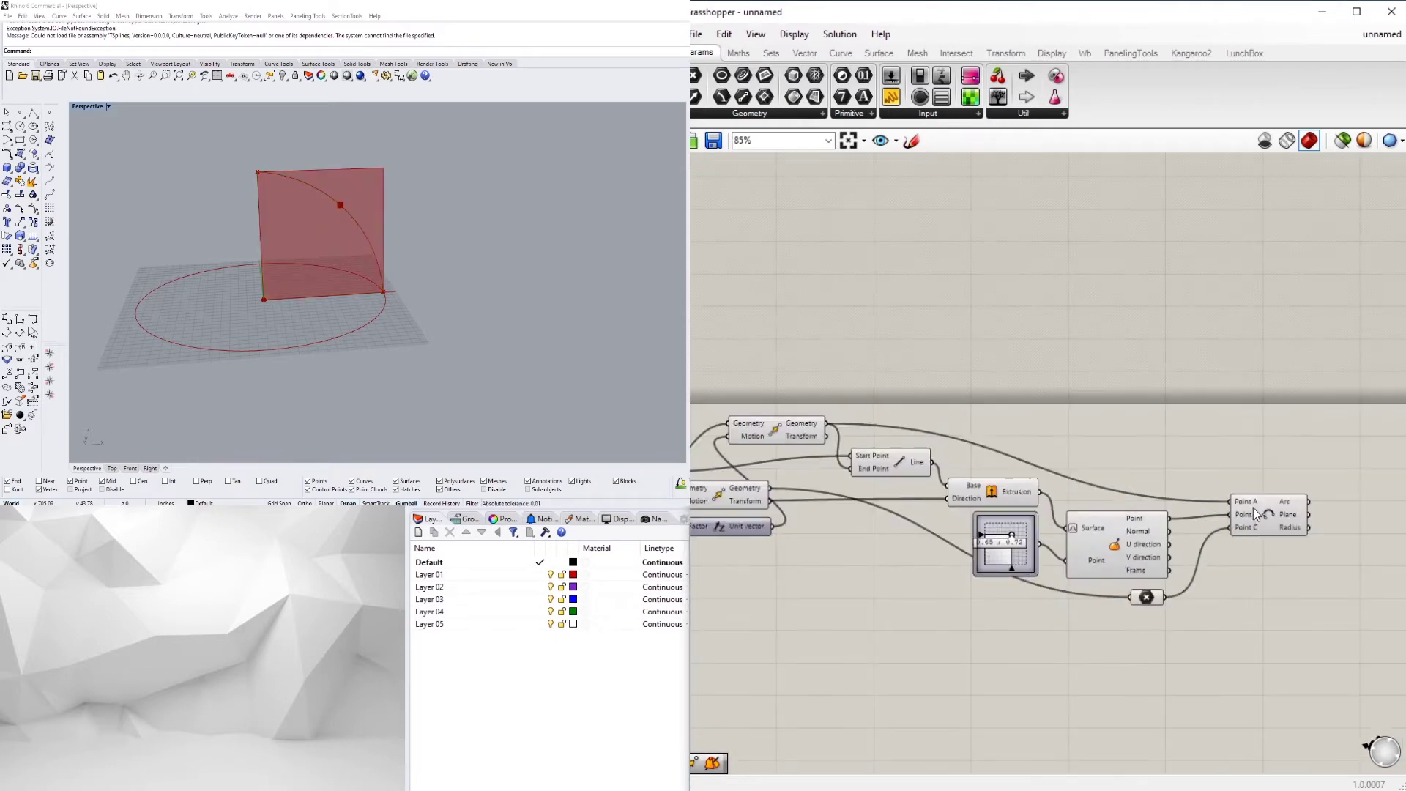
pyautogui.moveTo(1255, 509); pyautogui.dragTo(1231, 517)
pyautogui.click(1225, 477)
pyautogui.scroll(-3, 1271, 636)
pyautogui.scroll(2, 1137, 621)
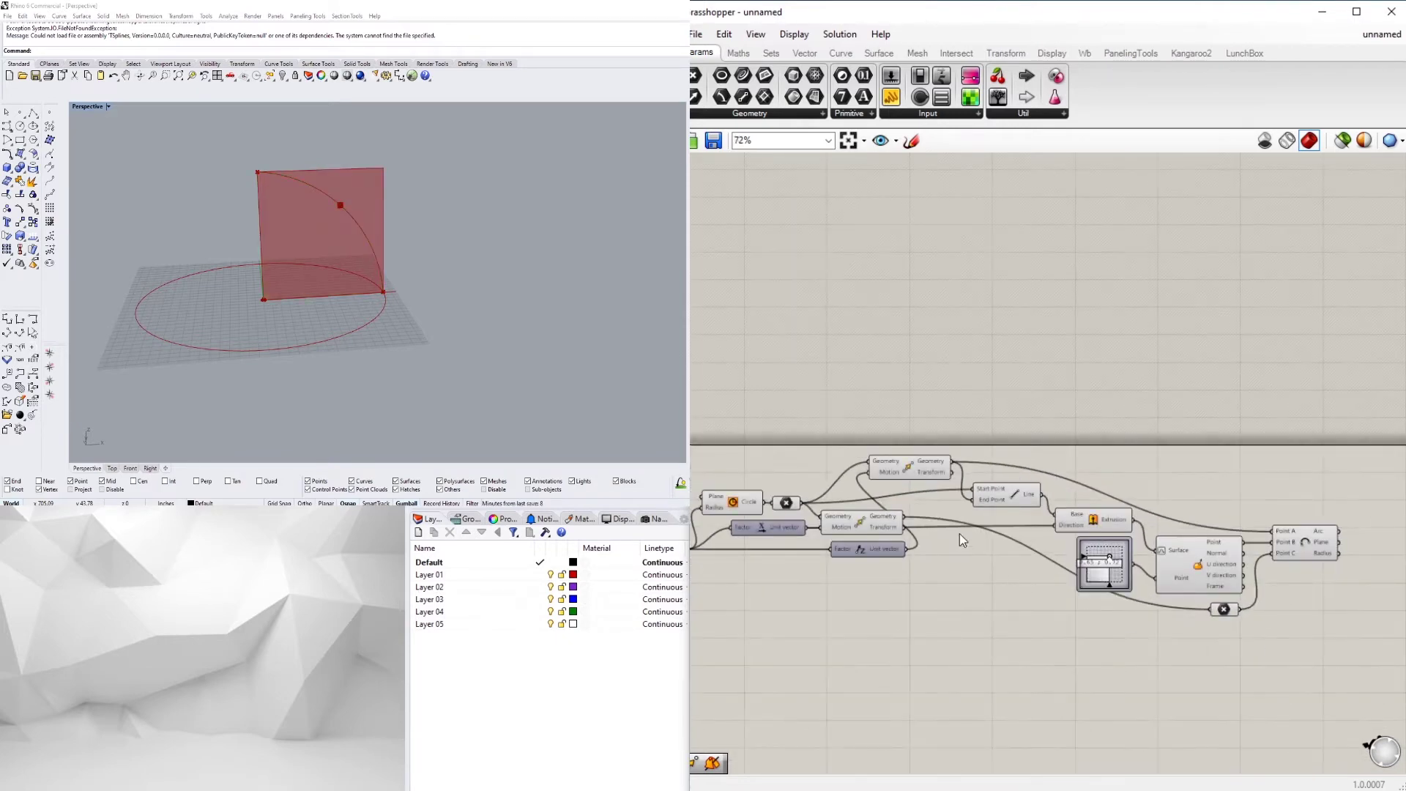
# Shift the upper Move component and everything downstream of it clear to the right of the lower Move component
pyautogui.scroll(-1, 1193, 645)
pyautogui.moveTo(1353, 694); pyautogui.dragTo(1030, 512)
pyautogui.click(1051, 455)
pyautogui.scroll(2, 1086, 597)
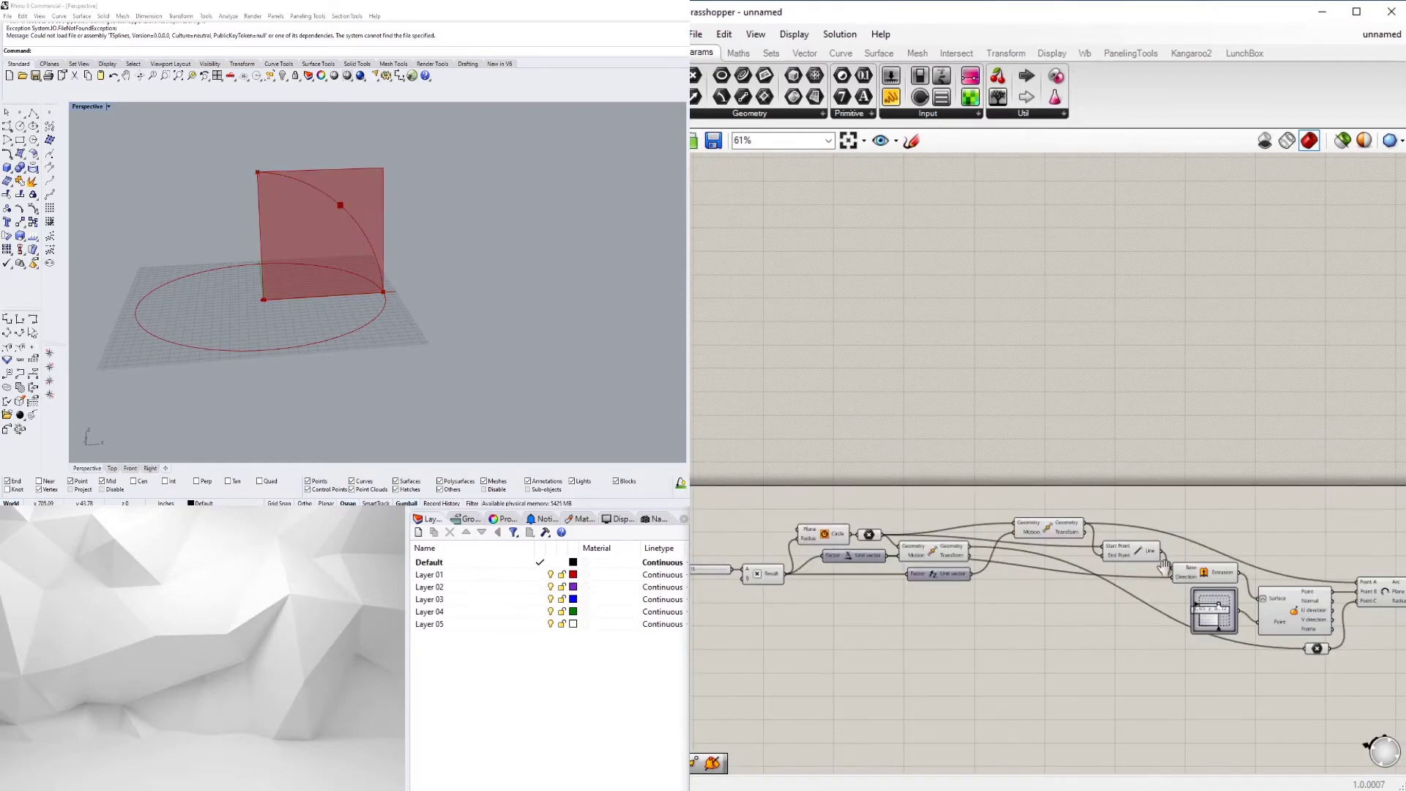
pyautogui.scroll(1, 1091, 599)
pyautogui.scroll(-2, 1040, 586)
pyautogui.moveTo(934, 635); pyautogui.dragTo(1152, 602, button='right')
pyautogui.scroll(3, 1175, 542)
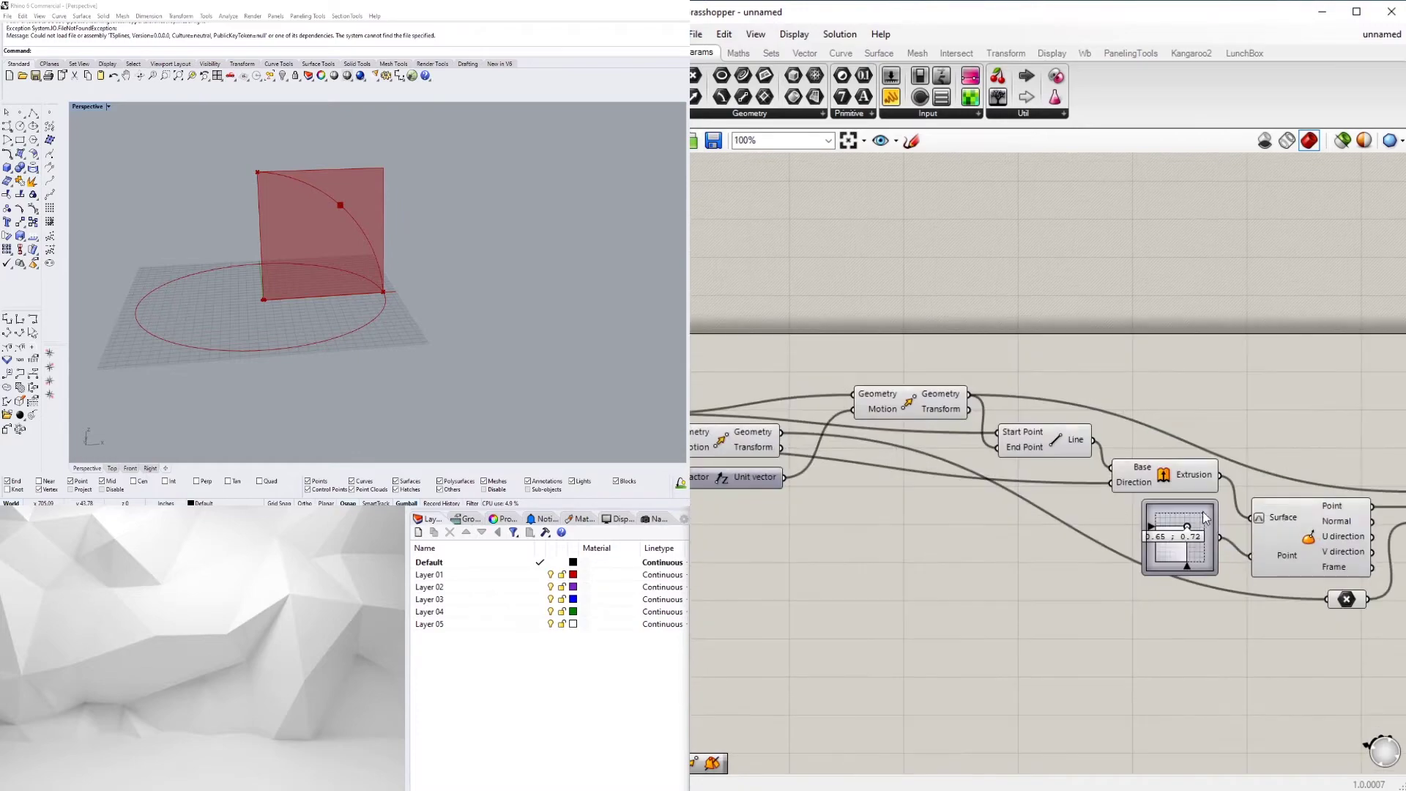
# Enlarge the MD Slider so its control area is bigger, keeping it next to Evaluate Surface
pyautogui.moveTo(1207, 518); pyautogui.dragTo(1210, 534)
pyautogui.moveTo(1142, 596); pyautogui.dragTo(1101, 639)
pyautogui.click(1119, 675)
pyautogui.scroll(-4, 1119, 675)
pyautogui.moveTo(1119, 675); pyautogui.dragTo(1144, 604, button='right')
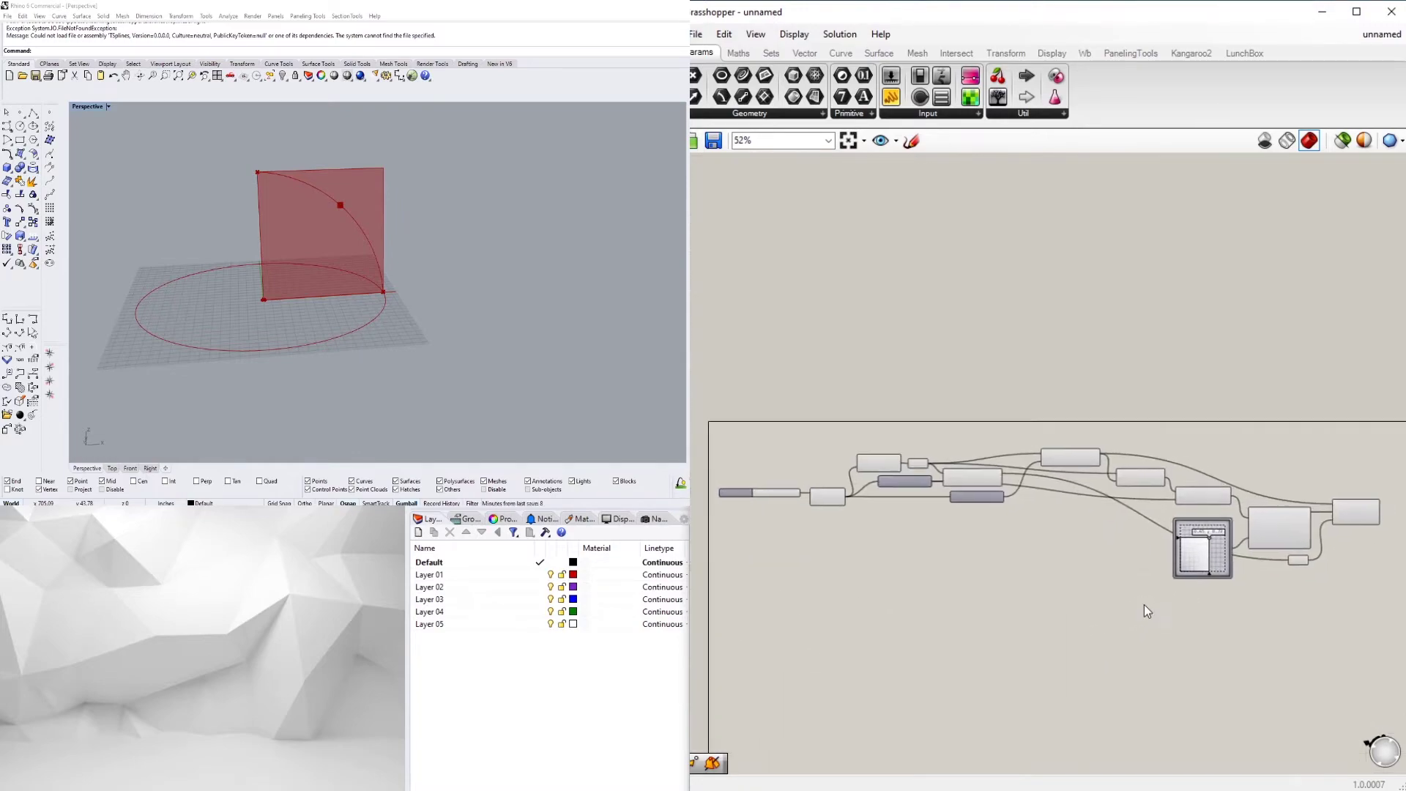
pyautogui.scroll(-4, 1144, 606)
pyautogui.moveTo(1346, 654); pyautogui.dragTo(930, 482)
pyautogui.moveTo(1384, 630); pyautogui.dragTo(1170, 597, button='right')
pyautogui.click(1170, 597)
pyautogui.scroll(6, 1084, 543)
pyautogui.doubleClick(1087, 549)
pyautogui.write('SWE')
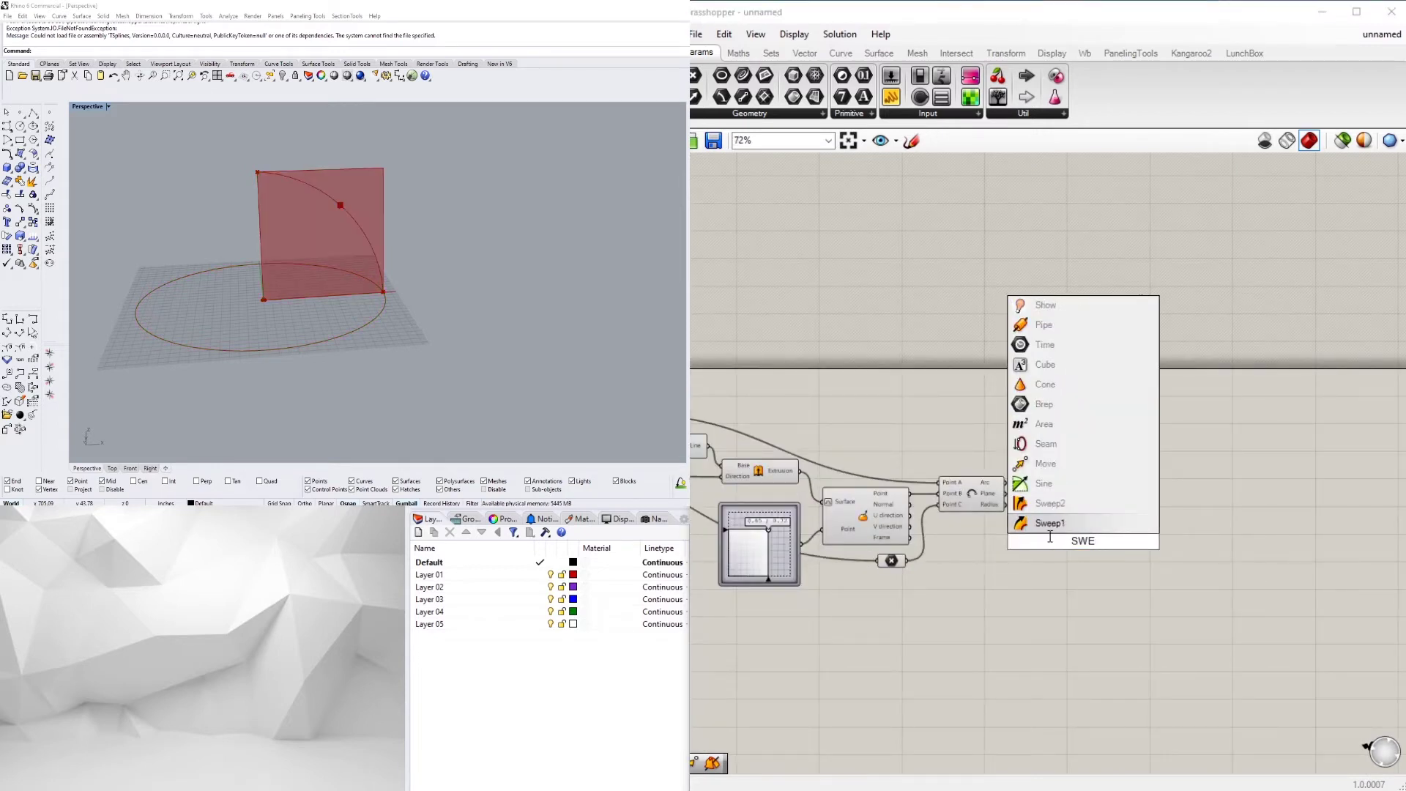
pyautogui.press('Escape')
# Try a Rail Revolution component, wiring the Line into Curve and the Arc into Rail
pyautogui.doubleClick(1058, 541)
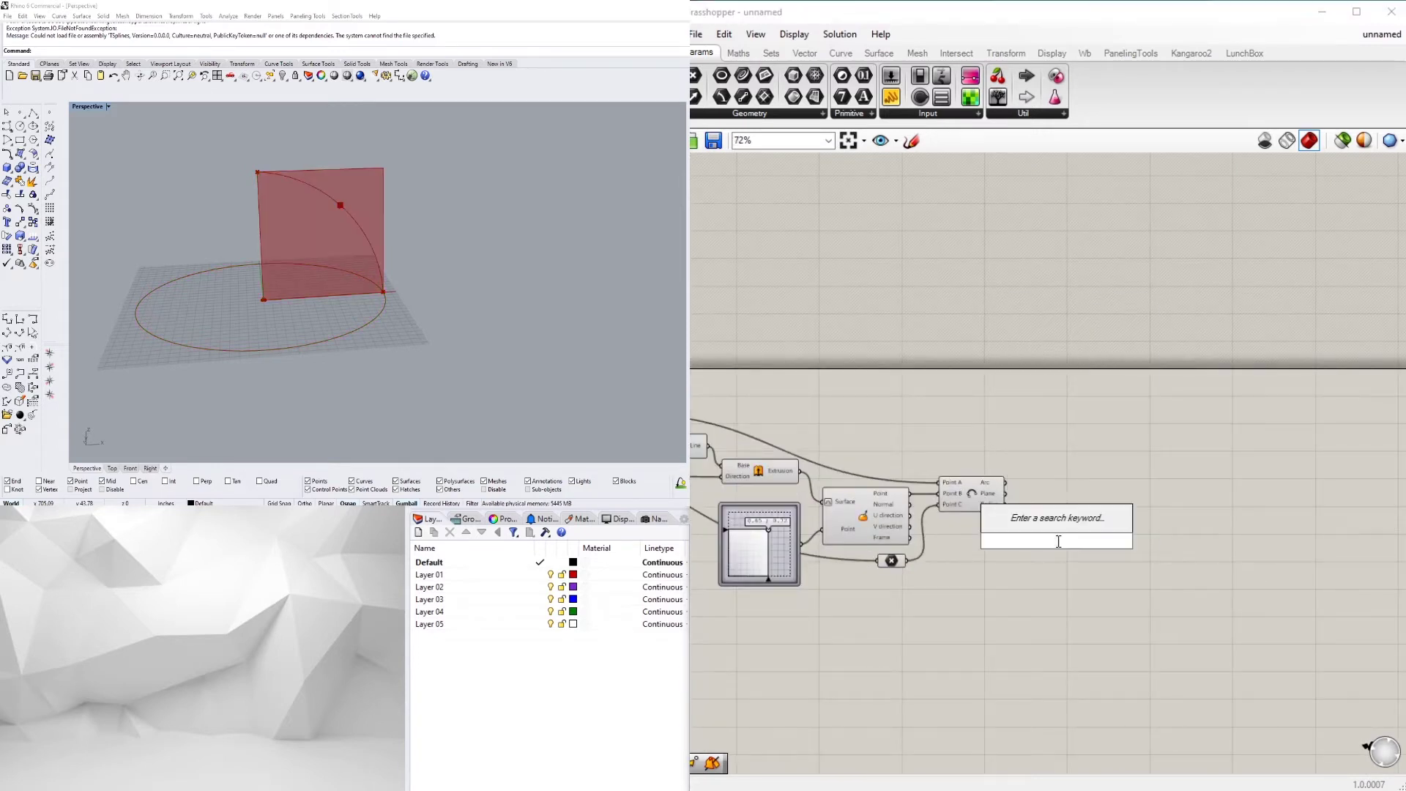
pyautogui.write('REV')
pyautogui.click(1036, 448)
pyautogui.moveTo(951, 534); pyautogui.dragTo(1132, 537, button='right')
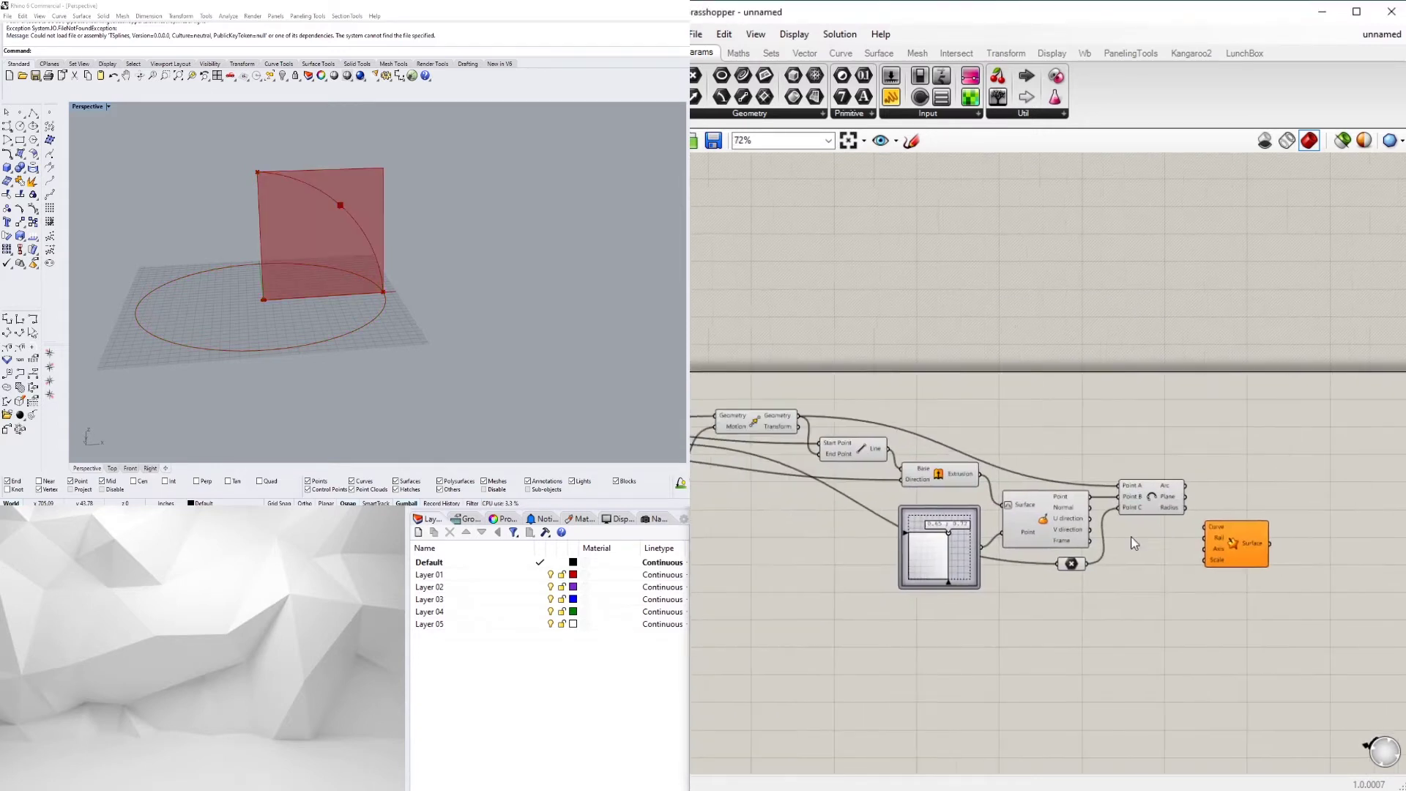
pyautogui.moveTo(1240, 551); pyautogui.dragTo(1257, 427)
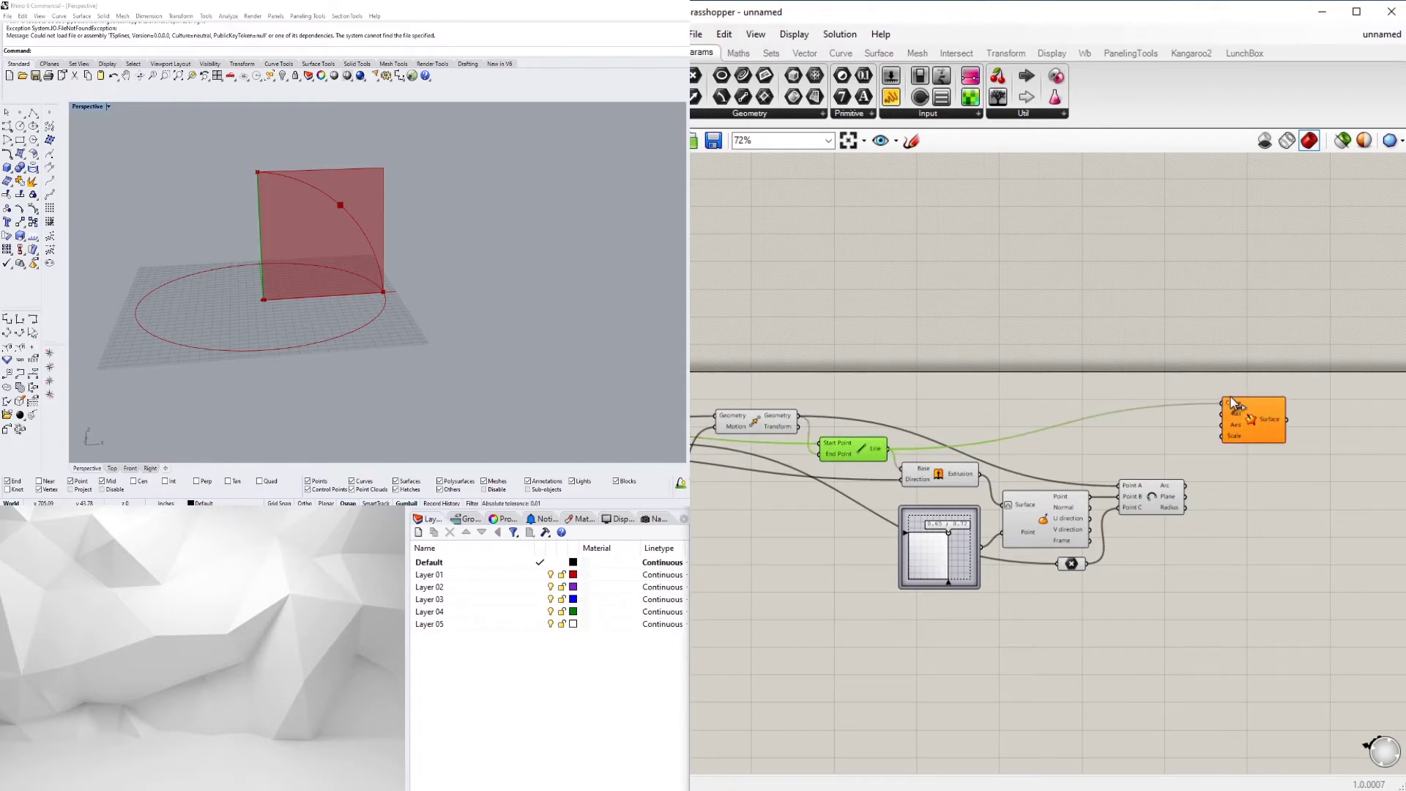
pyautogui.click(1236, 424)
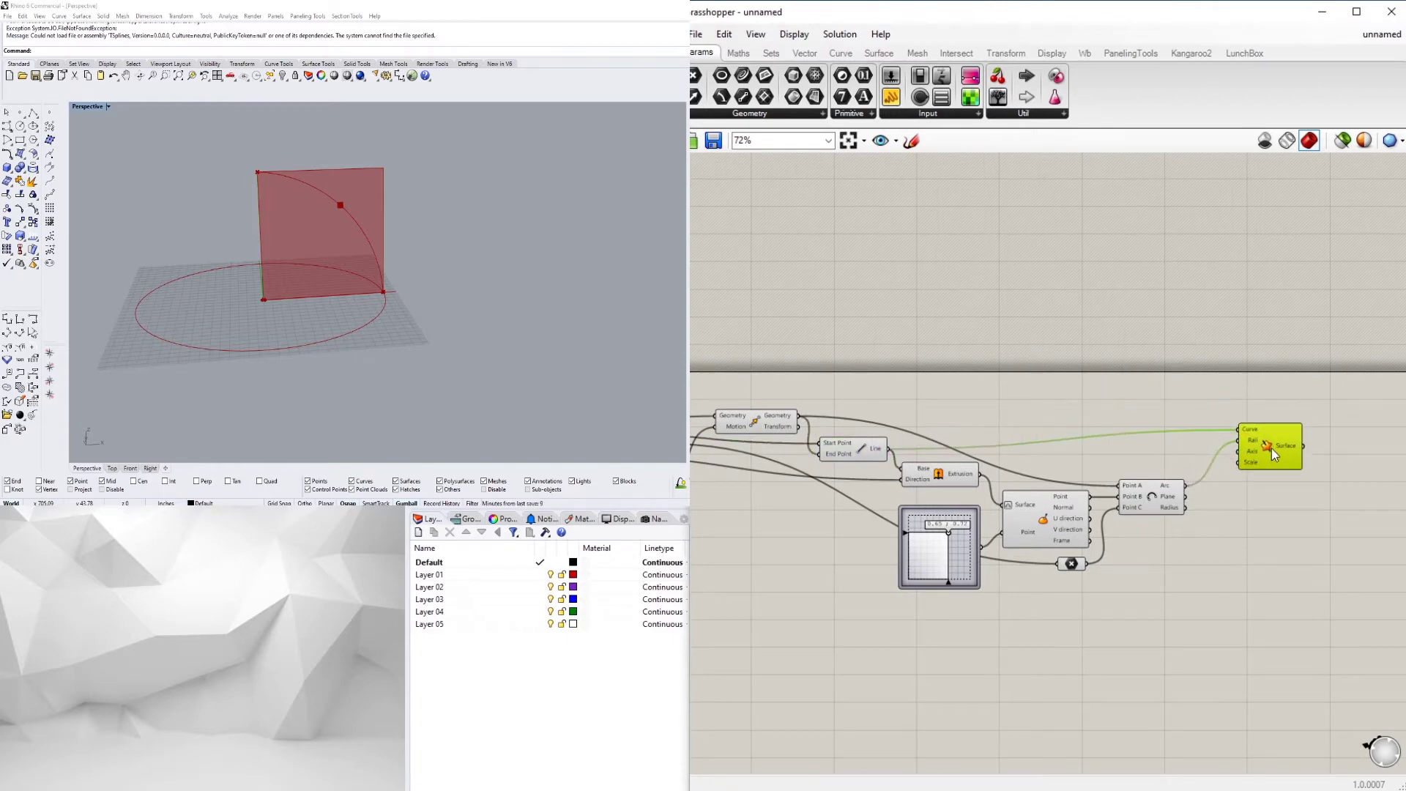
# Rewire the Rail Revolution so the Arc feeds Curve and the Line feeds Axis
pyautogui.scroll(2, 1278, 427)
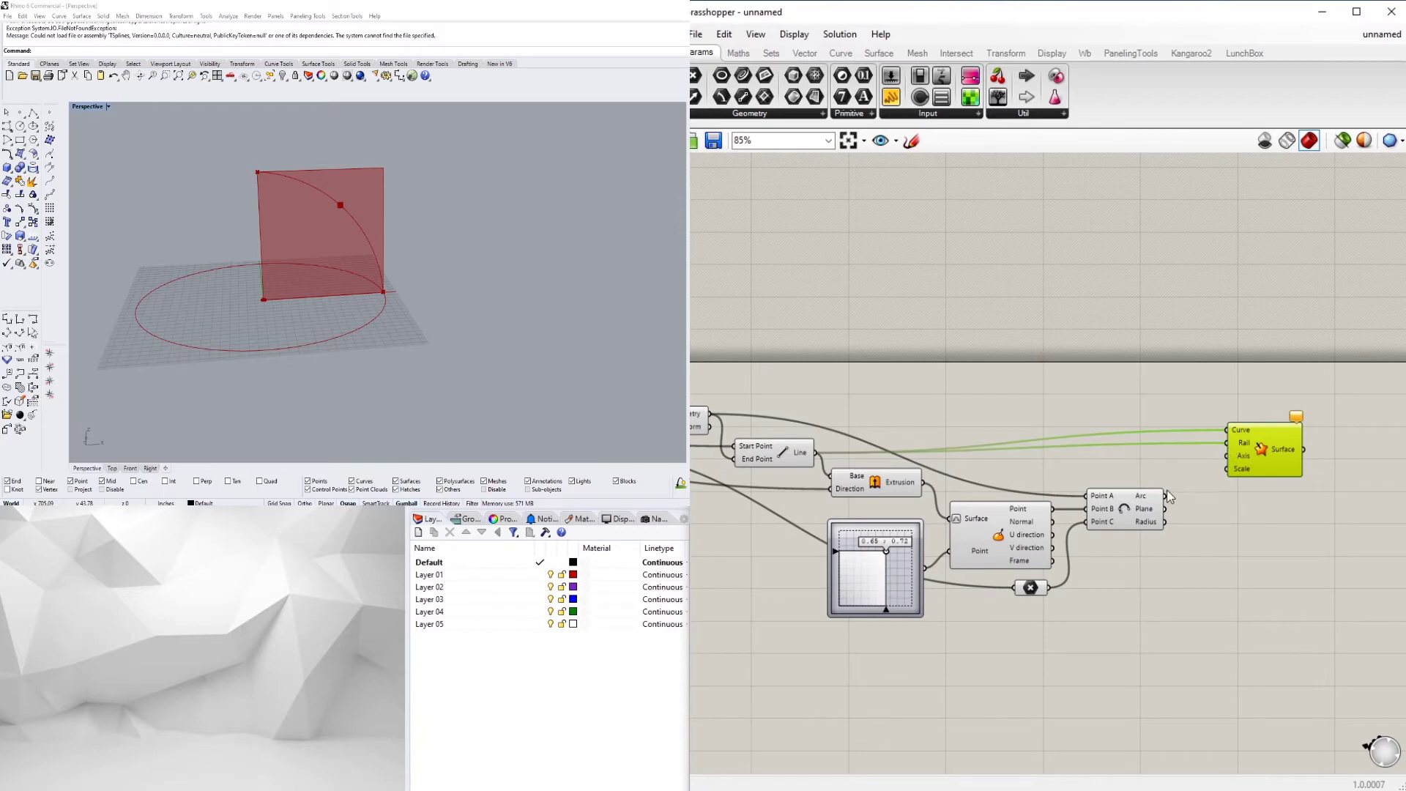
pyautogui.scroll(3, 1240, 478)
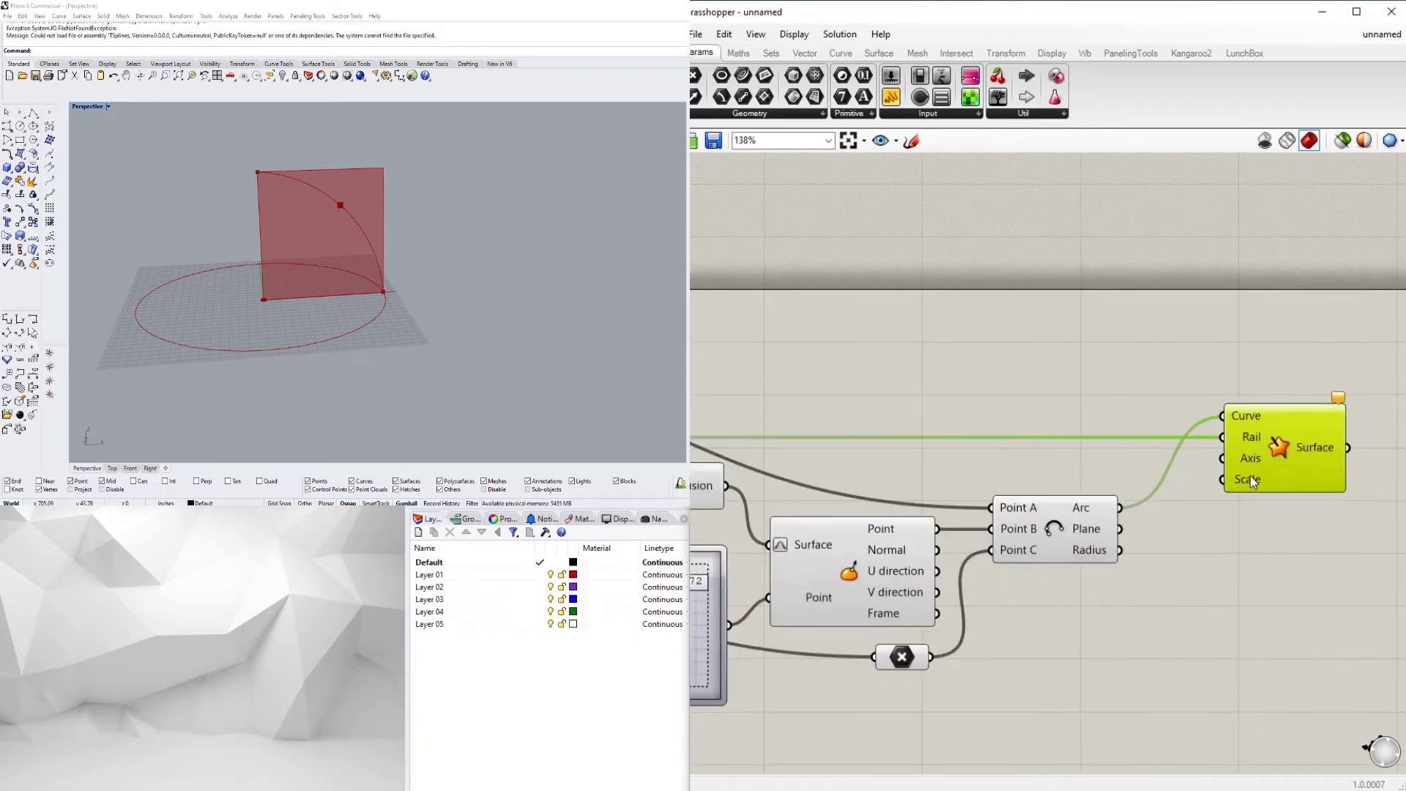
pyautogui.scroll(-3, 1229, 485)
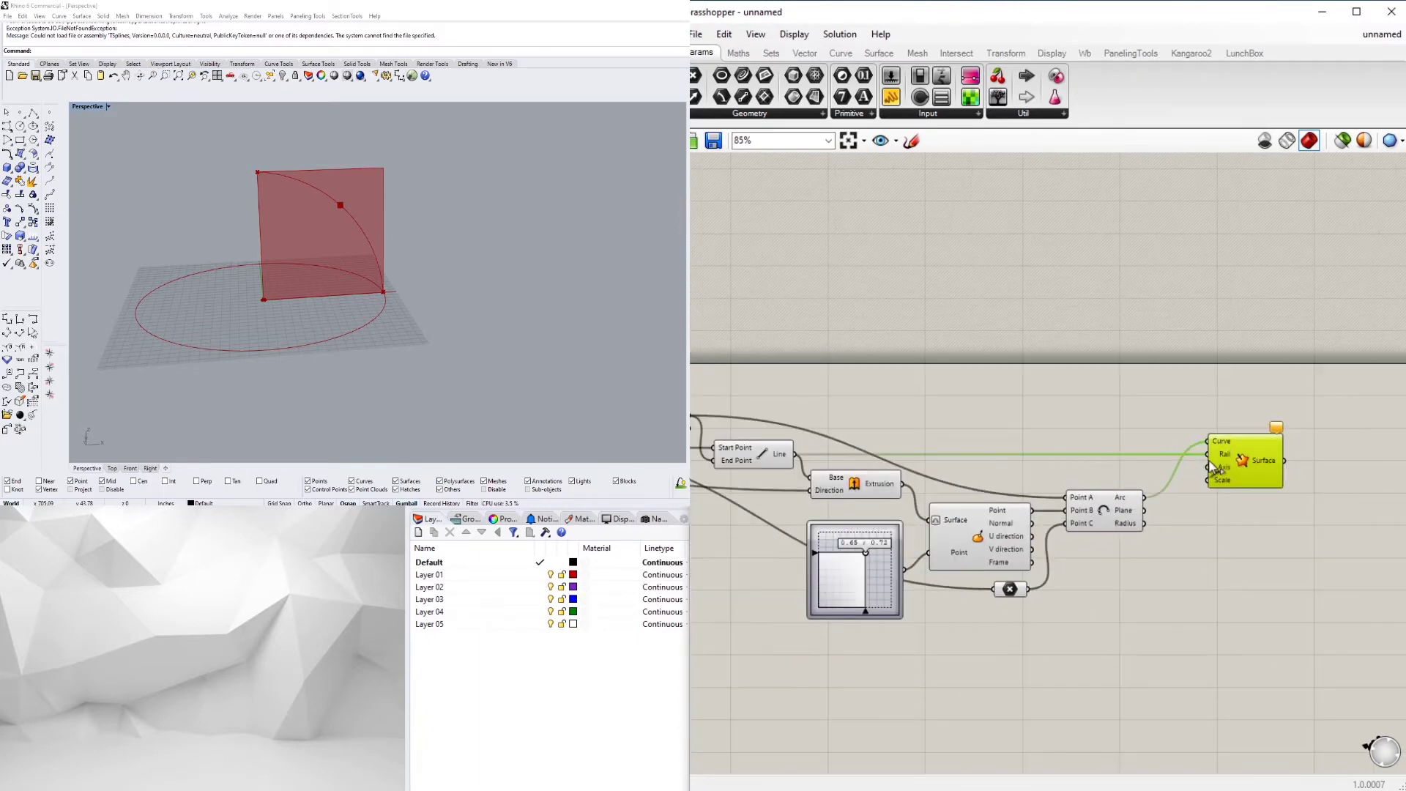
pyautogui.moveTo(1210, 463)
pyautogui.mouseDown()
pyautogui.moveTo(1035, 463)
pyautogui.moveTo(1198, 463)
pyautogui.mouseUp()
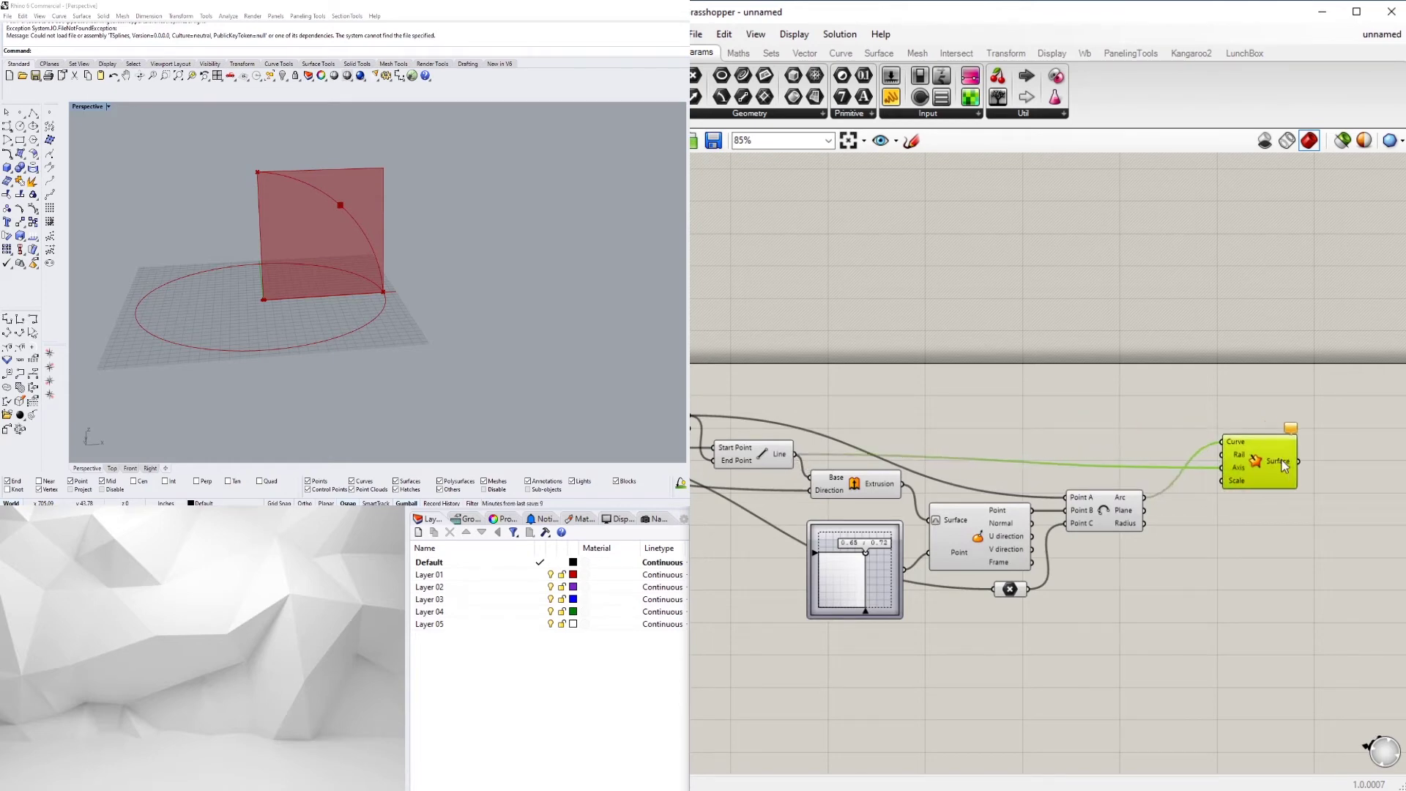
pyautogui.scroll(3, 1280, 467)
pyautogui.moveTo(1284, 471); pyautogui.dragTo(1276, 447)
pyautogui.scroll(-2, 1276, 447)
pyautogui.moveTo(1276, 448); pyautogui.dragTo(1384, 479, button='right')
pyautogui.click(790, 481)
pyautogui.moveTo(791, 484); pyautogui.dragTo(753, 502, button='right')
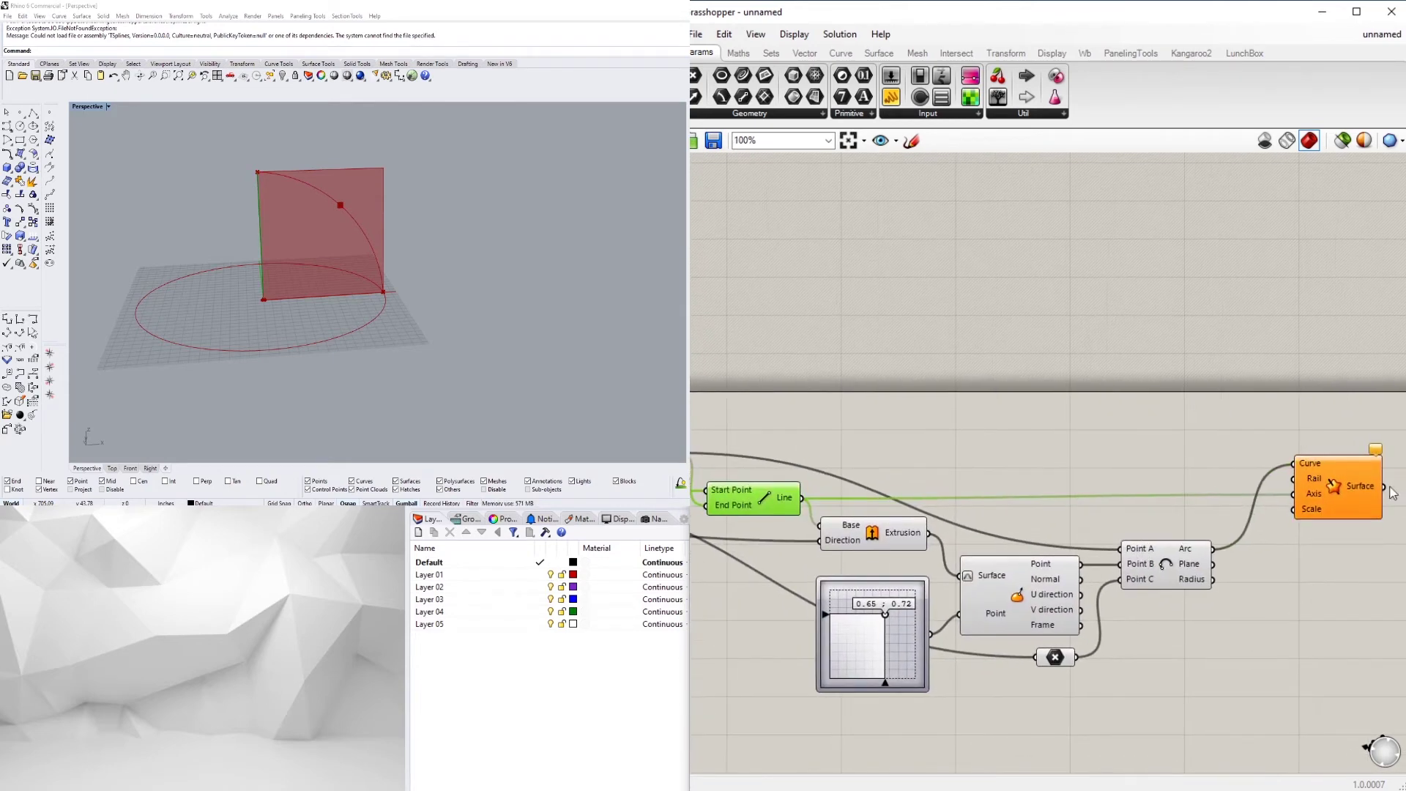
# Try the Arc as the Rail input and delete the Rail Revolution component
pyautogui.keyDown('shift'); pyautogui.click(1346, 486); pyautogui.keyUp('shift')
pyautogui.scroll(3, 1331, 478)
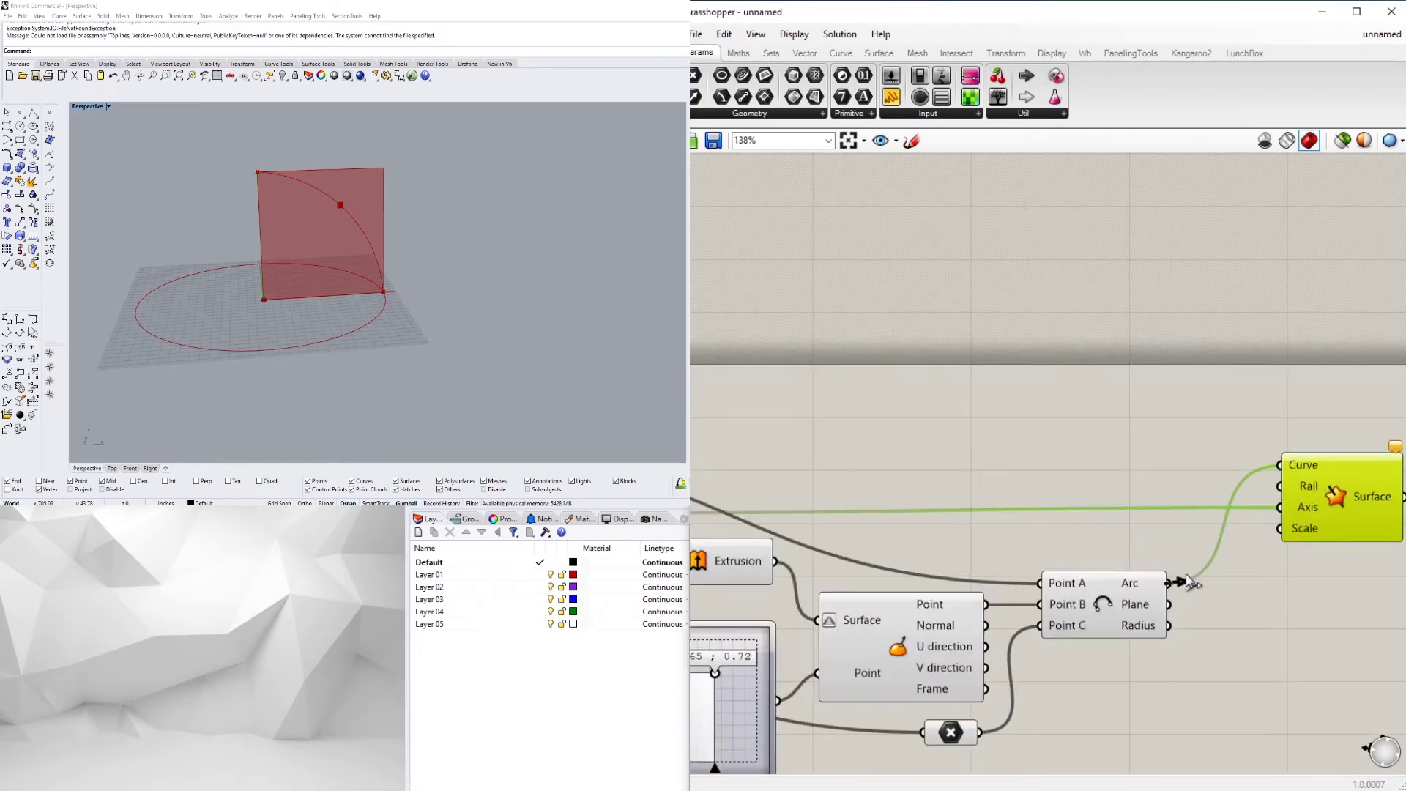
pyautogui.click(1278, 487)
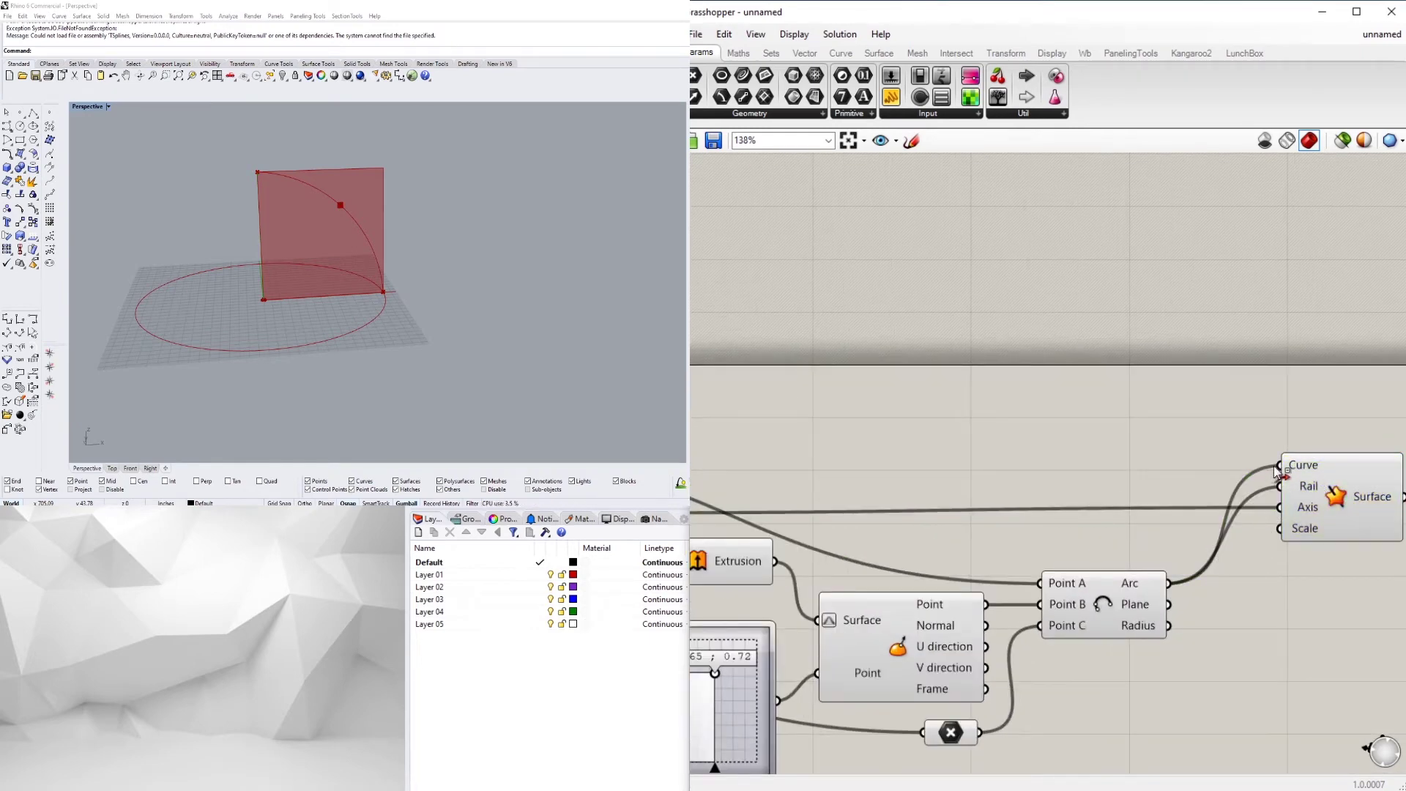
pyautogui.keyDown('ctrl'); pyautogui.moveTo(1276, 467); pyautogui.dragTo(1170, 583); pyautogui.keyUp('ctrl')
pyautogui.moveTo(1377, 506); pyautogui.dragTo(1279, 505, button='right')
pyautogui.click(1279, 506)
pyautogui.press('Delete')
# Add a Revolution component with the Arc as its Curve and the Line as its Axis
pyautogui.doubleClick(1254, 511)
pyautogui.write('RE')
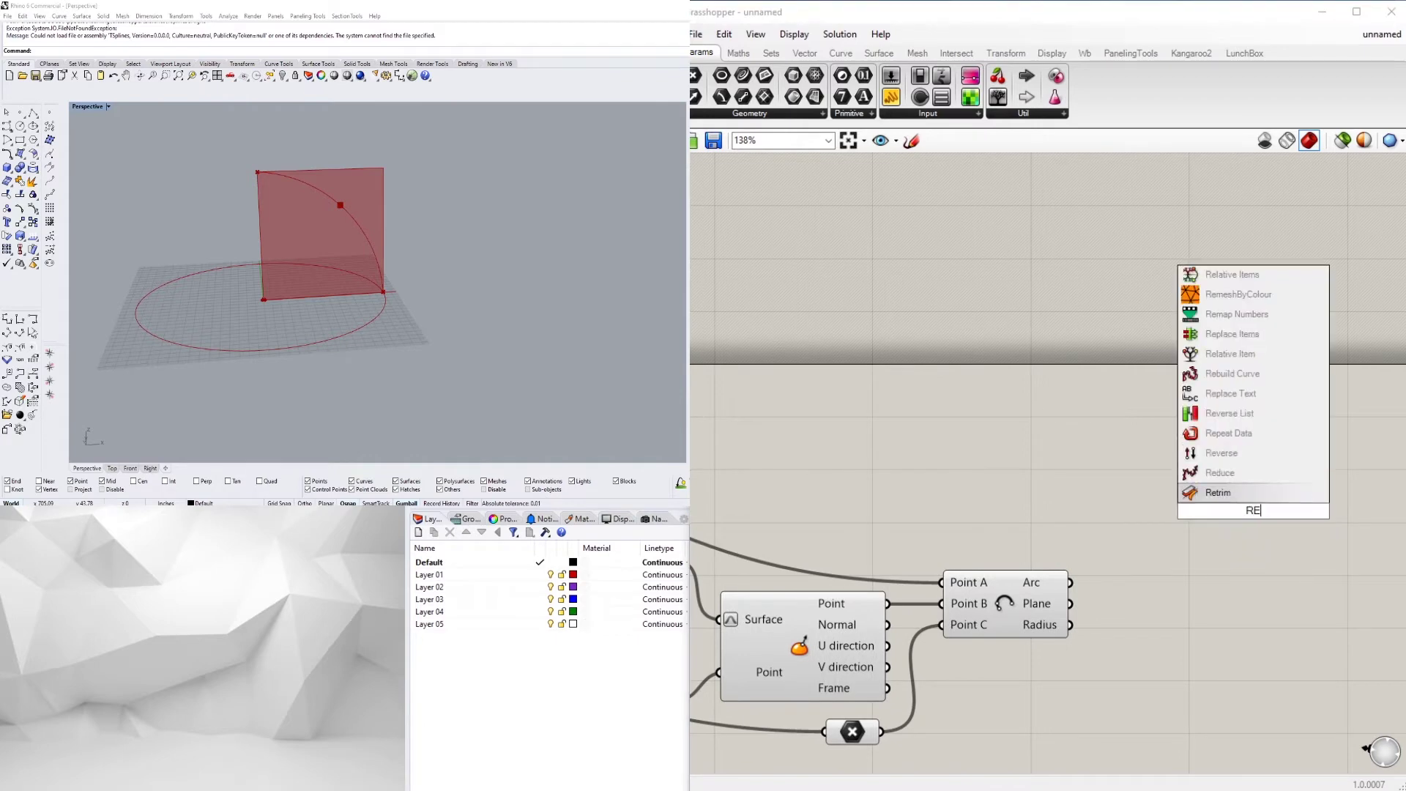
pyautogui.write('V')
pyautogui.click(1225, 433)
pyautogui.click(1028, 588)
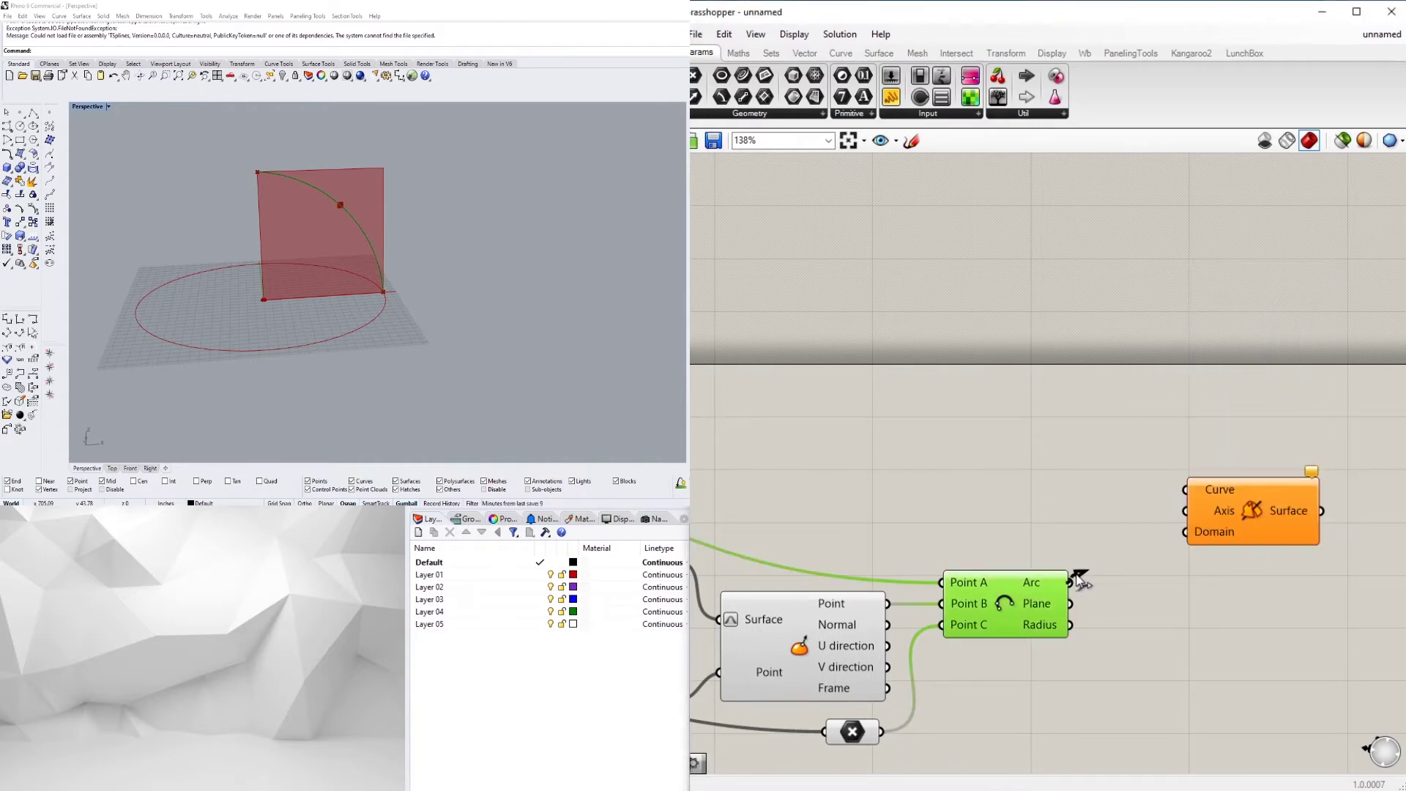
pyautogui.click(1196, 505)
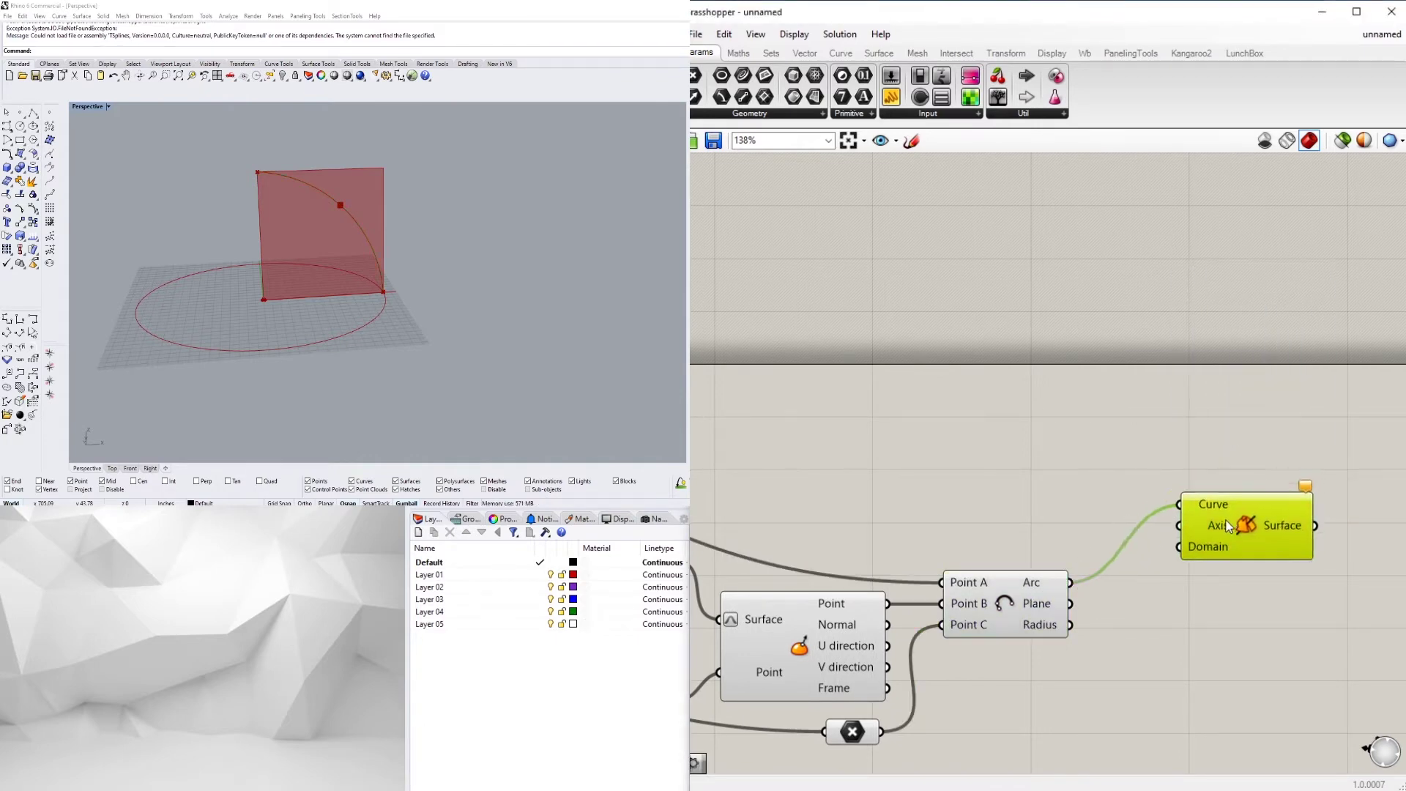
pyautogui.scroll(-3, 1165, 553)
pyautogui.moveTo(1247, 538); pyautogui.dragTo(1209, 553)
pyautogui.click(1060, 623)
pyautogui.scroll(-2, 1059, 626)
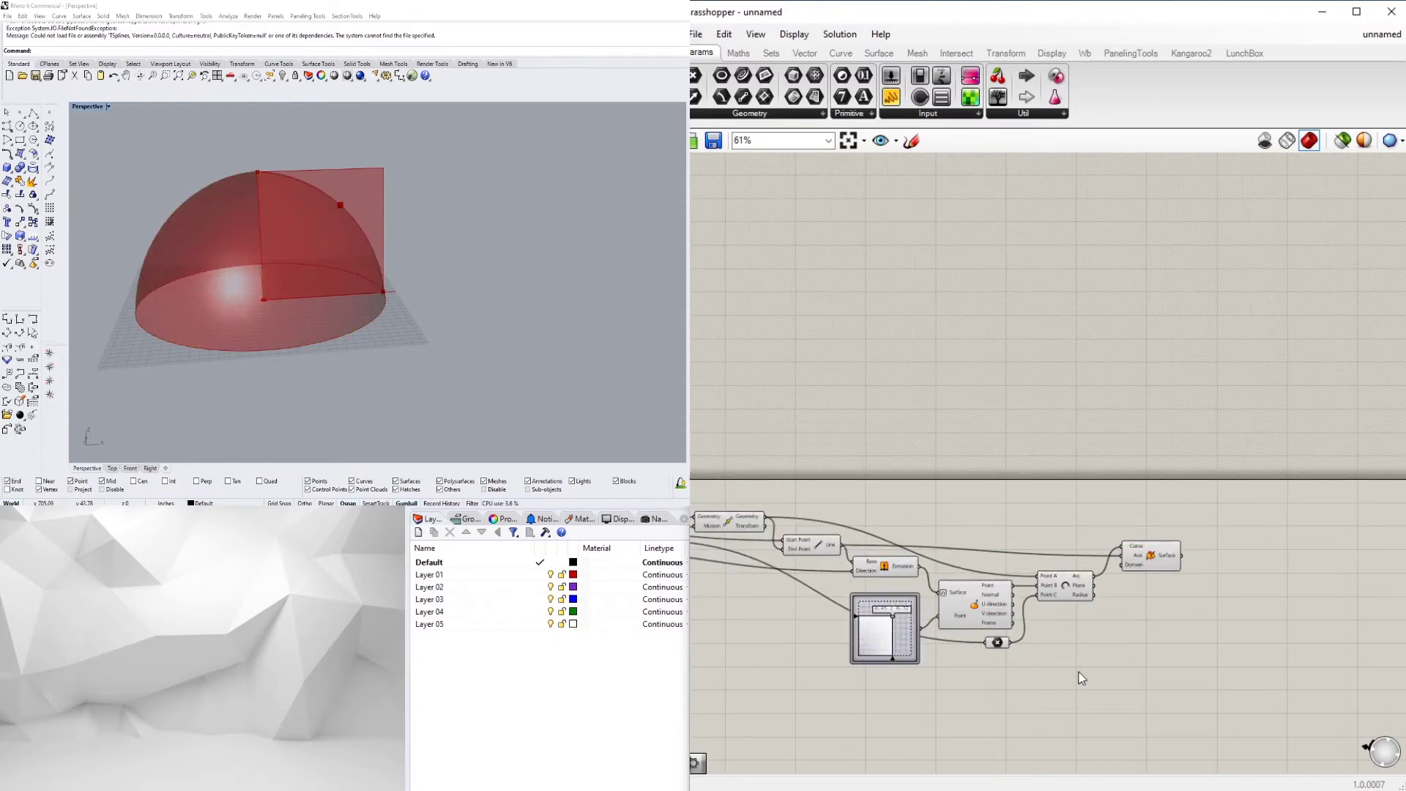
# Turn off the preview of the Extrude component
pyautogui.moveTo(772, 564); pyautogui.dragTo(953, 550, button='right')
pyautogui.click(1099, 557)
pyautogui.rightClick(1099, 558)
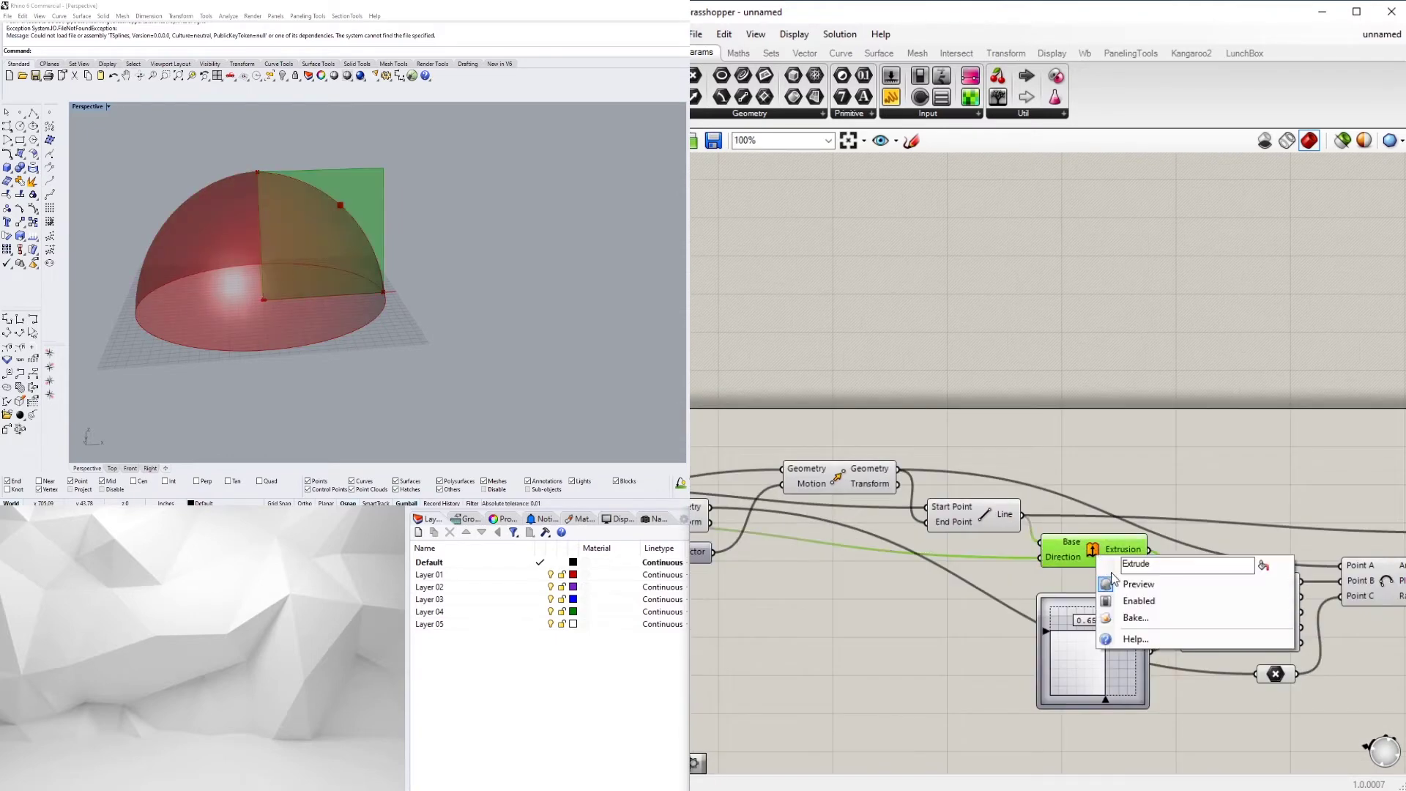
pyautogui.click(1186, 587)
# Set the MD Slider to about 0.68 ; 0.62 to reshape the dome's profile
pyautogui.scroll(5, 1108, 639)
pyautogui.moveTo(1107, 637)
pyautogui.mouseDown()
pyautogui.moveTo(1127, 620)
pyautogui.moveTo(1112, 655)
pyautogui.mouseUp()
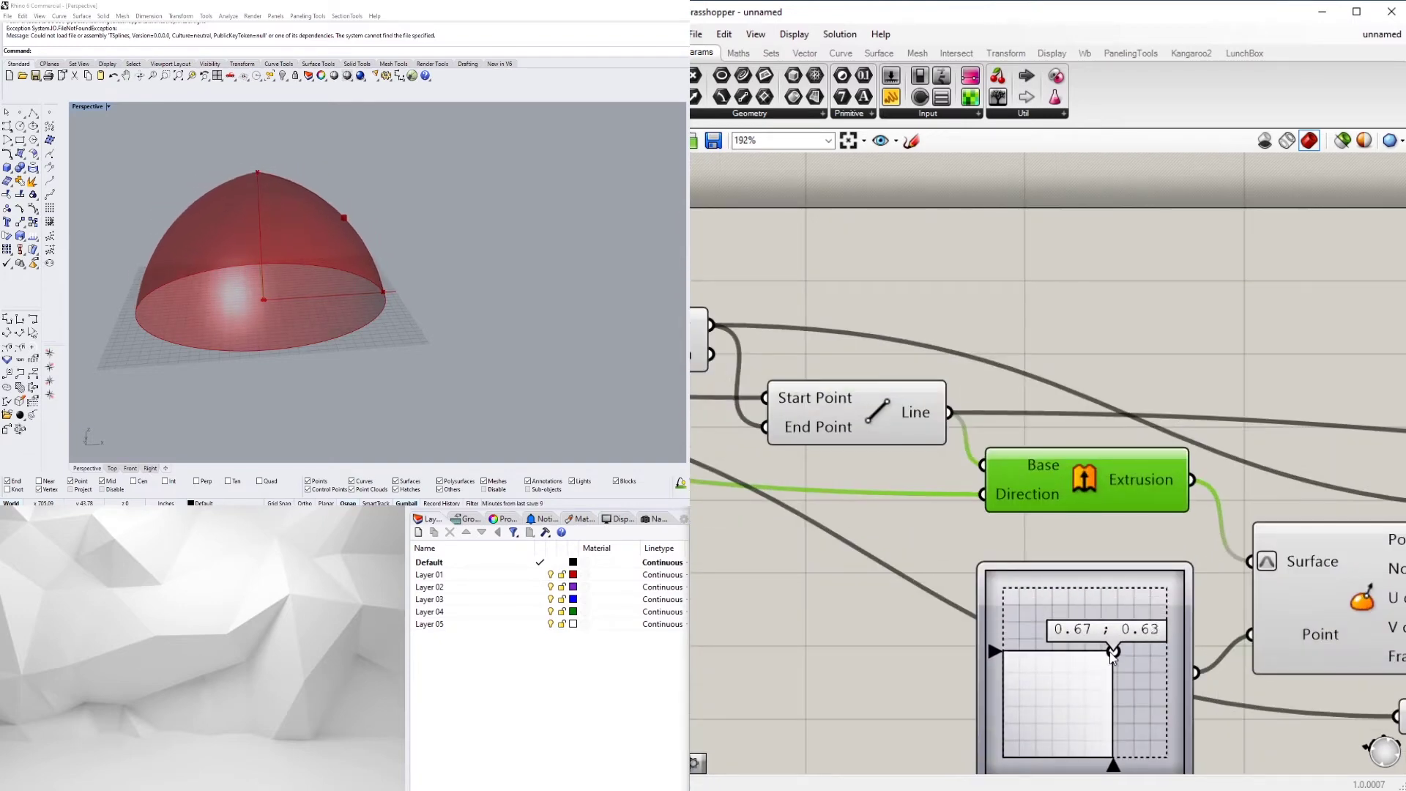
pyautogui.click(1190, 367)
pyautogui.scroll(-4, 1145, 498)
pyautogui.scroll(3, 1246, 454)
# Add a LunchBox hexagonal structure component and feed the Revolution's surface into its Surface input
pyautogui.click(1303, 443)
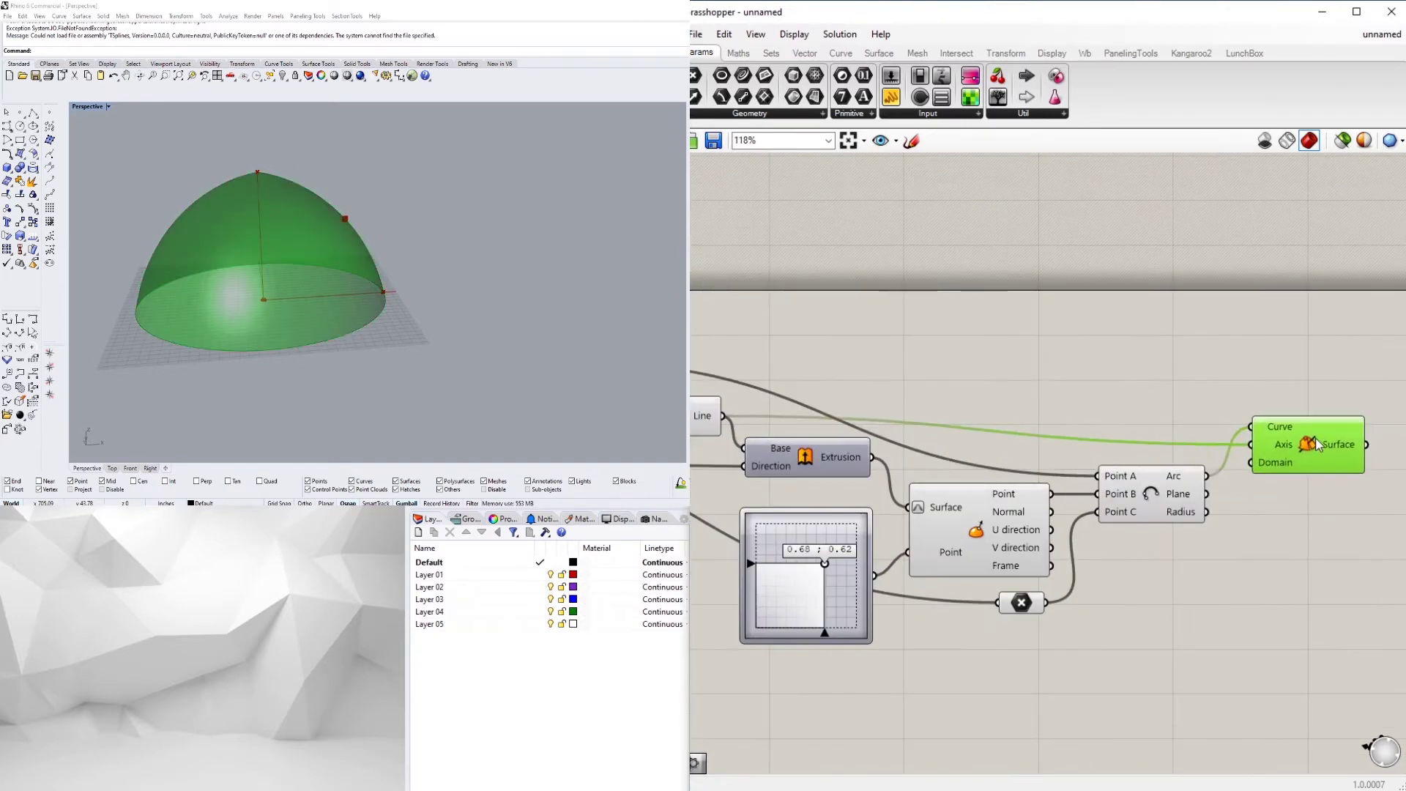
pyautogui.click(1364, 458)
pyautogui.moveTo(1356, 458); pyautogui.dragTo(1113, 469, button='right')
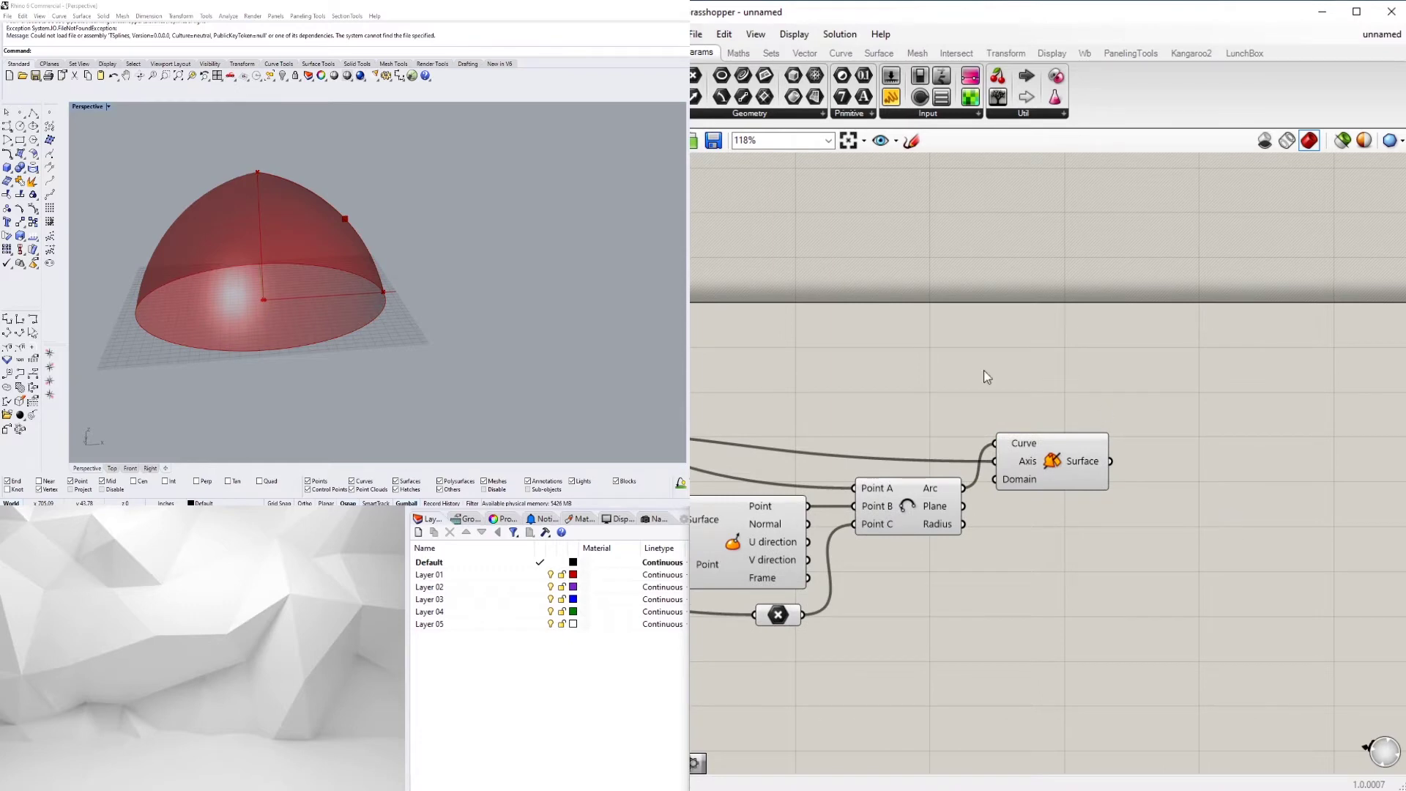
pyautogui.click(1244, 53)
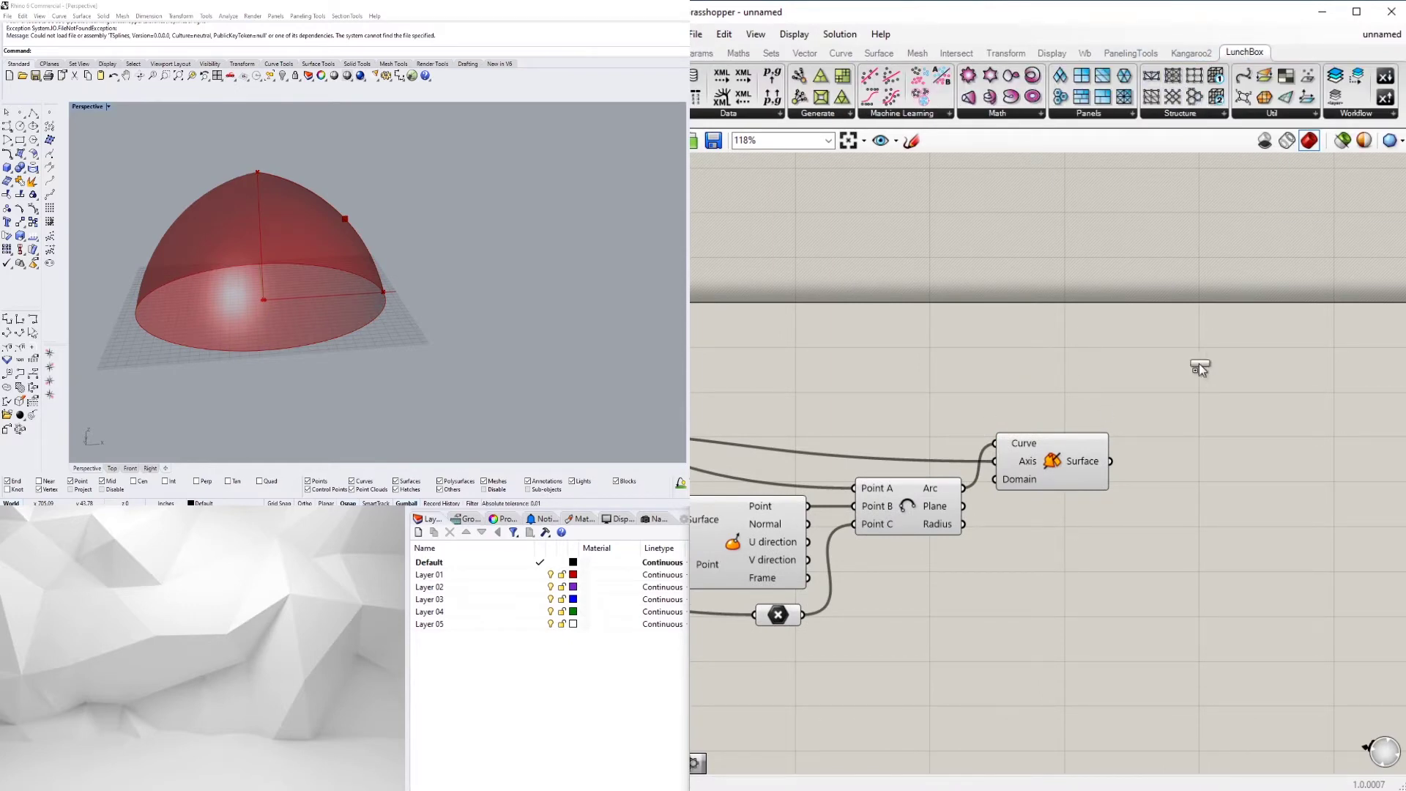
pyautogui.moveTo(1199, 369); pyautogui.dragTo(1253, 517)
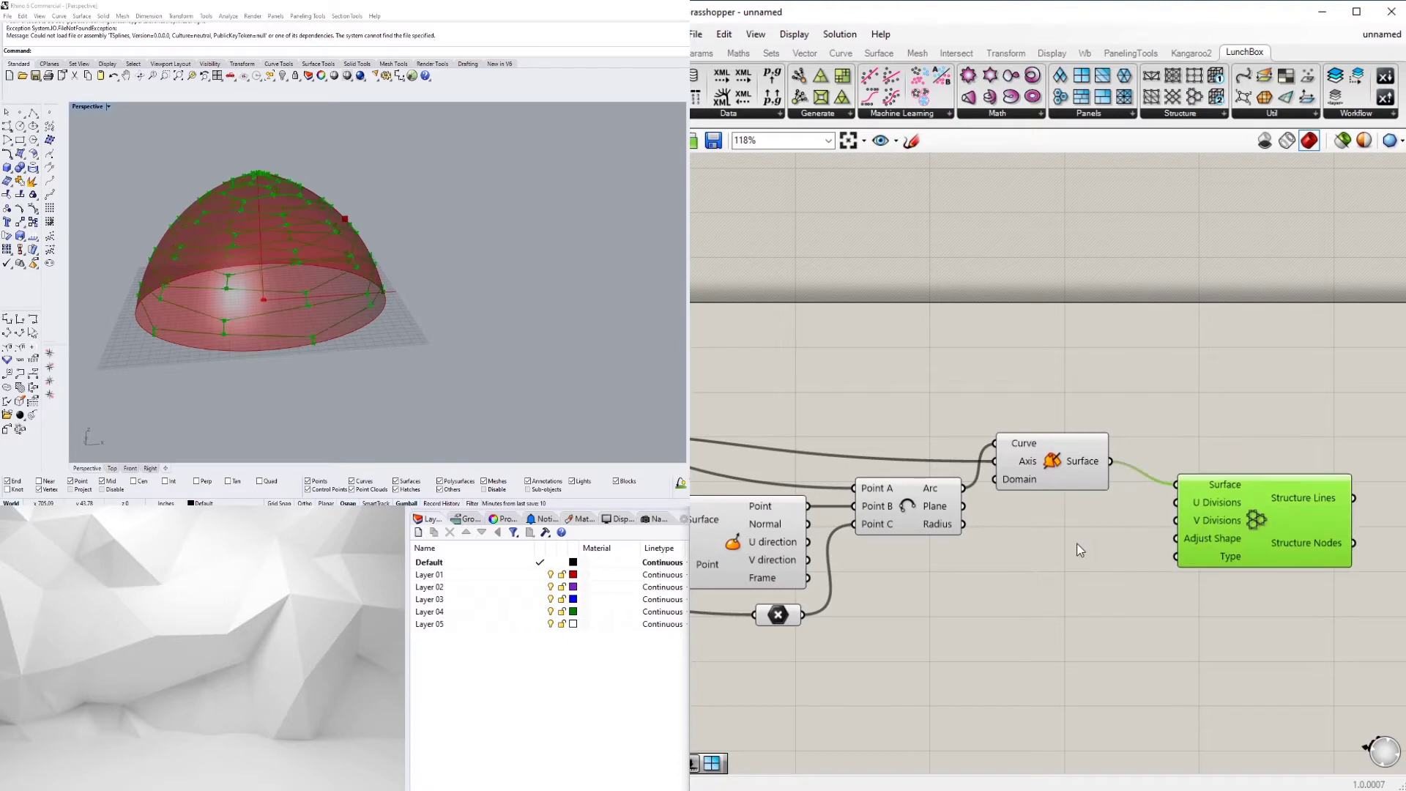
# Add a Number Slider for the hexagonal structure's U Divisions, set it to 30, and position it below the Arc and Revolution components
pyautogui.doubleClick(1047, 542)
pyautogui.press('Return')
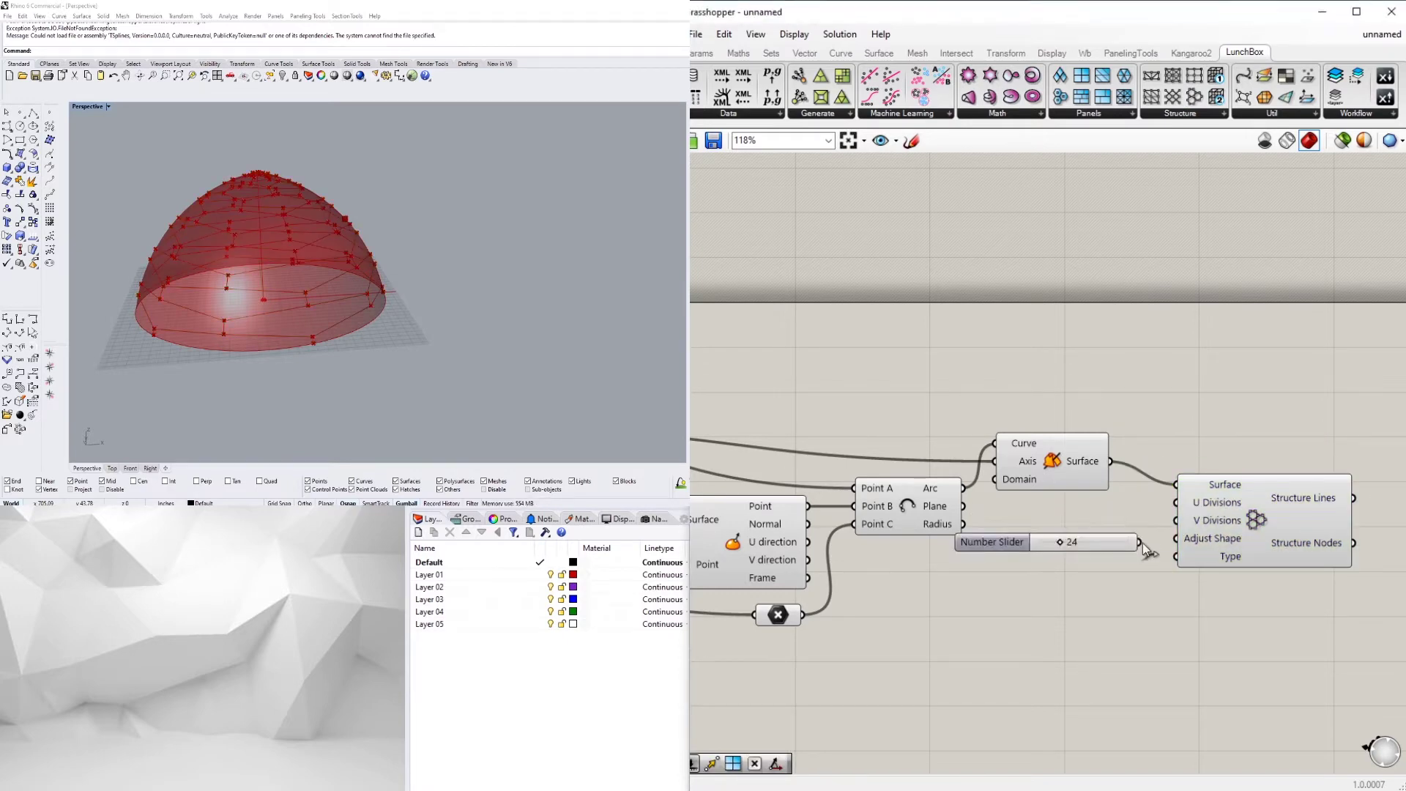
pyautogui.moveTo(1186, 513); pyautogui.dragTo(1179, 504)
pyautogui.scroll(3, 1121, 568)
pyautogui.moveTo(1079, 529); pyautogui.dragTo(1036, 565)
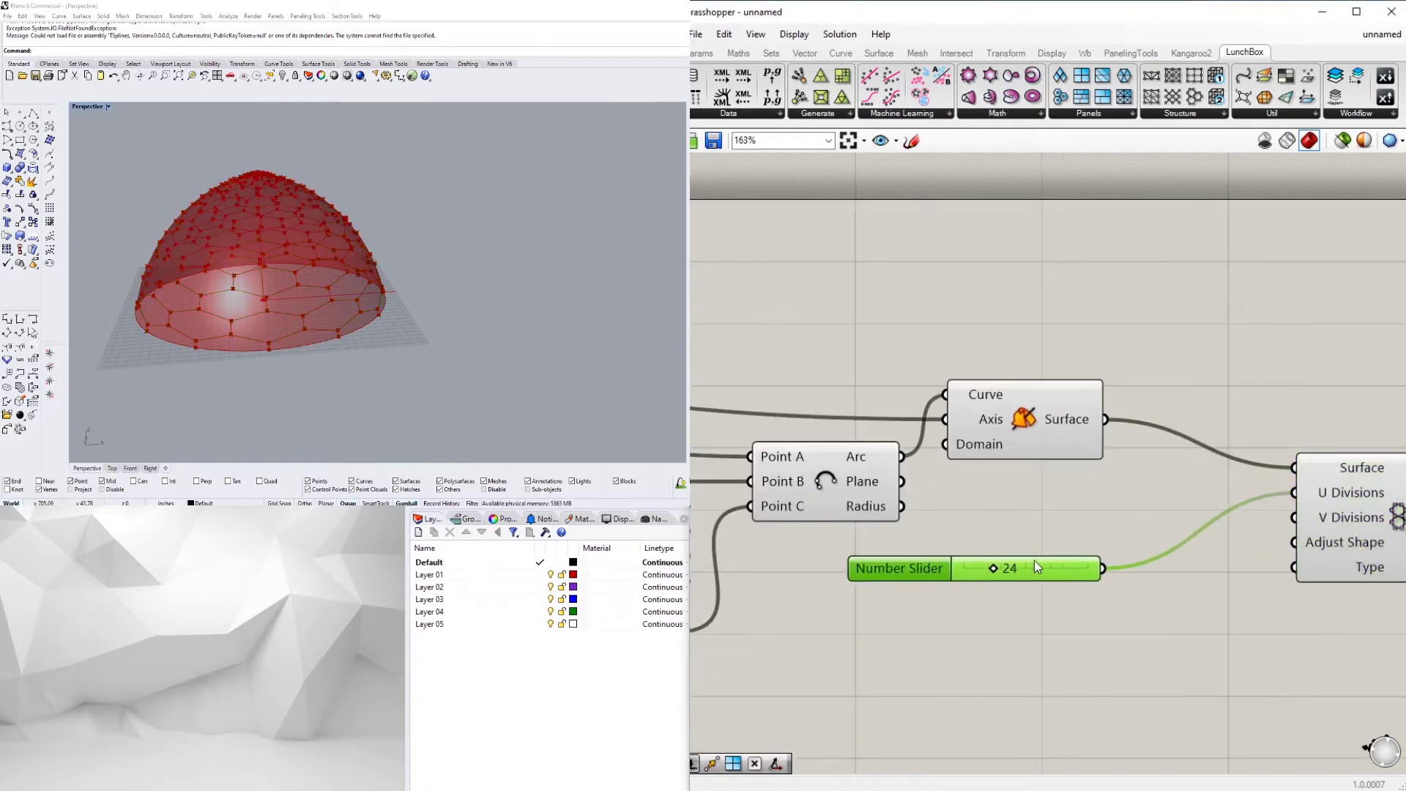
pyautogui.write('30')
pyautogui.press('Return')
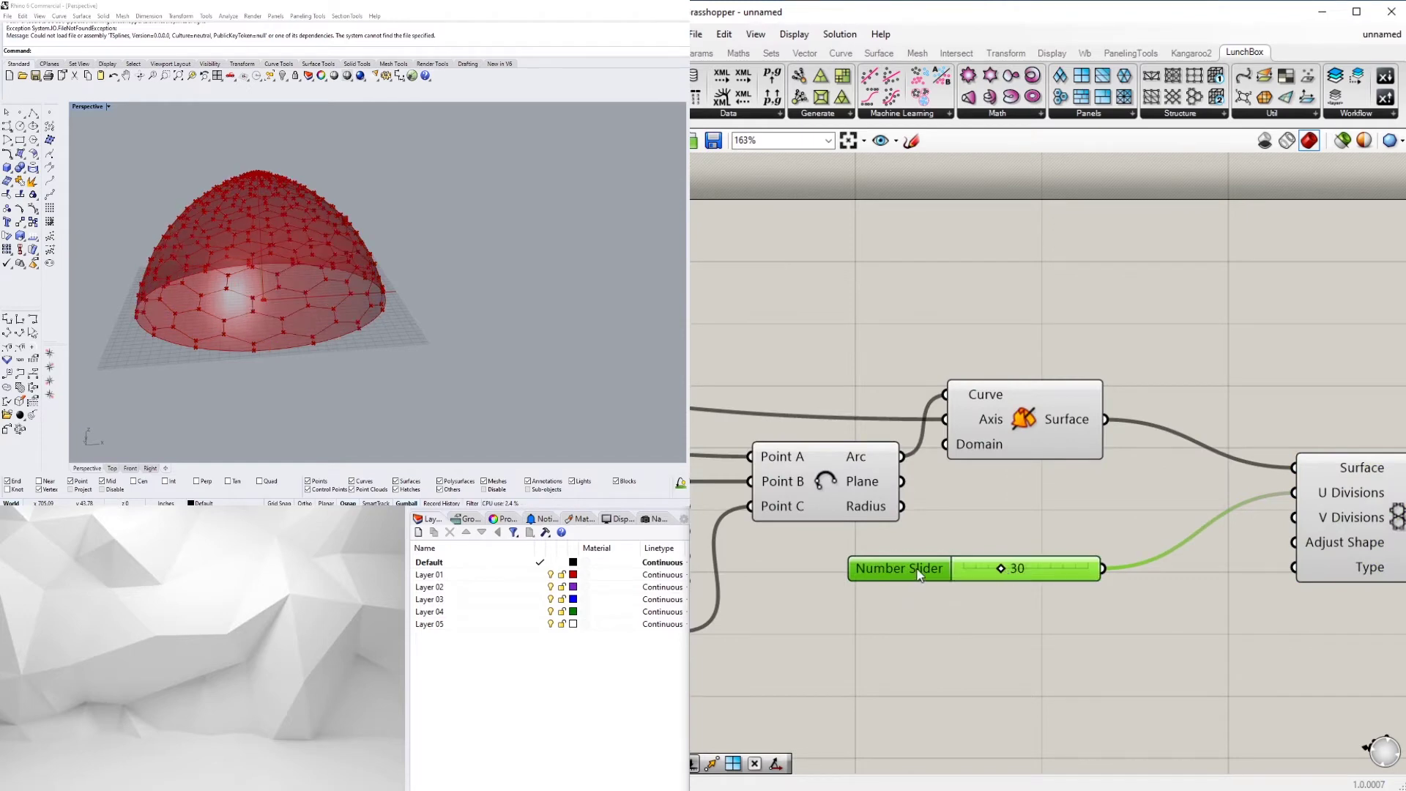
pyautogui.moveTo(919, 575); pyautogui.dragTo(876, 572)
# Add a Division component with the slider as A and its Result feeding V Divisions, and set the slider to 25
pyautogui.doubleClick(1089, 628)
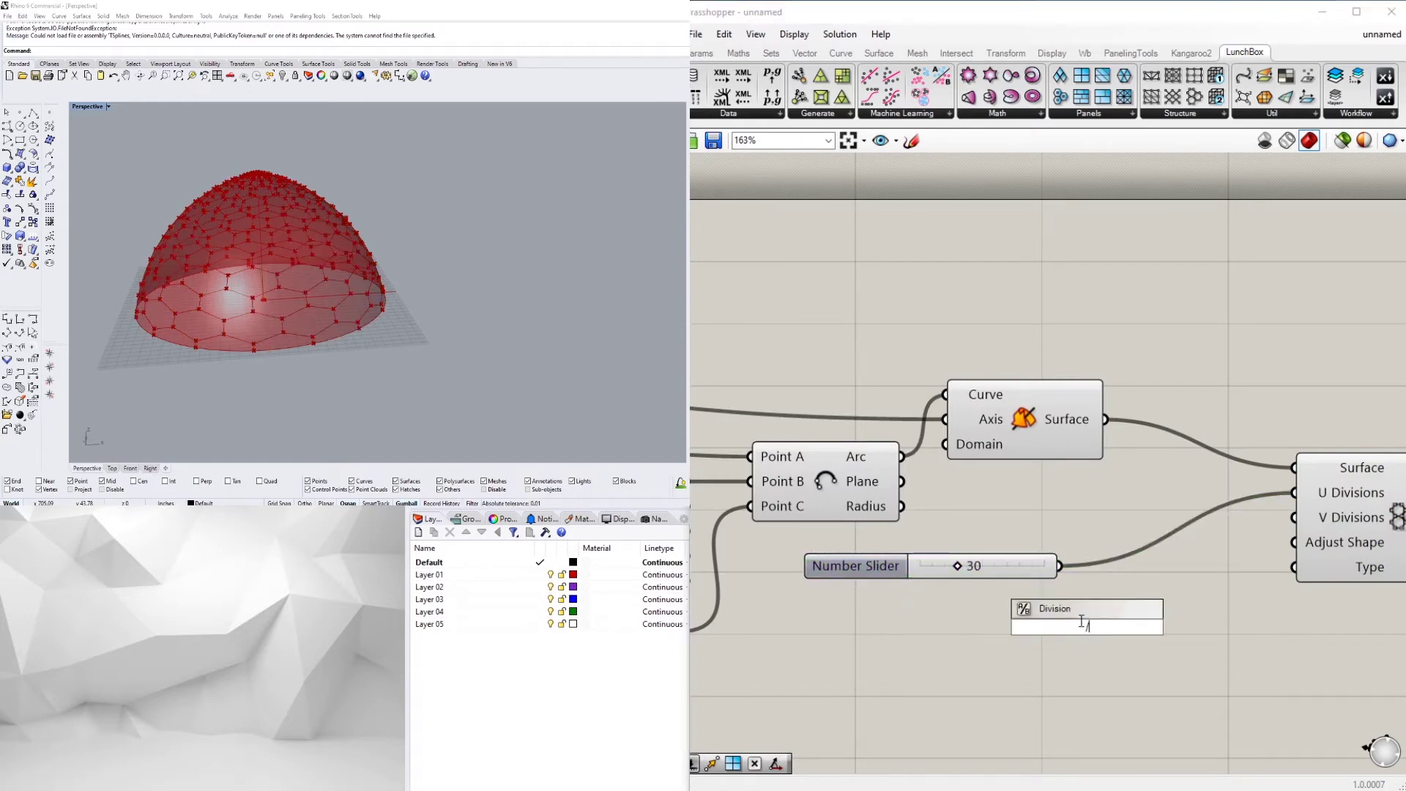
pyautogui.press('Return')
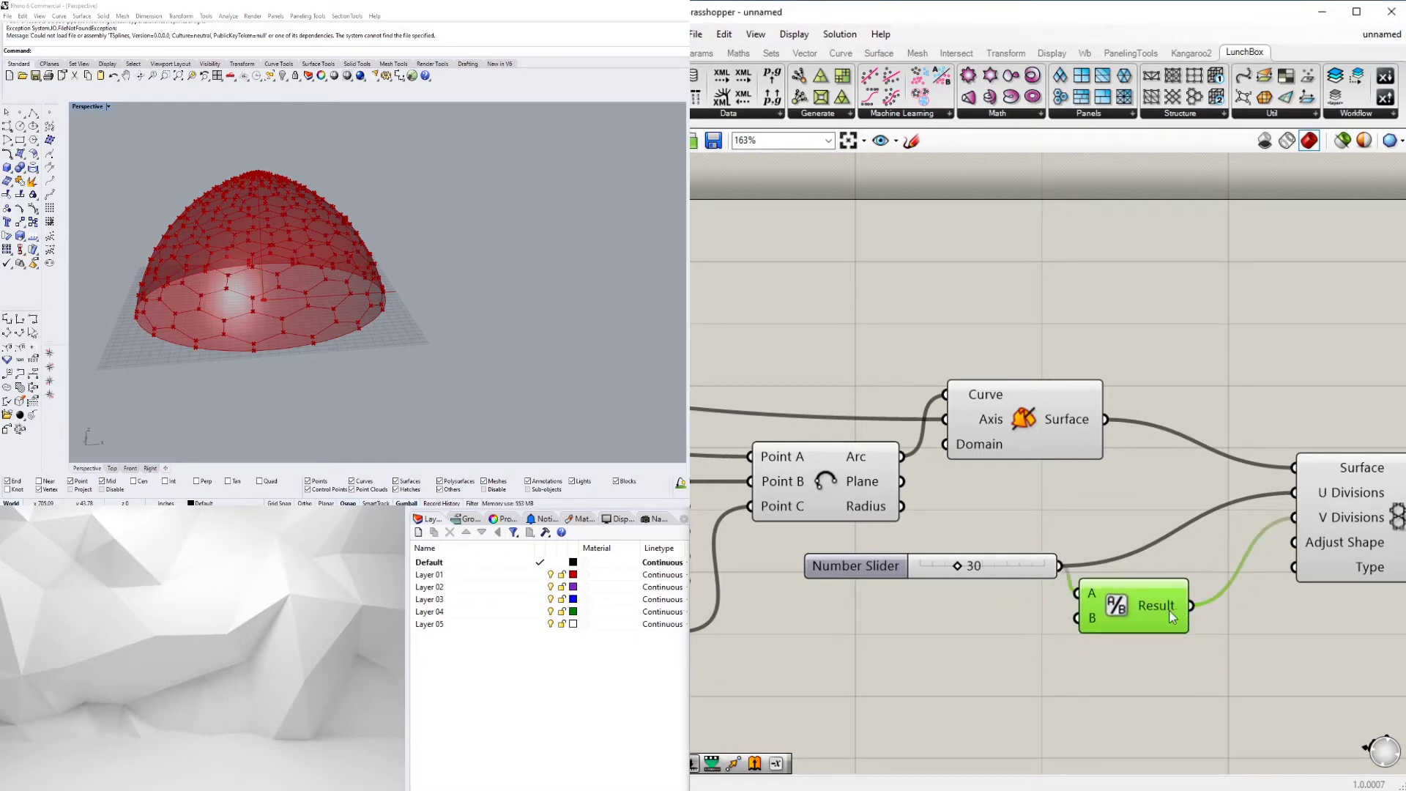
pyautogui.scroll(3, 992, 583)
pyautogui.moveTo(933, 550)
pyautogui.mouseDown()
pyautogui.moveTo(967, 550)
pyautogui.moveTo(917, 551)
pyautogui.mouseUp()
pyautogui.scroll(-1, 1099, 596)
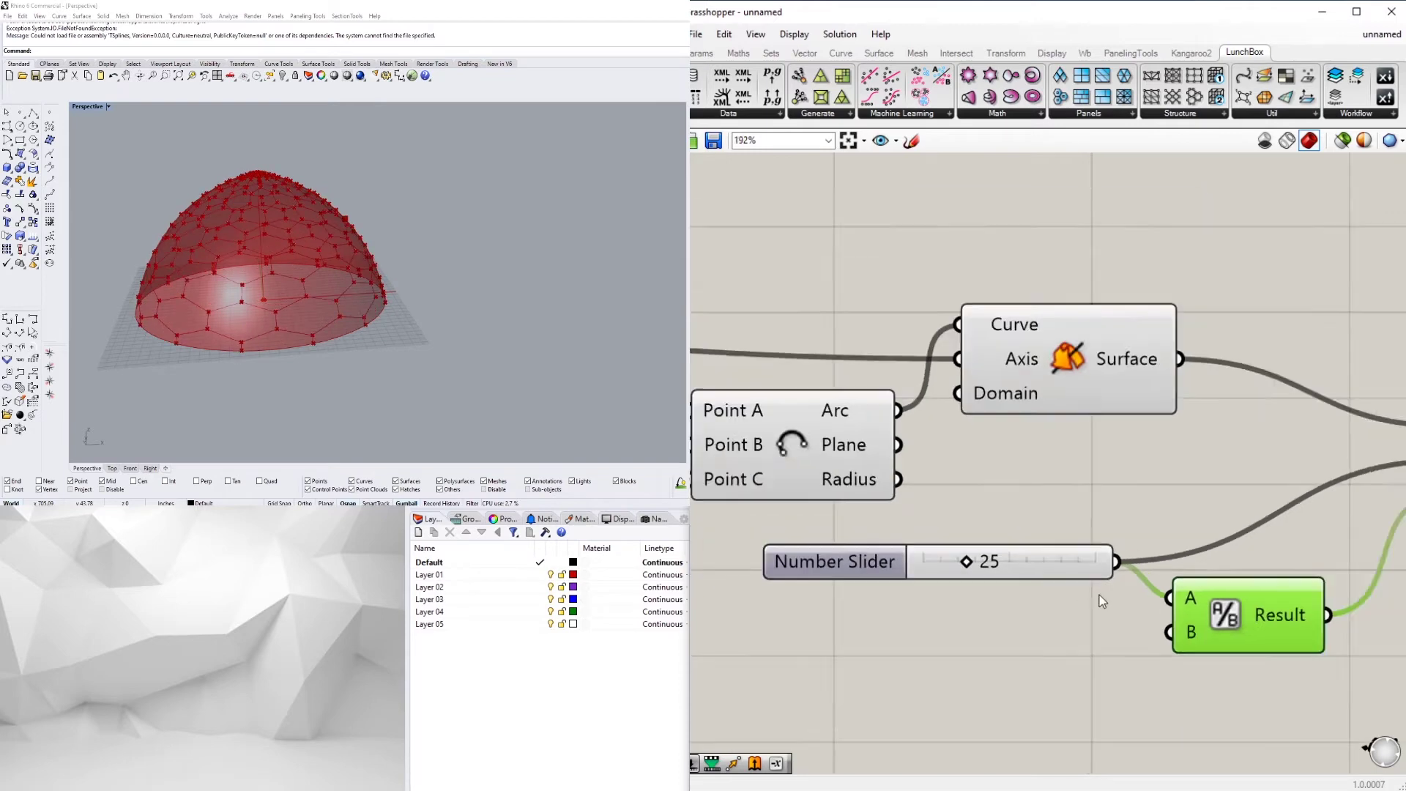
# Set the Number Slider driving the hexagonal structure's divisions to 20
pyautogui.scroll(1, 952, 577)
pyautogui.click(989, 564)
pyautogui.doubleClick(991, 565)
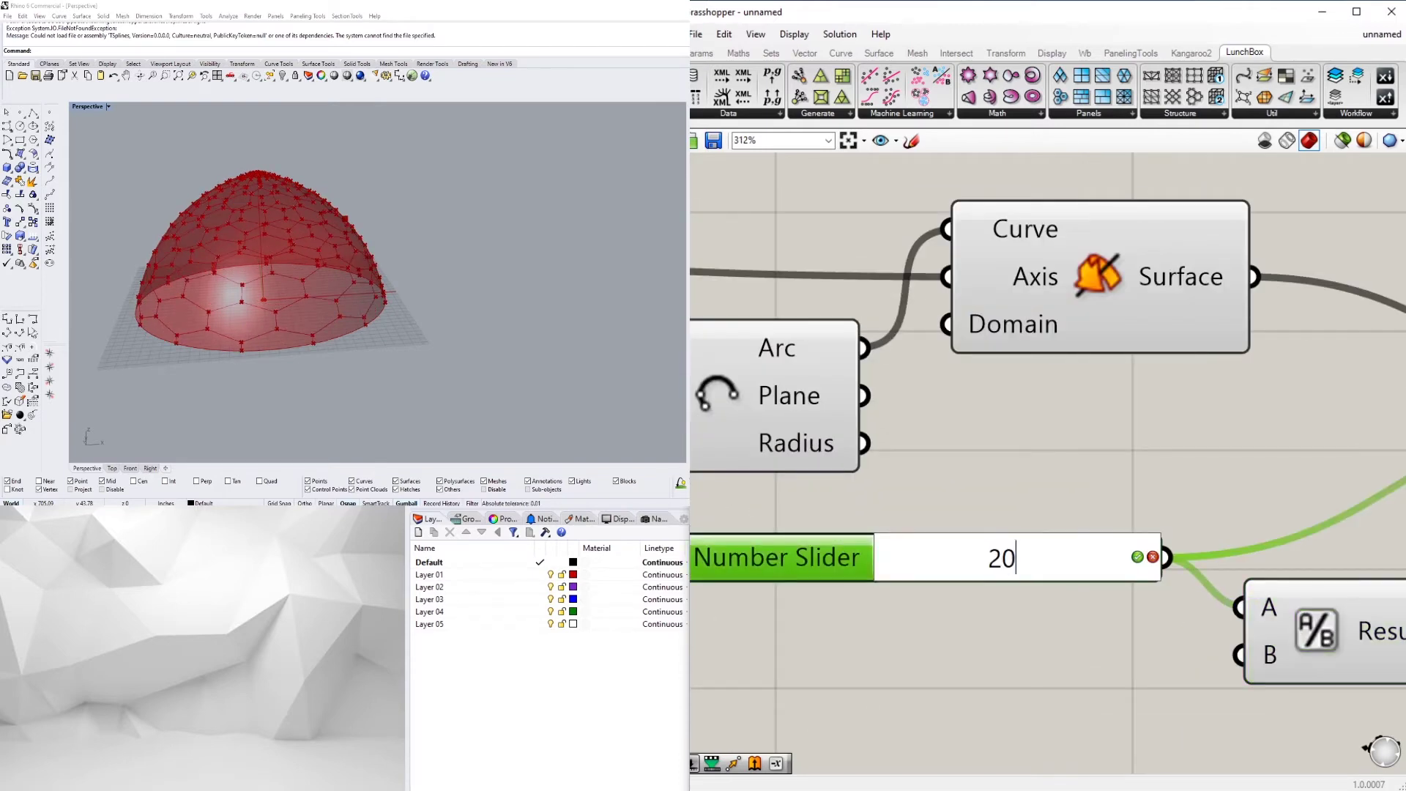
pyautogui.press('Return')
pyautogui.moveTo(581, 289); pyautogui.dragTo(440, 231, button='right')
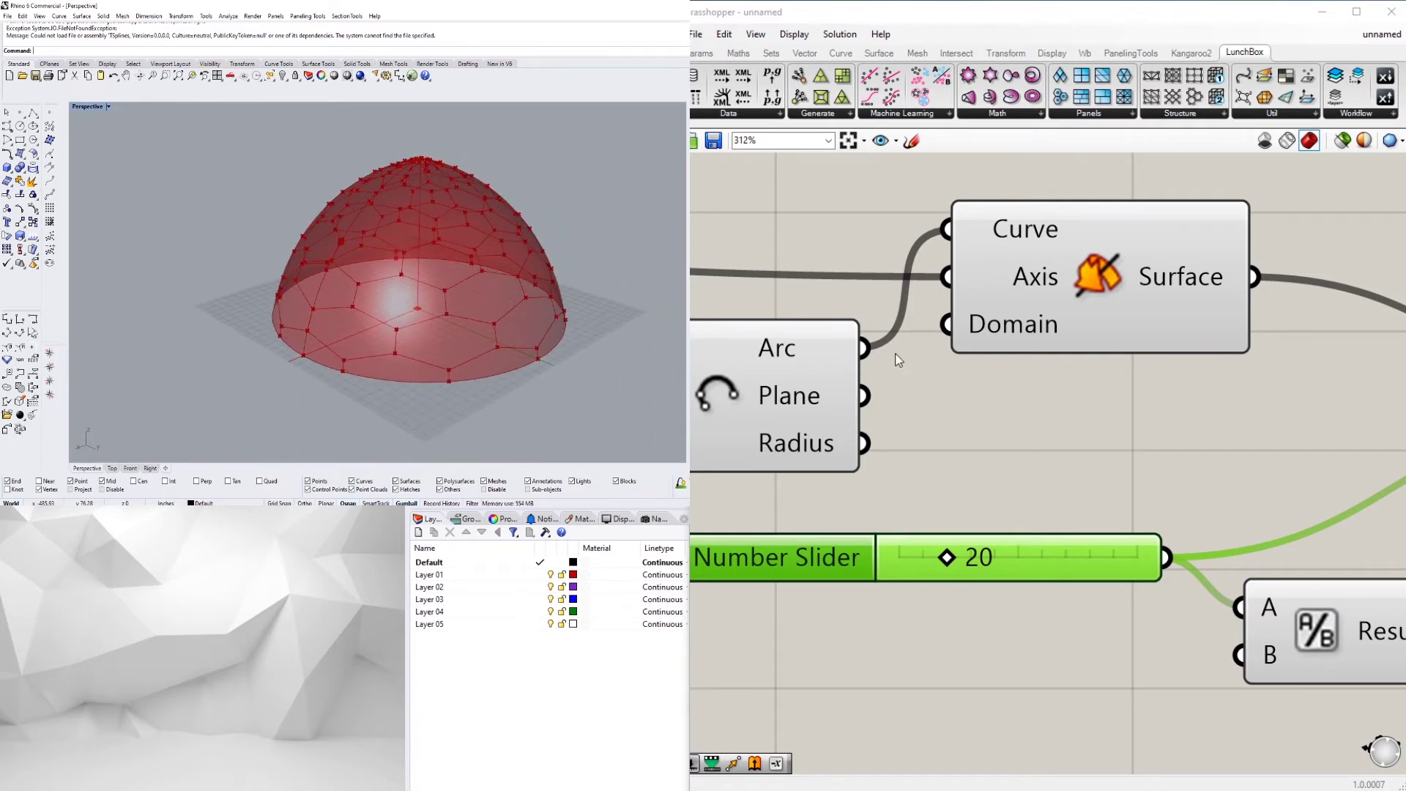
pyautogui.scroll(-3, 895, 359)
pyautogui.moveTo(1363, 449); pyautogui.dragTo(1246, 462, button='right')
pyautogui.click(1246, 461)
pyautogui.moveTo(1268, 559); pyautogui.dragTo(1009, 575, button='right')
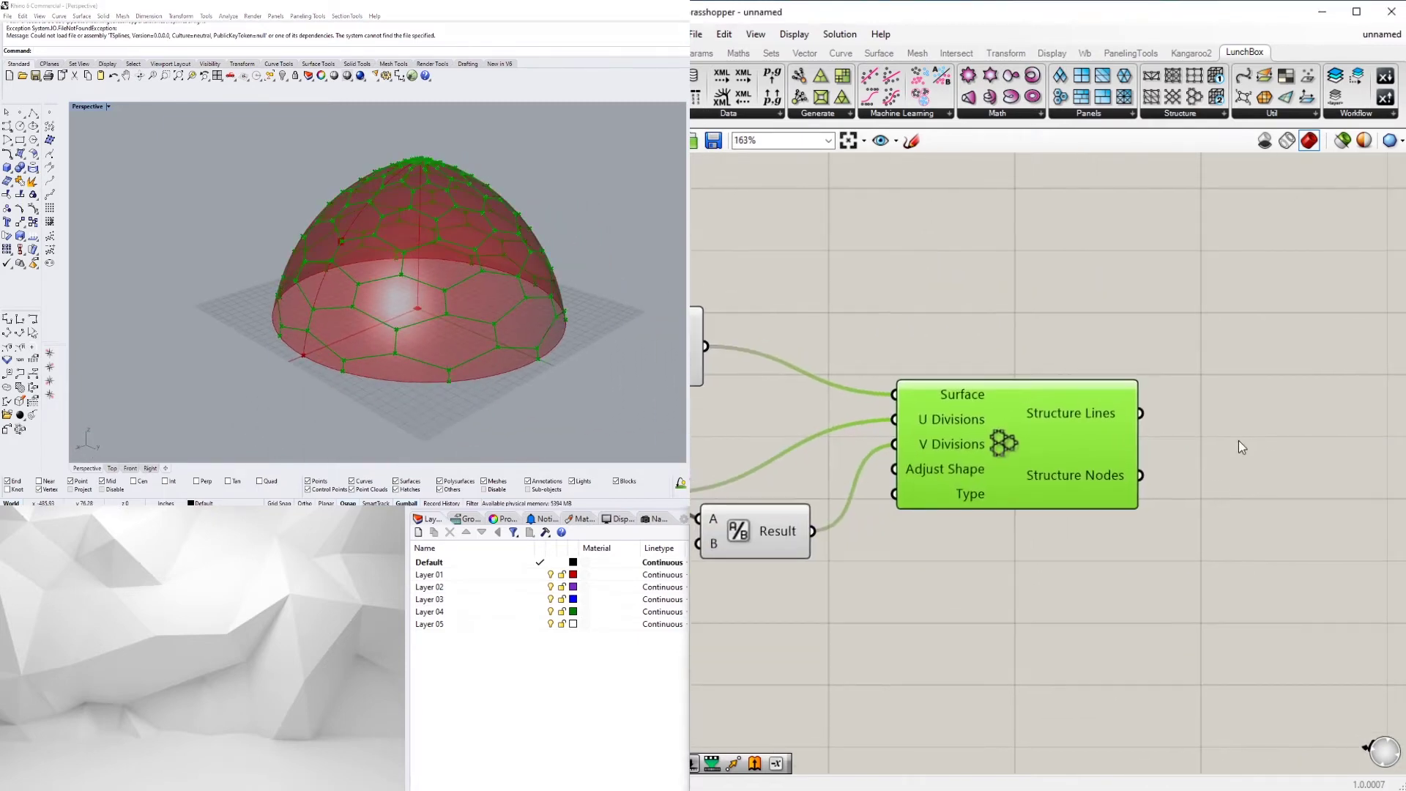
pyautogui.doubleClick(1242, 447)
pyautogui.write('PO')
pyautogui.press('Escape')
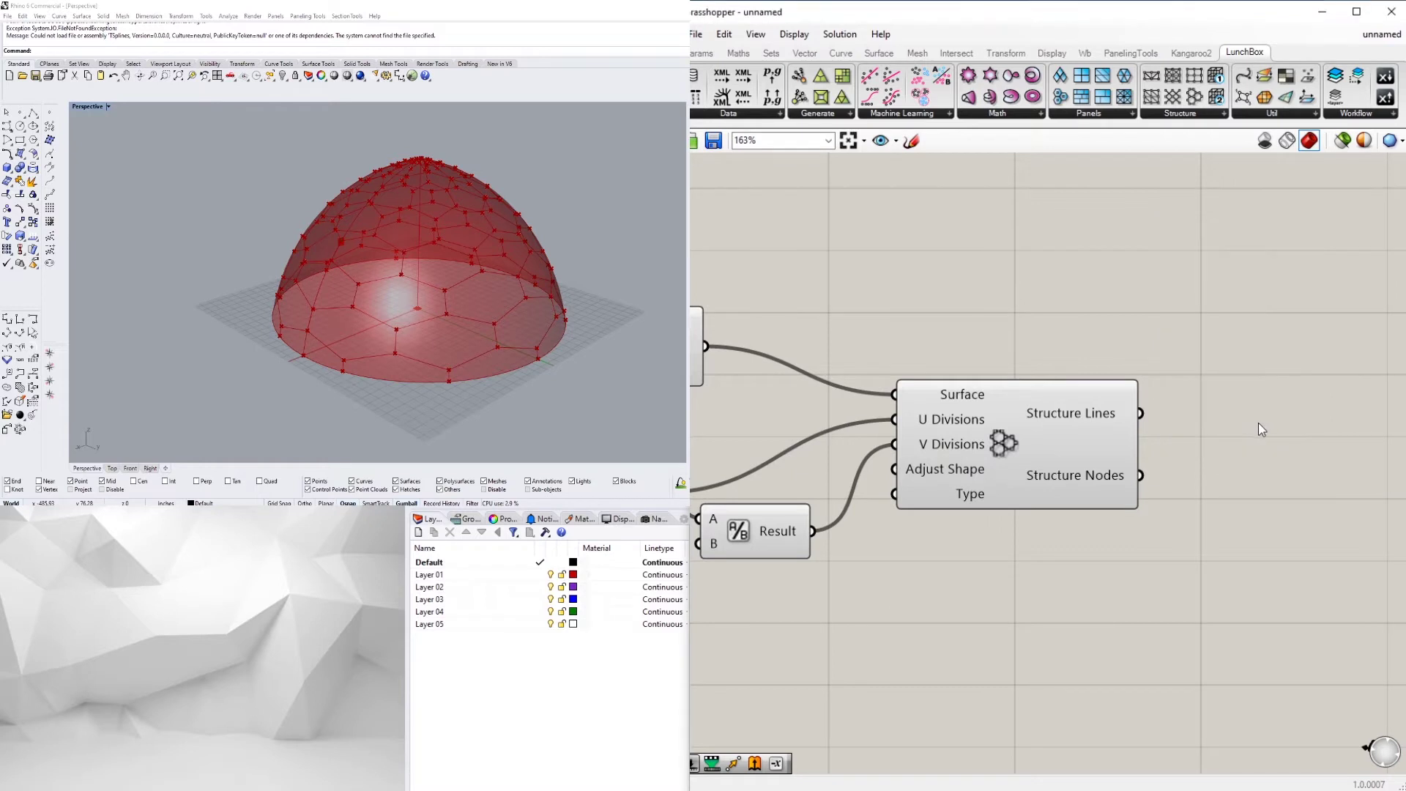
# Add a Pipe component with Round caps and feed the hexagonal structure's Structure Lines into its Curve input
pyautogui.doubleClick(1258, 423)
pyautogui.write('PI')
pyautogui.click(1244, 386)
pyautogui.rightClick(1213, 457)
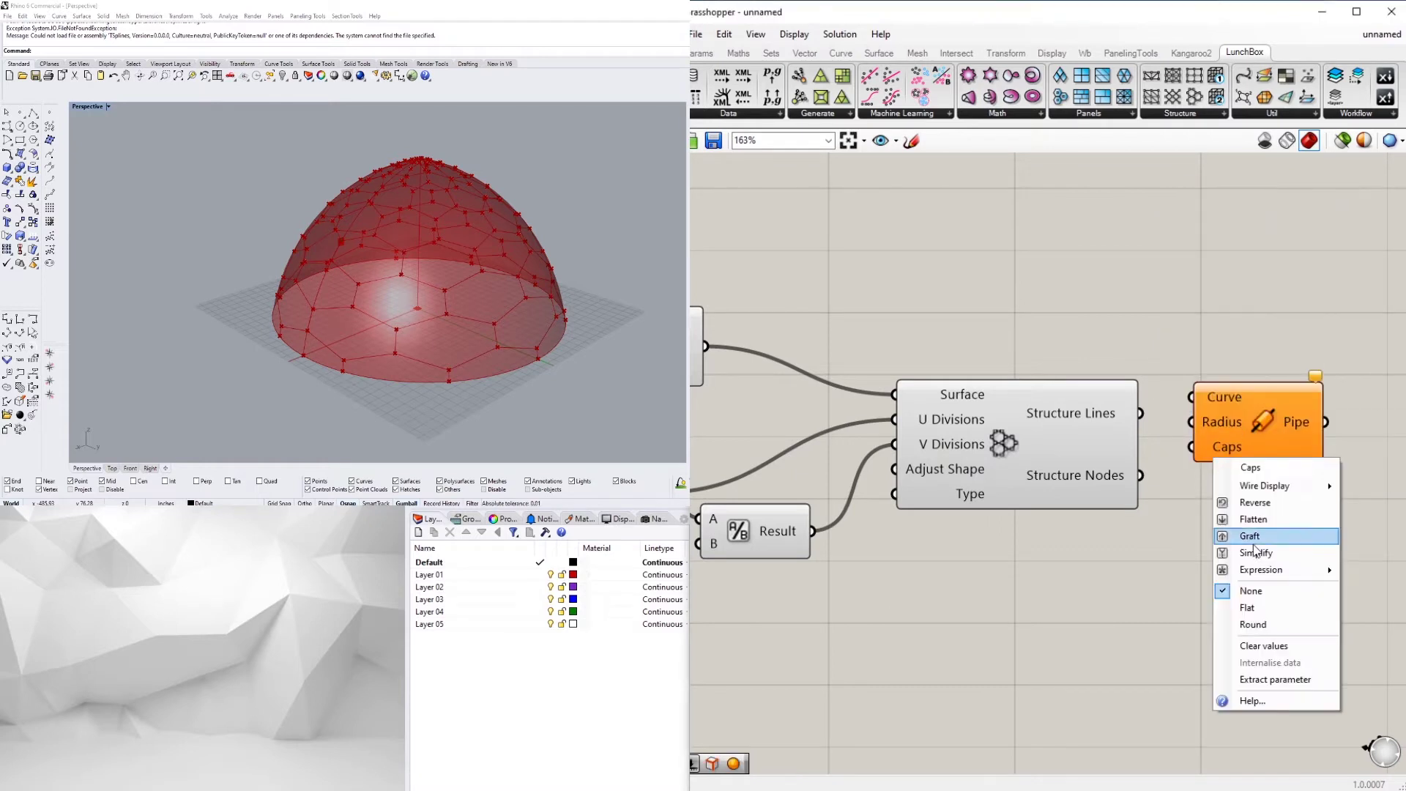
pyautogui.click(1262, 624)
pyautogui.moveTo(1143, 412); pyautogui.dragTo(1194, 396)
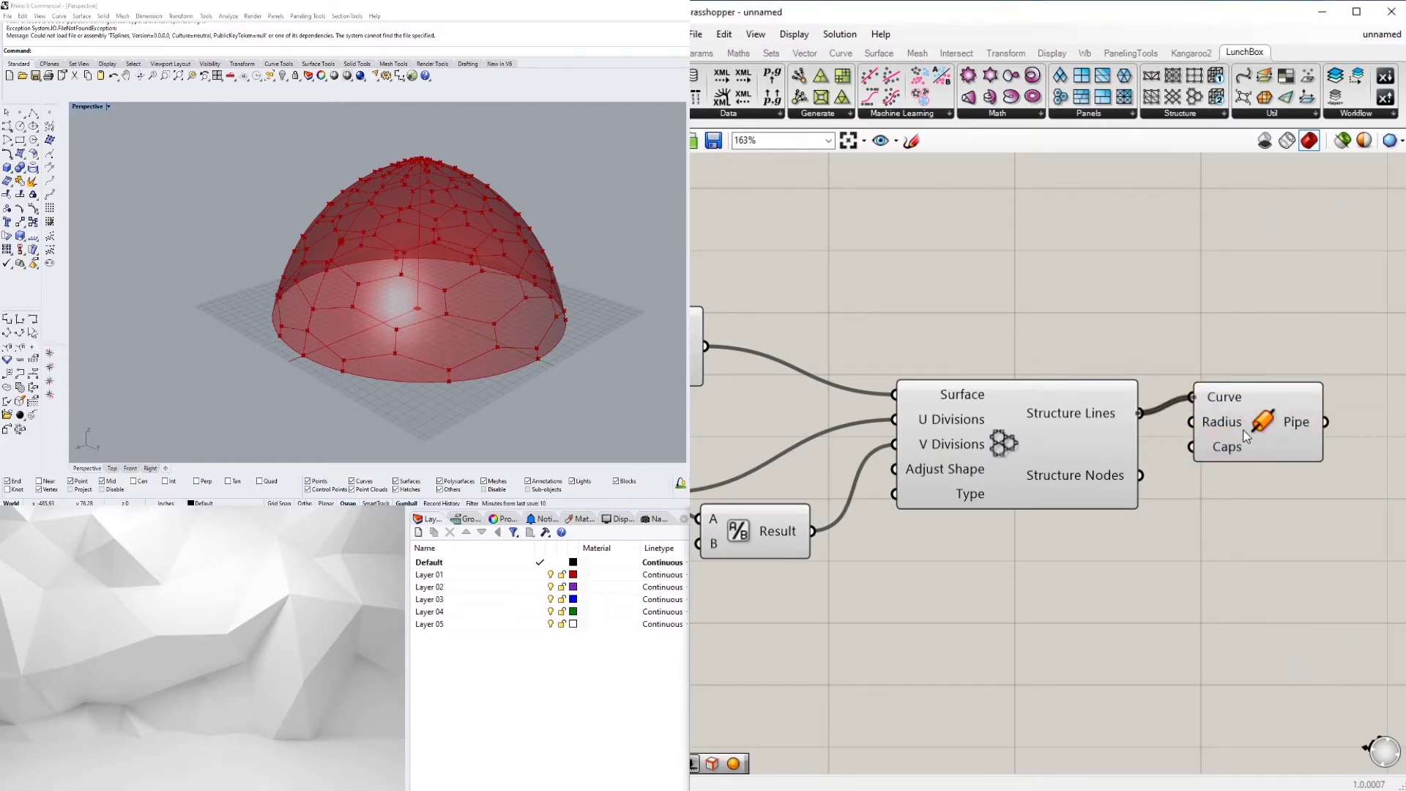
pyautogui.moveTo(1247, 436); pyautogui.dragTo(1259, 452)
pyautogui.scroll(10, 453, 347)
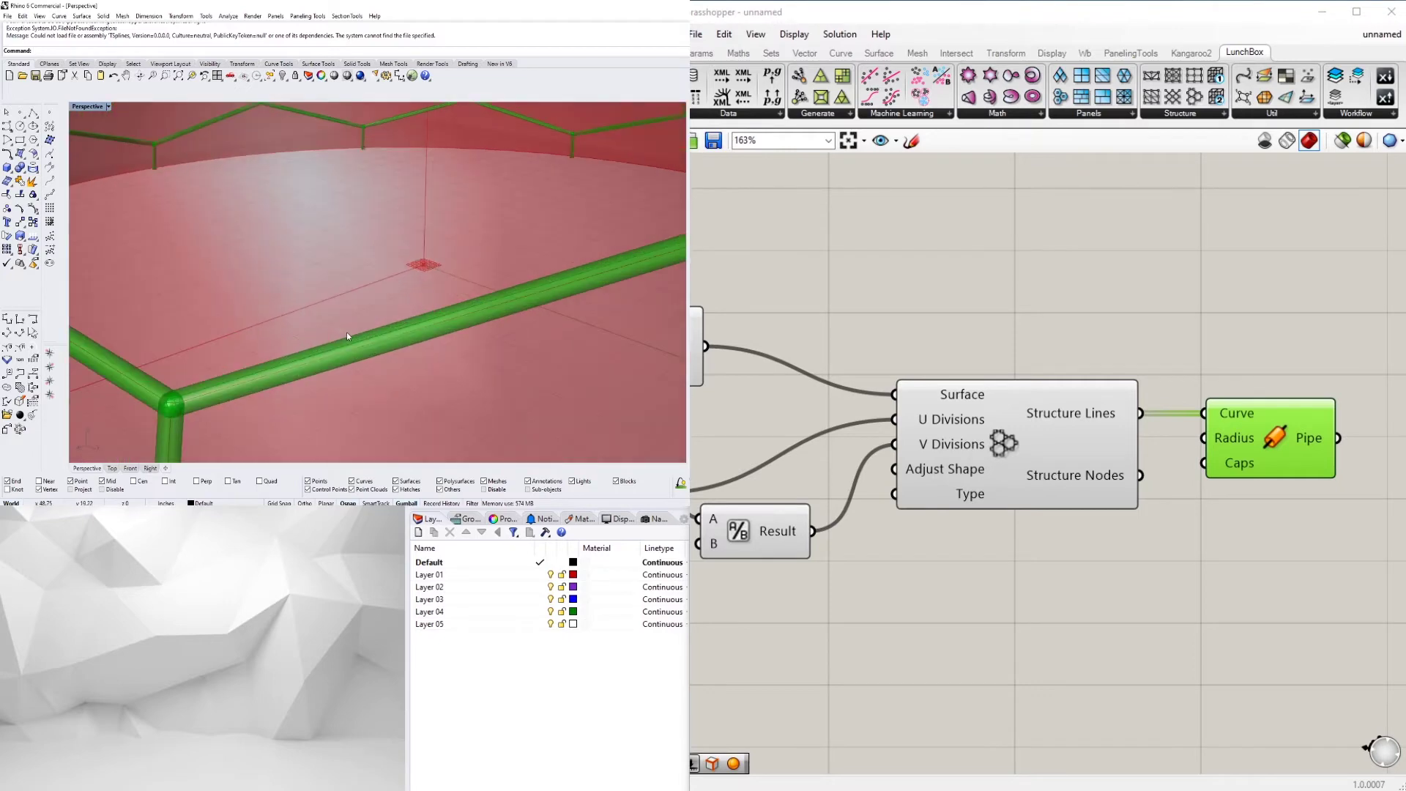
# Turn off the preview of the hexagonal structure component and of the Revolution surface
pyautogui.rightClick(1013, 459)
pyautogui.click(1033, 471)
pyautogui.scroll(-10, 454, 292)
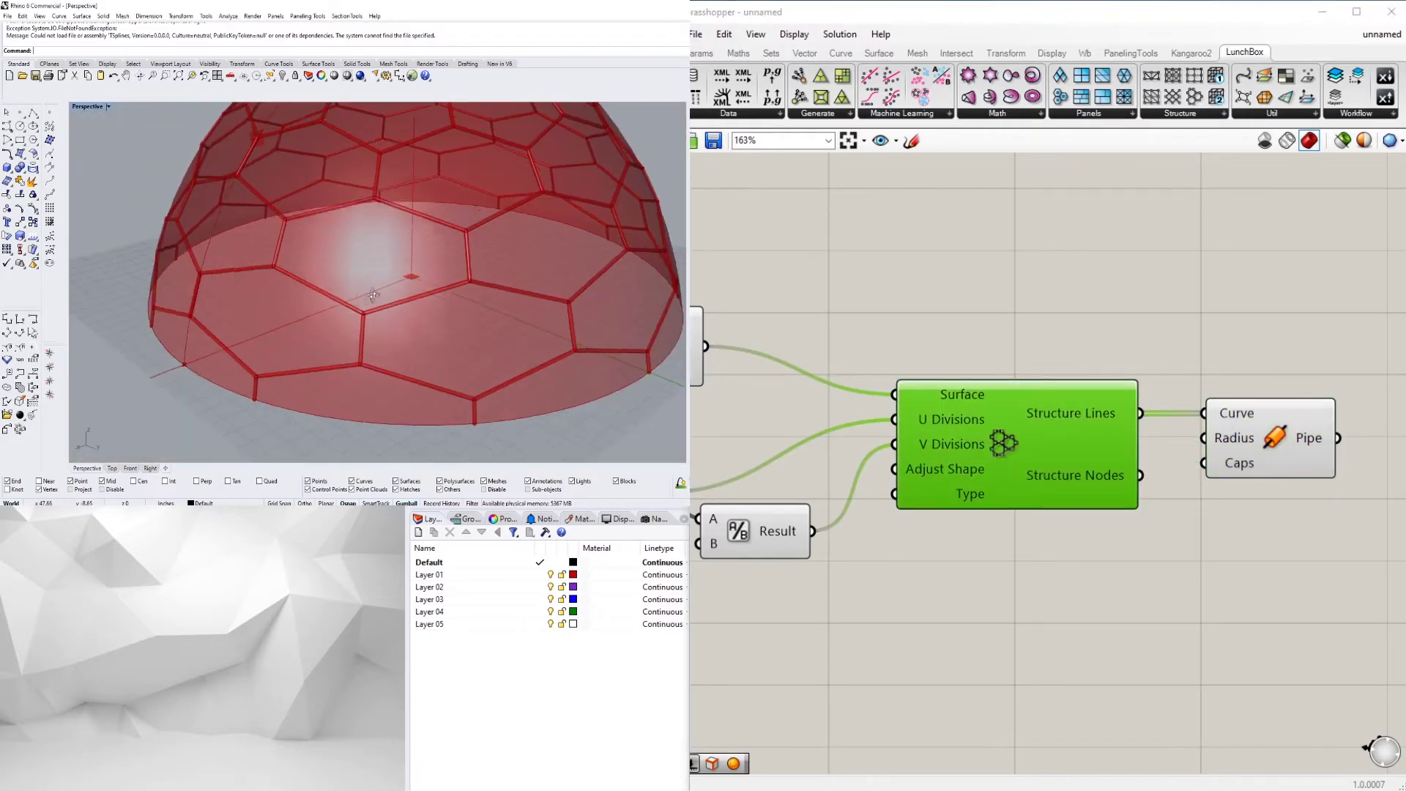
pyautogui.moveTo(454, 292); pyautogui.dragTo(533, 283, button='right')
pyautogui.scroll(-2, 709, 408)
pyautogui.moveTo(709, 408); pyautogui.dragTo(1172, 389, button='right')
pyautogui.click(940, 341)
pyautogui.rightClick(940, 341)
pyautogui.click(952, 369)
pyautogui.scroll(-3, 951, 360)
pyautogui.scroll(-1, 1062, 505)
# Turn off the preview of the remaining upstream components that construct the base circle and the arc profile
pyautogui.moveTo(1086, 526); pyautogui.dragTo(705, 297)
pyautogui.scroll(-1, 769, 309)
pyautogui.middleClick(788, 308)
pyautogui.click(828, 273)
pyautogui.click(1022, 276)
pyautogui.moveTo(701, 378); pyautogui.dragTo(1224, 321, button='right')
pyautogui.scroll(-1, 1224, 320)
pyautogui.moveTo(1293, 415); pyautogui.dragTo(1062, 262)
pyautogui.middleClick(1064, 263)
pyautogui.click(1094, 234)
pyautogui.scroll(5, 1115, 261)
pyautogui.click(1114, 261)
# Look over the definition's component chain from the radius slider to the Pipe
pyautogui.moveTo(791, 512); pyautogui.dragTo(945, 516, button='right')
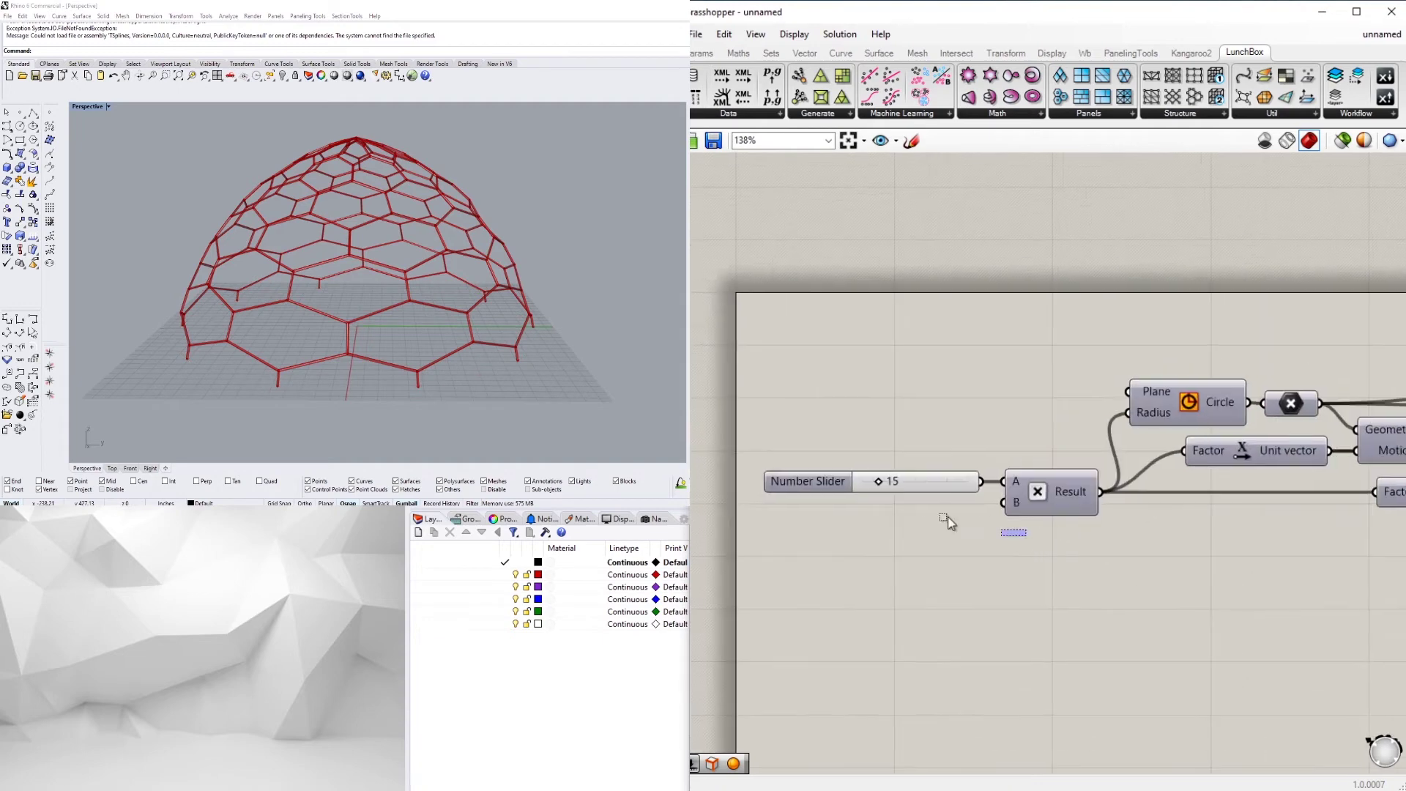
pyautogui.moveTo(948, 521); pyautogui.dragTo(1010, 489)
pyautogui.click(1055, 410)
pyautogui.scroll(-5, 1055, 410)
pyautogui.moveTo(1380, 466); pyautogui.dragTo(1091, 443, button='right')
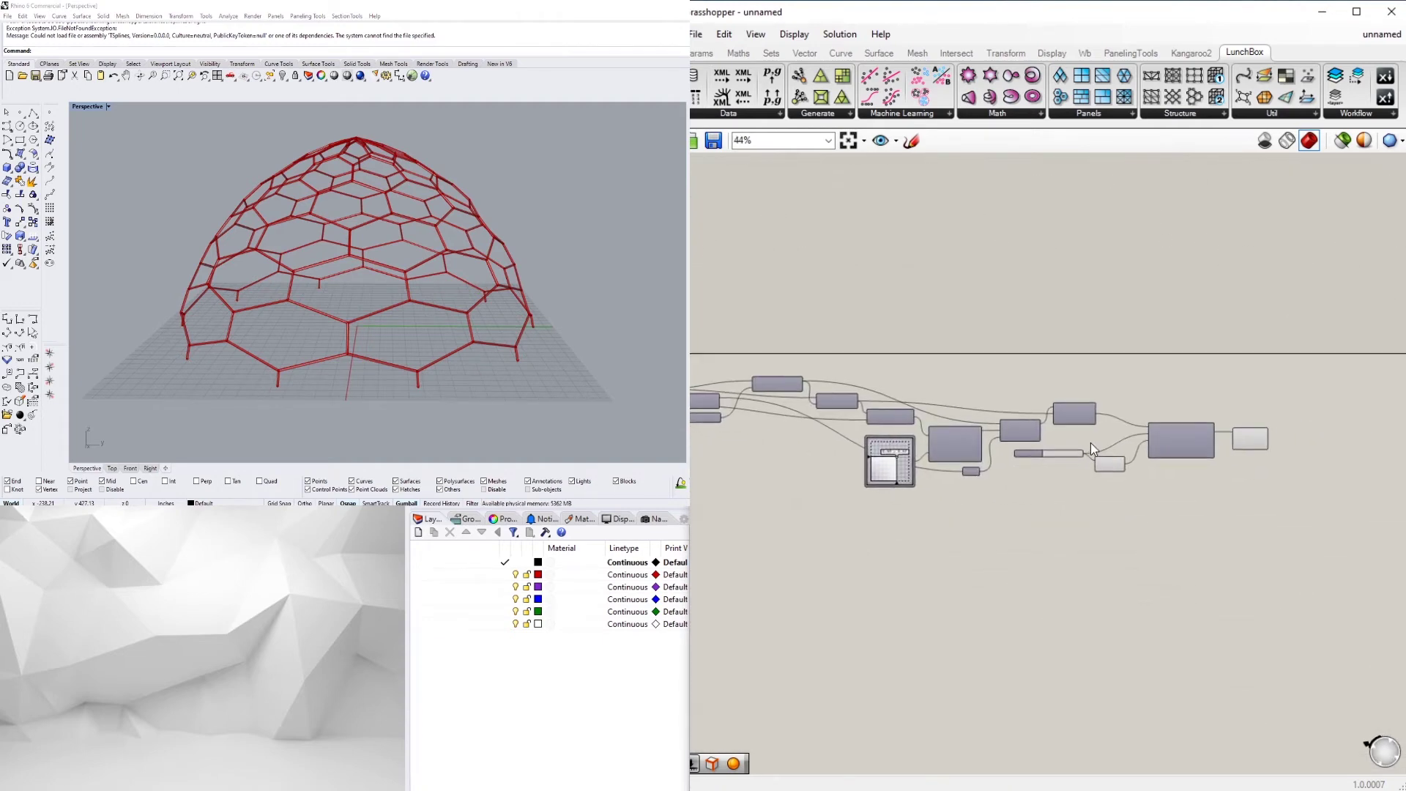
pyautogui.scroll(5, 1041, 493)
pyautogui.moveTo(1040, 493); pyautogui.dragTo(1318, 432, button='right')
pyautogui.scroll(-3, 1318, 432)
pyautogui.moveTo(860, 332); pyautogui.dragTo(889, 367, button='right')
pyautogui.scroll(2, 960, 316)
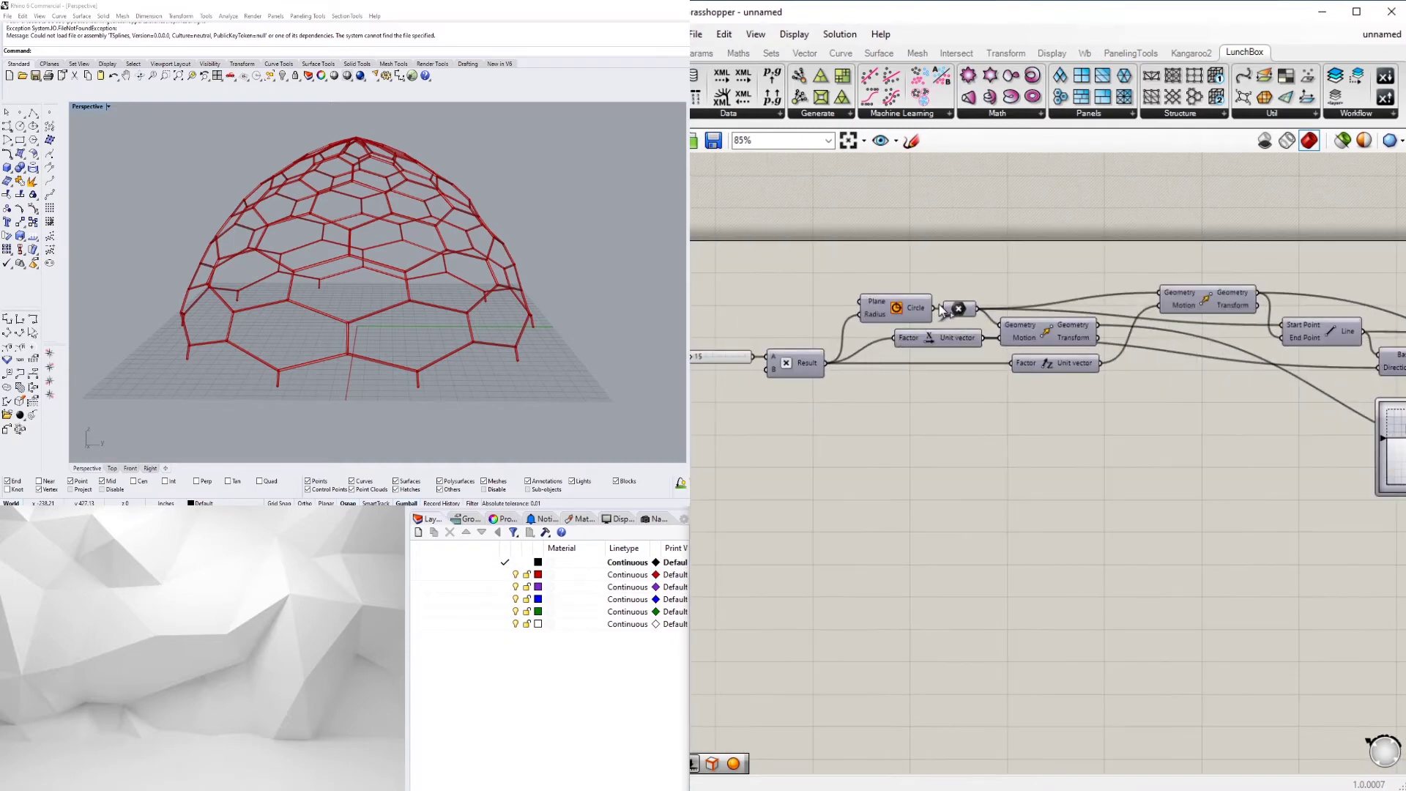
# Feed the base circle curve into the Pipe's Curve input alongside the Structure Lines, and reposition the Pipe and Revolution components
pyautogui.scroll(-7, 978, 353)
pyautogui.keyDown('shift'); pyautogui.moveTo(941, 308); pyautogui.dragTo(1179, 353); pyautogui.keyUp('shift')
pyautogui.scroll(9, 1246, 355)
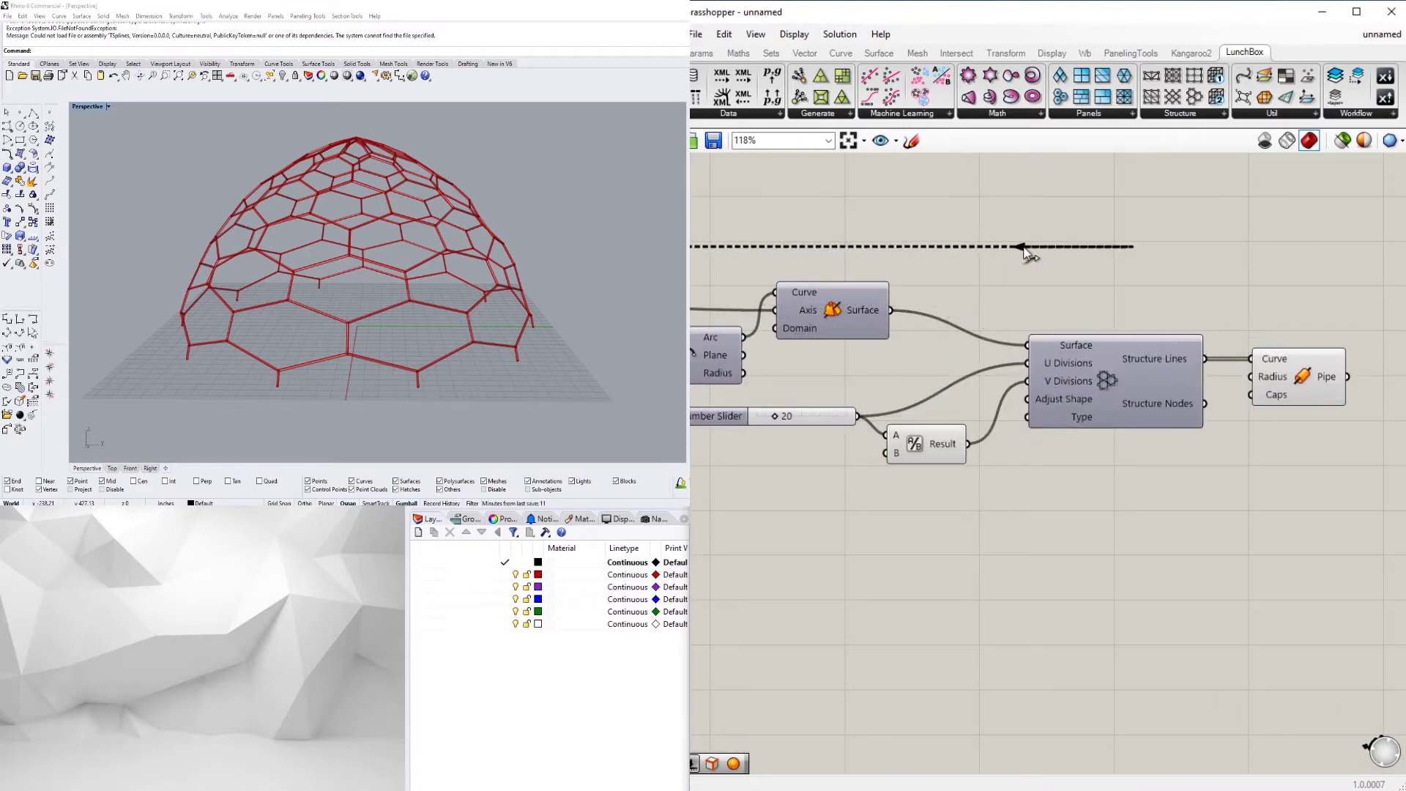
pyautogui.scroll(-3, 1025, 252)
pyautogui.scroll(3, 1053, 271)
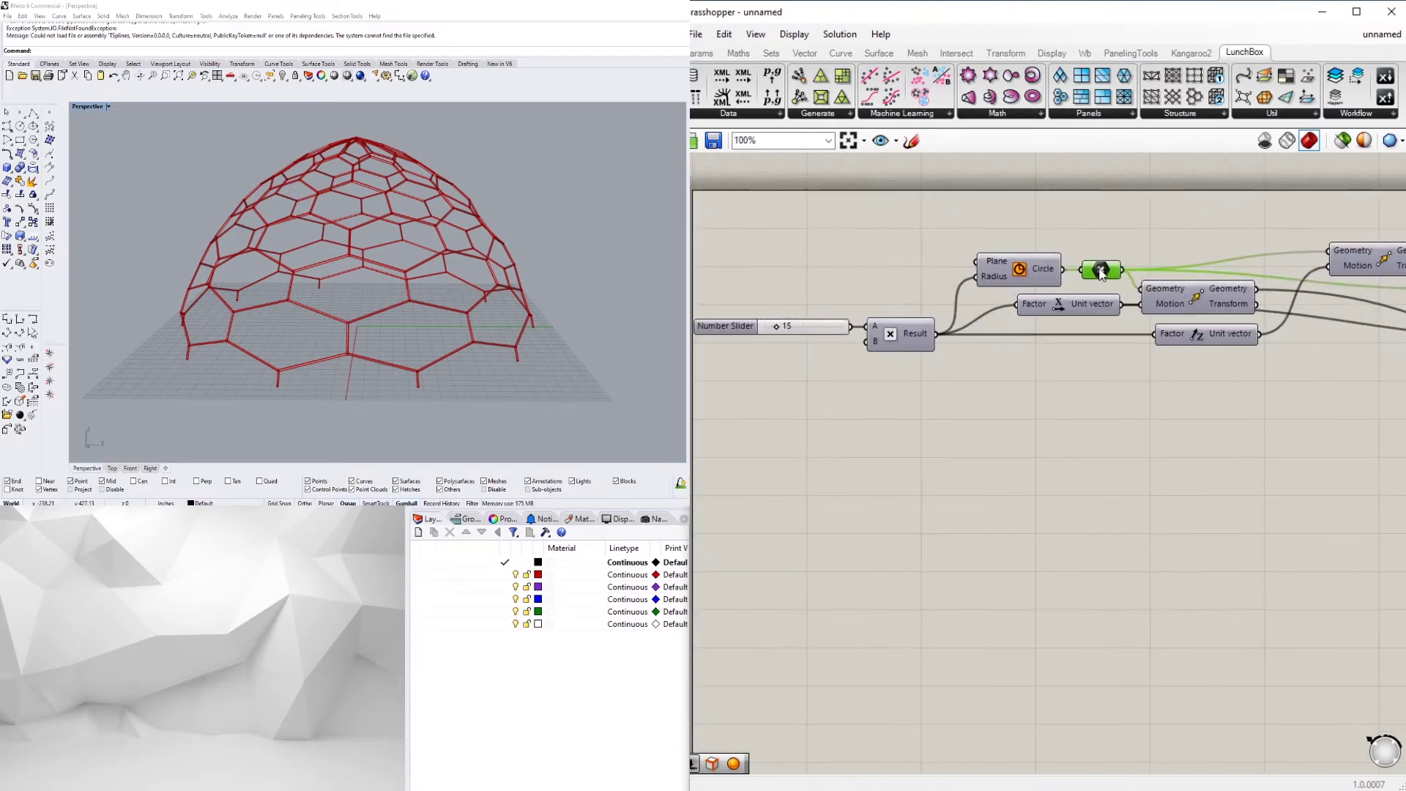
pyautogui.scroll(-3, 1056, 300)
pyautogui.scroll(3, 1131, 304)
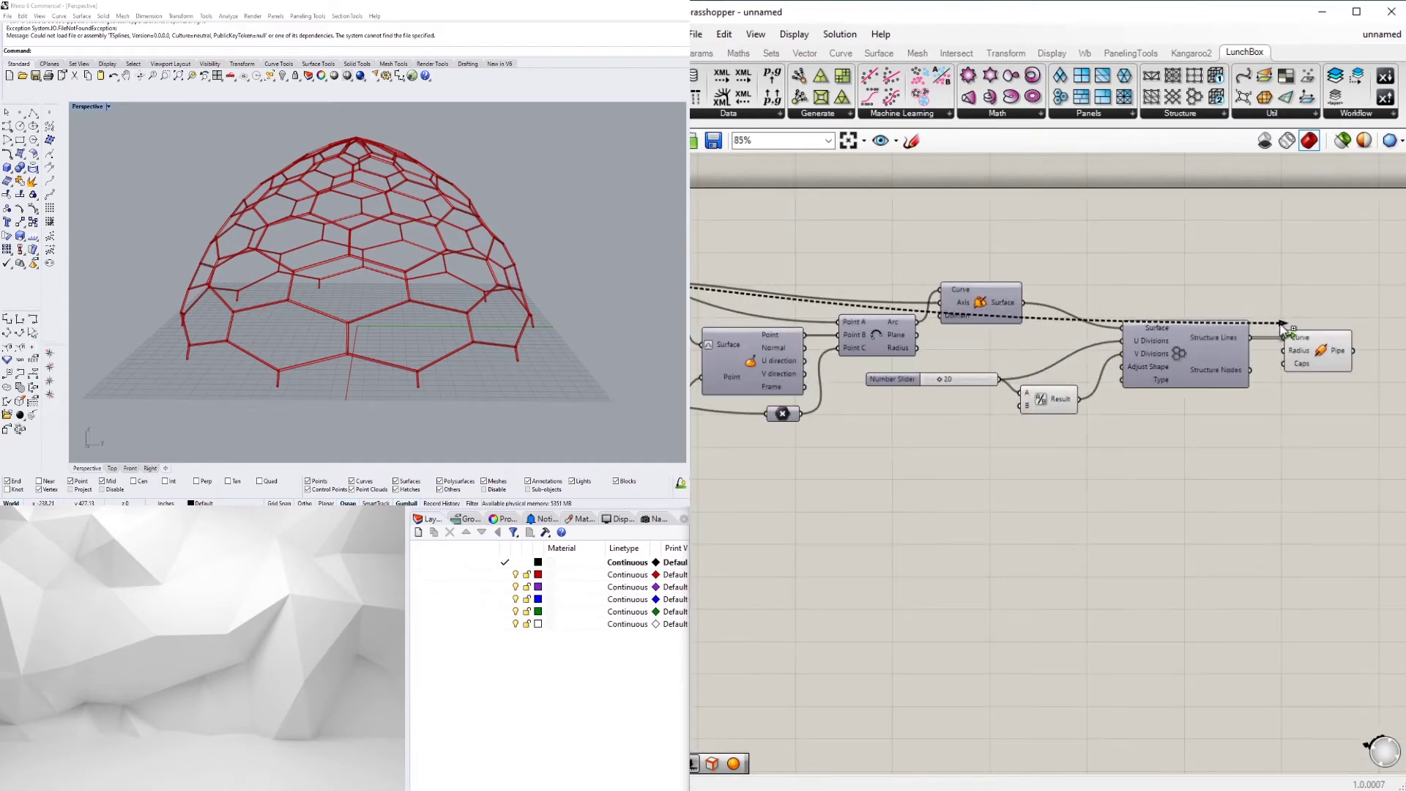
pyautogui.moveTo(1323, 355); pyautogui.dragTo(1313, 325)
pyautogui.moveTo(1003, 271); pyautogui.dragTo(1014, 269)
pyautogui.click(1036, 236)
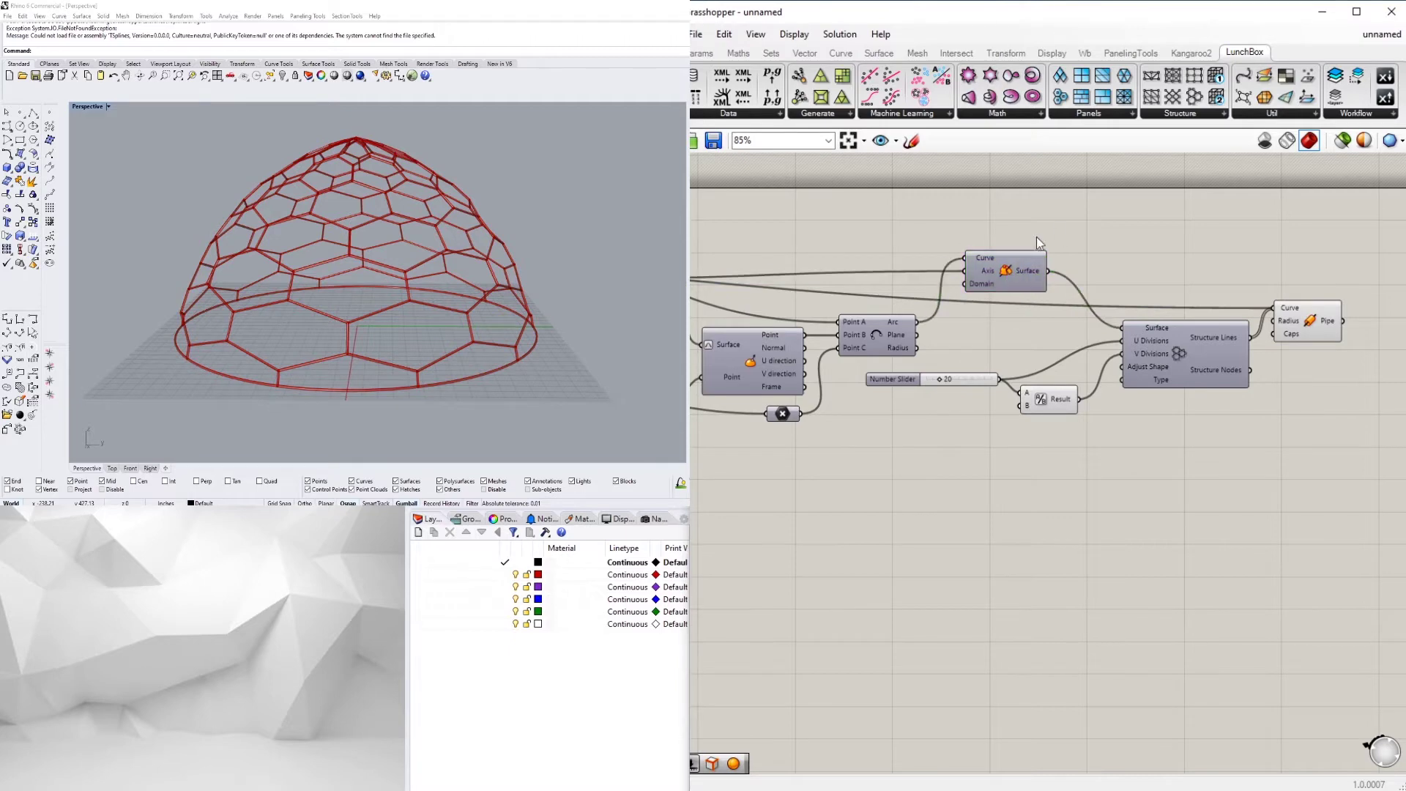
# Check the Extrusion surface against the dome by switching its preview on and off again
pyautogui.moveTo(506, 315); pyautogui.dragTo(520, 344, button='right')
pyautogui.scroll(-2, 1010, 520)
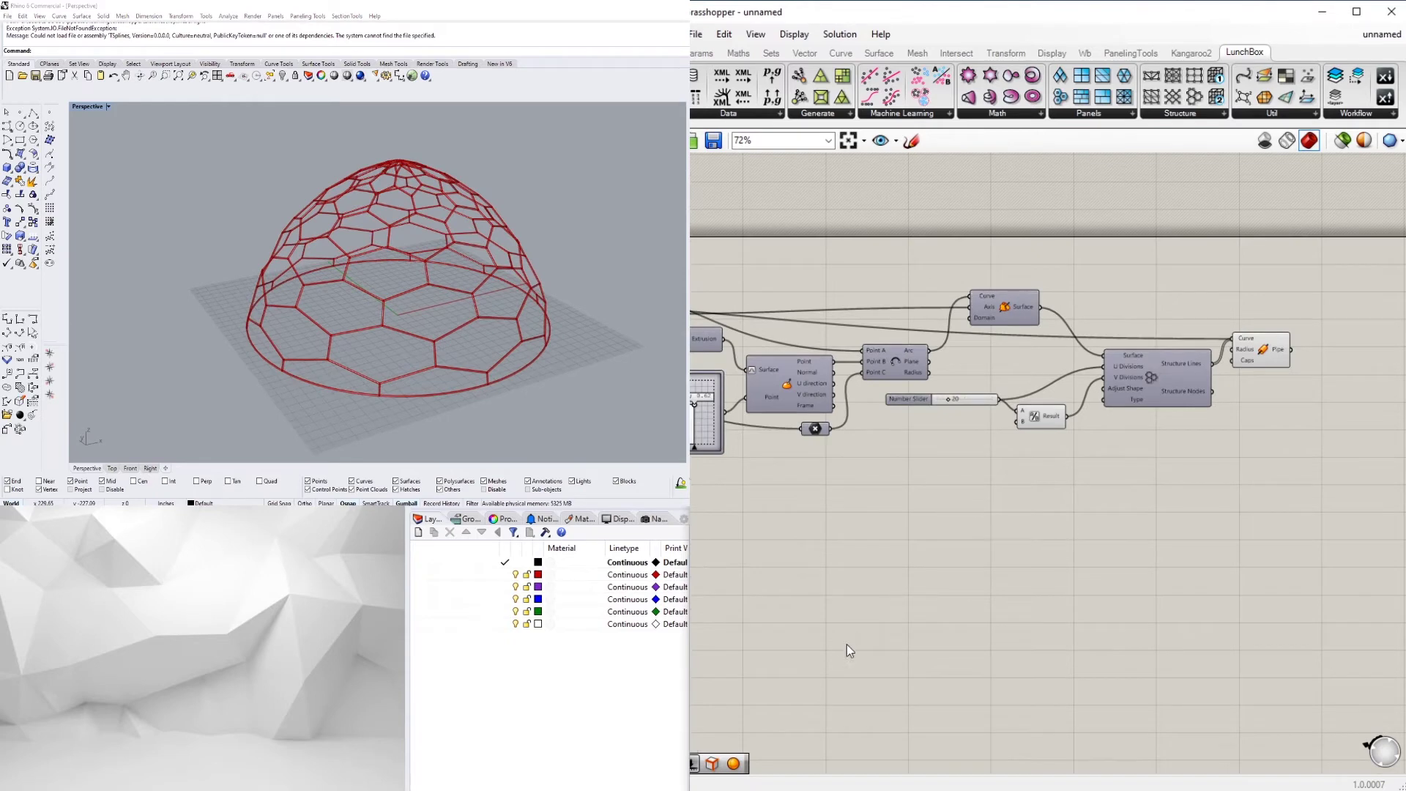
pyautogui.scroll(-5, 847, 645)
pyautogui.scroll(5, 1139, 359)
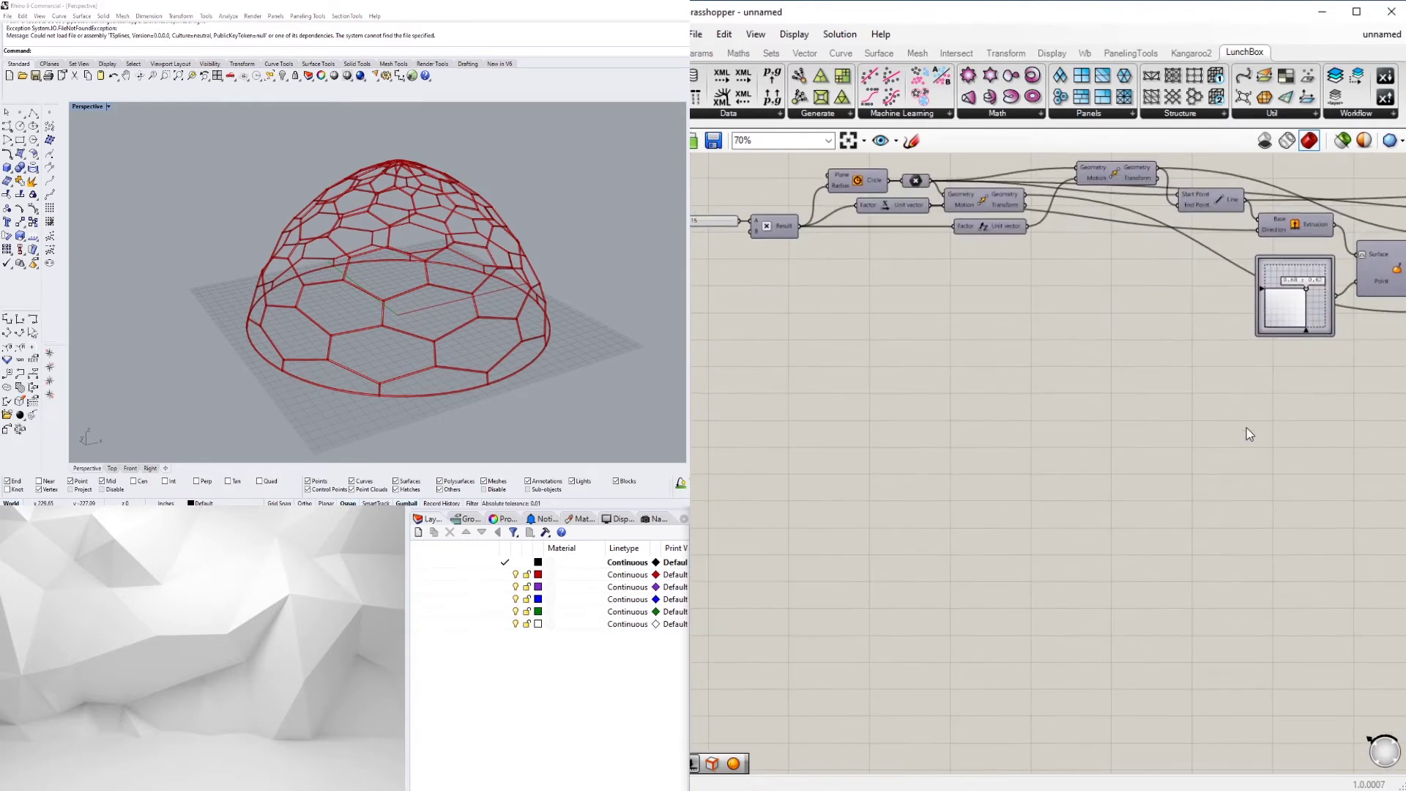
pyautogui.scroll(-1, 1119, 489)
pyautogui.scroll(3, 1145, 457)
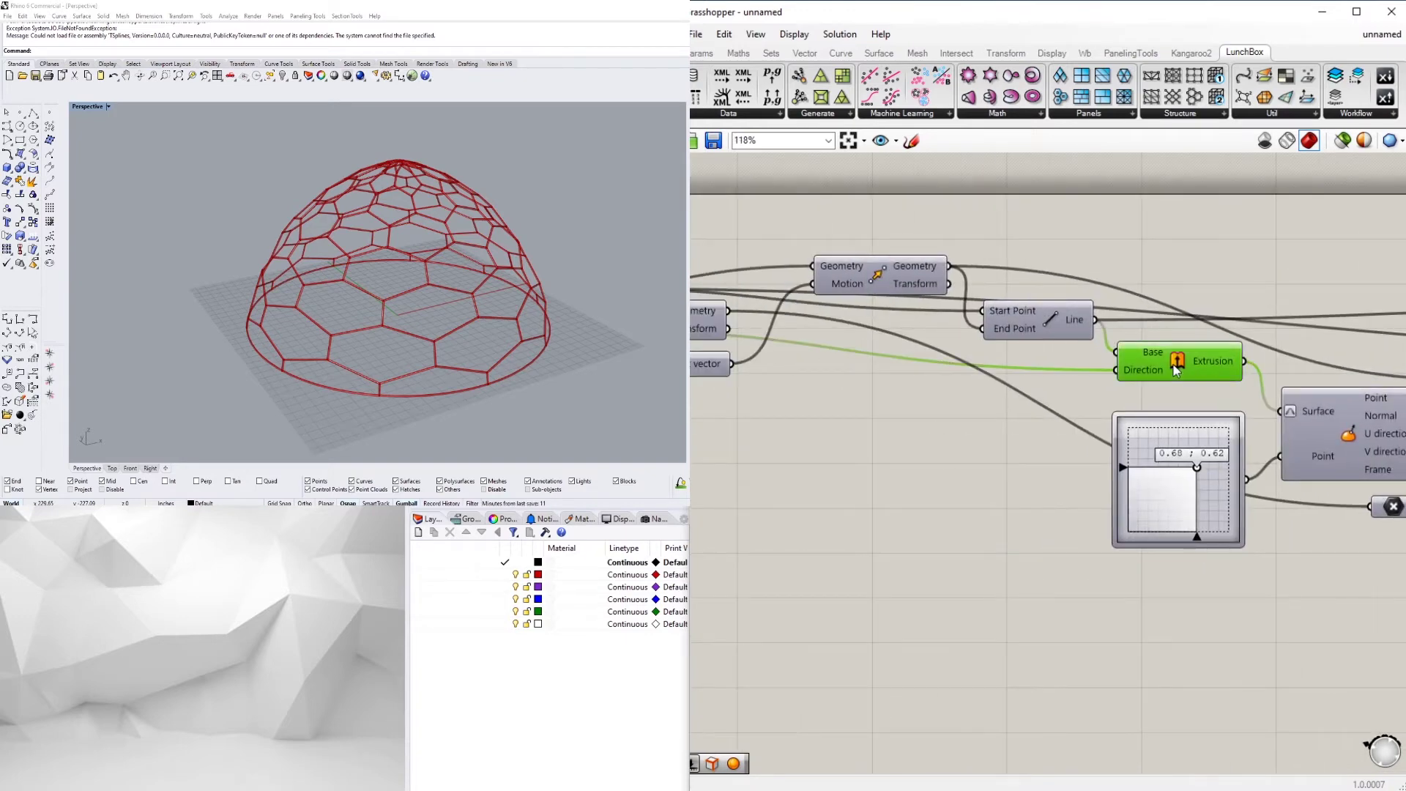
pyautogui.scroll(4, 1172, 344)
pyautogui.scroll(1, 1166, 353)
pyautogui.click(1132, 389)
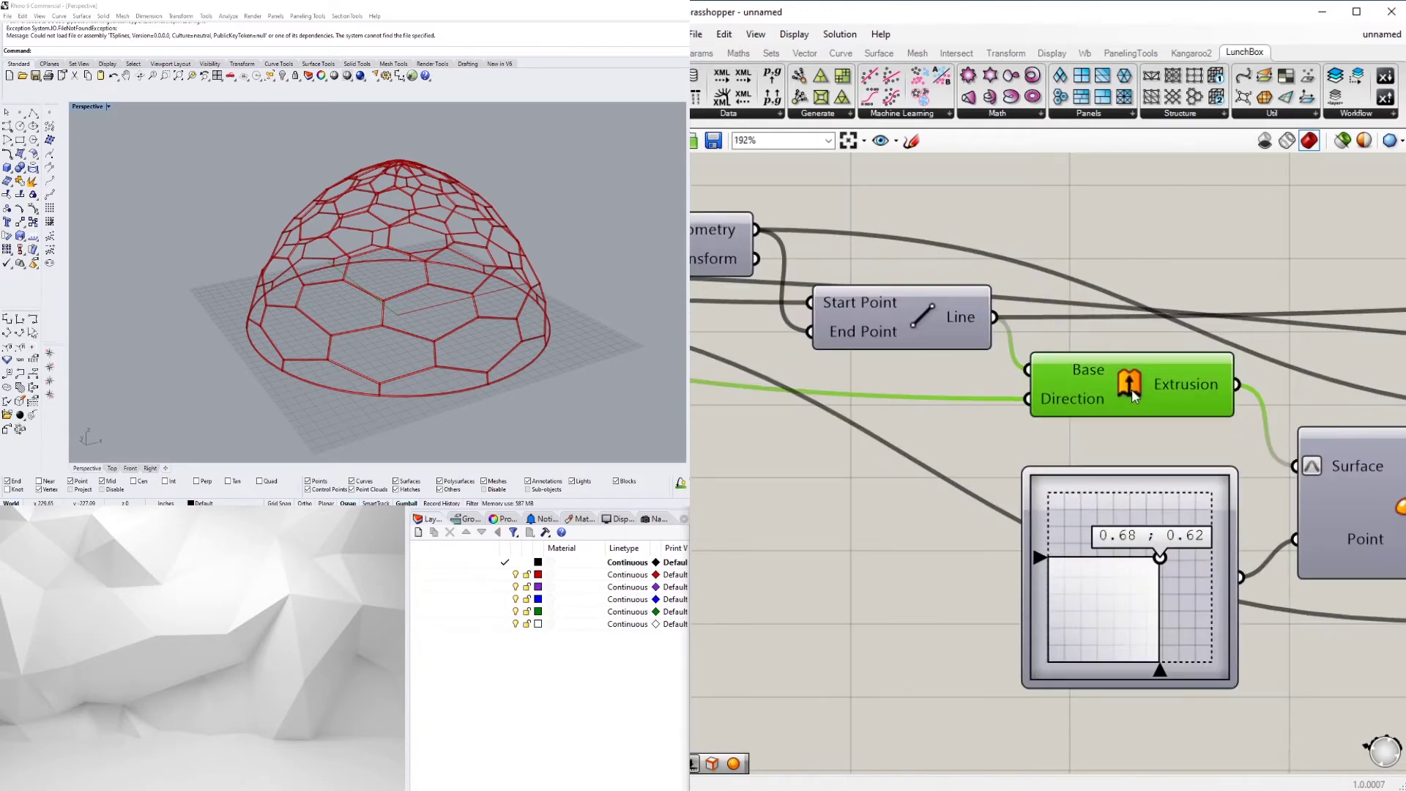
pyautogui.scroll(-2, 1132, 393)
pyautogui.rightClick(1156, 382)
pyautogui.click(1167, 405)
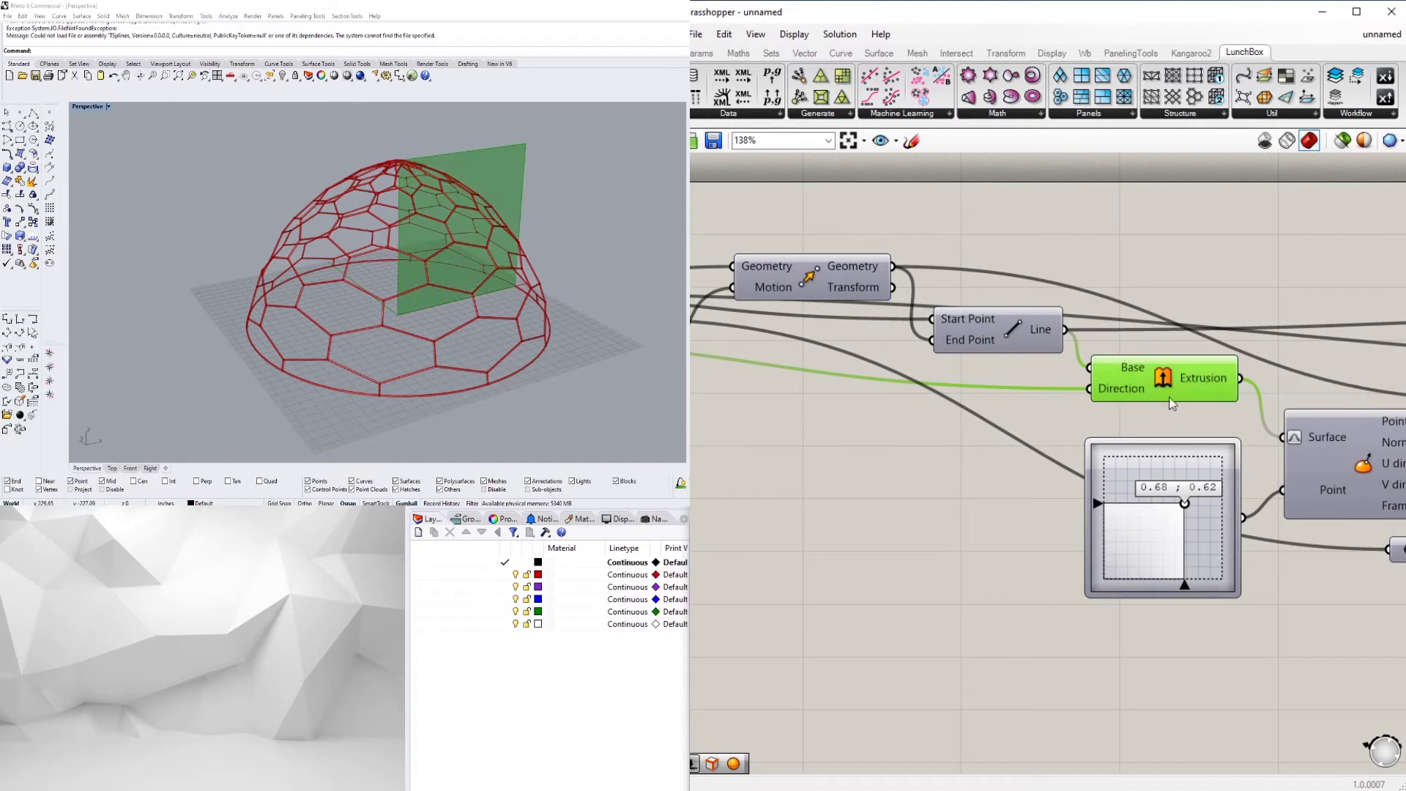
pyautogui.rightClick(1180, 378)
pyautogui.click(1161, 379)
pyautogui.rightClick(1162, 381)
pyautogui.click(1174, 406)
# Turn on the preview of the Revolution surface
pyautogui.scroll(-2, 1161, 382)
pyautogui.moveTo(699, 360); pyautogui.dragTo(991, 332, button='right')
pyautogui.scroll(-3, 992, 332)
pyautogui.moveTo(1391, 357); pyautogui.dragTo(1155, 383, button='right')
pyautogui.scroll(1, 1278, 348)
pyautogui.moveTo(1282, 343); pyautogui.dragTo(1059, 337, button='right')
pyautogui.click(1205, 342)
pyautogui.rightClick(1201, 343)
pyautogui.click(1235, 370)
# Add a Populate Geometry component and feed the Revolution's Surface into its Geometry input
pyautogui.doubleClick(1114, 321)
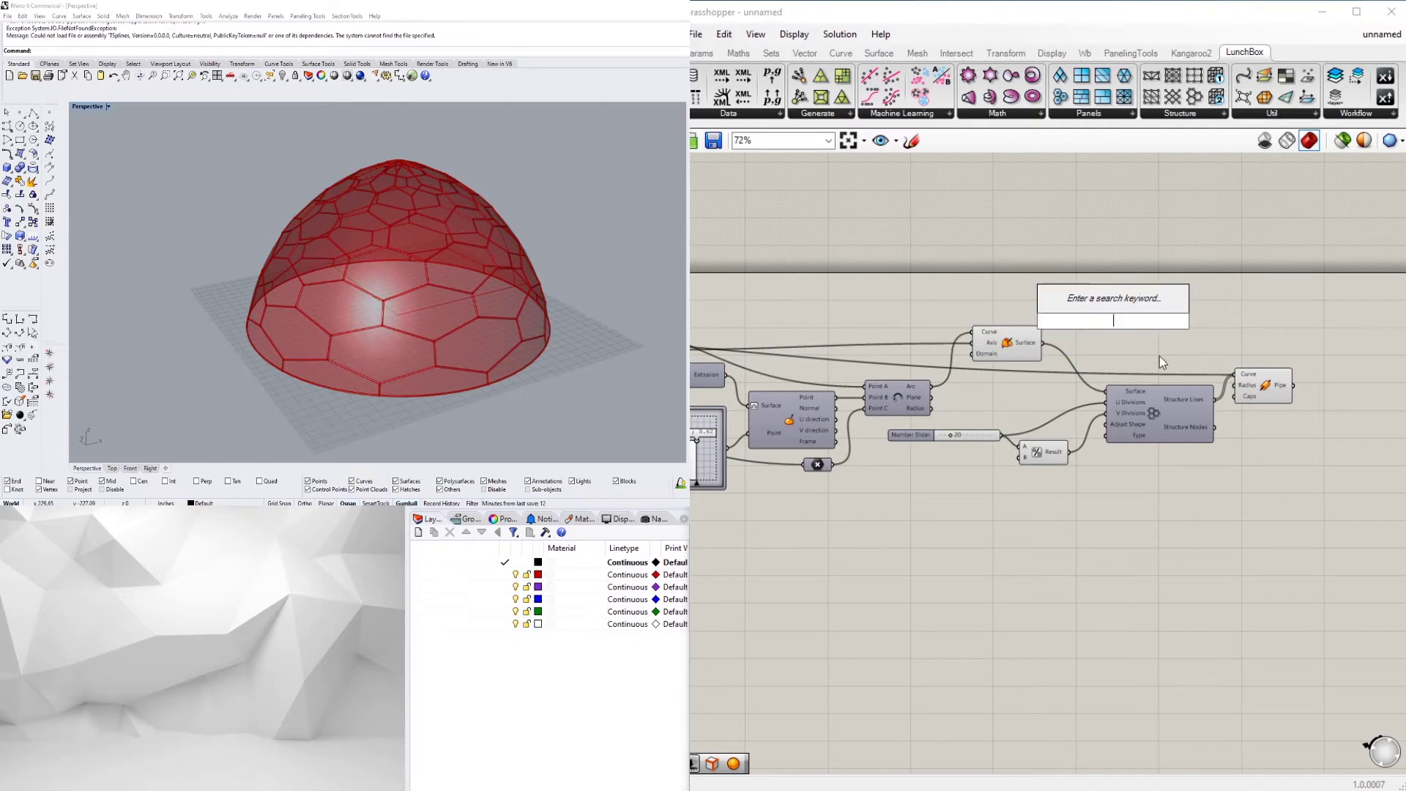
pyautogui.doubleClick(1137, 305)
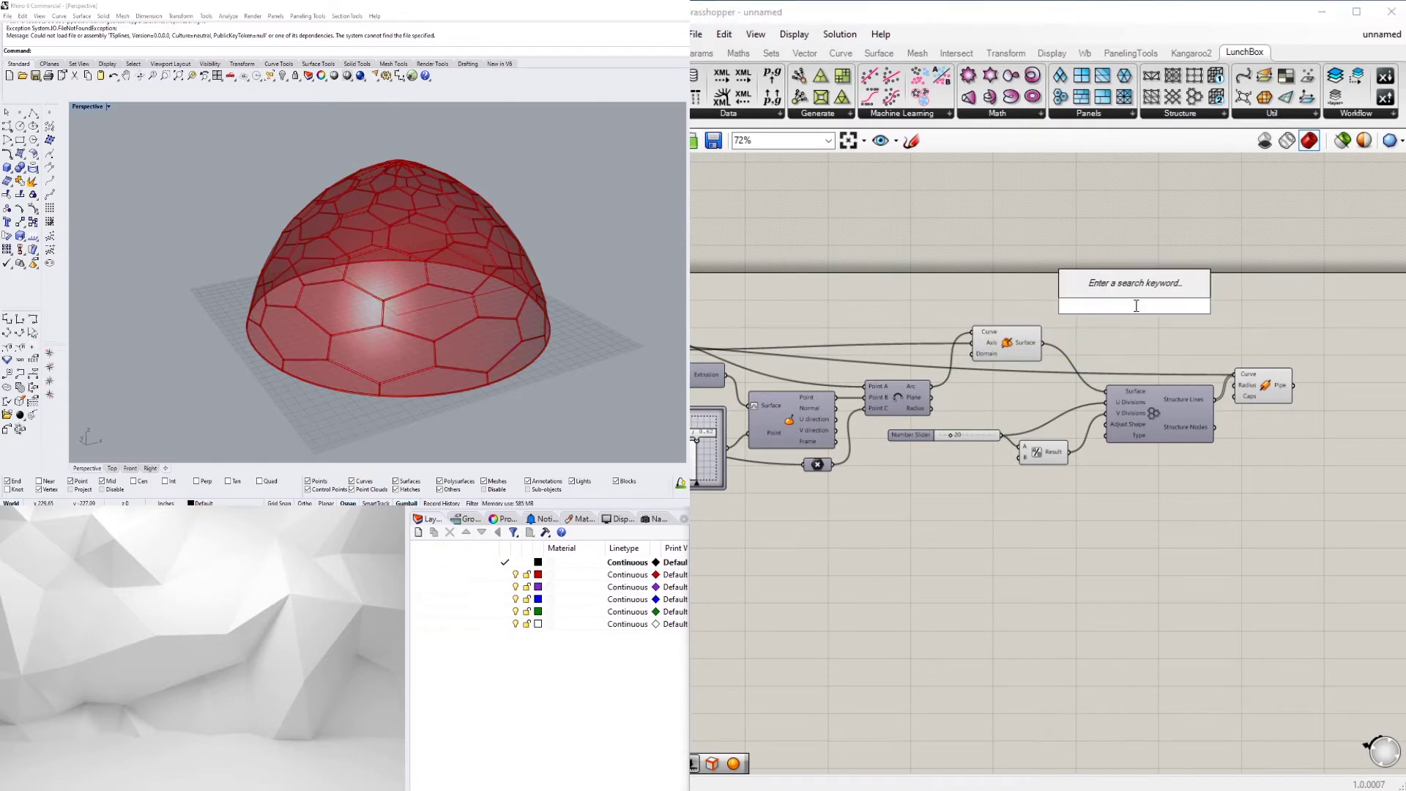
pyautogui.click(805, 53)
pyautogui.click(762, 113)
pyautogui.moveTo(790, 288); pyautogui.dragTo(1054, 332)
pyautogui.moveTo(1096, 344); pyautogui.dragTo(1279, 319)
pyautogui.moveTo(446, 309); pyautogui.dragTo(399, 293, button='right')
# Try a Voronoi component with the Population points as its Points input, and delete it
pyautogui.click(917, 53)
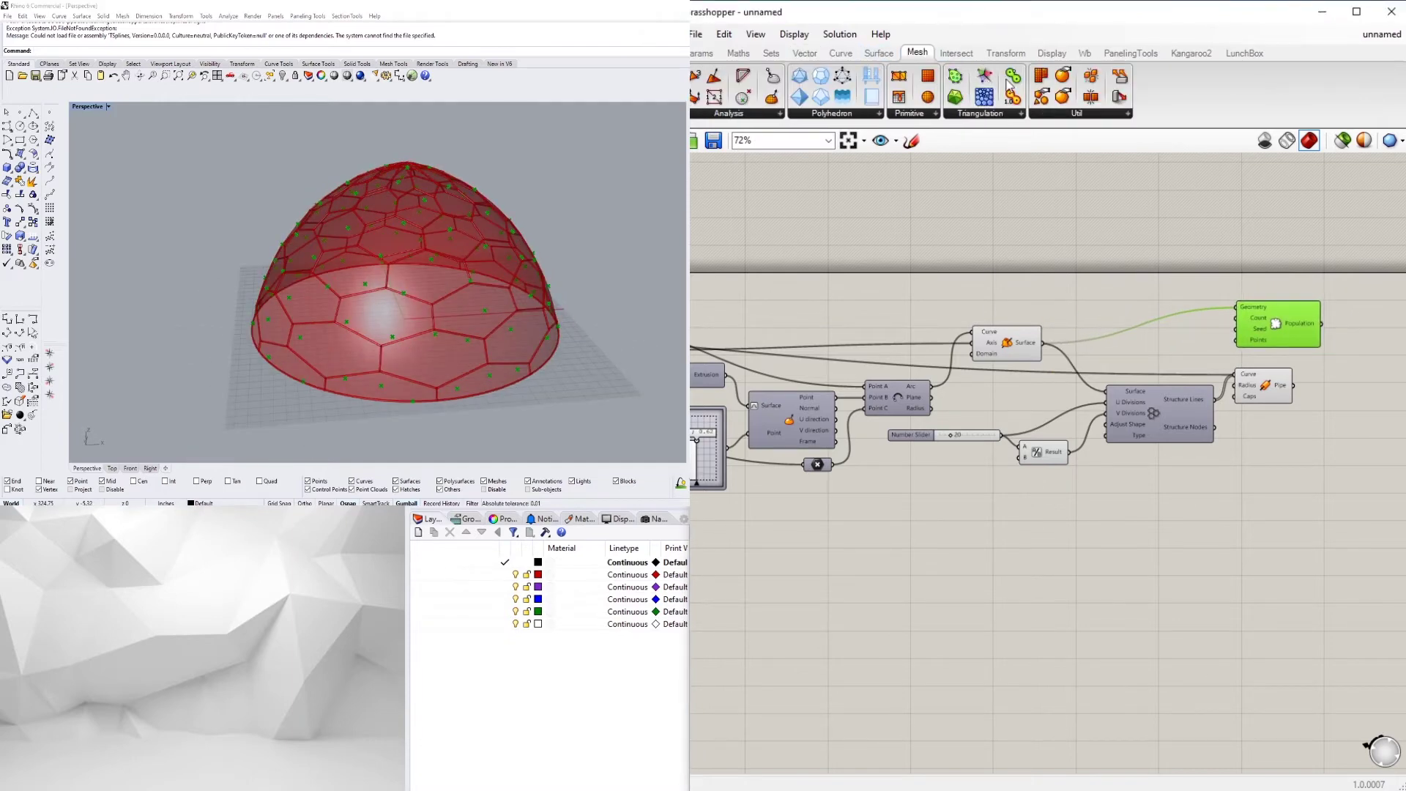
pyautogui.click(988, 111)
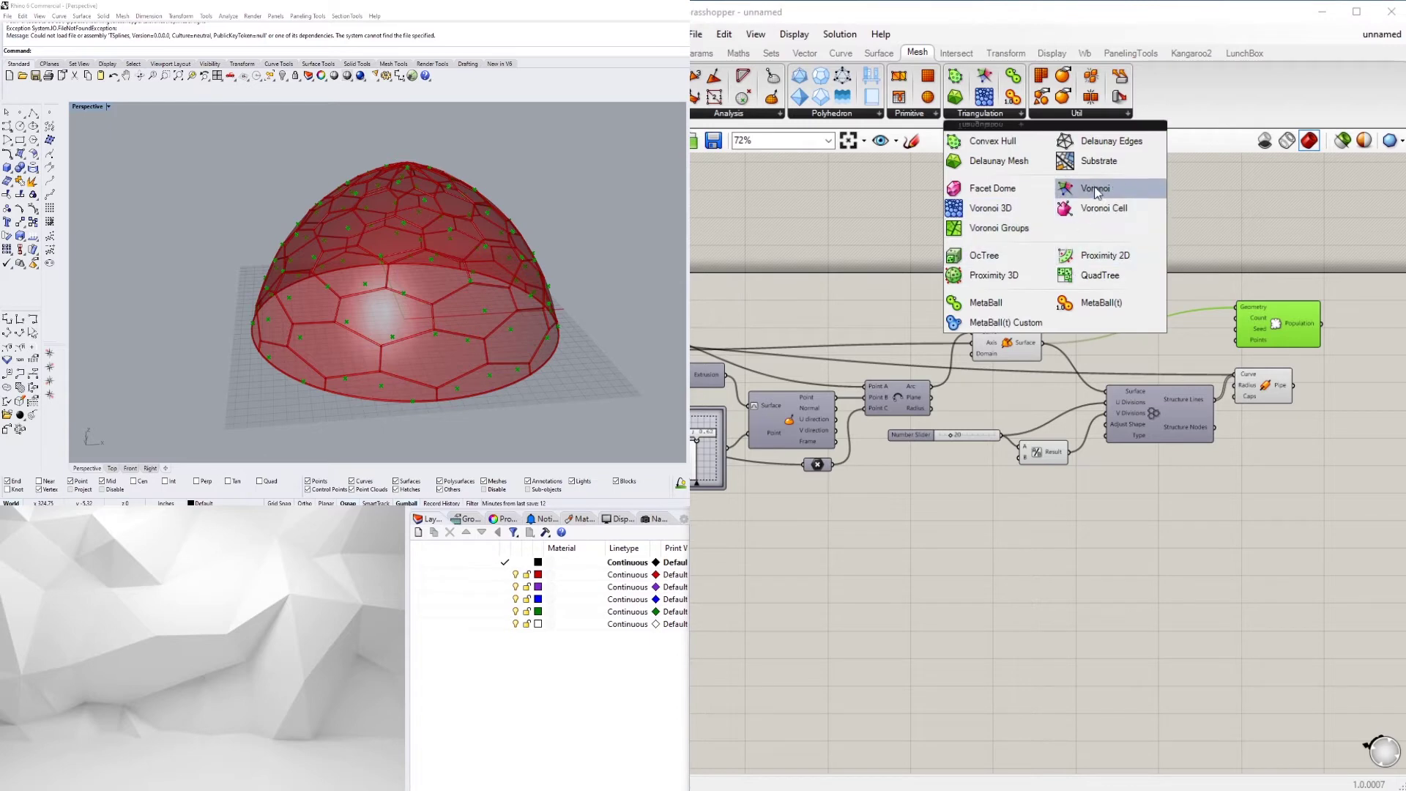
pyautogui.moveTo(1040, 189); pyautogui.dragTo(1110, 225)
pyautogui.moveTo(1303, 270); pyautogui.dragTo(1304, 268)
pyautogui.moveTo(1303, 268); pyautogui.dragTo(1112, 262, button='right')
pyautogui.scroll(3, 1102, 314)
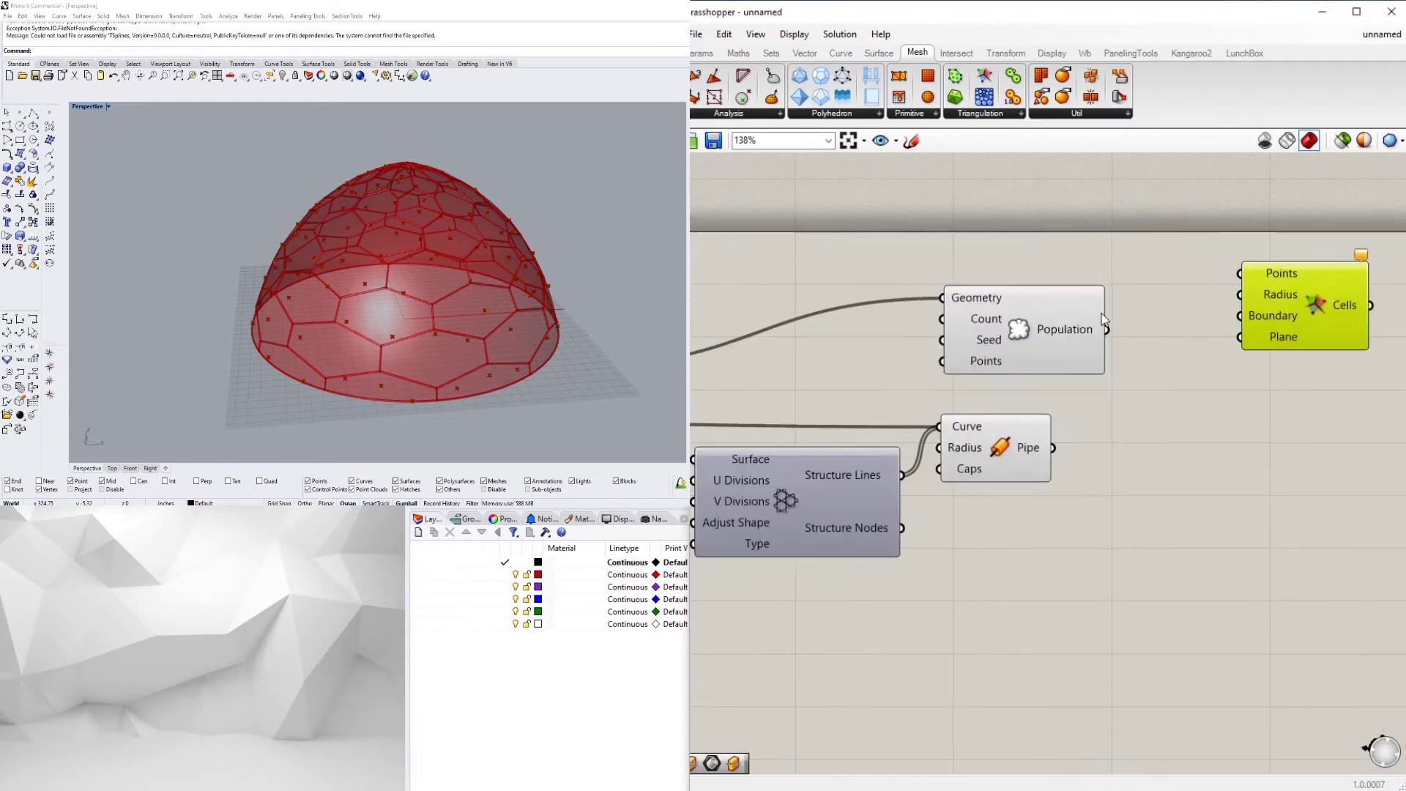
pyautogui.moveTo(1107, 330); pyautogui.dragTo(1238, 276)
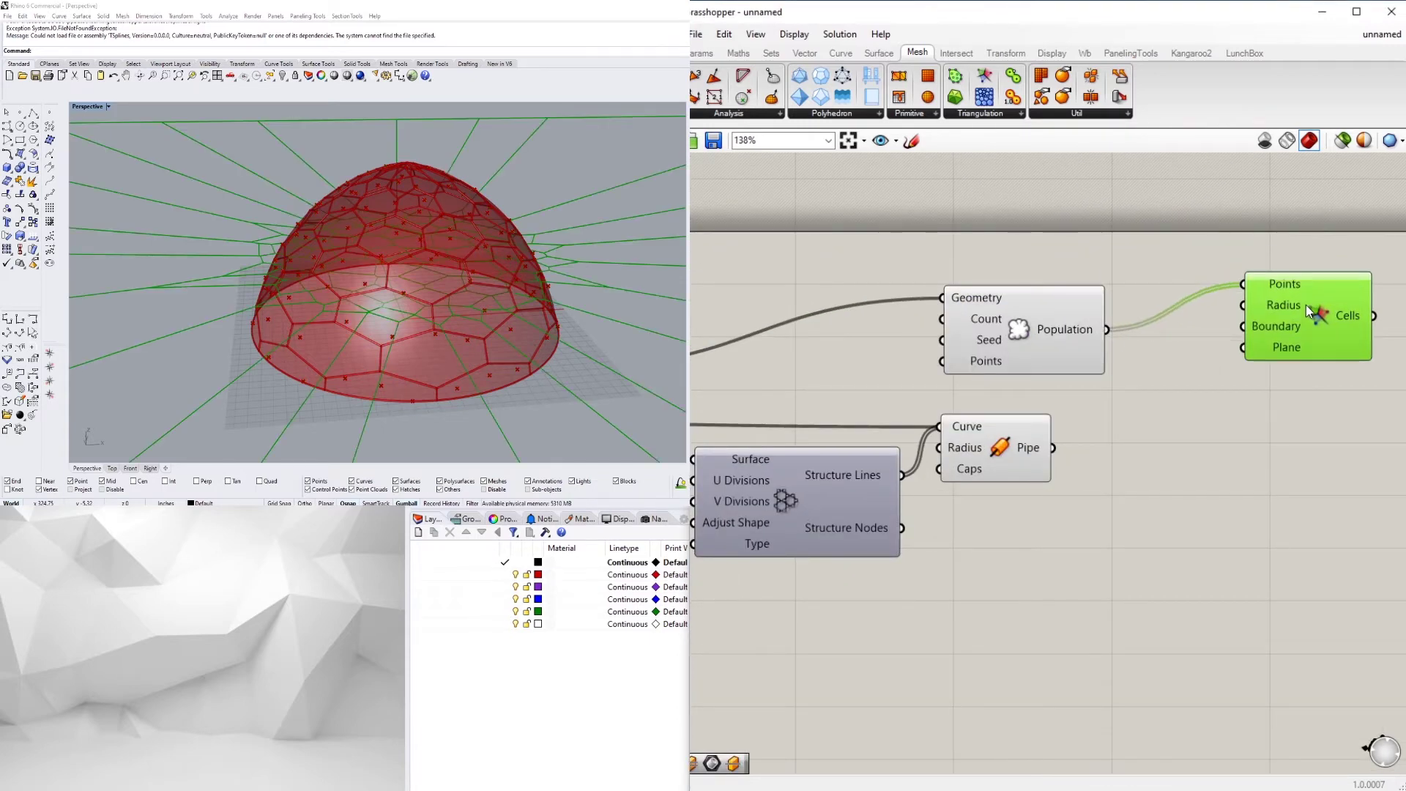
pyautogui.press('Delete')
# Add a Voronoi 3D component and feed the Population output into its Points input
pyautogui.click(978, 113)
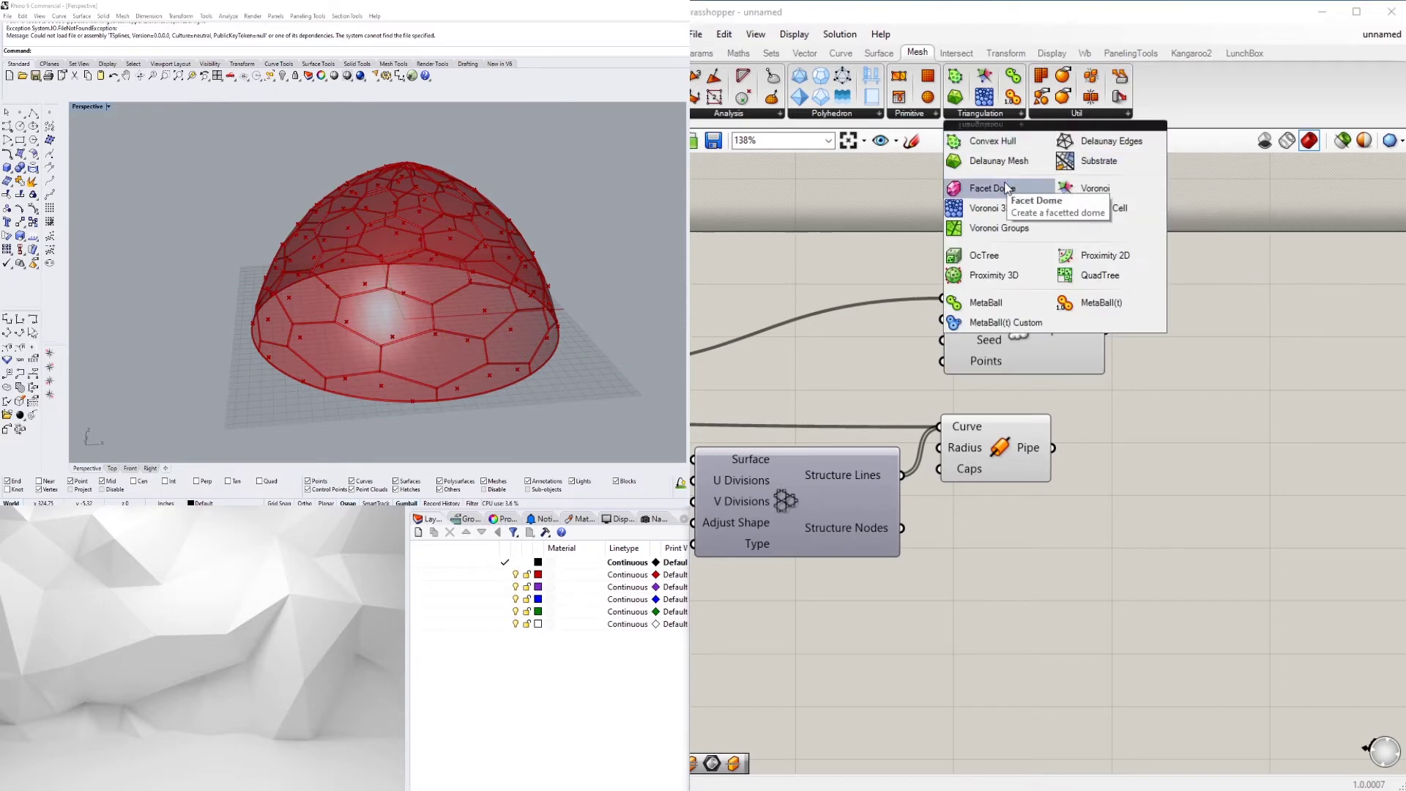
pyautogui.moveTo(991, 209); pyautogui.dragTo(1219, 353)
pyautogui.moveTo(1107, 330); pyautogui.dragTo(1157, 343)
pyautogui.moveTo(1284, 370); pyautogui.dragTo(1349, 378)
pyautogui.moveTo(1277, 407); pyautogui.dragTo(1121, 355, button='right')
pyautogui.scroll(-2, 1121, 355)
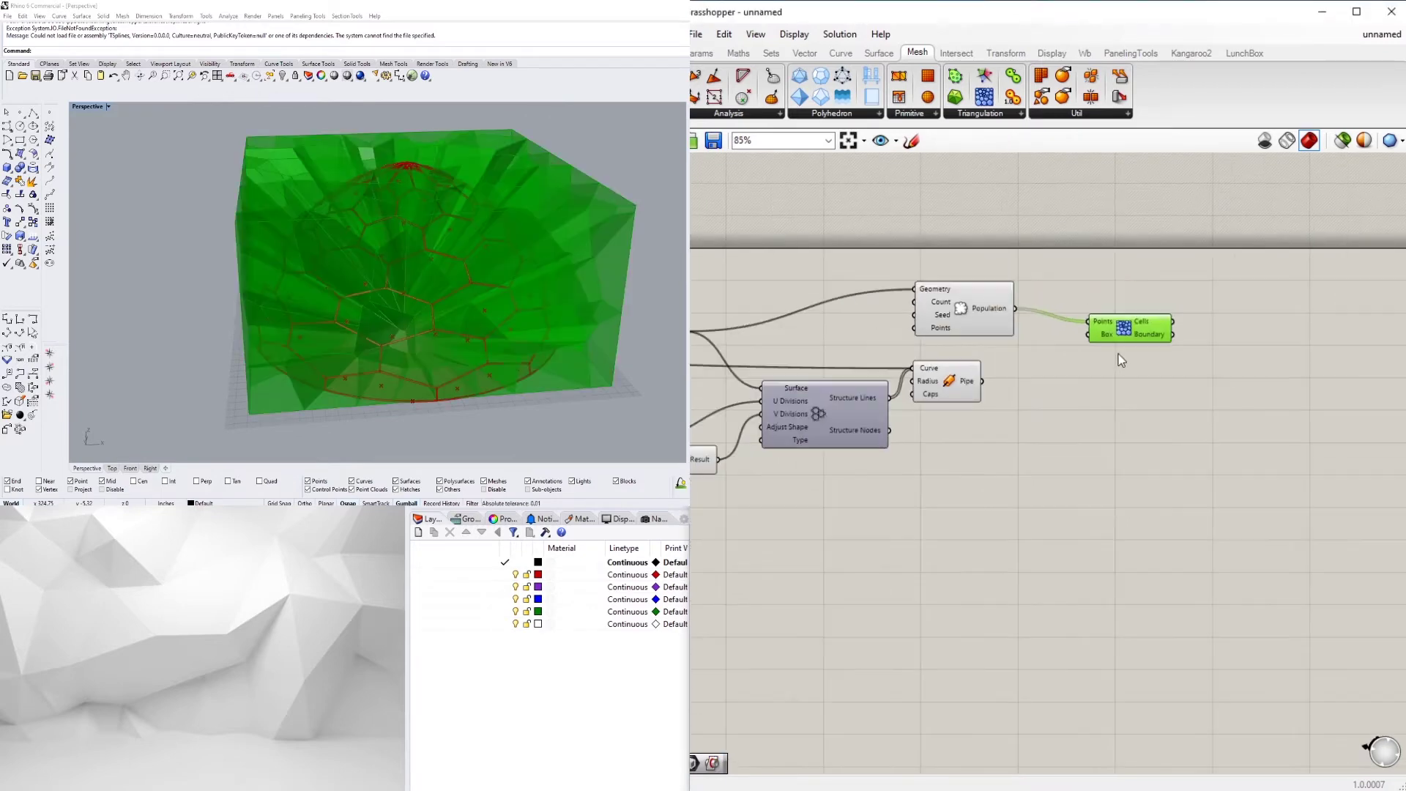
pyautogui.moveTo(1153, 328); pyautogui.dragTo(1235, 305)
# Add a Box parameter fed by the Revolution's Surface and place it between the Populate Geometry and Pipe components
pyautogui.doubleClick(1185, 363)
pyautogui.write('box')
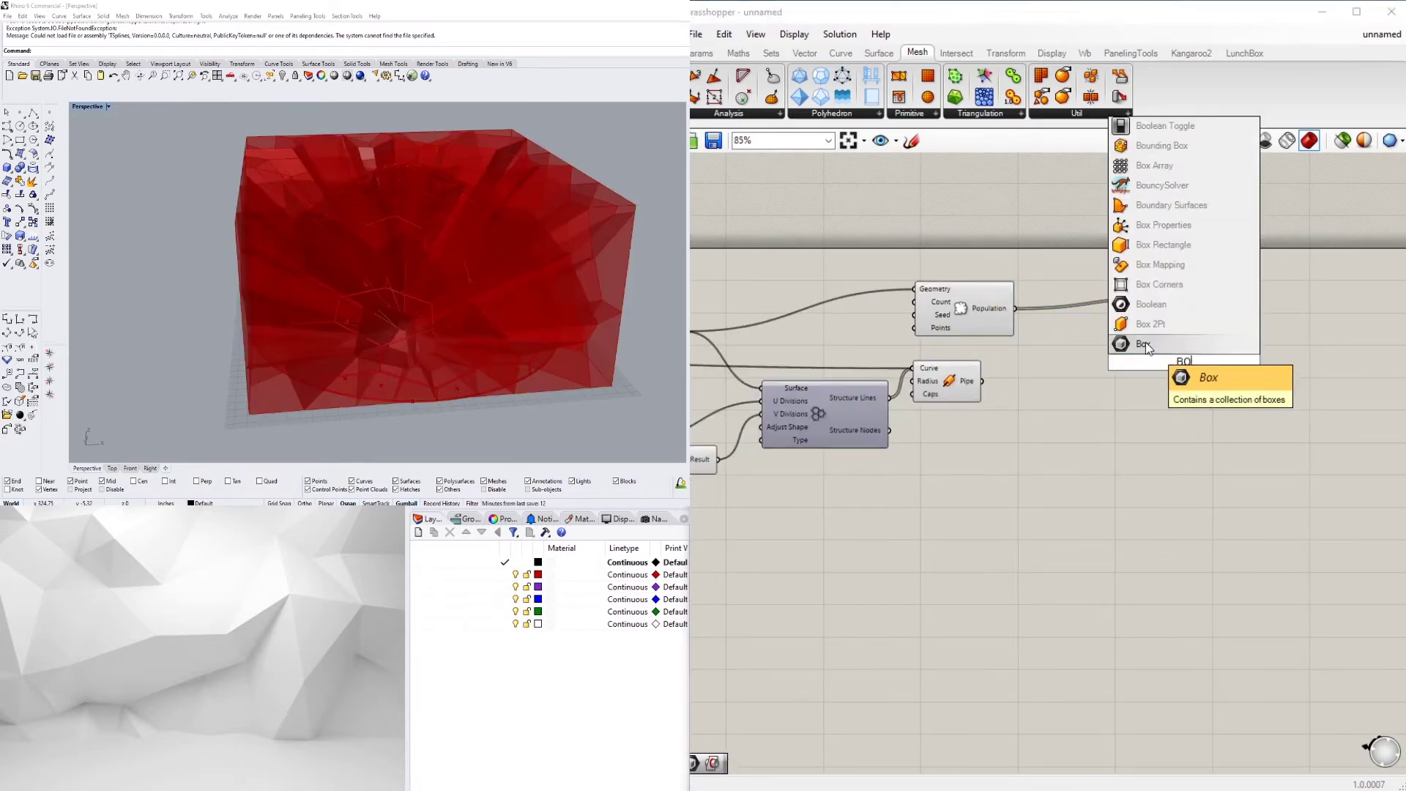
pyautogui.click(1146, 343)
pyautogui.scroll(-2, 850, 335)
pyautogui.moveTo(731, 332); pyautogui.dragTo(1078, 355)
pyautogui.scroll(4, 928, 344)
pyautogui.moveTo(939, 317); pyautogui.dragTo(939, 303)
pyautogui.moveTo(1245, 360); pyautogui.dragTo(940, 341)
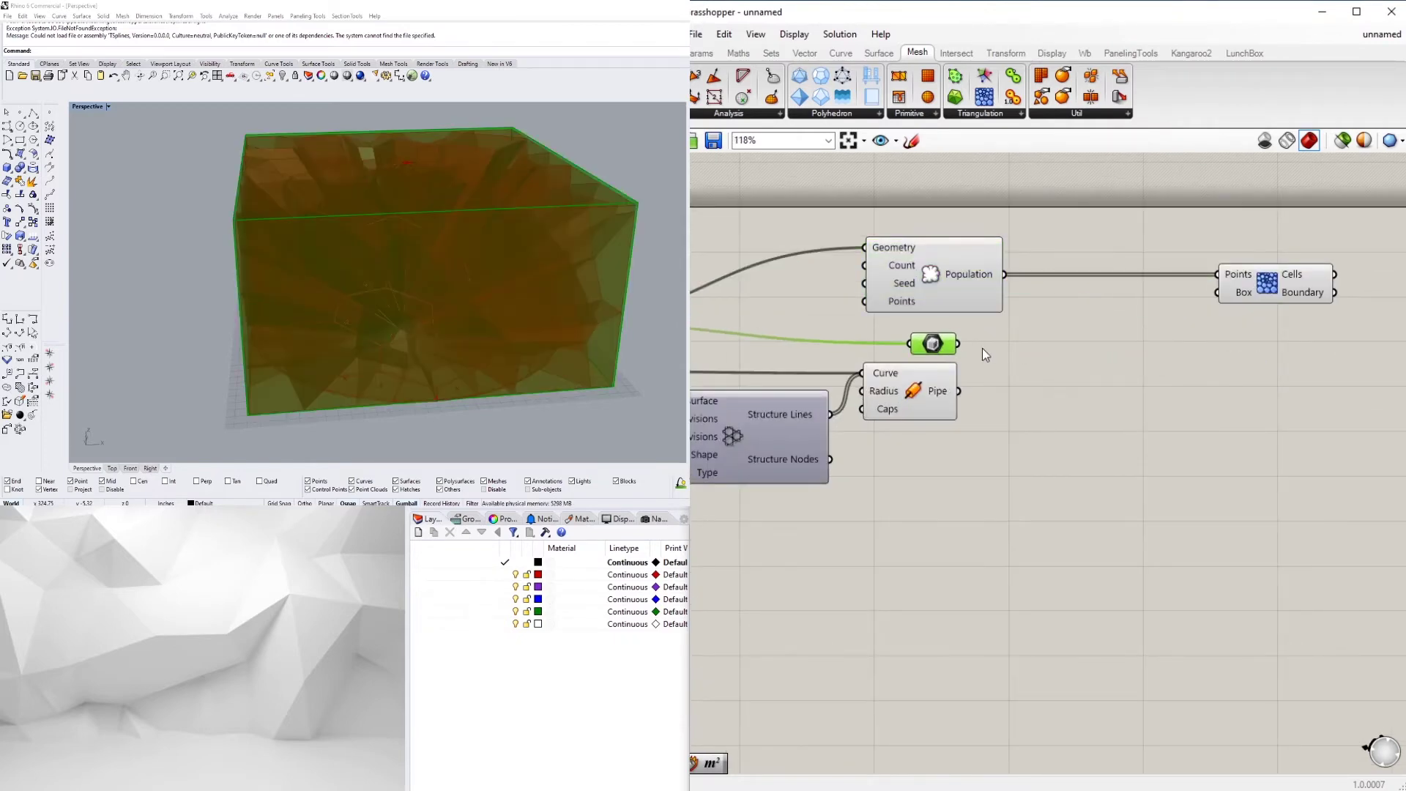
# Add a Scale component beside the Box parameter
pyautogui.moveTo(1118, 315); pyautogui.dragTo(1087, 352)
pyautogui.doubleClick(1088, 352)
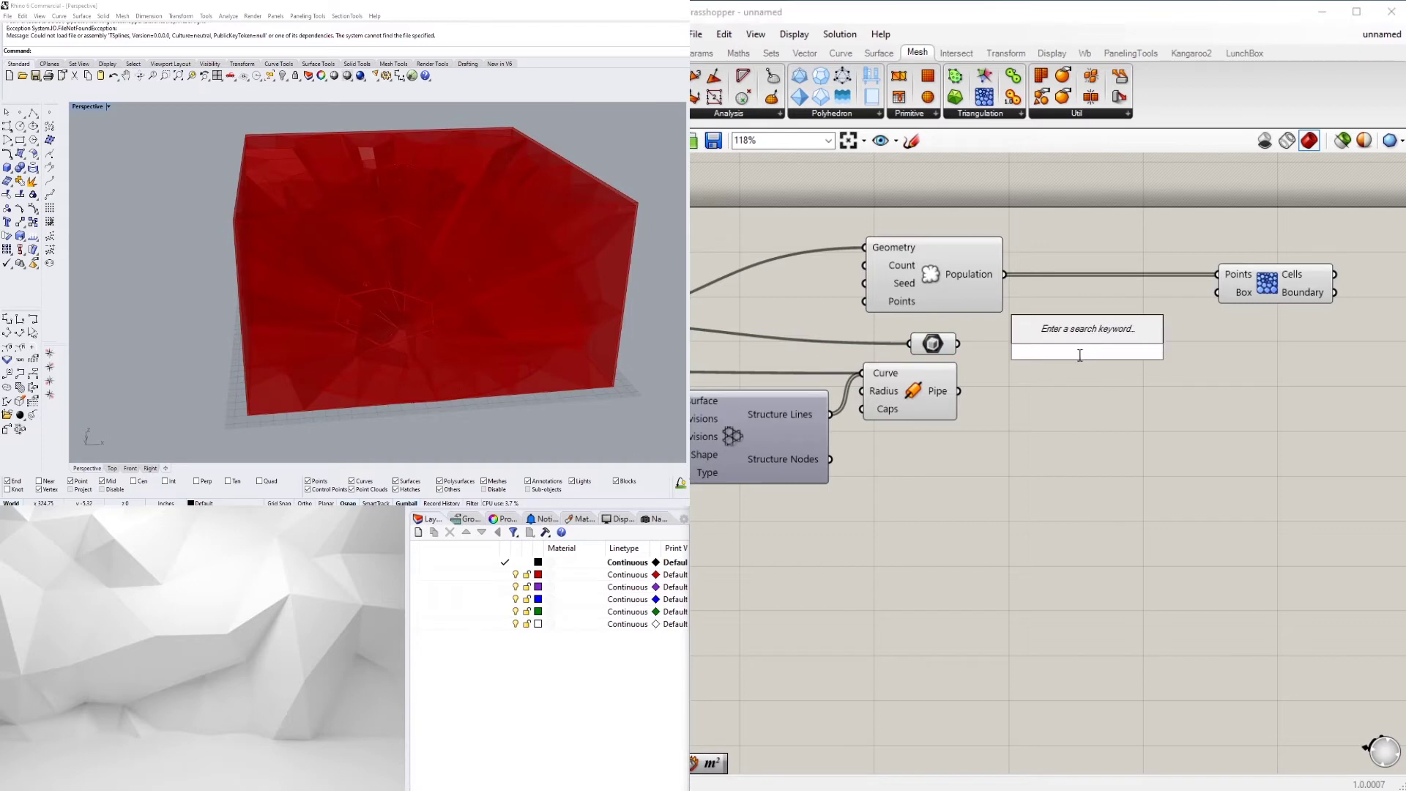
pyautogui.write('scale')
pyautogui.press('Return')
# Add an Area component for the Box, feed its Centroid into Scale's Center, and connect the Box to Scale's Geometry
pyautogui.doubleClick(979, 356)
pyautogui.write('area')
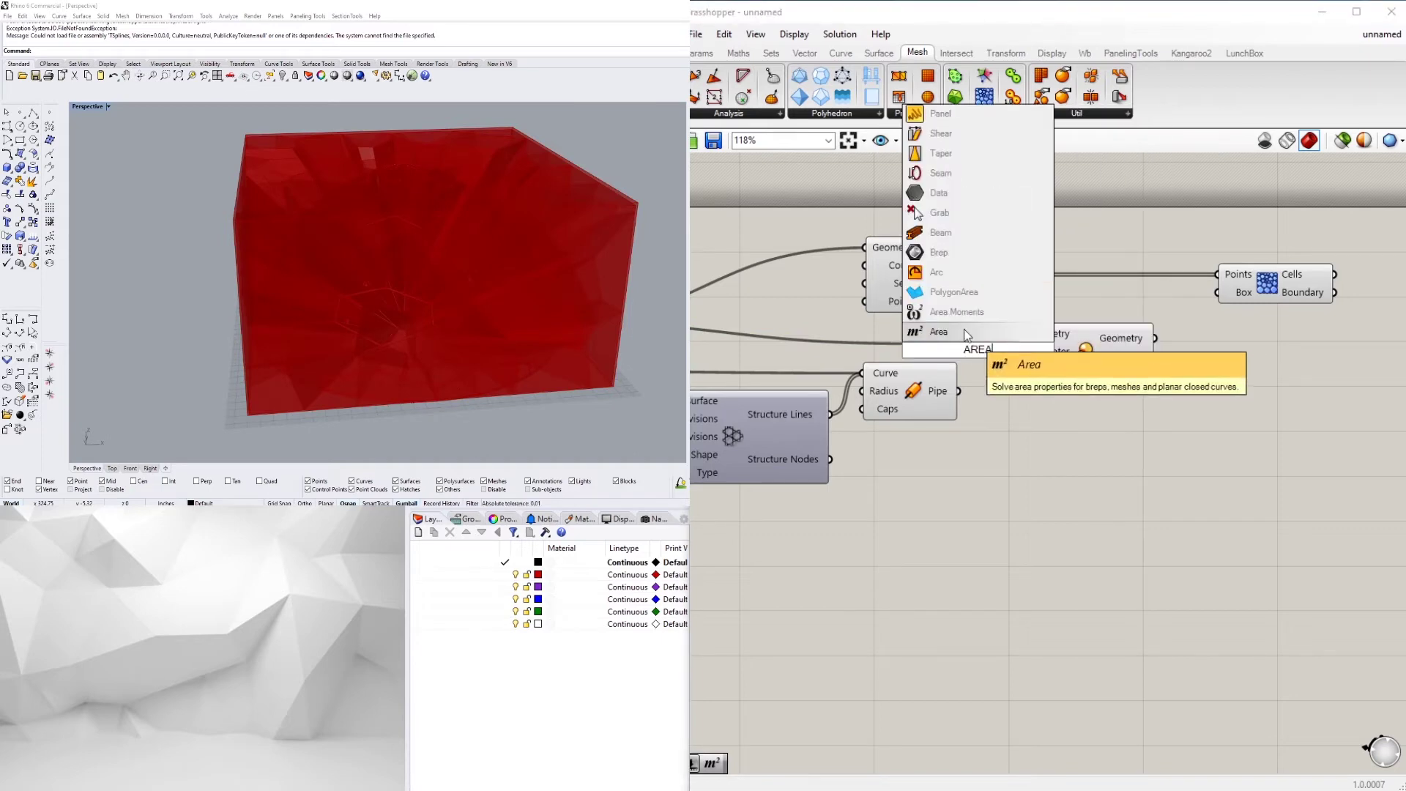
pyautogui.click(964, 328)
pyautogui.moveTo(975, 348); pyautogui.dragTo(958, 343)
pyautogui.moveTo(1122, 377); pyautogui.dragTo(1020, 398, button='right')
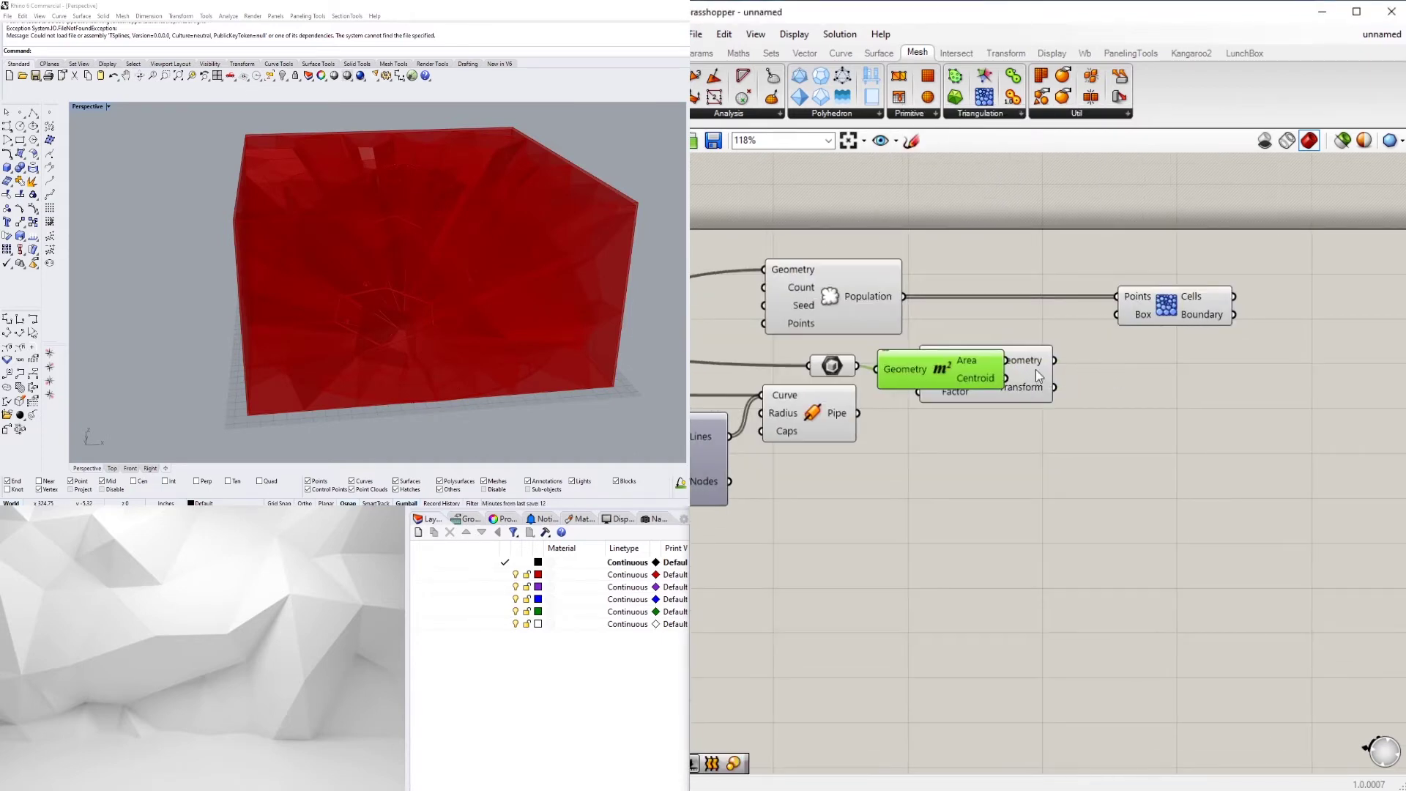
pyautogui.moveTo(1036, 369); pyautogui.dragTo(1161, 360)
pyautogui.moveTo(961, 362); pyautogui.dragTo(955, 377)
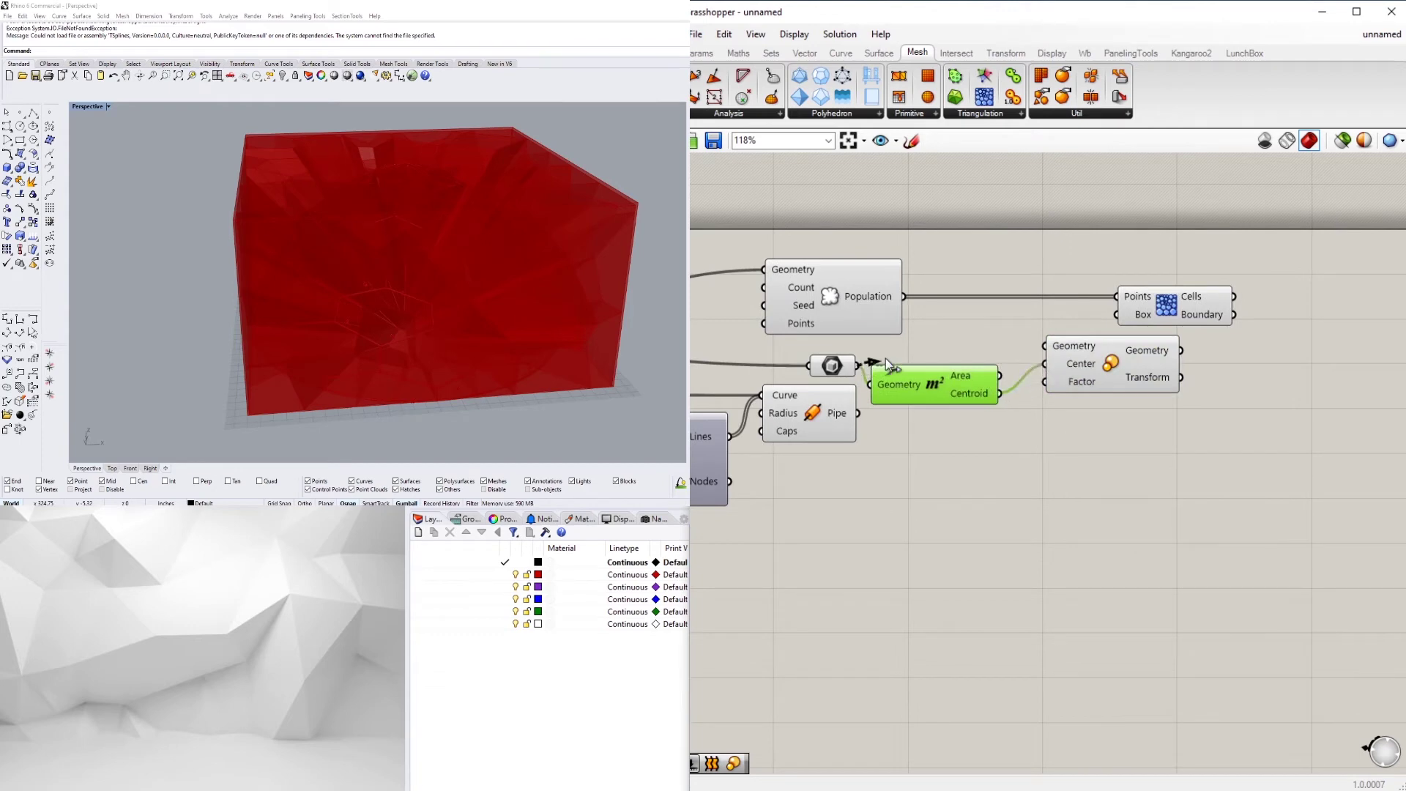
# Set the Scale component's Factor to 1.2 and shift the component slightly closer to the Area component
pyautogui.rightClick(1069, 381)
pyautogui.moveTo(1149, 538)
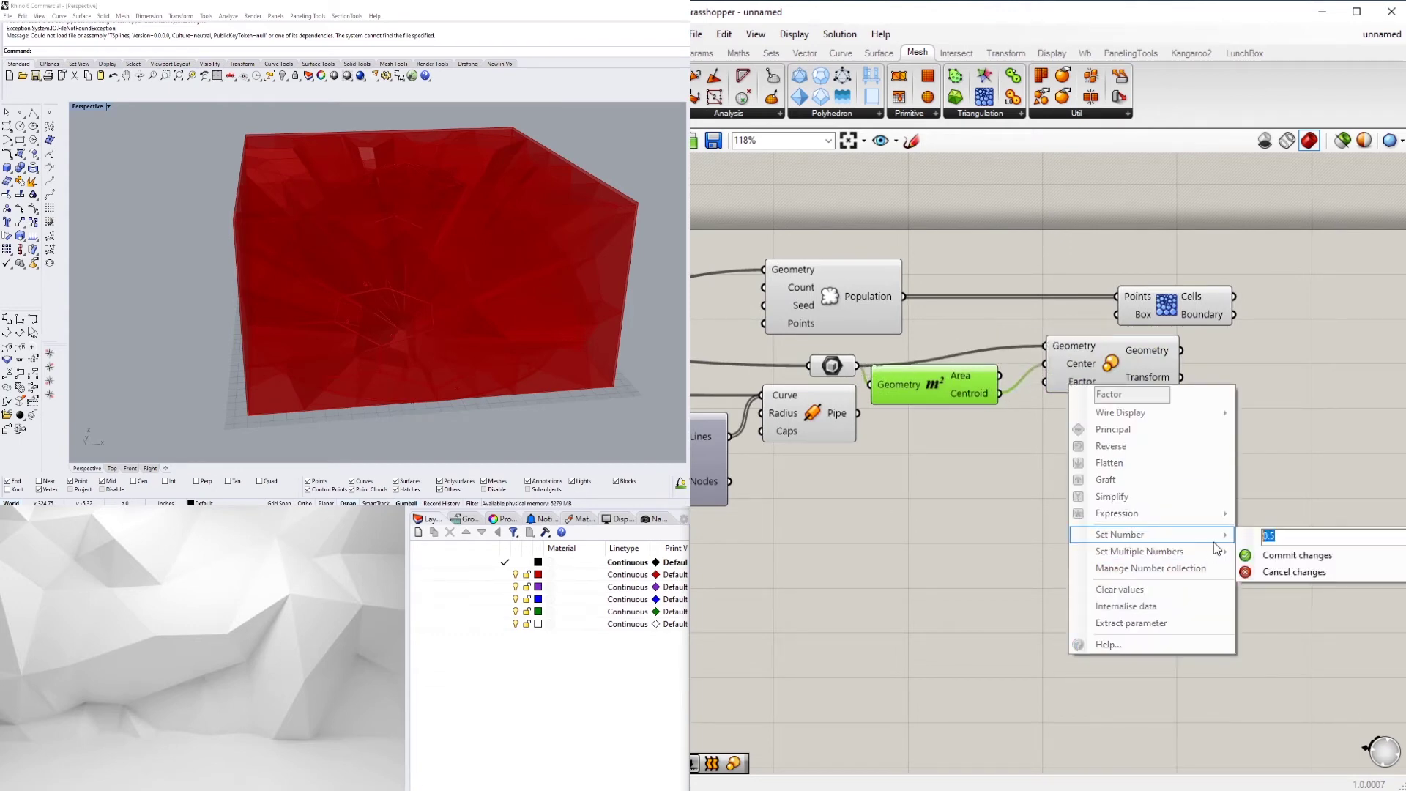
pyautogui.write('1.2')
pyautogui.click(1276, 561)
pyautogui.click(1219, 438)
pyautogui.scroll(-1, 1219, 437)
pyautogui.moveTo(1212, 437); pyautogui.dragTo(1145, 462, button='right')
pyautogui.moveTo(1090, 409); pyautogui.dragTo(1070, 419)
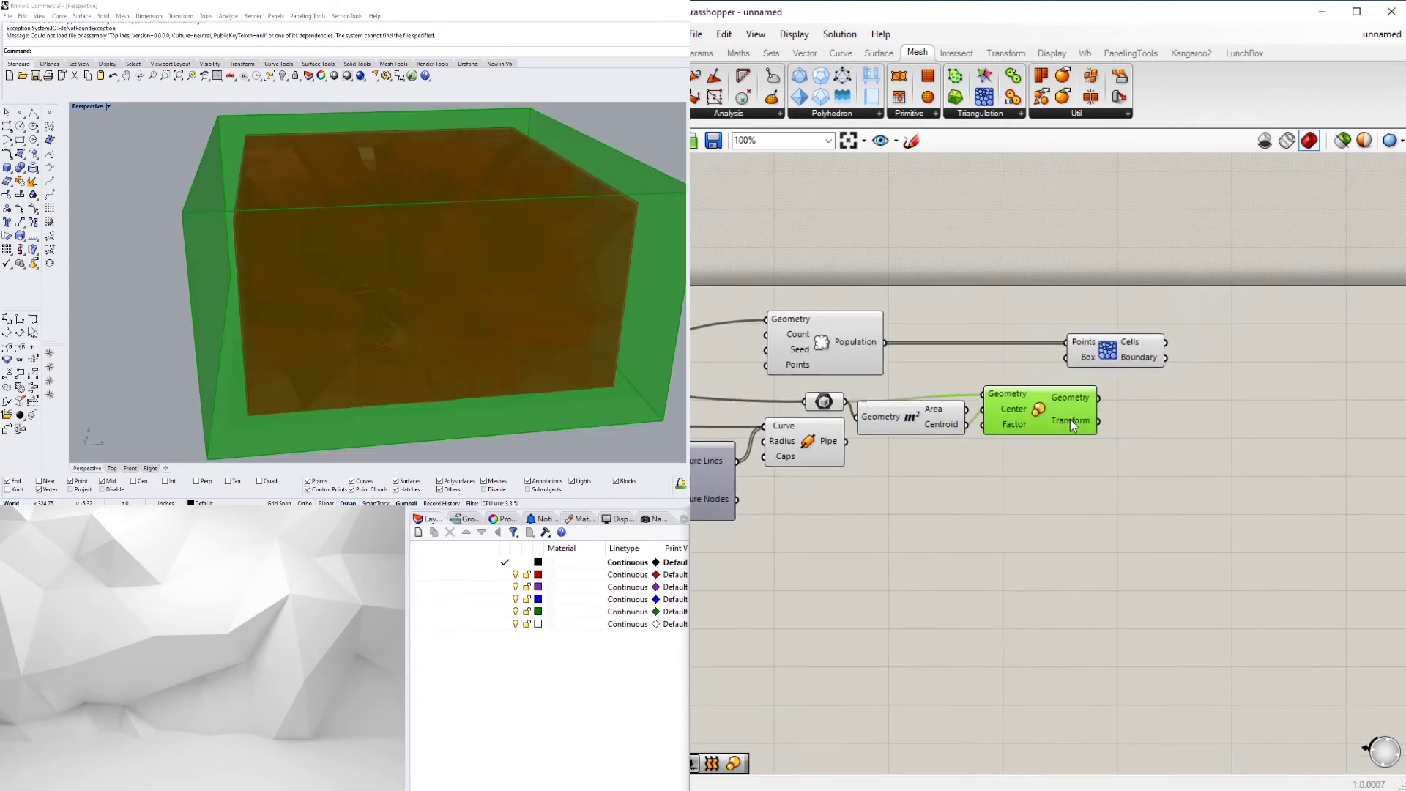
# Feed the scaled Geometry output into the Box input of Voronoi 3D, moving Voronoi 3D aside to make room
pyautogui.moveTo(1101, 351); pyautogui.dragTo(1147, 351)
pyautogui.moveTo(1096, 396); pyautogui.dragTo(1114, 356)
pyautogui.click(1052, 458)
# Turn off the preview of the Populate Geometry, Box, Area and Scale components
pyautogui.scroll(-2, 1050, 456)
pyautogui.moveTo(961, 403); pyautogui.dragTo(1054, 461)
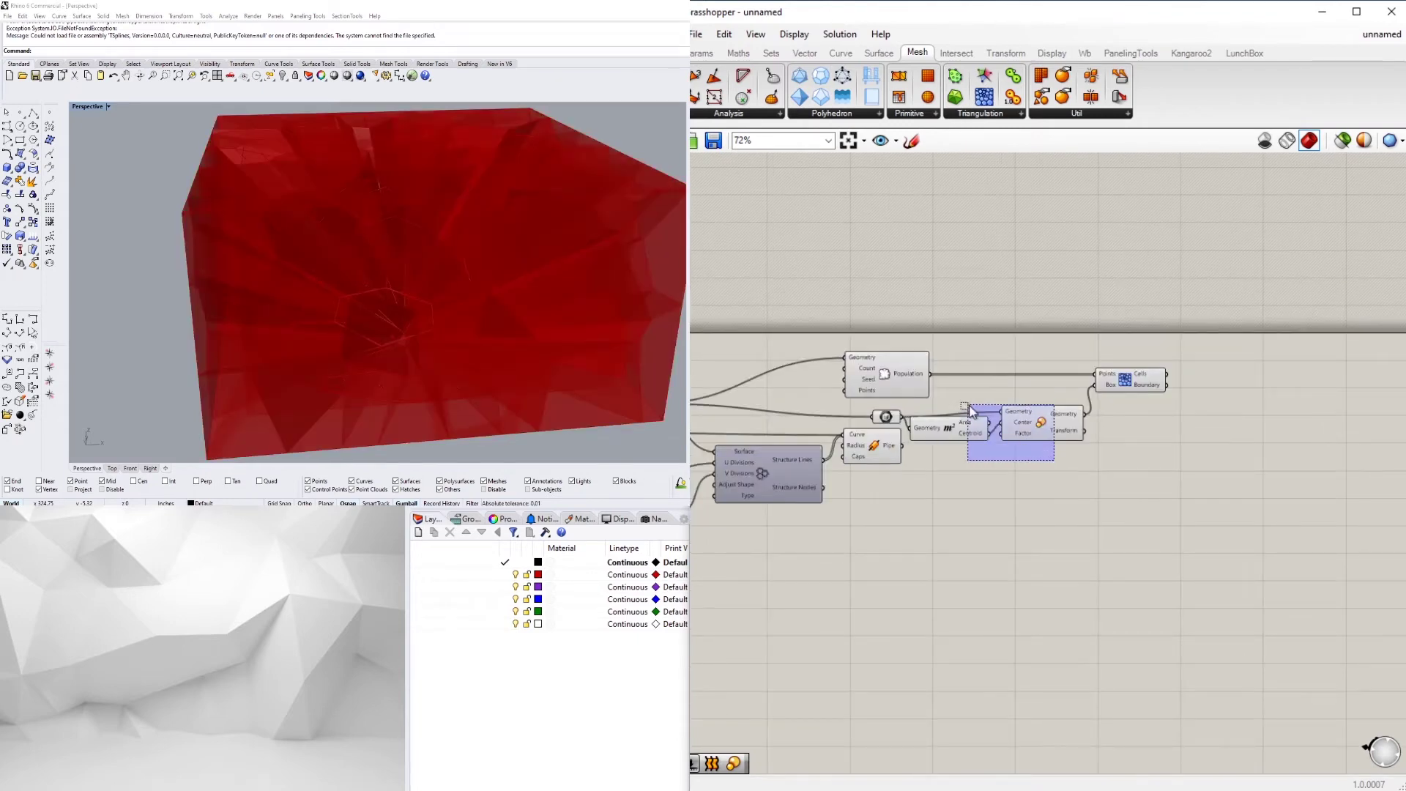
pyautogui.moveTo(1053, 387); pyautogui.dragTo(886, 424)
pyautogui.middleClick(930, 405)
pyautogui.click(975, 364)
pyautogui.click(1099, 337)
pyautogui.scroll(-2, 1101, 336)
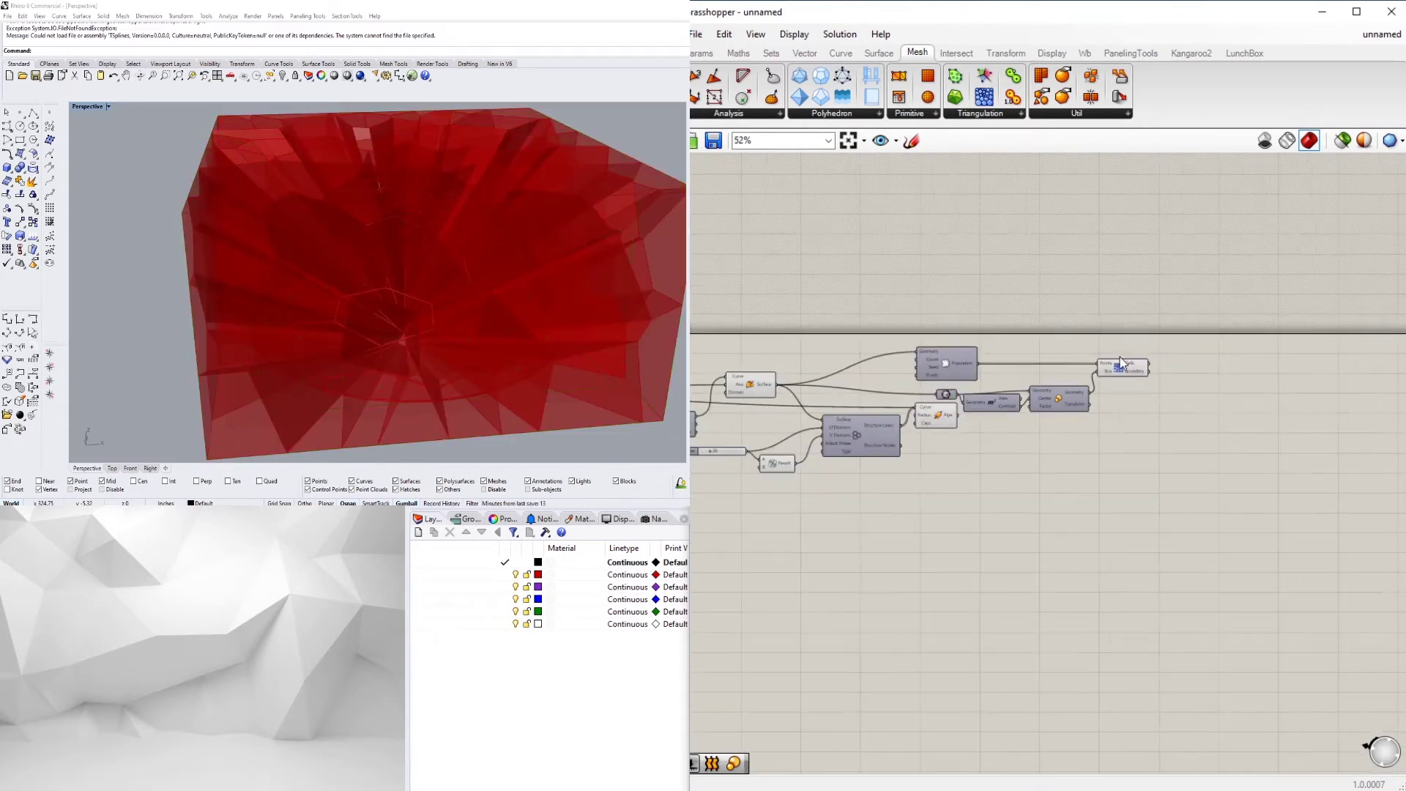
# Add a Brep | Brep intersection component beside Voronoi 3D
pyautogui.click(1122, 368)
pyautogui.click(1215, 426)
pyautogui.doubleClick(1215, 427)
pyautogui.write('int')
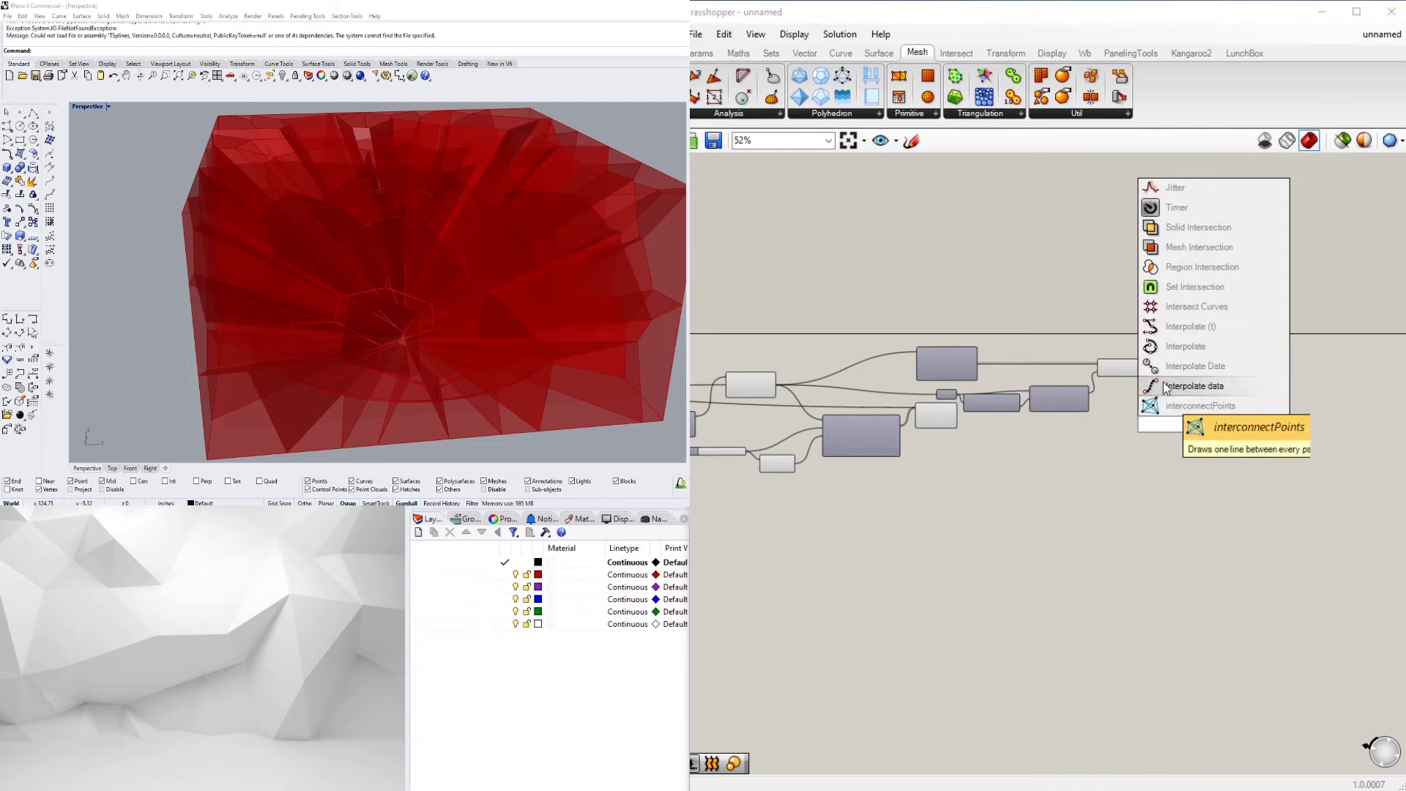
pyautogui.click(956, 52)
pyautogui.click(879, 114)
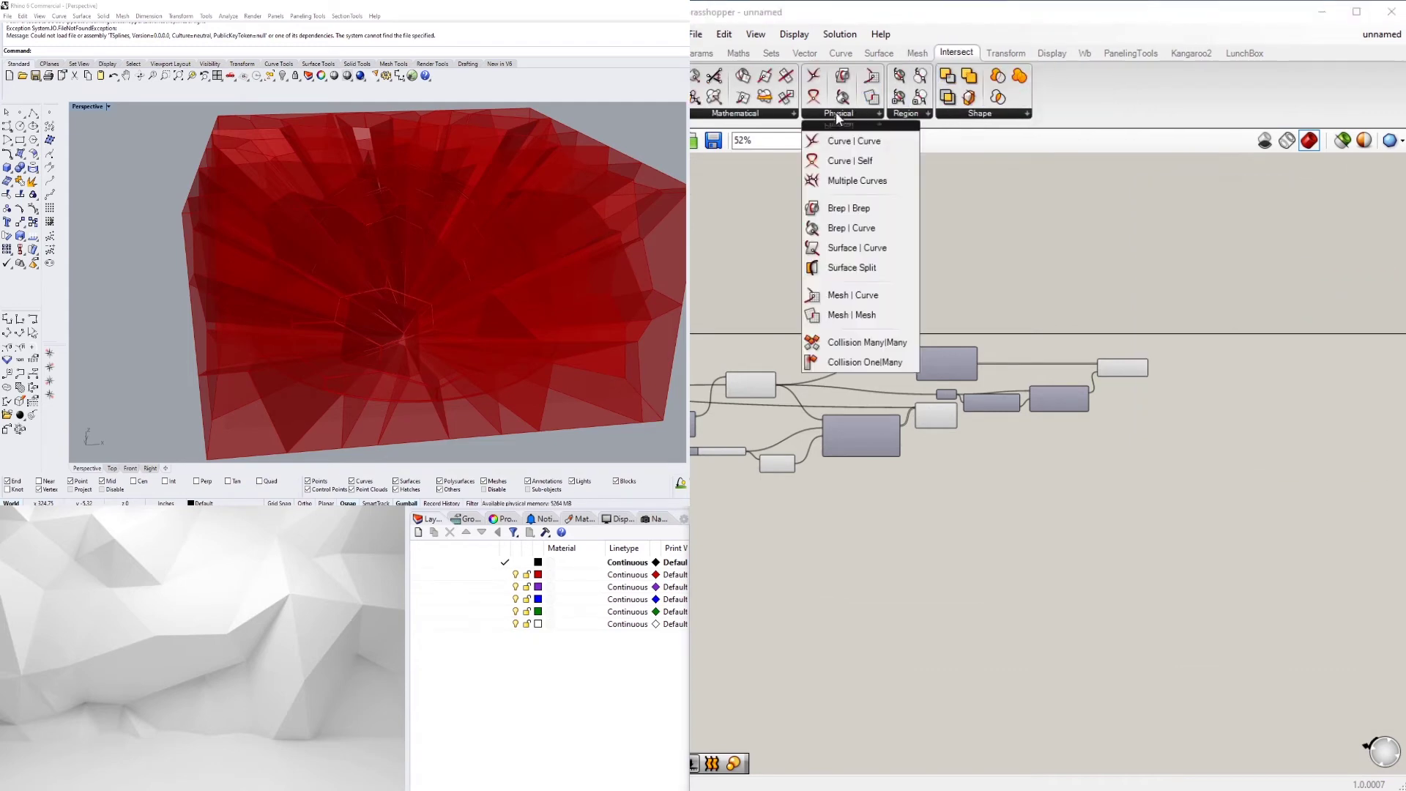
pyautogui.click(874, 210)
pyautogui.scroll(5, 1171, 402)
pyautogui.click(1262, 385)
# Feed the Voronoi 3D Cells into Brep B of the intersection component and move that component above the cells
pyautogui.click(1124, 337)
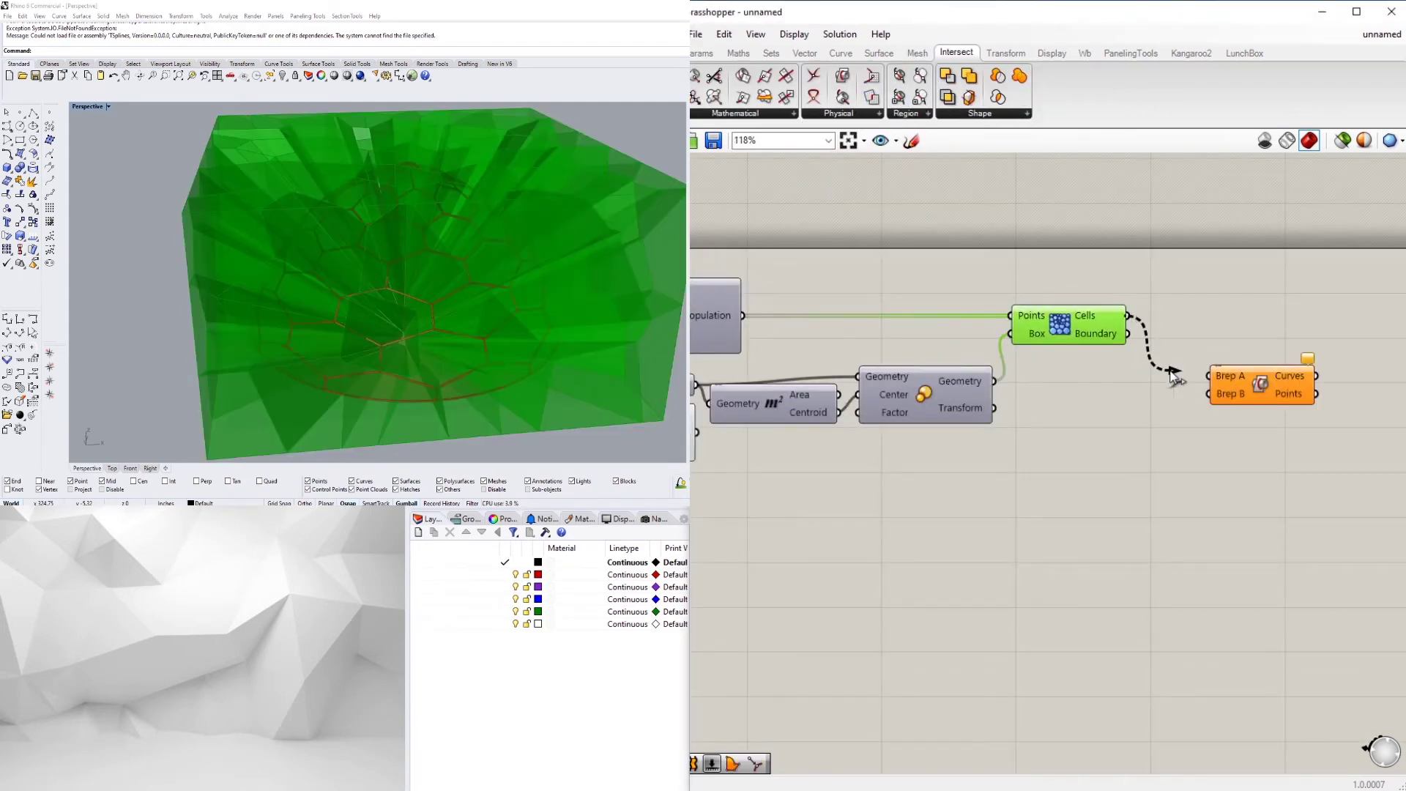
pyautogui.moveTo(1172, 373); pyautogui.dragTo(1210, 394)
pyautogui.moveTo(1256, 385); pyautogui.dragTo(1228, 288)
# Feed the Revolution's Surface output into Brep A of the Brep | Brep component
pyautogui.click(1228, 364)
pyautogui.scroll(-5, 1228, 364)
pyautogui.moveTo(784, 348); pyautogui.dragTo(975, 345, button='right')
pyautogui.scroll(2, 836, 392)
pyautogui.moveTo(836, 392); pyautogui.dragTo(1102, 403, button='right')
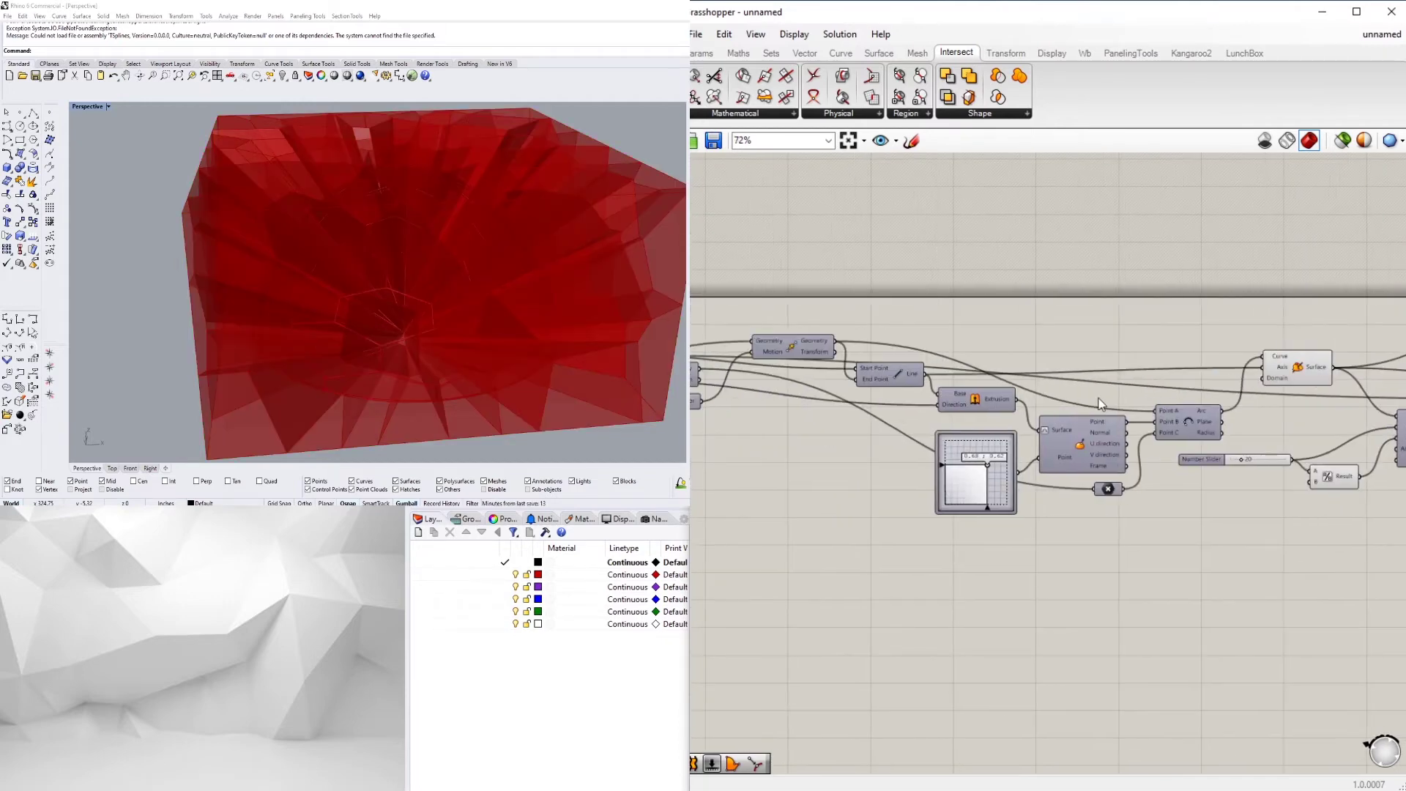
pyautogui.moveTo(1328, 359); pyautogui.dragTo(1035, 359, button='right')
pyautogui.scroll(-5, 1045, 371)
pyautogui.scroll(5, 1236, 386)
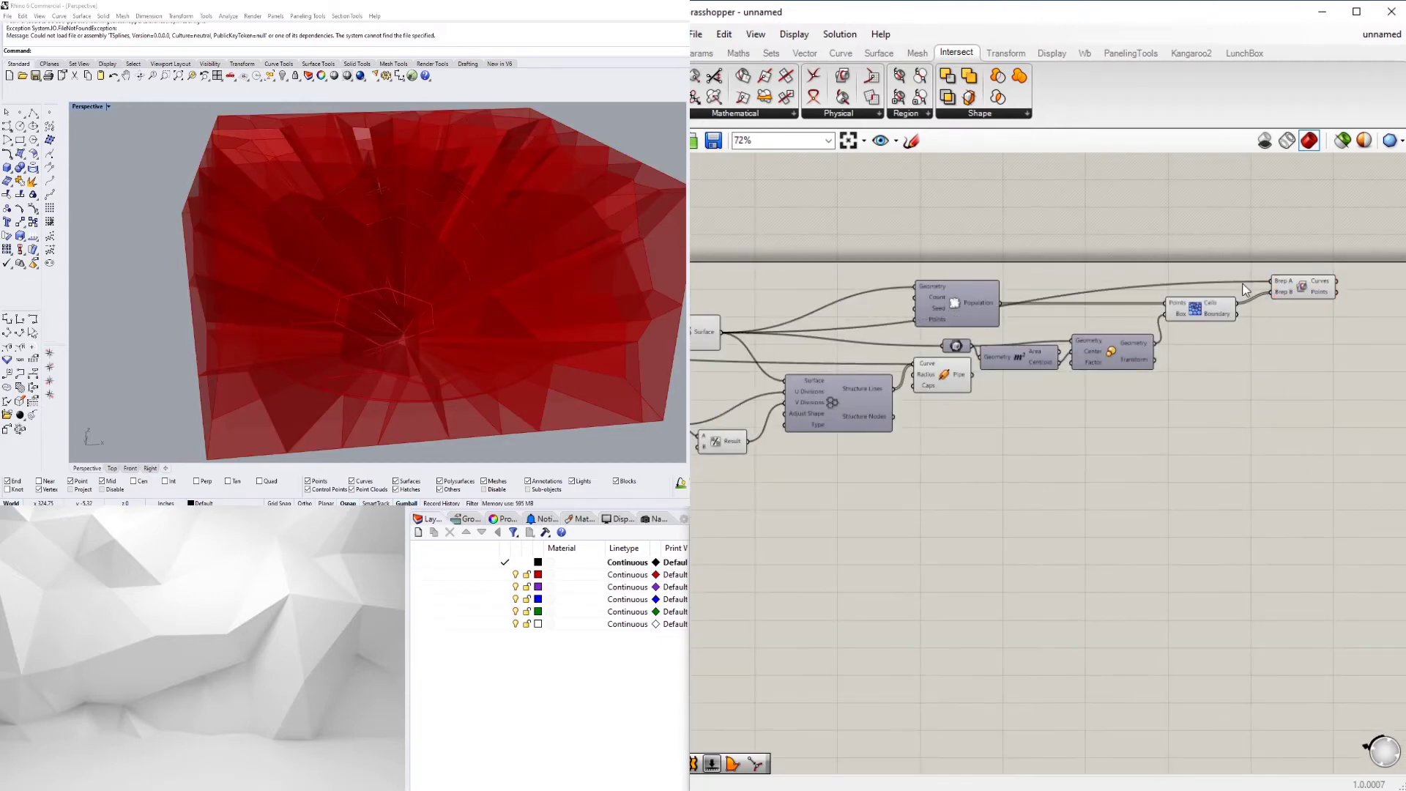
pyautogui.moveTo(1295, 289); pyautogui.dragTo(1286, 285)
# Turn off the preview of the Voronoi 3D component
pyautogui.click(1254, 444)
pyautogui.scroll(-3, 1245, 432)
pyautogui.scroll(2, 1212, 407)
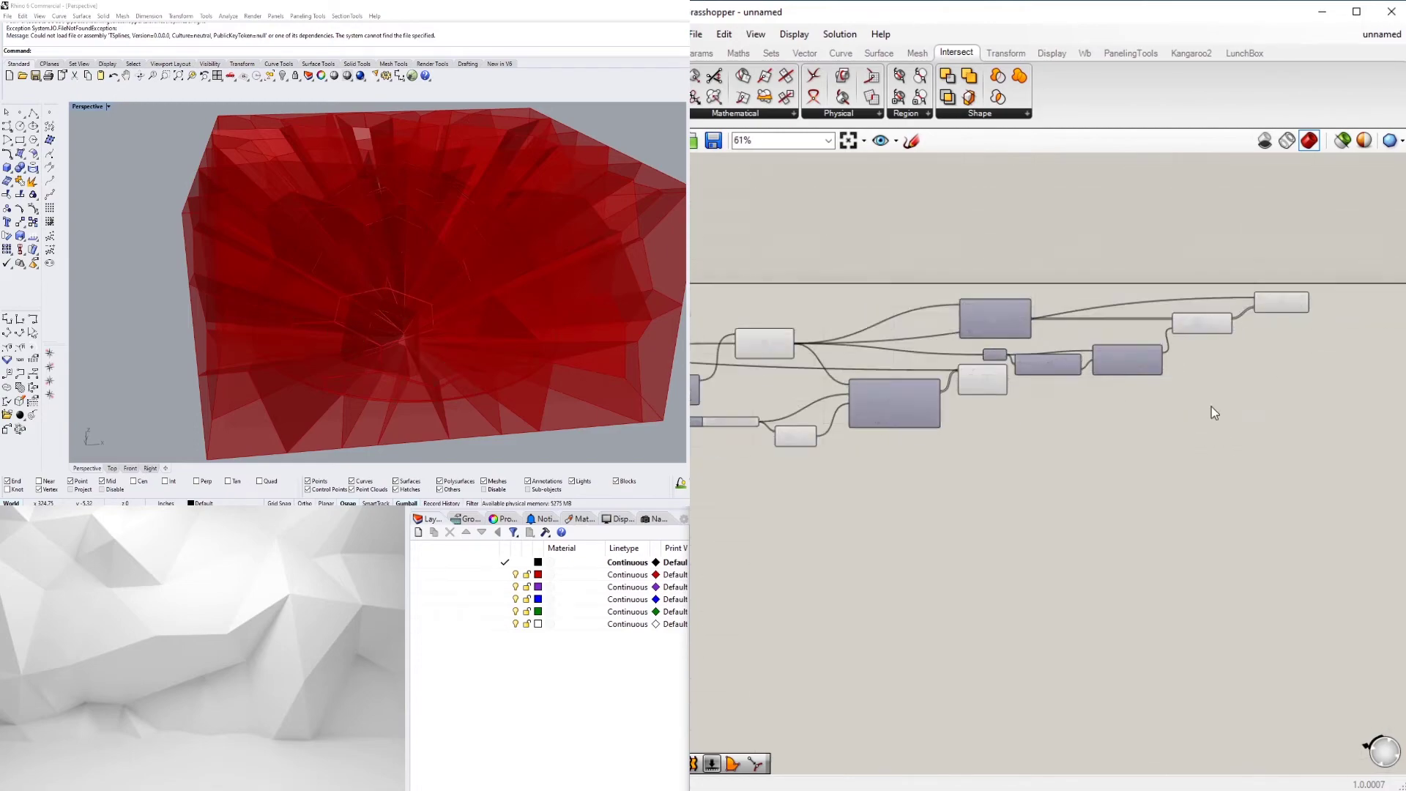
pyautogui.moveTo(1228, 363); pyautogui.dragTo(1161, 314)
pyautogui.scroll(1, 1155, 308)
pyautogui.middleClick(1152, 305)
pyautogui.click(1200, 257)
# Turn off the preview of the Revolution surface and view the structure of the dome up close
pyautogui.scroll(-2, 1187, 322)
pyautogui.moveTo(942, 524); pyautogui.dragTo(857, 320)
pyautogui.scroll(1, 879, 277)
pyautogui.middleClick(879, 276)
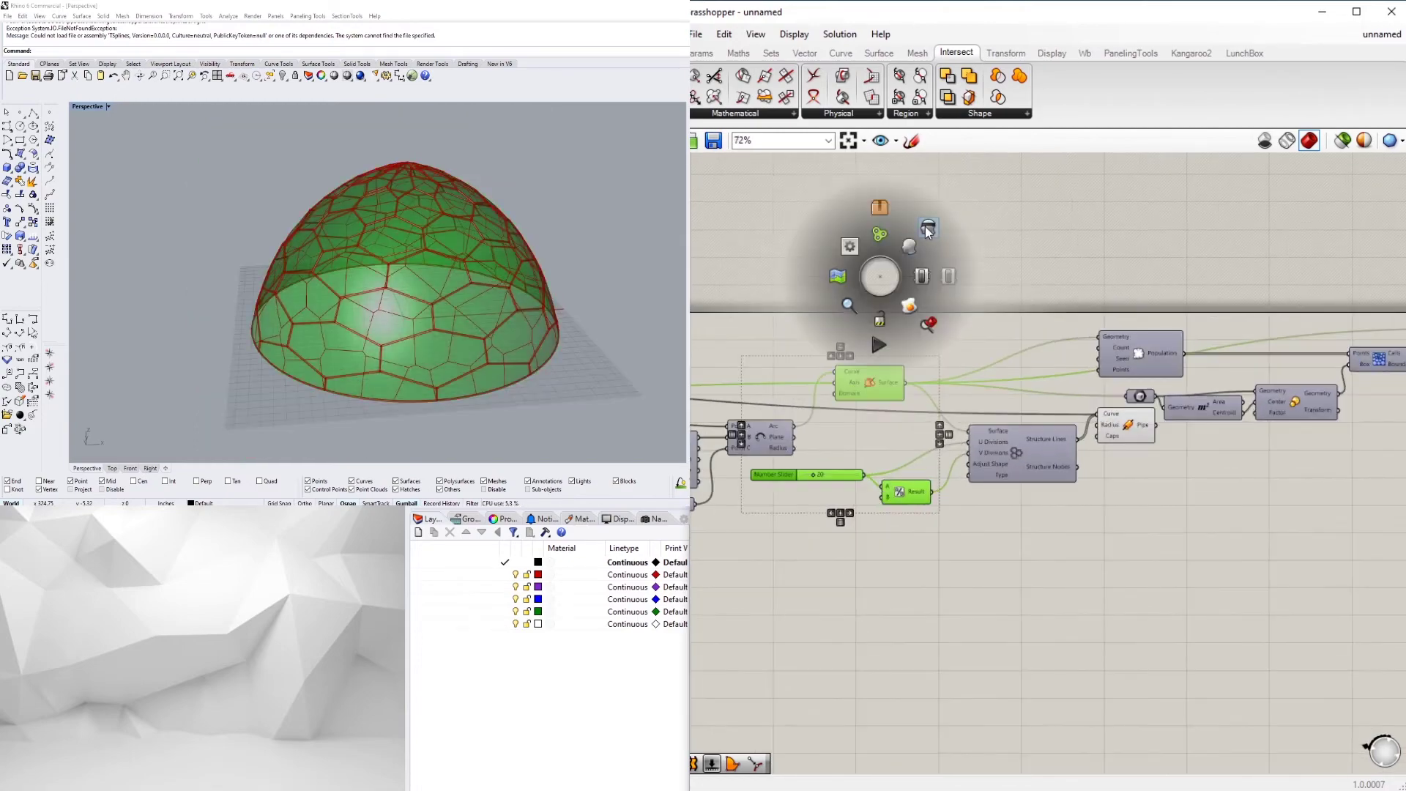
pyautogui.click(928, 231)
pyautogui.scroll(2, 467, 296)
pyautogui.moveTo(462, 296); pyautogui.dragTo(515, 272, button='right')
pyautogui.scroll(4, 516, 272)
pyautogui.scroll(-1, 1266, 435)
# Duplicate the Pipe component beside Brep | Brep and feed the intersection Curves into its Curve input
pyautogui.moveTo(1266, 436); pyautogui.dragTo(980, 438, button='right')
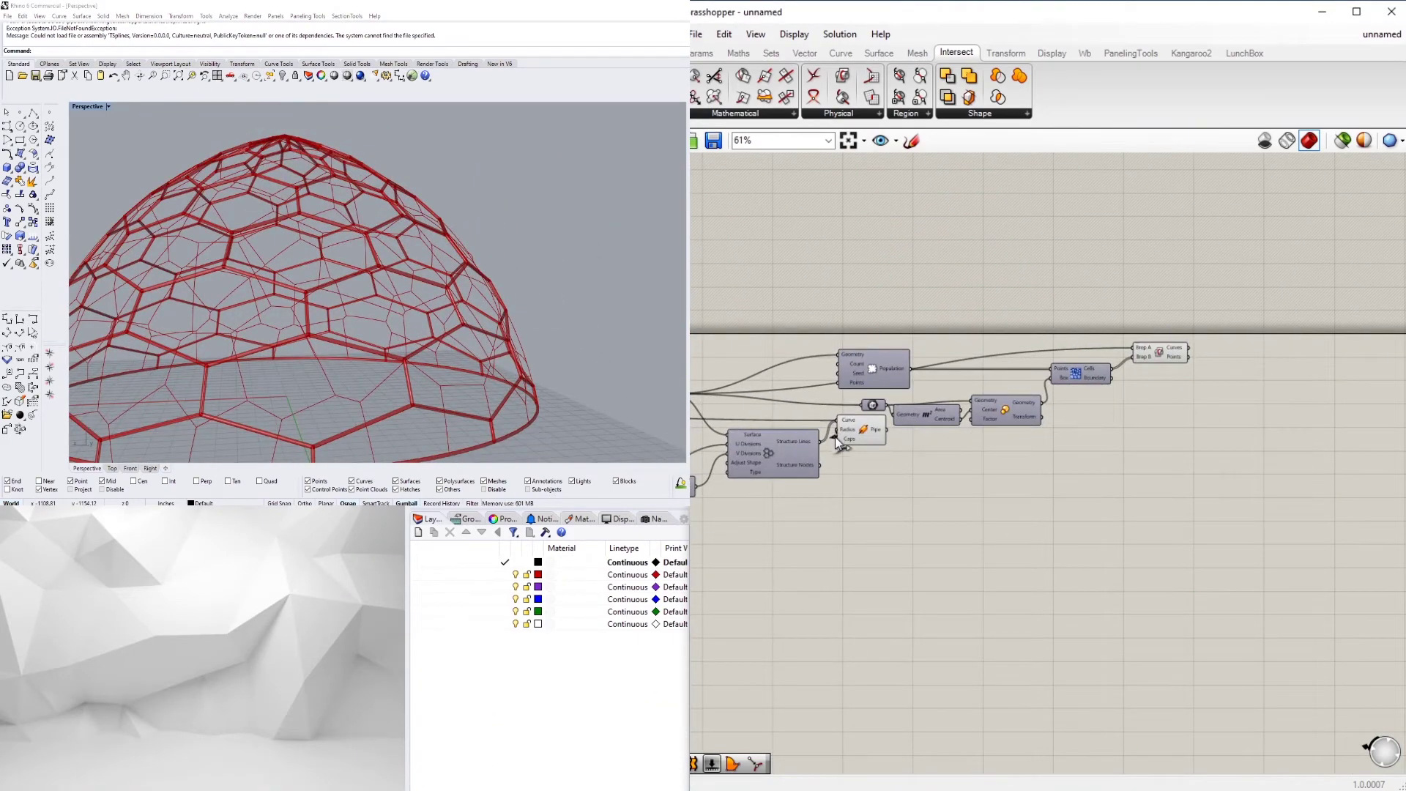
pyautogui.keyDown('alt'); pyautogui.moveTo(853, 434); pyautogui.dragTo(1240, 383); pyautogui.keyUp('alt')
pyautogui.click(1193, 349)
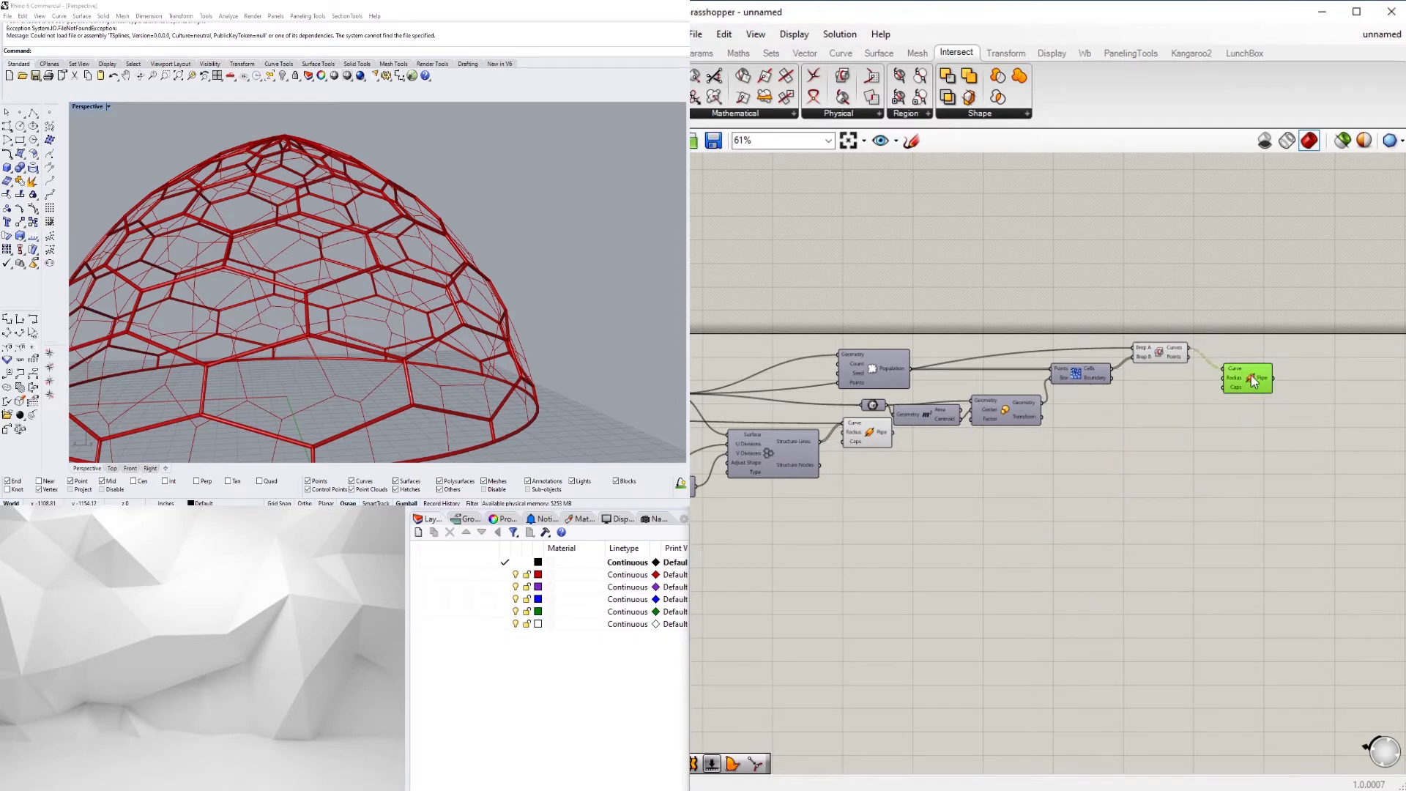
pyautogui.click(1150, 364)
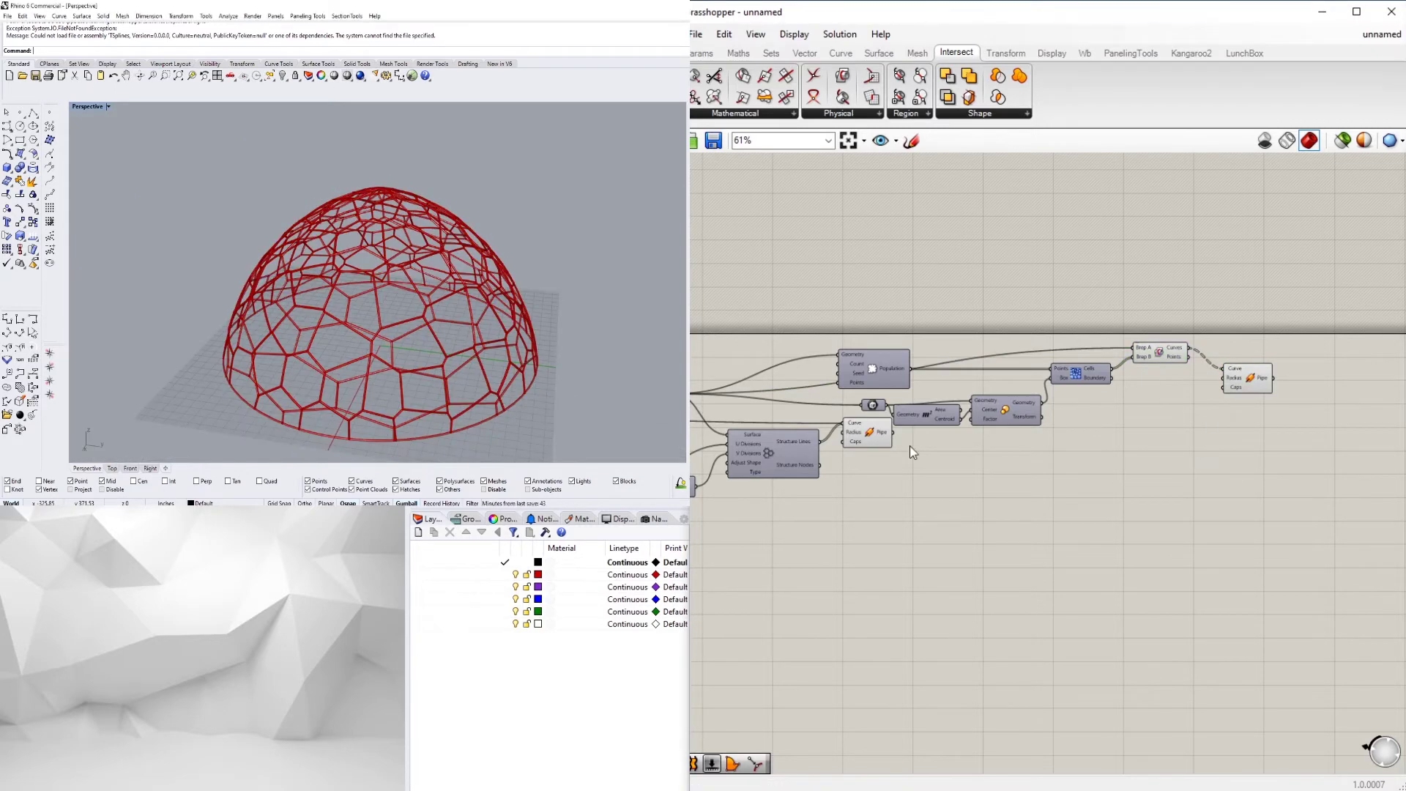
pyautogui.moveTo(1245, 375); pyautogui.dragTo(1222, 357)
pyautogui.click(1278, 393)
pyautogui.scroll(1, 1278, 393)
pyautogui.moveTo(1278, 394); pyautogui.dragTo(1219, 438, button='right')
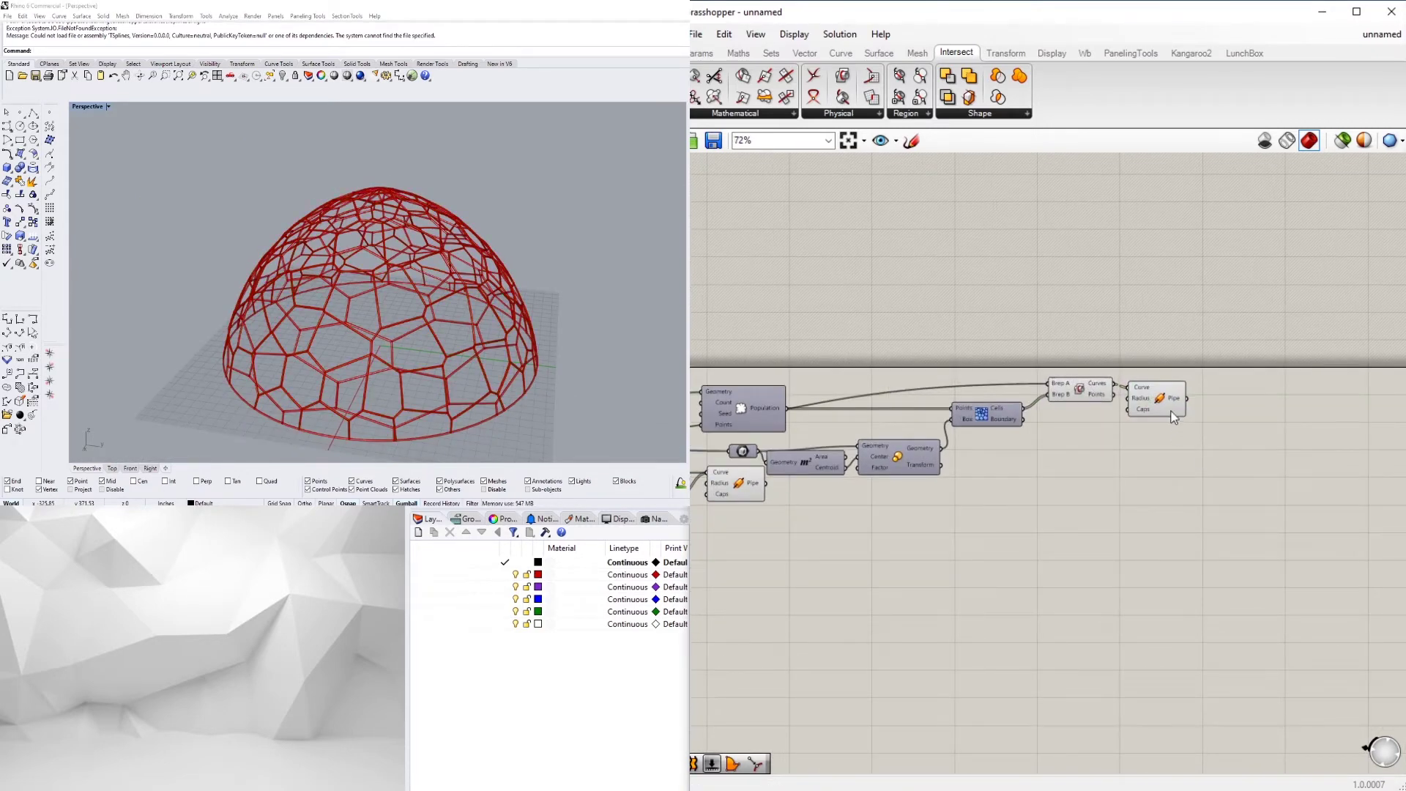
# Add a number slider set to 3.5 and connect it to the new Pipe's Radius input
pyautogui.moveTo(1174, 418); pyautogui.dragTo(1216, 446)
pyautogui.doubleClick(1076, 452)
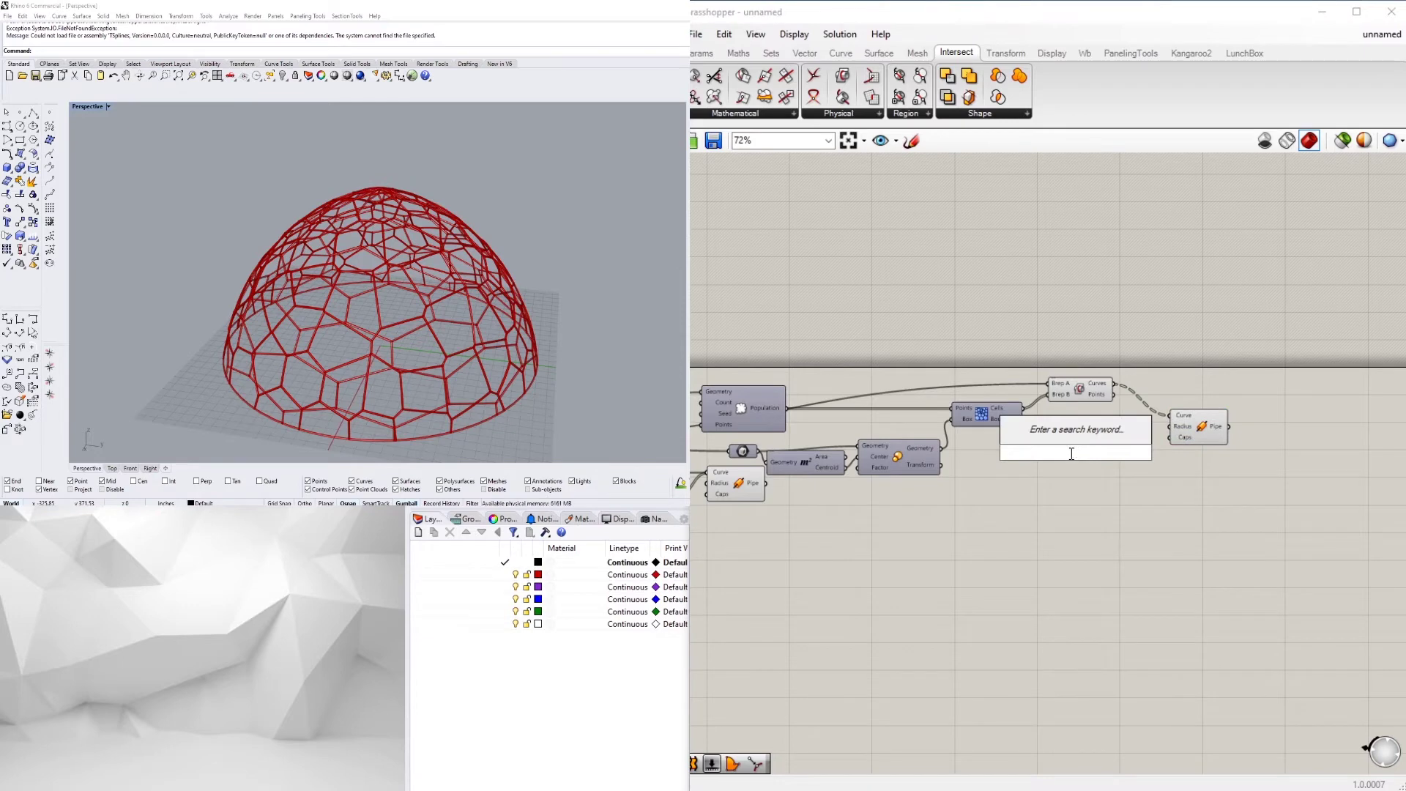
pyautogui.write('3.5')
pyautogui.press('Return')
pyautogui.scroll(3, 1105, 438)
pyautogui.moveTo(1150, 461); pyautogui.dragTo(1170, 447)
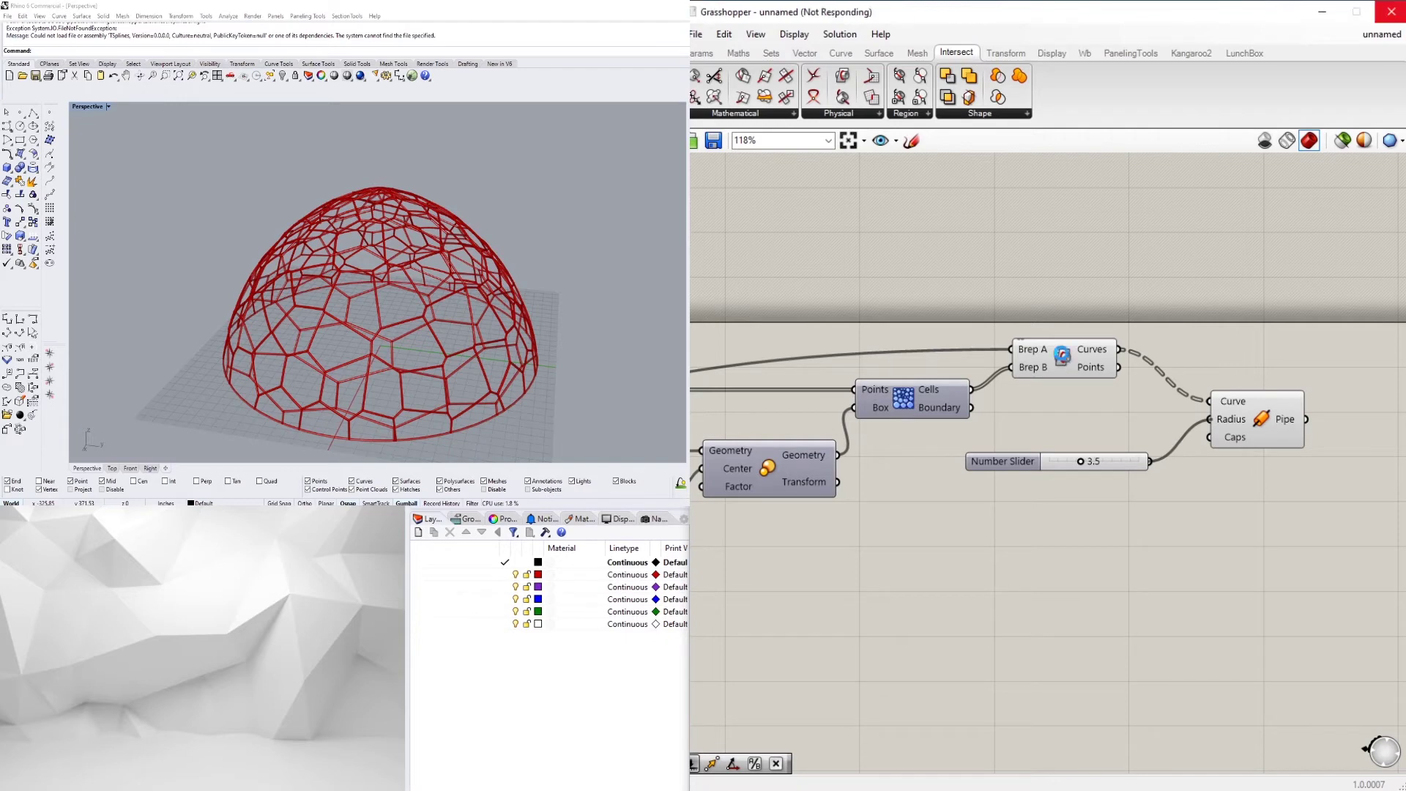
# Turn off the preview of the Brep | Brep component and inspect the thicker pipes on the dome
pyautogui.rightClick(1062, 357)
pyautogui.click(1099, 380)
pyautogui.scroll(-4, 1105, 590)
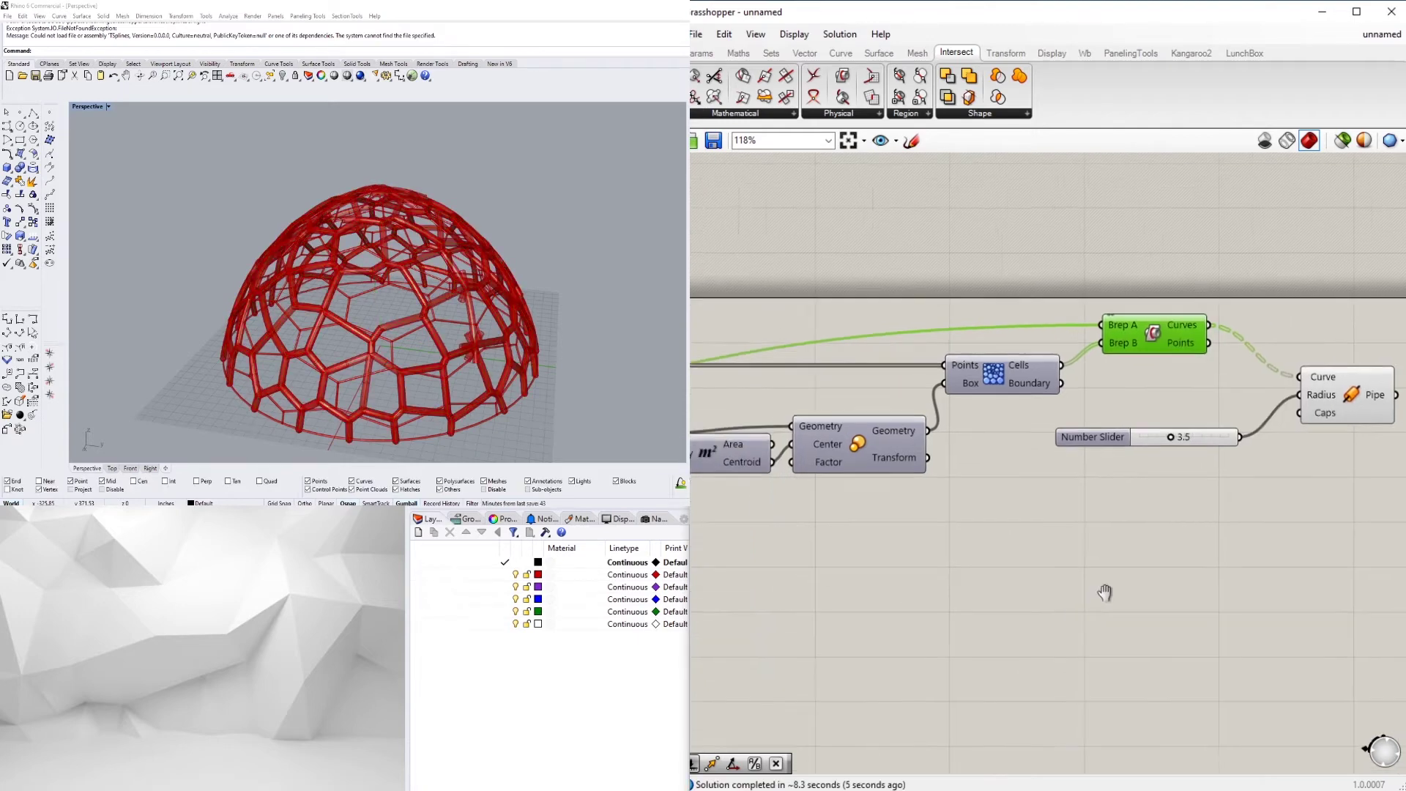
pyautogui.moveTo(1058, 558); pyautogui.dragTo(1160, 562, button='right')
pyautogui.moveTo(425, 308); pyautogui.dragTo(380, 362, button='right')
pyautogui.moveTo(1341, 469); pyautogui.dragTo(1003, 461, button='right')
pyautogui.scroll(2, 1003, 454)
pyautogui.moveTo(1161, 452); pyautogui.dragTo(1180, 452)
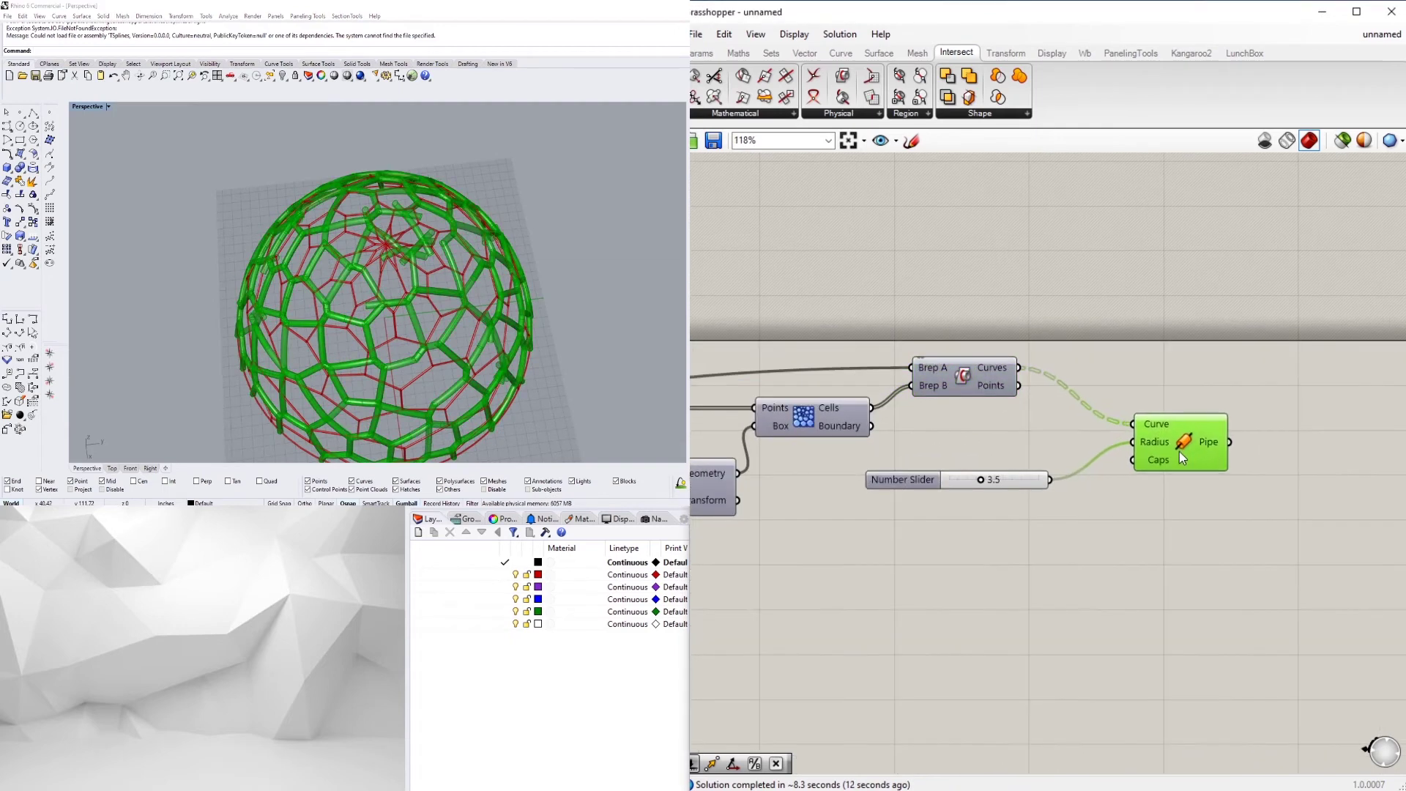
# Add an Explode component fed by the Brep | Brep Curves and move the Pipe component farther along
pyautogui.click(1041, 400)
pyautogui.doubleClick(1111, 372)
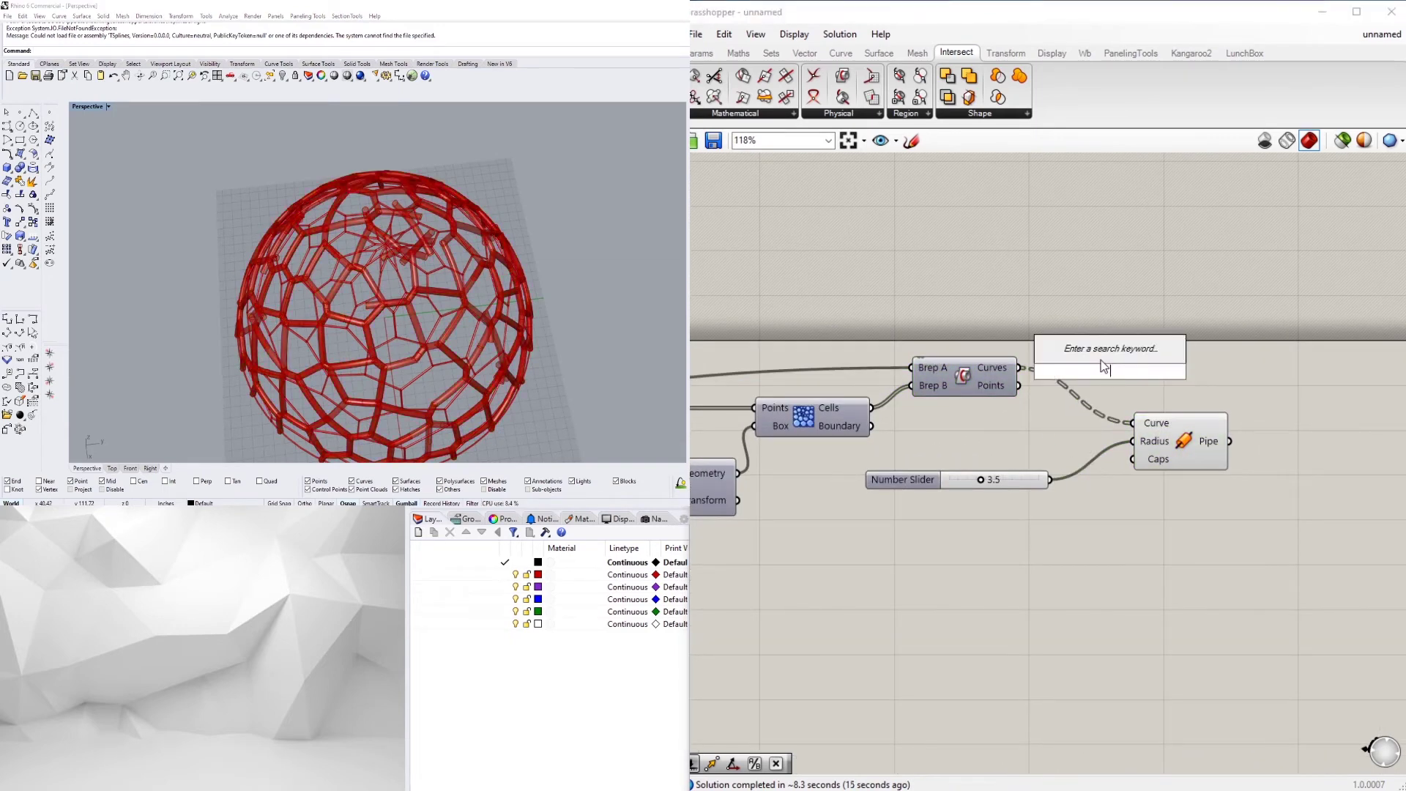
pyautogui.write('EXPL')
pyautogui.click(1092, 354)
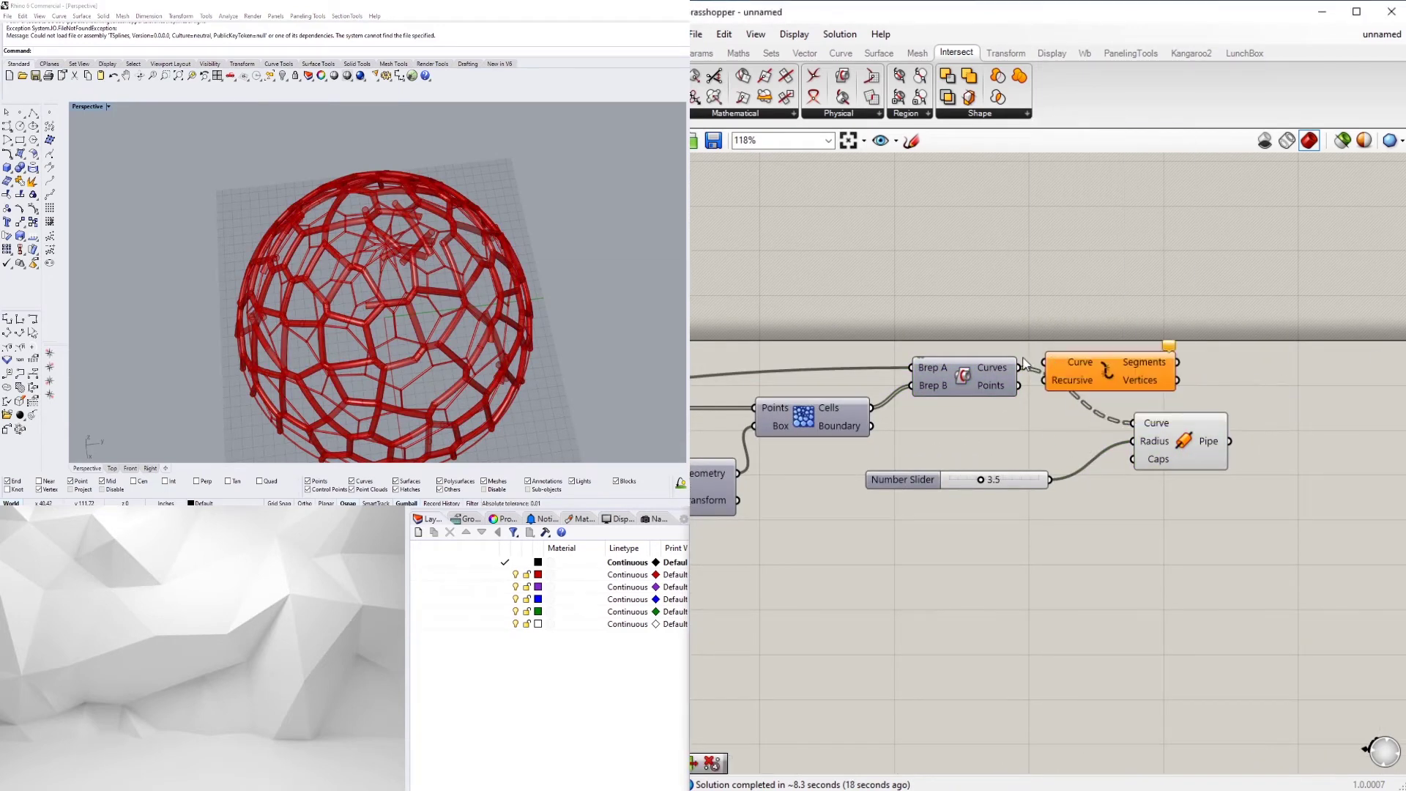
pyautogui.moveTo(1019, 367); pyautogui.dragTo(1046, 361)
pyautogui.moveTo(1172, 505); pyautogui.dragTo(1121, 518, button='right')
pyautogui.moveTo(1134, 453); pyautogui.dragTo(1222, 462)
pyautogui.click(1098, 542)
# Add a number slider set to 20, connect it to Populate Geometry's Count, and inspect the Voronoi structure
pyautogui.moveTo(703, 546); pyautogui.dragTo(1091, 496, button='right')
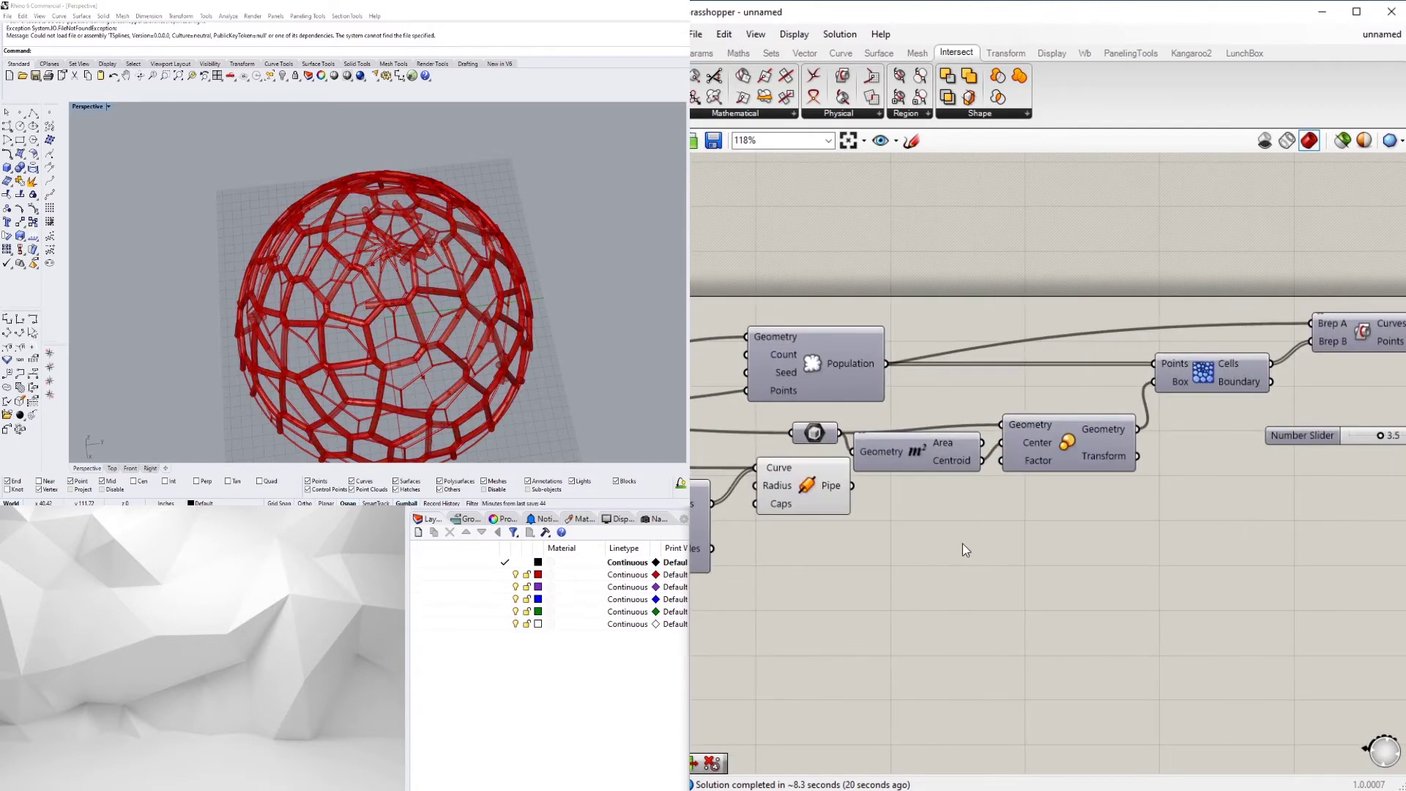
pyautogui.moveTo(762, 555); pyautogui.dragTo(1137, 558, button='right')
pyautogui.scroll(-2, 1137, 558)
pyautogui.scroll(2, 1008, 391)
pyautogui.moveTo(1008, 391); pyautogui.dragTo(967, 443, button='right')
pyautogui.doubleClick(952, 433)
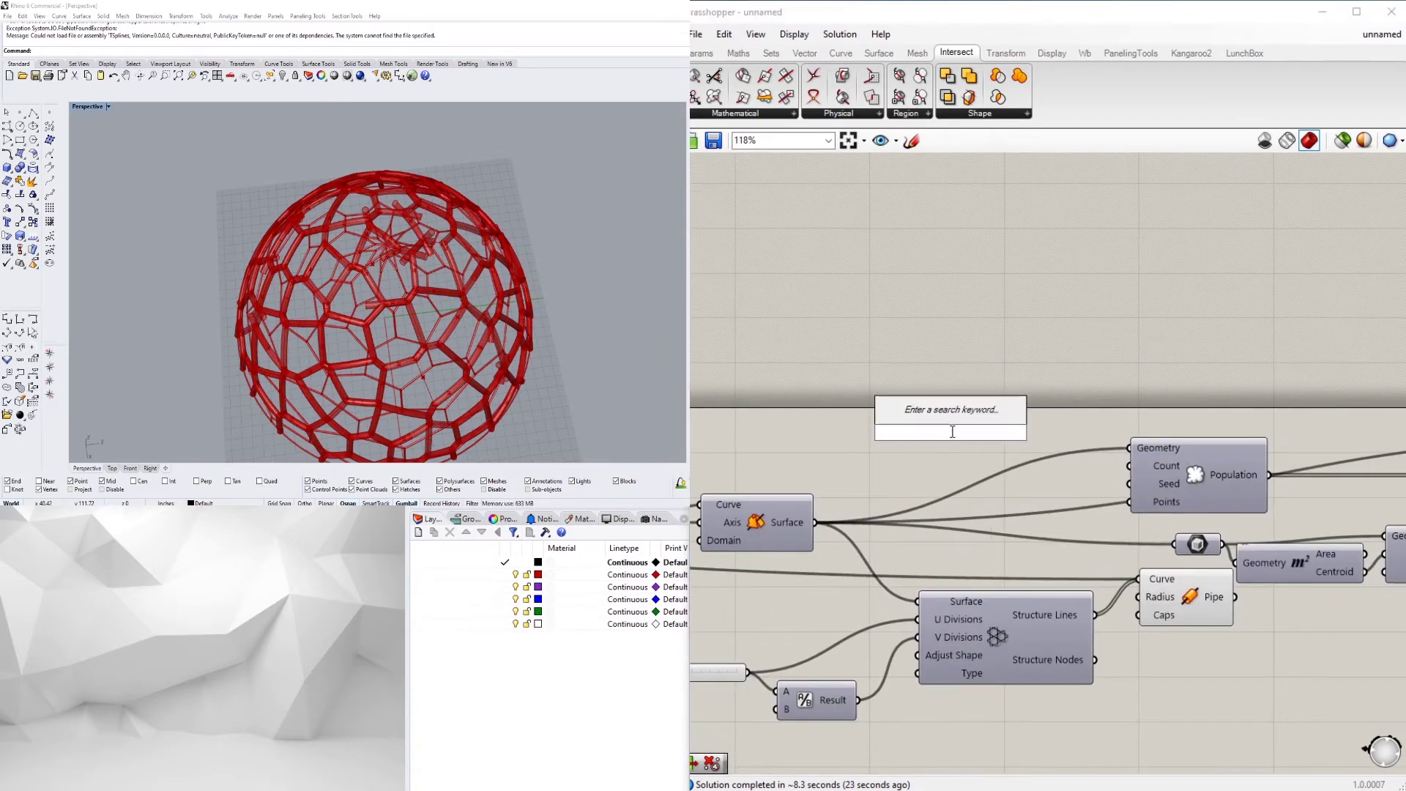
pyautogui.write('20')
pyautogui.press('Return')
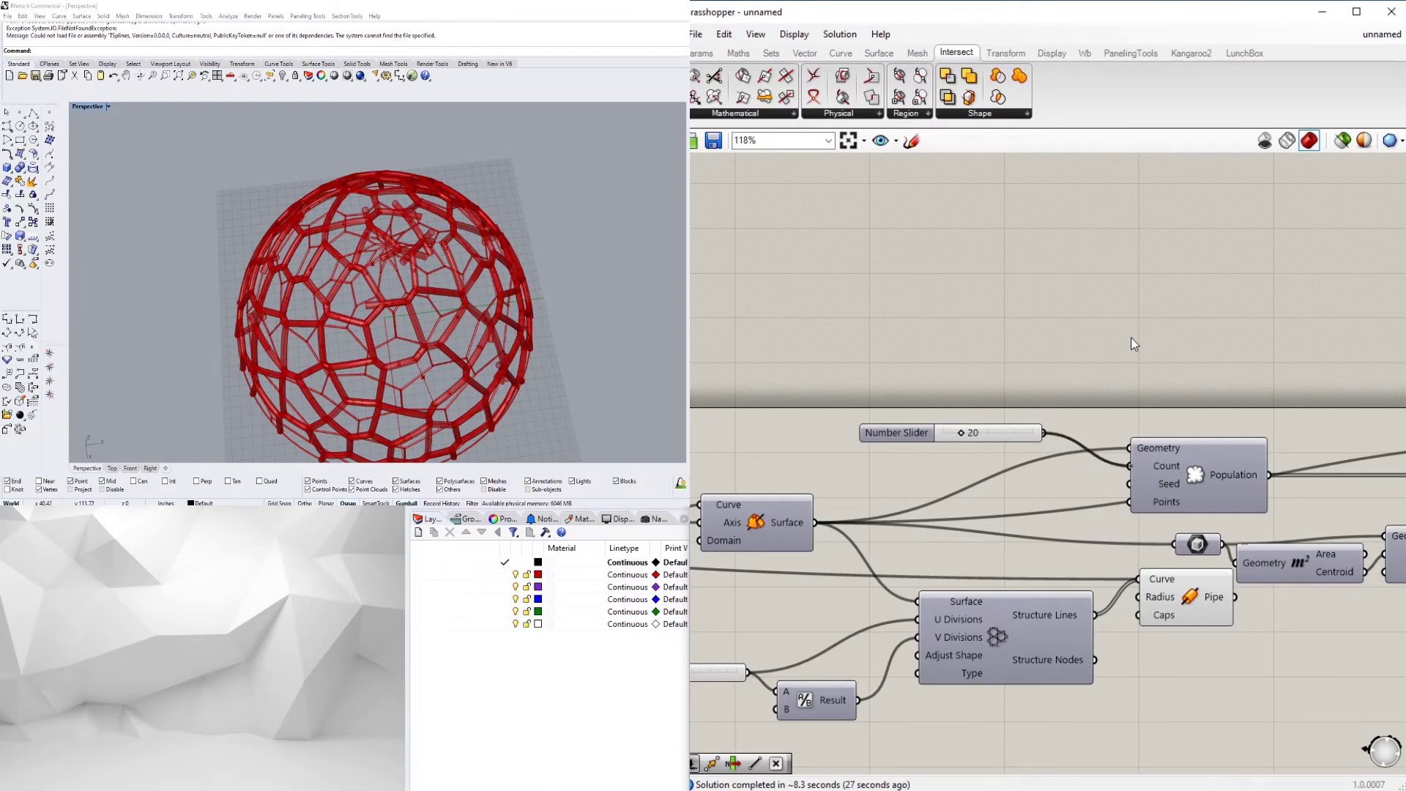
pyautogui.moveTo(381, 344); pyautogui.dragTo(381, 299, button='right')
pyautogui.scroll(6, 381, 299)
pyautogui.scroll(-5, 1081, 227)
# Delete the Explode component next to Brep | Brep
pyautogui.moveTo(1362, 318); pyautogui.dragTo(1191, 348, button='right')
pyautogui.scroll(3, 1172, 340)
pyautogui.moveTo(1029, 352); pyautogui.dragTo(1058, 405, button='right')
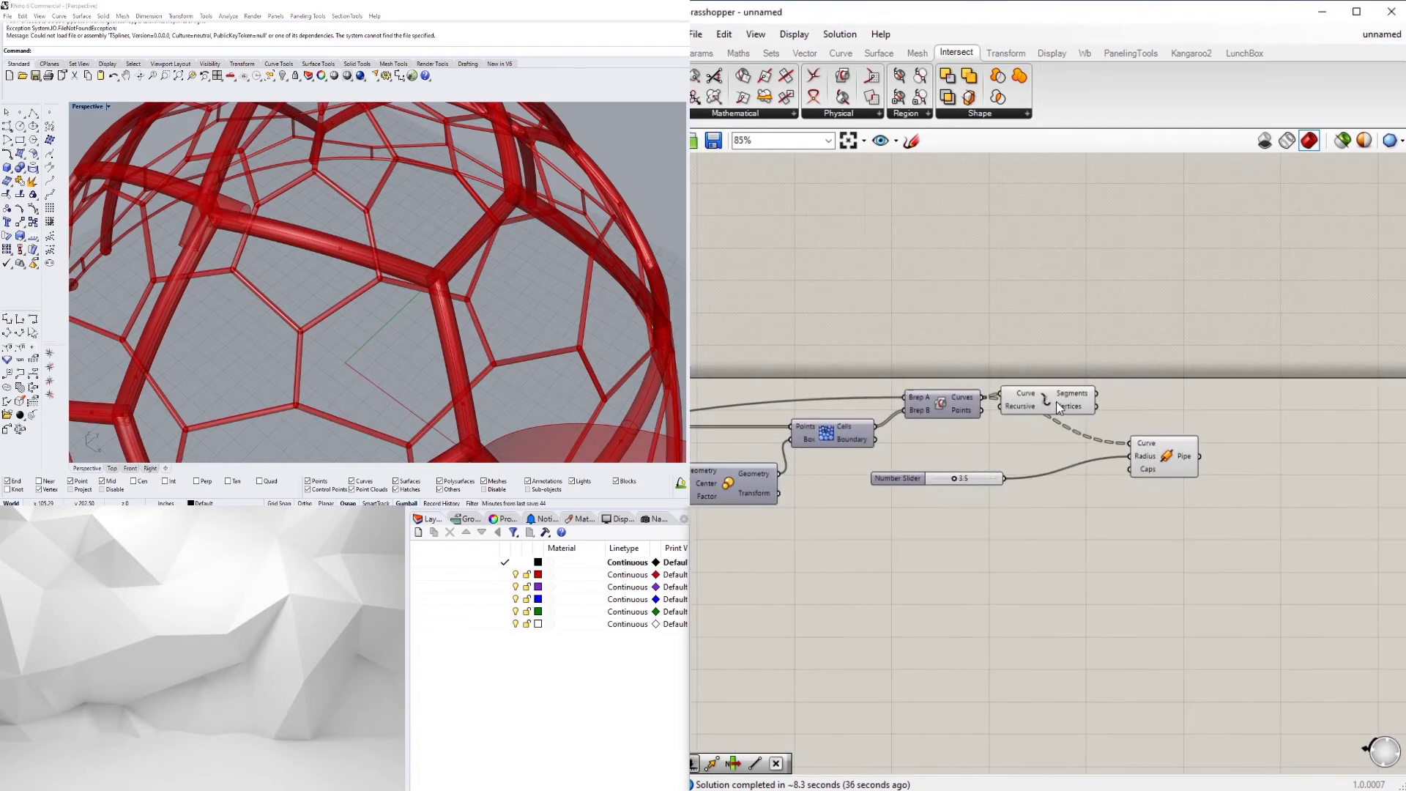
pyautogui.scroll(1, 1056, 402)
pyautogui.moveTo(1056, 401); pyautogui.dragTo(1082, 382)
pyautogui.press('Delete')
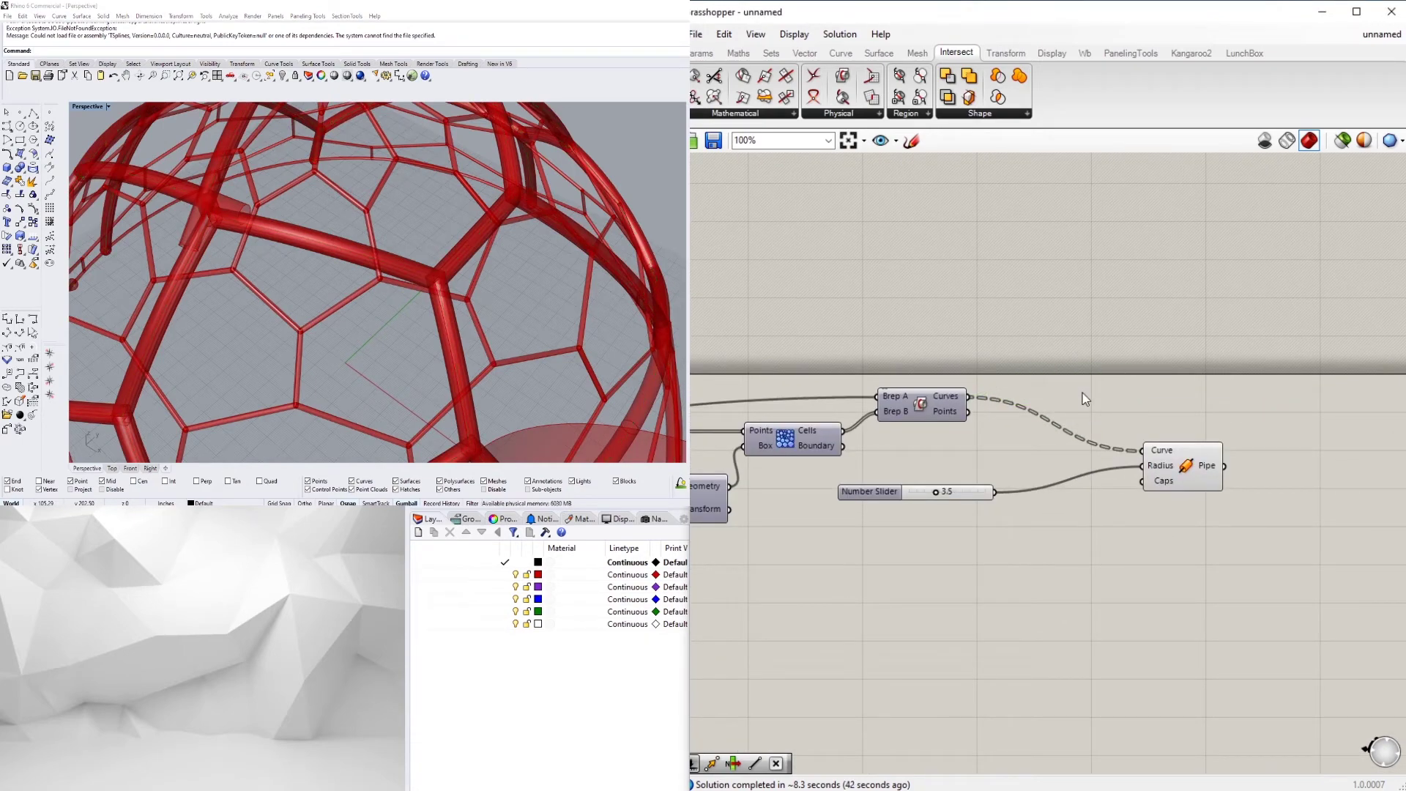
# Add an Explode component fed by the Brep | Brep Curves and connect its Segments to the Pipe's Curve input
pyautogui.scroll(-2, 1082, 393)
pyautogui.scroll(-5, 410, 278)
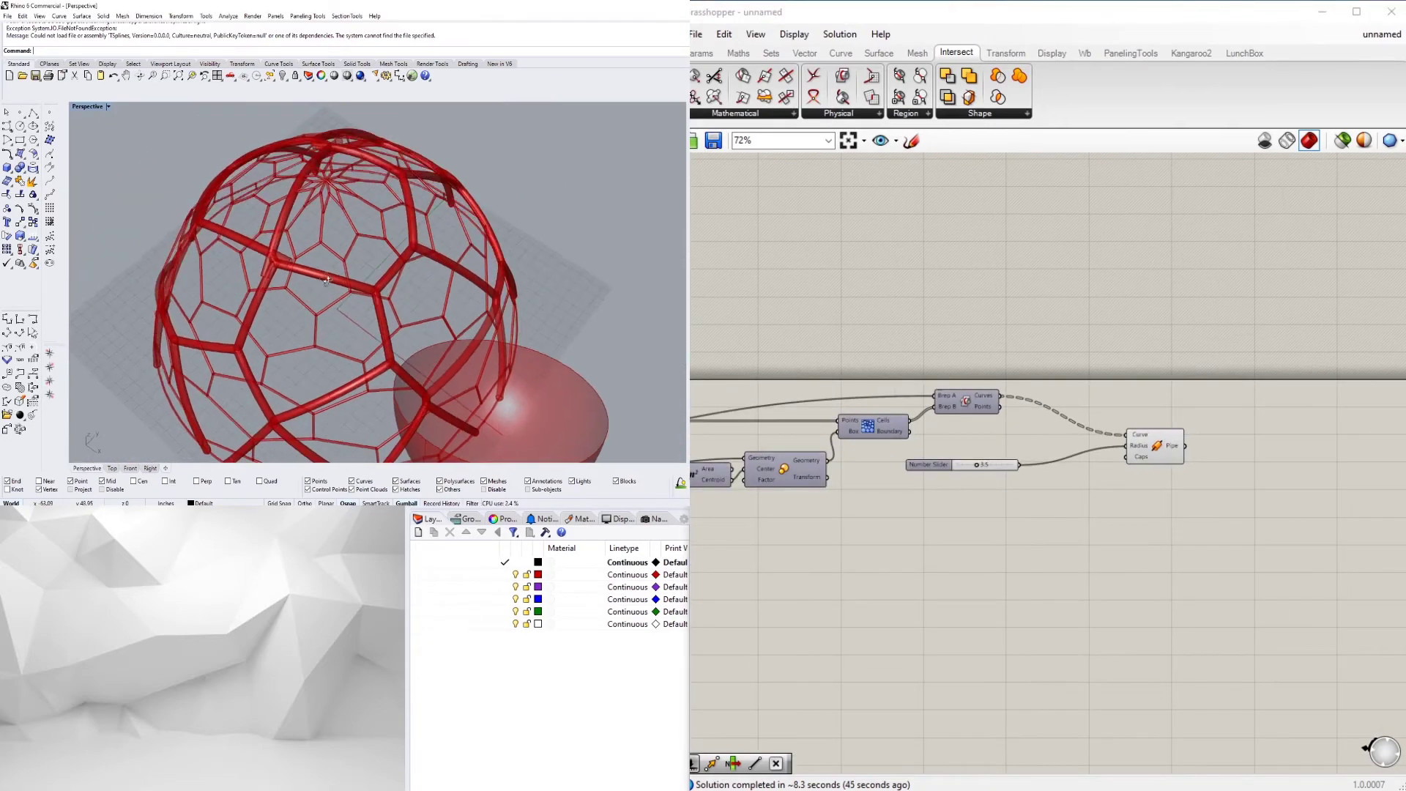
pyautogui.moveTo(381, 286); pyautogui.dragTo(476, 307, button='right')
pyautogui.scroll(5, 1167, 402)
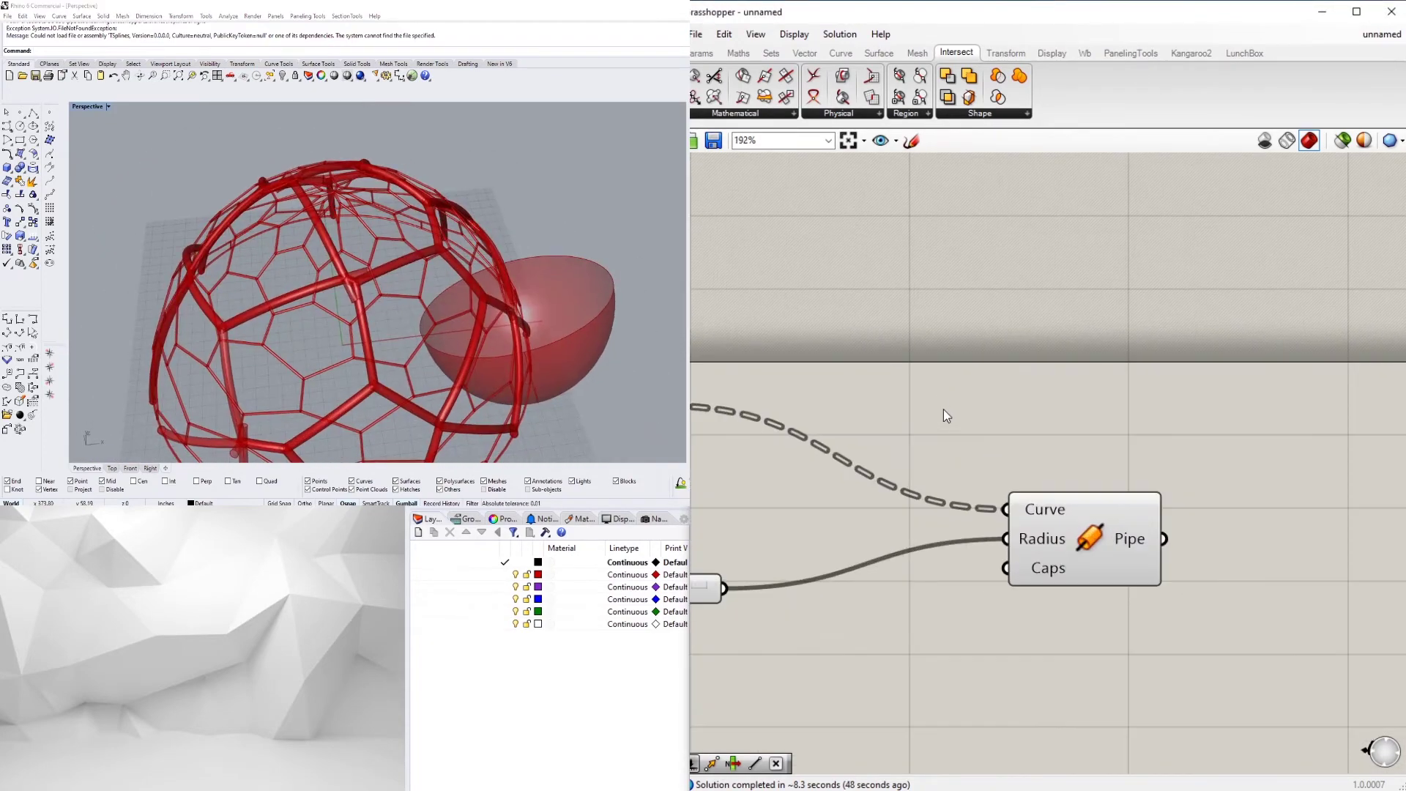
pyautogui.doubleClick(943, 410)
pyautogui.write('EXPL')
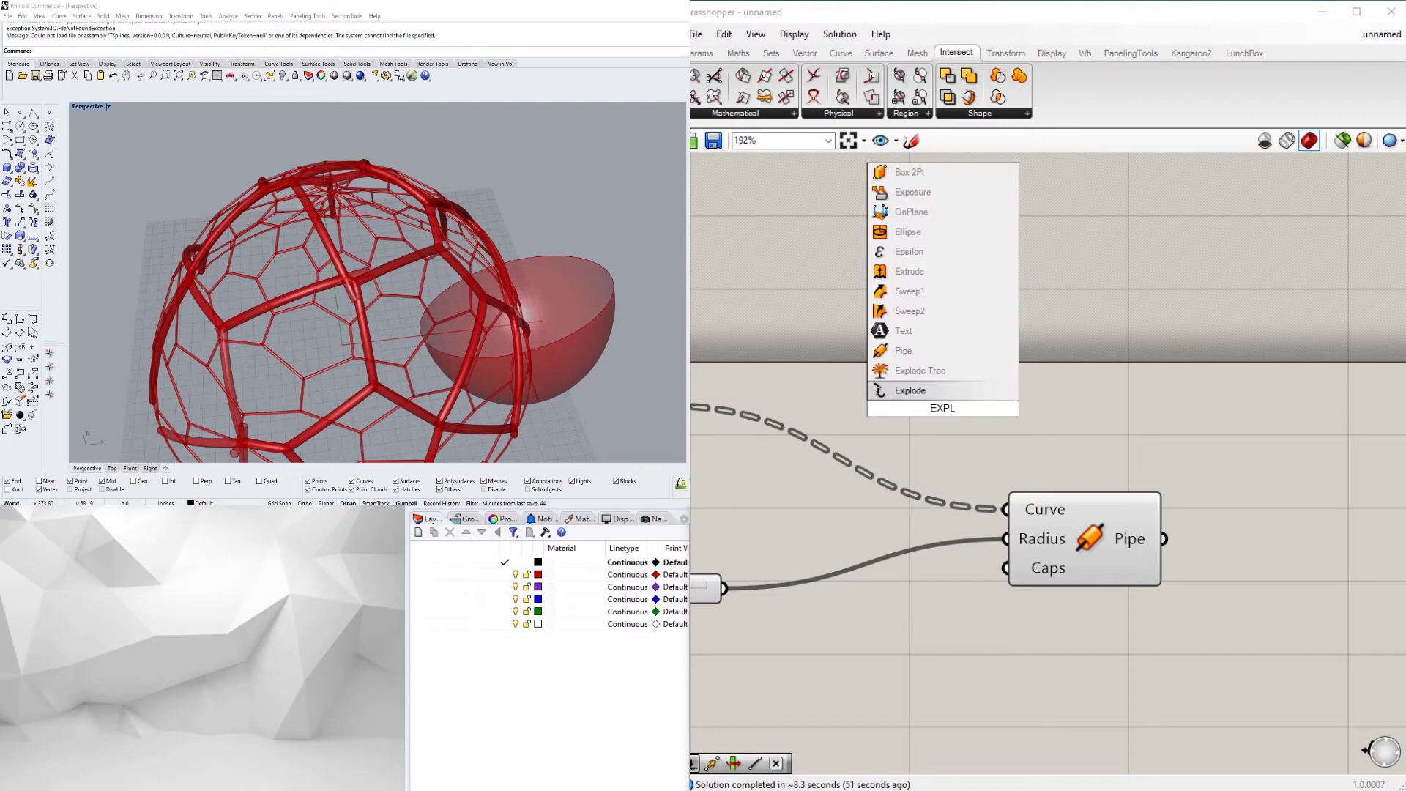
pyautogui.click(915, 393)
pyautogui.scroll(-3, 847, 439)
pyautogui.moveTo(897, 403); pyautogui.dragTo(911, 411)
pyautogui.moveTo(1047, 439); pyautogui.dragTo(897, 449, button='right')
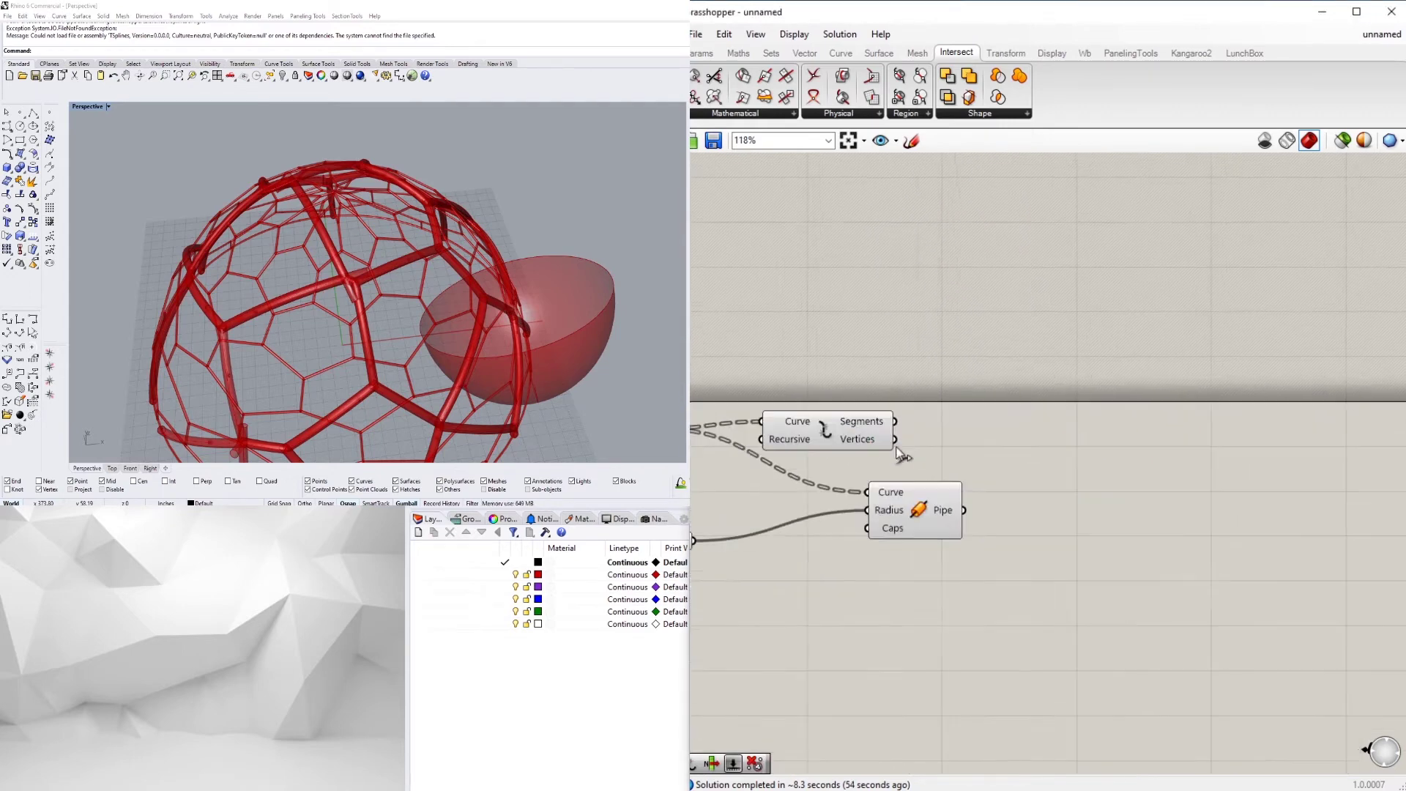
pyautogui.moveTo(877, 493); pyautogui.dragTo(981, 520)
# Add a Sort Duplicate Curves component and feed the exploded Segments into its Curves input
pyautogui.doubleClick(1089, 436)
pyautogui.write('DUPL')
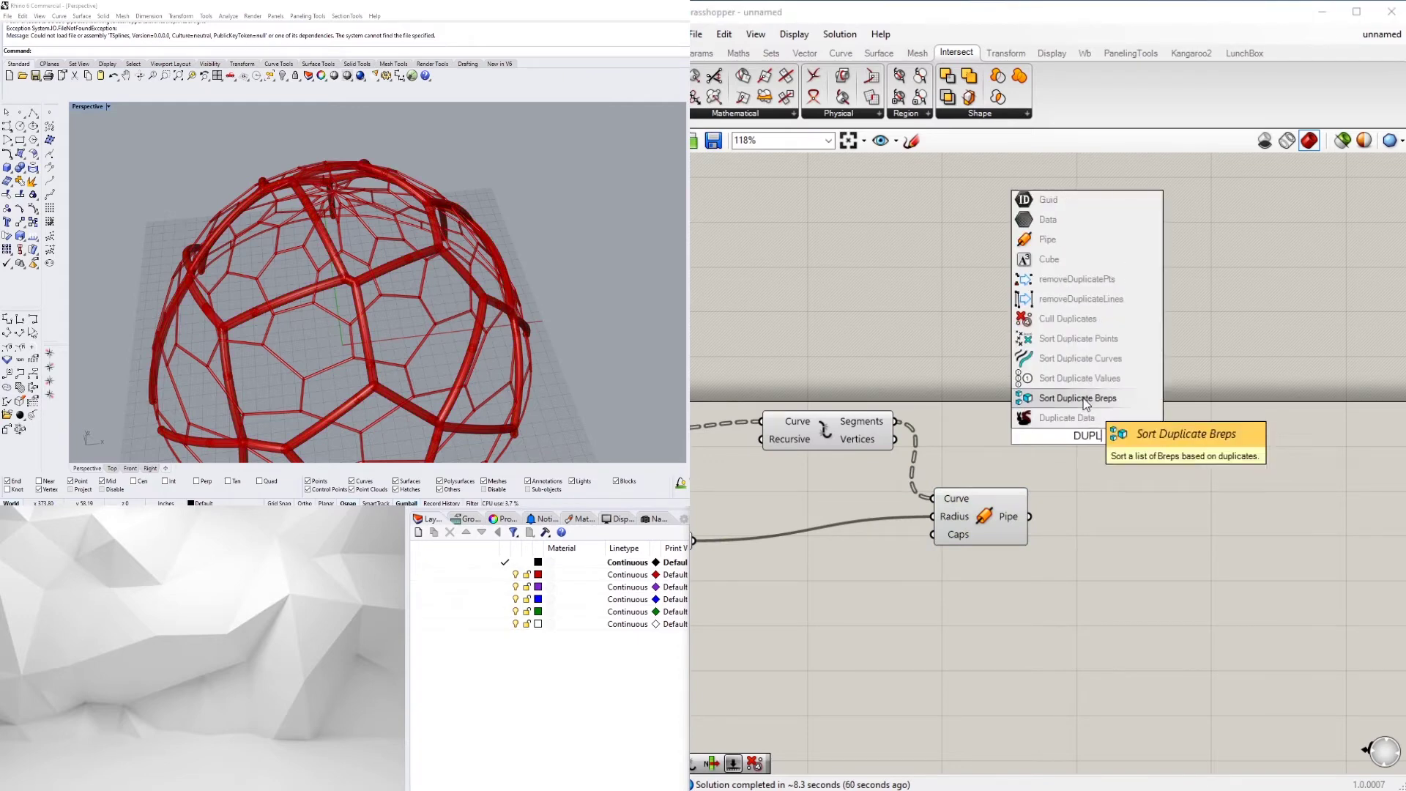
pyautogui.click(1091, 359)
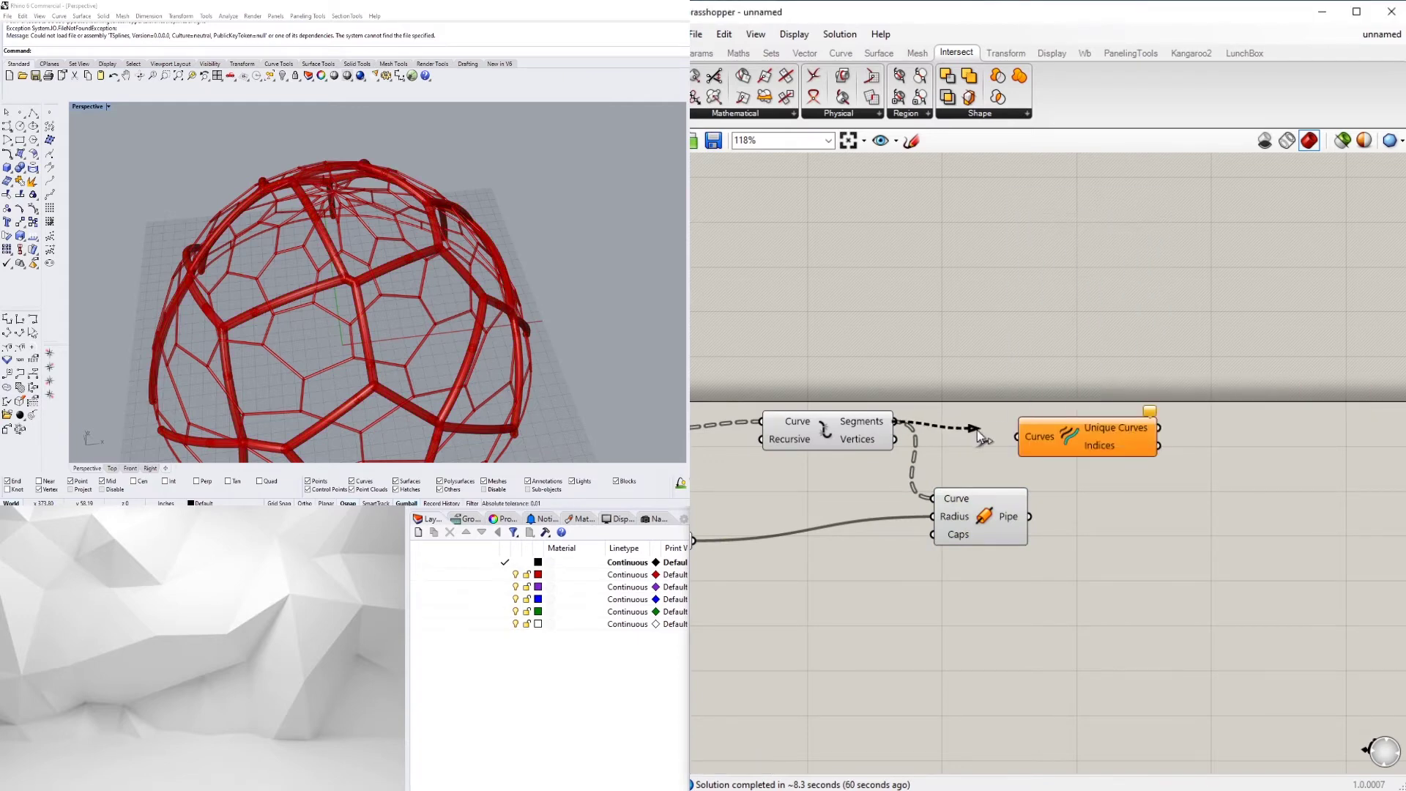
pyautogui.moveTo(978, 433); pyautogui.dragTo(1016, 449)
pyautogui.moveTo(976, 446); pyautogui.dragTo(921, 449, button='right')
# Flatten the Curves input of Sort Duplicate Curves and feed its Unique Curves into the Pipe's Curve input
pyautogui.moveTo(817, 428)
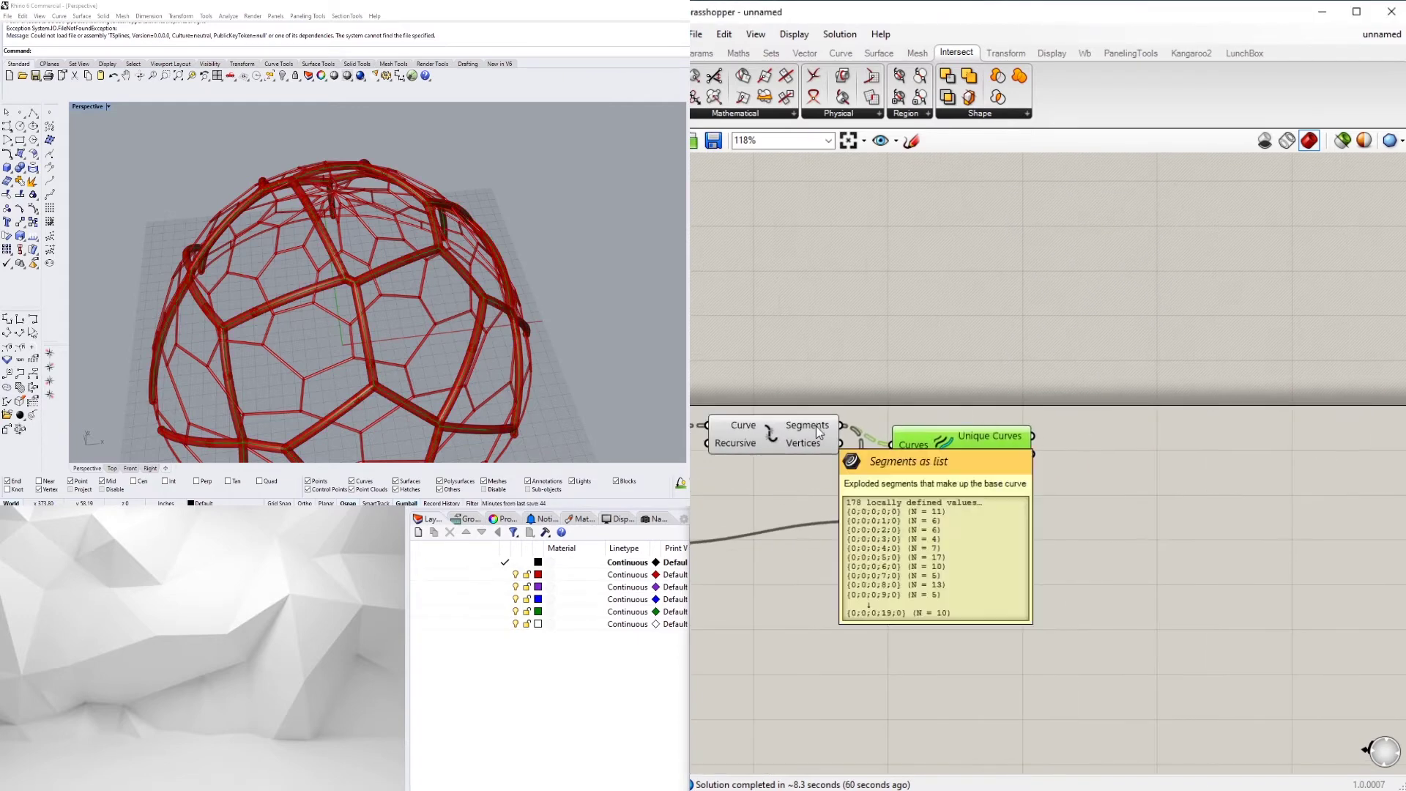
pyautogui.rightClick(905, 447)
pyautogui.click(952, 564)
pyautogui.moveTo(991, 435); pyautogui.dragTo(1030, 424)
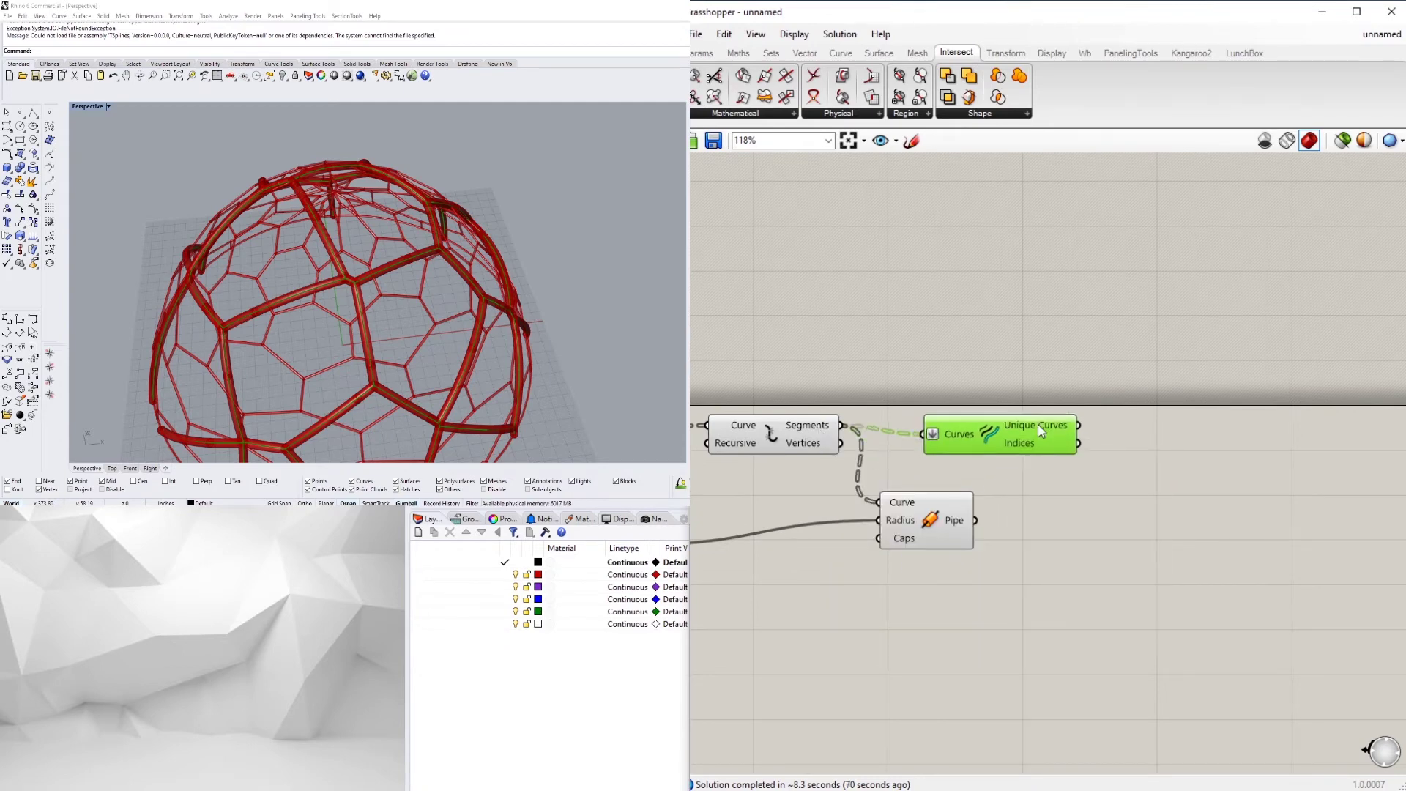
pyautogui.moveTo(929, 521); pyautogui.dragTo(1169, 498)
pyautogui.moveTo(1023, 441)
pyautogui.mouseDown()
pyautogui.moveTo(964, 432)
pyautogui.moveTo(1033, 436)
pyautogui.mouseUp()
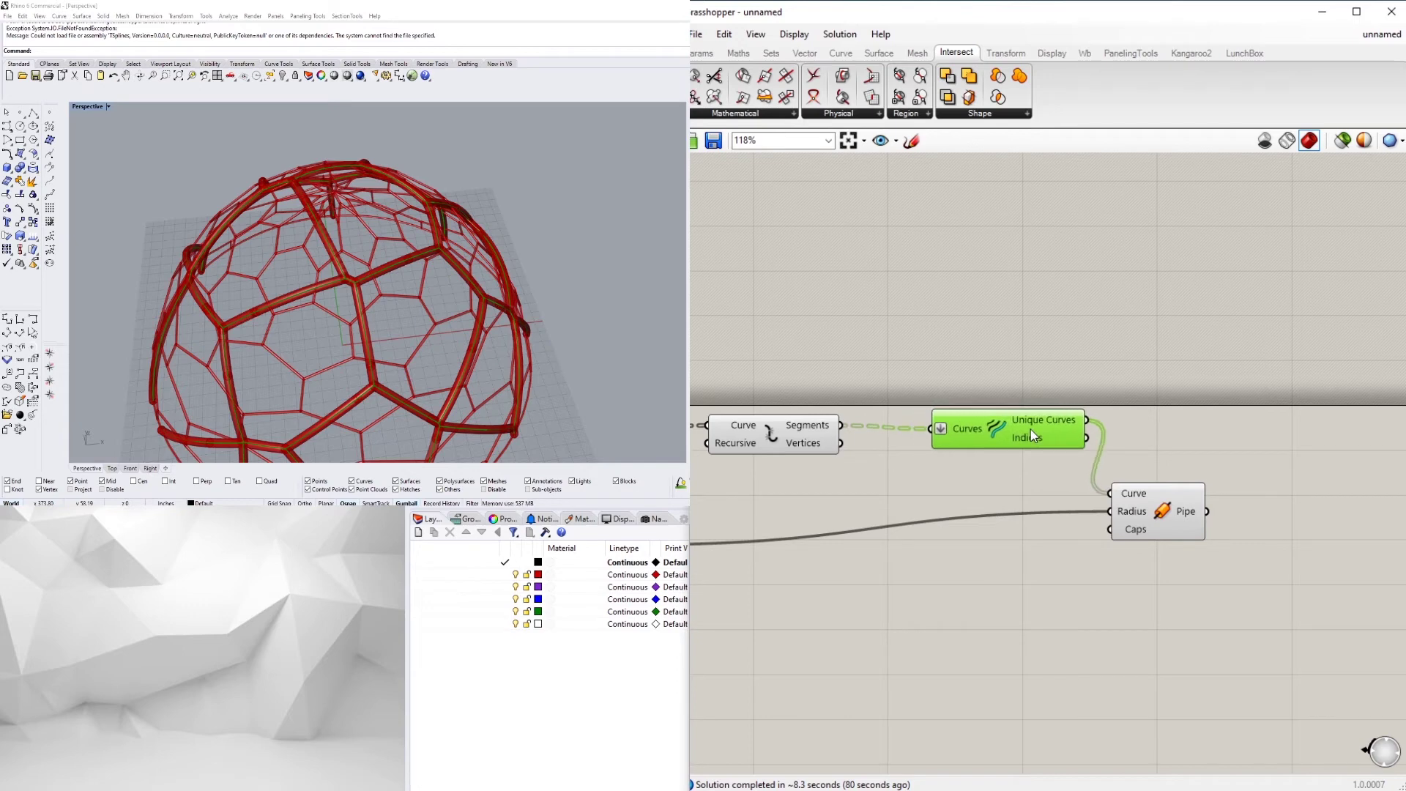
# Flatten the Segments output of the Explode component
pyautogui.rightClick(801, 424)
pyautogui.click(840, 504)
pyautogui.click(981, 334)
pyautogui.moveTo(983, 333); pyautogui.dragTo(946, 317, button='right')
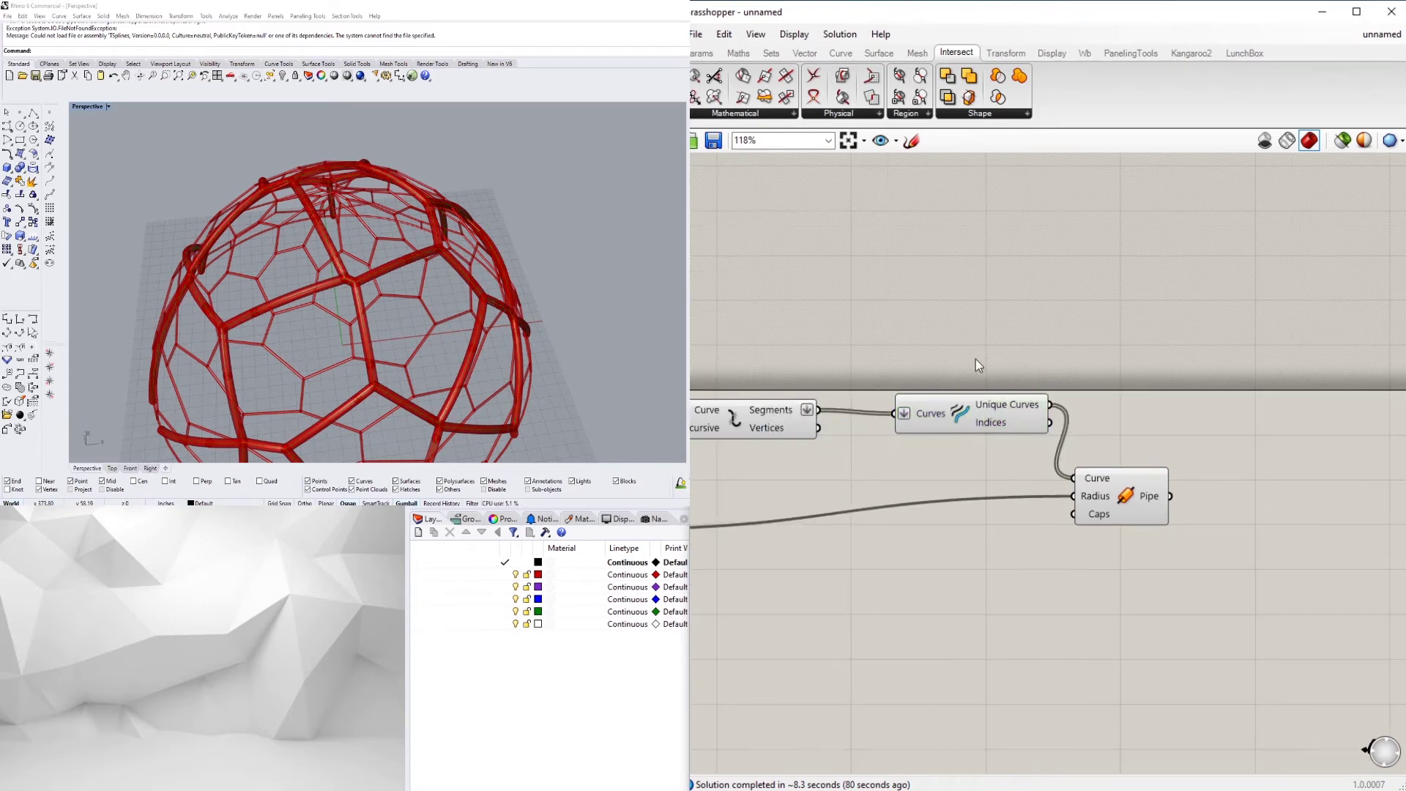
pyautogui.scroll(3, 977, 410)
pyautogui.click(996, 410)
pyautogui.moveTo(1023, 422)
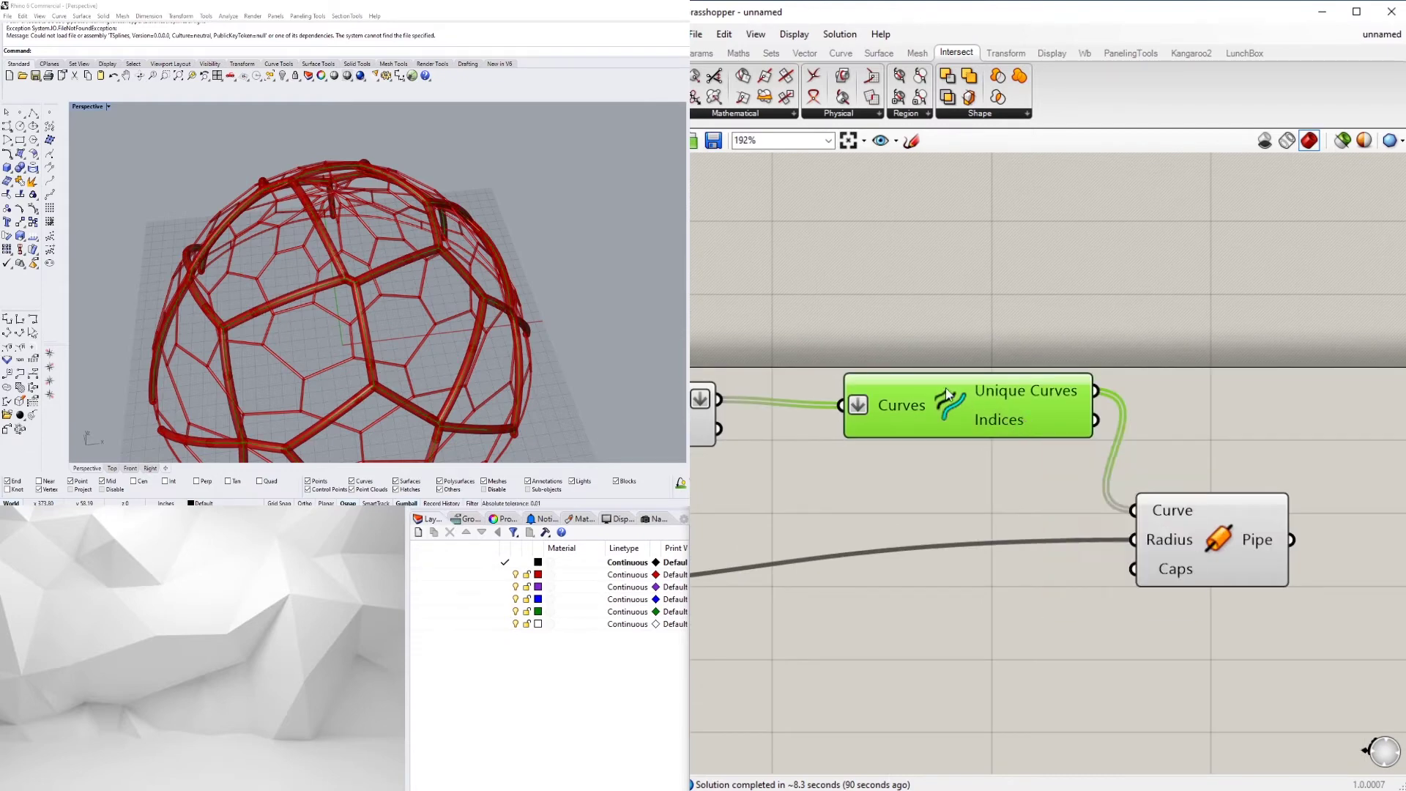
# Add a removeDuplicateLines component to the canvas above the Pipe
pyautogui.doubleClick(1250, 424)
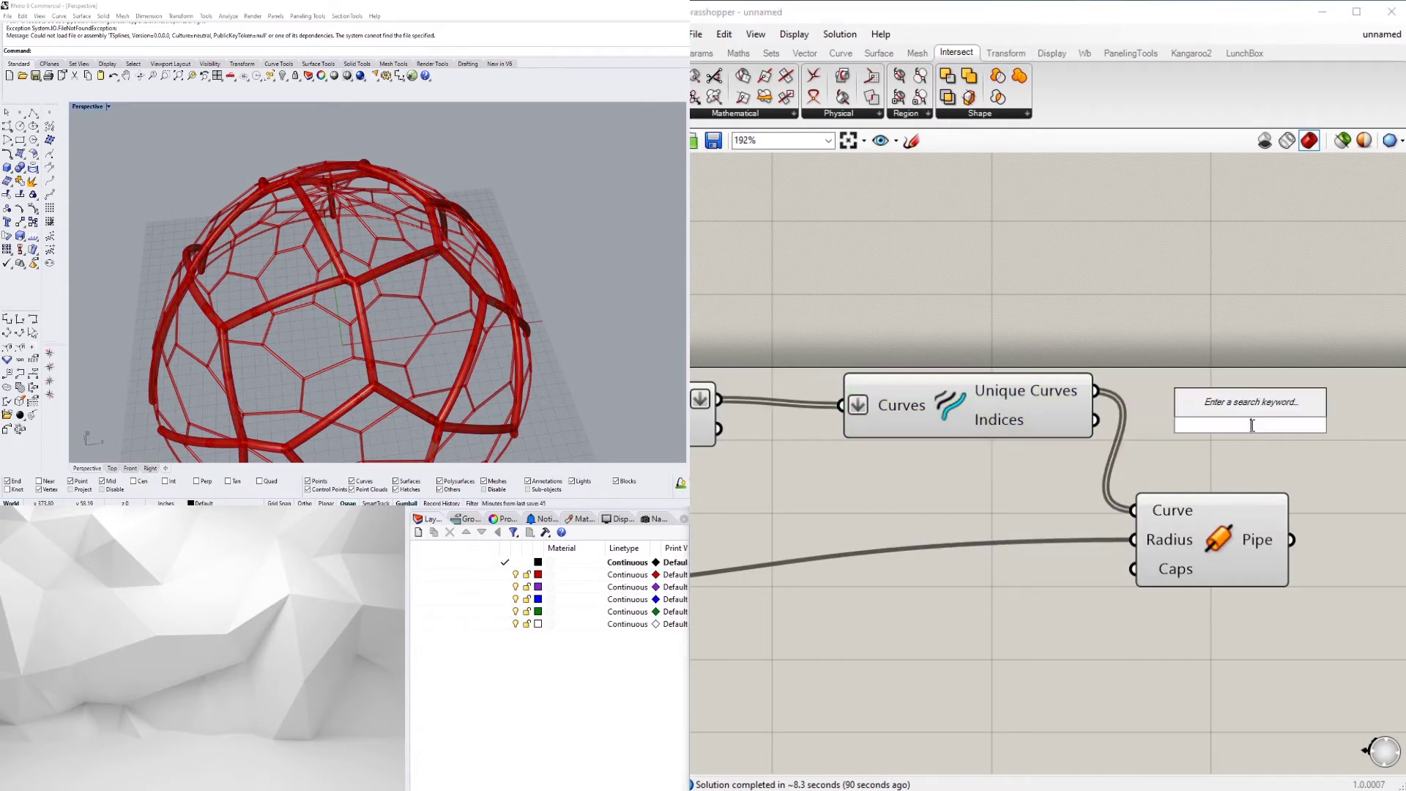
pyautogui.write('DUPL')
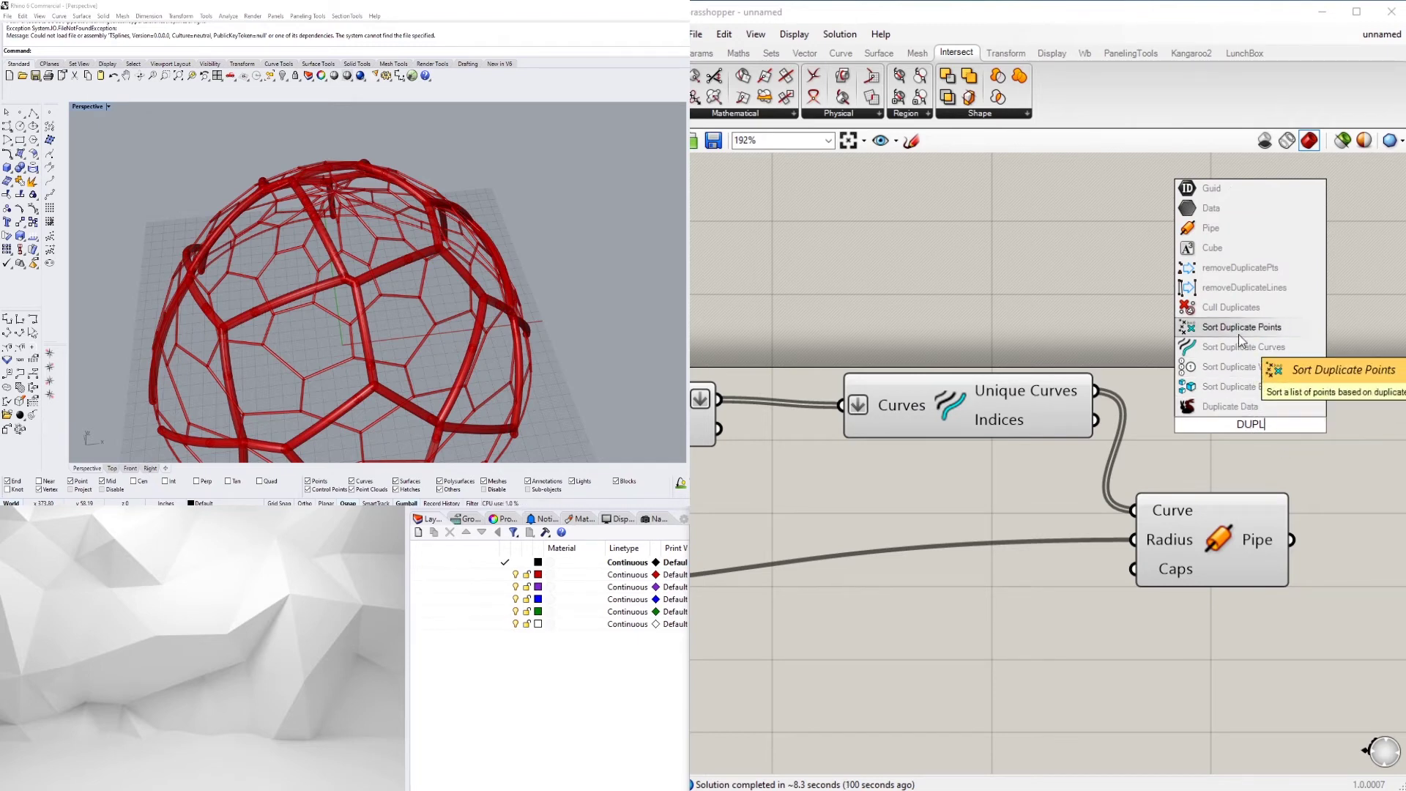
pyautogui.click(1232, 294)
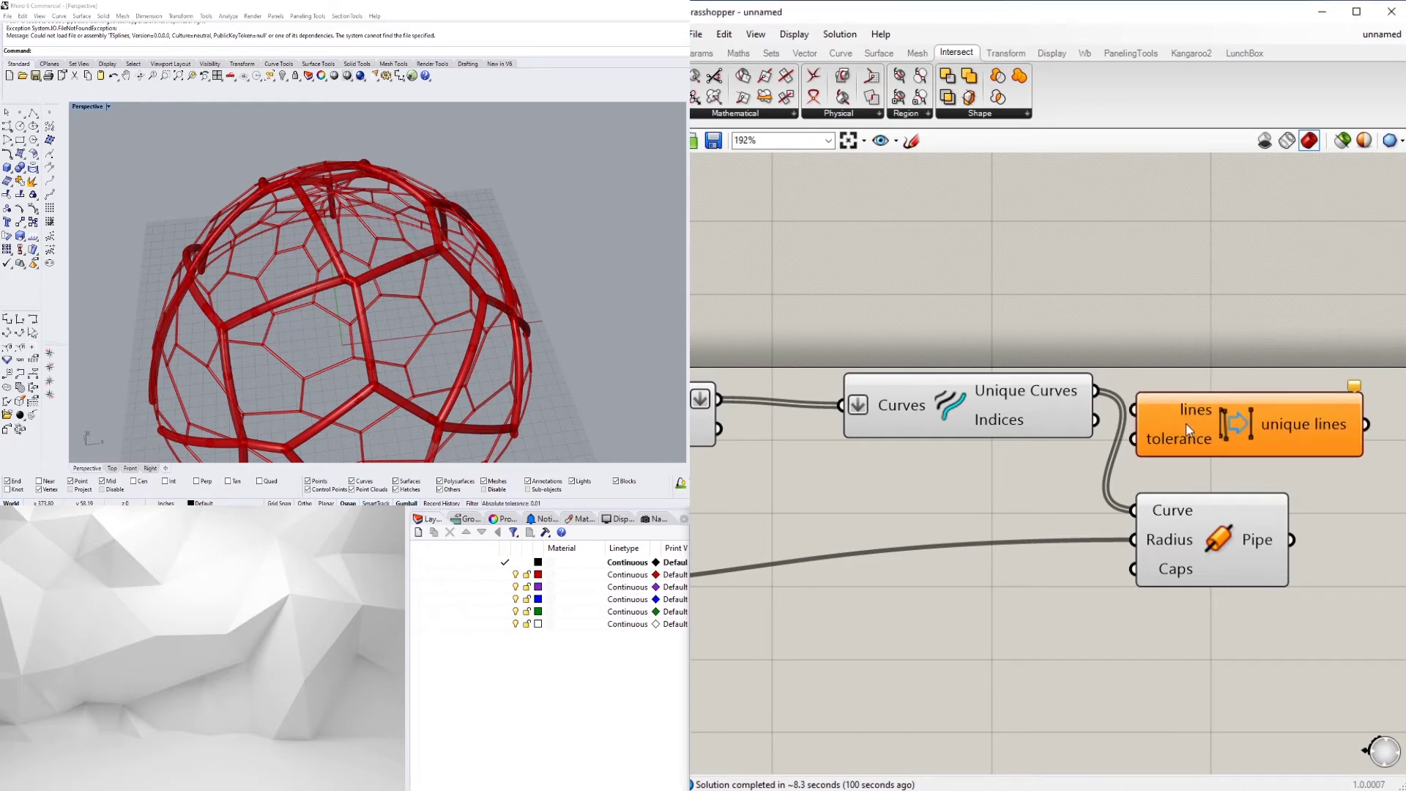
# Delete the Sort Duplicate Curves component
pyautogui.scroll(-3, 1179, 423)
pyautogui.press('Delete')
pyautogui.moveTo(1202, 411); pyautogui.dragTo(1077, 410)
# Feed the exploded Segments into the lines input of removeDuplicateLines and place that component closer to Explode
pyautogui.scroll(2, 936, 435)
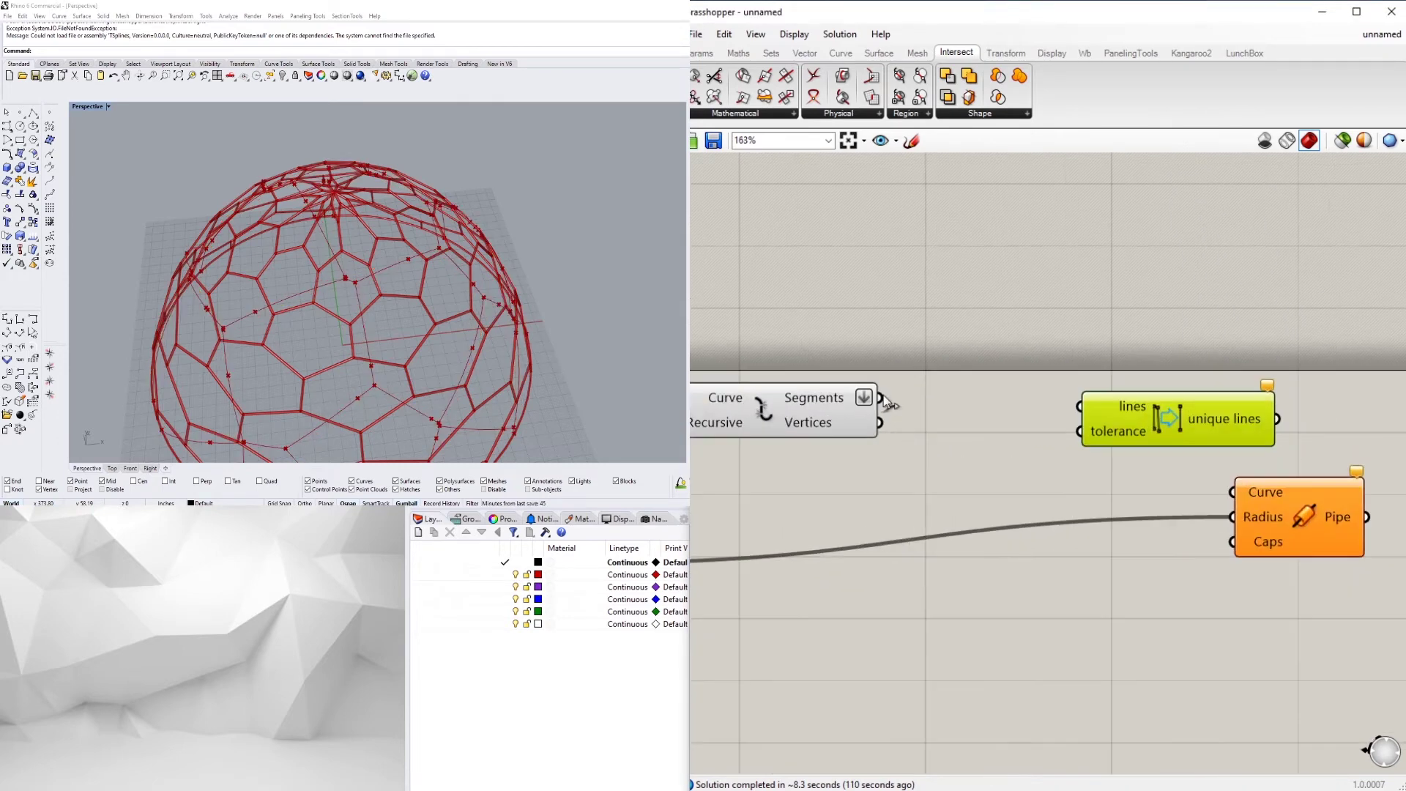
pyautogui.moveTo(882, 399); pyautogui.dragTo(1077, 410)
pyautogui.moveTo(1168, 425); pyautogui.dragTo(1058, 425)
# Remove the flatten from the Explode component's Segments output and reposition removeDuplicateLines beside it
pyautogui.click(902, 415)
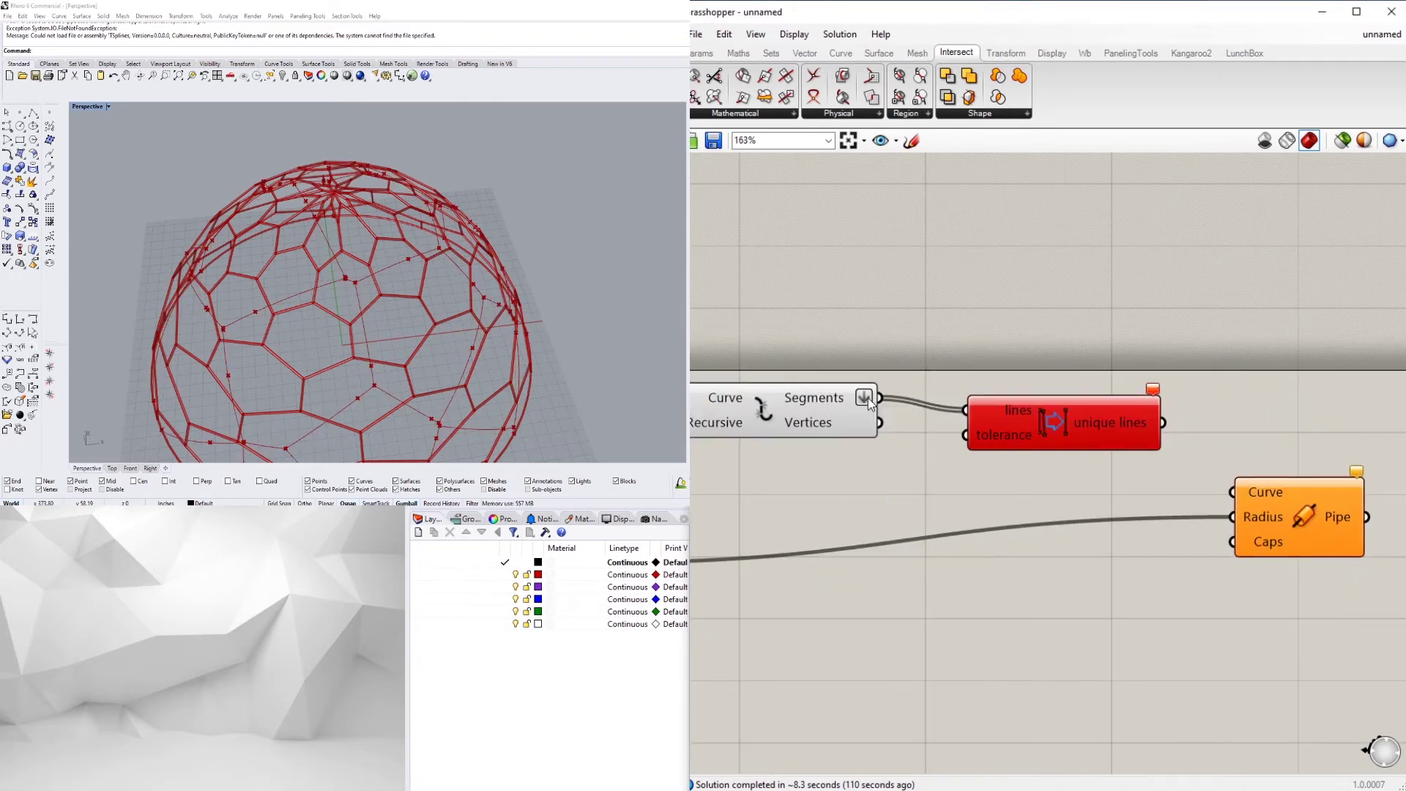
pyautogui.rightClick(868, 398)
pyautogui.click(908, 482)
pyautogui.click(1036, 434)
pyautogui.scroll(-3, 1166, 468)
pyautogui.moveTo(782, 431); pyautogui.dragTo(1059, 431)
pyautogui.moveTo(1105, 438); pyautogui.dragTo(1032, 460)
pyautogui.moveTo(1058, 468); pyautogui.dragTo(1090, 451)
pyautogui.scroll(3, 1038, 462)
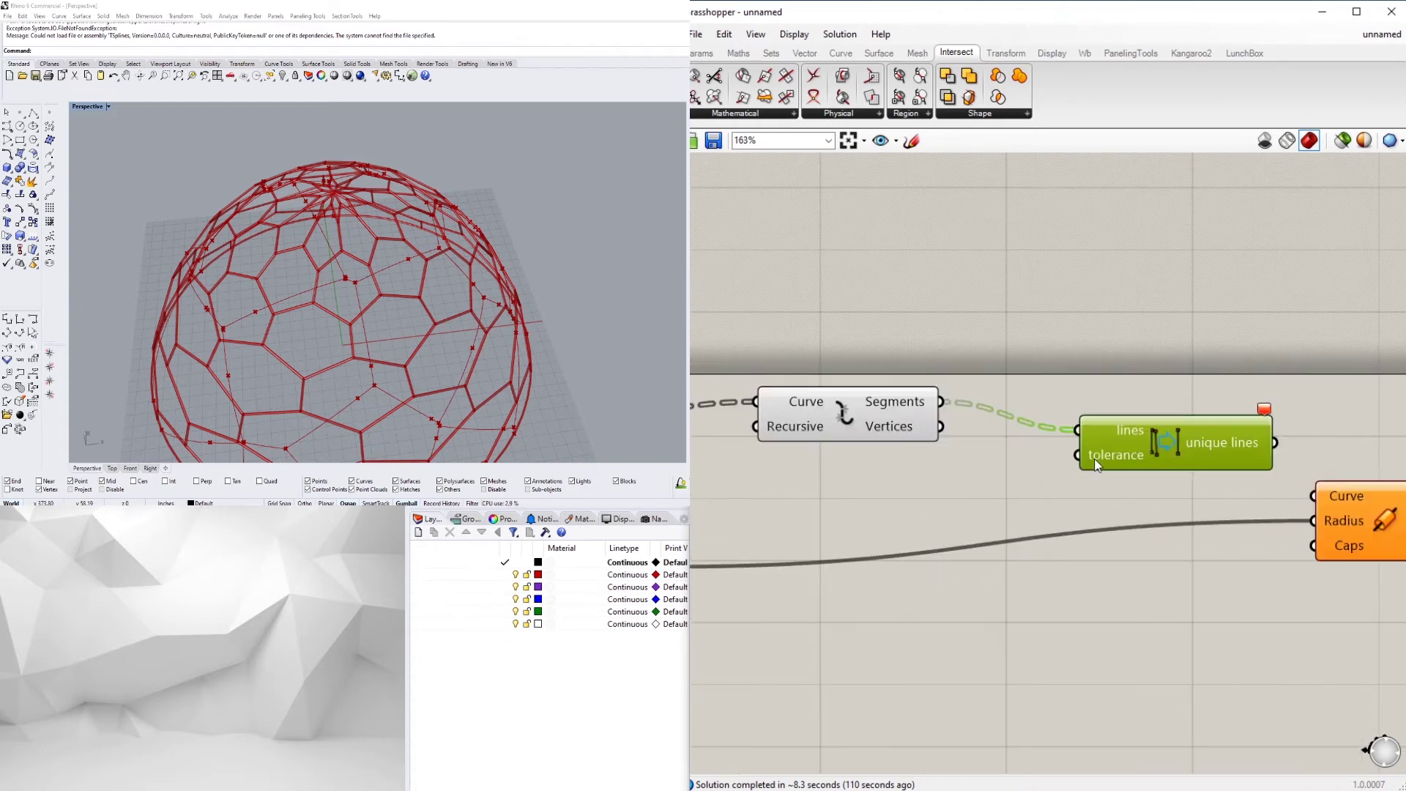
# Add a number slider set to 1 and connect it to the tolerance input of removeDuplicateLines
pyautogui.click(1104, 476)
pyautogui.doubleClick(919, 512)
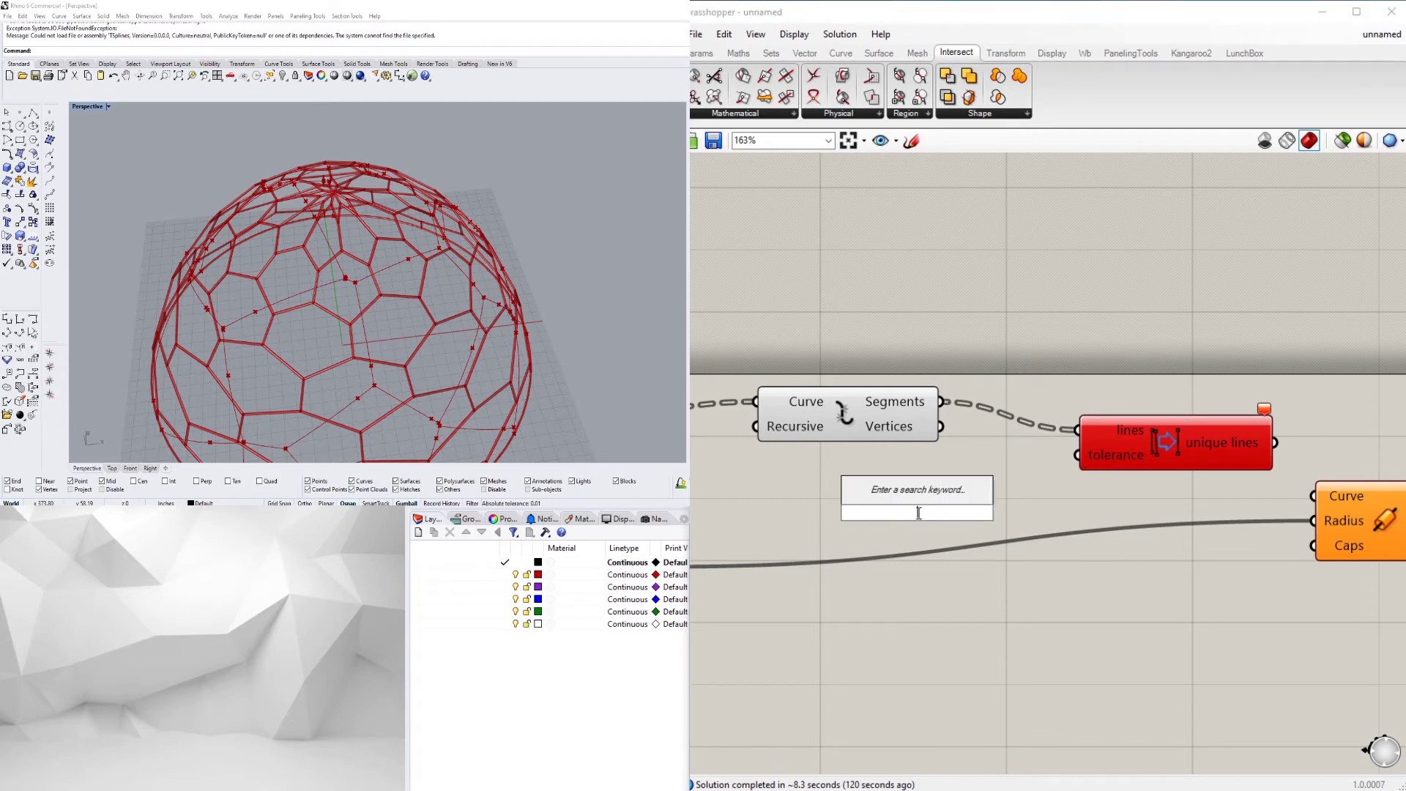
pyautogui.write('1')
pyautogui.press('Return')
pyautogui.moveTo(1045, 512); pyautogui.dragTo(1071, 484)
pyautogui.moveTo(937, 510); pyautogui.dragTo(932, 490)
pyautogui.moveTo(1254, 459); pyautogui.dragTo(1013, 421, button='right')
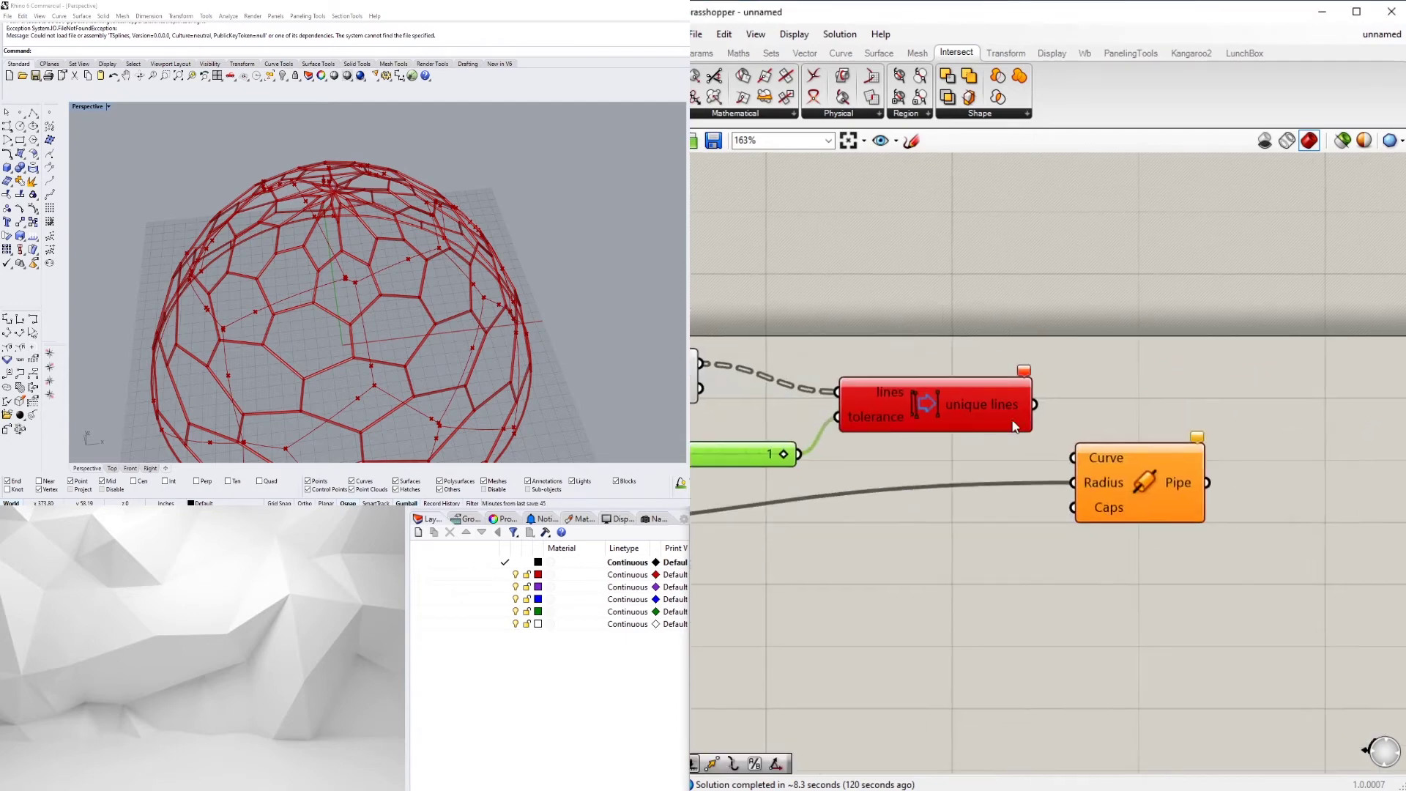
# Feed the unique lines output into the Pipe's Curve input and shift the Pipe slightly away
pyautogui.moveTo(1034, 404); pyautogui.dragTo(1087, 460)
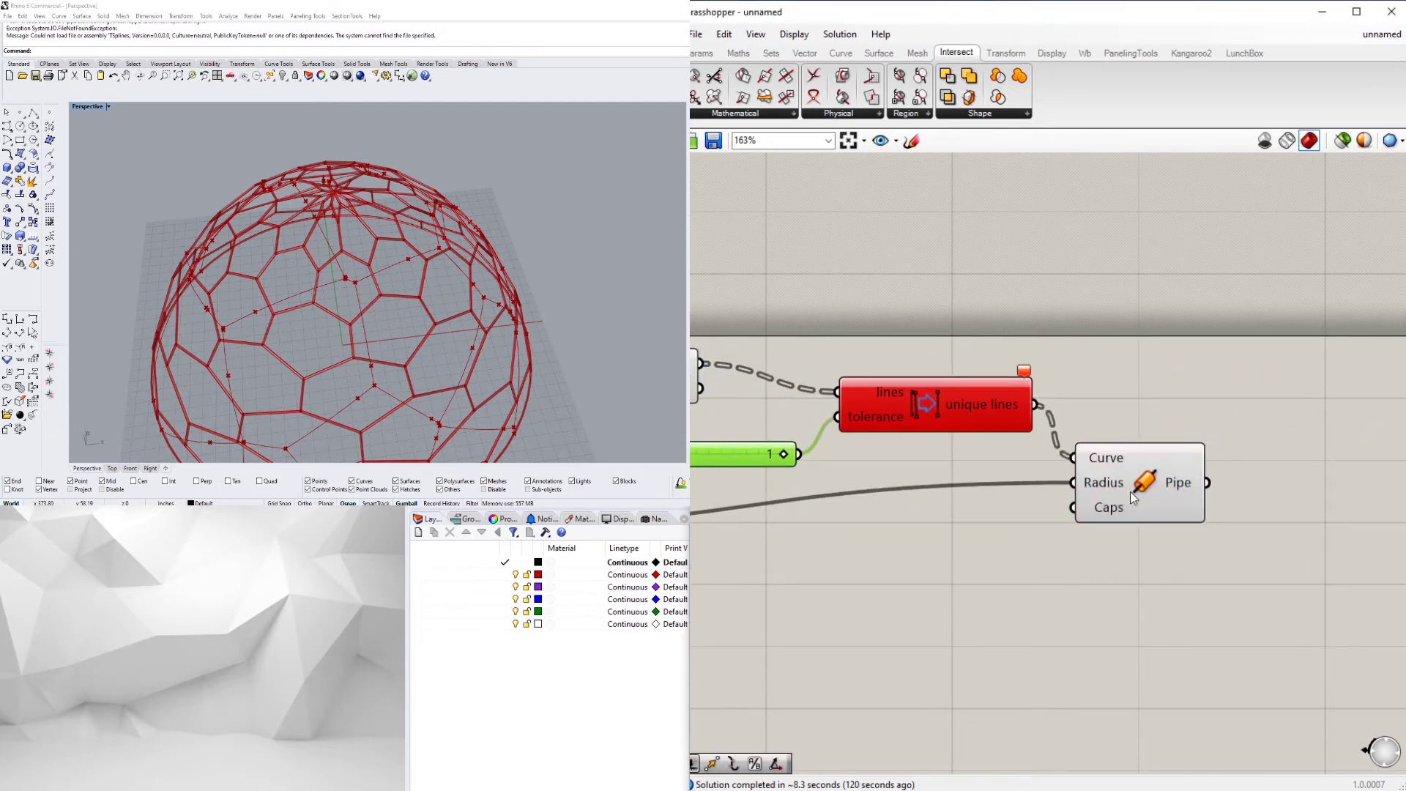
pyautogui.moveTo(1115, 513); pyautogui.dragTo(1159, 515)
pyautogui.click(1159, 529)
pyautogui.click(1182, 465)
pyautogui.click(992, 456)
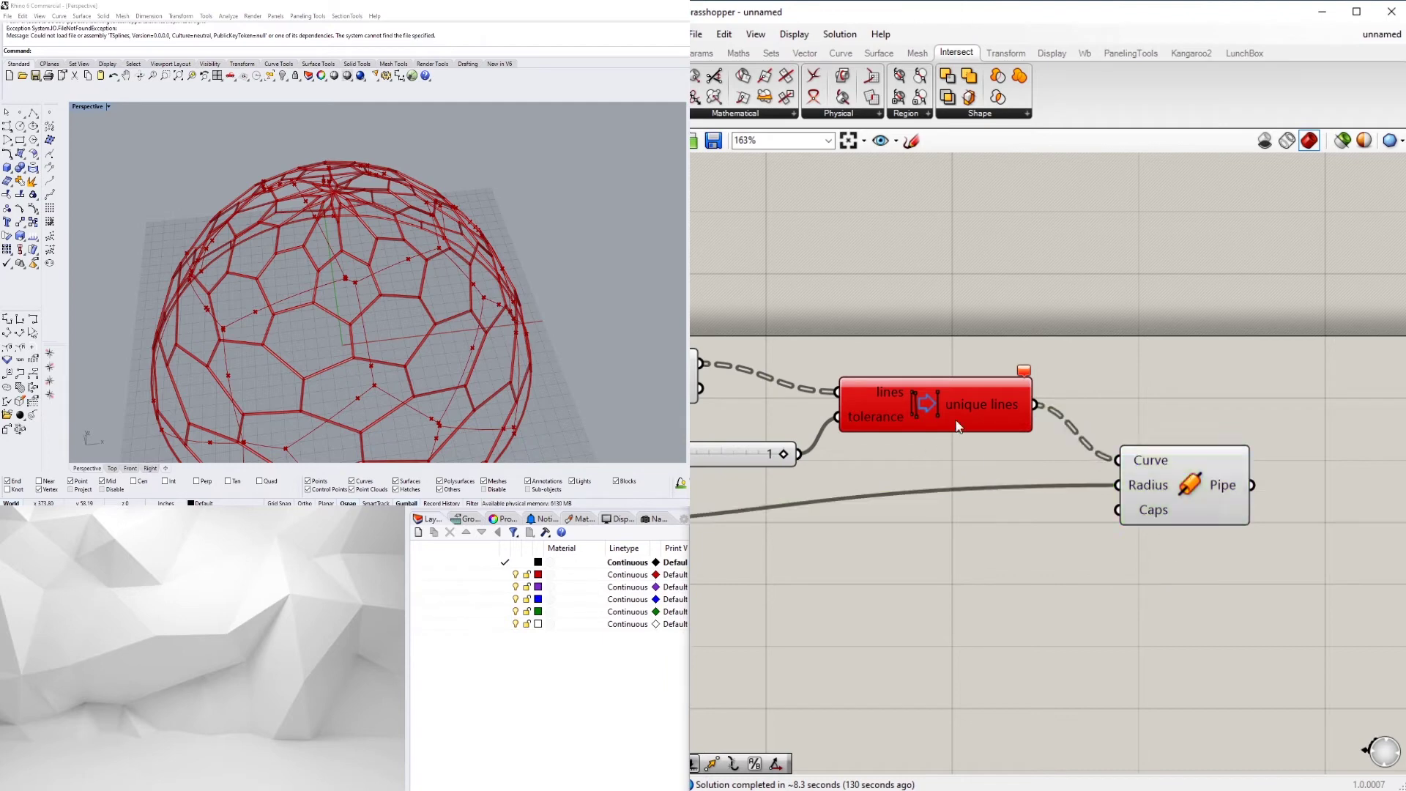
# Try flattening and grafting the Explode component's Segments output
pyautogui.click(957, 427)
pyautogui.moveTo(896, 491); pyautogui.dragTo(1107, 491, button='right')
pyautogui.click(906, 450)
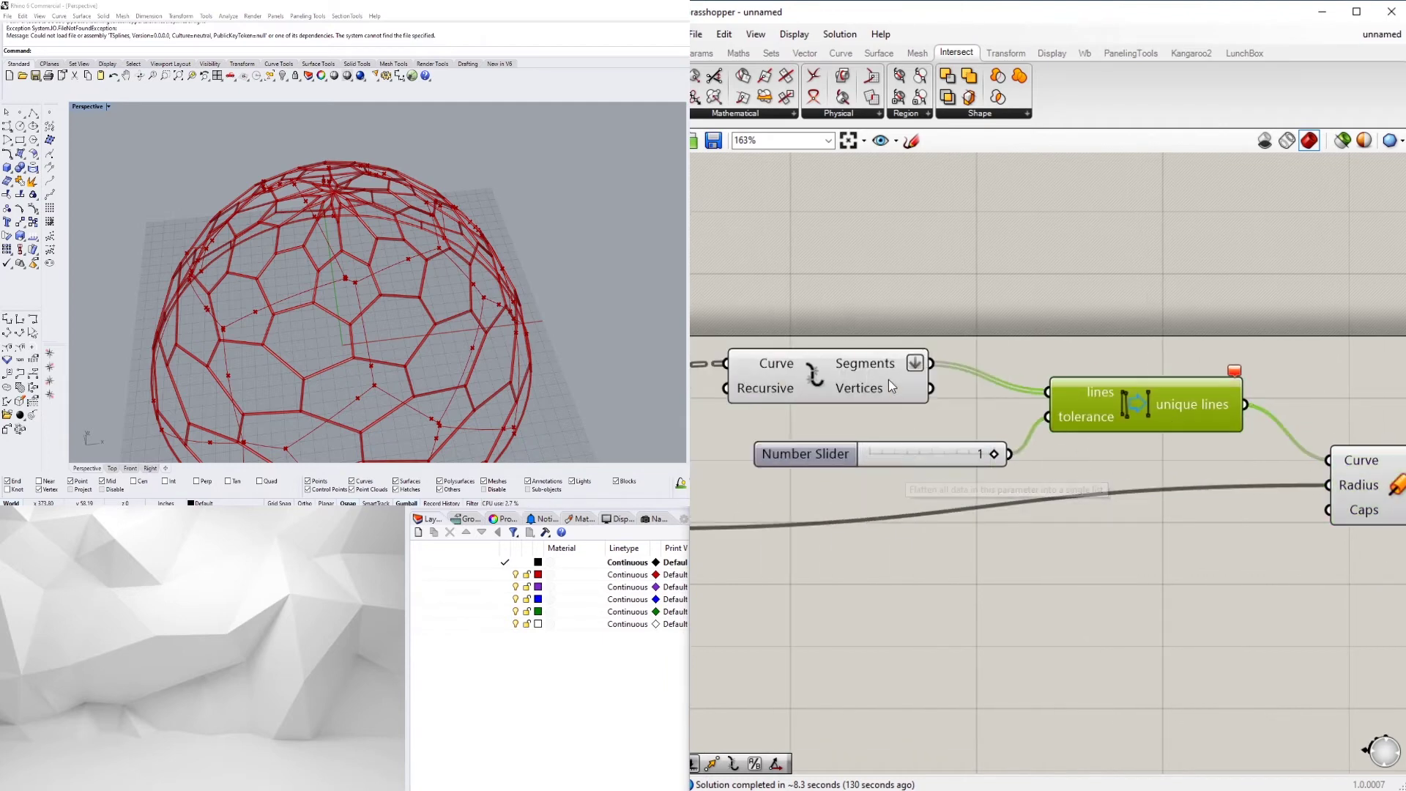
pyautogui.rightClick(921, 369)
pyautogui.click(945, 439)
pyautogui.rightClick(920, 363)
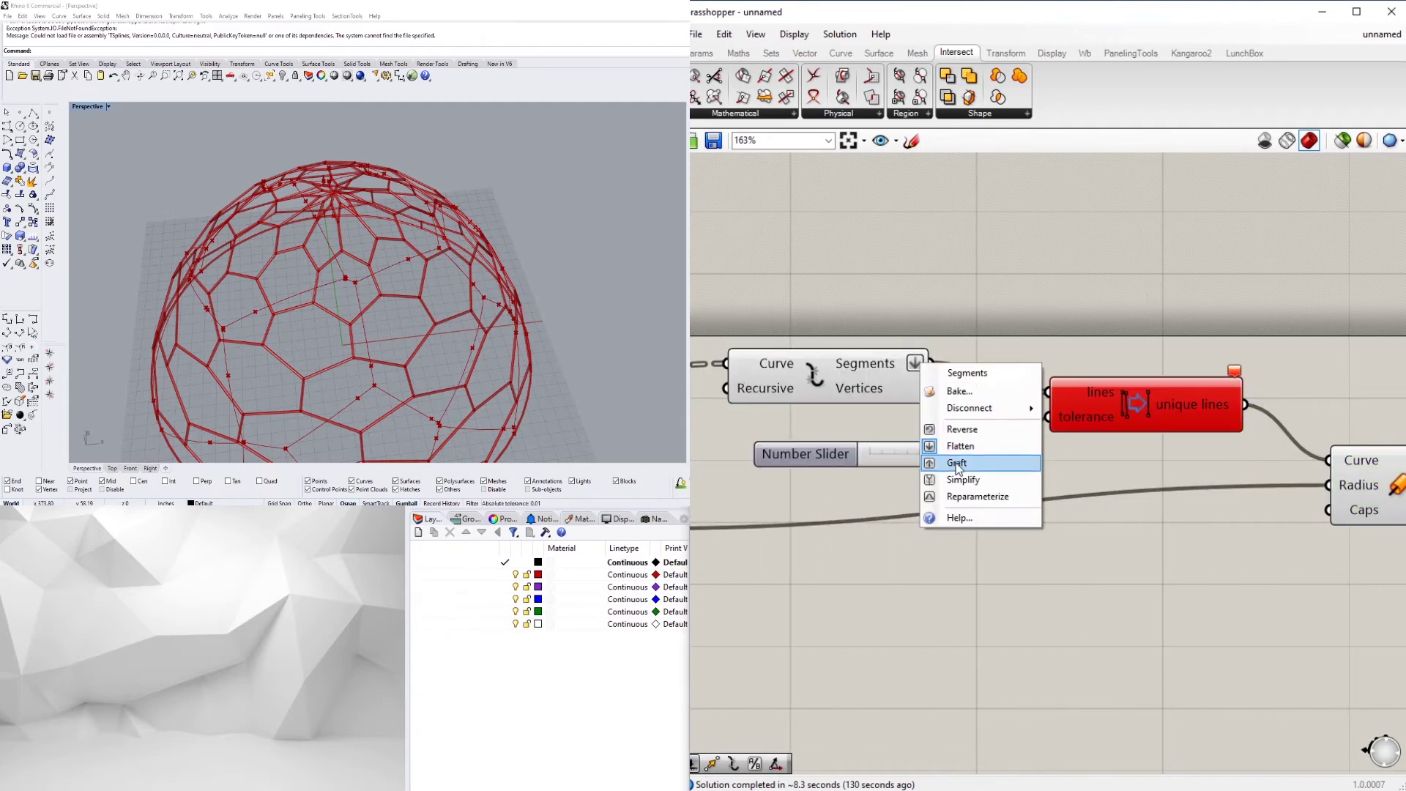
pyautogui.click(953, 456)
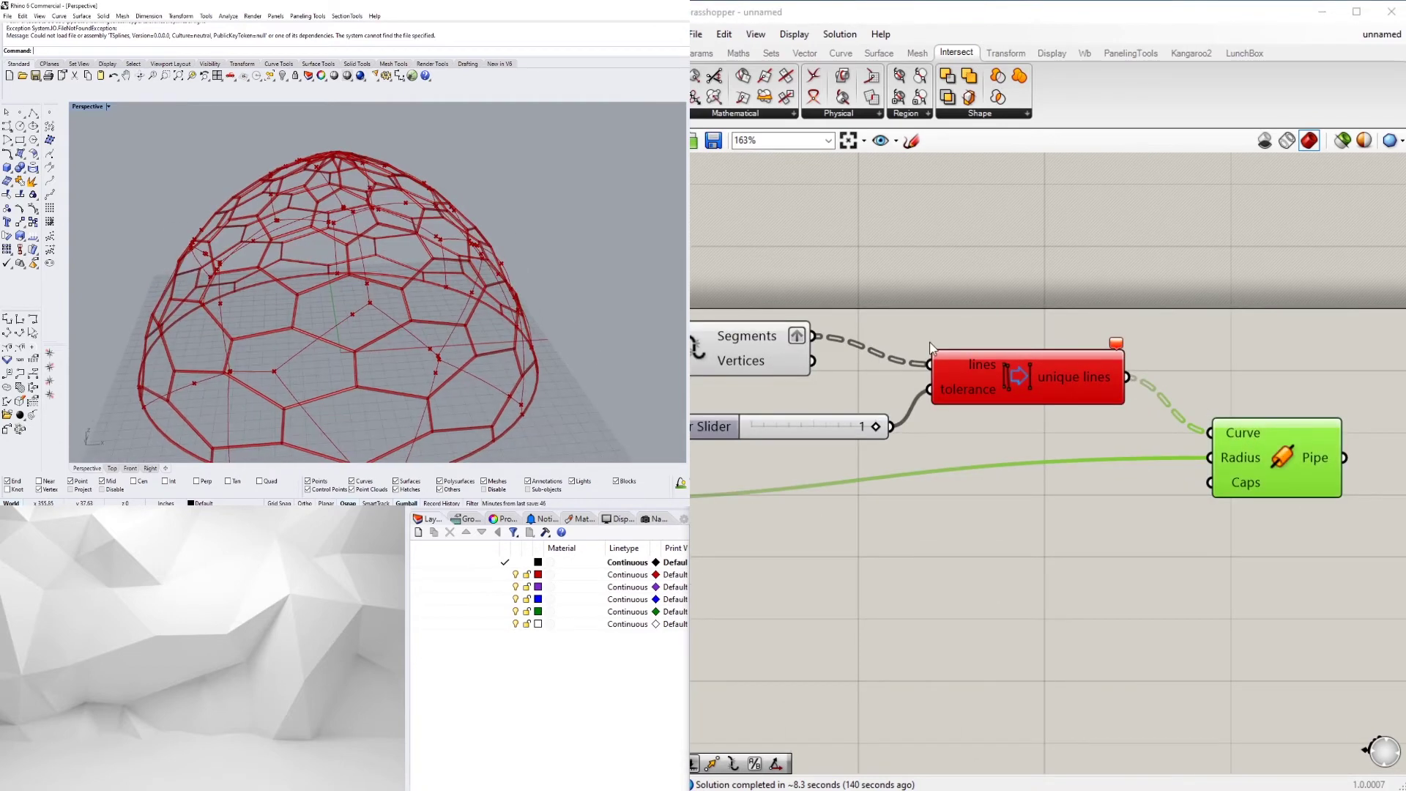
pyautogui.click(735, 351)
pyautogui.scroll(-3, 1268, 437)
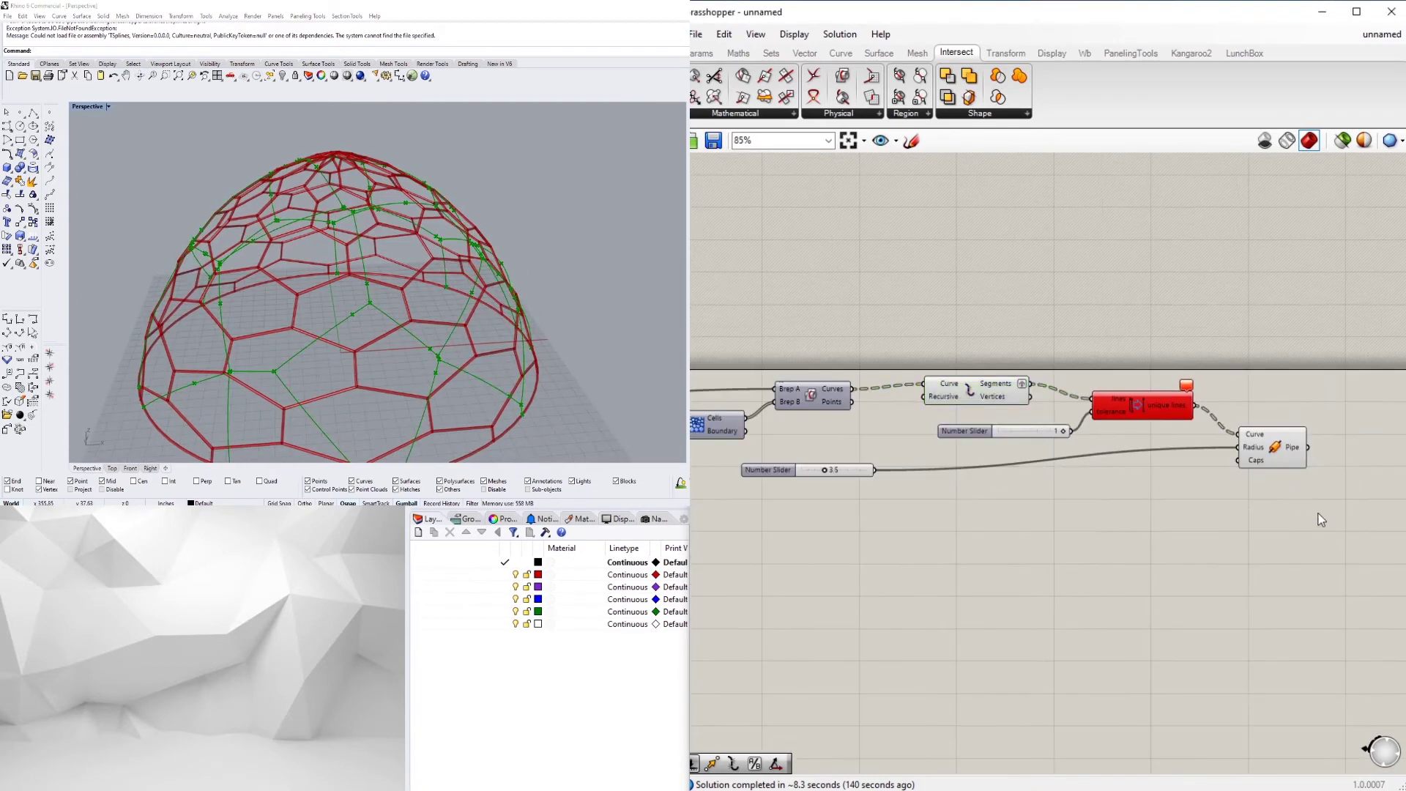
# Delete the removeDuplicateLines component and its tolerance slider
pyautogui.click(1127, 401)
pyautogui.press('Delete')
pyautogui.click(978, 429)
pyautogui.press('Delete')
pyautogui.scroll(-1, 978, 428)
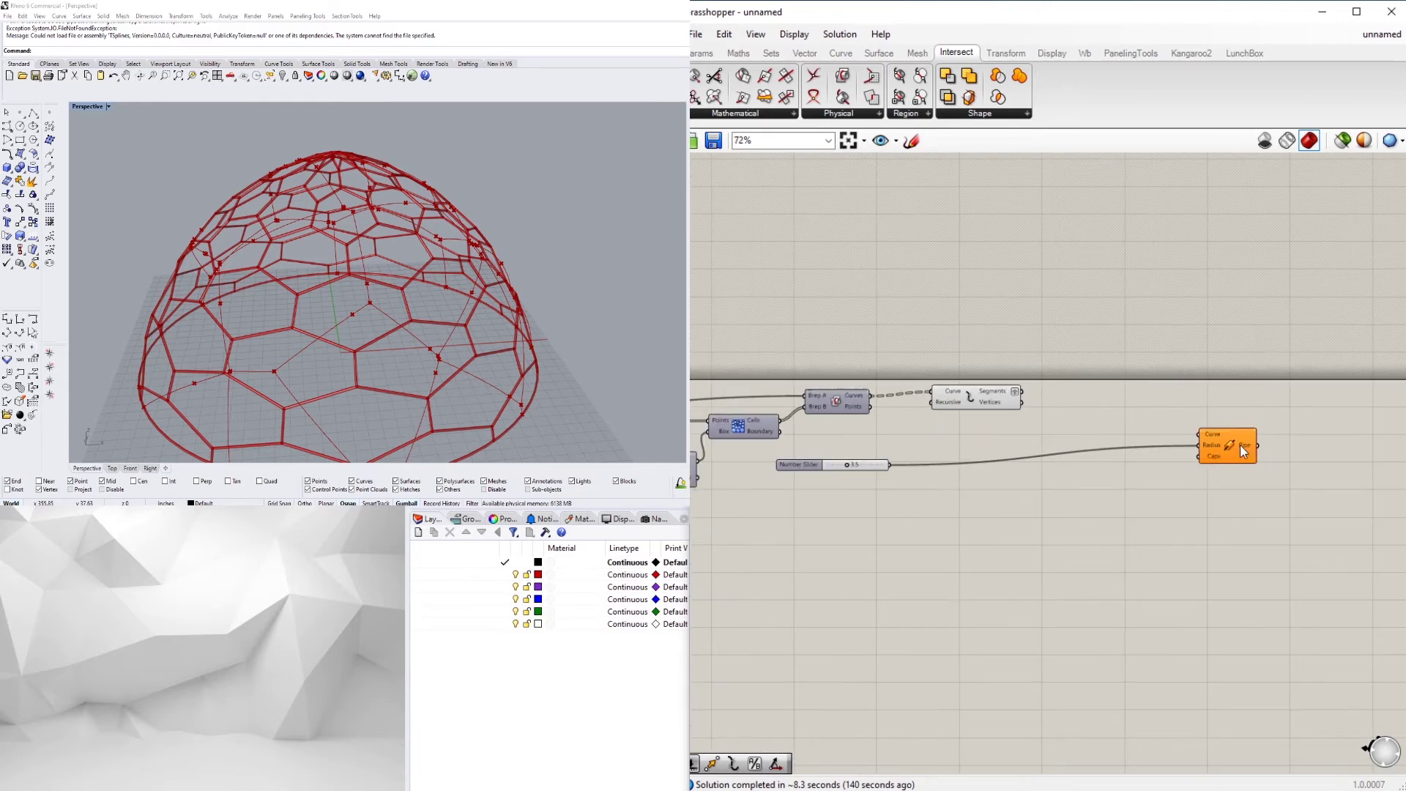
# Move the Pipe and its 3.5 radius slider lower on the canvas, and delete the Explode component
pyautogui.moveTo(1241, 446); pyautogui.dragTo(1136, 516)
pyautogui.scroll(2, 978, 439)
pyautogui.moveTo(755, 530); pyautogui.dragTo(969, 668)
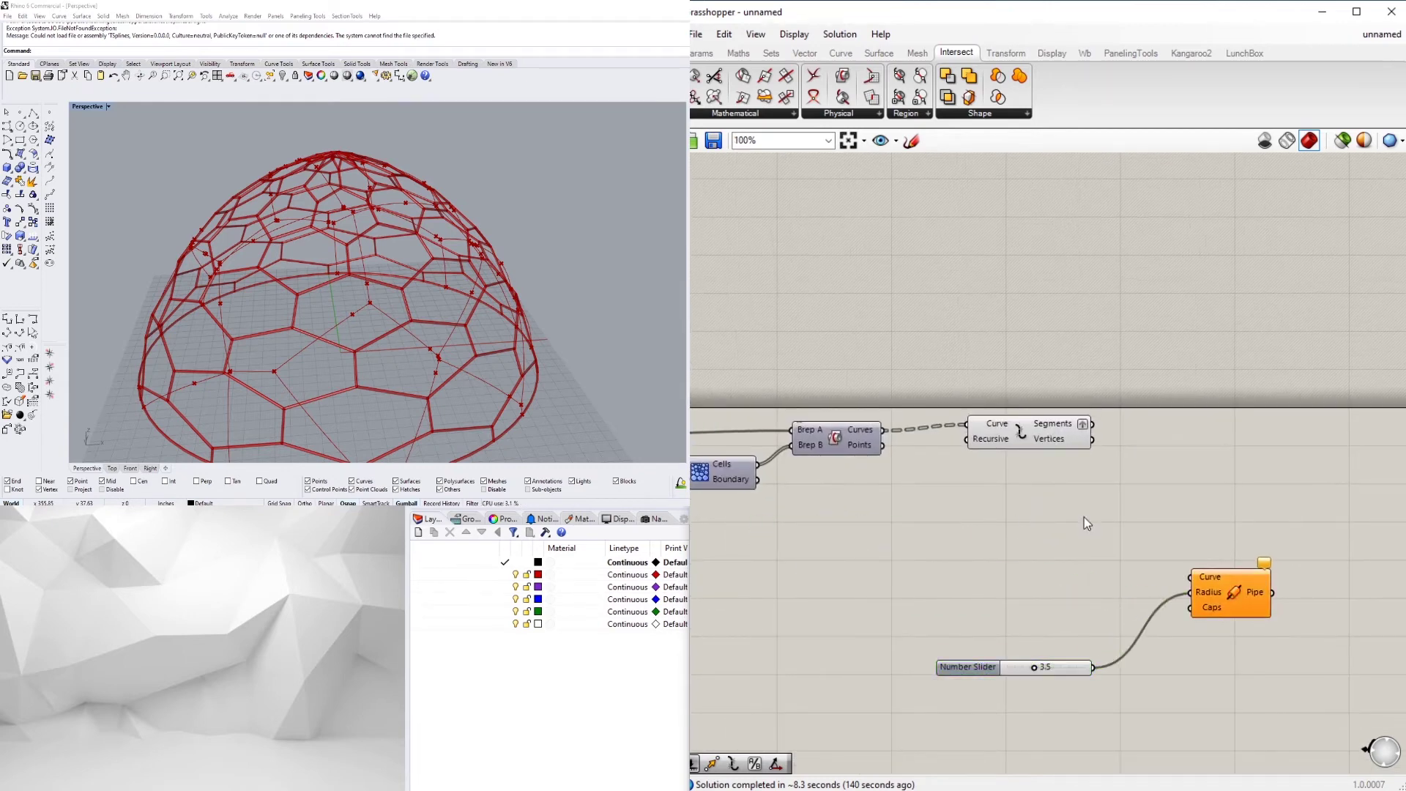
pyautogui.click(993, 423)
pyautogui.press('Delete')
# Add a Split Brep Multiple component and feed the Brep | Brep Curves into its Cutters input
pyautogui.doubleClick(1017, 475)
pyautogui.write('SPL')
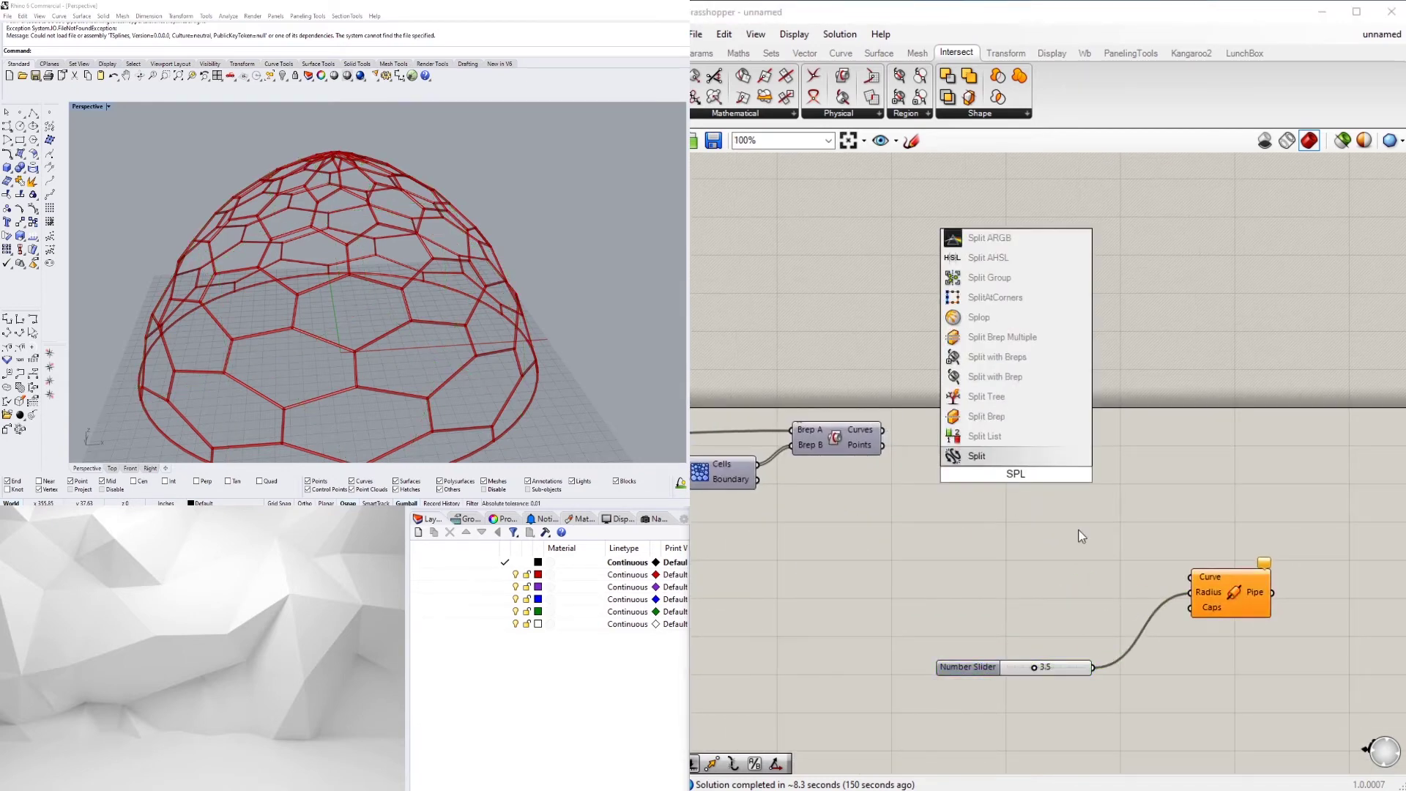
pyautogui.click(974, 337)
pyautogui.moveTo(877, 476); pyautogui.dragTo(999, 446, button='right')
pyautogui.click(976, 408)
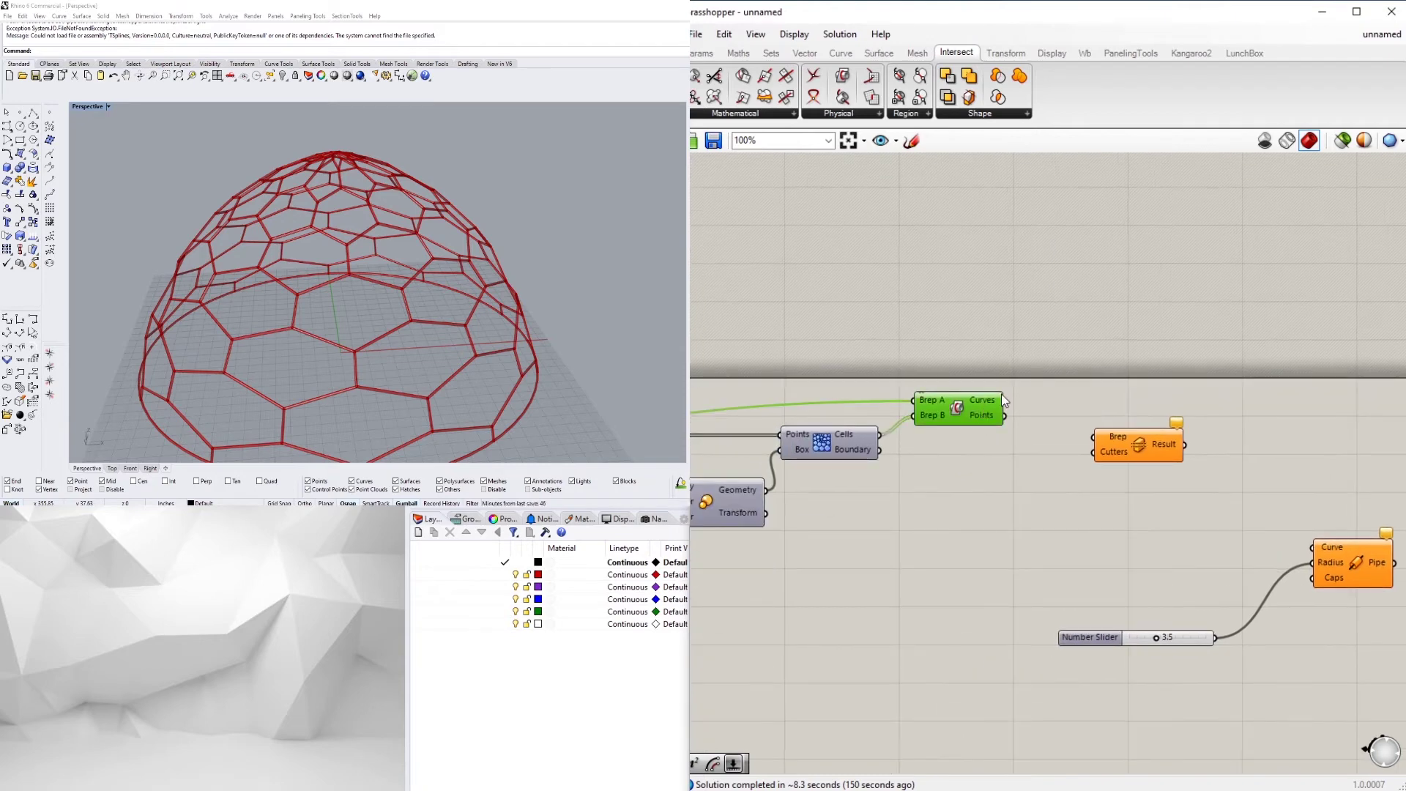
pyautogui.moveTo(1079, 448); pyautogui.dragTo(1092, 452)
# Connect the dome surface output to the Brep input of Split Brep Multiple
pyautogui.click(1141, 446)
pyautogui.scroll(-4, 917, 503)
pyautogui.moveTo(727, 551); pyautogui.dragTo(1181, 512, button='right')
pyautogui.scroll(3, 842, 534)
pyautogui.moveTo(731, 514); pyautogui.dragTo(971, 518, button='right')
pyautogui.scroll(-2, 970, 518)
pyautogui.click(1159, 438)
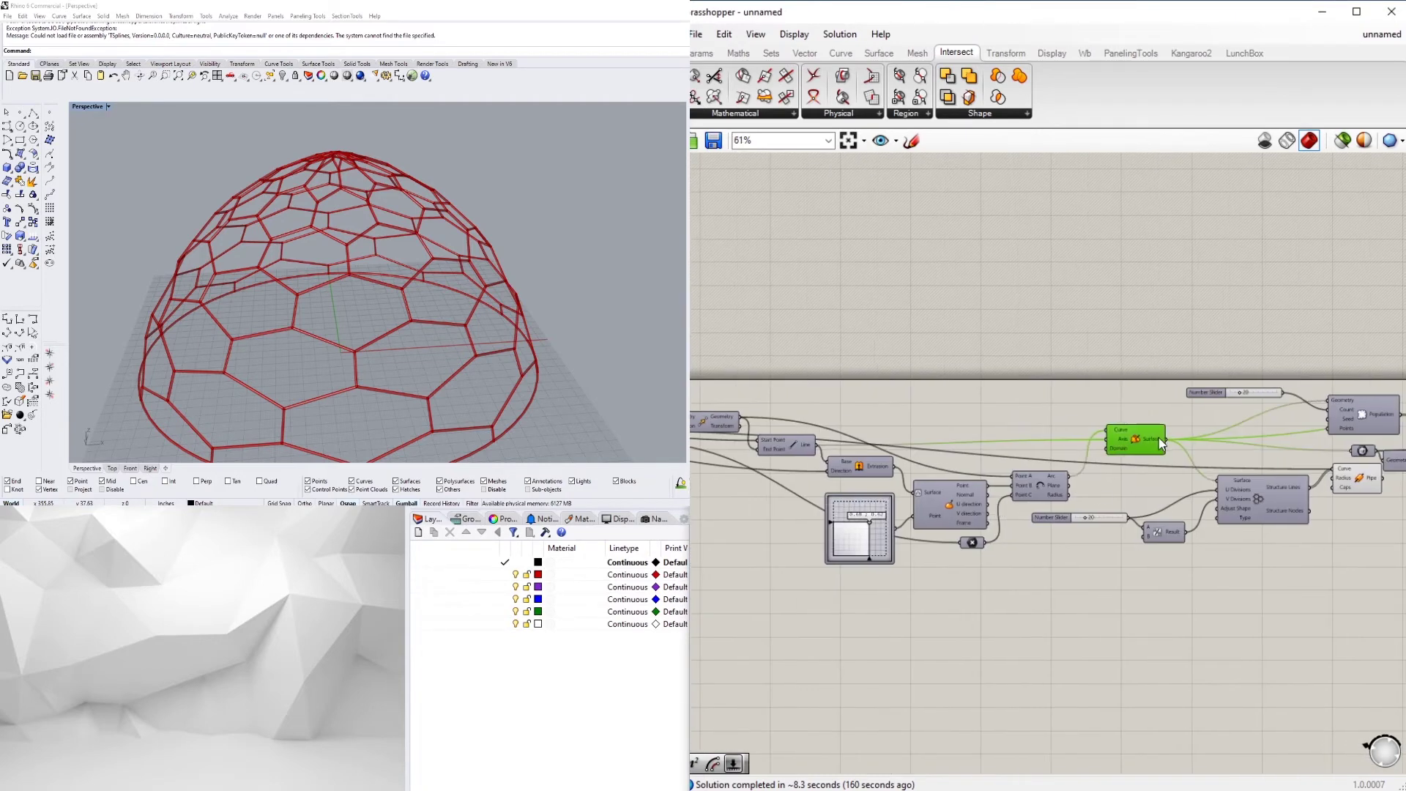
pyautogui.click(1174, 449)
pyautogui.scroll(-4, 1175, 451)
pyautogui.scroll(5, 1173, 451)
pyautogui.scroll(-3, 1200, 465)
pyautogui.moveTo(1163, 440)
pyautogui.mouseDown()
pyautogui.moveTo(1202, 466)
pyautogui.moveTo(1382, 486)
pyautogui.moveTo(1268, 439)
pyautogui.moveTo(1186, 444)
pyautogui.mouseUp()
pyautogui.scroll(-1, 1377, 485)
pyautogui.scroll(4, 1230, 437)
pyautogui.scroll(4, 1194, 440)
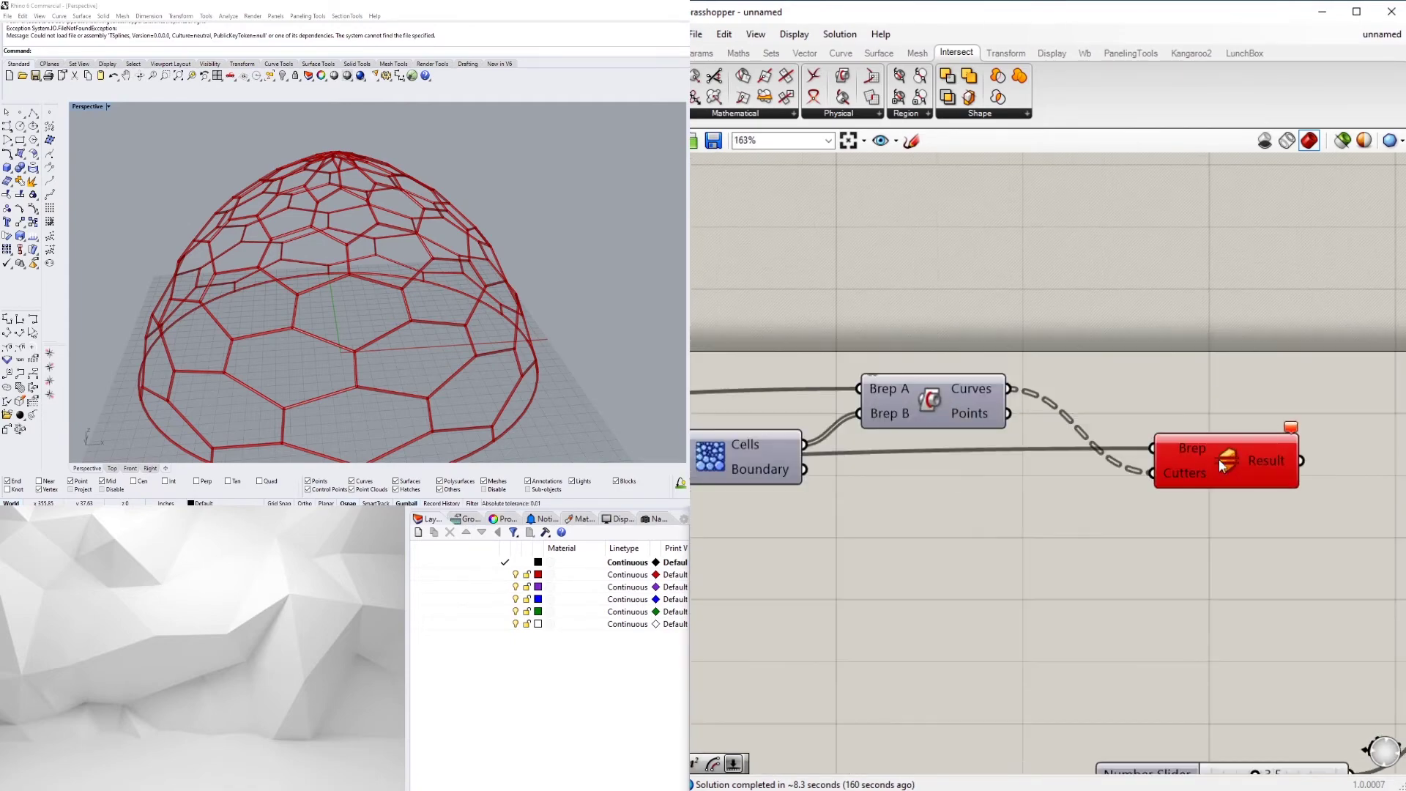
# Flatten the Cutters input of Split Brep Multiple
pyautogui.moveTo(1218, 459); pyautogui.dragTo(1193, 477, button='right')
pyautogui.click(1181, 485)
pyautogui.rightClick(1149, 491)
pyautogui.click(1205, 618)
pyautogui.moveTo(1207, 484); pyautogui.dragTo(1238, 461)
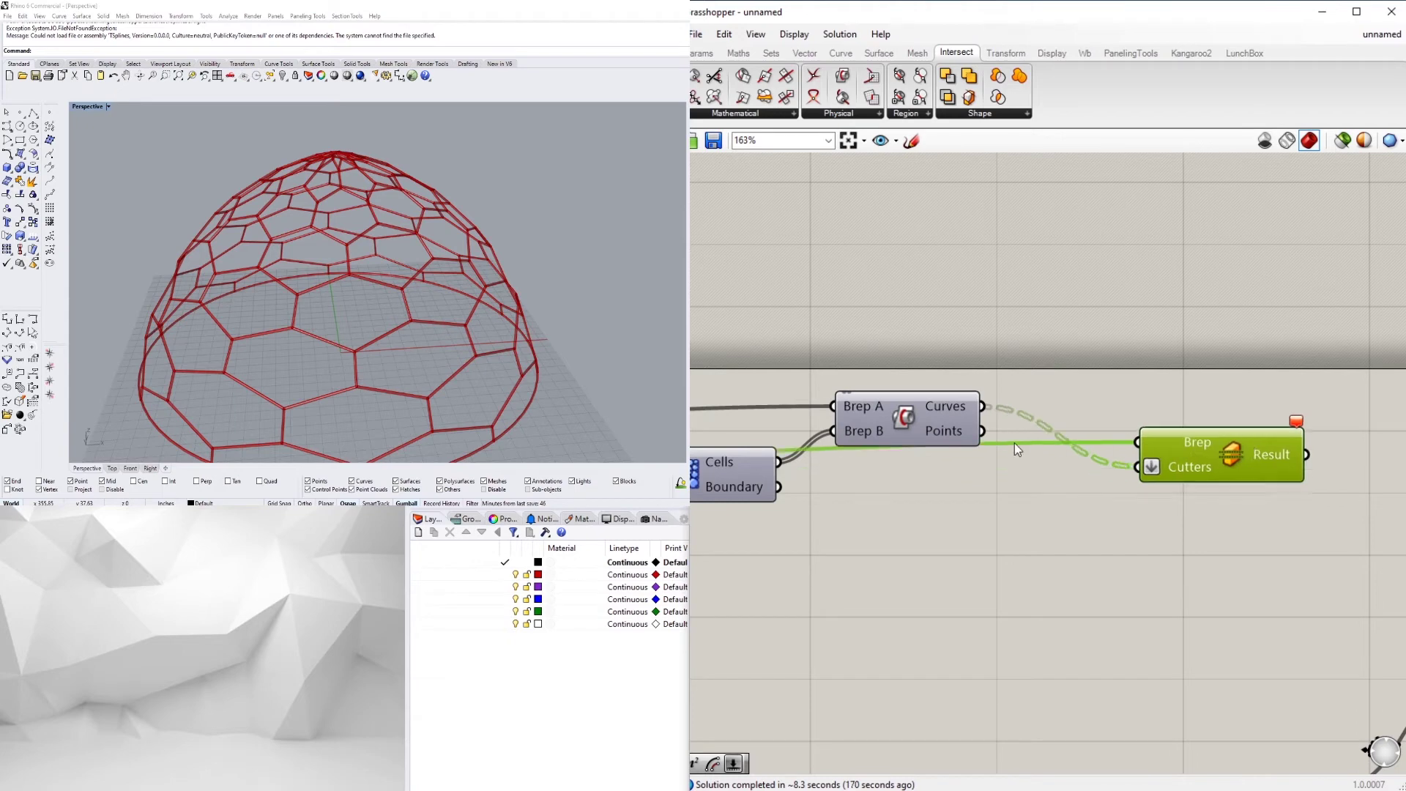
pyautogui.moveTo(951, 407)
pyautogui.click(1194, 574)
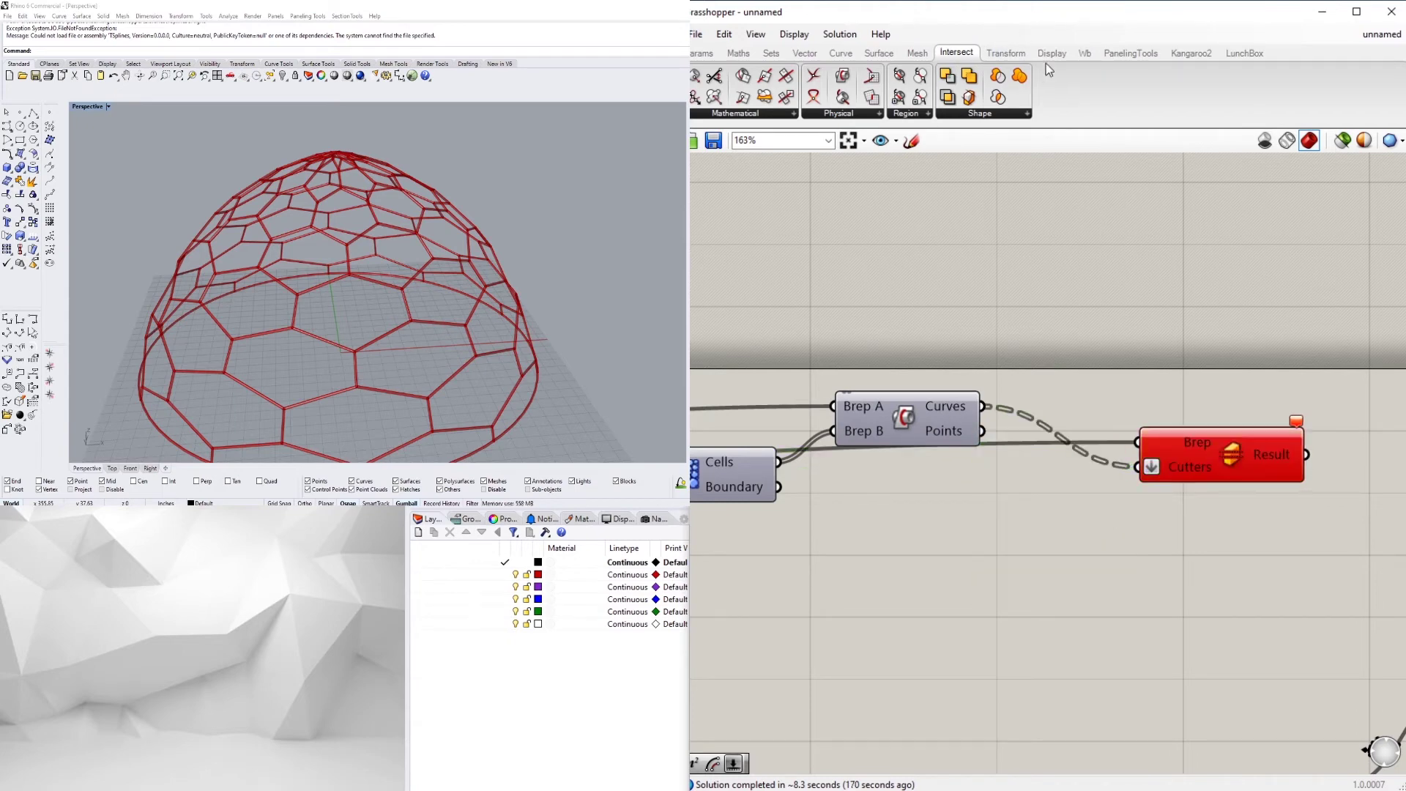
# Add a Surface Split component and connect the dome surface to Surface and the Brep | Brep Curves to Curves
pyautogui.click(846, 118)
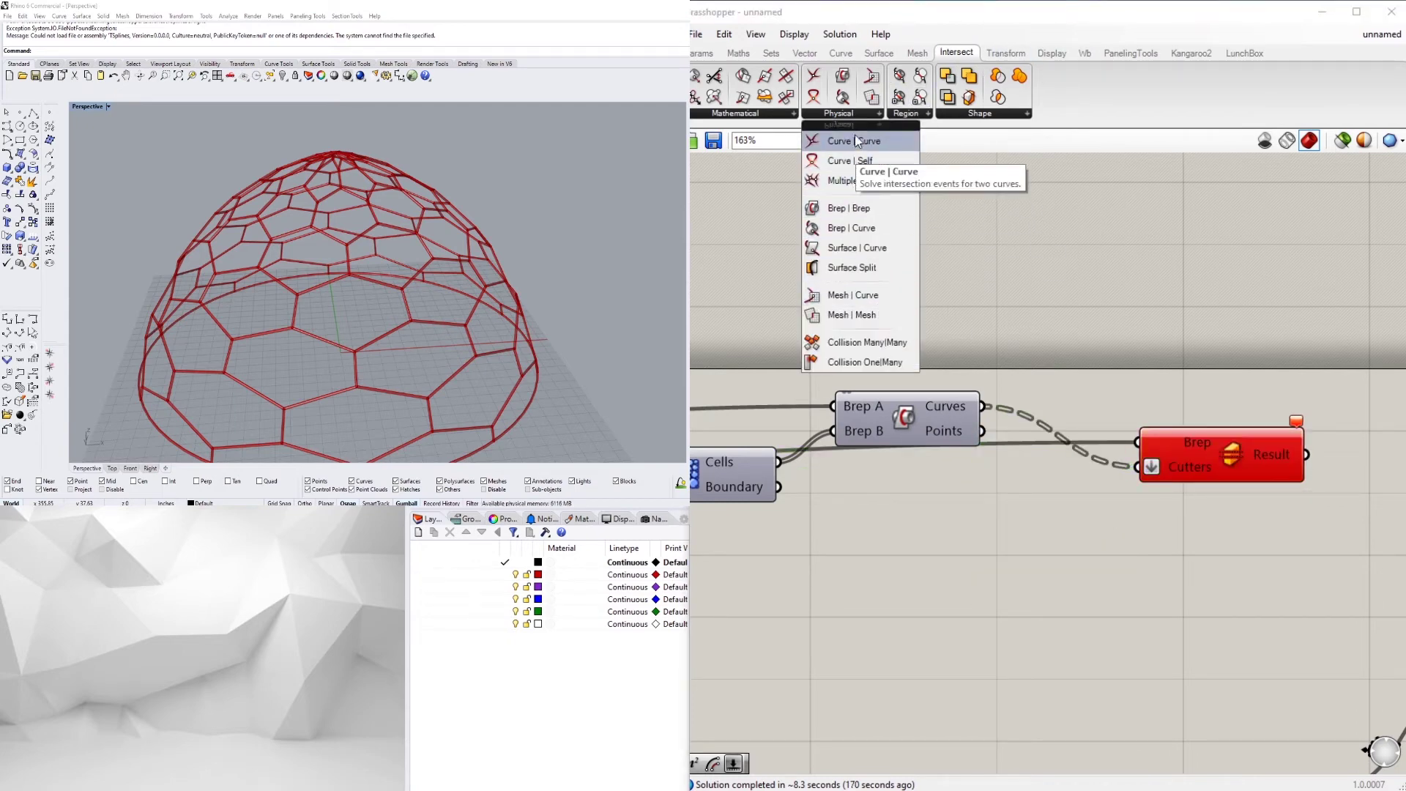
pyautogui.moveTo(886, 267); pyautogui.dragTo(1139, 601)
pyautogui.moveTo(1048, 599); pyautogui.dragTo(1057, 624)
pyautogui.scroll(-5, 1059, 626)
pyautogui.moveTo(927, 634); pyautogui.dragTo(1362, 572, button='right')
pyautogui.scroll(3, 1026, 567)
pyautogui.moveTo(1062, 506); pyautogui.dragTo(1084, 485, button='right')
pyautogui.scroll(-4, 1091, 473)
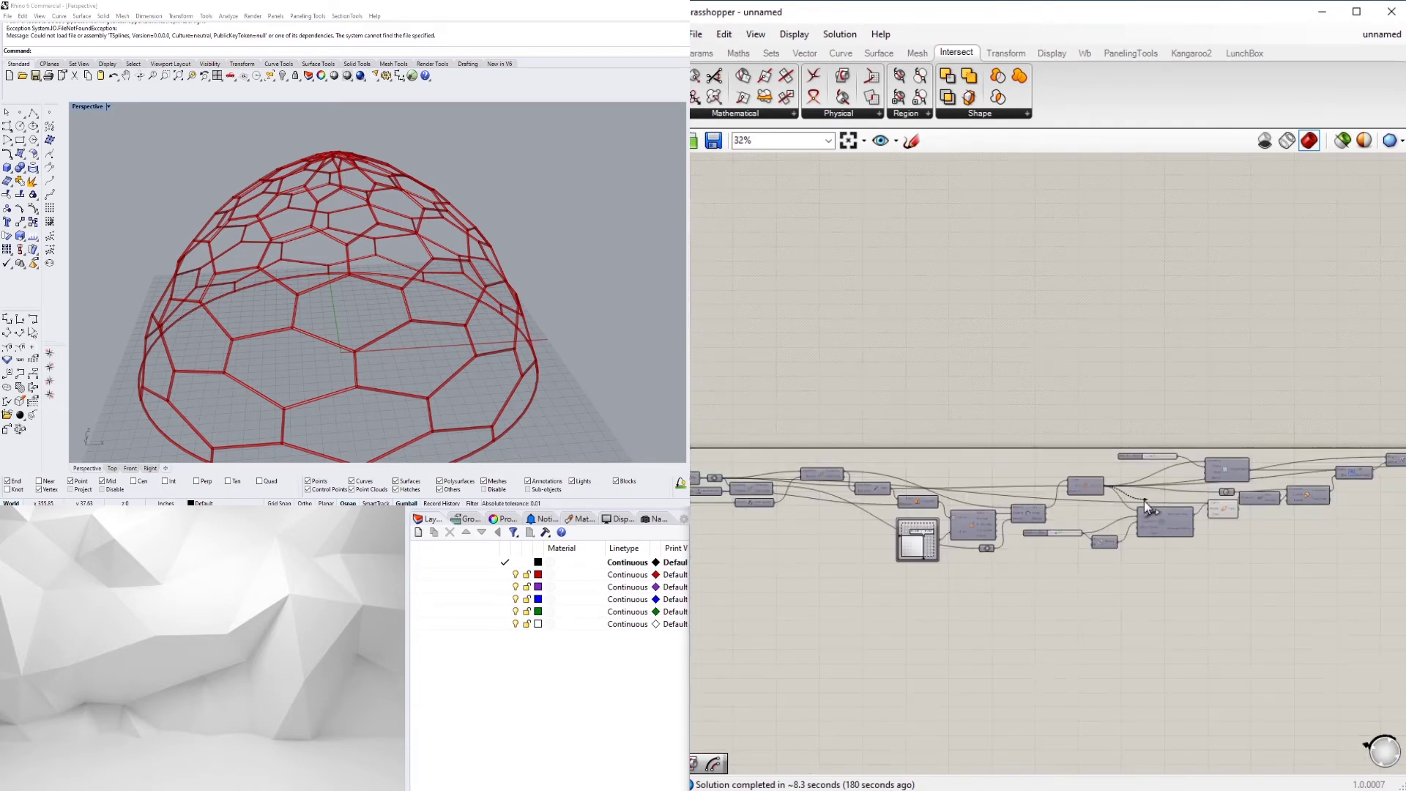
pyautogui.scroll(2, 1252, 519)
# Delete the Split Brep Multiple component
pyautogui.click(1307, 469)
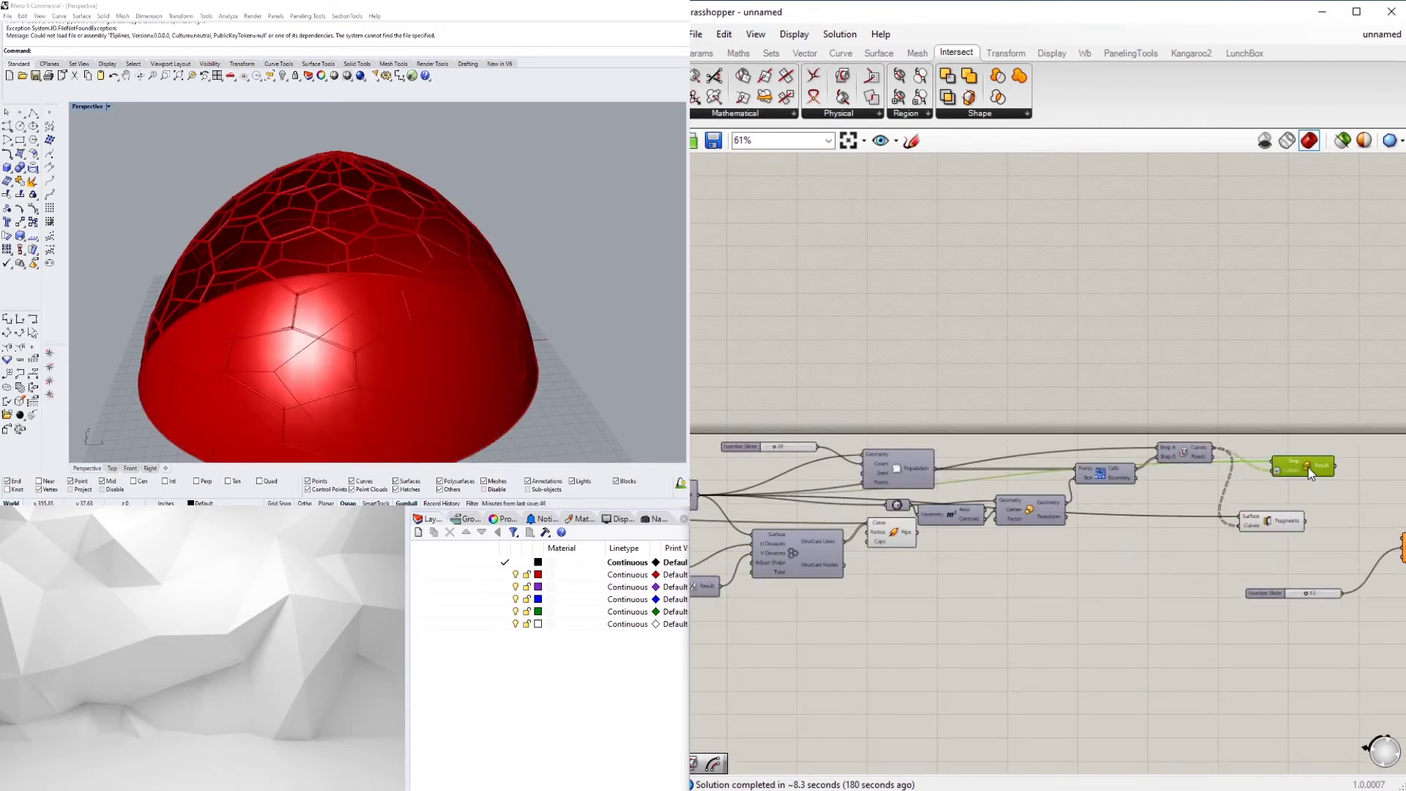
pyautogui.press('Delete')
pyautogui.scroll(3, 1246, 523)
# Flatten the Curves input of Surface Split and move the component up beside Brep | Brep
pyautogui.rightClick(1257, 534)
pyautogui.rightClick(1240, 515)
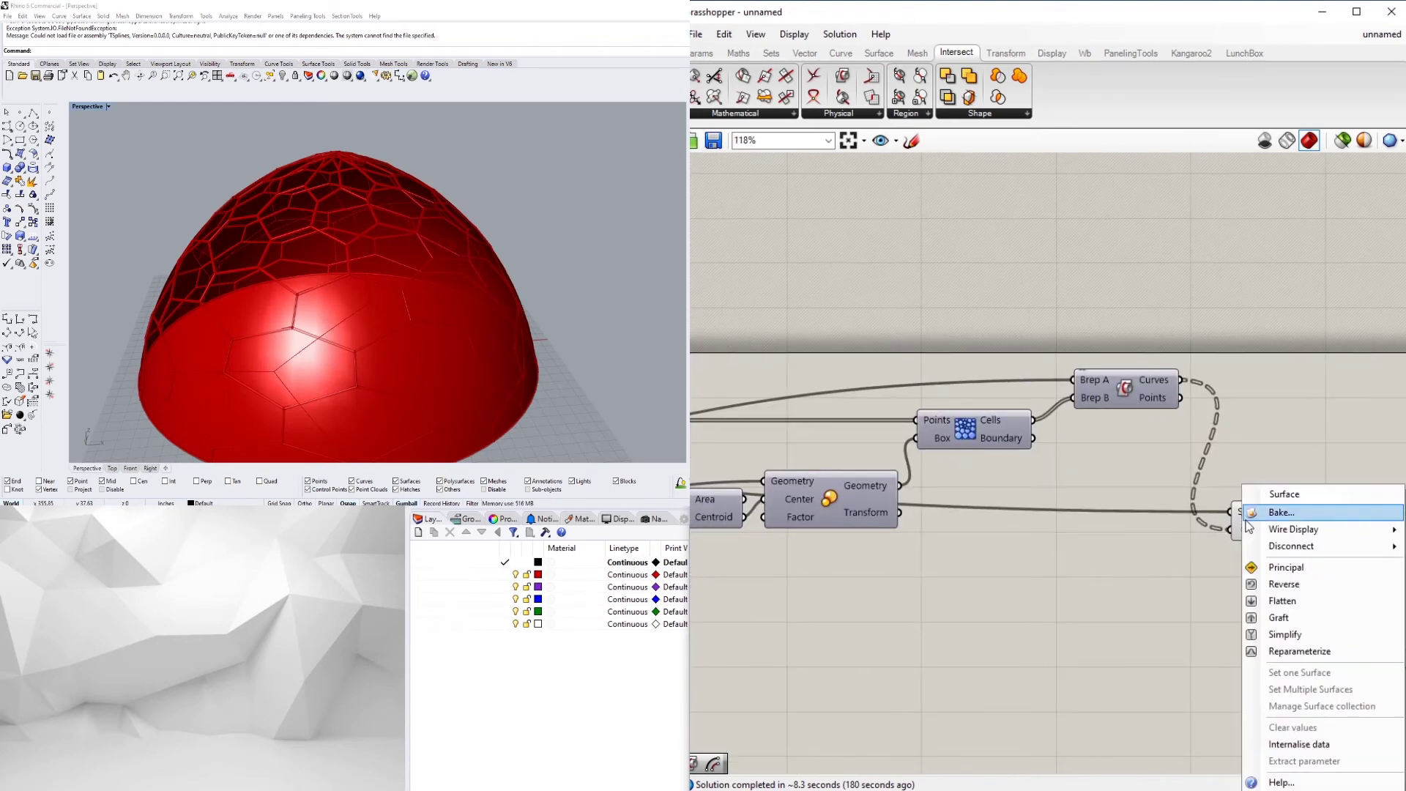
pyautogui.rightClick(1241, 532)
pyautogui.rightClick(1241, 532)
pyautogui.click(1295, 615)
pyautogui.moveTo(1292, 517); pyautogui.dragTo(1299, 447)
pyautogui.click(1303, 476)
pyautogui.moveTo(1340, 469); pyautogui.dragTo(1089, 478, button='right')
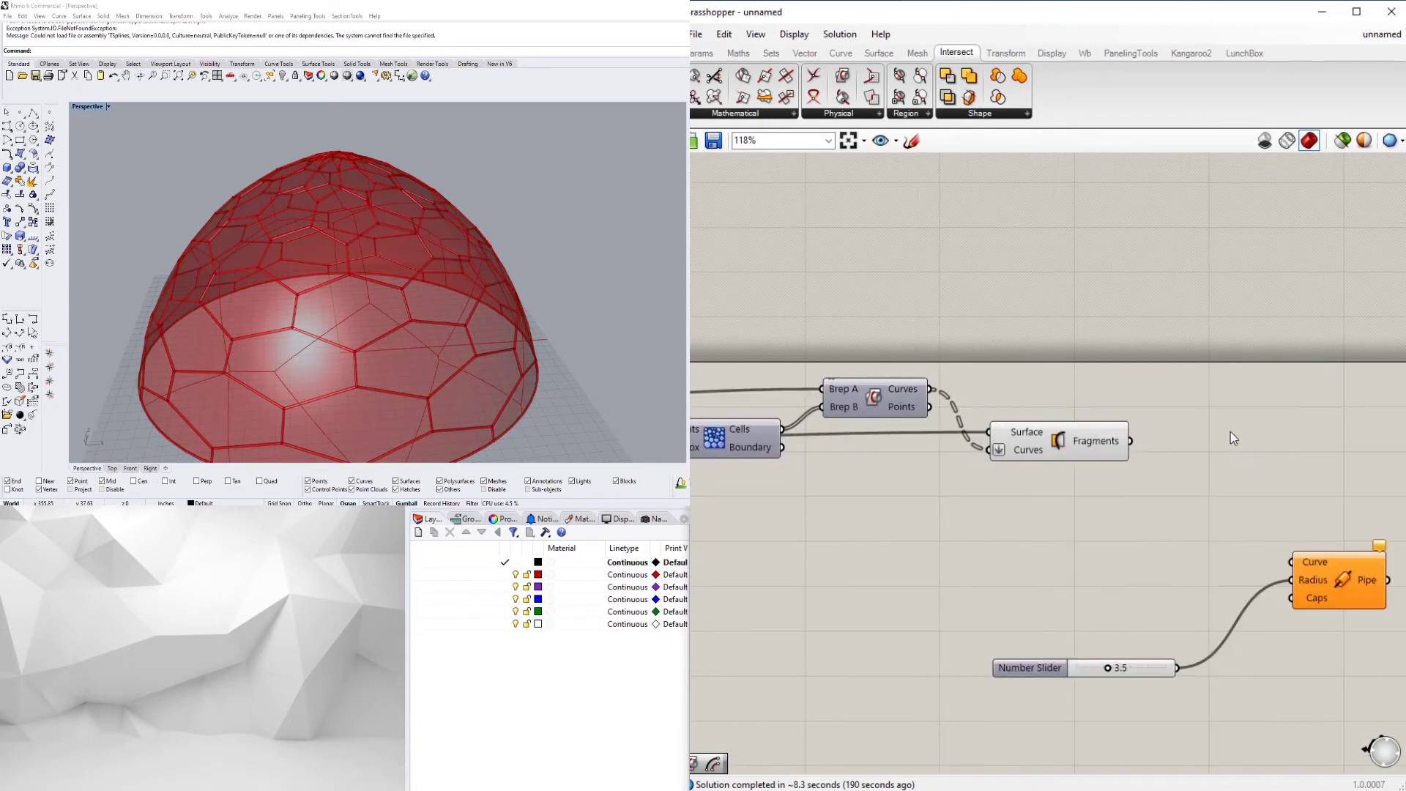
# Add a Brep Join component and feed the Surface Split Fragments into its Breps input
pyautogui.doubleClick(1230, 431)
pyautogui.write('brep join')
pyautogui.click(1217, 366)
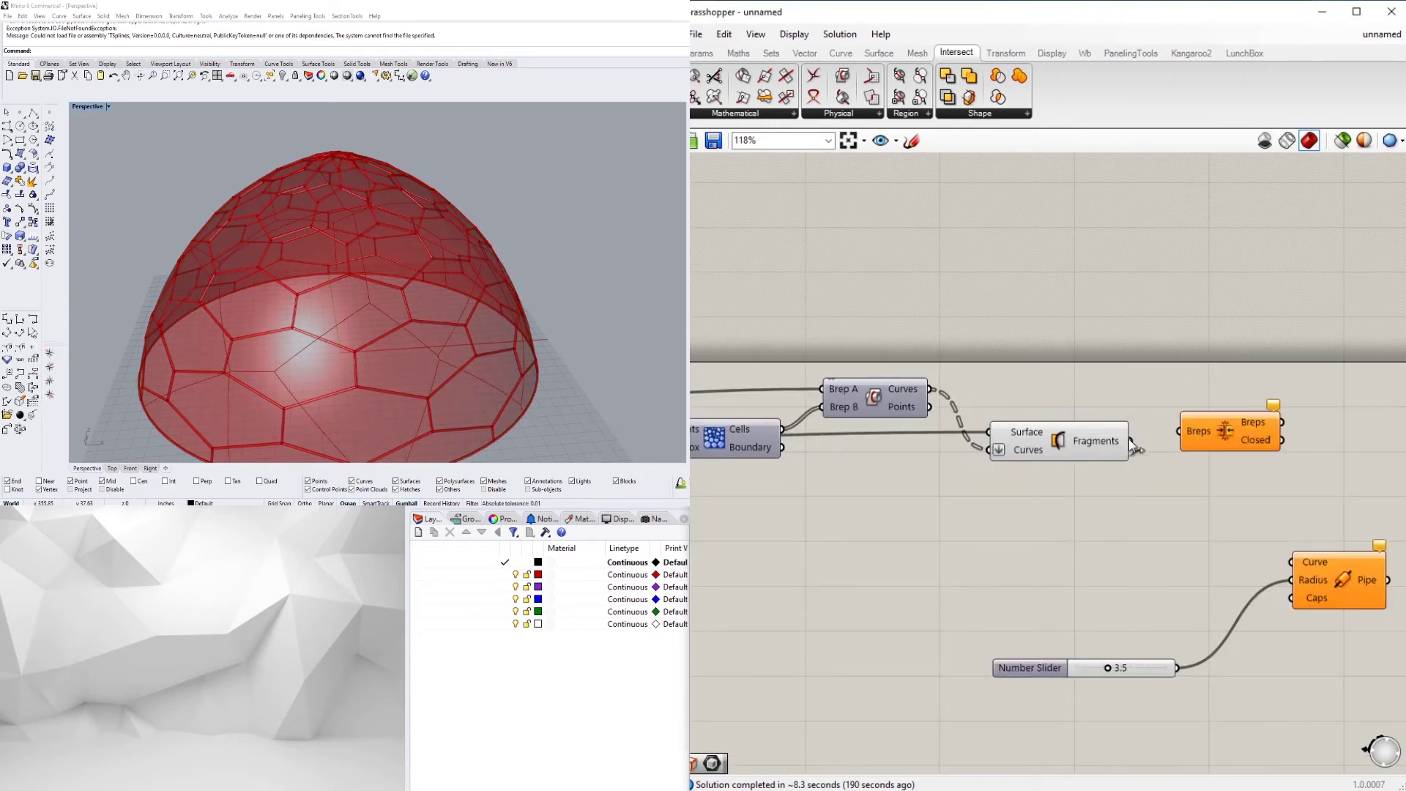
pyautogui.moveTo(1128, 438); pyautogui.dragTo(1181, 432)
pyautogui.click(1229, 437)
pyautogui.moveTo(1202, 446); pyautogui.dragTo(1068, 465, button='right')
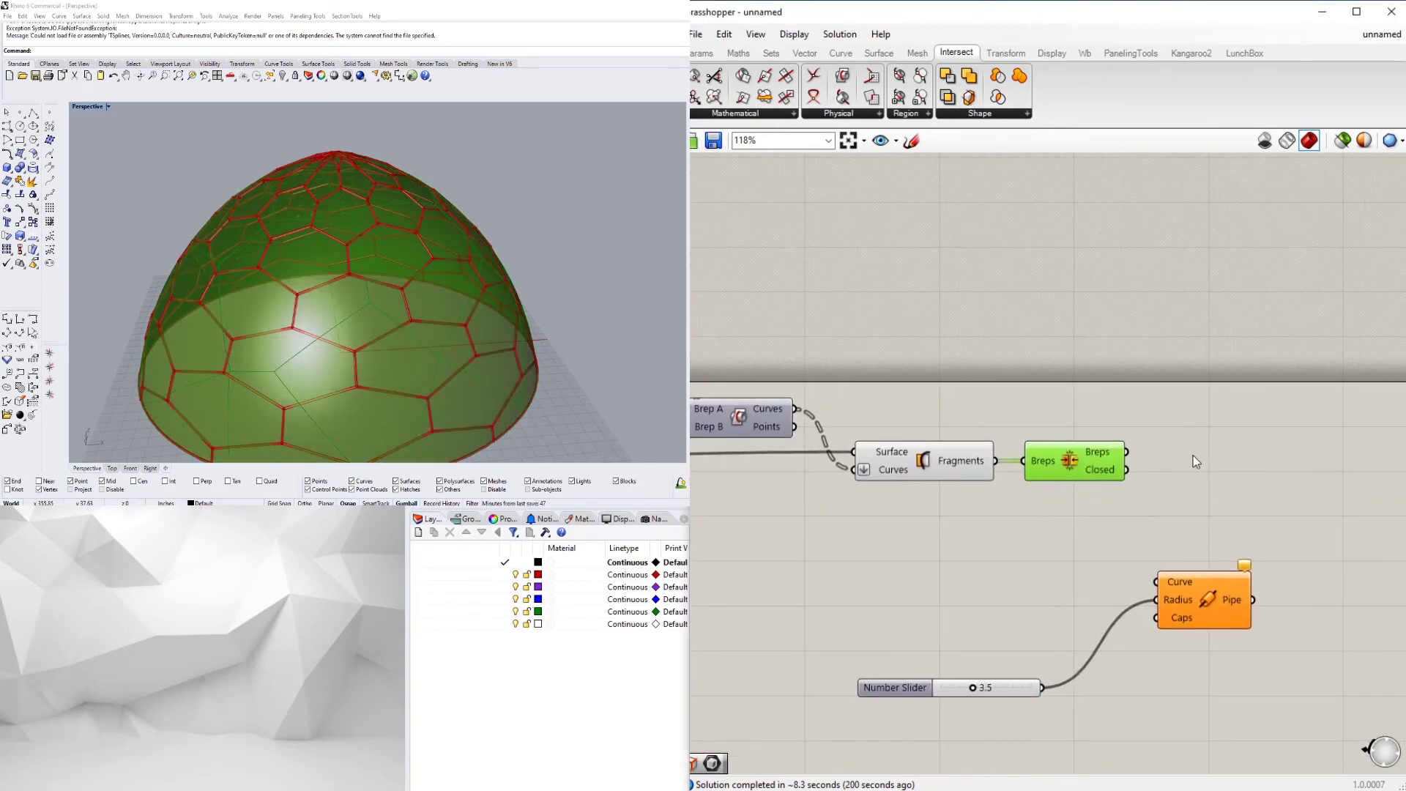
# Flatten the Breps input of the Brep Join component
pyautogui.doubleClick(1194, 456)
pyautogui.rightClick(1052, 463)
pyautogui.click(1080, 575)
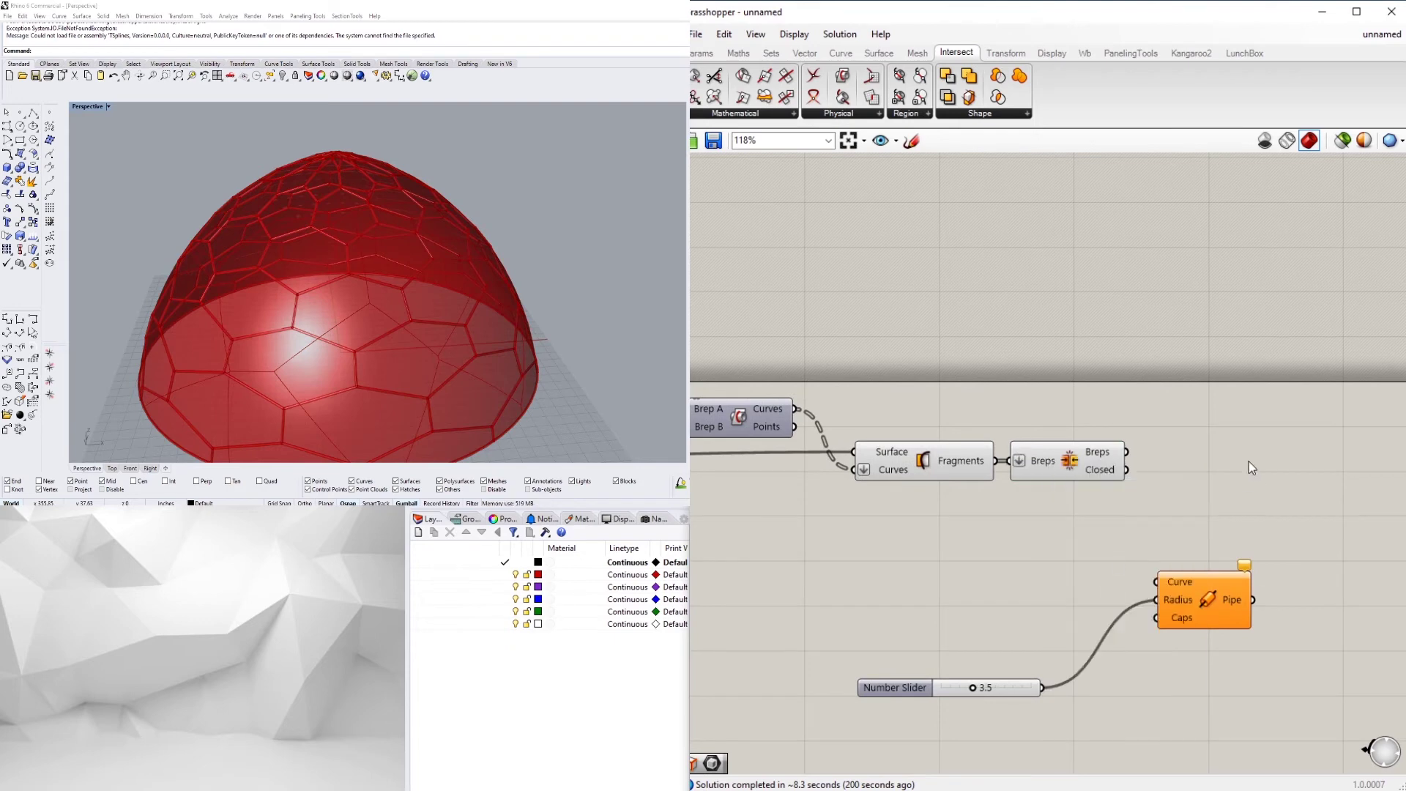
# Add a Brep Edges component fed by the joined Breps output
pyautogui.doubleClick(1249, 460)
pyautogui.write('EDGE')
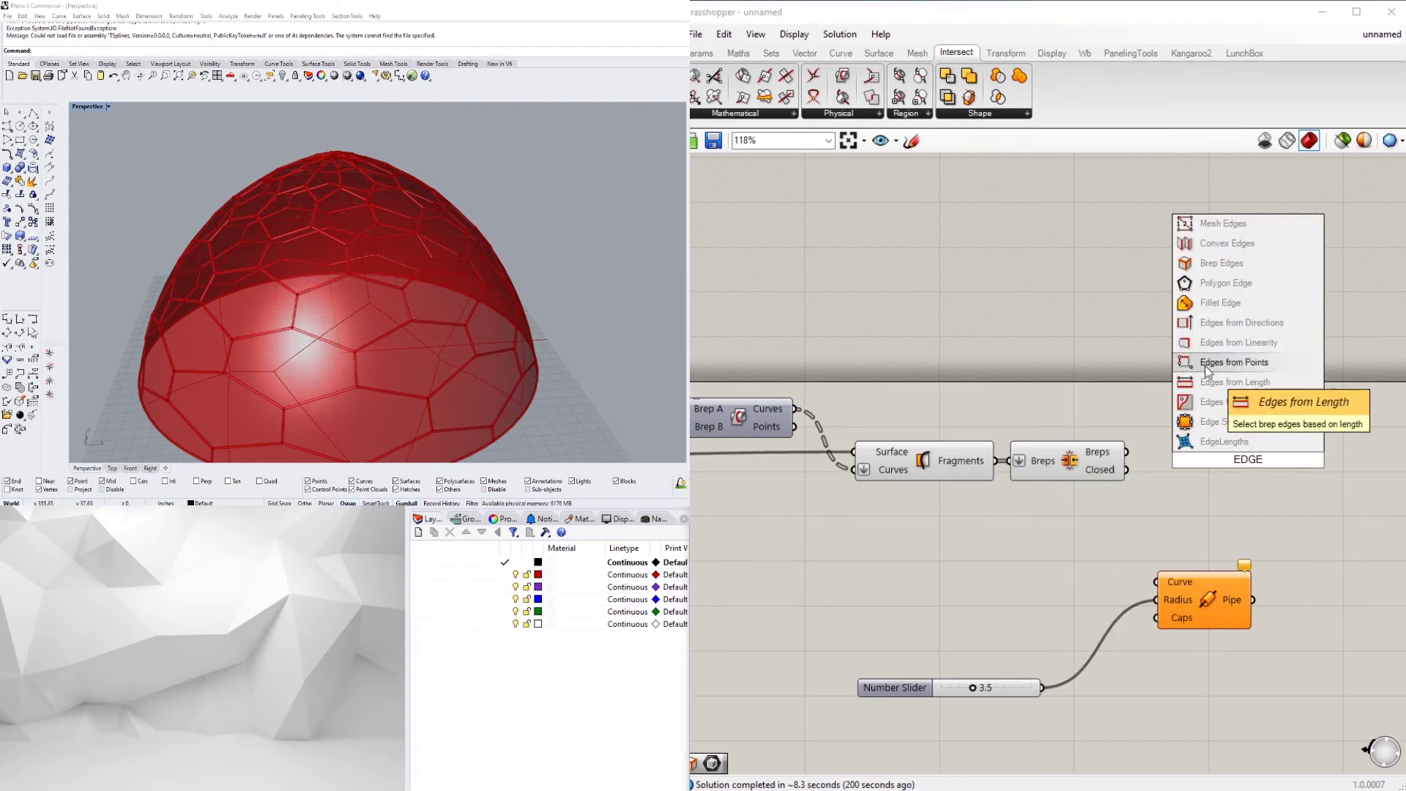
pyautogui.click(1222, 263)
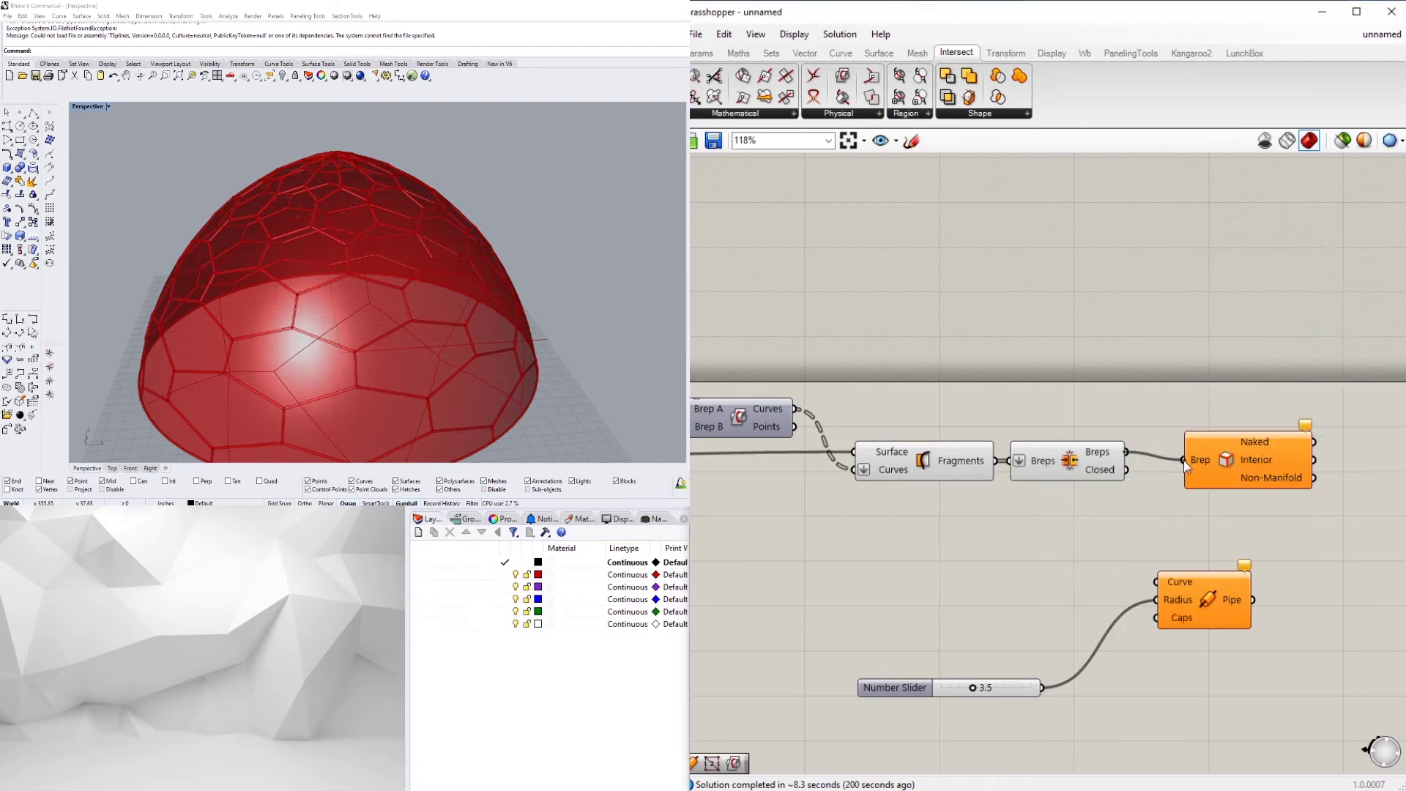
pyautogui.moveTo(1229, 464); pyautogui.dragTo(1213, 457)
# Move the Pipe component closer to Brep Edges and feed both the Naked and Interior edges into its Curve input
pyautogui.click(1308, 530)
pyautogui.moveTo(1307, 529); pyautogui.dragTo(1096, 532, button='right')
pyautogui.moveTo(996, 618); pyautogui.dragTo(1205, 550)
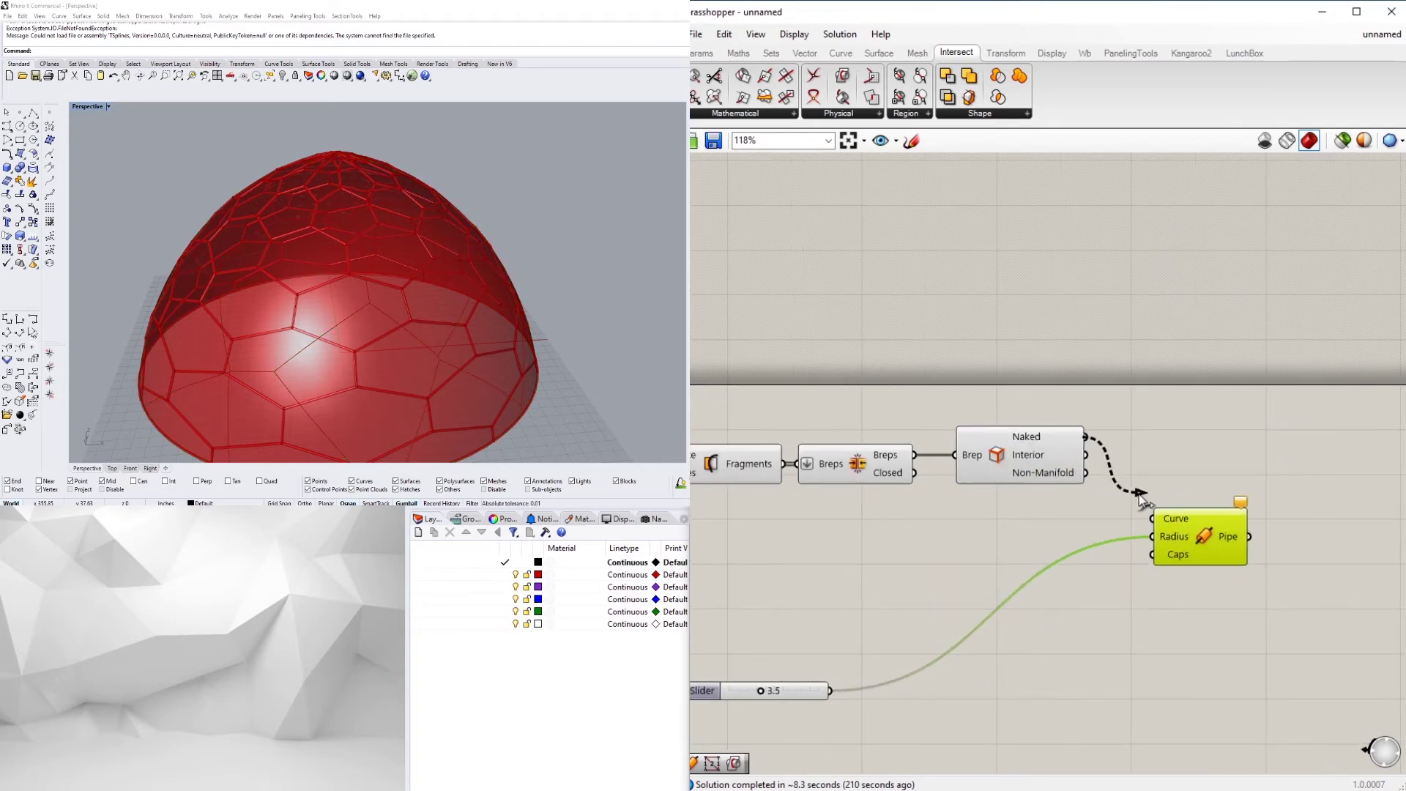
pyautogui.keyDown('shift'); pyautogui.moveTo(1086, 455); pyautogui.dragTo(1246, 510); pyautogui.keyUp('shift')
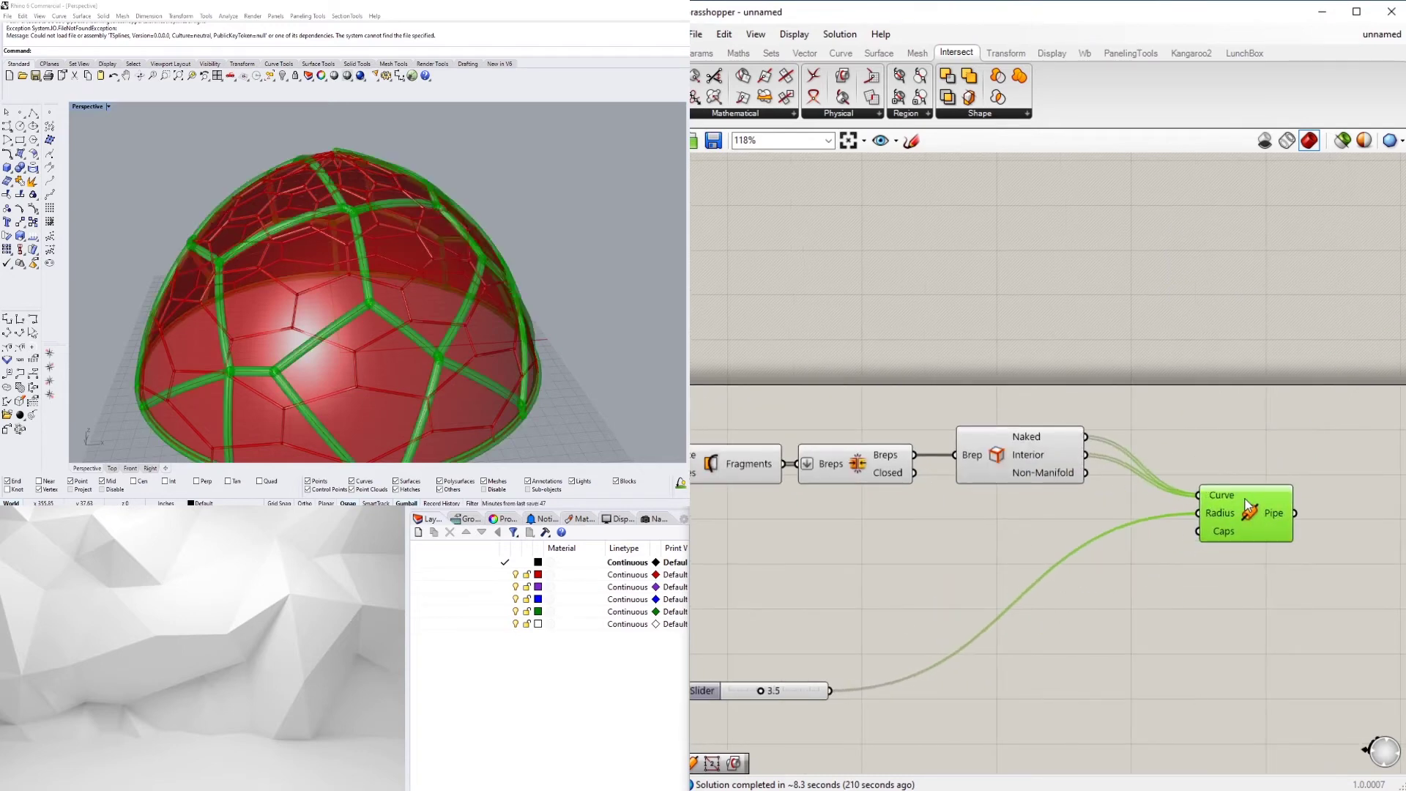
pyautogui.click(1274, 643)
# Disable the preview of the Surface Split, Brep Join and Brep Edges components
pyautogui.scroll(-2, 1274, 643)
pyautogui.scroll(3, 1075, 586)
pyautogui.moveTo(1145, 551); pyautogui.dragTo(794, 412)
pyautogui.middleClick(815, 409)
pyautogui.click(866, 360)
pyautogui.click(953, 399)
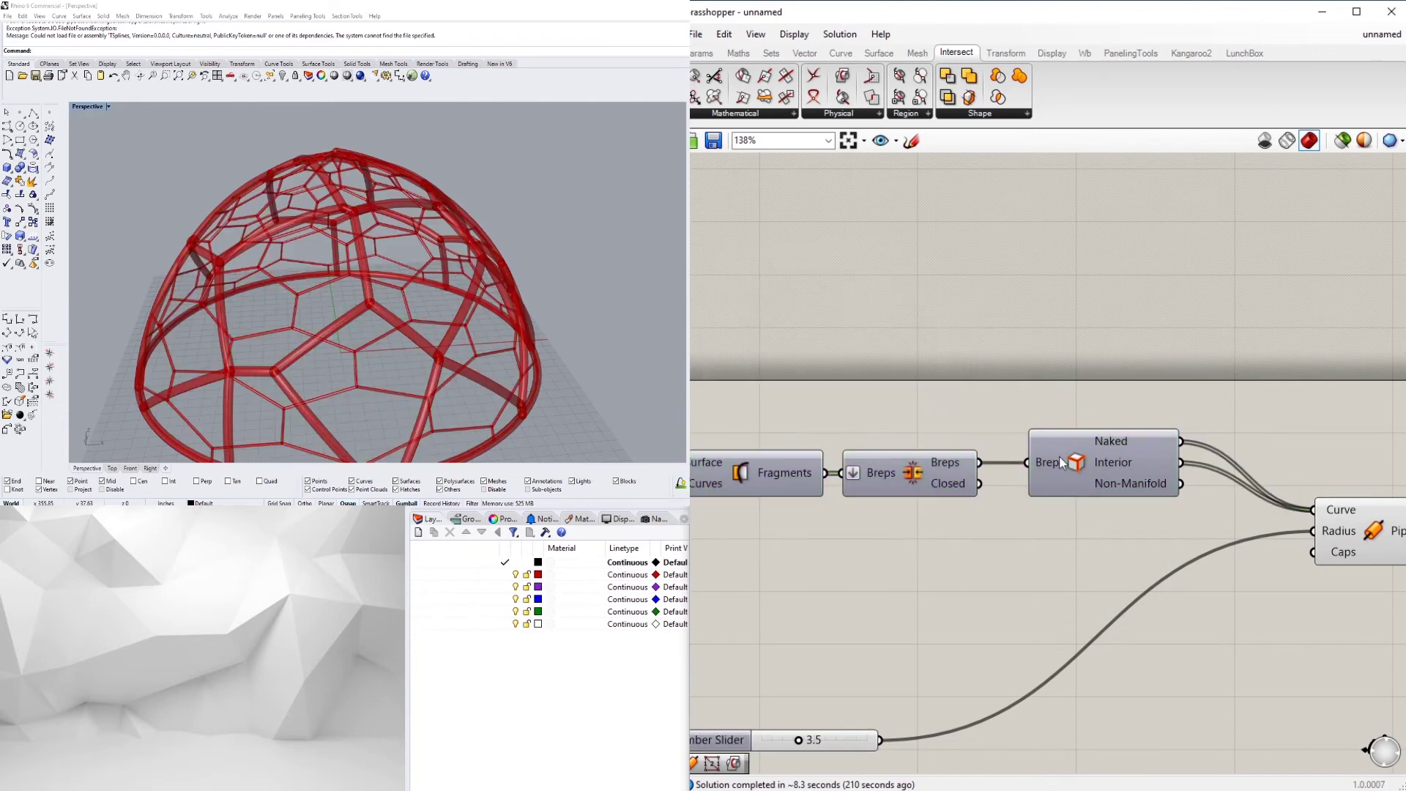
# Move the Voronoi Pipe next to Brep Edges and place its 3.5 radius slider directly beneath Brep Edges
pyautogui.click(1048, 460)
pyautogui.scroll(-3, 1219, 466)
pyautogui.click(1219, 468)
pyautogui.moveTo(1391, 466); pyautogui.dragTo(1219, 466, button='right')
pyautogui.scroll(2, 1219, 467)
pyautogui.click(1114, 491)
pyautogui.click(946, 636)
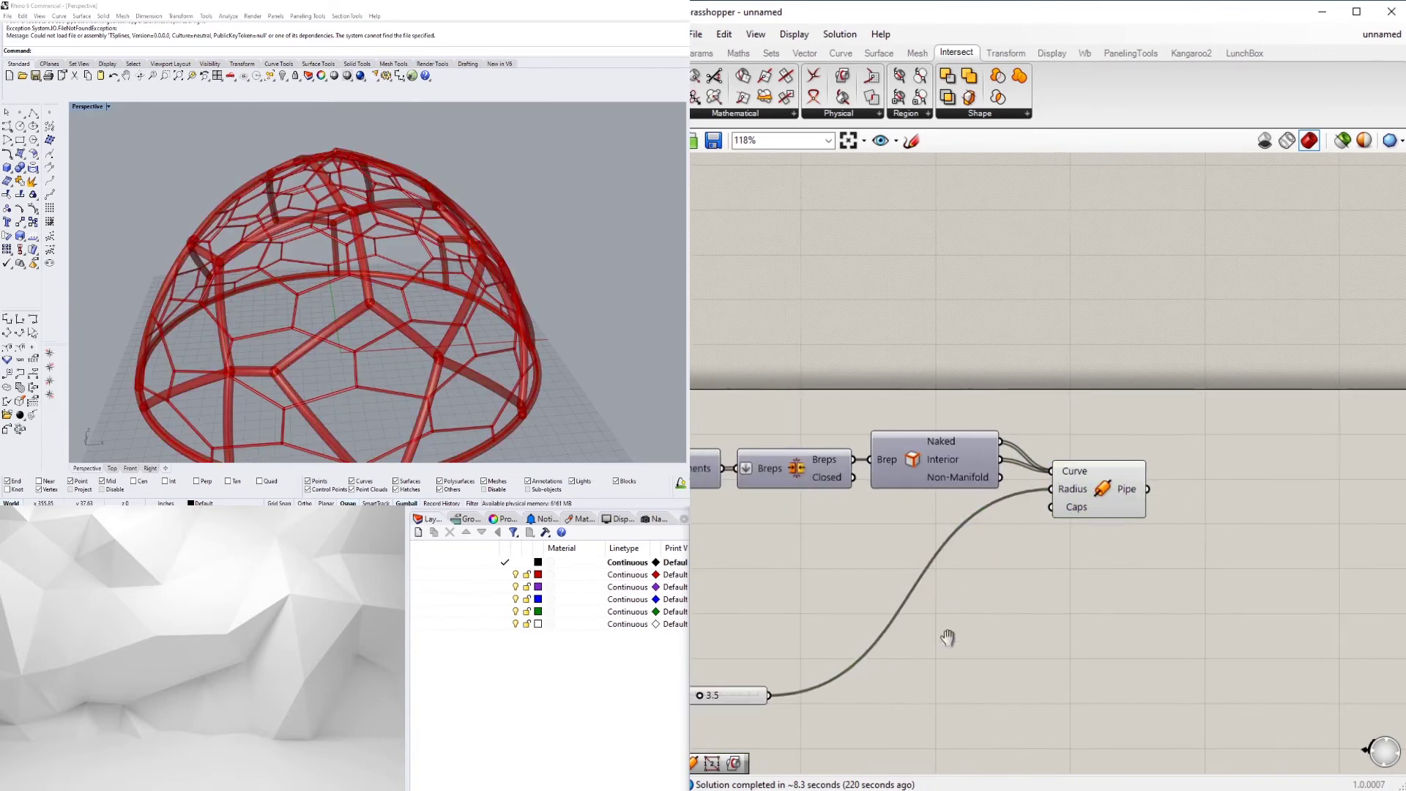
pyautogui.moveTo(946, 636); pyautogui.dragTo(1231, 589, button='right')
pyautogui.moveTo(903, 643); pyautogui.dragTo(1123, 473)
pyautogui.click(857, 590)
# Examine the hexagonal structure's Pipe component and compare its inputs with those of the Voronoi Pipe
pyautogui.scroll(-5, 850, 591)
pyautogui.moveTo(850, 591); pyautogui.dragTo(1246, 558, button='right')
pyautogui.scroll(5, 996, 513)
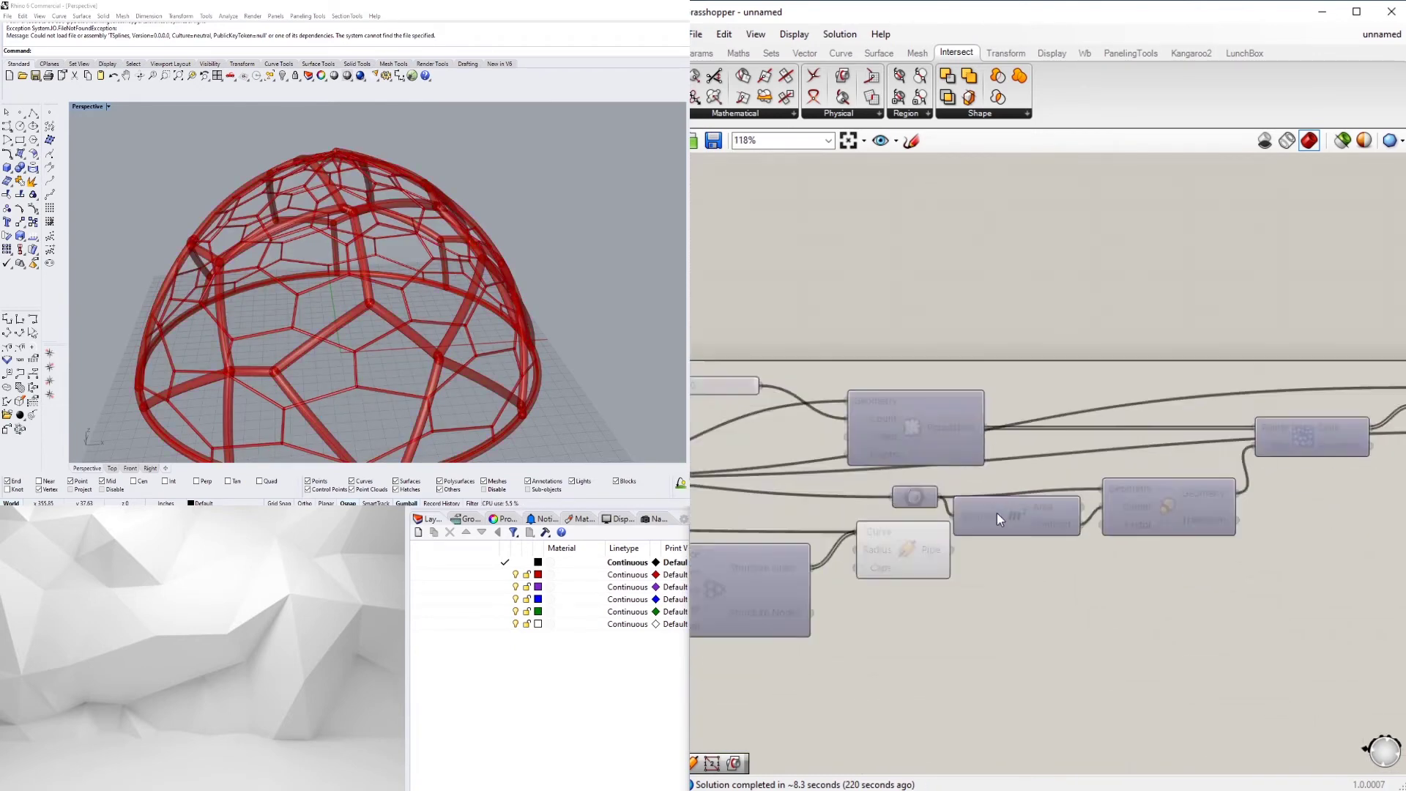
pyautogui.click(886, 561)
pyautogui.moveTo(917, 643); pyautogui.dragTo(1246, 524, button='right')
pyautogui.scroll(-2, 1061, 624)
pyautogui.click(1061, 622)
pyautogui.moveTo(1126, 617); pyautogui.dragTo(892, 548, button='right')
pyautogui.scroll(-4, 890, 547)
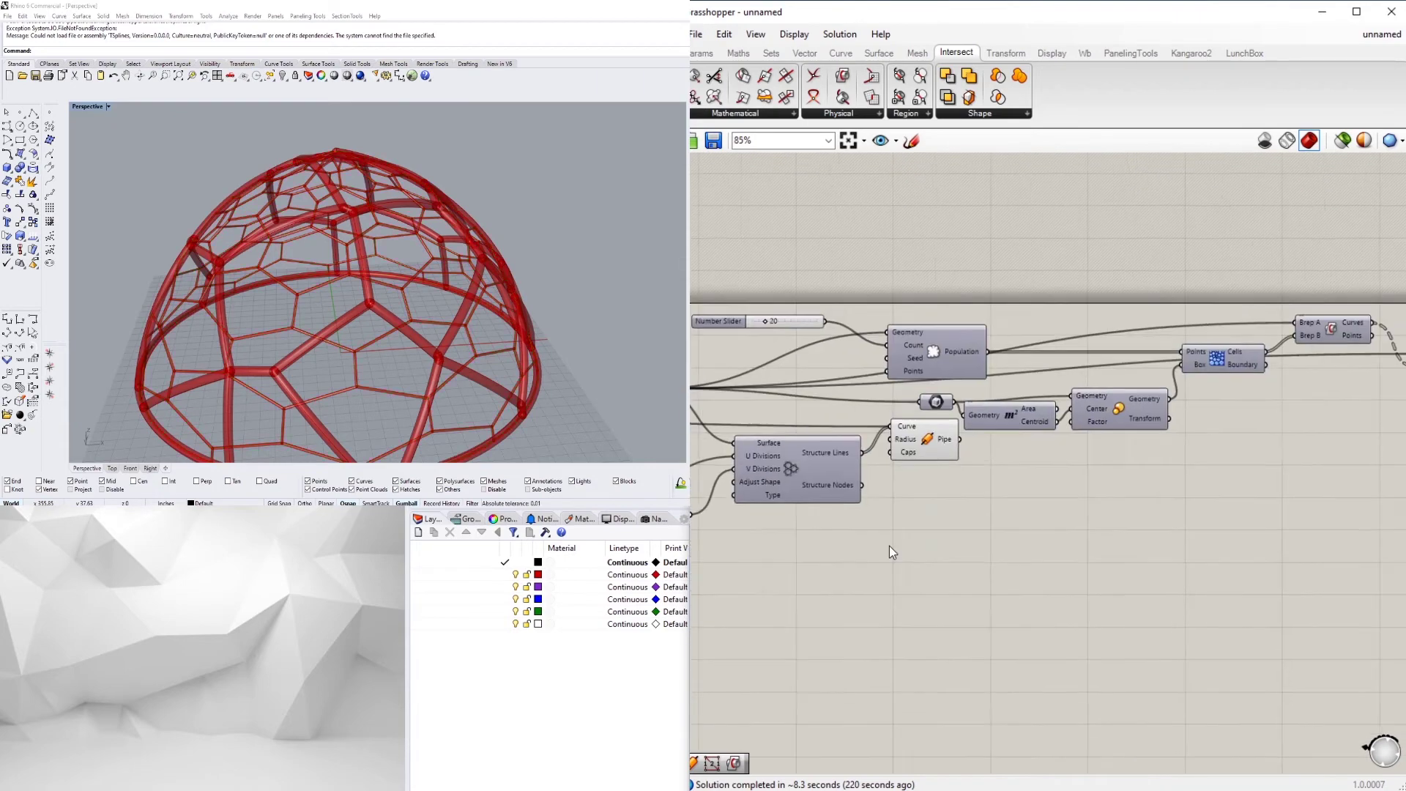
pyautogui.moveTo(1123, 520); pyautogui.dragTo(927, 506, button='right')
pyautogui.scroll(6, 1230, 440)
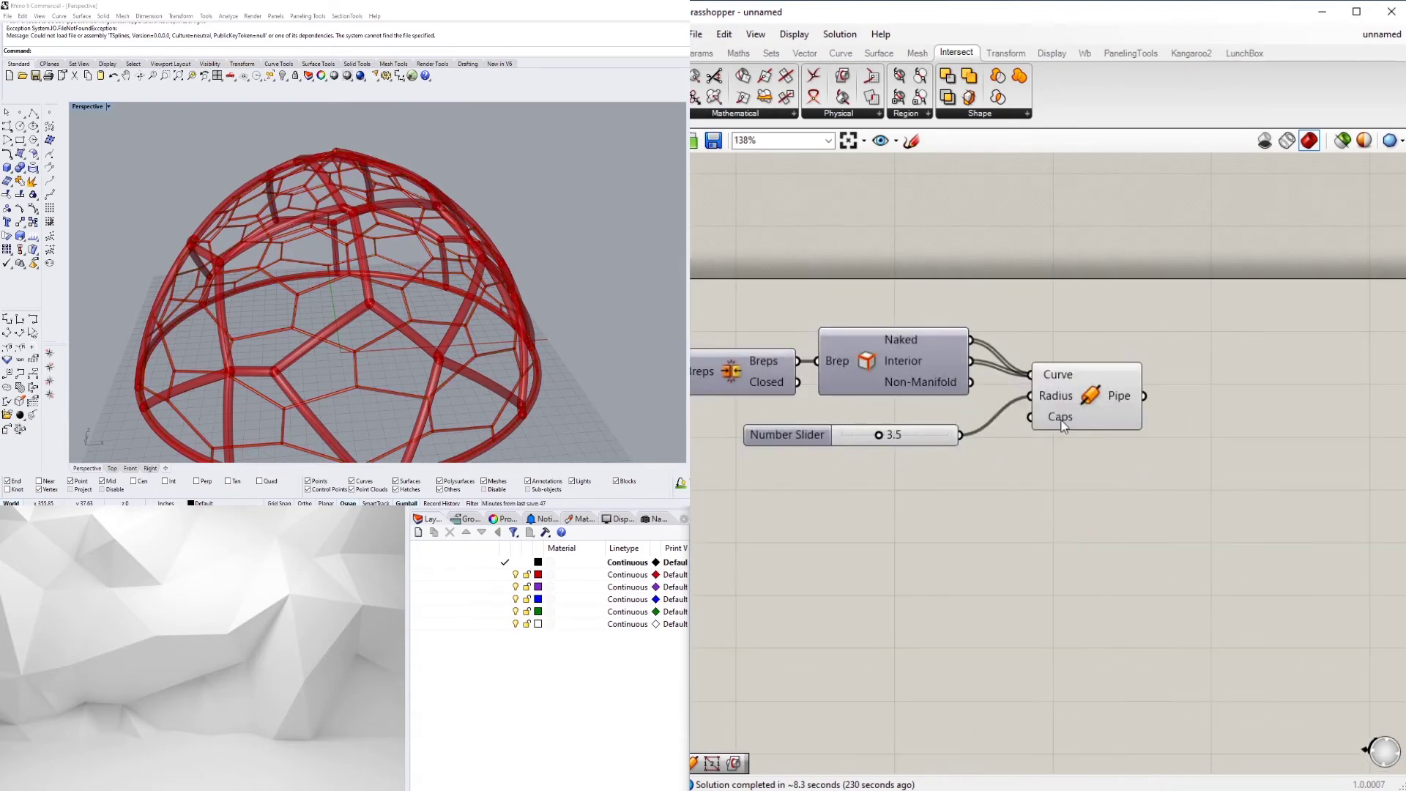
# Duplicate the 3.5 number slider and place the copy beneath the LunchBox hexagonal structure component
pyautogui.rightClick(1058, 416)
pyautogui.click(952, 586)
pyautogui.scroll(-3, 835, 633)
pyautogui.moveTo(835, 634); pyautogui.dragTo(1392, 575, button='right')
pyautogui.moveTo(696, 513); pyautogui.dragTo(1056, 511, button='right')
pyautogui.scroll(2, 1055, 511)
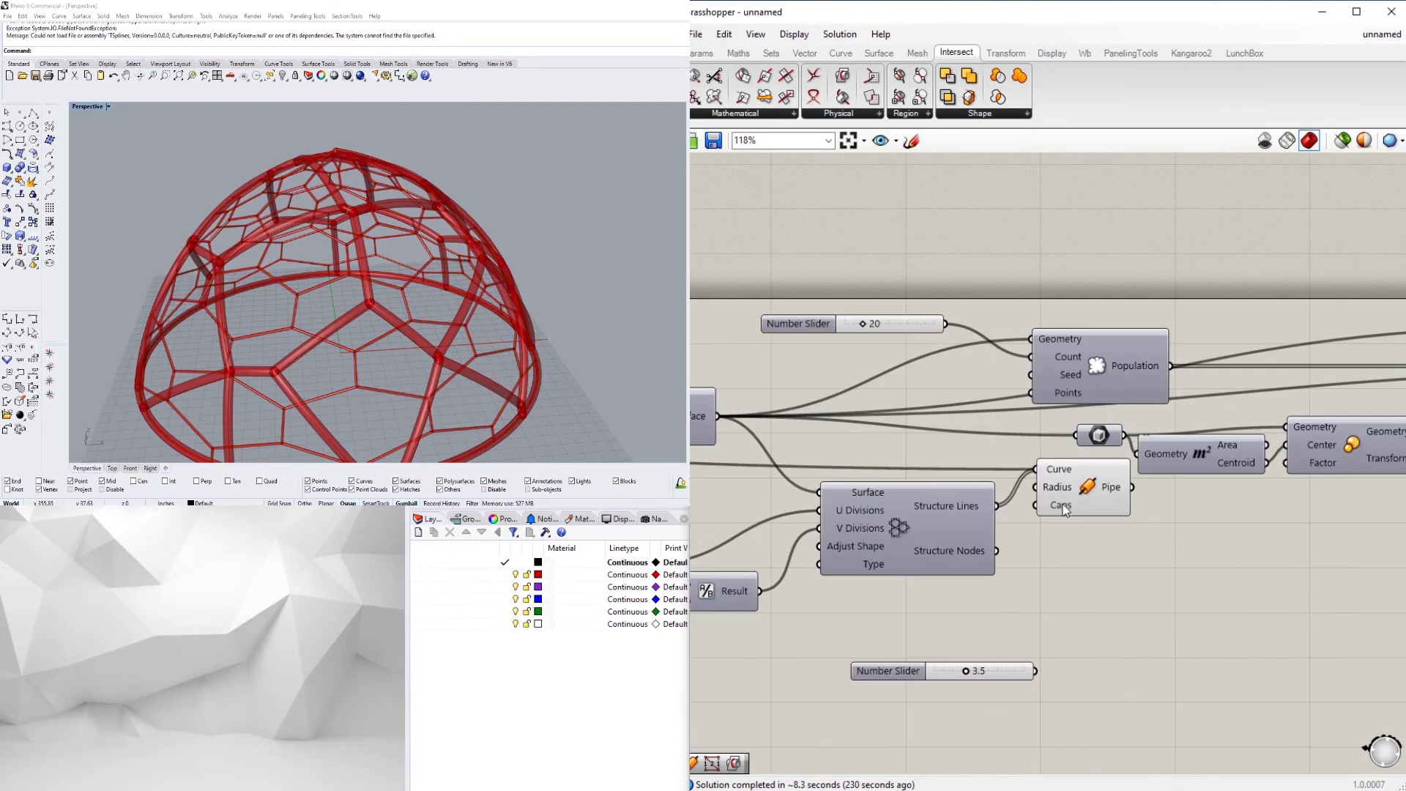
pyautogui.rightClick(1062, 504)
pyautogui.click(1035, 568)
pyautogui.moveTo(1044, 511); pyautogui.dragTo(1045, 512)
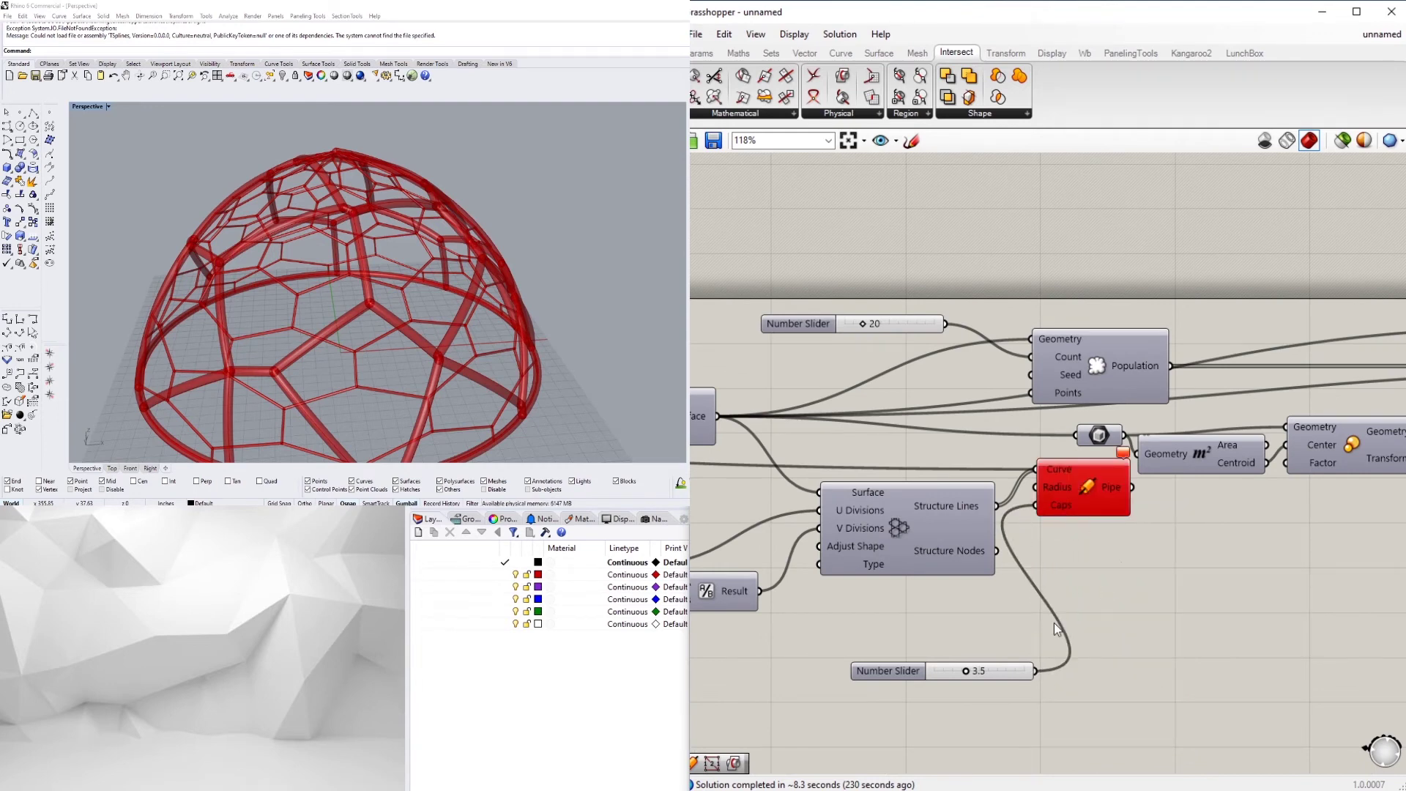
pyautogui.scroll(2, 1007, 674)
pyautogui.moveTo(869, 667); pyautogui.dragTo(826, 579)
pyautogui.hotkey('ctrl', 'z')
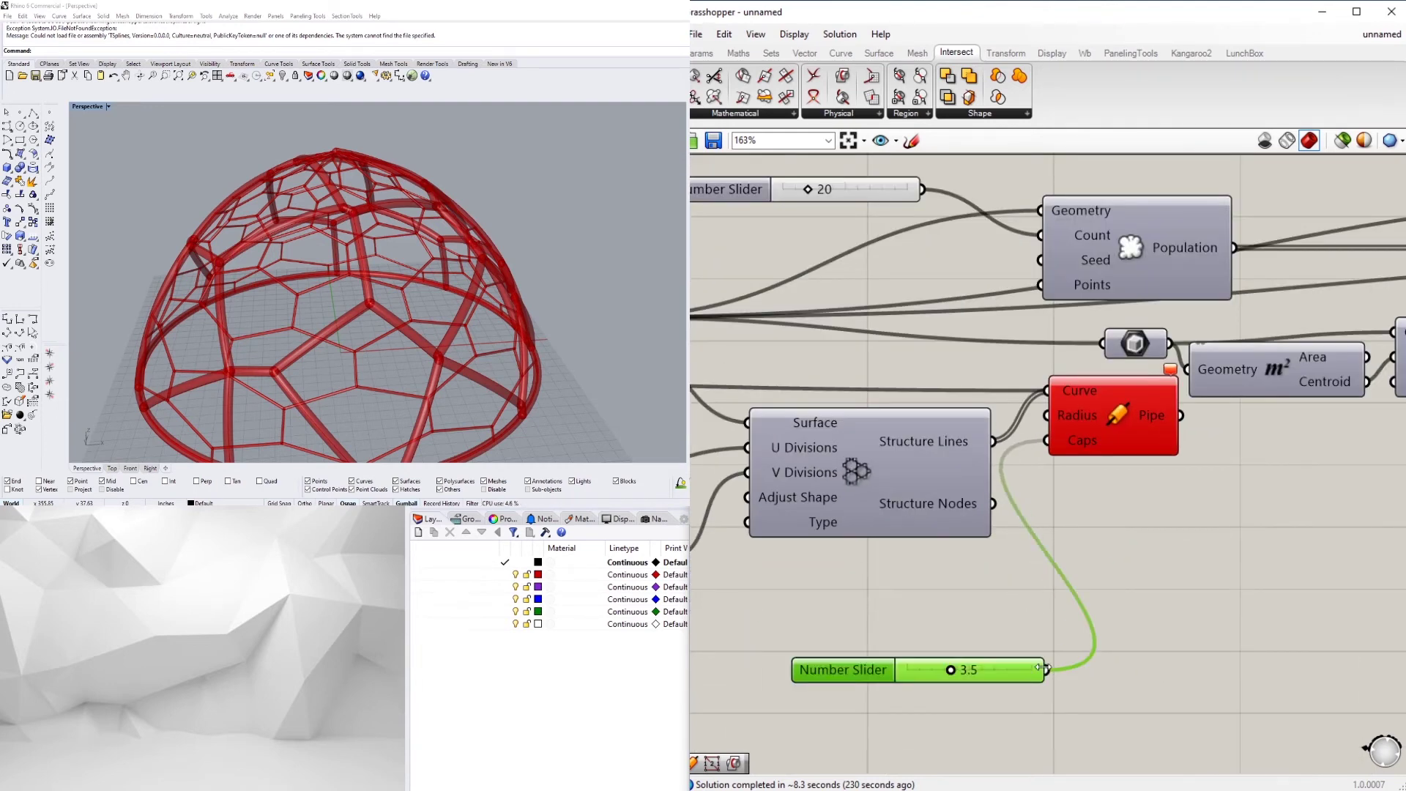
pyautogui.hotkey('ctrl', 'z')
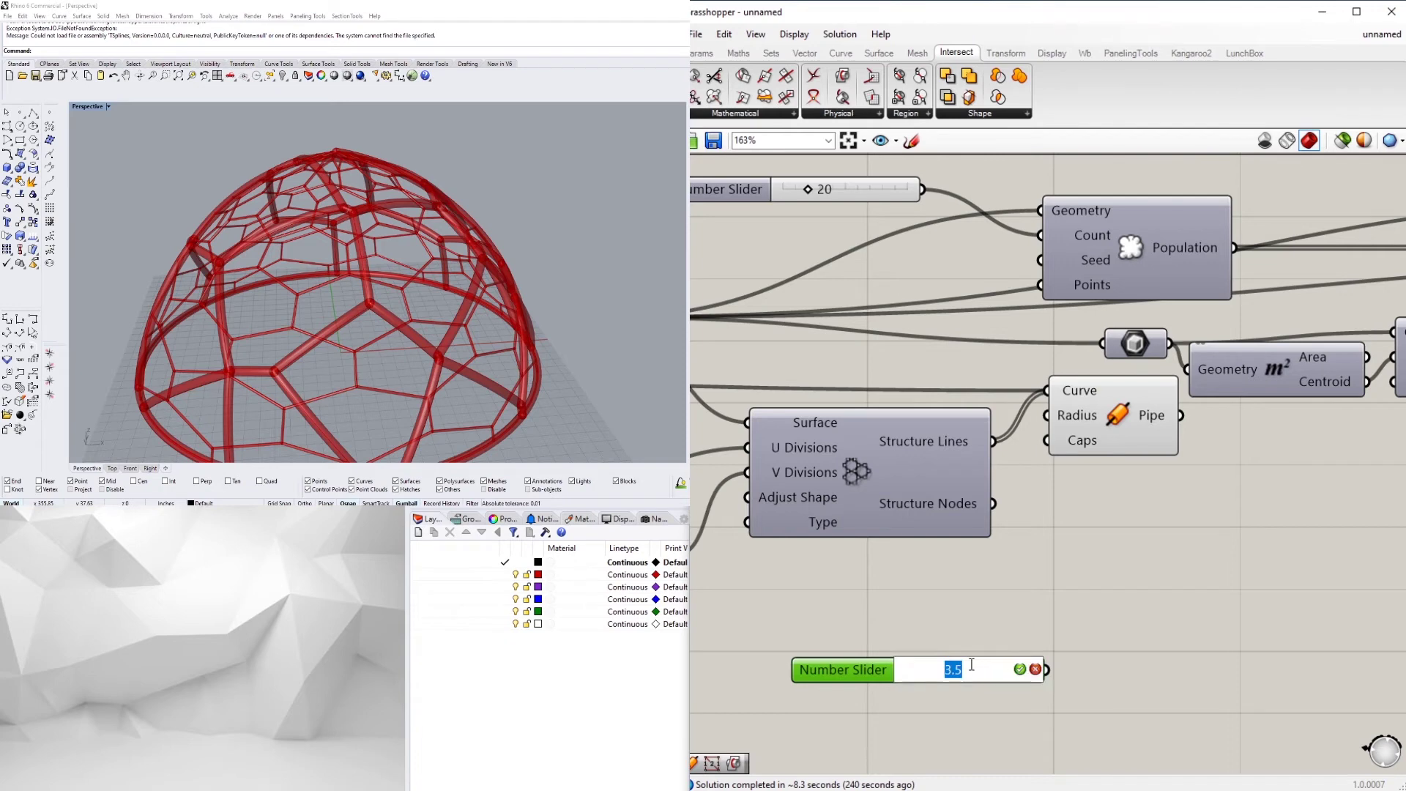
# Wire the duplicated slider into the Radius input of the hexagonal Pipe and set it to 1.5
pyautogui.press('Return')
pyautogui.moveTo(1083, 409); pyautogui.dragTo(1059, 419)
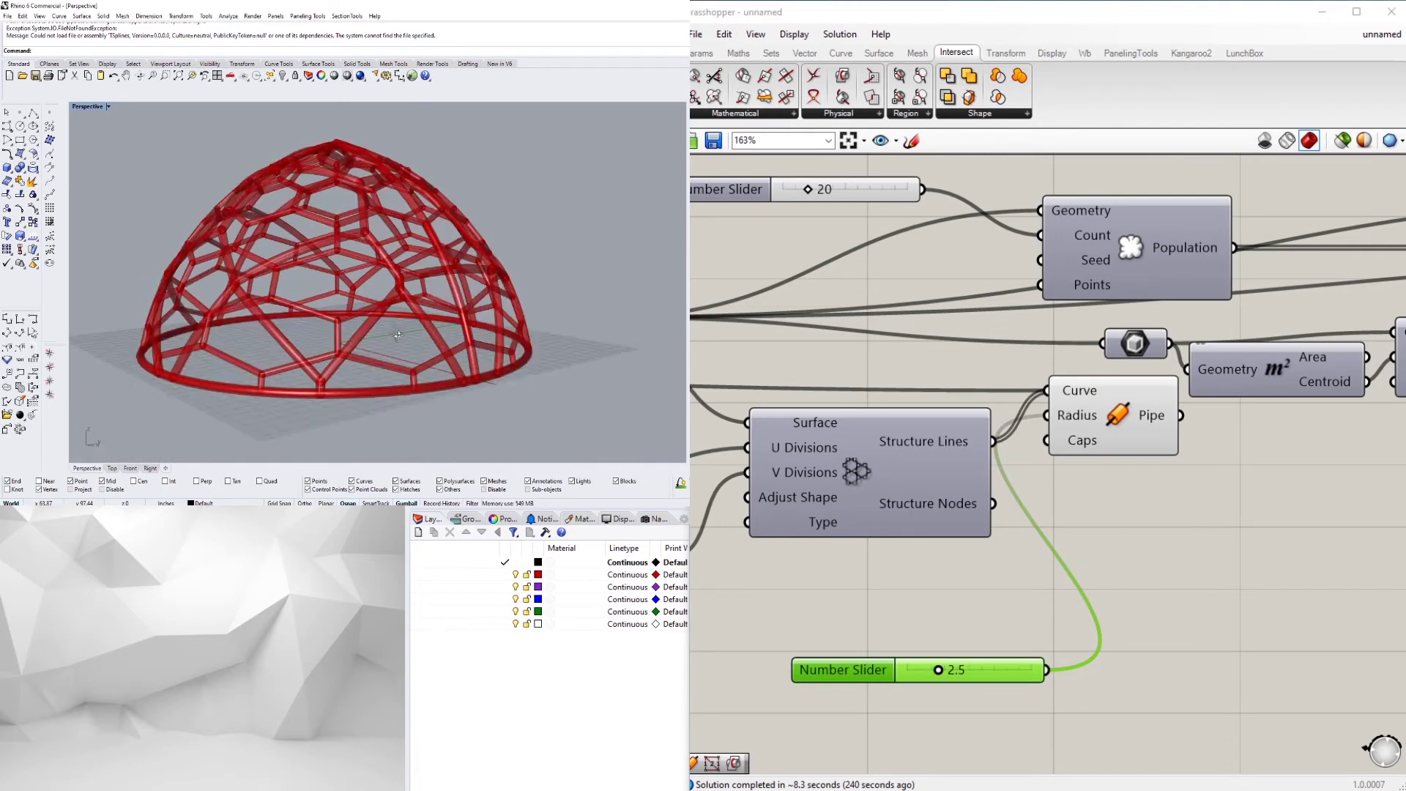
pyautogui.doubleClick(953, 670)
pyautogui.write('1.5')
pyautogui.press('Return')
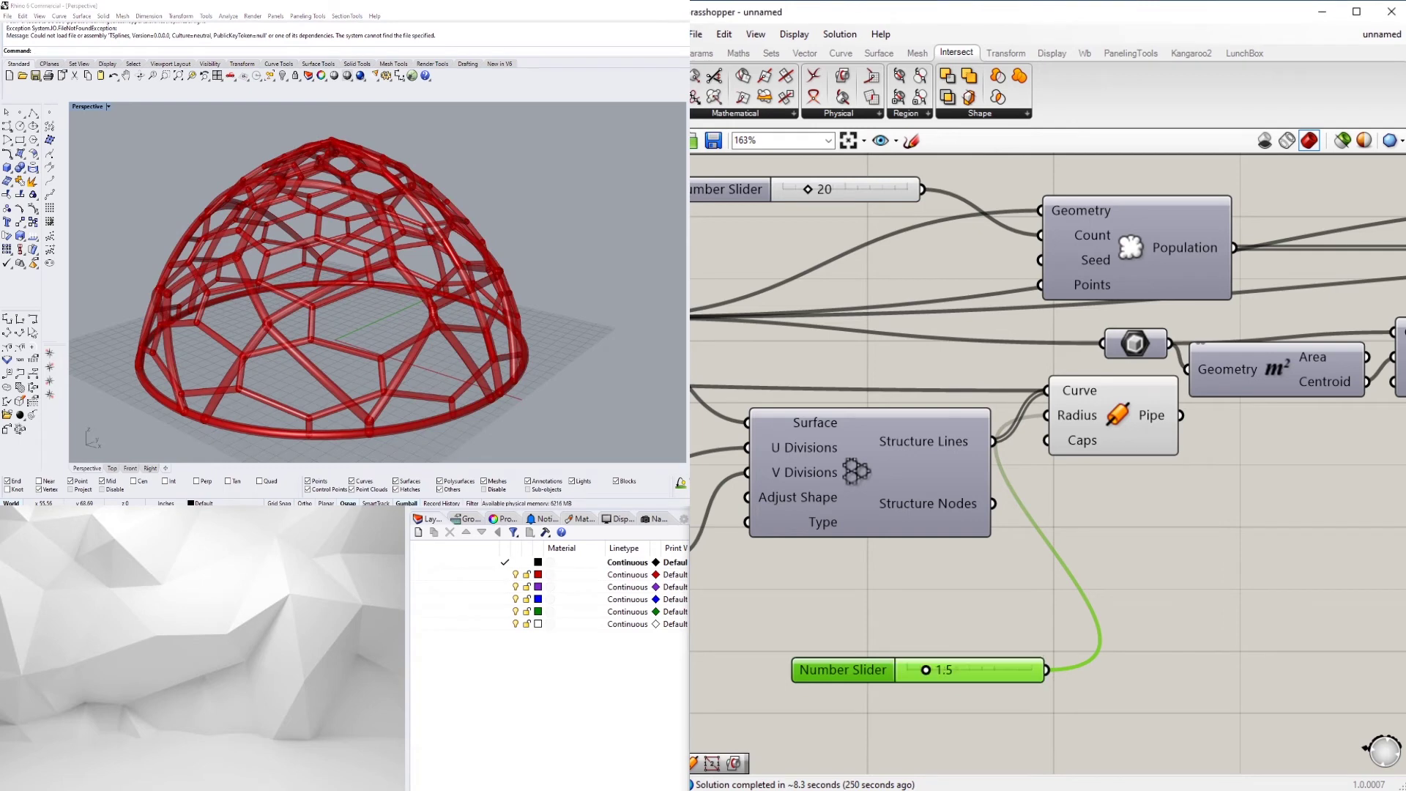
pyautogui.moveTo(381, 278); pyautogui.dragTo(498, 293, button='right')
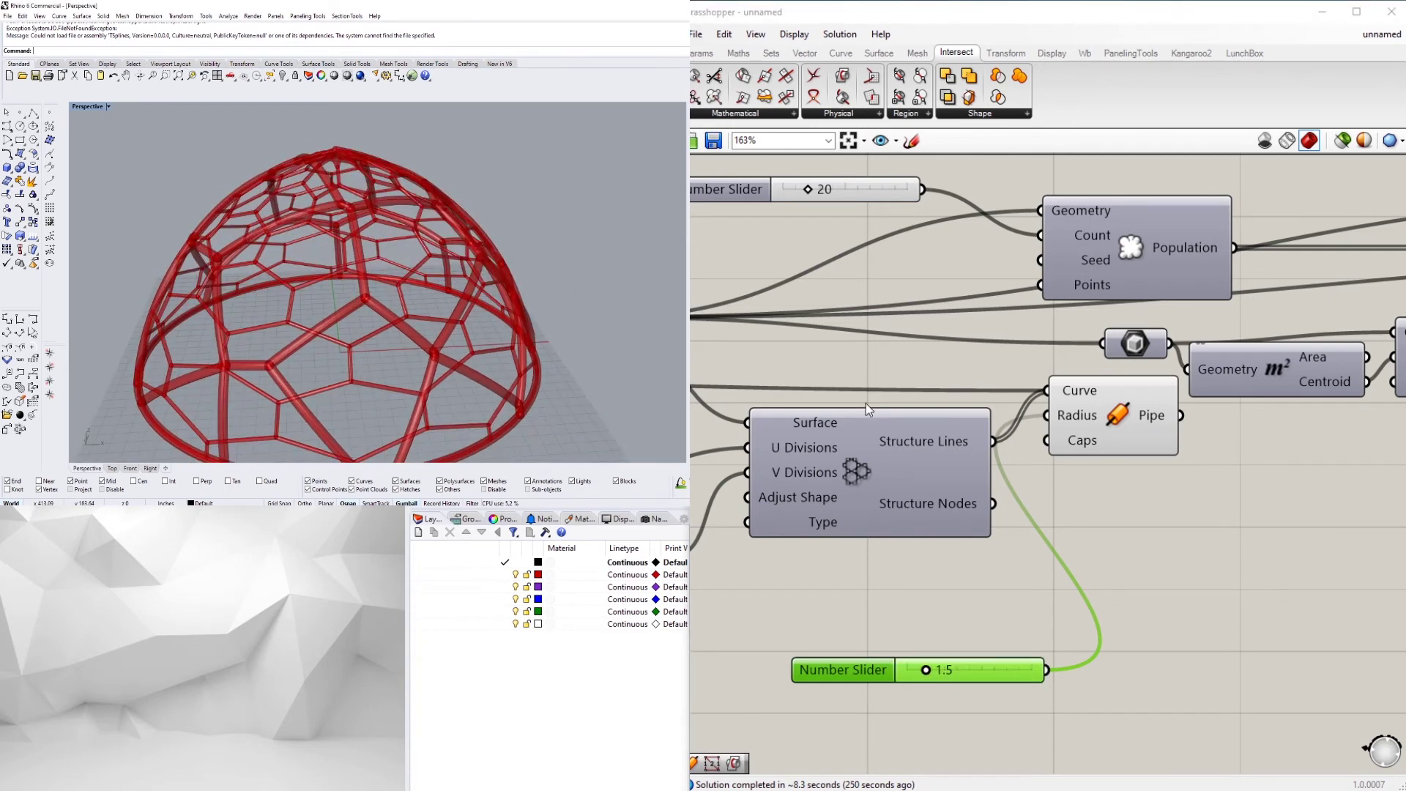
# Tidy the hexagonal structure component, its Pipe and the 1.5 radius slider into a compact group
pyautogui.scroll(-5, 964, 444)
pyautogui.click(1166, 506)
pyautogui.scroll(2, 1025, 449)
pyautogui.moveTo(995, 430); pyautogui.dragTo(1036, 452)
pyautogui.moveTo(868, 464); pyautogui.dragTo(873, 489)
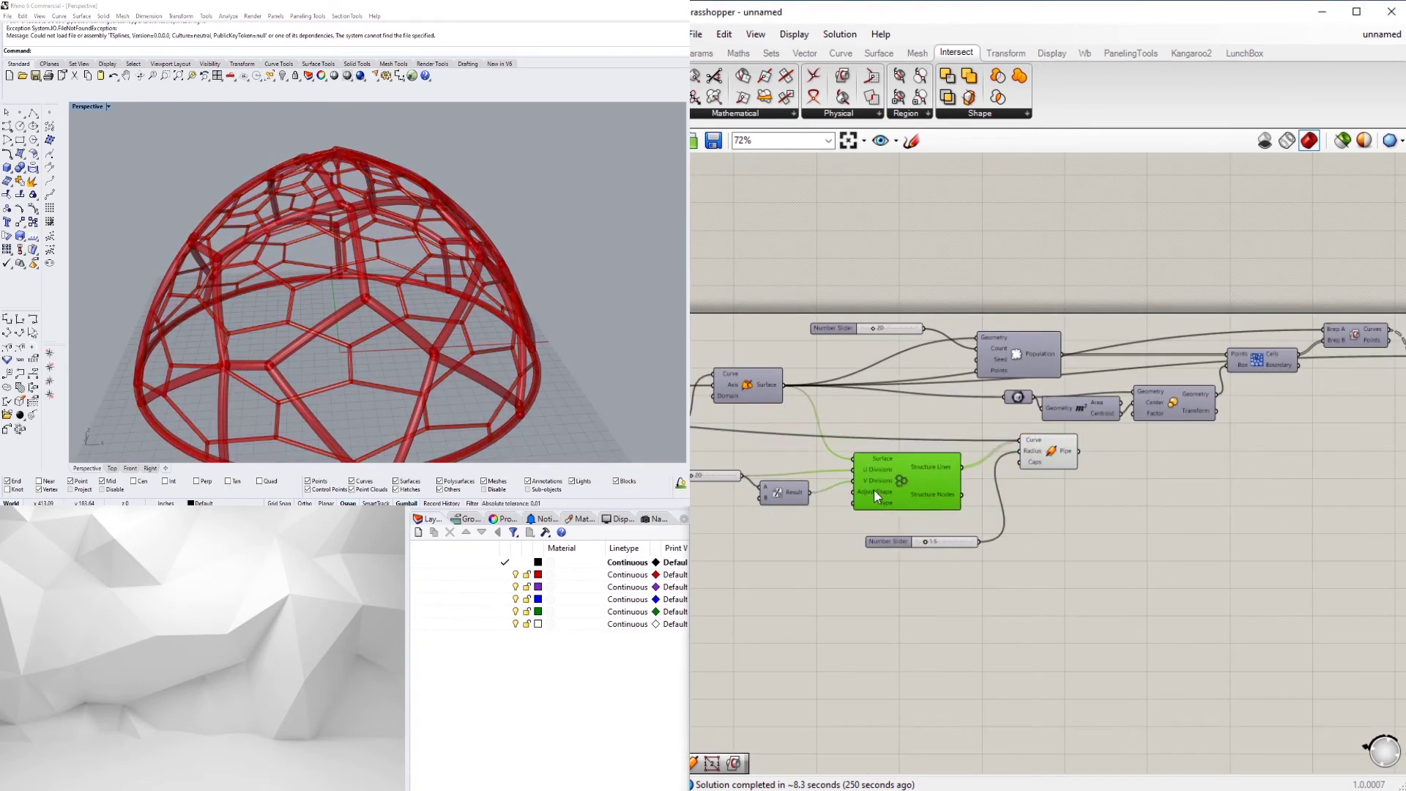
pyautogui.click(989, 493)
pyautogui.moveTo(1057, 463); pyautogui.dragTo(1039, 461)
pyautogui.moveTo(884, 542); pyautogui.dragTo(865, 529)
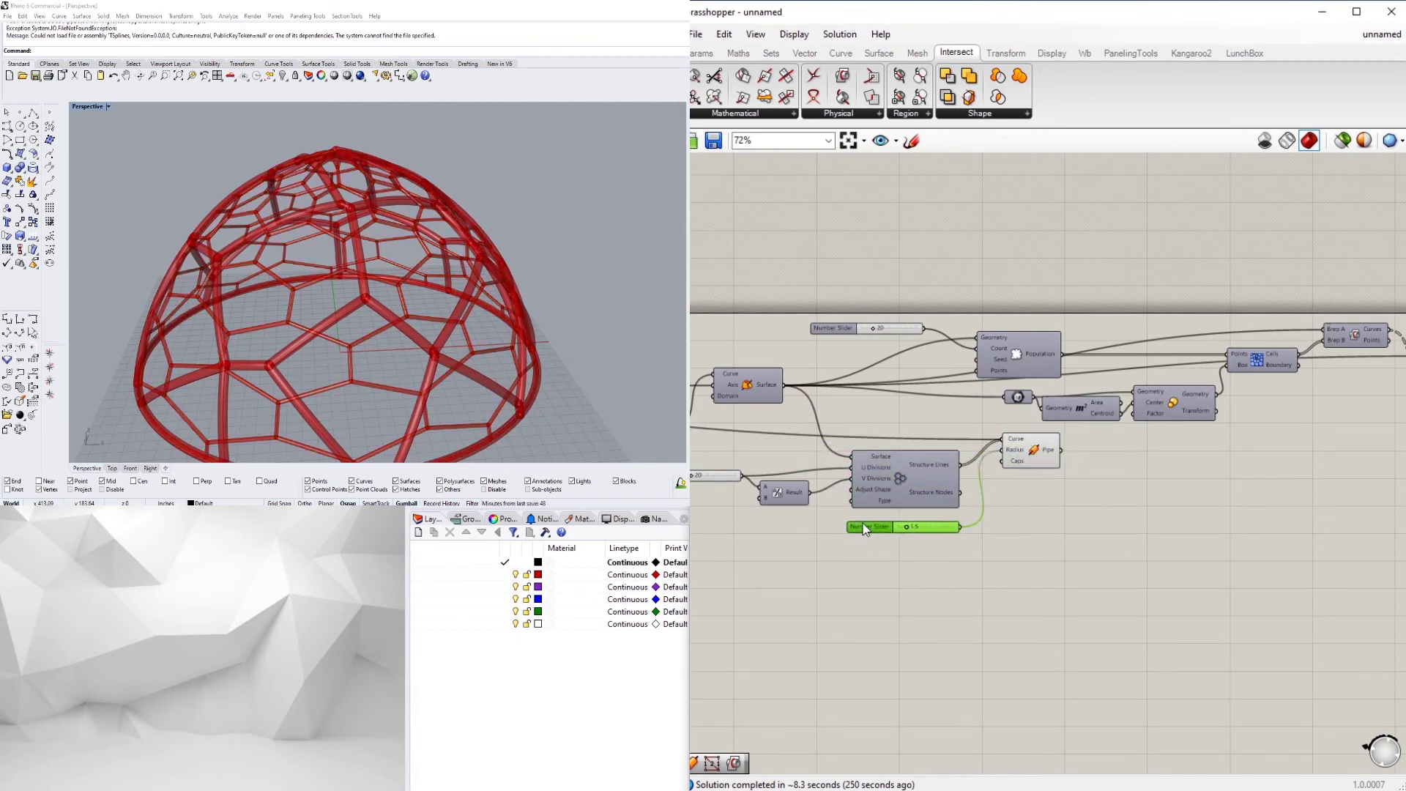
# Add a Custom Preview component and feed the hexagonal Pipe output into its Geometry input
pyautogui.doubleClick(1102, 494)
pyautogui.write('custom')
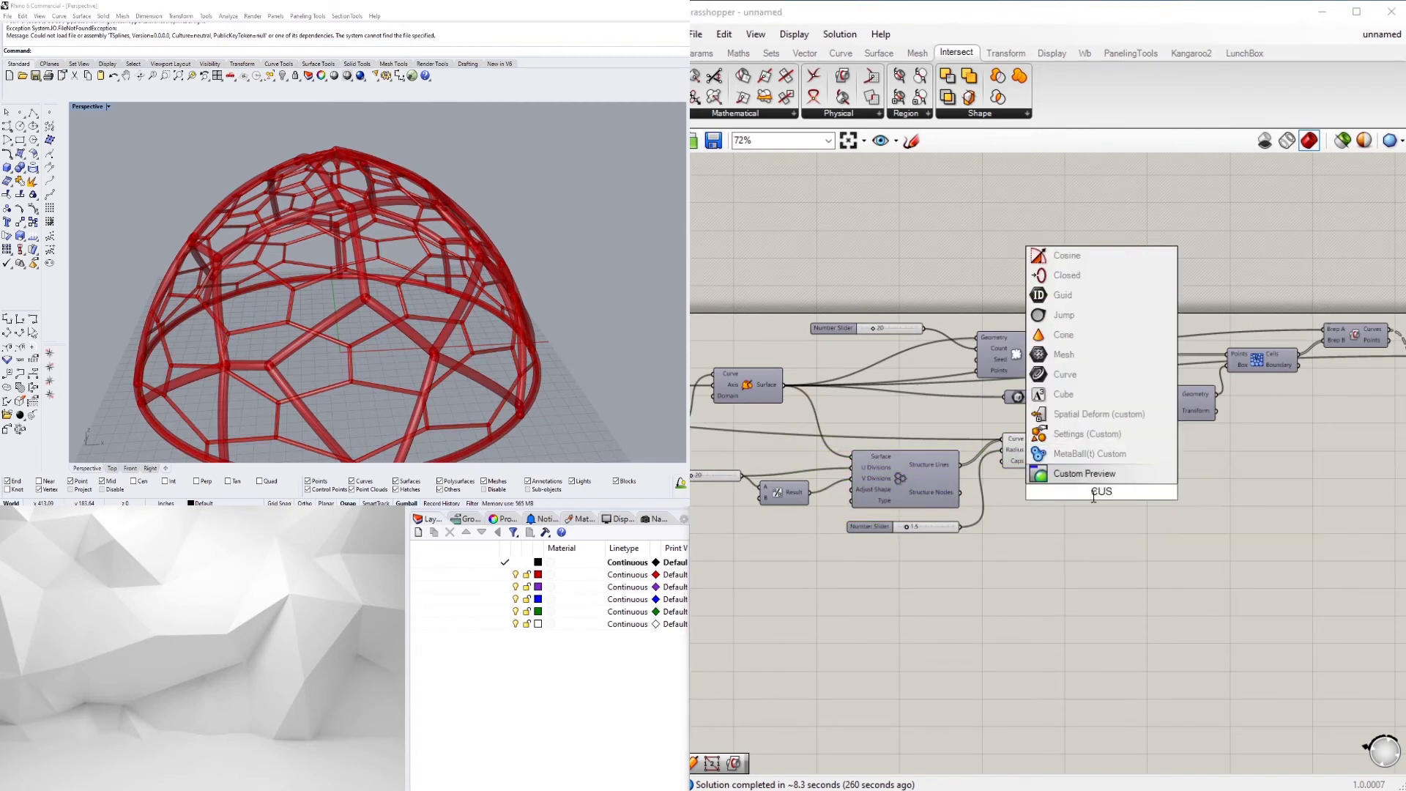
pyautogui.click(1082, 469)
pyautogui.moveTo(1127, 516); pyautogui.dragTo(894, 569, button='right')
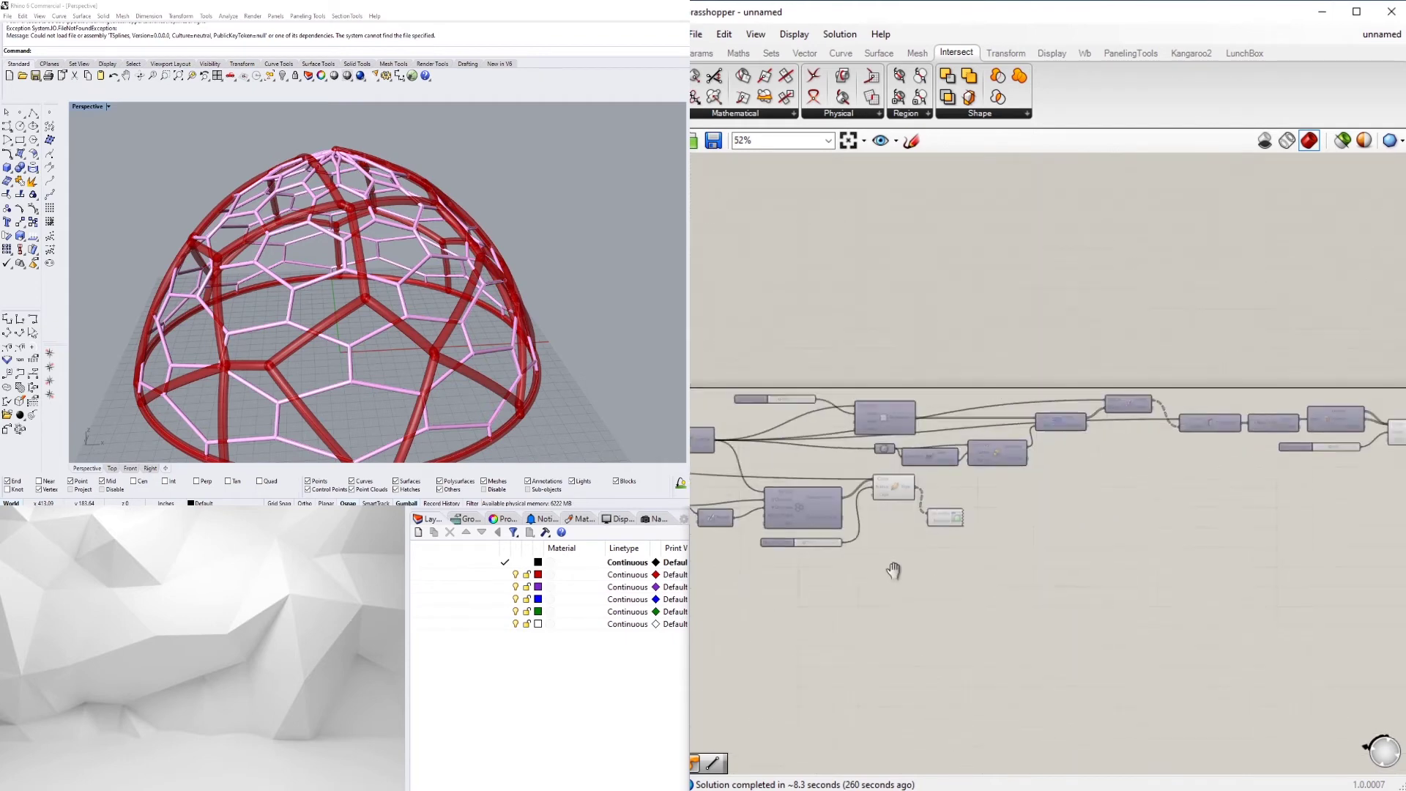
pyautogui.scroll(-1, 852, 561)
# Add a Colour Swatch below the hexagonal Pipe and connect it to the Custom Preview's Material input
pyautogui.doubleClick(844, 560)
pyautogui.write('swatch')
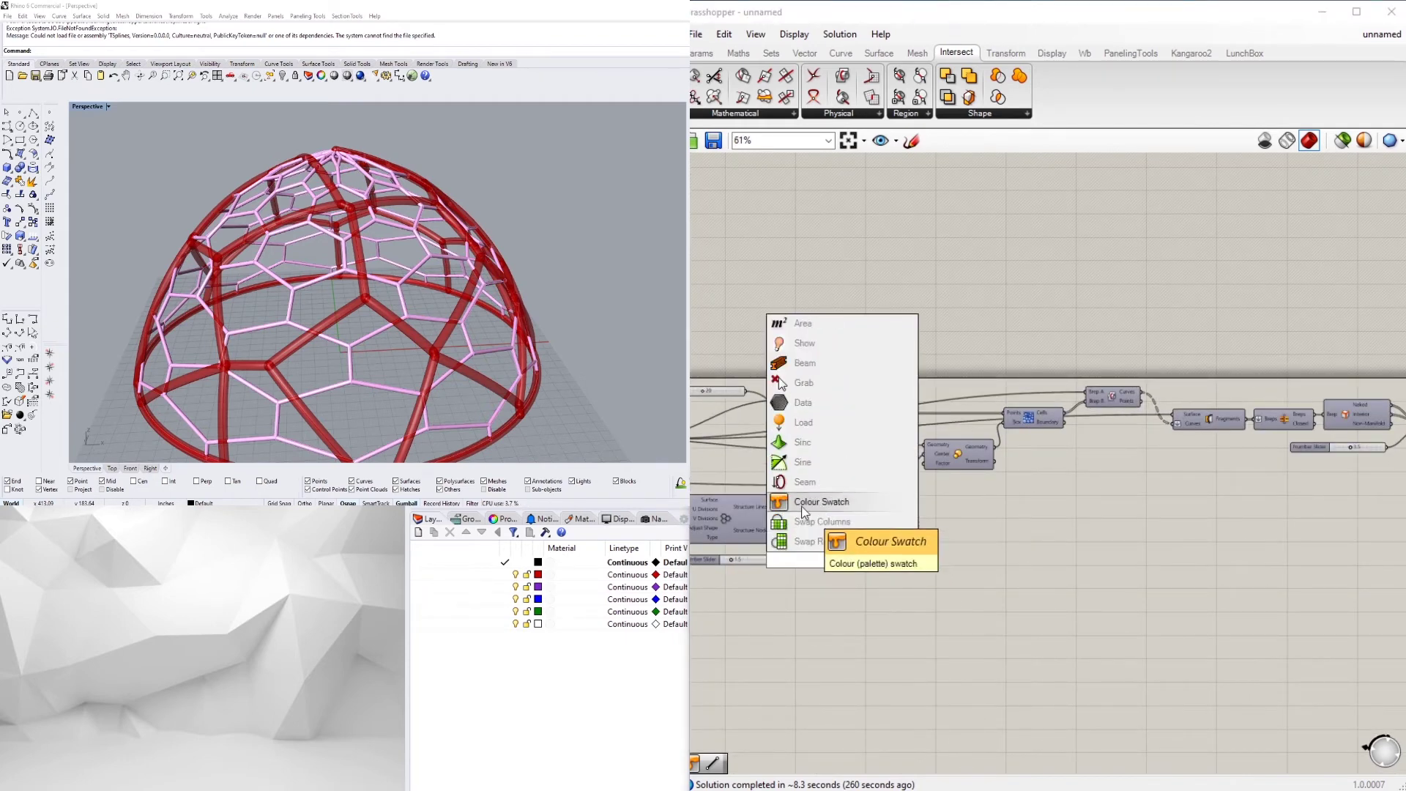
pyautogui.click(824, 541)
pyautogui.scroll(2, 863, 583)
pyautogui.moveTo(901, 548); pyautogui.dragTo(897, 535)
pyautogui.scroll(2, 866, 564)
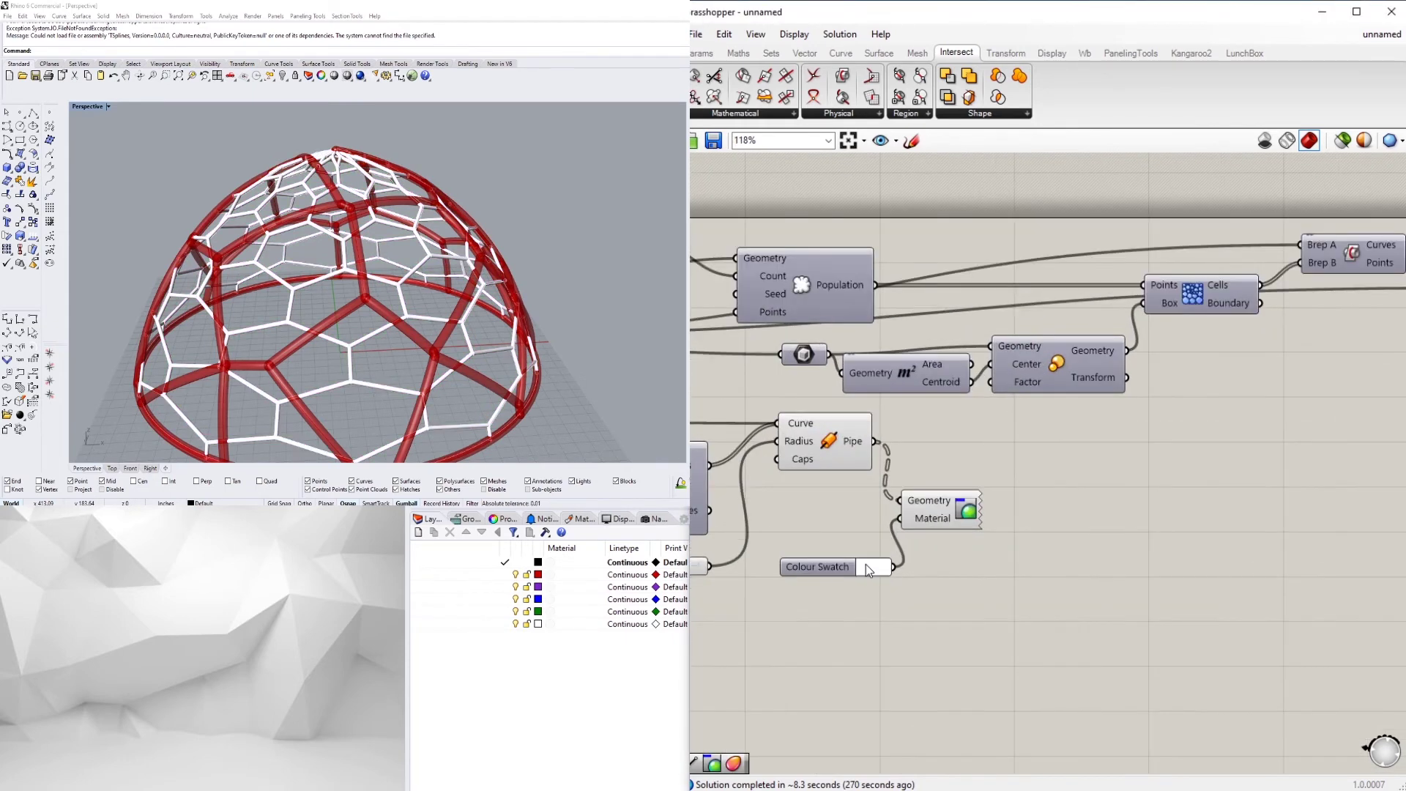
# Set the Colour Swatch to grey and move the Custom Preview closer to it
pyautogui.click(865, 566)
pyautogui.click(971, 599)
pyautogui.moveTo(970, 597); pyautogui.dragTo(1027, 626)
pyautogui.click(1165, 613)
pyautogui.scroll(-1, 1164, 613)
pyautogui.moveTo(1164, 613); pyautogui.dragTo(1065, 573, button='right')
pyautogui.moveTo(898, 501); pyautogui.dragTo(932, 511)
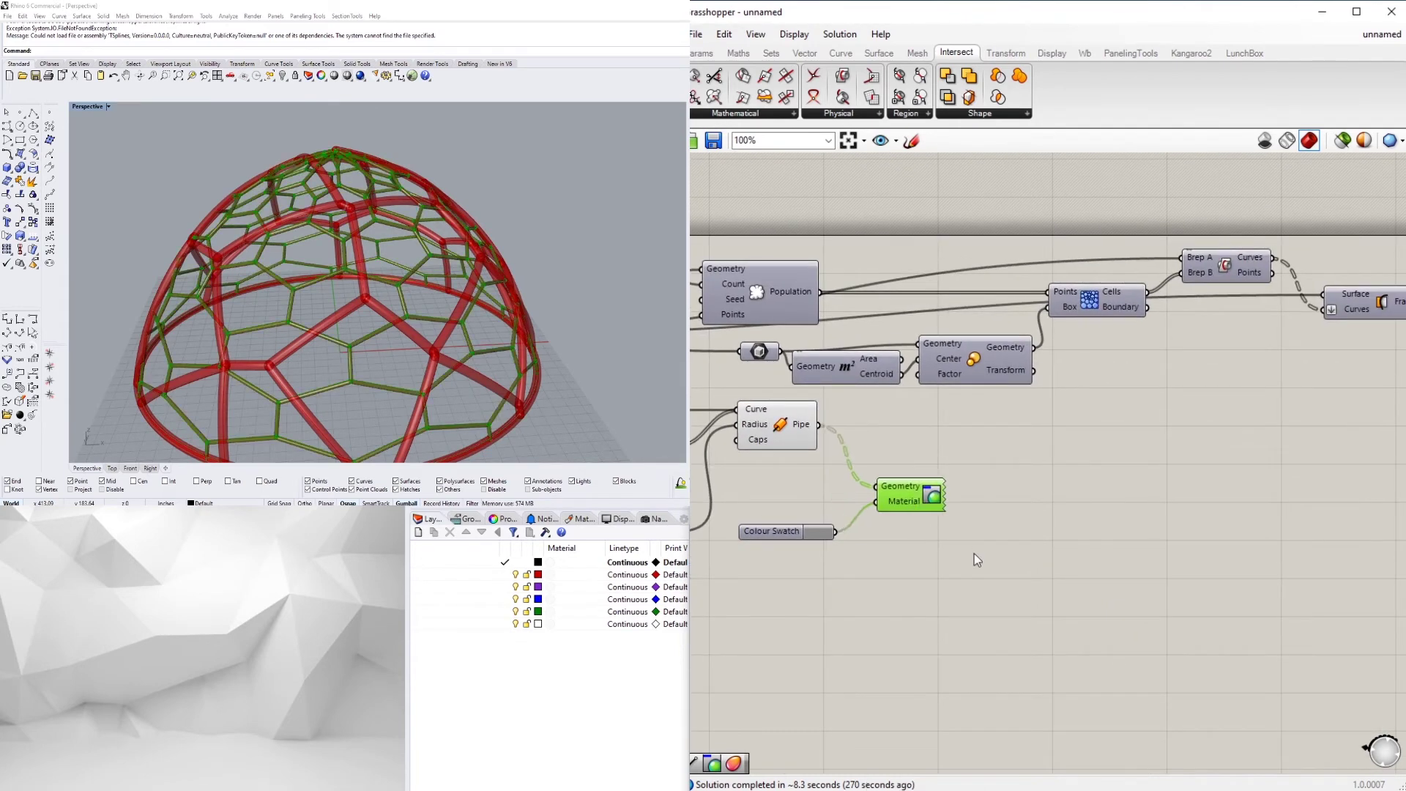
# Duplicate the Custom Preview and its Colour Swatch beside the Voronoi Pipe component
pyautogui.click(974, 553)
pyautogui.scroll(-5, 956, 584)
pyautogui.moveTo(973, 609); pyautogui.dragTo(917, 572, button='right')
pyautogui.moveTo(960, 583); pyautogui.dragTo(828, 509)
pyautogui.moveTo(1200, 499); pyautogui.dragTo(1136, 493, button='right')
pyautogui.click(1136, 493)
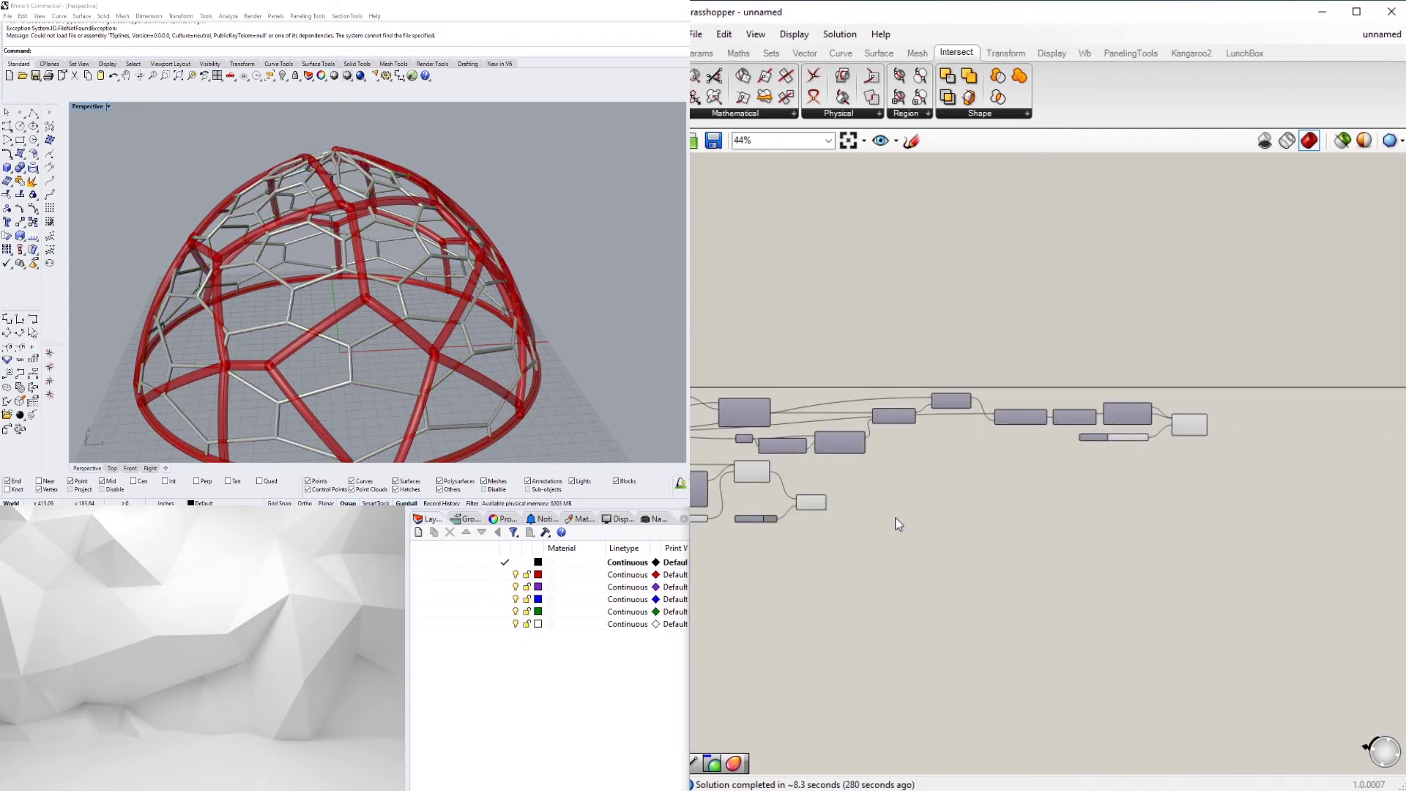
pyautogui.moveTo(797, 521); pyautogui.dragTo(791, 509)
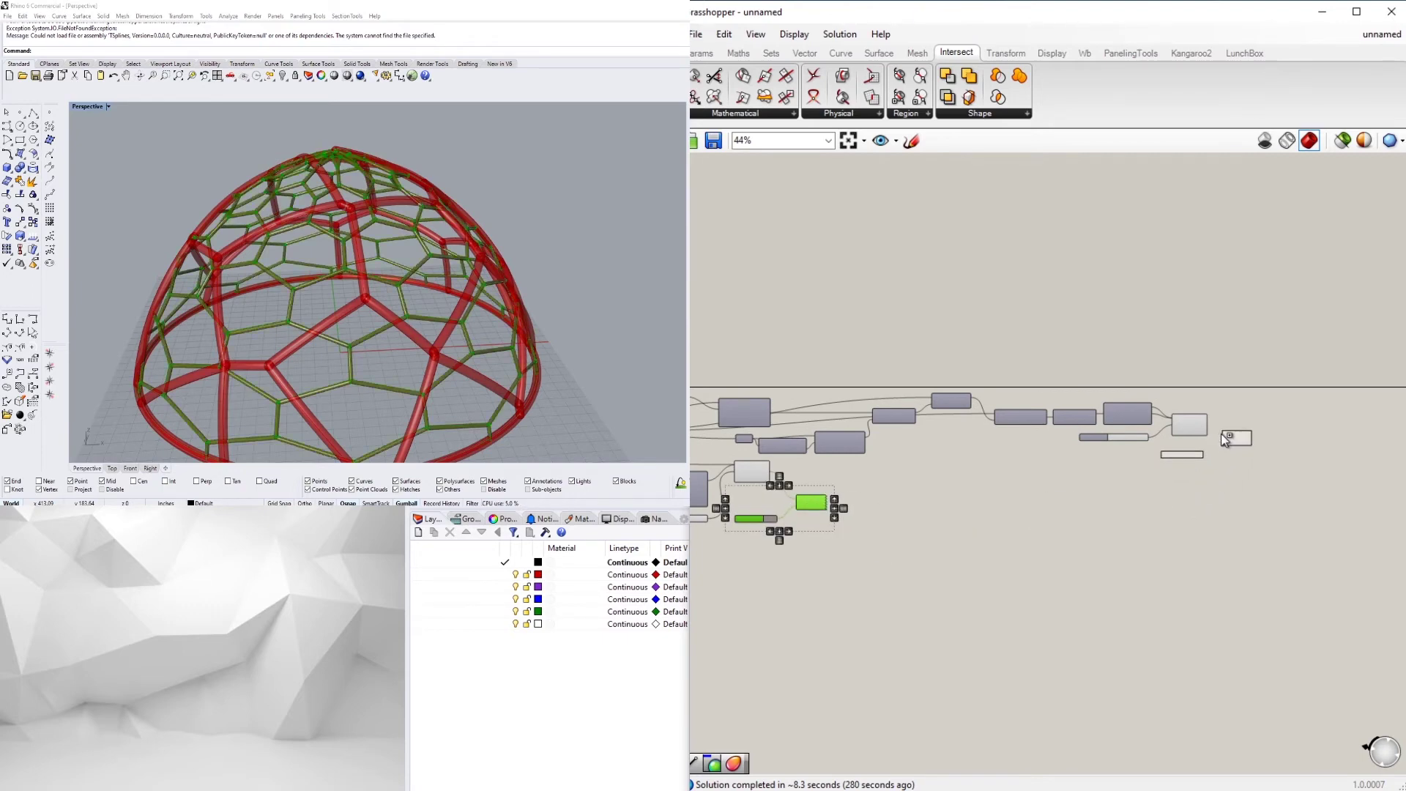
# Replace the duplicated Custom Preview's Geometry source with the Voronoi Pipe output
pyautogui.scroll(5, 1223, 438)
pyautogui.click(1205, 413)
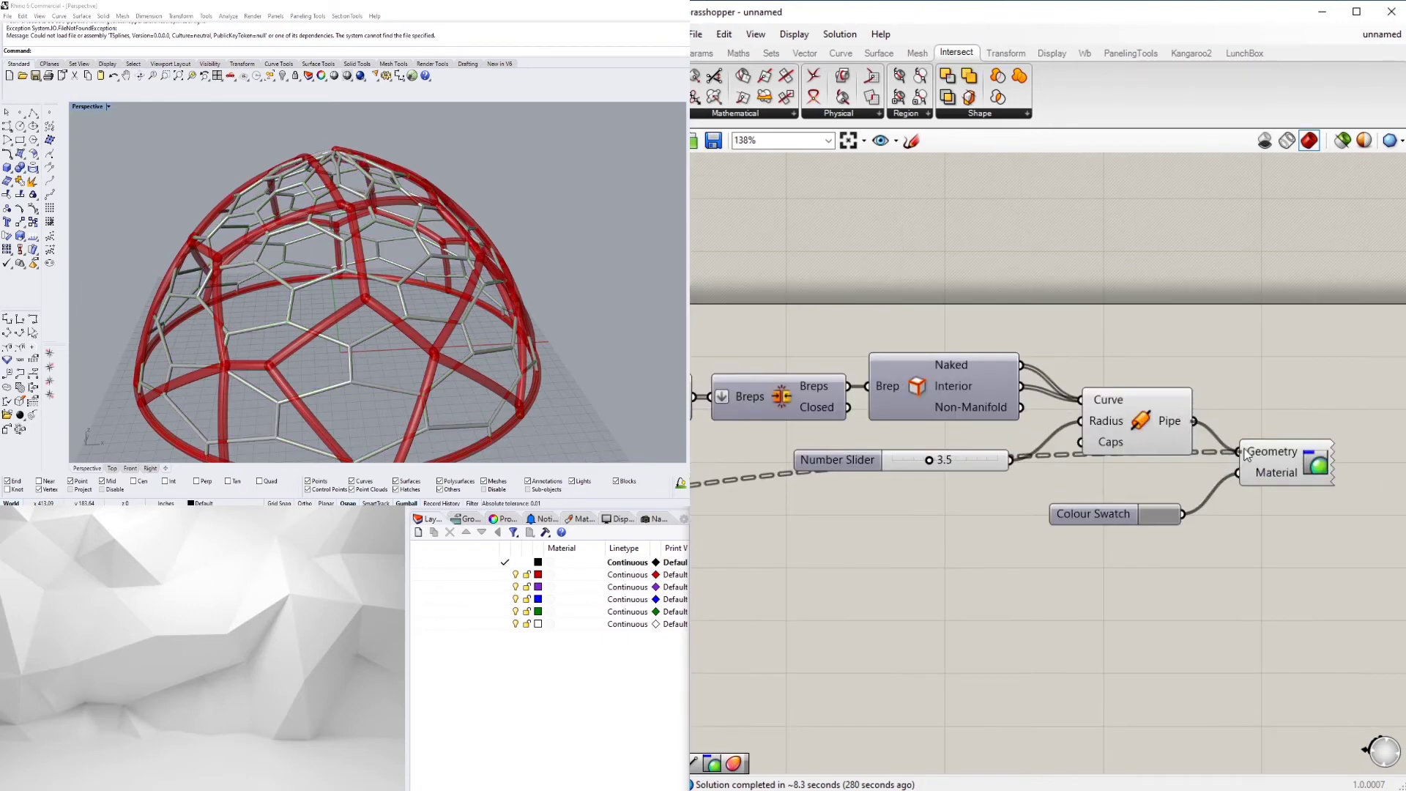
pyautogui.moveTo(1247, 455); pyautogui.dragTo(1241, 452)
pyautogui.scroll(3, 1187, 512)
# Set the Voronoi Colour Swatch to green with hue 87°, saturation 87 and value 64
pyautogui.click(1153, 513)
pyautogui.click(1238, 586)
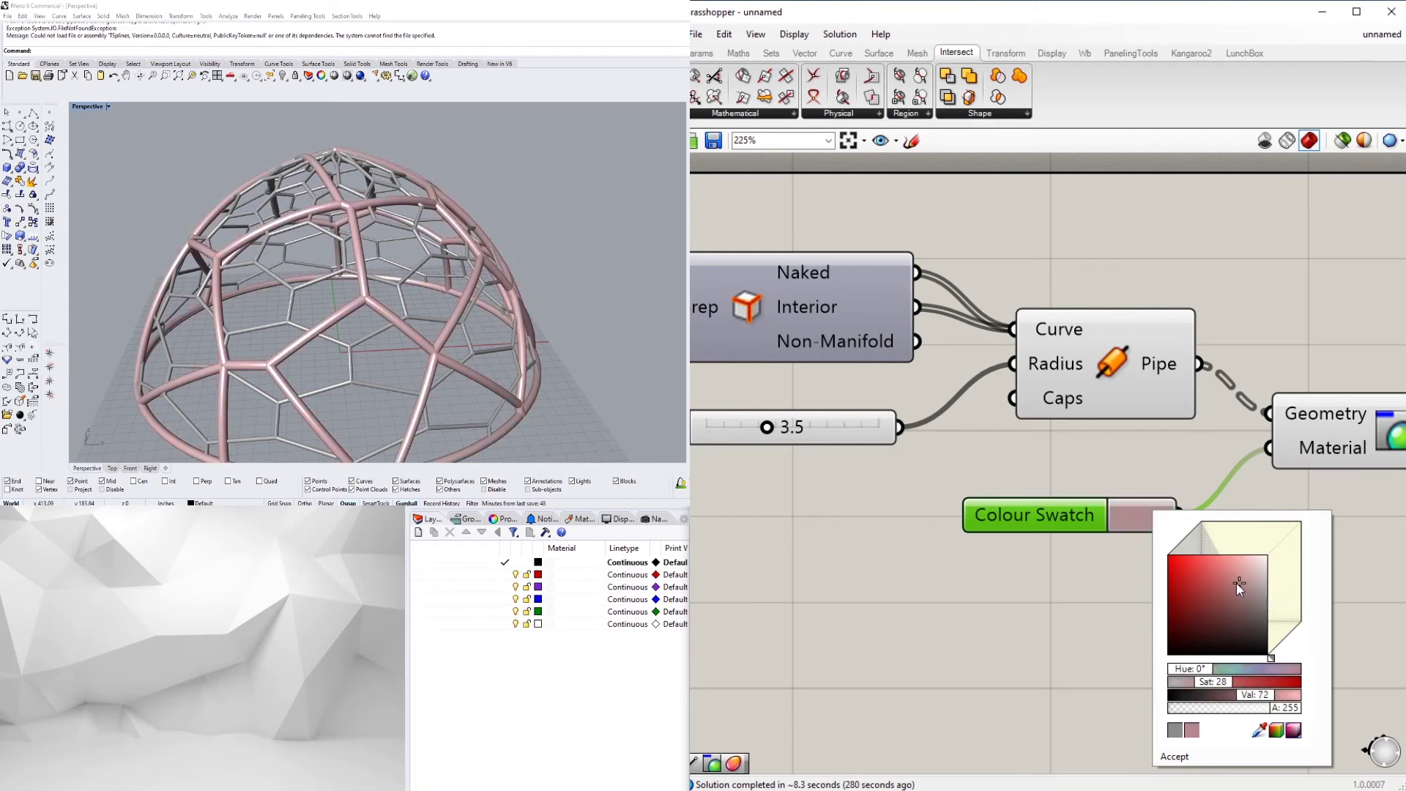
pyautogui.moveTo(1201, 674); pyautogui.dragTo(1214, 677)
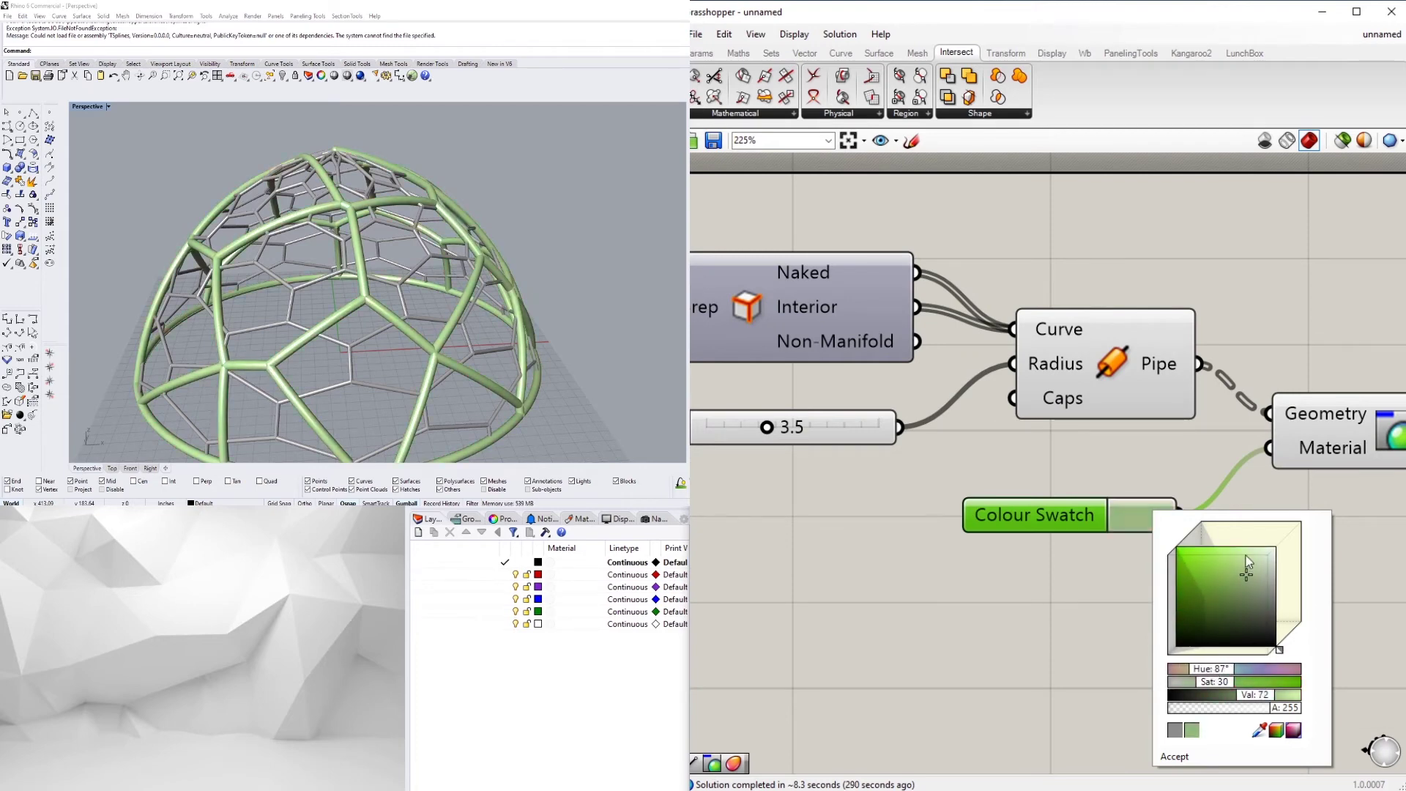
pyautogui.moveTo(1246, 555)
pyautogui.mouseDown()
pyautogui.moveTo(1198, 520)
pyautogui.moveTo(1195, 554)
pyautogui.moveTo(1219, 574)
pyautogui.moveTo(1189, 582)
pyautogui.mouseUp()
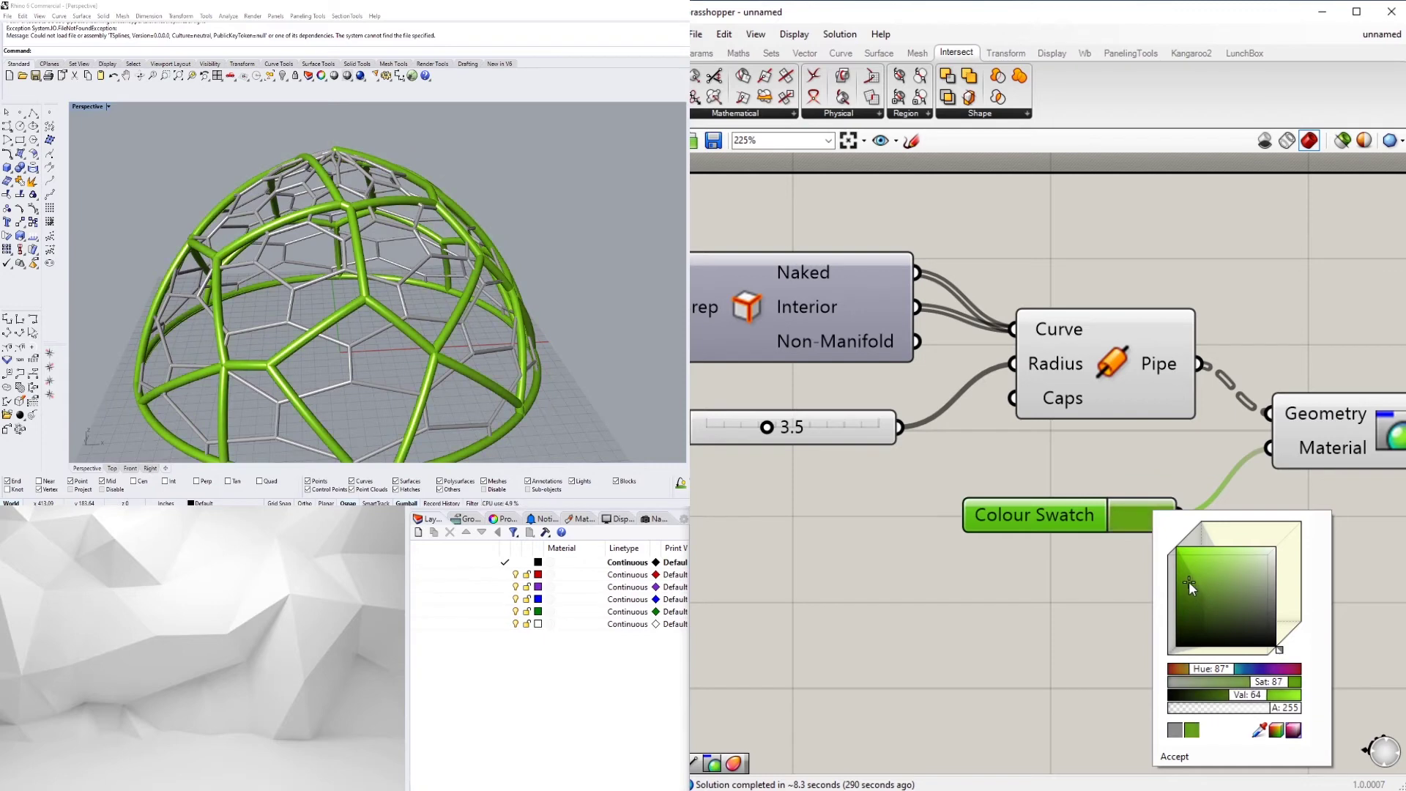
pyautogui.click(1295, 313)
# Set the number slider feeding the Count input of the Population component to 50
pyautogui.scroll(-4, 469, 293)
pyautogui.moveTo(315, 301); pyautogui.dragTo(439, 320, button='right')
pyautogui.scroll(-5, 1099, 337)
pyautogui.moveTo(850, 453); pyautogui.dragTo(1392, 518, button='right')
pyautogui.moveTo(899, 493); pyautogui.dragTo(1392, 496, button='right')
pyautogui.moveTo(890, 513); pyautogui.dragTo(819, 519, button='right')
pyautogui.scroll(-2, 1319, 469)
pyautogui.moveTo(1295, 473); pyautogui.dragTo(1402, 438, button='right')
pyautogui.moveTo(857, 536); pyautogui.dragTo(1289, 513, button='right')
pyautogui.scroll(-1, 1287, 509)
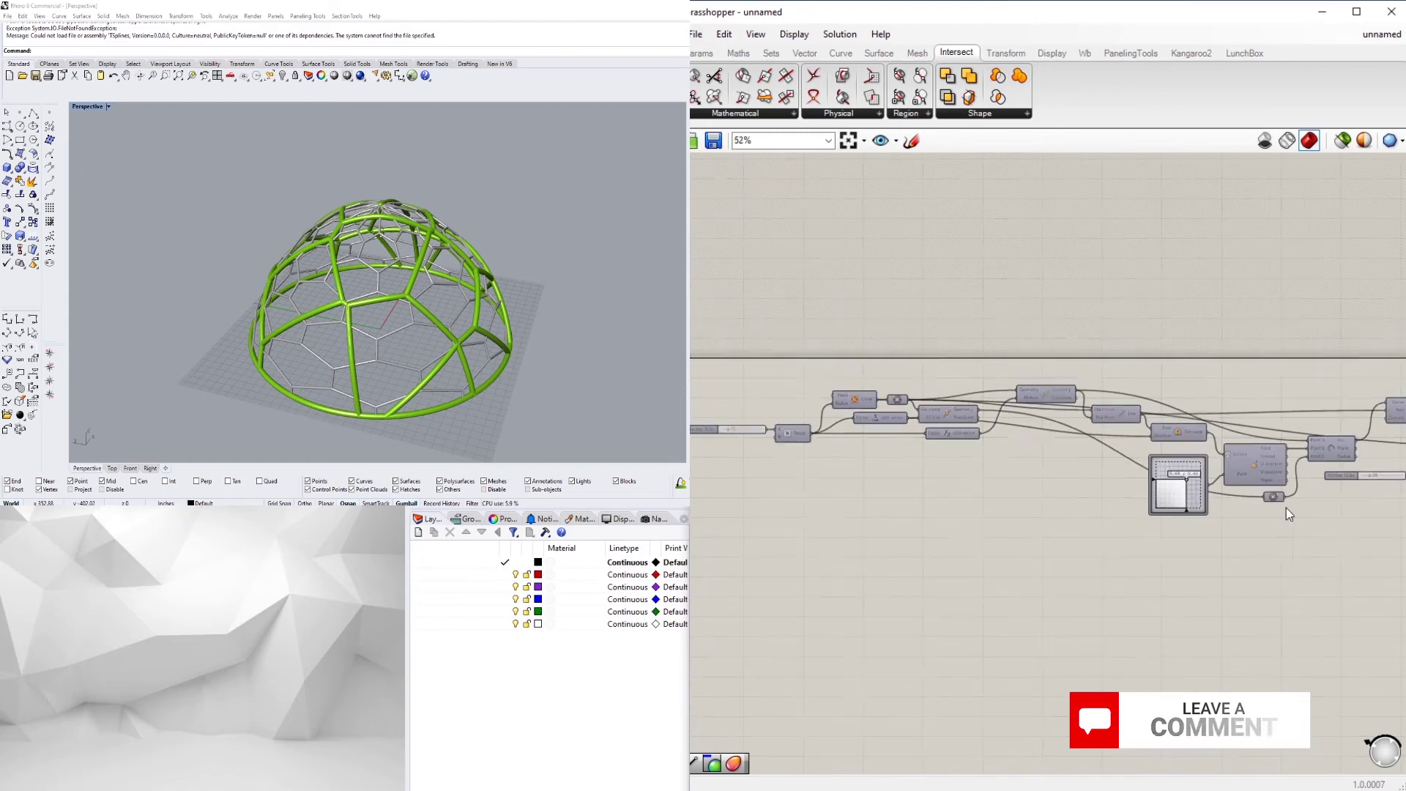
pyautogui.scroll(6, 949, 410)
pyautogui.doubleClick(943, 316)
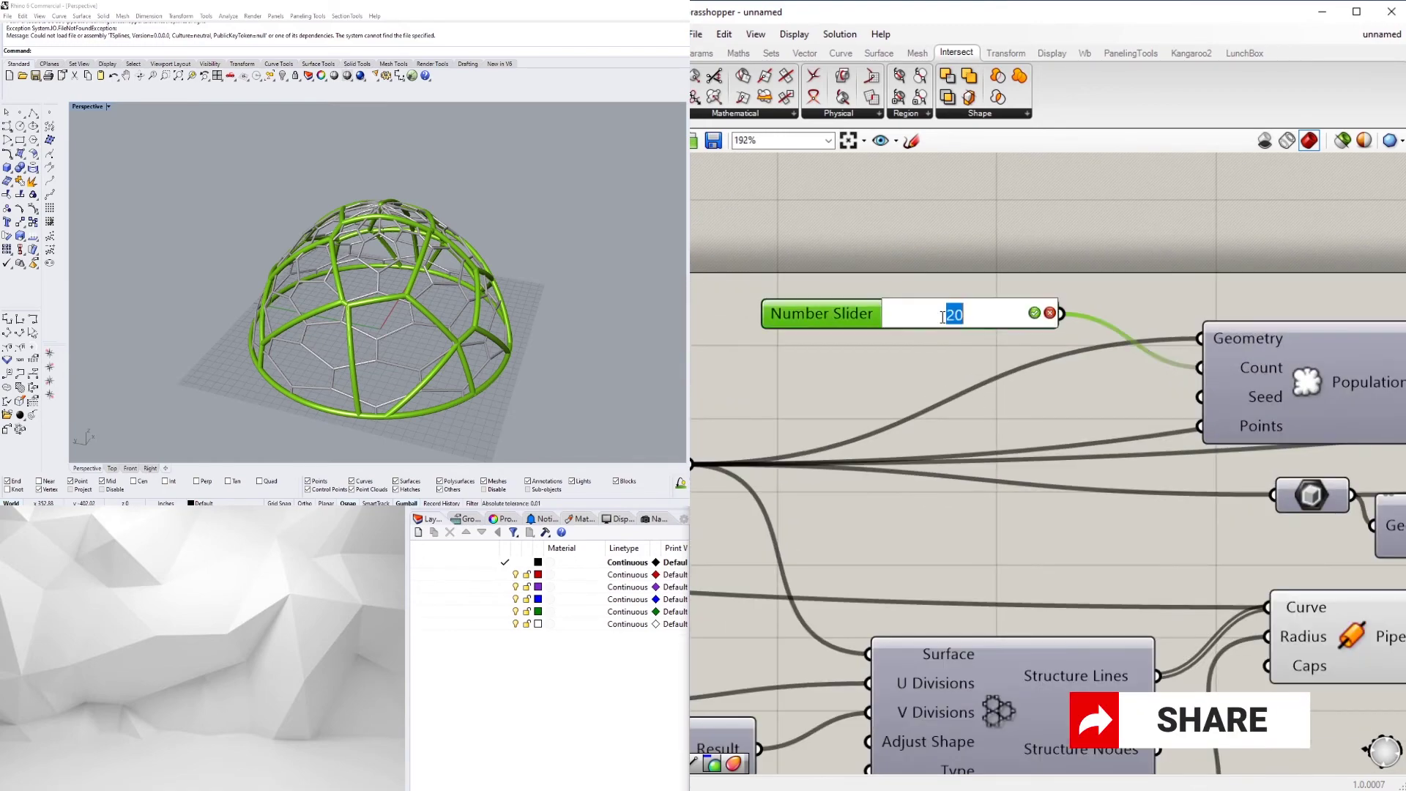
pyautogui.write('50')
pyautogui.press('Return')
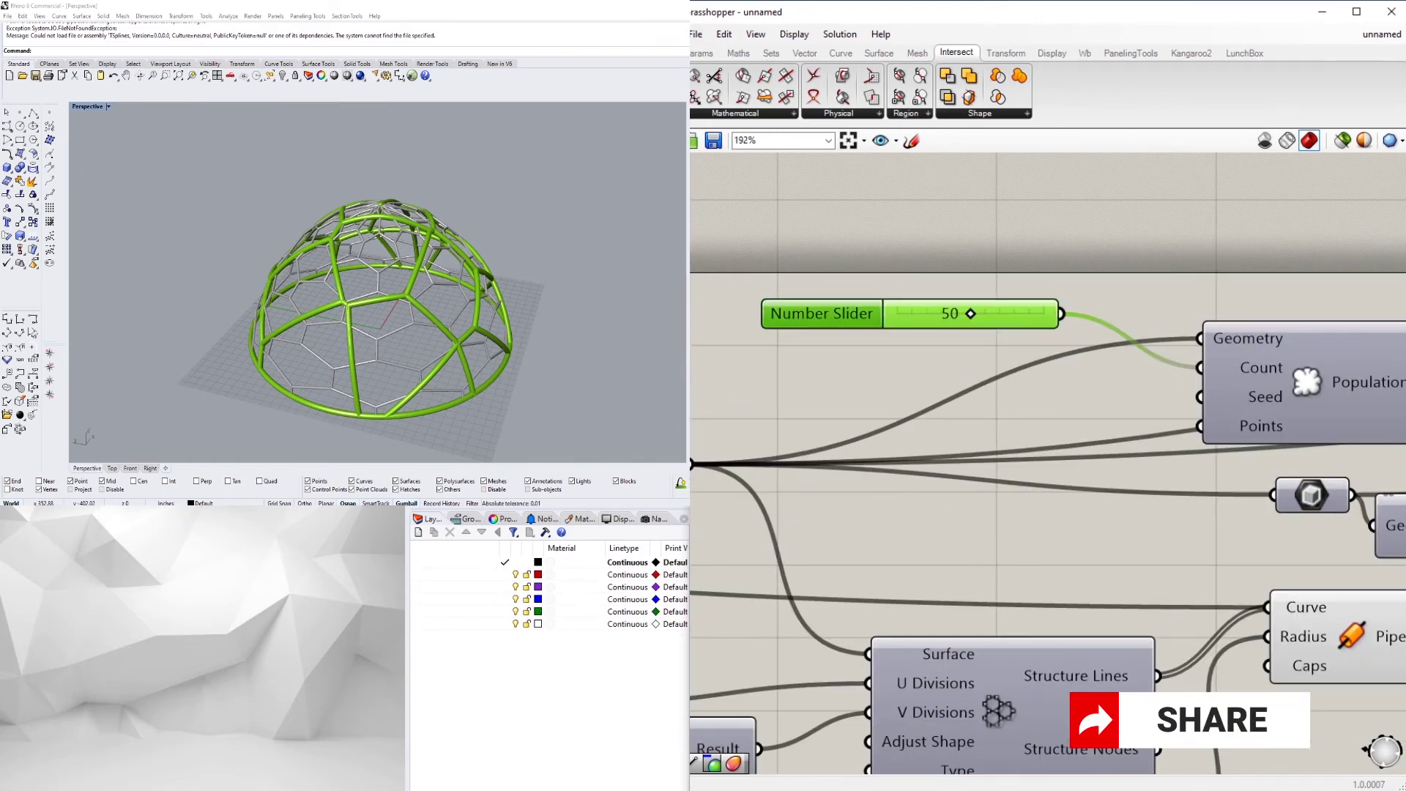
# Turn off the grid and CPlane axes in the Perspective viewport's Wireframe display settings
pyautogui.click(644, 99)
pyautogui.click(504, 519)
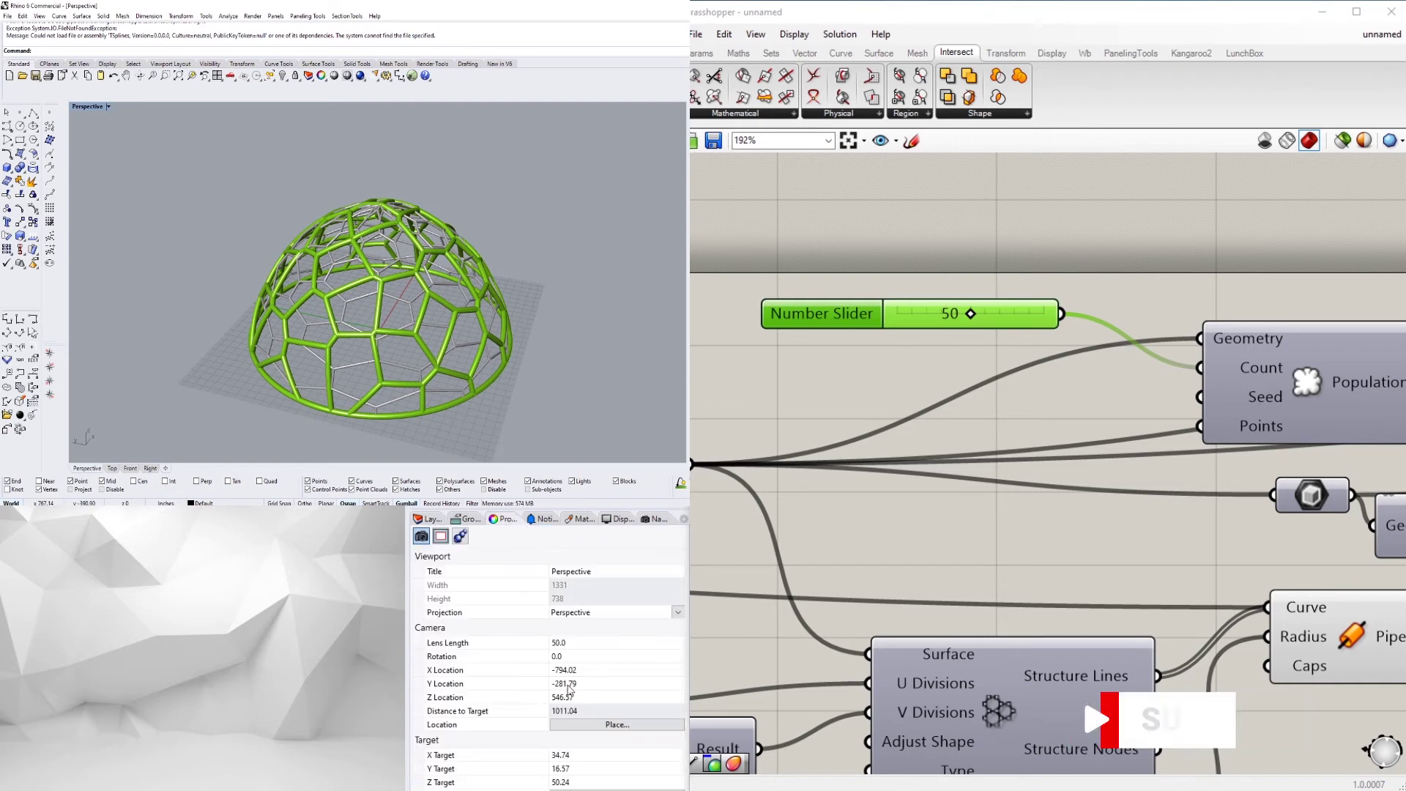
pyautogui.click(612, 519)
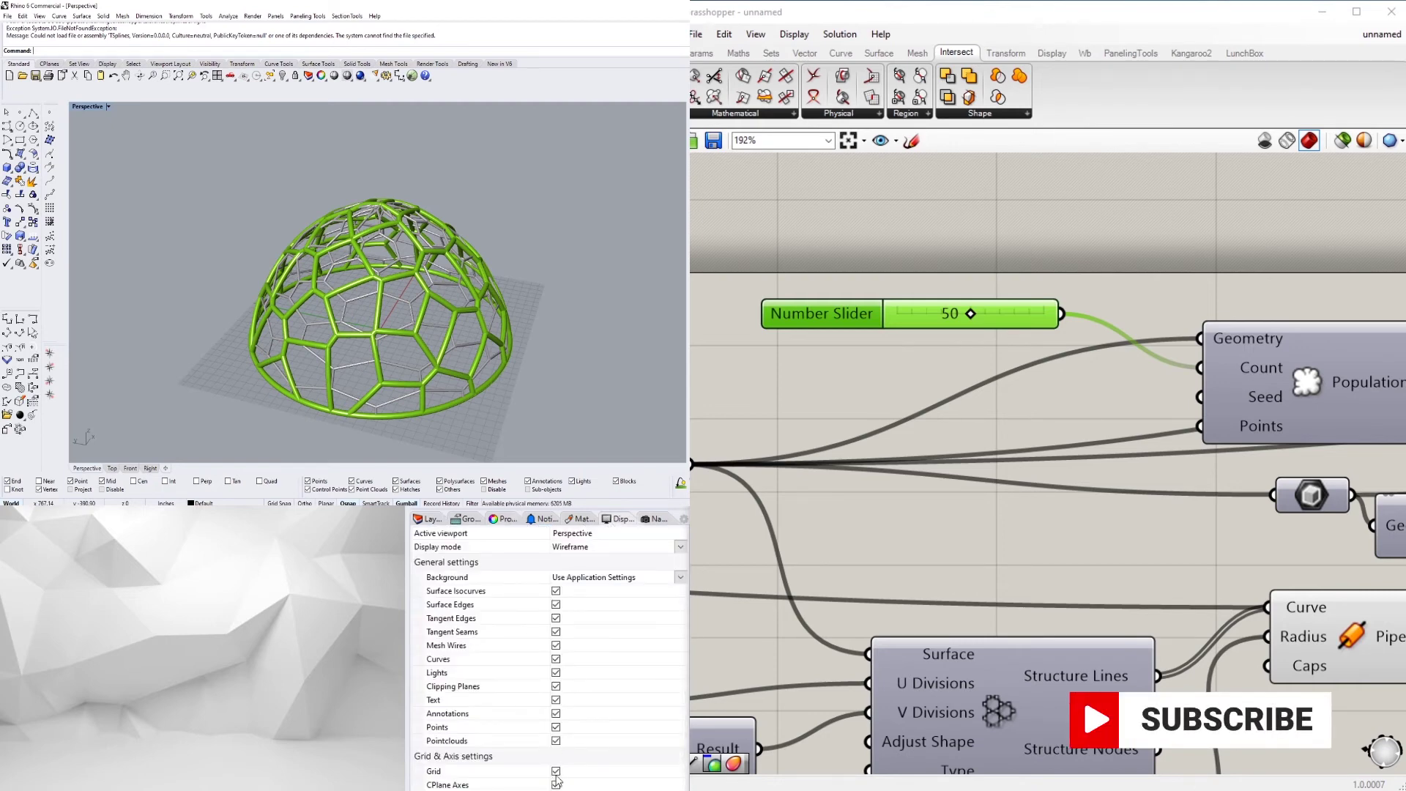
pyautogui.click(556, 771)
pyautogui.click(556, 785)
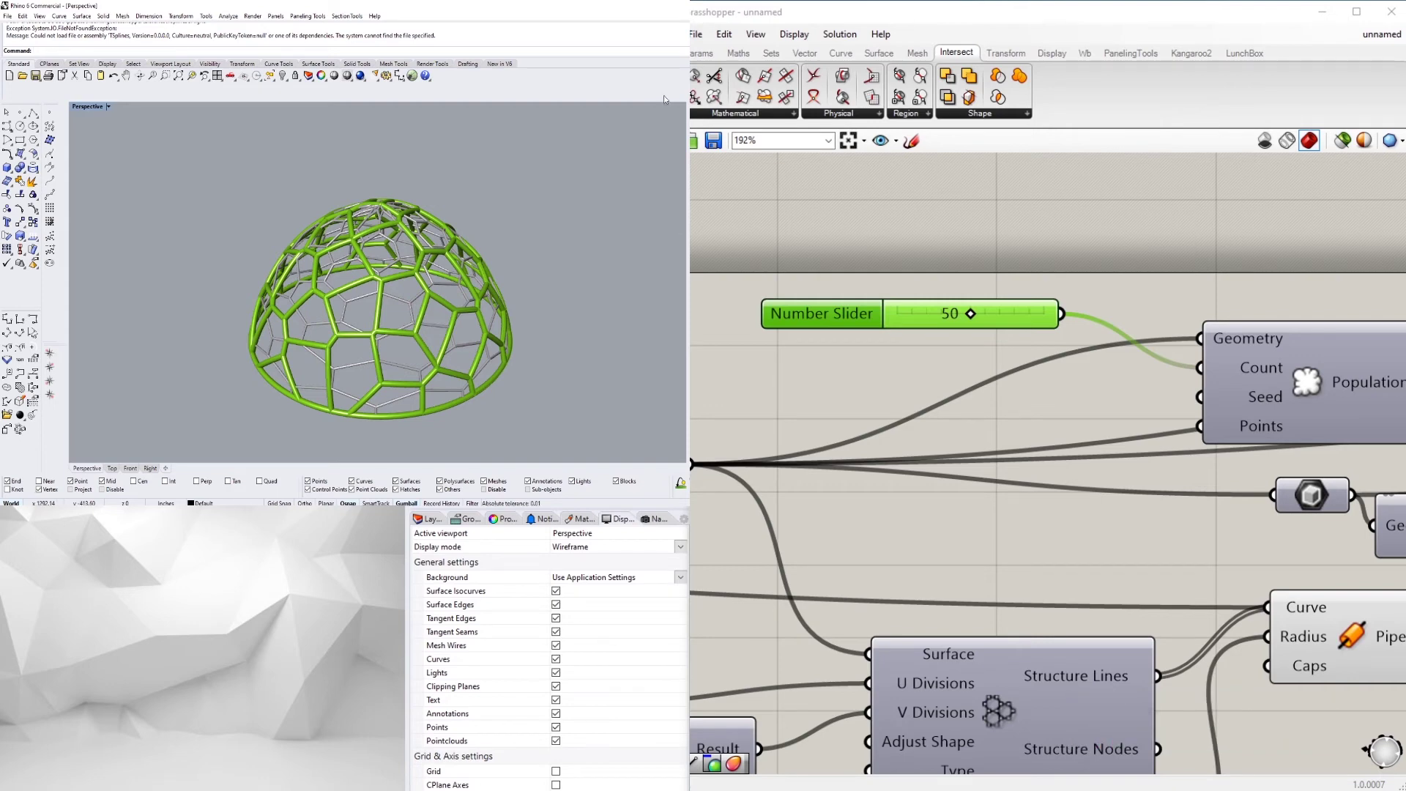
# Inspect the combined Voronoi and hexagonal dome from several angles and locate the slider that drives the base circle's radius
pyautogui.click(497, 519)
pyautogui.moveTo(518, 354); pyautogui.dragTo(365, 227, button='right')
pyautogui.moveTo(443, 378); pyautogui.dragTo(543, 281, button='right')
pyautogui.scroll(4, 412, 301)
pyautogui.scroll(-6, 1045, 339)
pyautogui.moveTo(301, 205); pyautogui.dragTo(439, 272, button='right')
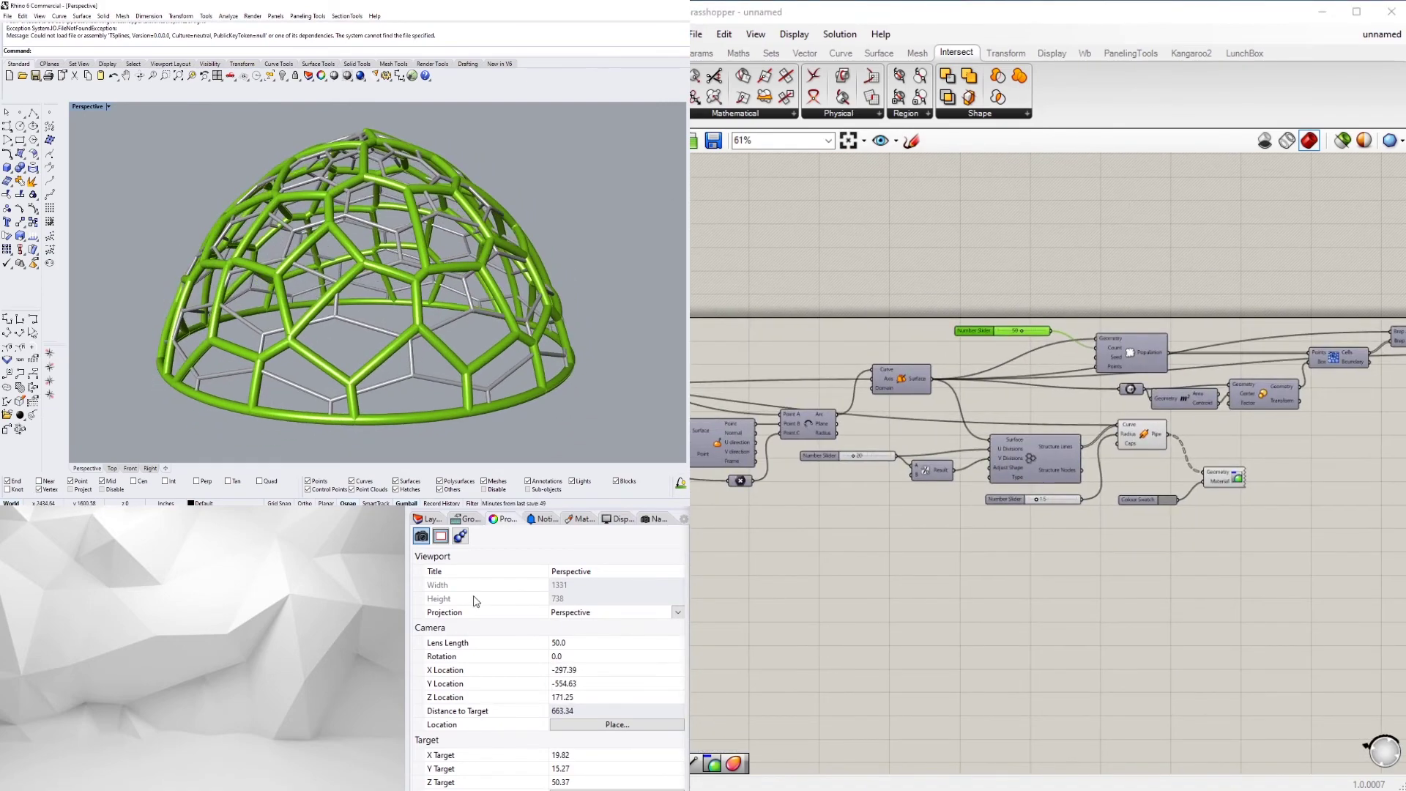
pyautogui.scroll(4, 1045, 493)
pyautogui.scroll(3, 945, 439)
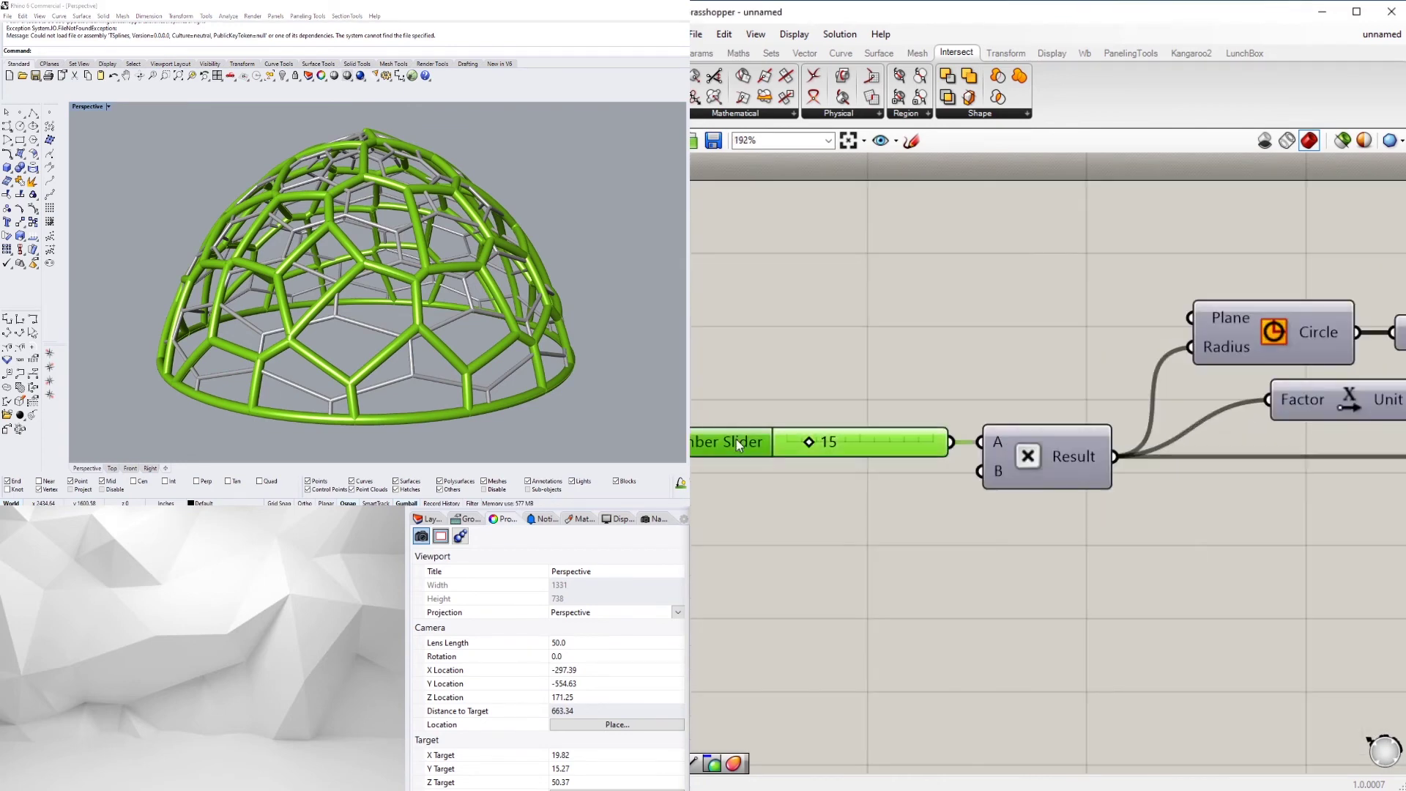
# Set the number slider driving the dome's base radius to 30 and check the resized dome
pyautogui.doubleClick(827, 441)
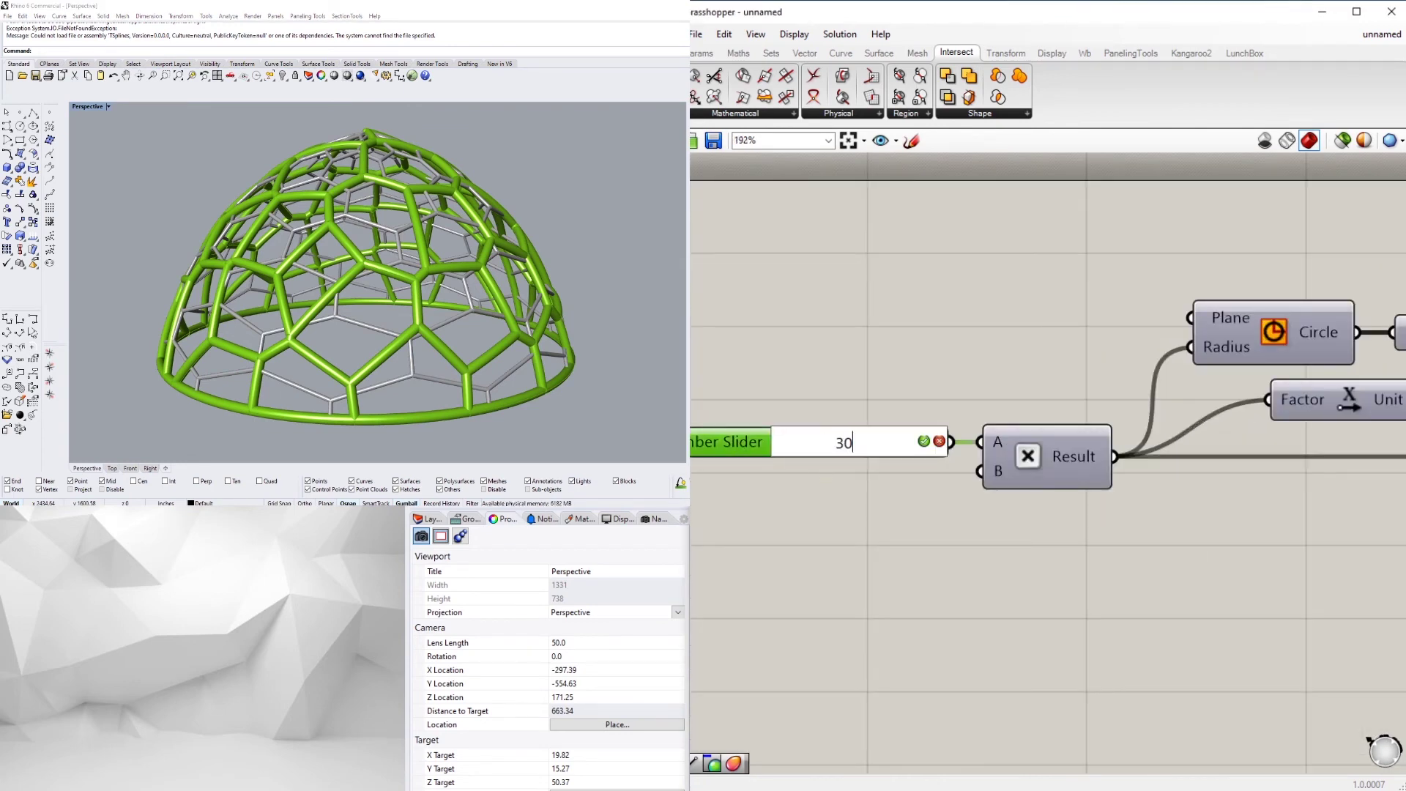
pyautogui.write('30')
pyautogui.press('Return')
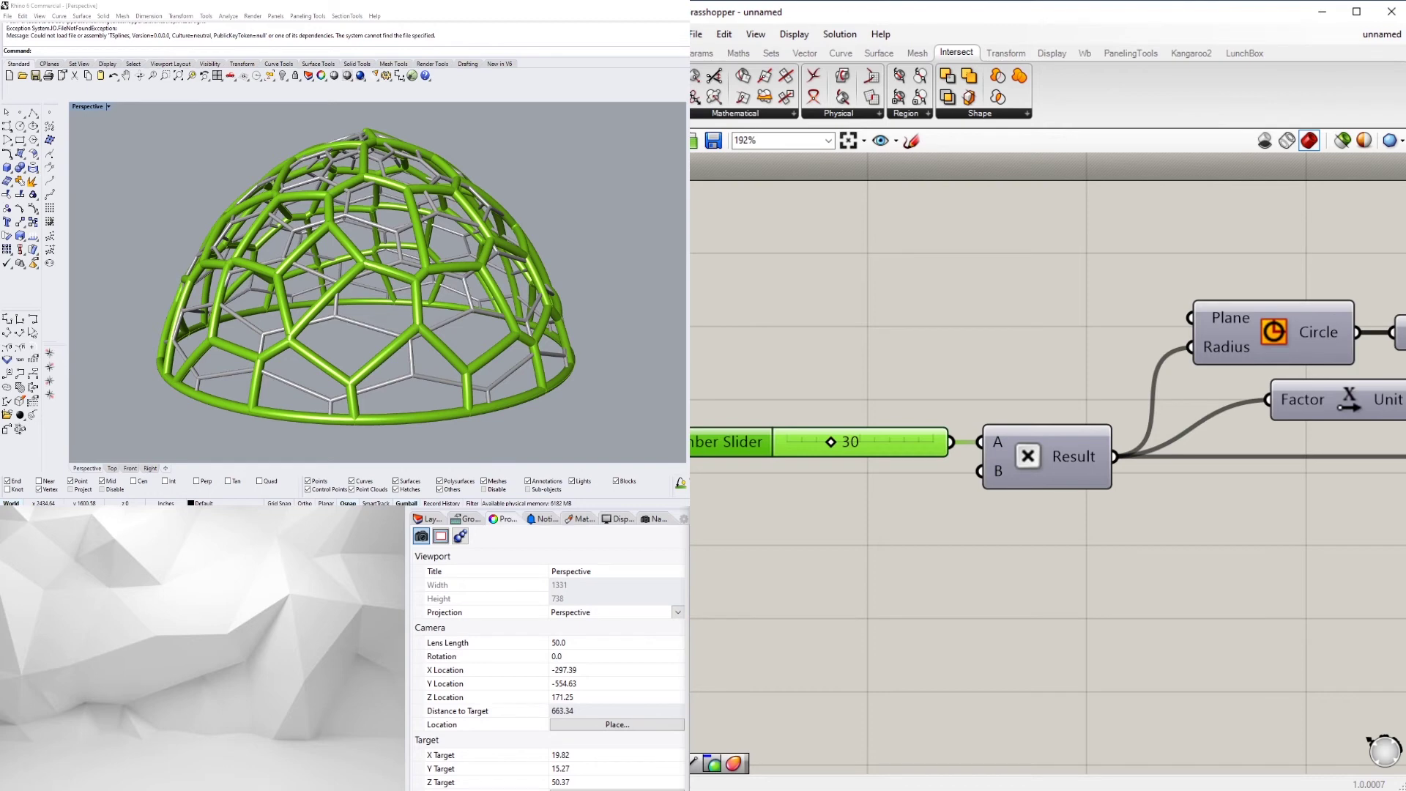
pyautogui.scroll(5, 565, 391)
pyautogui.scroll(-8, 337, 273)
pyautogui.keyDown('shift'); pyautogui.moveTo(341, 238); pyautogui.dragTo(345, 271, button='right'); pyautogui.keyUp('shift')
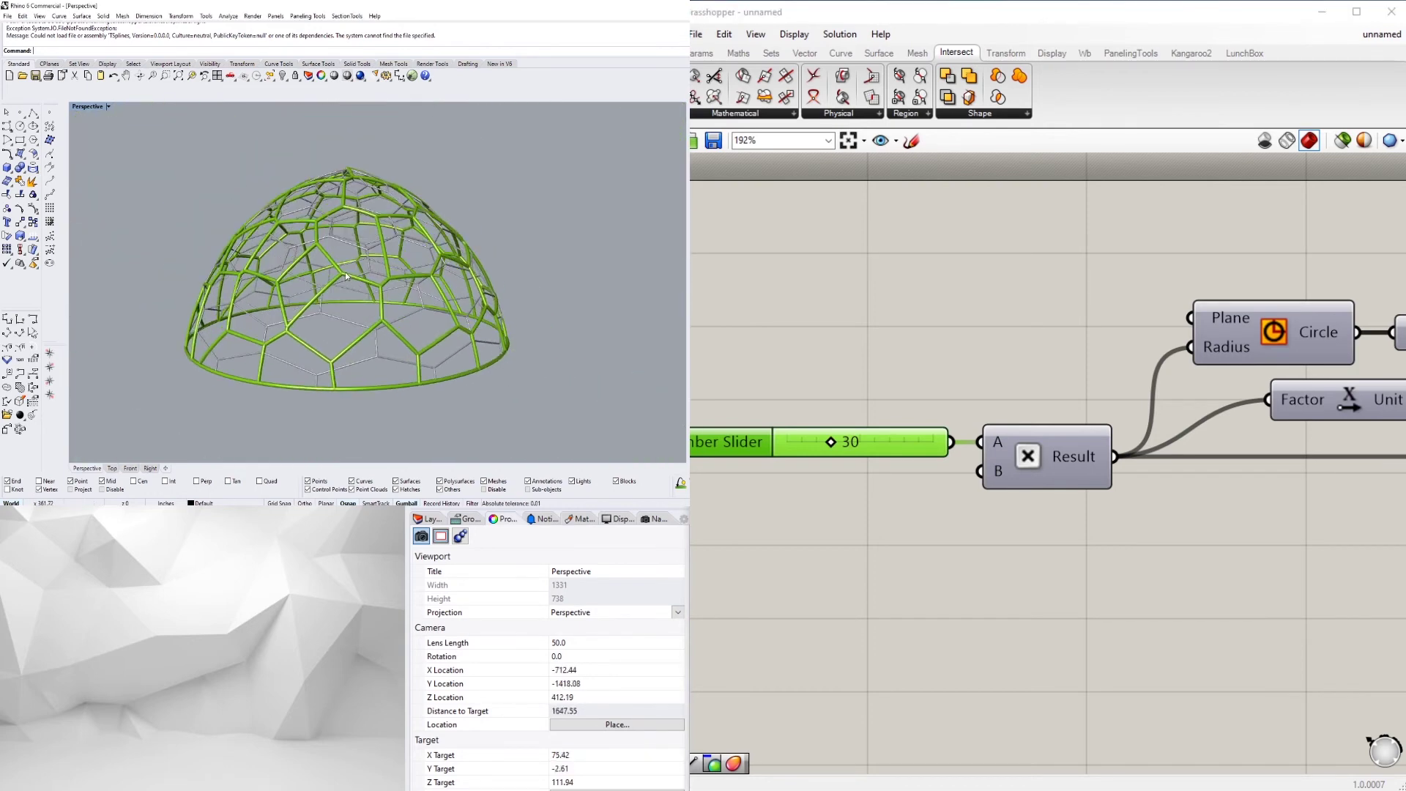
pyautogui.scroll(2, 345, 271)
# Group the number slider that feeds the base radius multiplication and label the group DOME SIZE
pyautogui.moveTo(846, 411); pyautogui.dragTo(1124, 448, button='right')
pyautogui.moveTo(1001, 484); pyautogui.dragTo(950, 483)
pyautogui.hotkey('ctrl', 'g')
pyautogui.rightClick(970, 459)
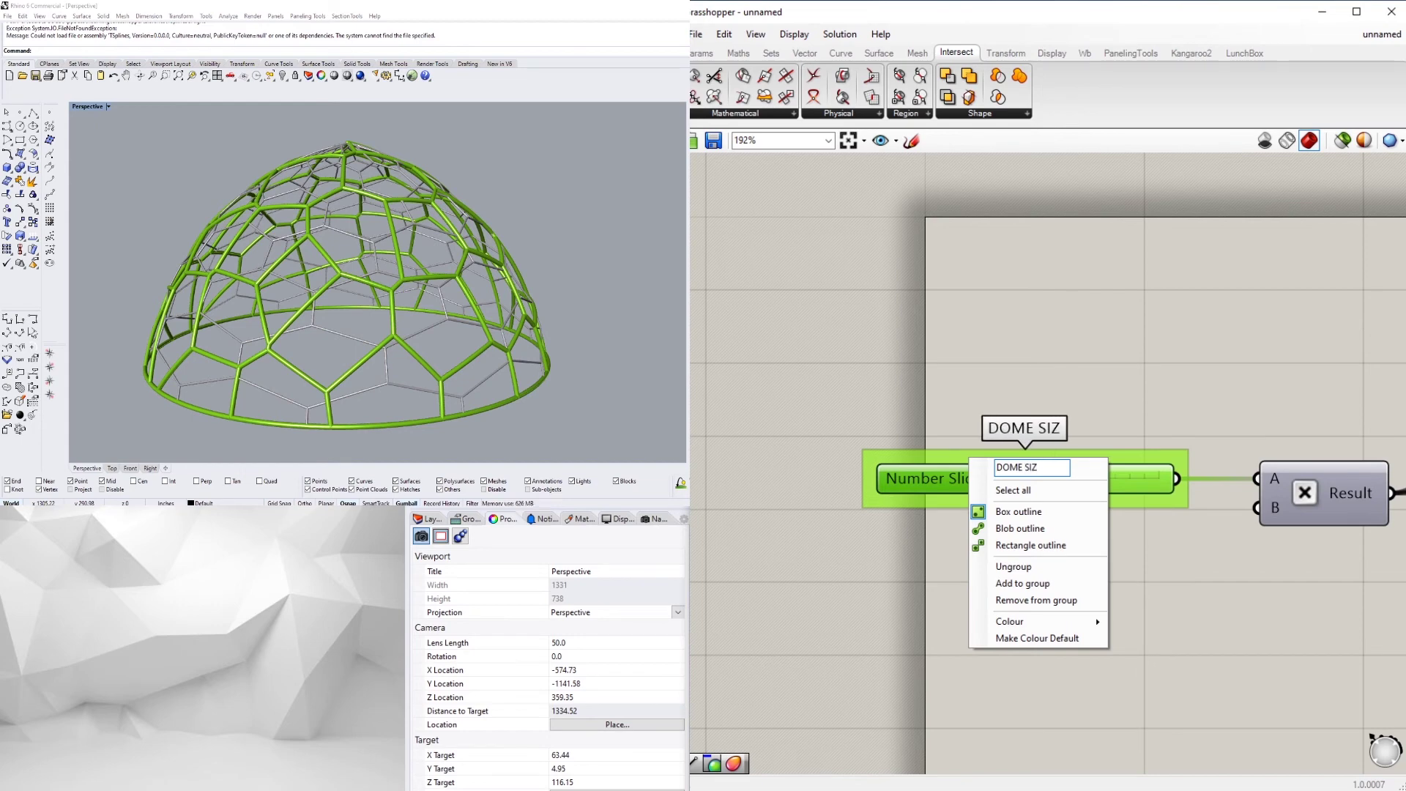
pyautogui.press('Return')
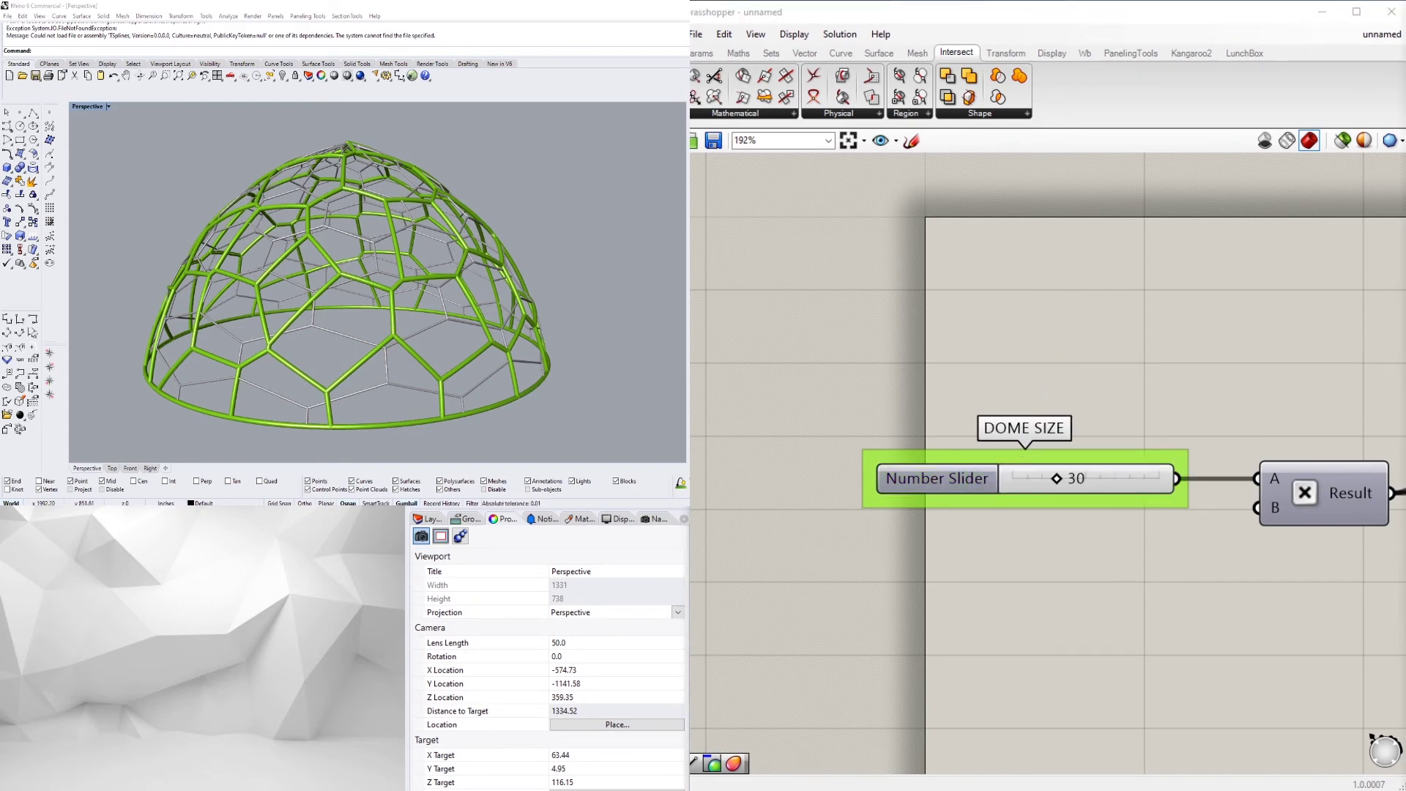
# Reshape the dome's profile by setting the MD Slider feeding the surface evaluation's Point input to 0.78 ; 0.66, finishing at 1.0 ; 0.88
pyautogui.scroll(-10, 1220, 426)
pyautogui.moveTo(1322, 469); pyautogui.dragTo(1070, 388)
pyautogui.click(1071, 397)
pyautogui.scroll(10, 982, 385)
pyautogui.scroll(-5, 881, 457)
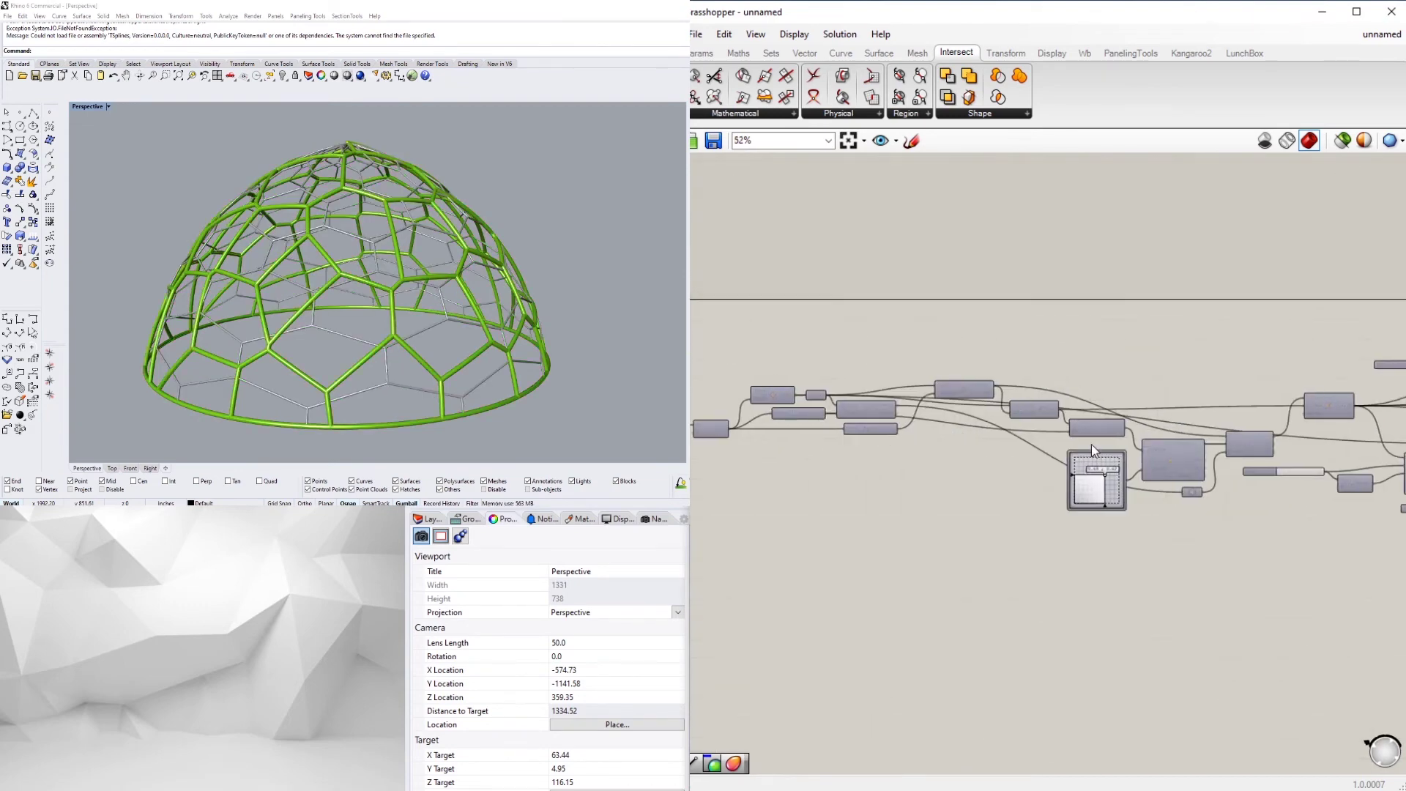
pyautogui.scroll(7, 1062, 441)
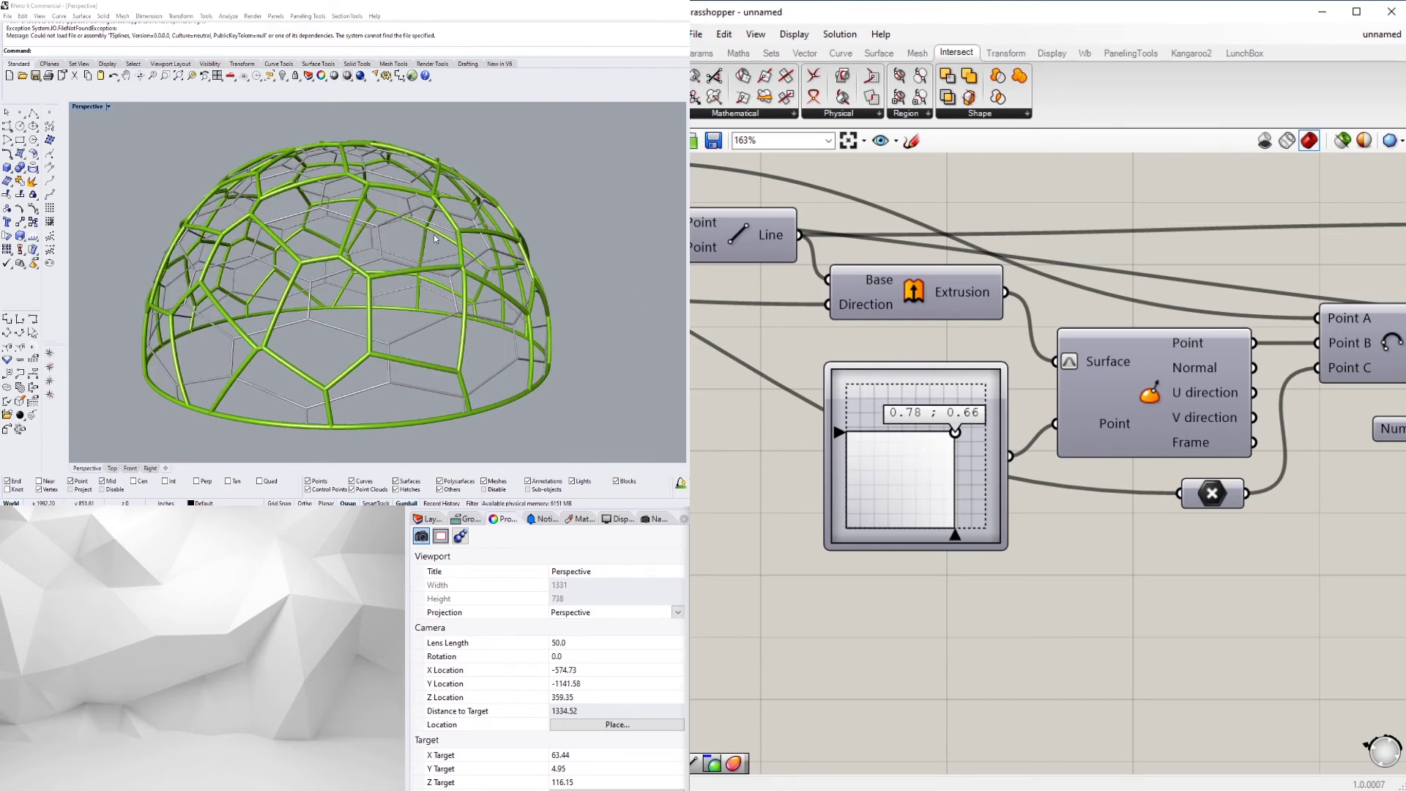
pyautogui.moveTo(429, 225); pyautogui.dragTo(495, 205, button='right')
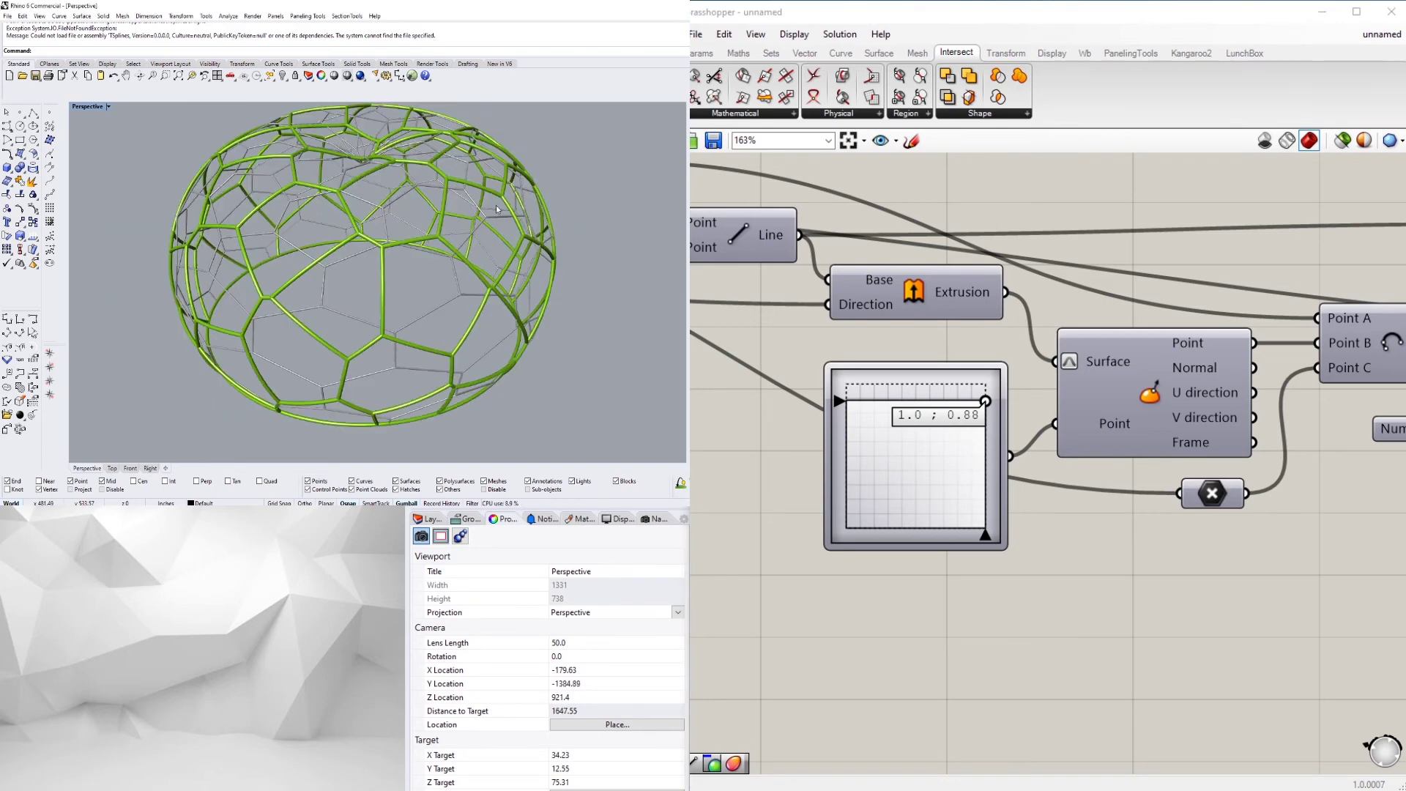
pyautogui.scroll(-6, 454, 209)
pyautogui.moveTo(395, 246)
pyautogui.mouseDown(button='right')
pyautogui.moveTo(417, 216)
pyautogui.moveTo(420, 241)
pyautogui.mouseUp(button='right')
pyautogui.scroll(2, 417, 217)
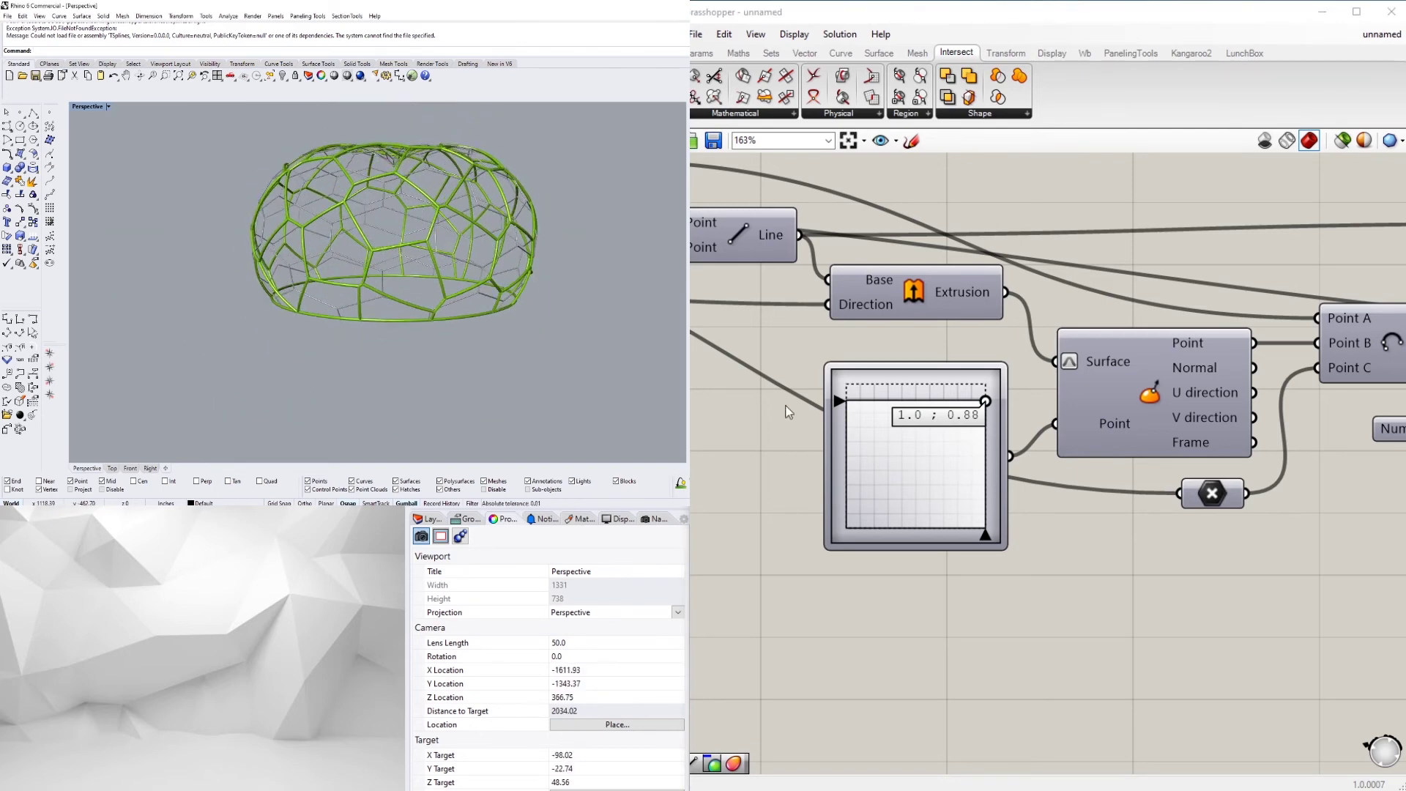
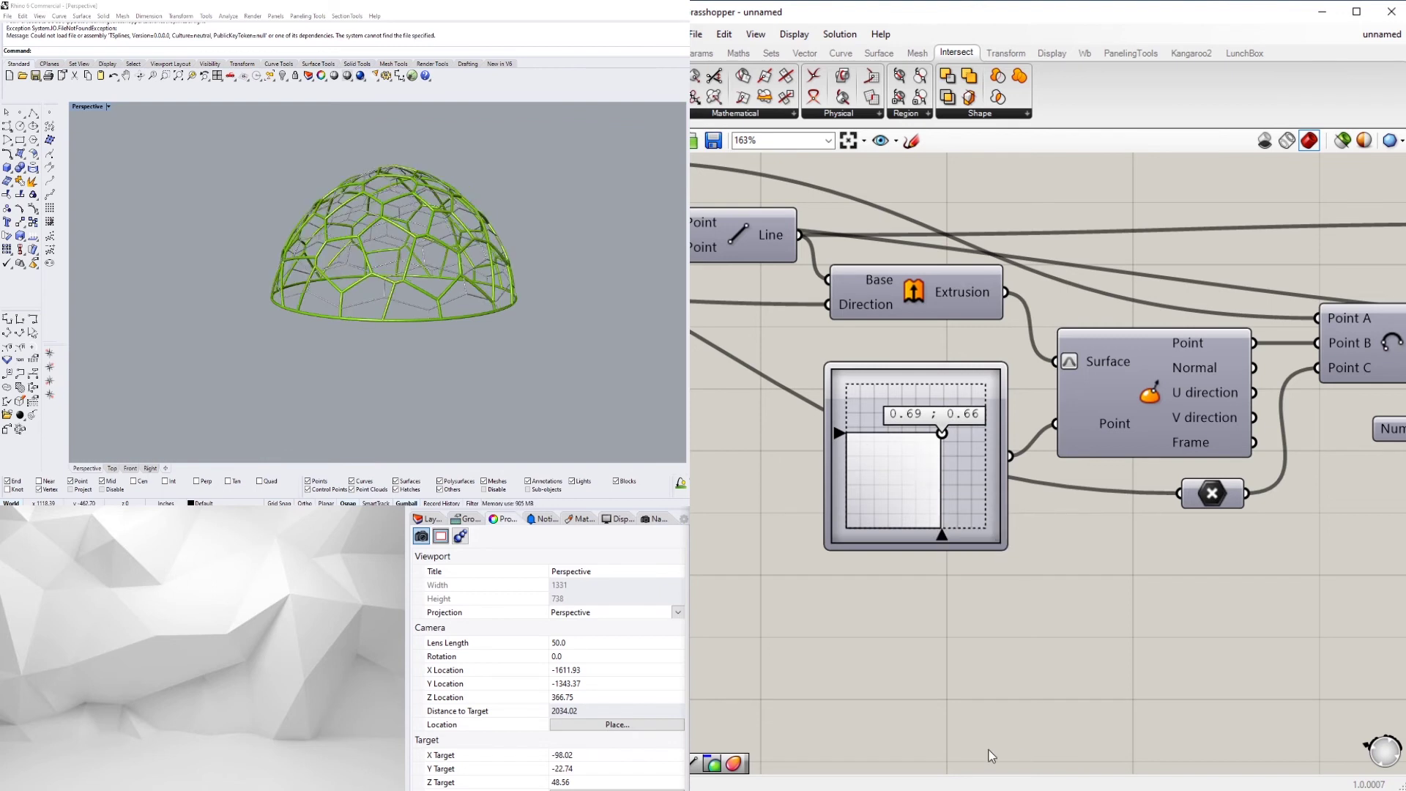
# Group the MD Slider that feeds the surface evaluation's Point input and label the group DOME SHAPE
pyautogui.scroll(-2, 1065, 587)
pyautogui.moveTo(1036, 498); pyautogui.dragTo(923, 578)
pyautogui.hotkey('ctrl', 'g')
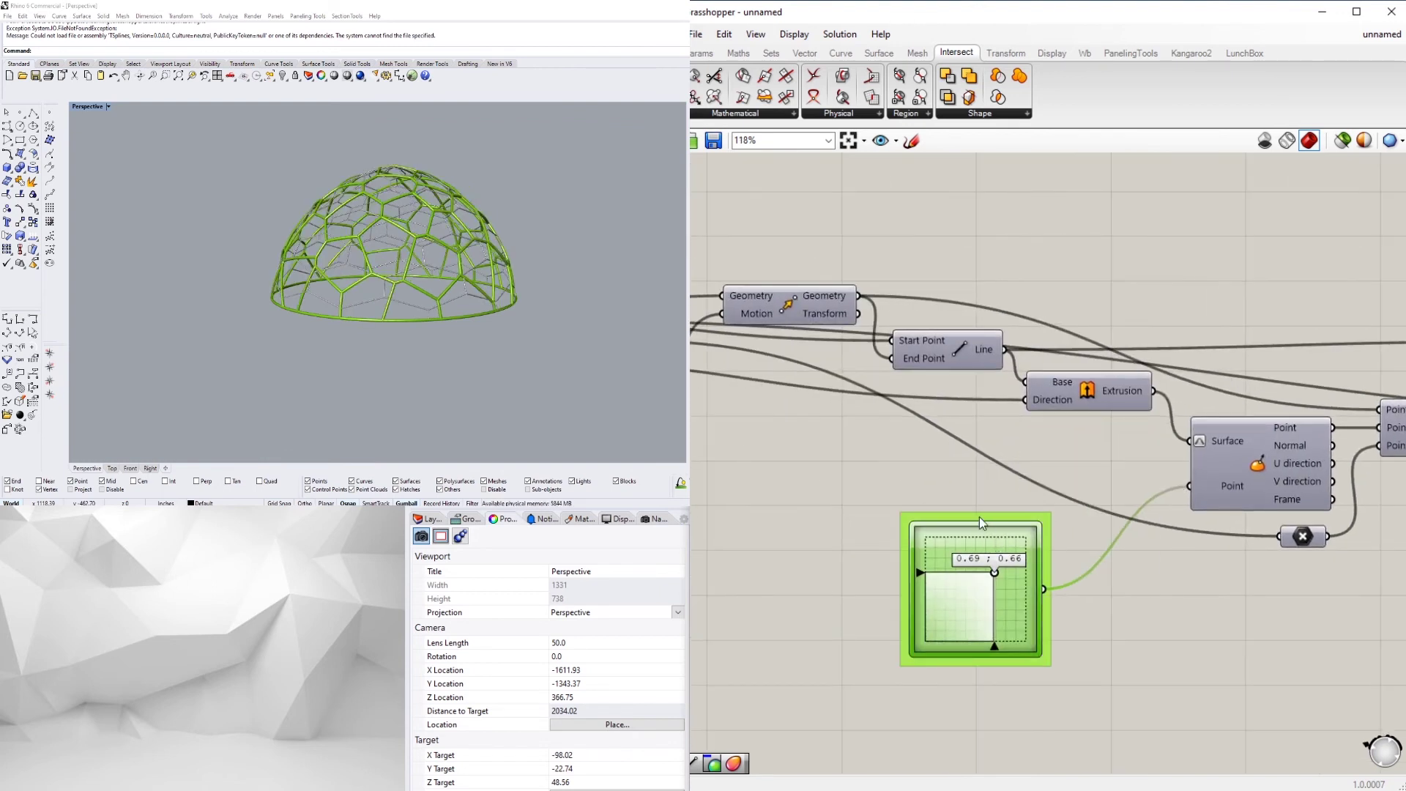
pyautogui.rightClick(976, 515)
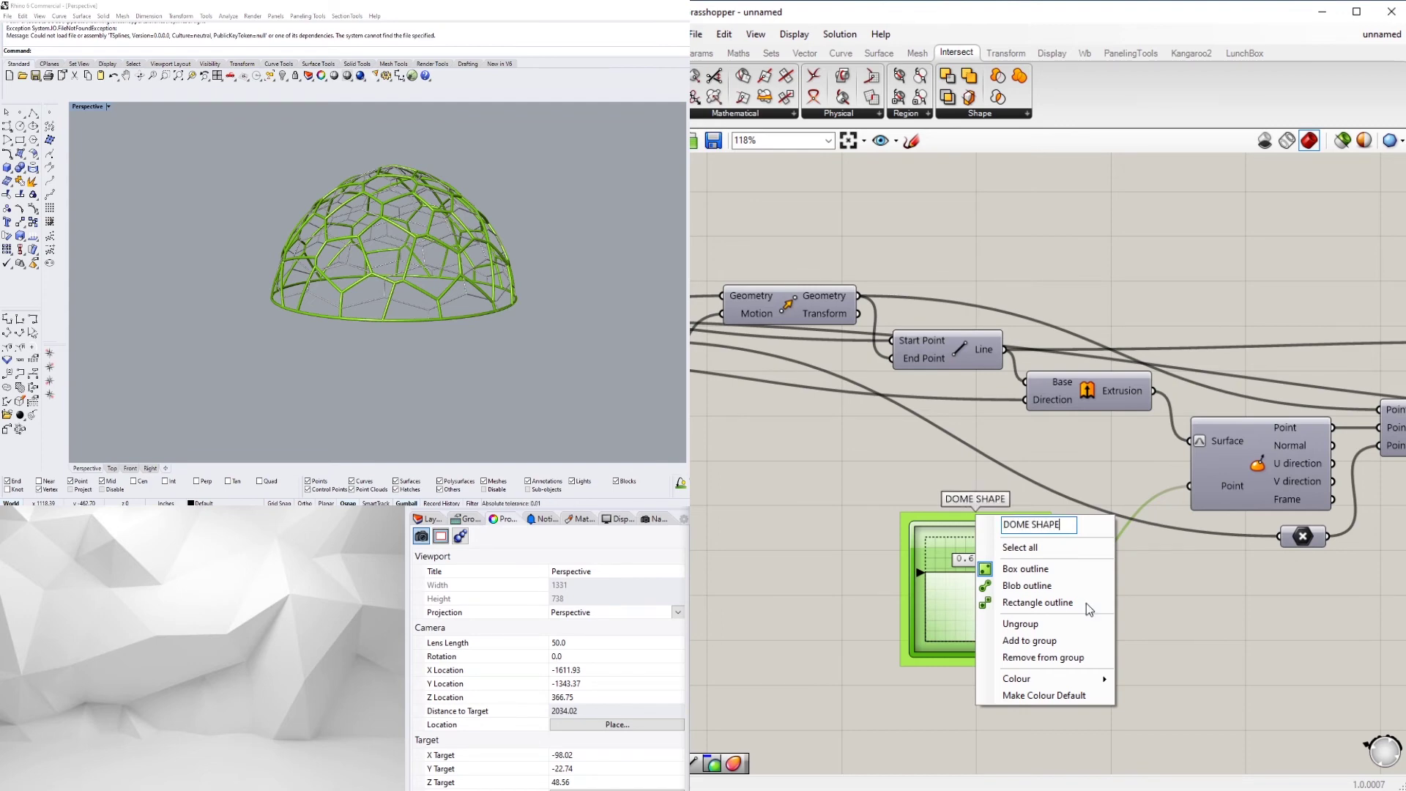
pyautogui.click(1226, 609)
# Group the number slider driving the hexagonal structure's U divisions and label the group SUBFRAME SUBDIVISIONS
pyautogui.scroll(-4, 1227, 609)
pyautogui.moveTo(1141, 624); pyautogui.dragTo(760, 502, button='right')
pyautogui.scroll(3, 1377, 341)
pyautogui.scroll(-3, 1194, 444)
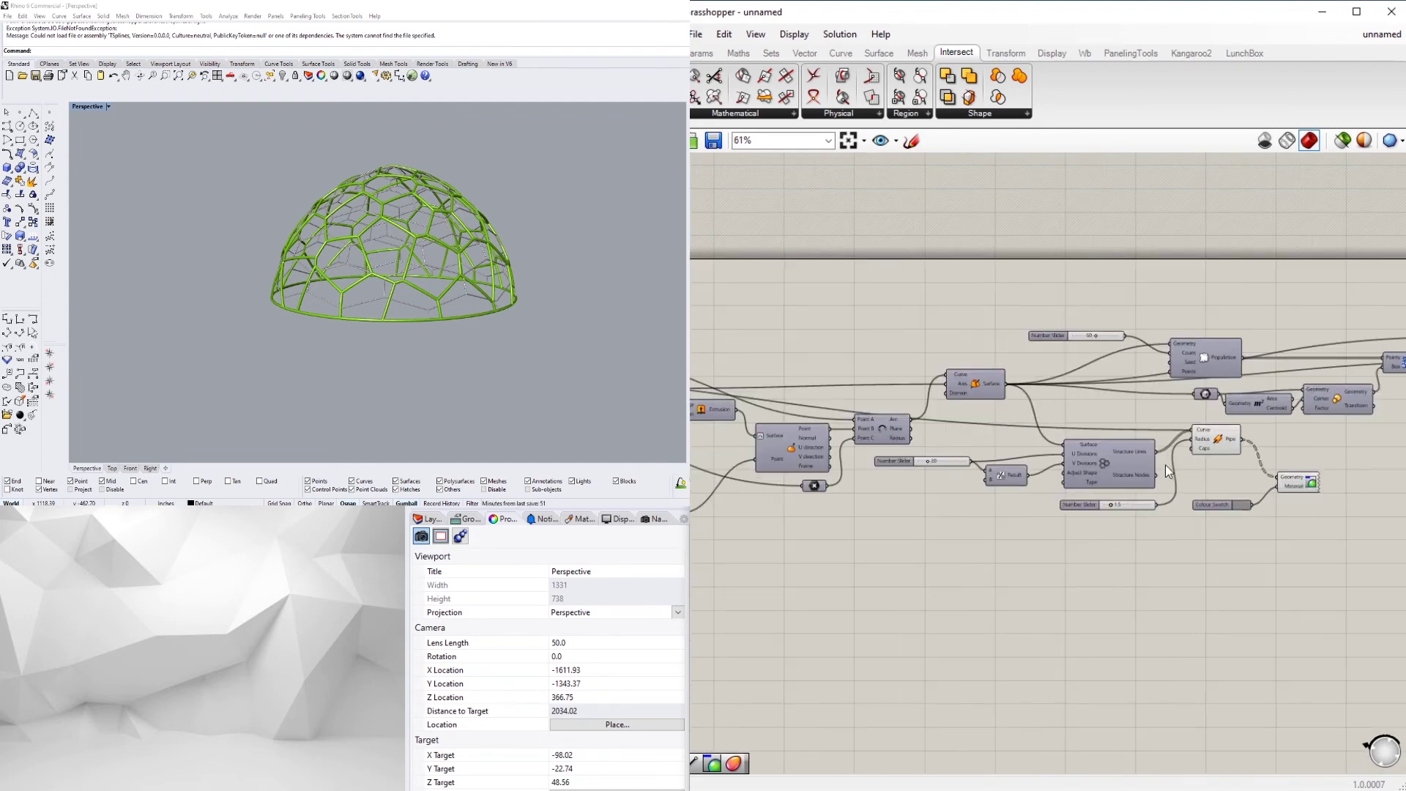
pyautogui.scroll(3, 887, 452)
pyautogui.click(921, 460)
pyautogui.rightClick(924, 455)
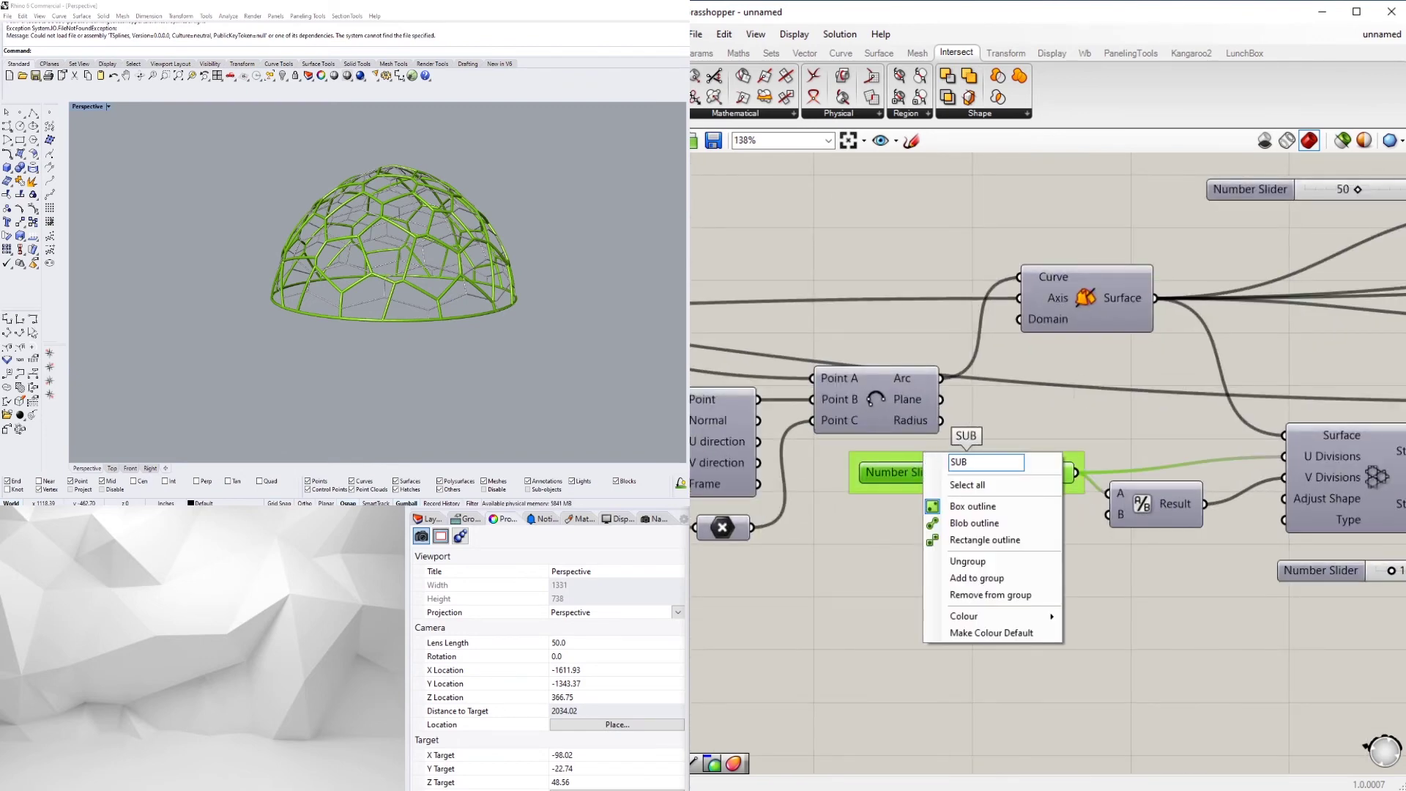
pyautogui.write('BDIVISIONS')
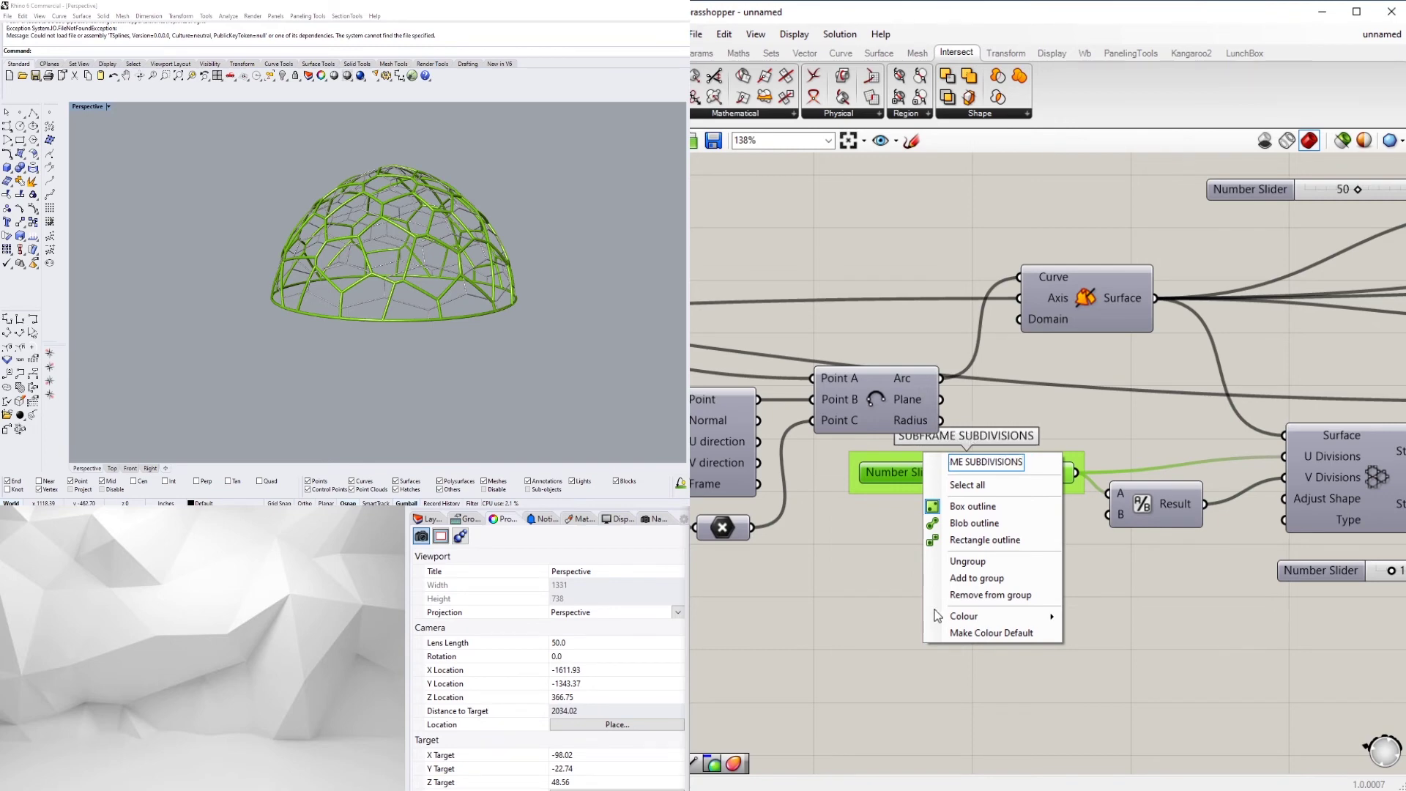
pyautogui.press('Return')
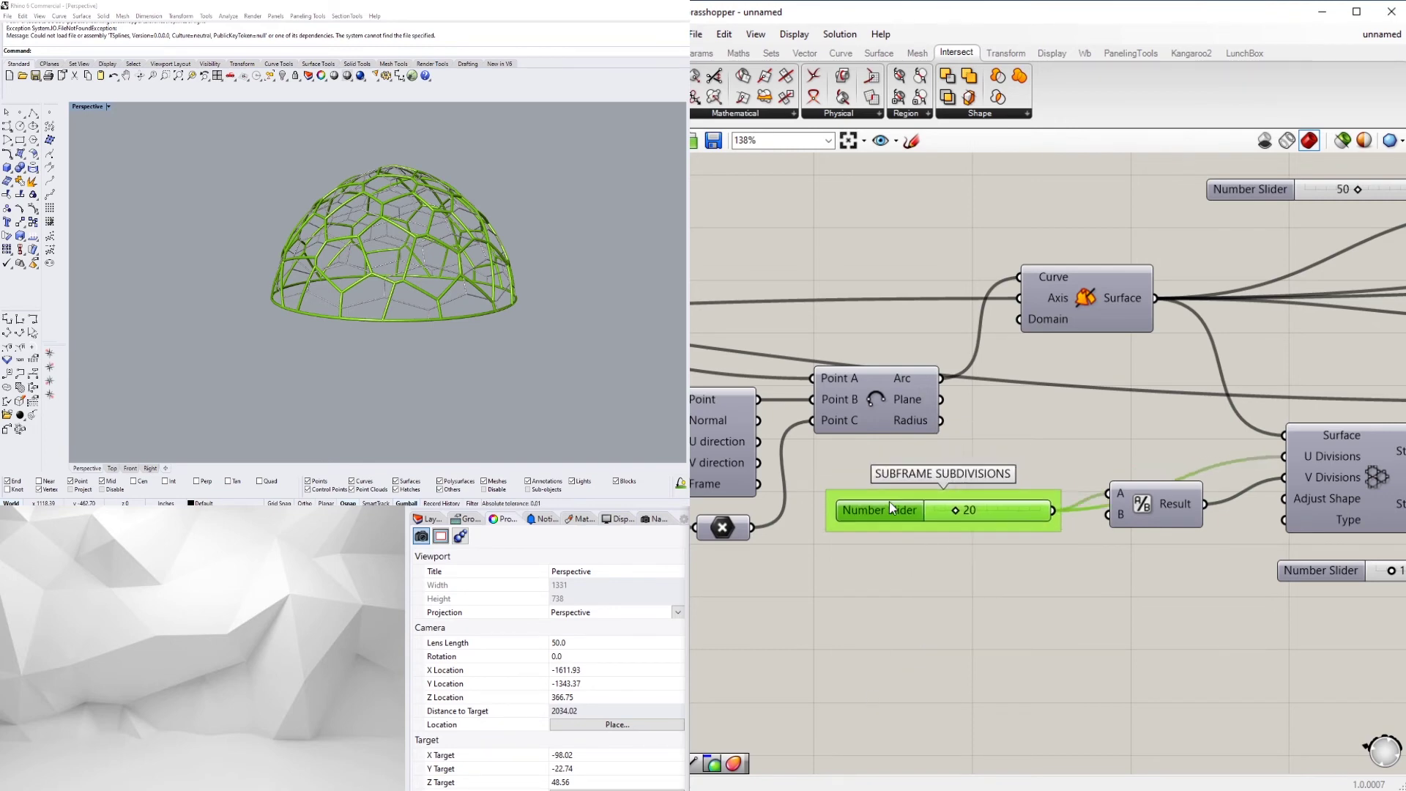
# Group the number slider feeding the Population component's Count input and label the group NUMBER OF VORONOI CELLS
pyautogui.scroll(-3, 1099, 593)
pyautogui.moveTo(1220, 337); pyautogui.dragTo(898, 309, button='right')
pyautogui.scroll(3, 898, 307)
pyautogui.click(846, 392)
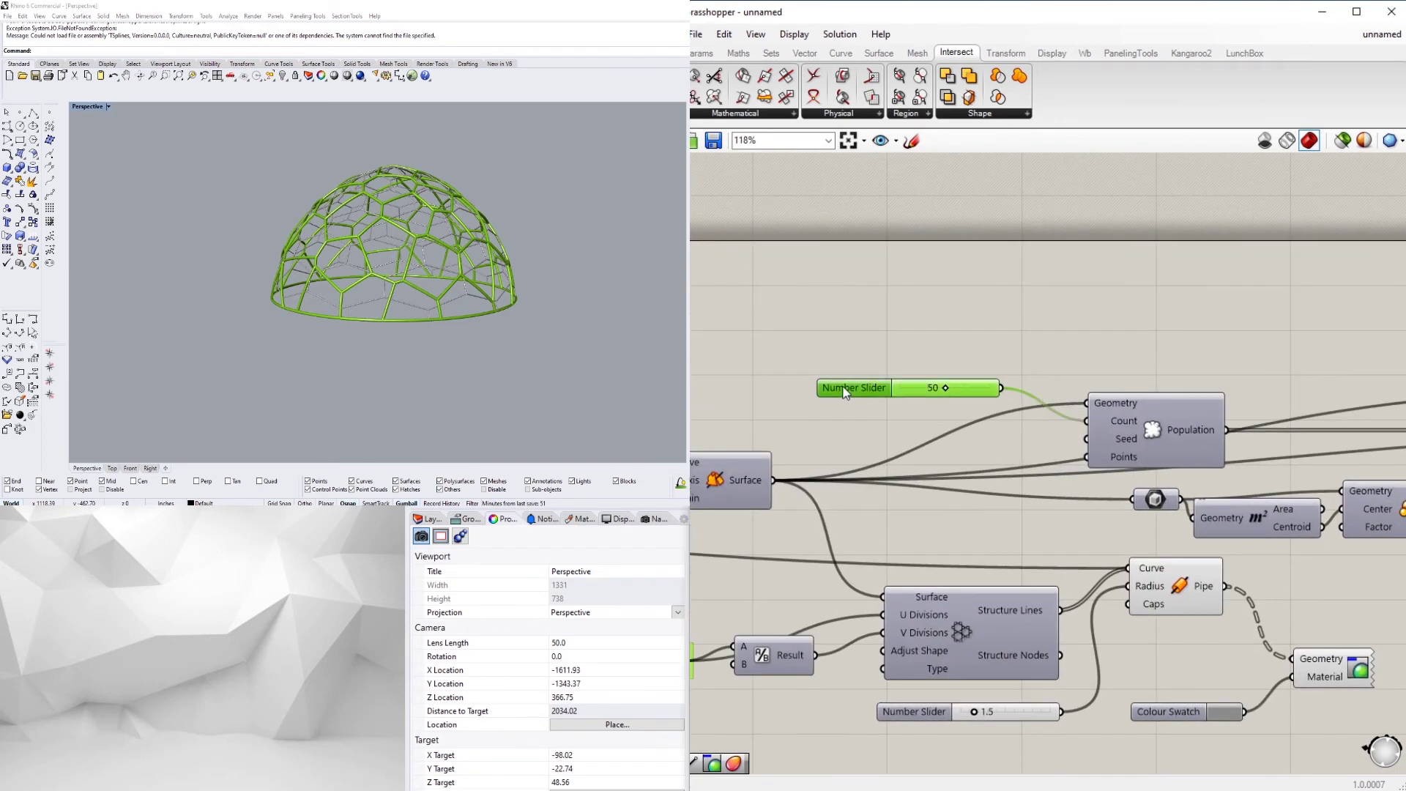
pyautogui.hotkey('ctrl', 'g')
pyautogui.rightClick(895, 372)
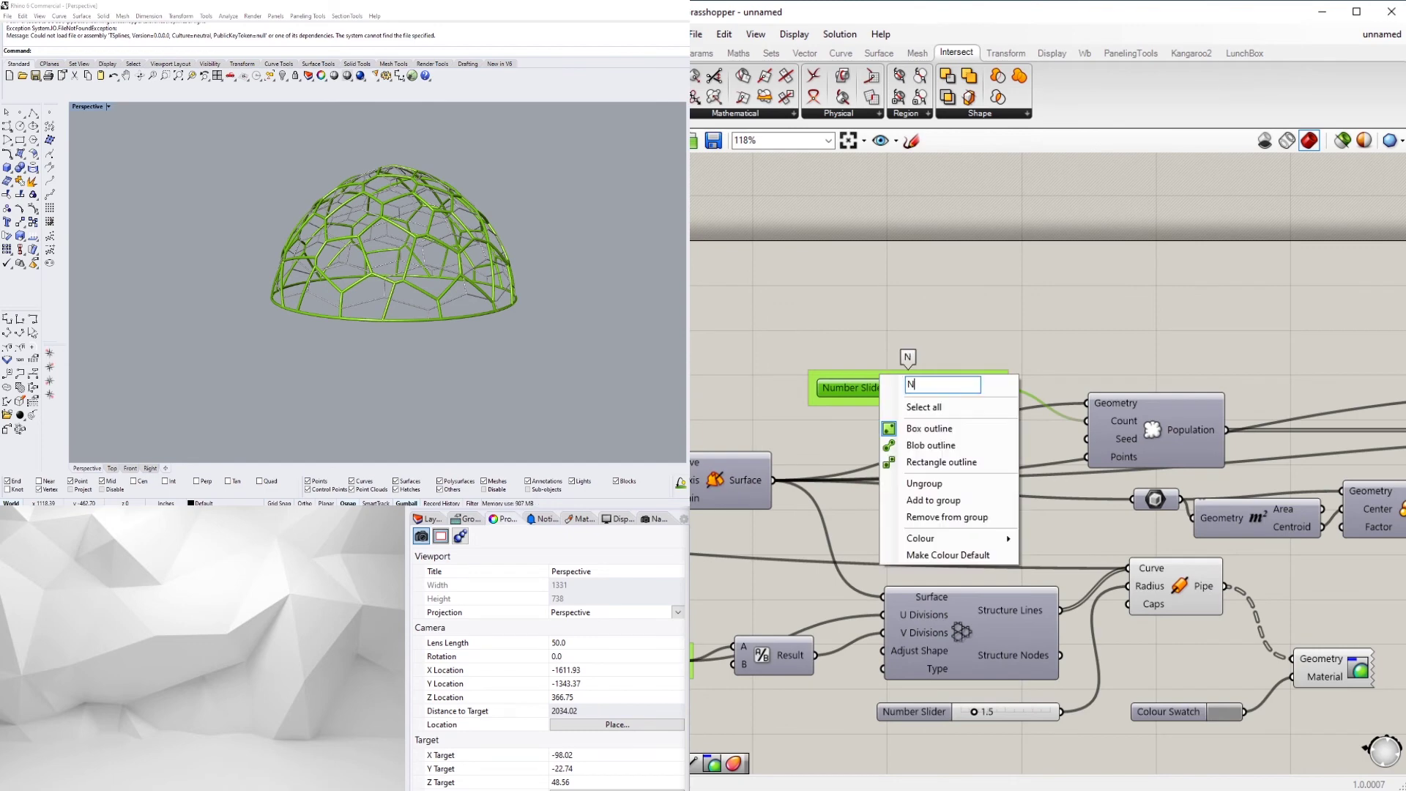
pyautogui.write('NUMBER OF VORONOI CELLS')
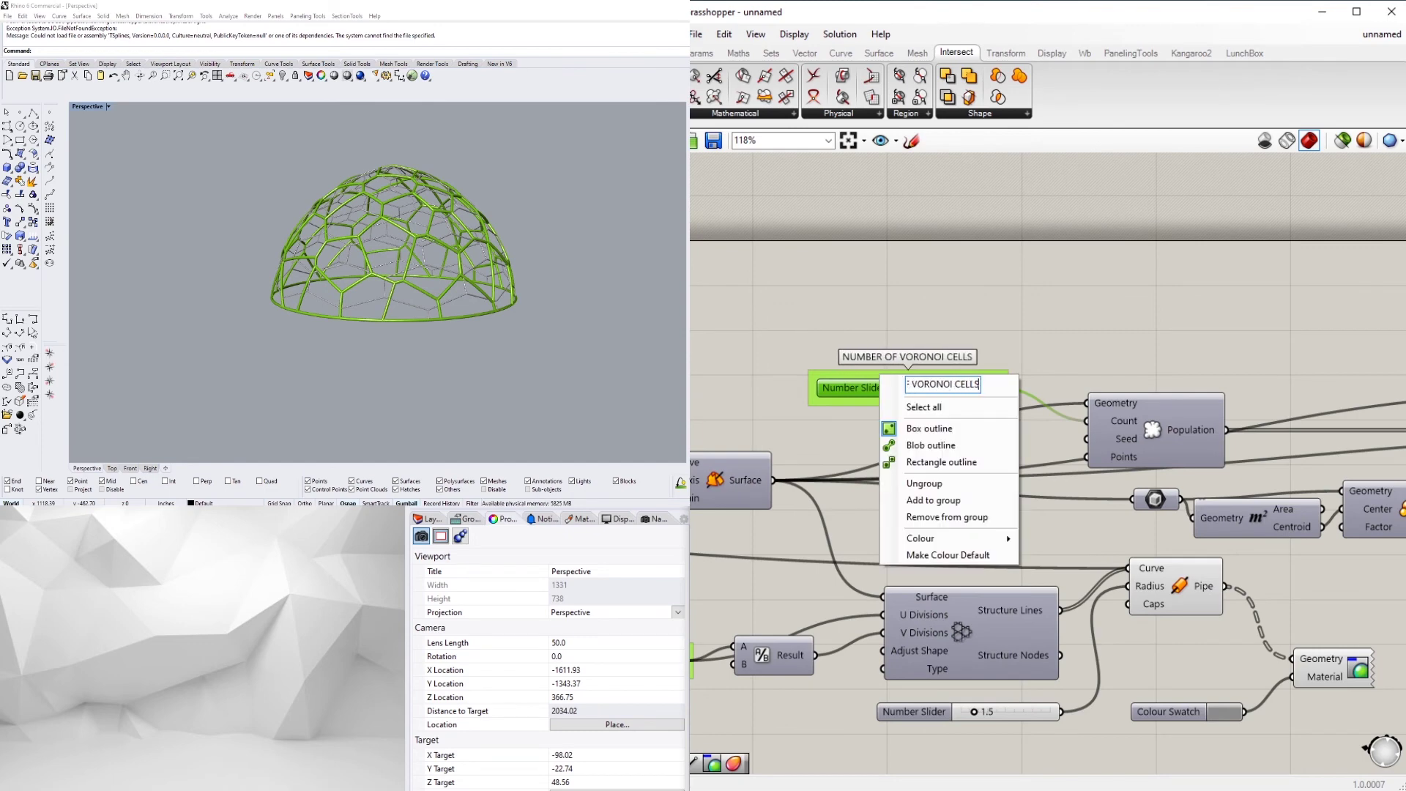
pyautogui.click(1021, 317)
# Group the number slider feeding the hexagonal structure's pipe radius and label the group STRUCTURE PIPE
pyautogui.scroll(-5, 1055, 344)
pyautogui.scroll(6, 1106, 527)
pyautogui.click(810, 485)
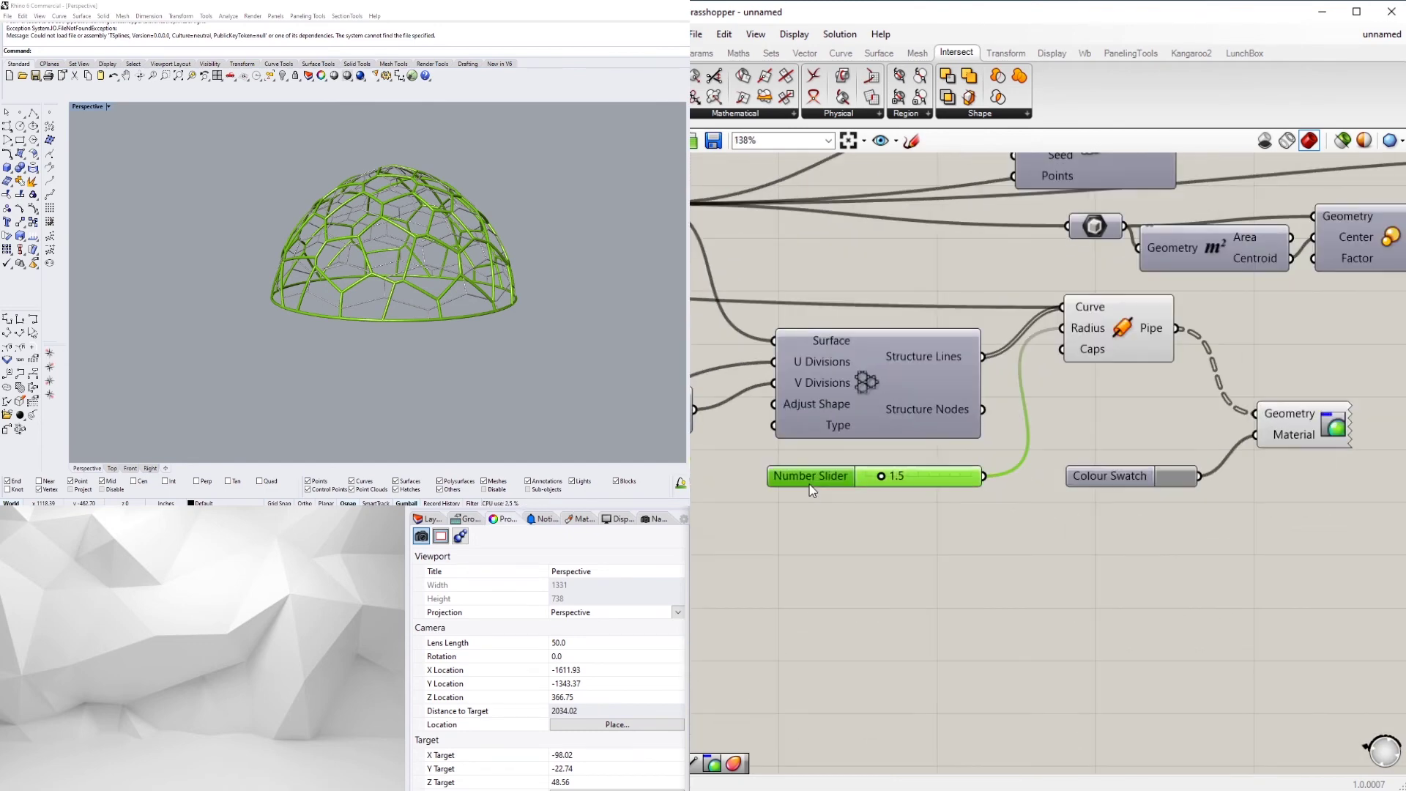
pyautogui.hotkey('ctrl', 'g')
pyautogui.rightClick(813, 469)
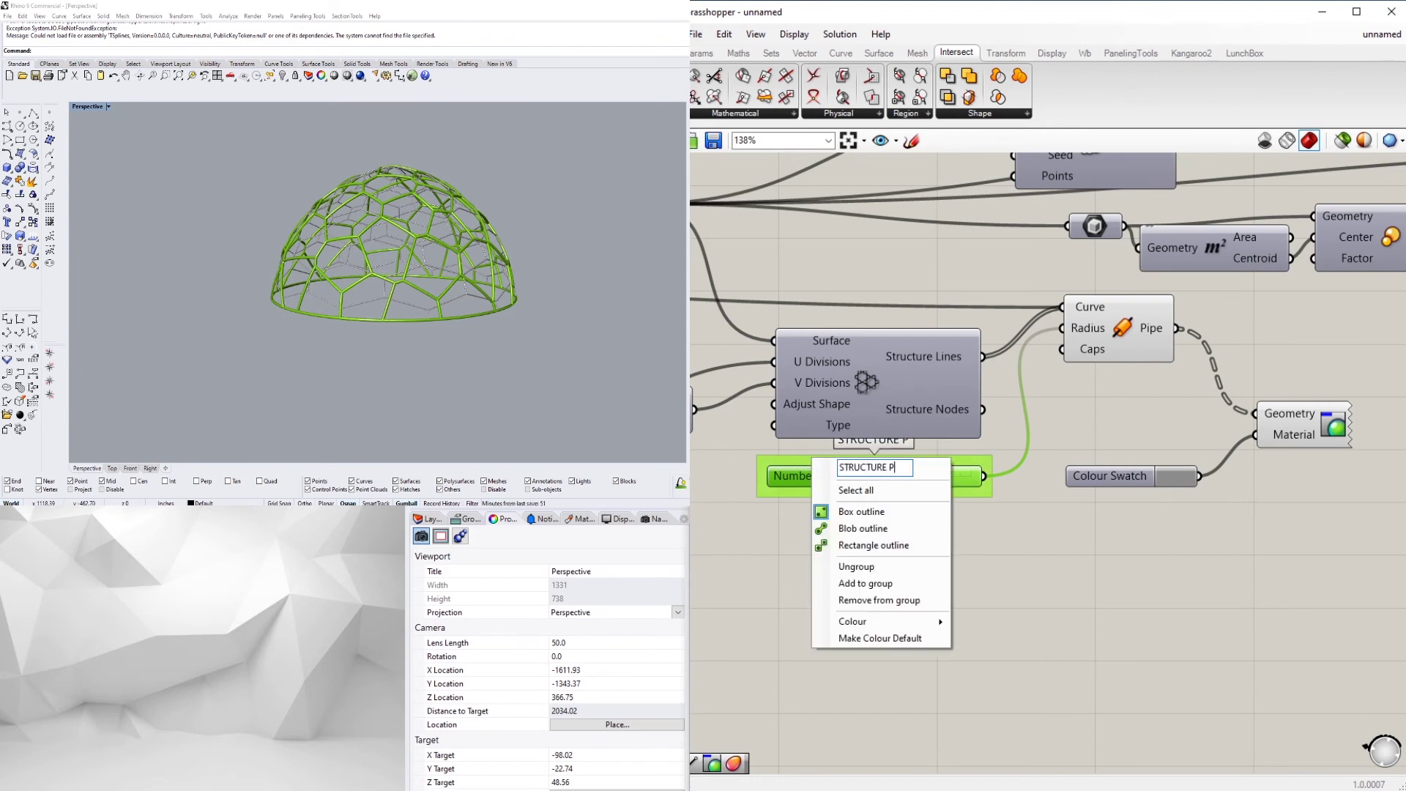
pyautogui.write('STRUCTURE PIPE')
pyautogui.press('Return')
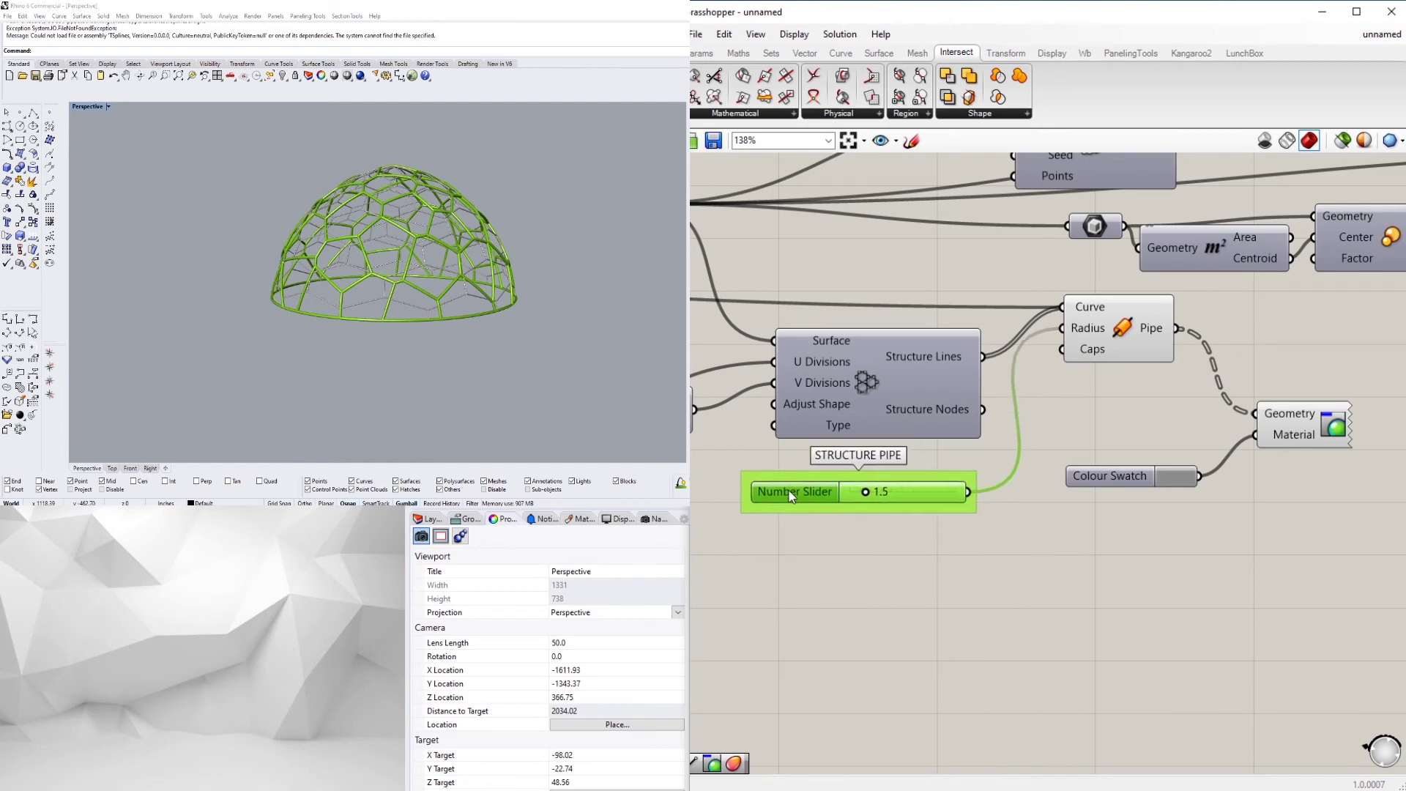
# Put the number slider that drives the Voronoi pipe's radius into its own group
pyautogui.scroll(-3, 937, 397)
pyautogui.moveTo(936, 397); pyautogui.dragTo(964, 399)
pyautogui.moveTo(1026, 450); pyautogui.dragTo(1044, 427)
pyautogui.moveTo(923, 483); pyautogui.dragTo(1030, 428)
pyautogui.click(1103, 469)
pyautogui.scroll(-4, 1084, 474)
pyautogui.moveTo(1085, 474); pyautogui.dragTo(837, 466, button='right')
pyautogui.scroll(6, 1112, 390)
pyautogui.scroll(1, 1068, 392)
pyautogui.click(1068, 392)
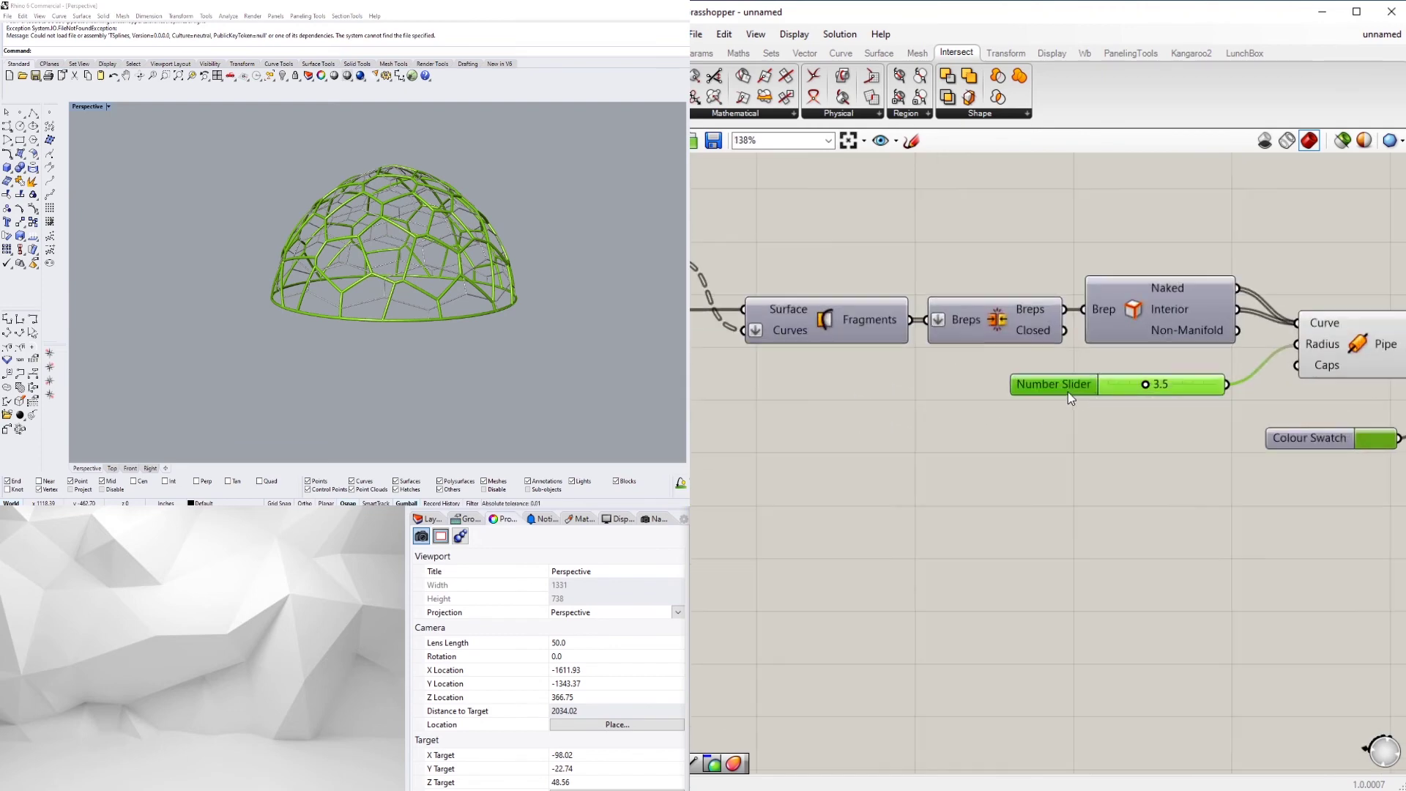
pyautogui.hotkey('ctrl', 'g')
# Rename the STRUCTURE PIPE slider group to SUBFRAME STRUCTURE PIPE
pyautogui.scroll(-5, 1068, 375)
pyautogui.moveTo(1068, 376); pyautogui.dragTo(1283, 375, button='right')
pyautogui.scroll(5, 697, 486)
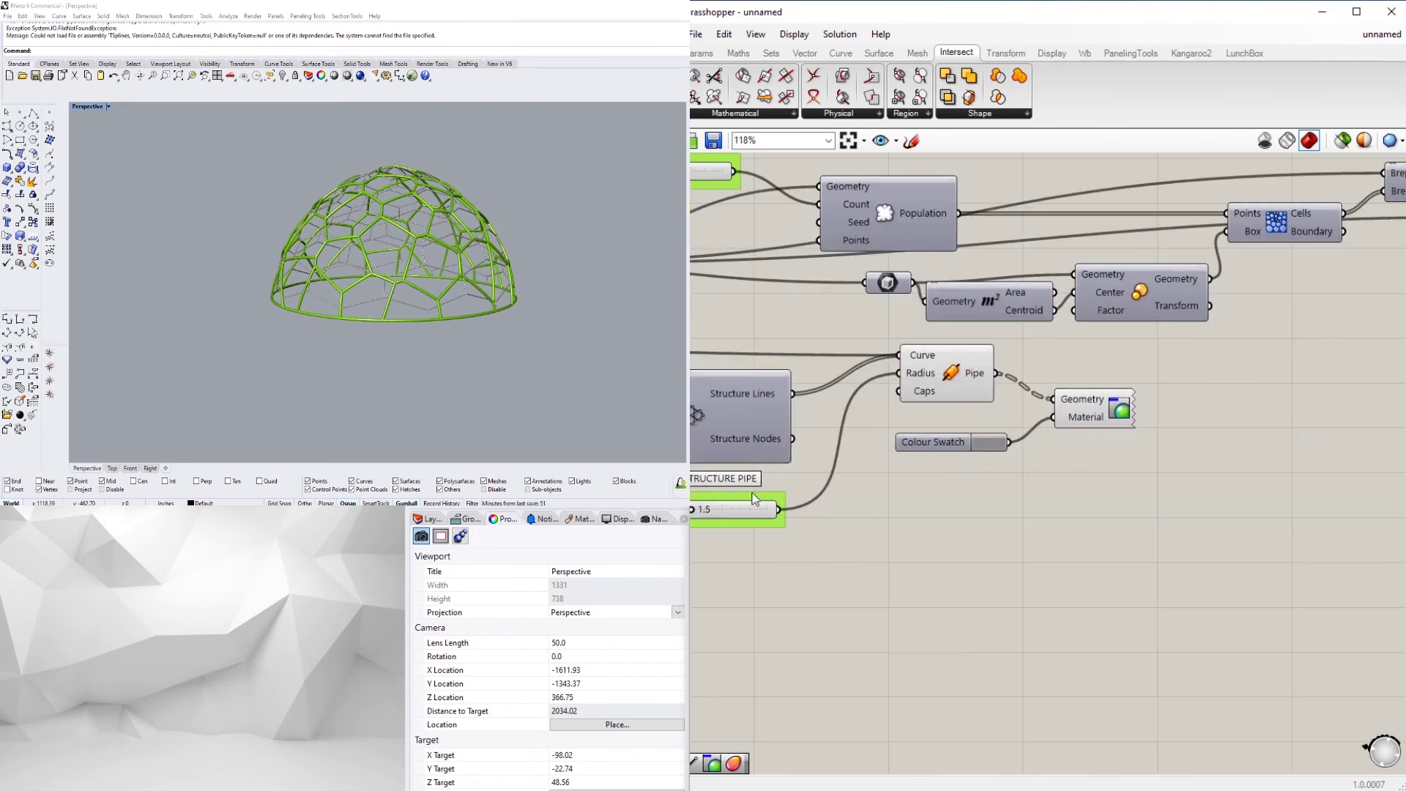
pyautogui.rightClick(918, 504)
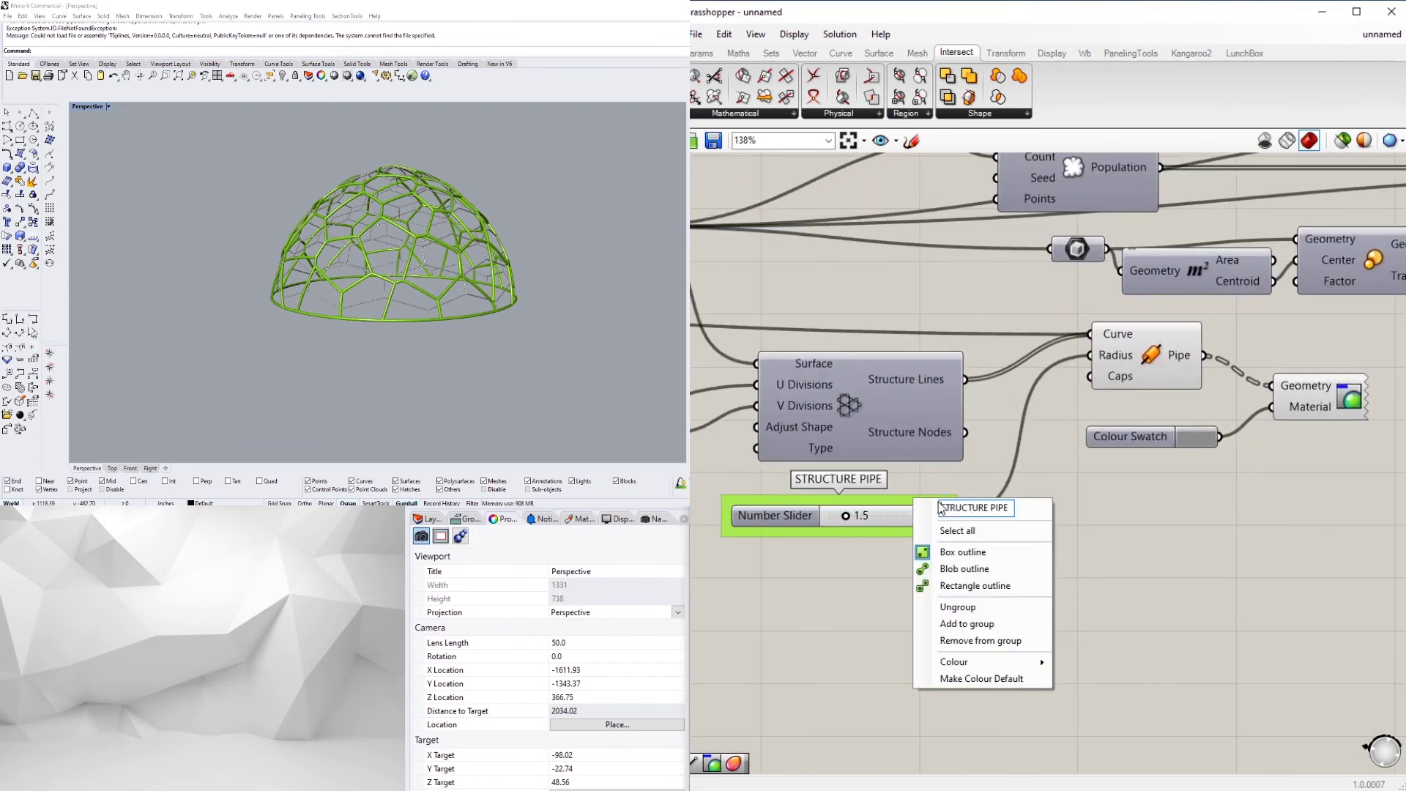
pyautogui.write('SUBFRAME')
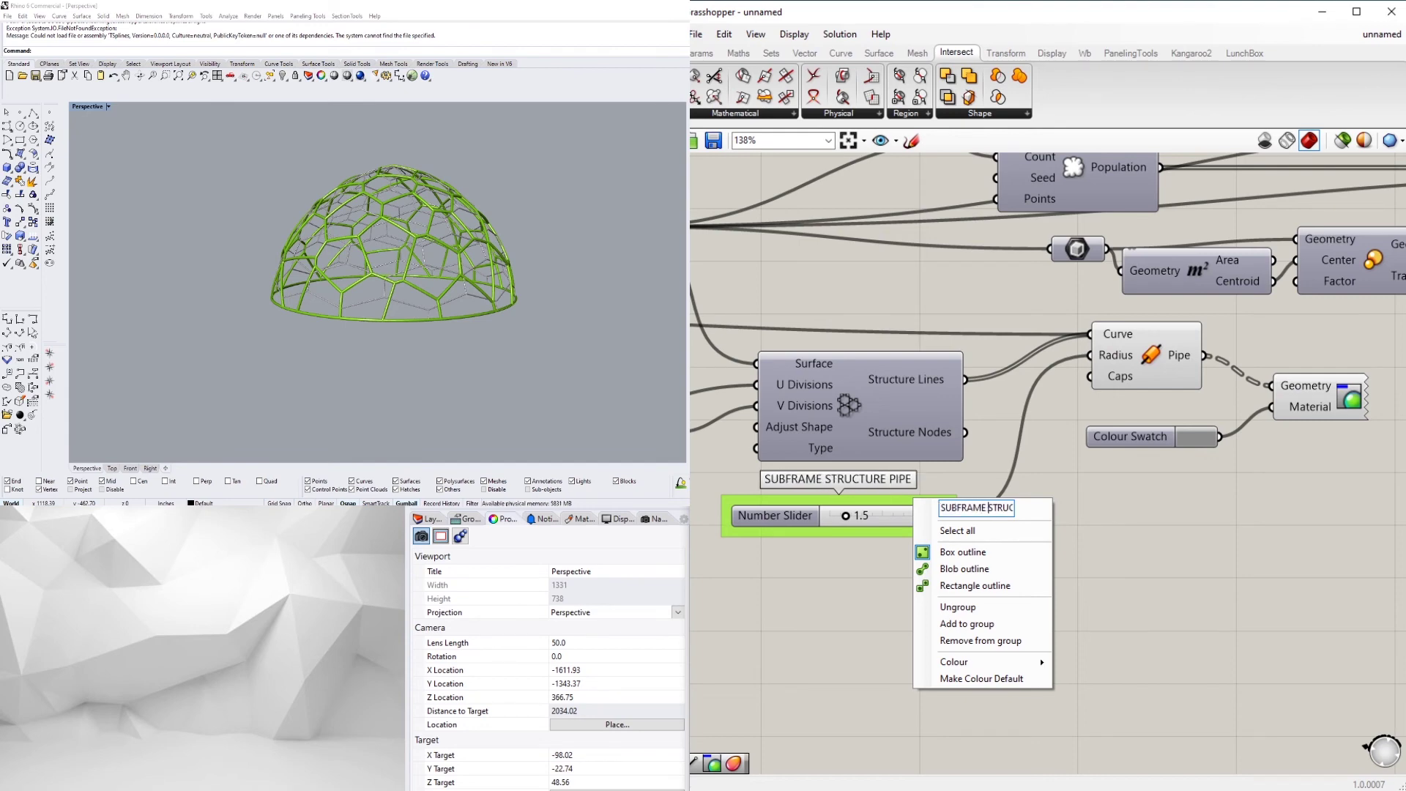
pyautogui.click(1024, 482)
# Move the Voronoi pipe radius slider's group slightly away from its neighbours and label it VORONOI PIPE SIZE
pyautogui.scroll(-5, 1173, 571)
pyautogui.moveTo(1250, 606); pyautogui.dragTo(803, 536, button='right')
pyautogui.scroll(4, 1146, 381)
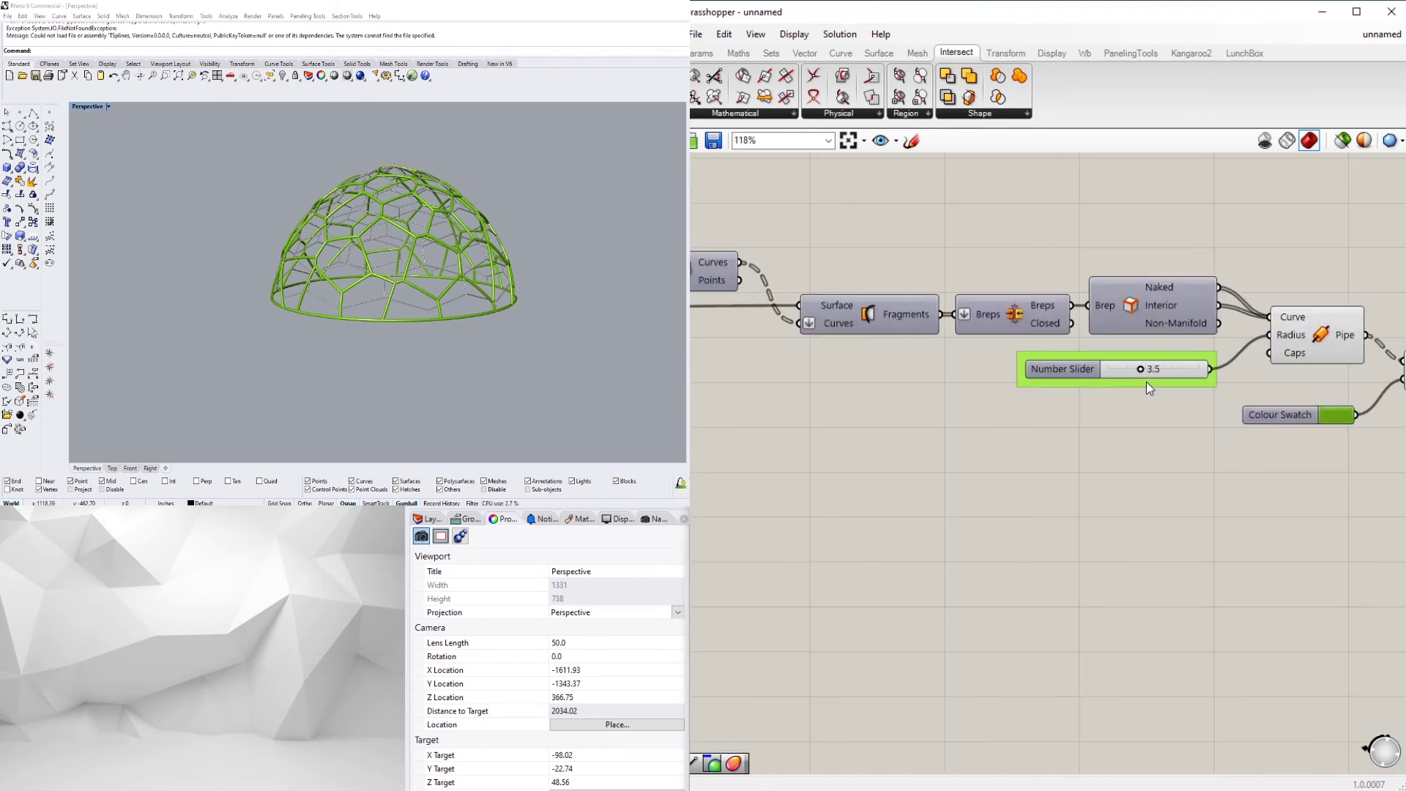
pyautogui.moveTo(1090, 356); pyautogui.dragTo(1067, 373)
pyautogui.rightClick(1066, 374)
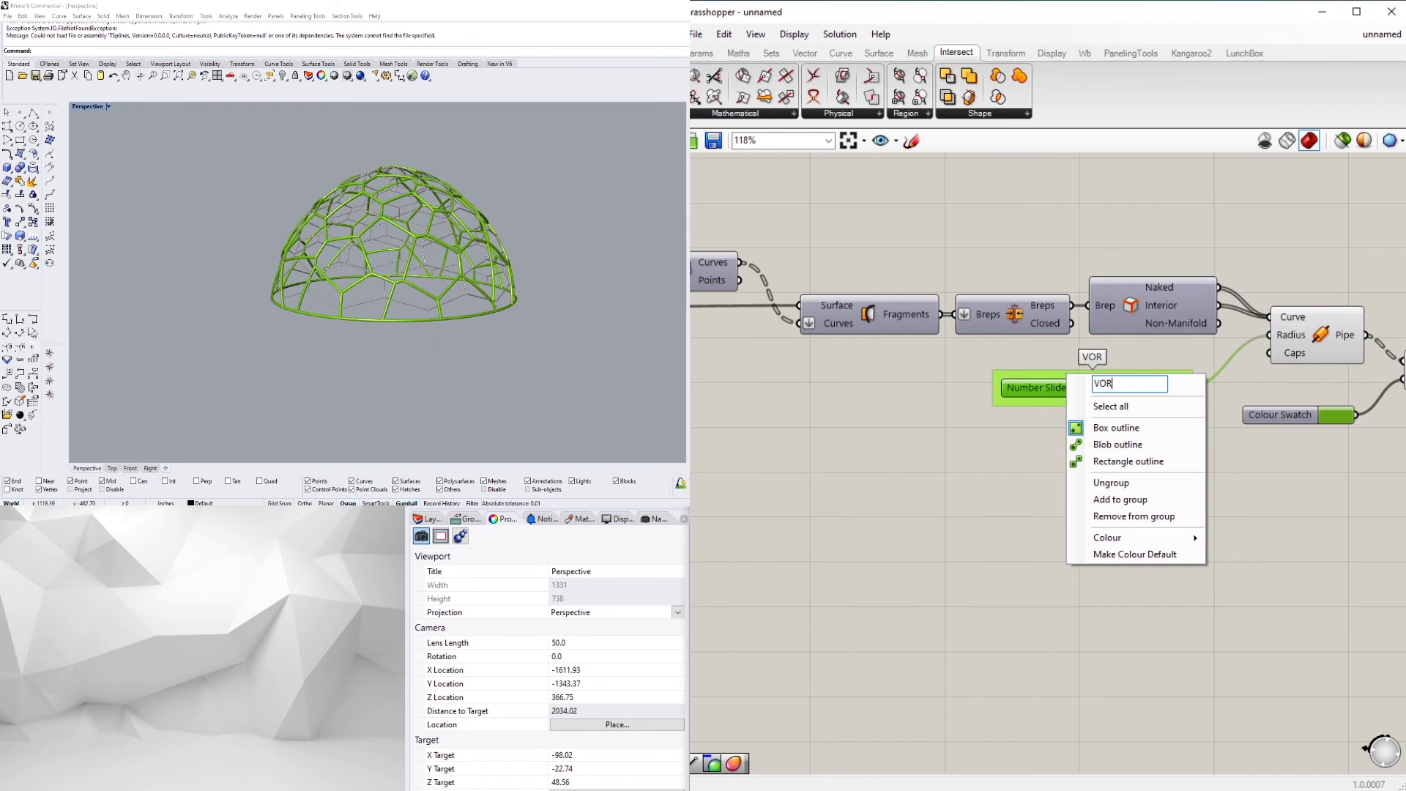
pyautogui.write('CE')
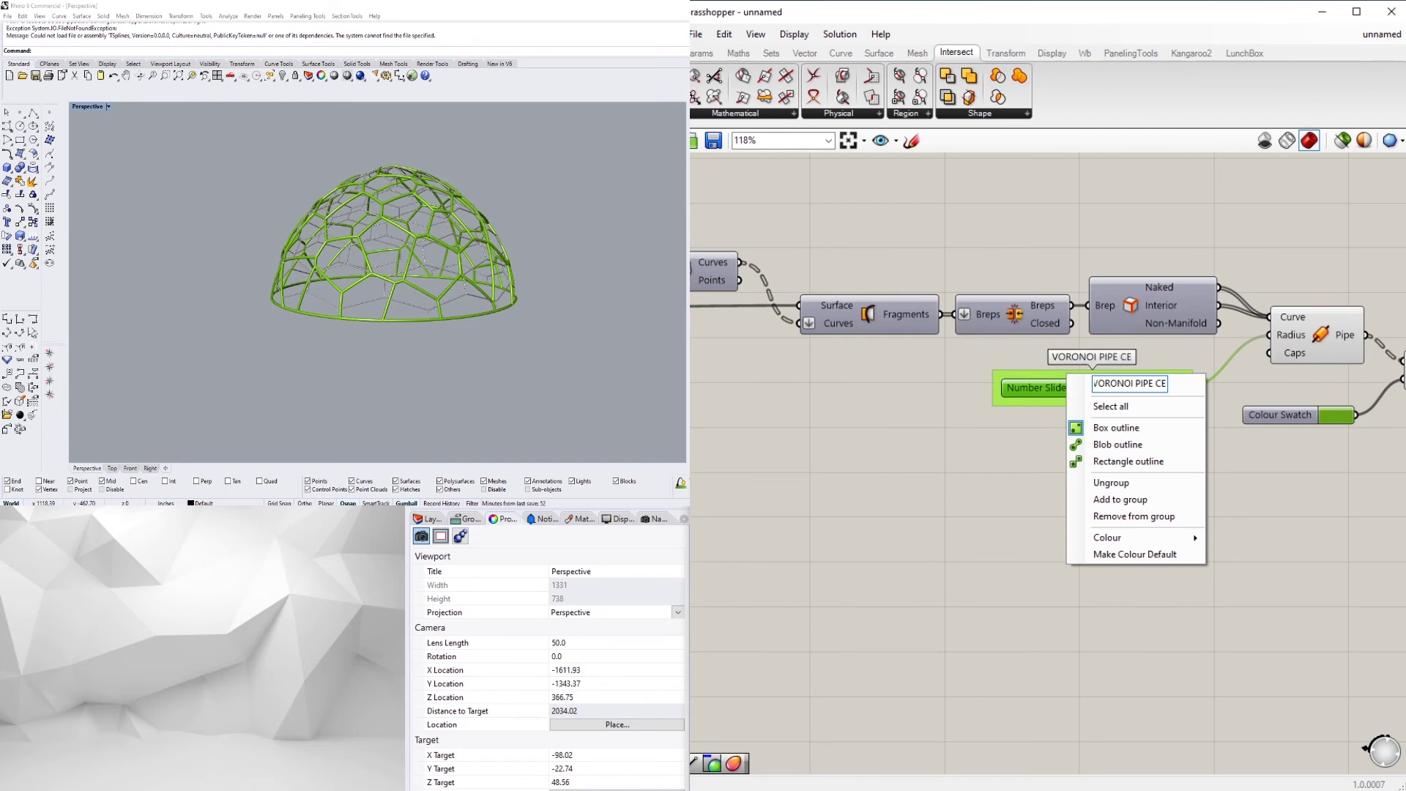
pyautogui.press('BackSpace')
pyautogui.press('BackSpace')
pyautogui.write('SIZE')
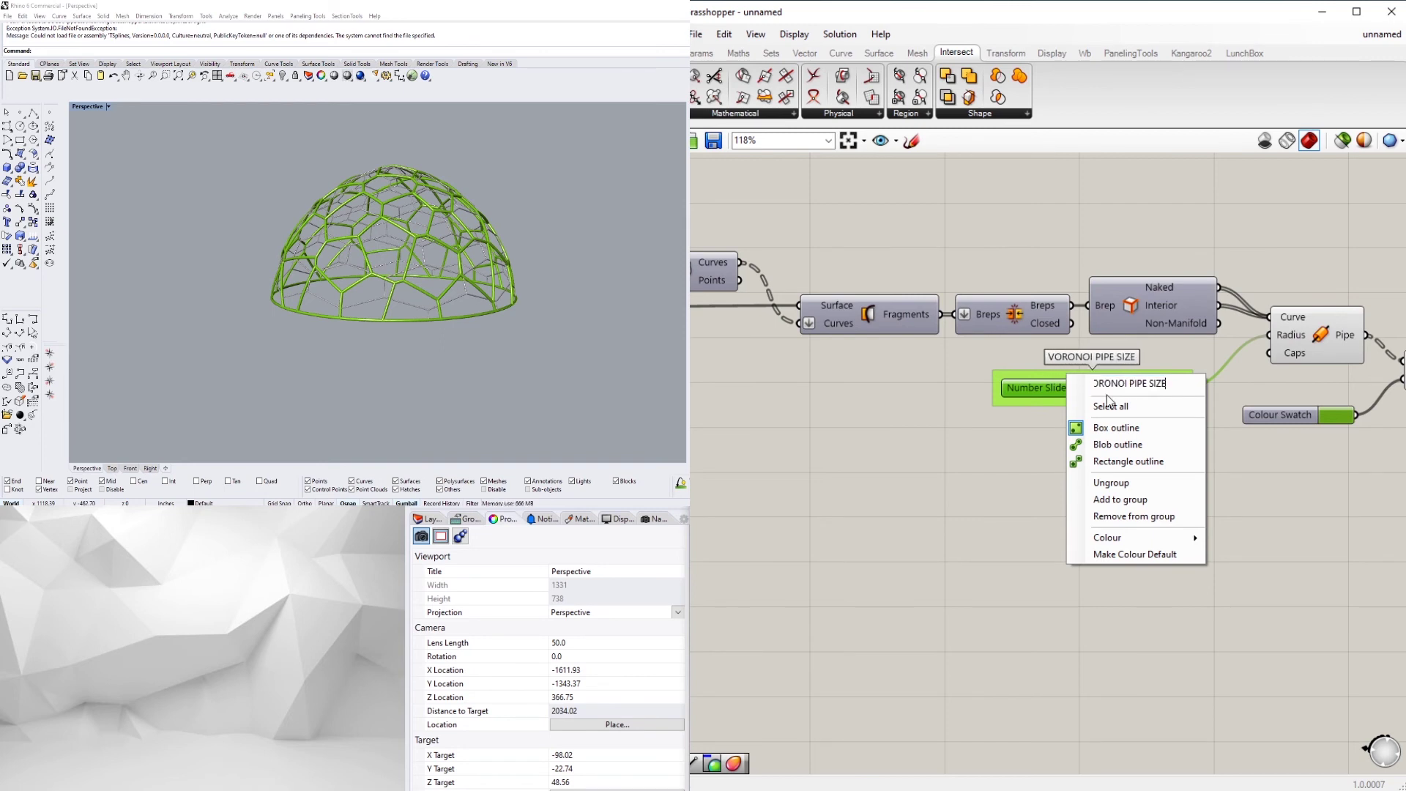
pyautogui.press('Return')
# Select the entire definition, shift it slightly on the canvas, and clear the selection
pyautogui.scroll(-4, 968, 459)
pyautogui.scroll(-6, 959, 476)
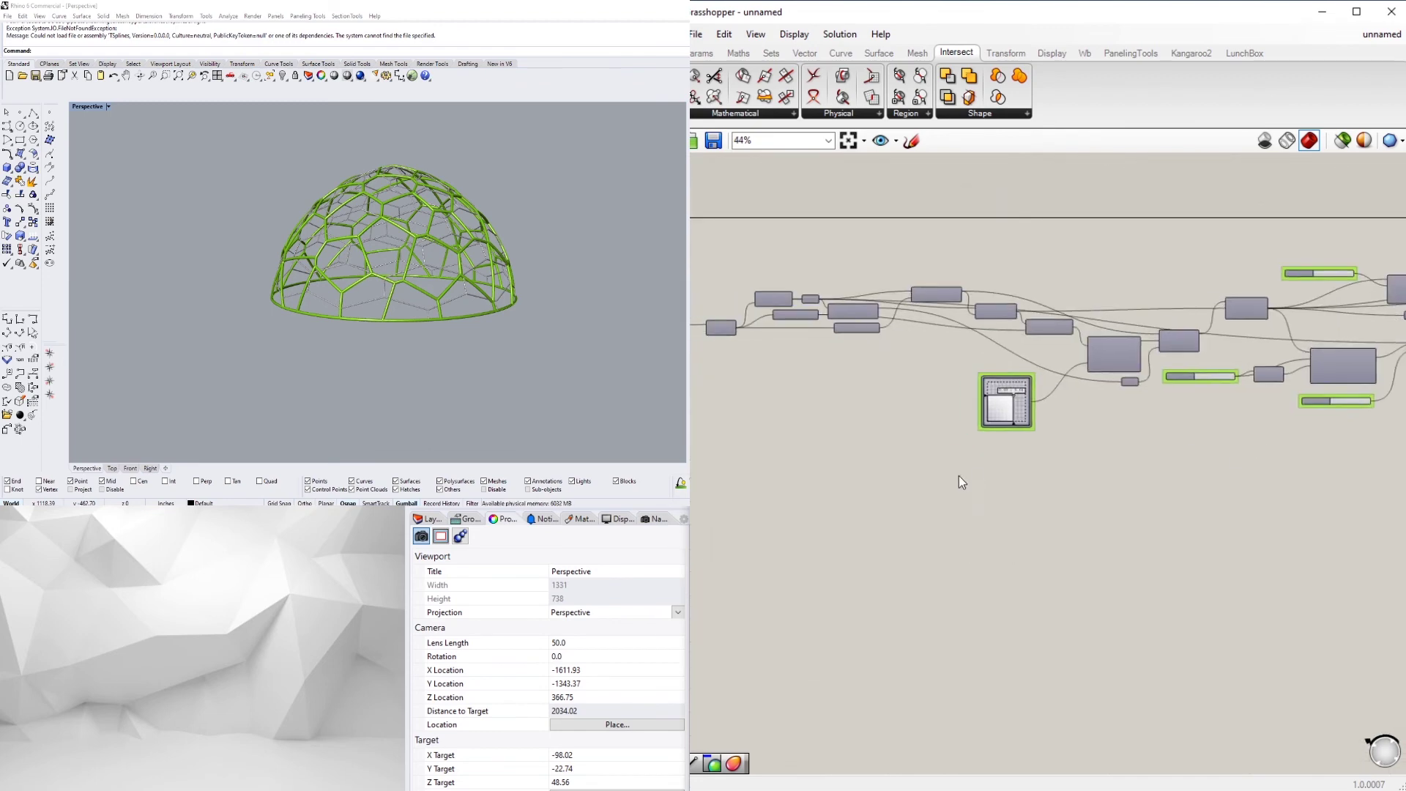
pyautogui.moveTo(1275, 460); pyautogui.dragTo(780, 321)
pyautogui.scroll(1, 832, 356)
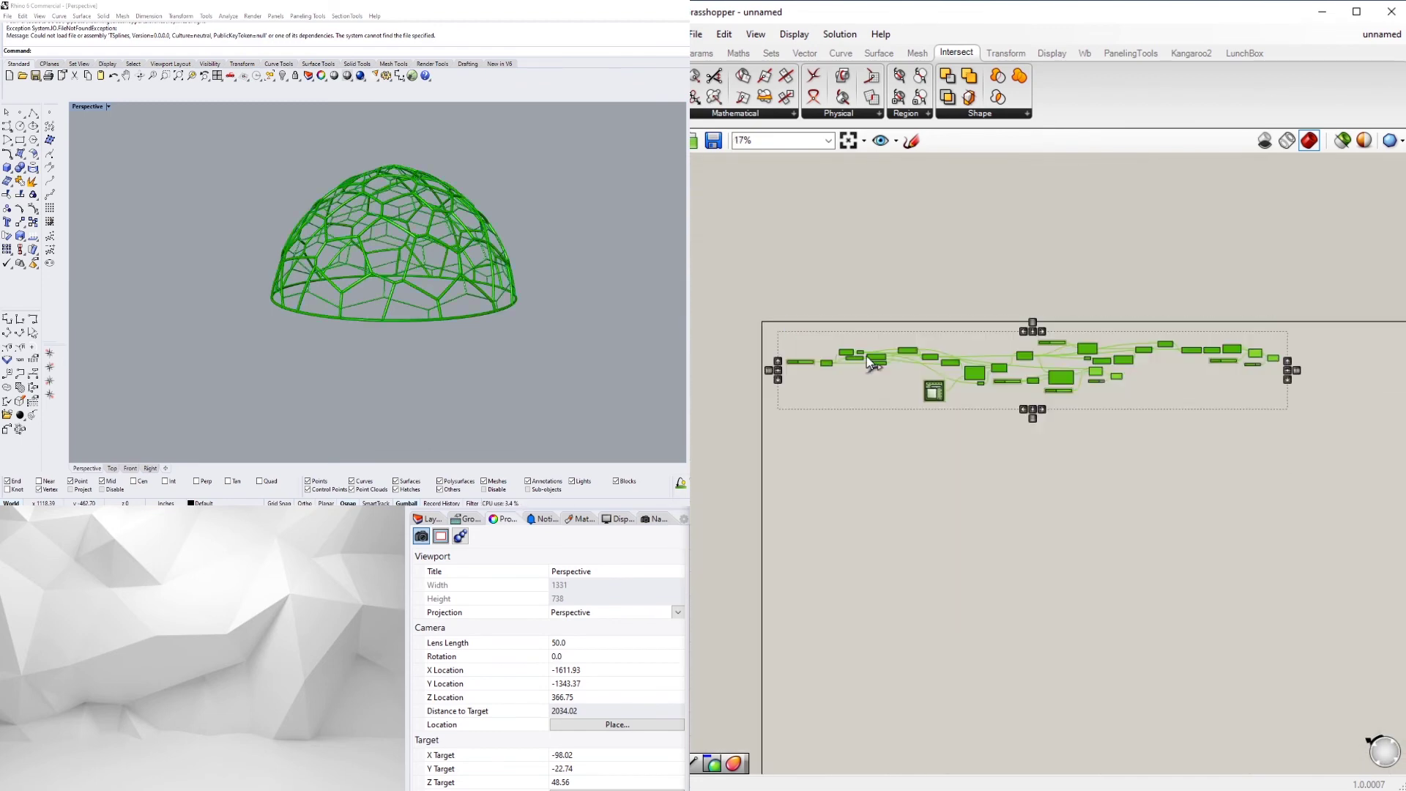
pyautogui.moveTo(880, 358); pyautogui.dragTo(867, 353)
pyautogui.click(815, 474)
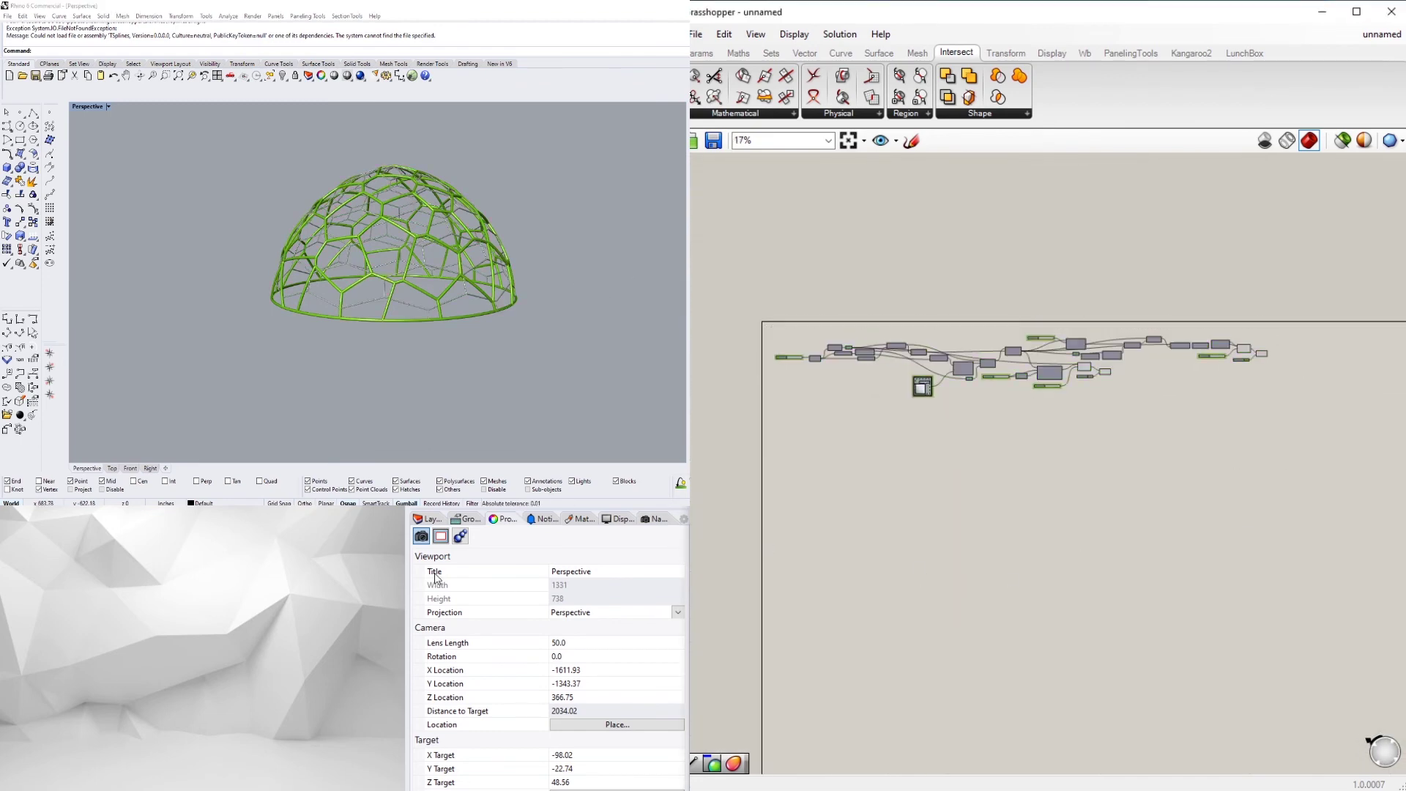
# In Rhino, rename Layer 01 to STRUCTURE 1 and Layer 02 to STRUCTURE 2
pyautogui.click(427, 519)
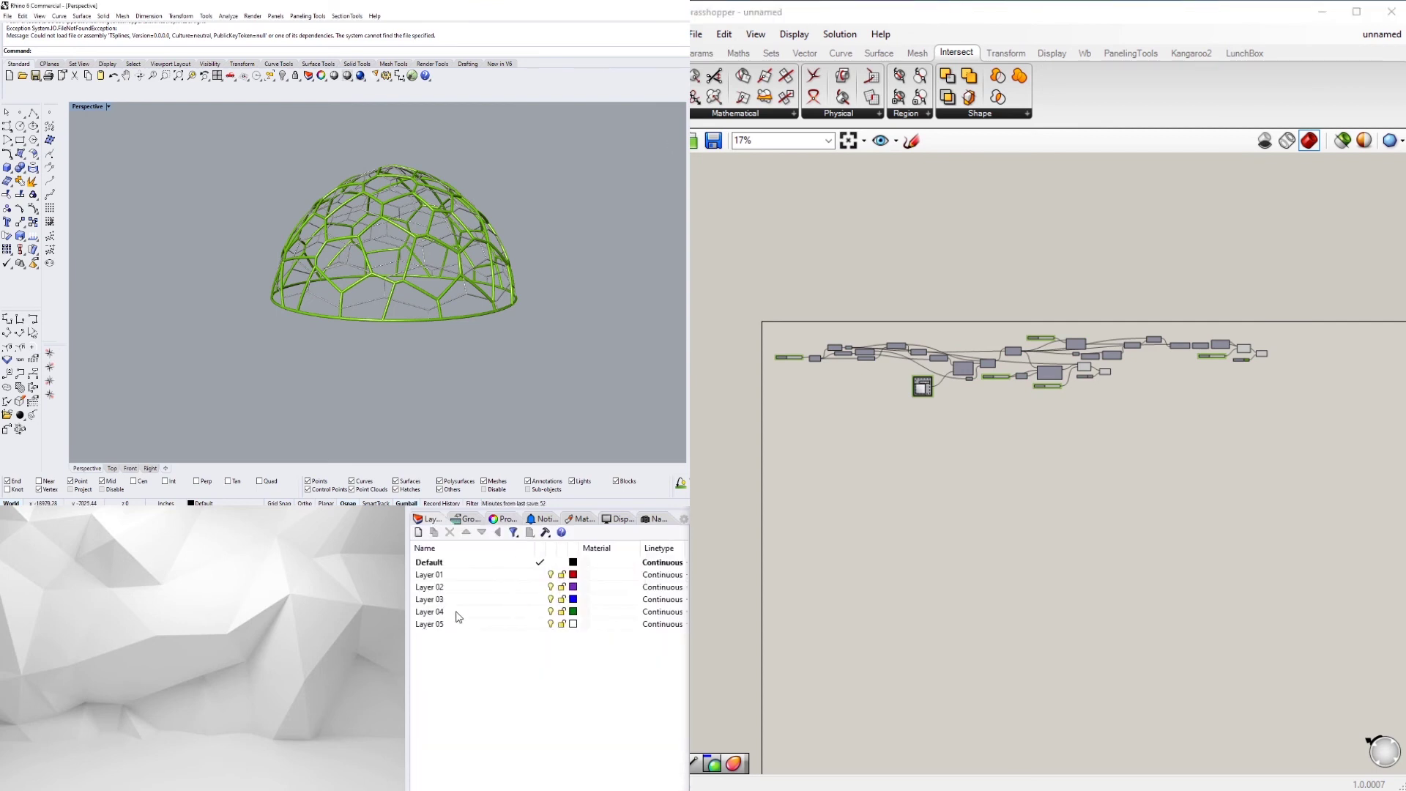
pyautogui.click(435, 575)
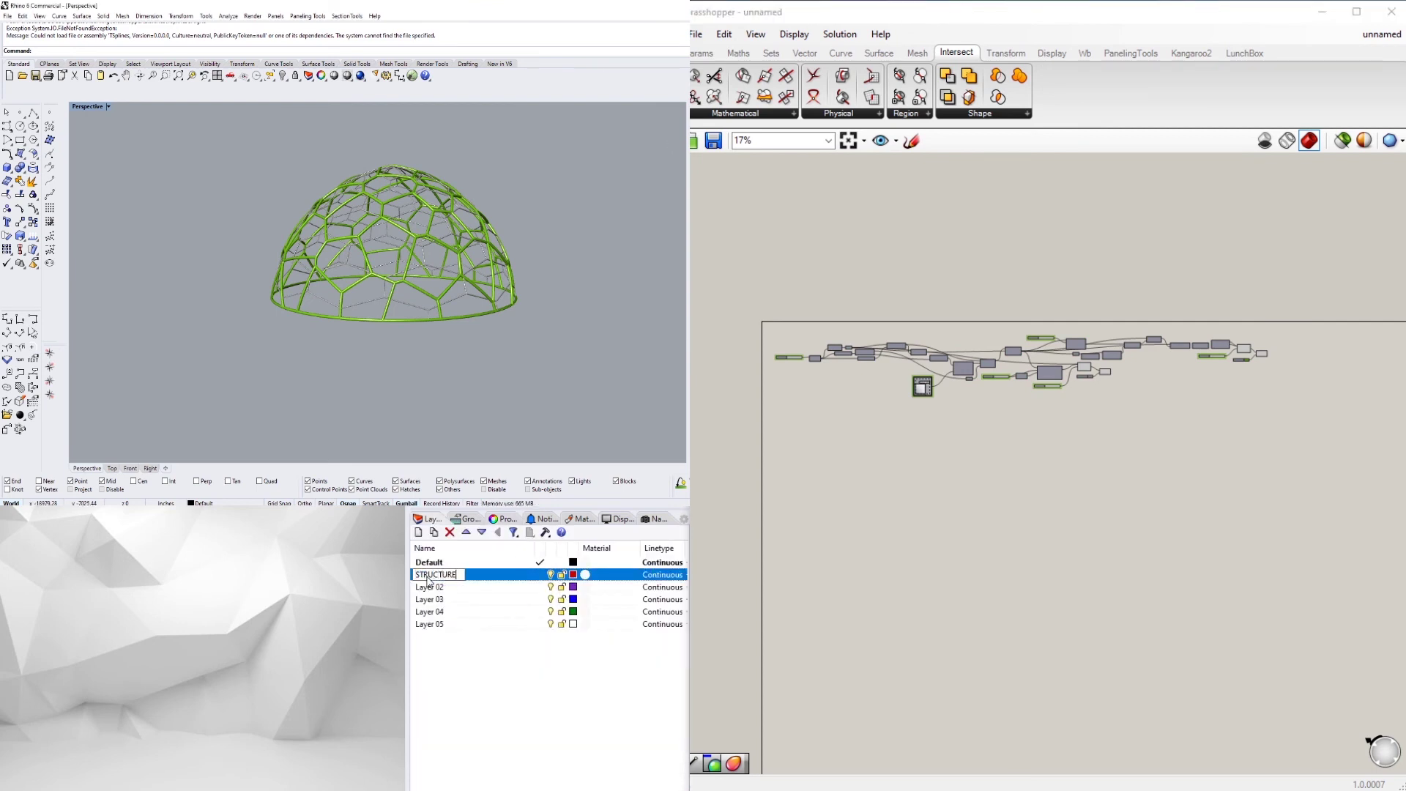
pyautogui.doubleClick(425, 588)
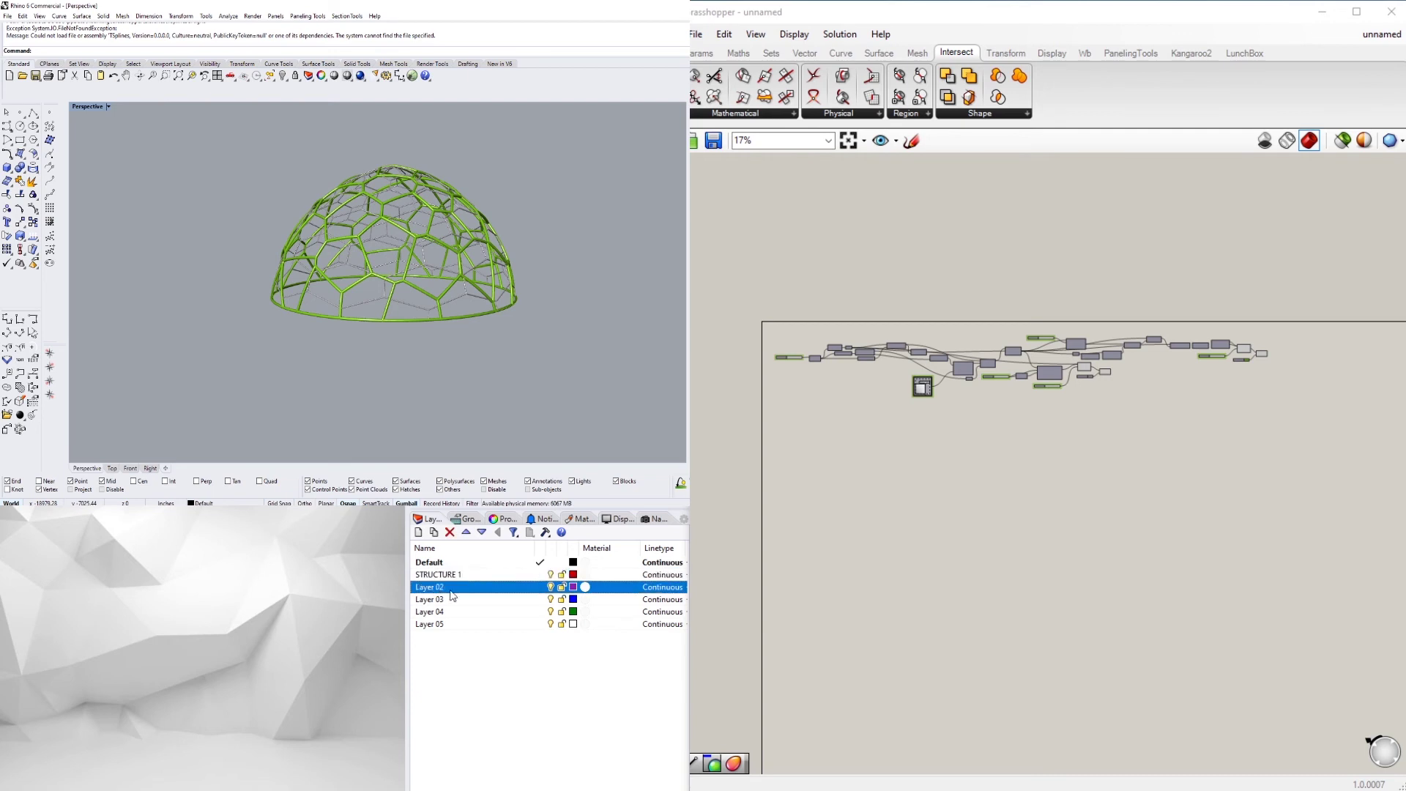
pyautogui.click(422, 590)
pyautogui.write('STRUCTURE 2')
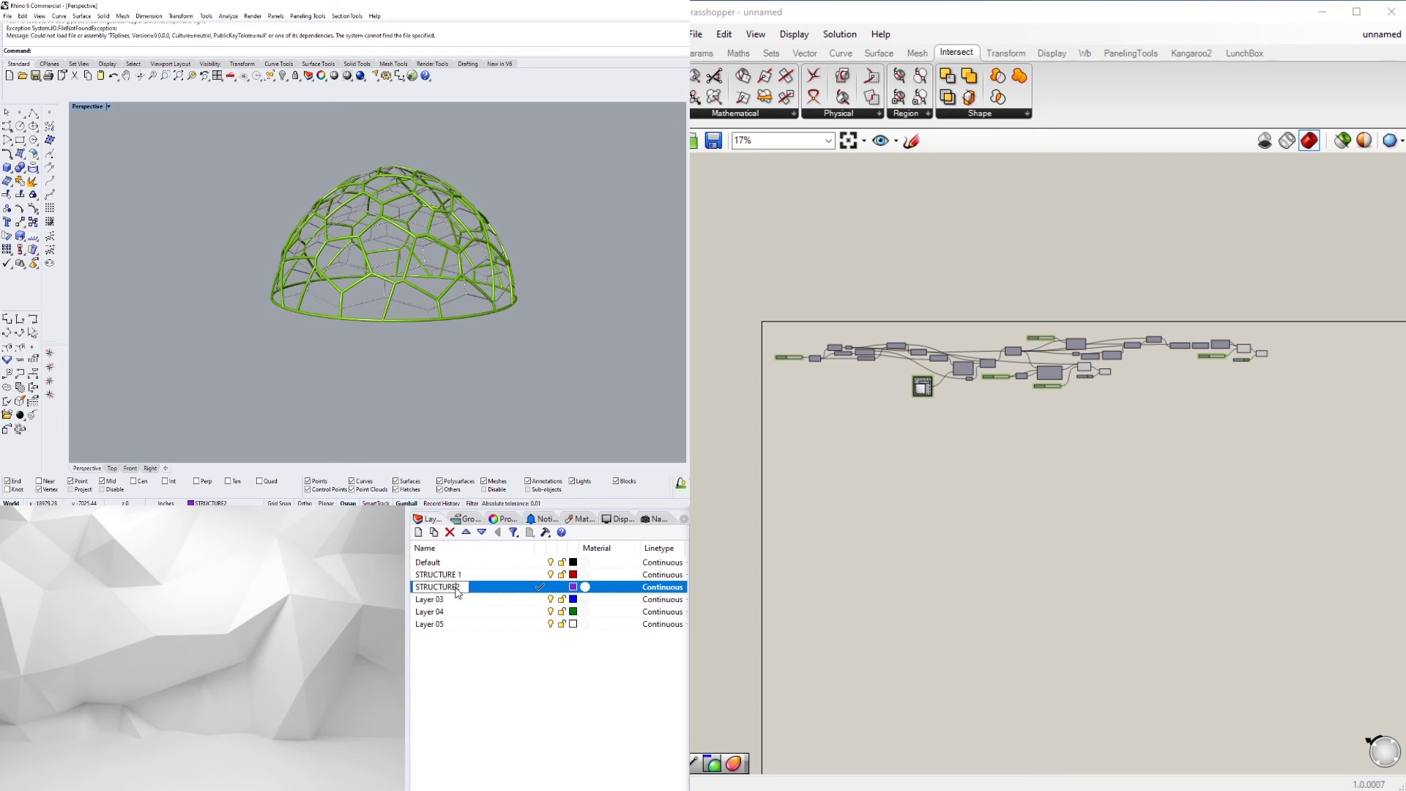
pyautogui.click(534, 673)
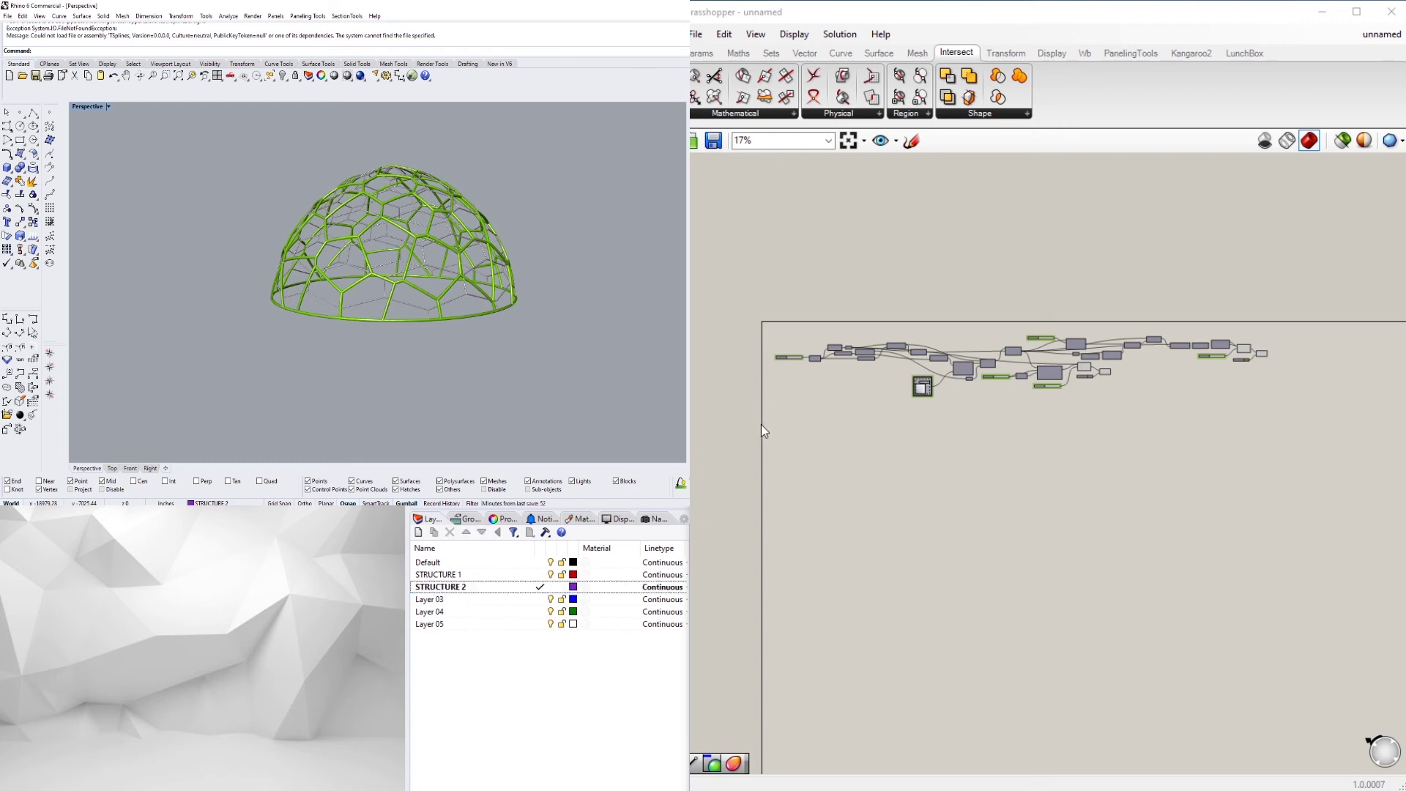
# Make STRUCTURE 1 the current Rhino layer and bake the hexagonal subframe's Pipe component onto it
pyautogui.click(540, 574)
pyautogui.scroll(5, 1051, 403)
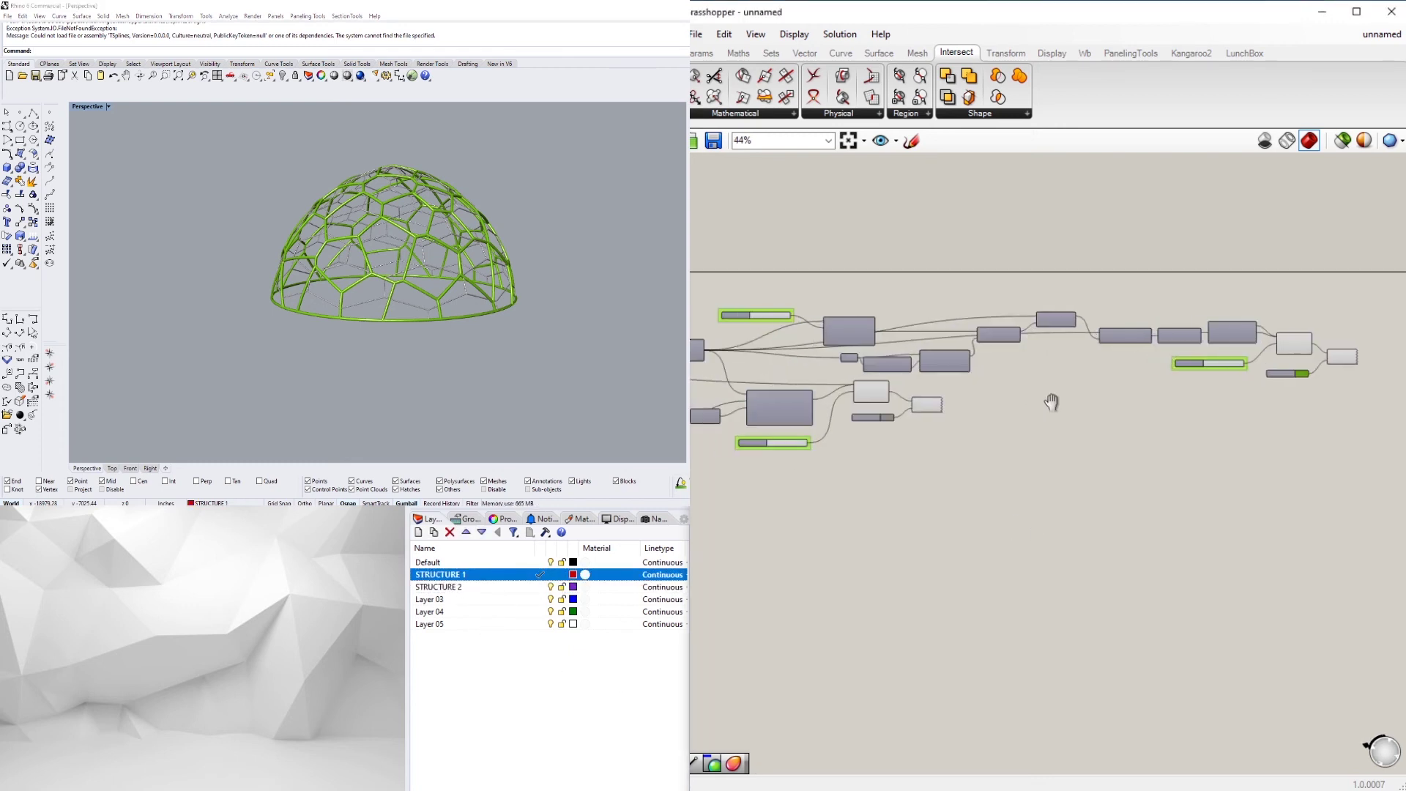
pyautogui.middleClick(960, 385)
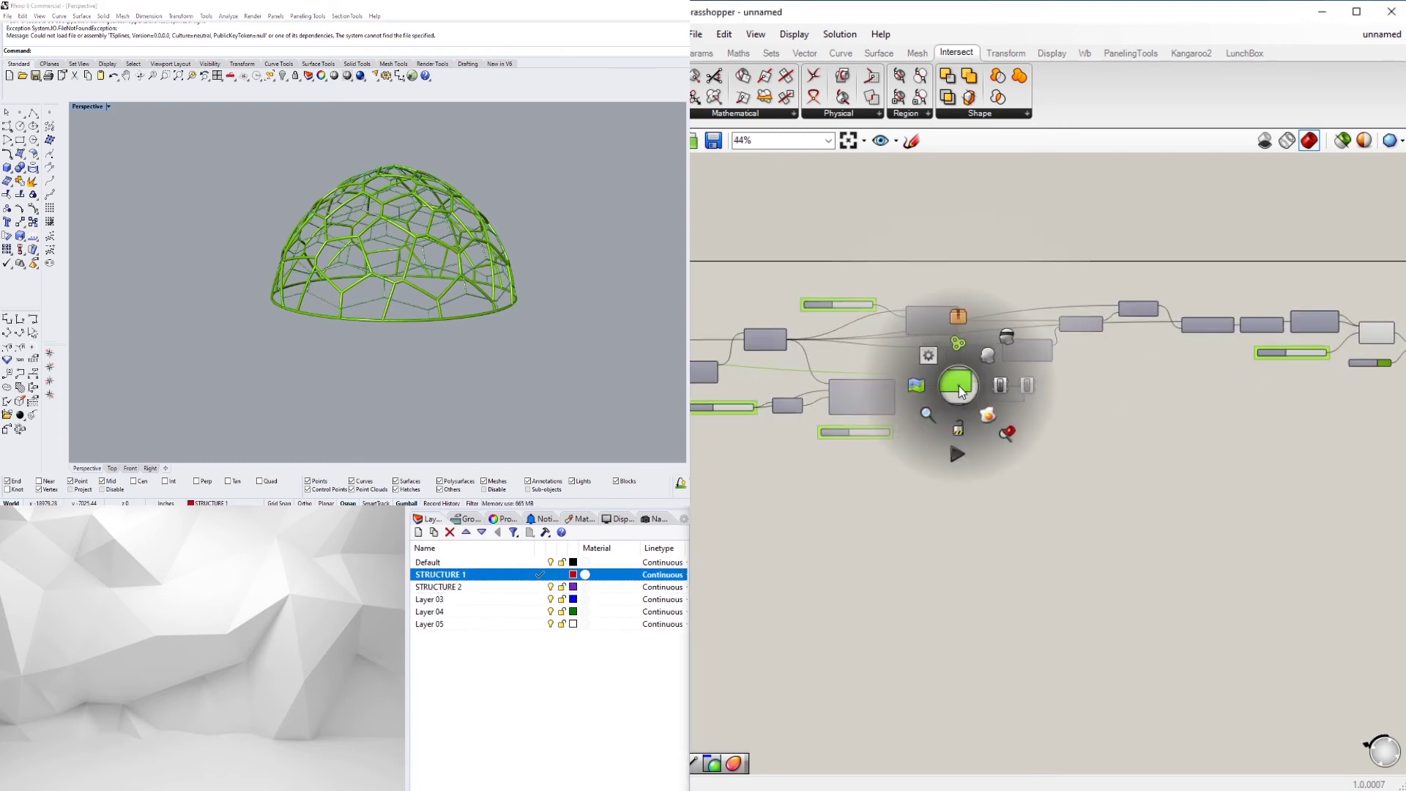
pyautogui.click(1001, 420)
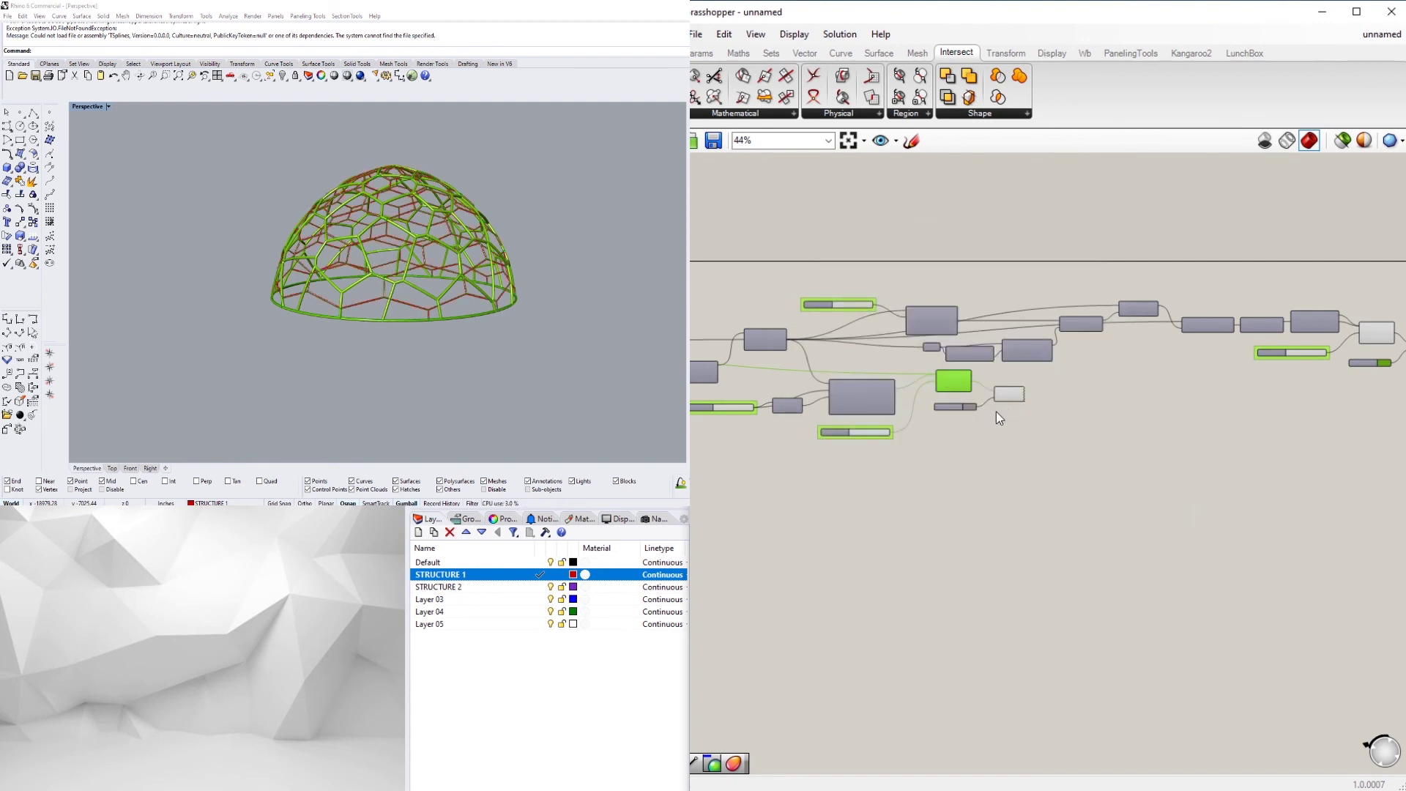
# Make STRUCTURE 2 the current Rhino layer and bake the Voronoi structure's Pipe component onto it
pyautogui.click(542, 587)
pyautogui.click(540, 587)
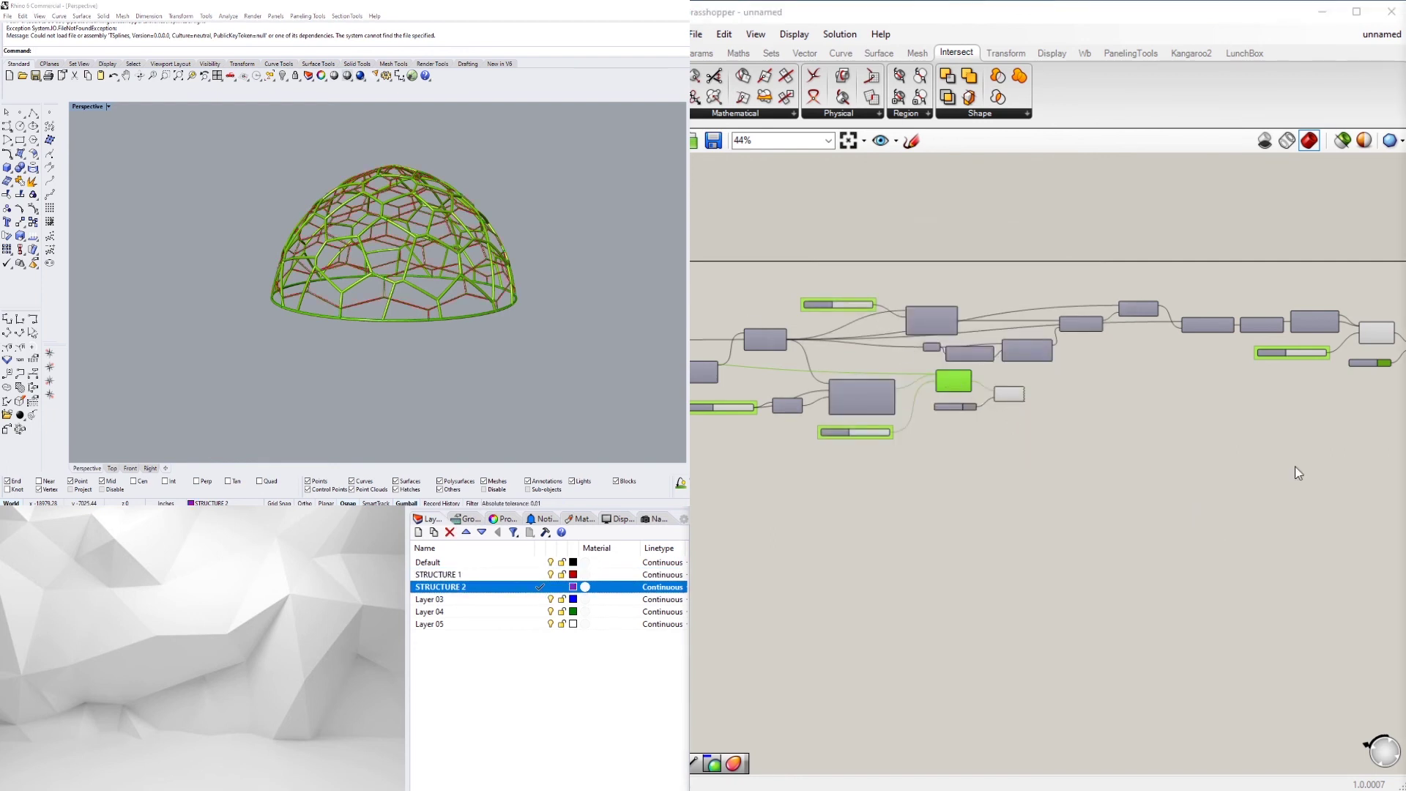
pyautogui.click(1375, 337)
pyautogui.middleClick(1376, 337)
pyautogui.click(1401, 367)
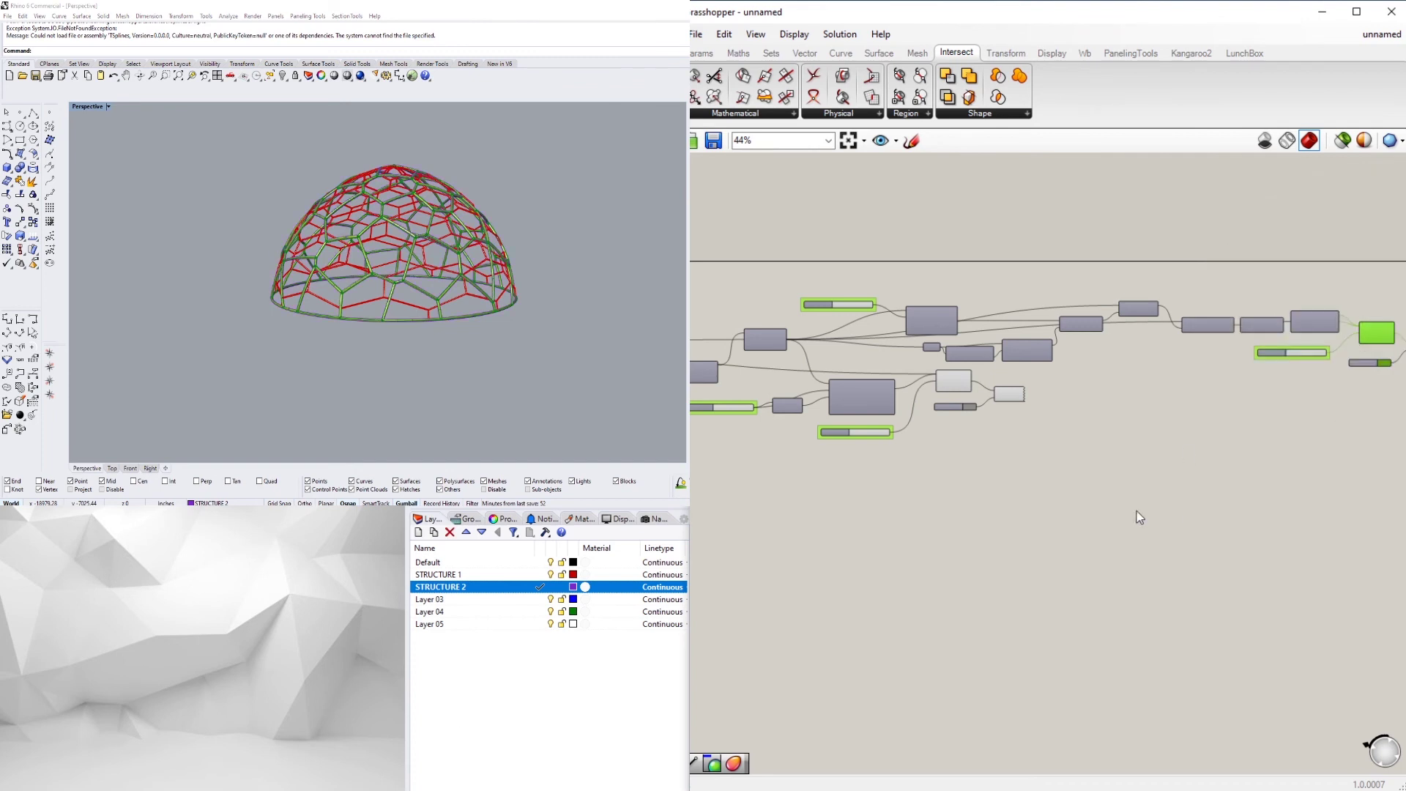
pyautogui.click(1100, 481)
# Start saving the Grasshopper definition and browse to the MODEL folder inside DCOGS\2020-09-05-1_WIREFRAME-DOME-VORONOI
pyautogui.scroll(-2, 1091, 484)
pyautogui.moveTo(985, 496); pyautogui.dragTo(1025, 494, button='right')
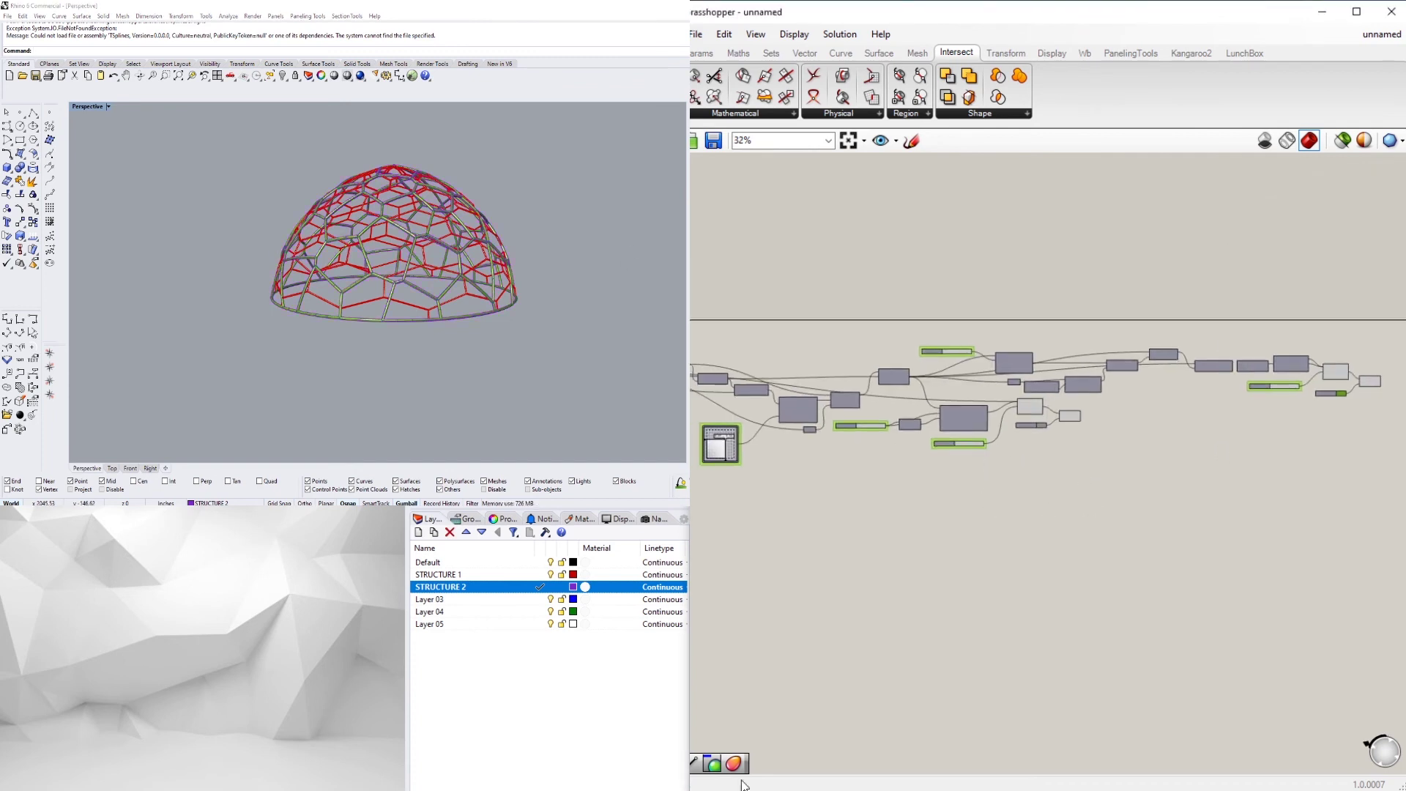
pyautogui.hotkey('ctrl', 's')
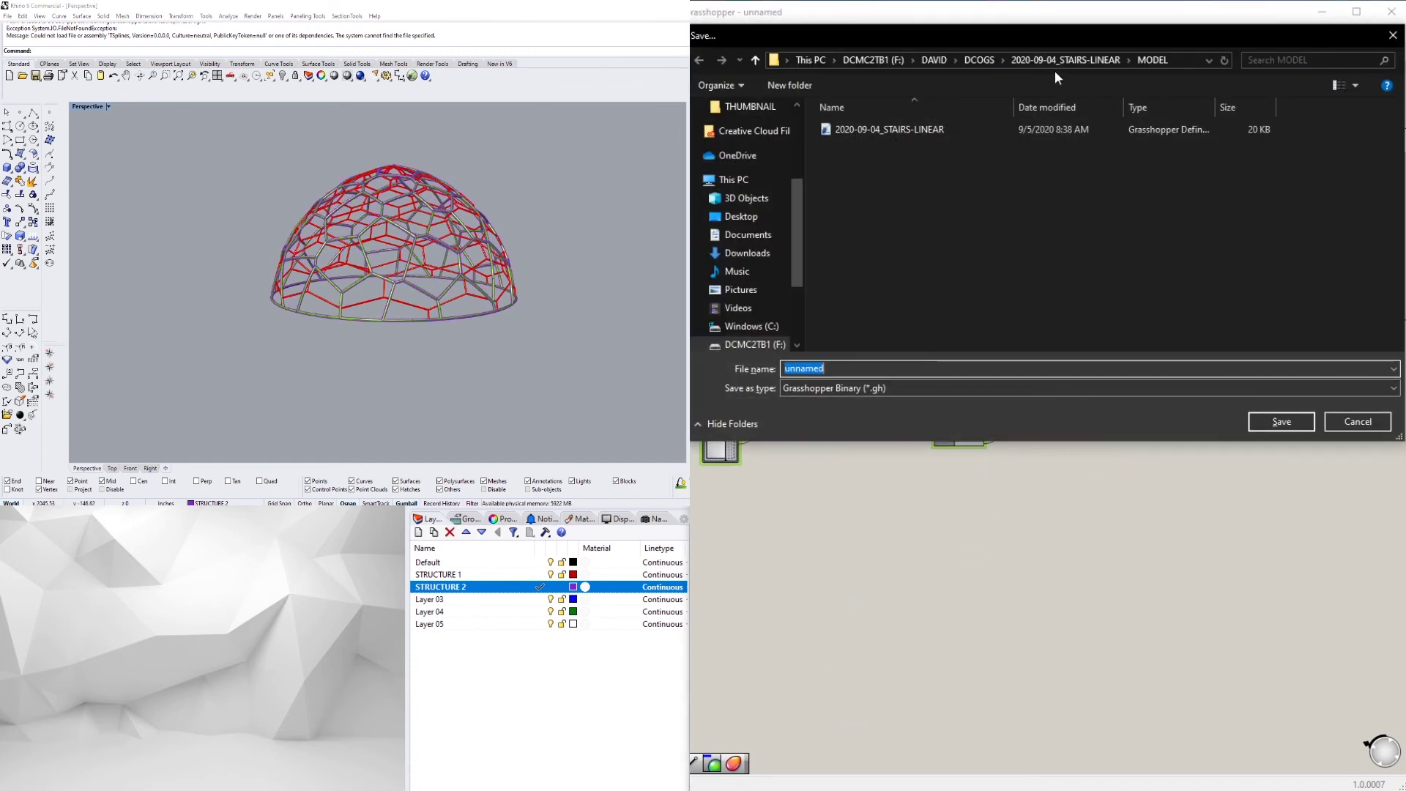
pyautogui.click(982, 61)
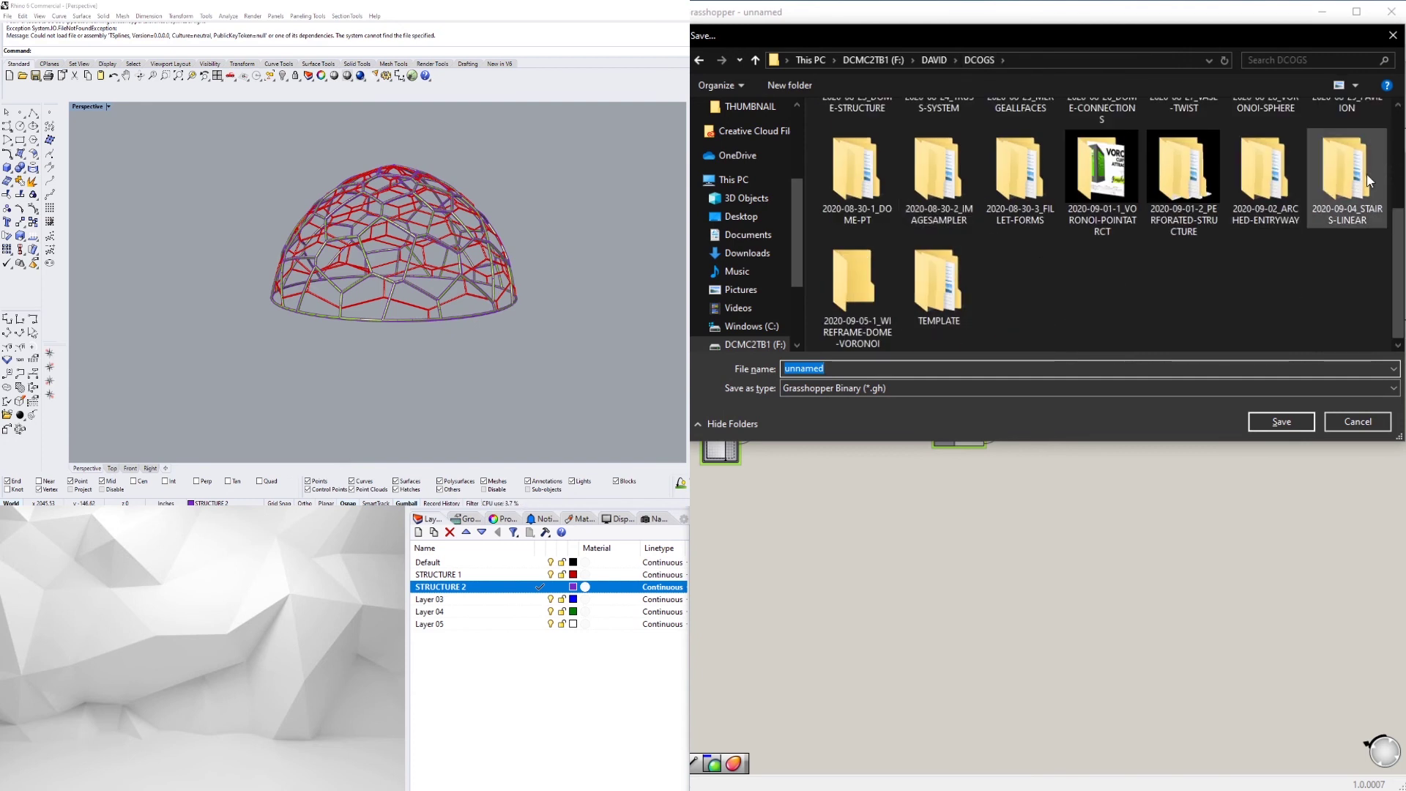
pyautogui.doubleClick(852, 268)
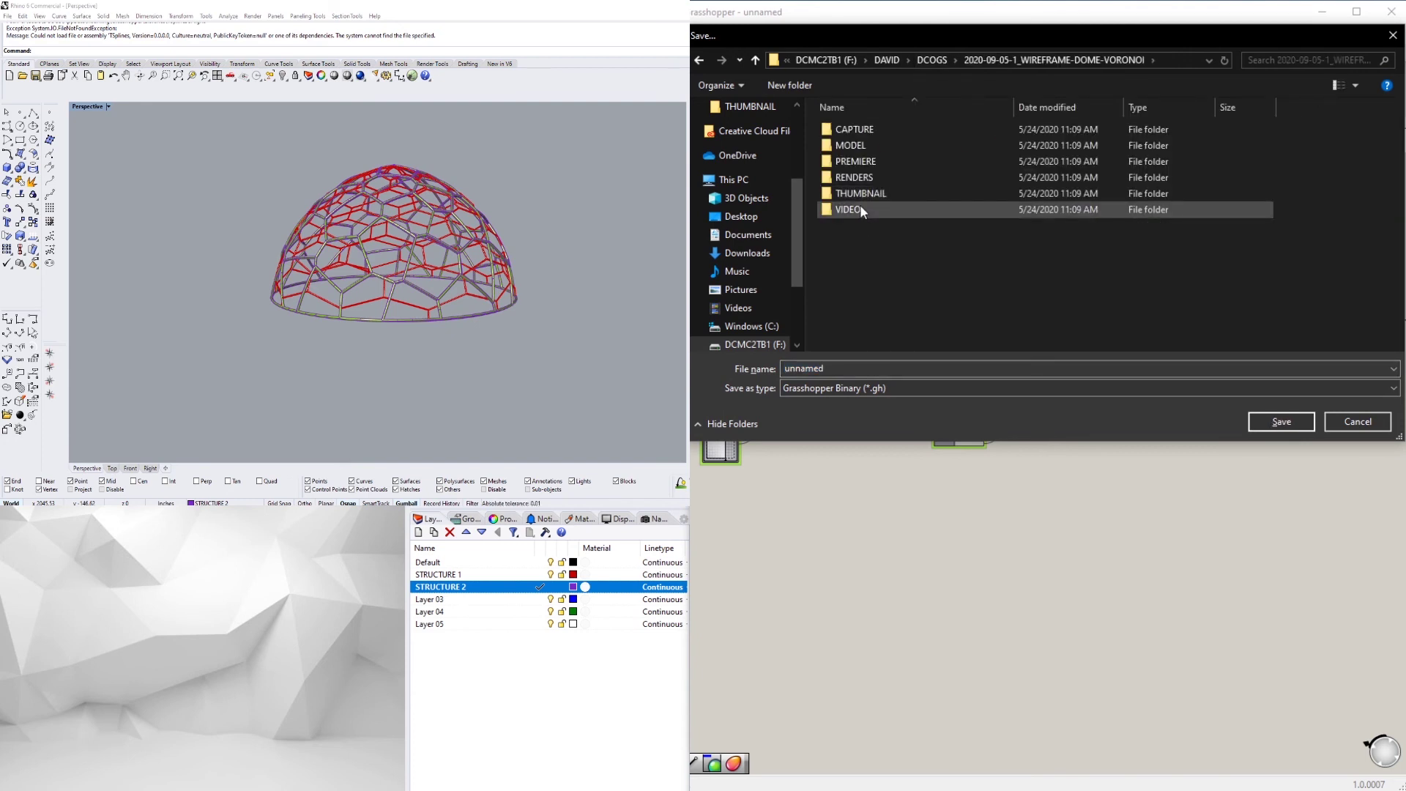
pyautogui.doubleClick(850, 145)
# Copy the project folder's name from the path and save the definition as 2020-09-05-1_WIREFRAME-DOME-VORONOI in Grasshopper Binary format
pyautogui.click(924, 61)
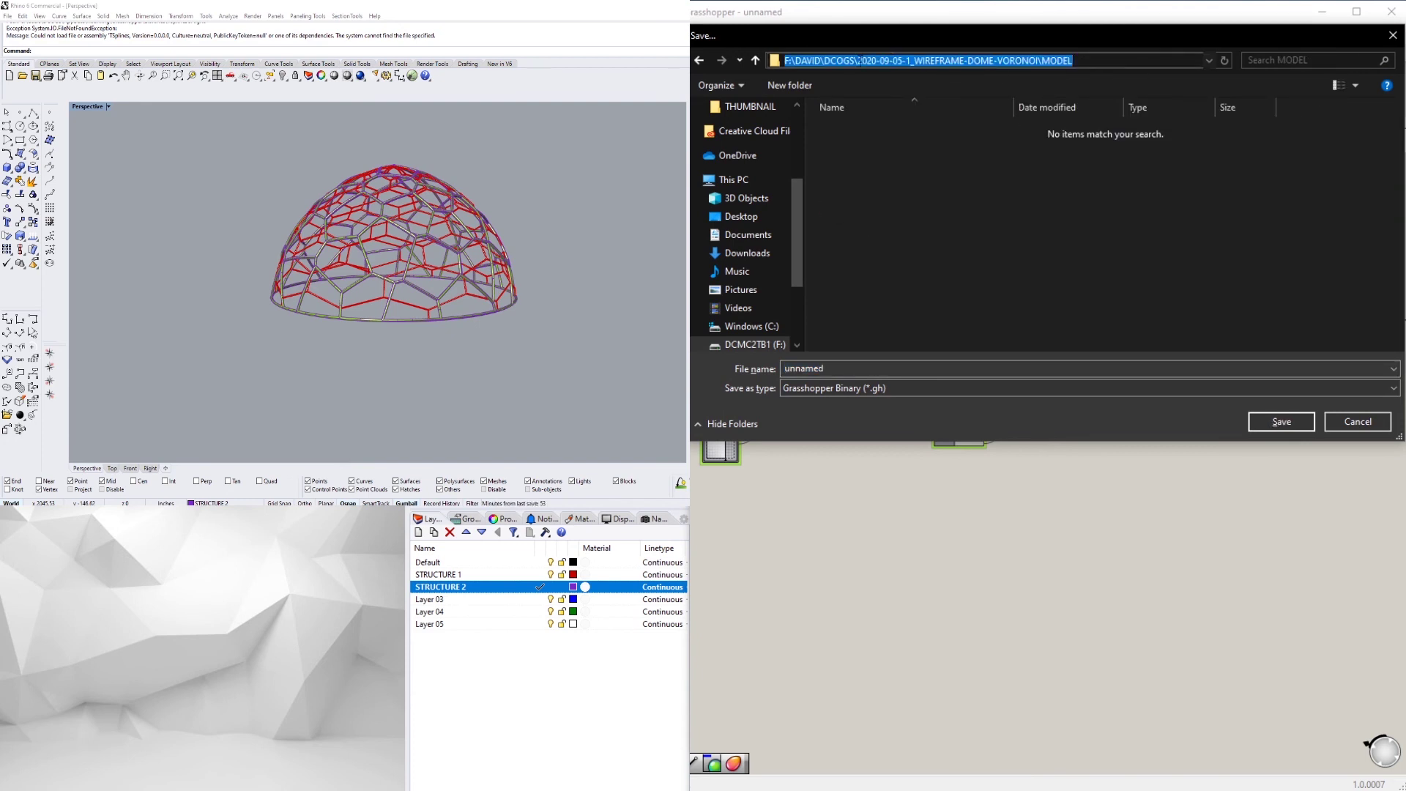
pyautogui.moveTo(871, 61); pyautogui.dragTo(968, 61)
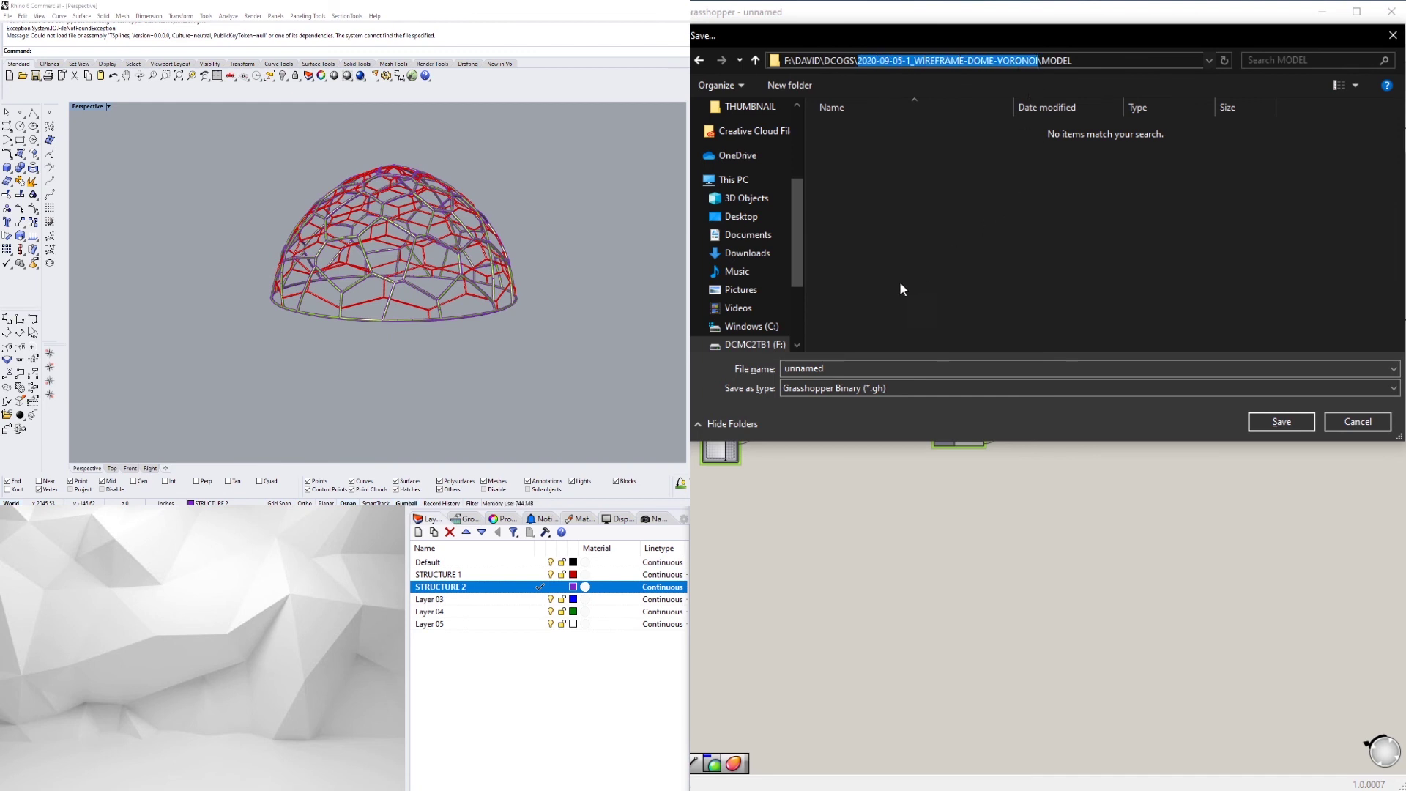
pyautogui.hotkey('ctrl', 'c')
pyautogui.doubleClick(908, 368)
pyautogui.hotkey('ctrl', 'v')
pyautogui.click(1282, 421)
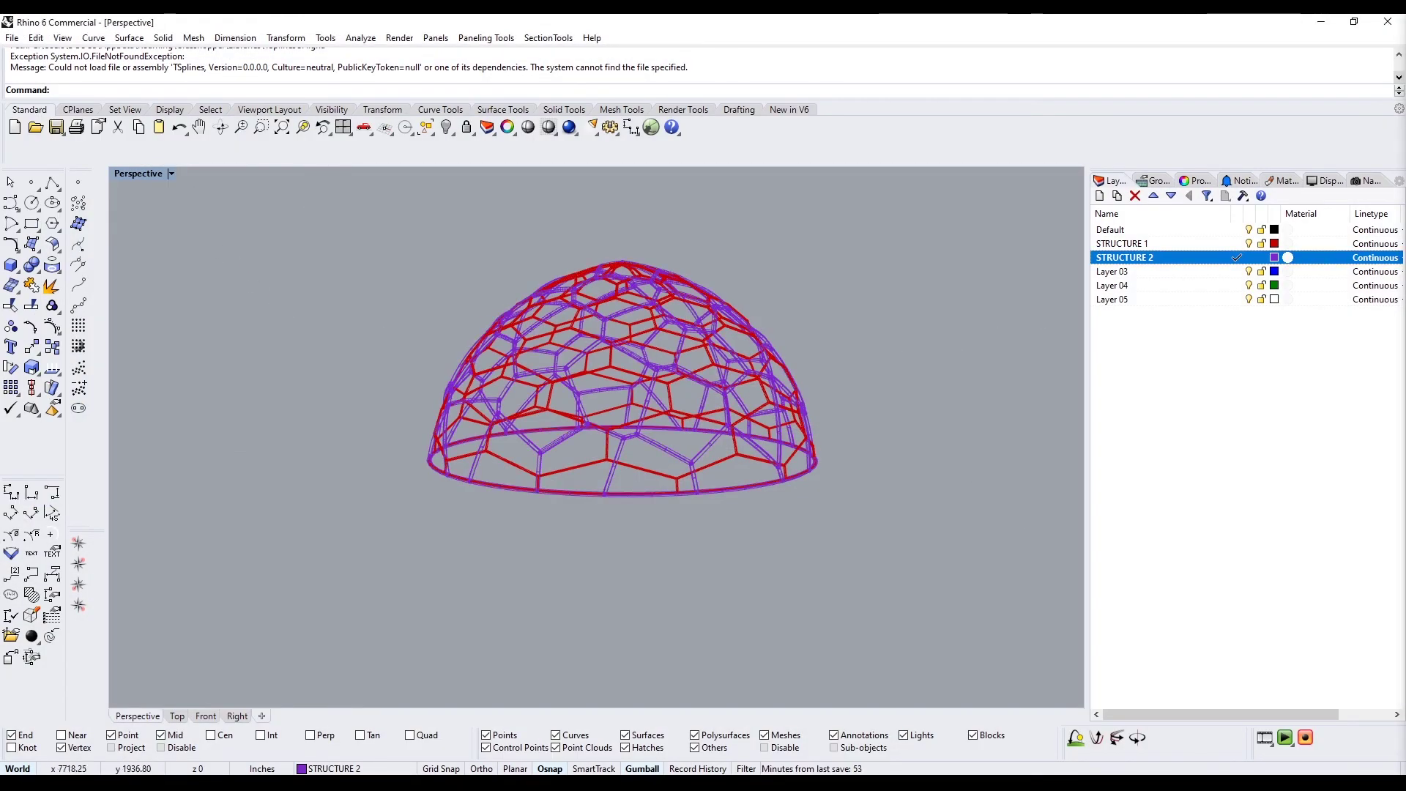
# In Rhino, set the Perspective viewport to Shaded display and change the STRUCTURE 1 layer color to Gray
pyautogui.click(139, 174)
pyautogui.click(146, 229)
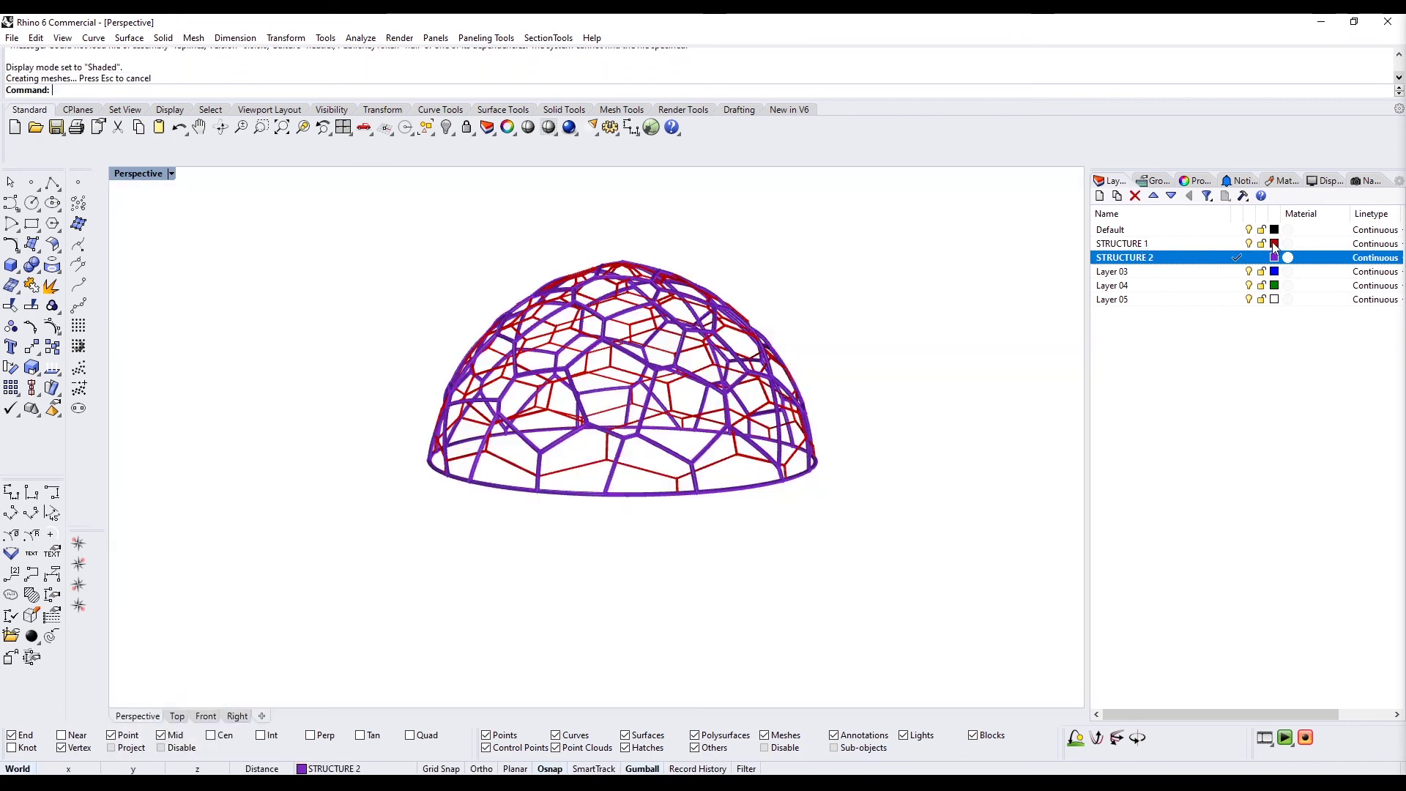
pyautogui.click(1275, 243)
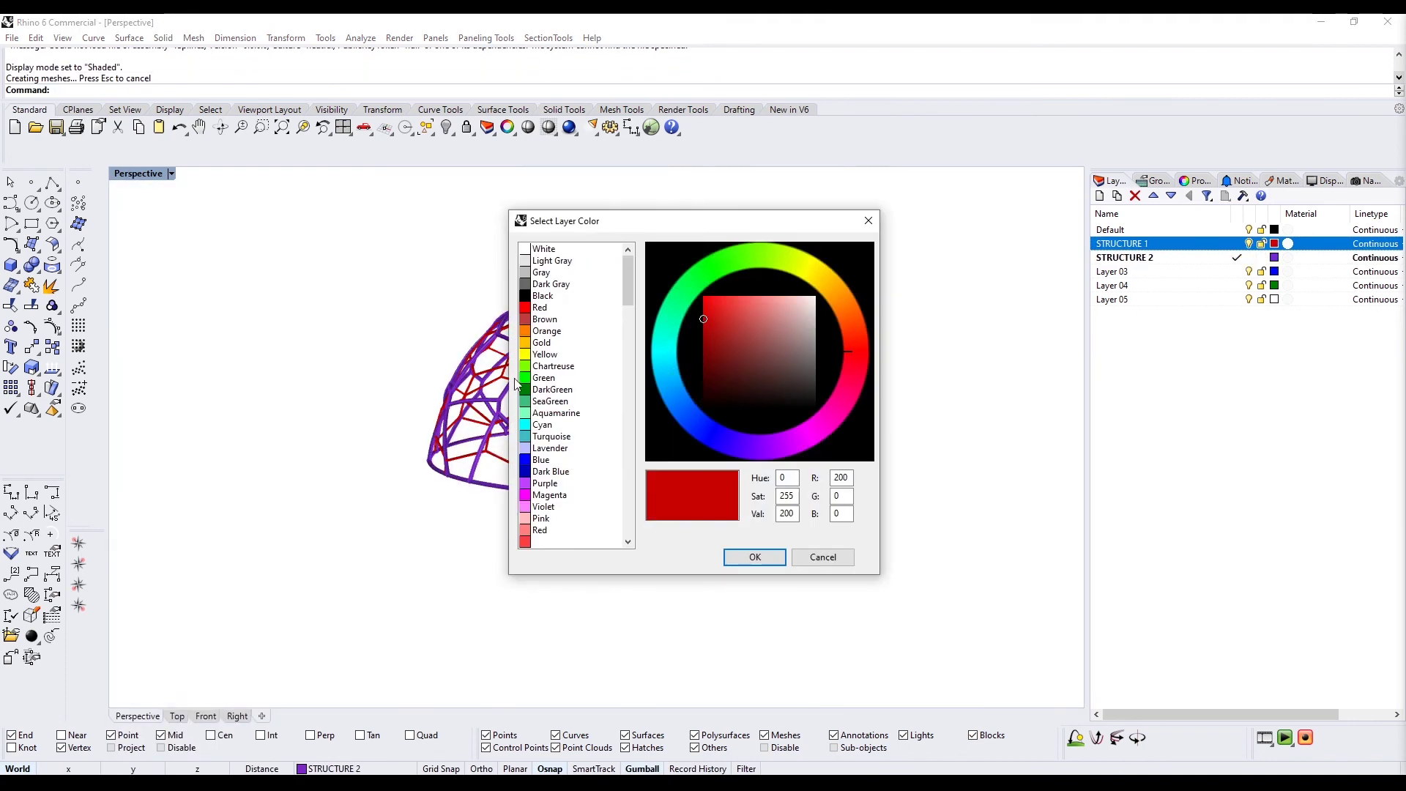
pyautogui.click(540, 272)
pyautogui.click(755, 557)
# Change the STRUCTURE 2 layer color to Chartreuse
pyautogui.click(1214, 257)
pyautogui.click(1274, 257)
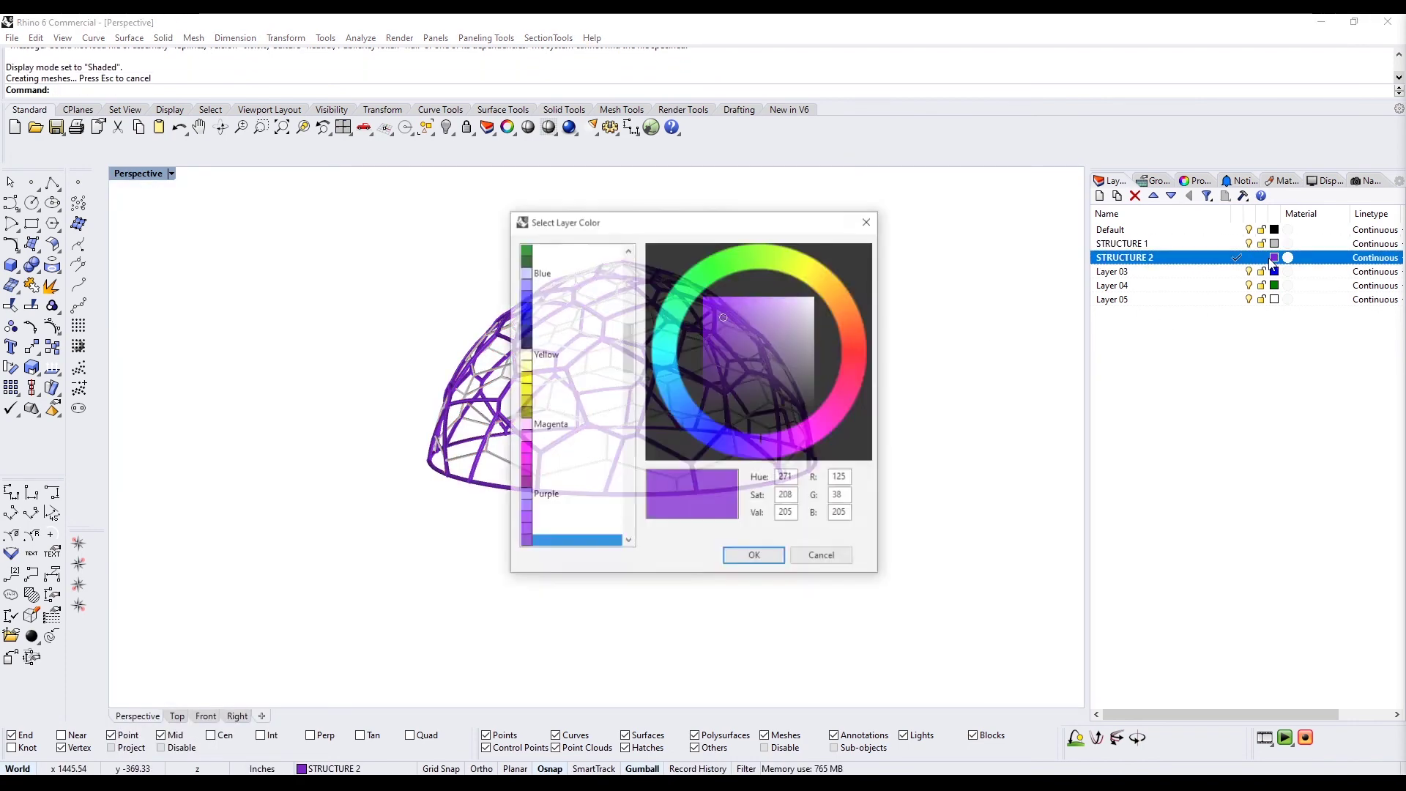
pyautogui.moveTo(628, 341); pyautogui.dragTo(622, 284)
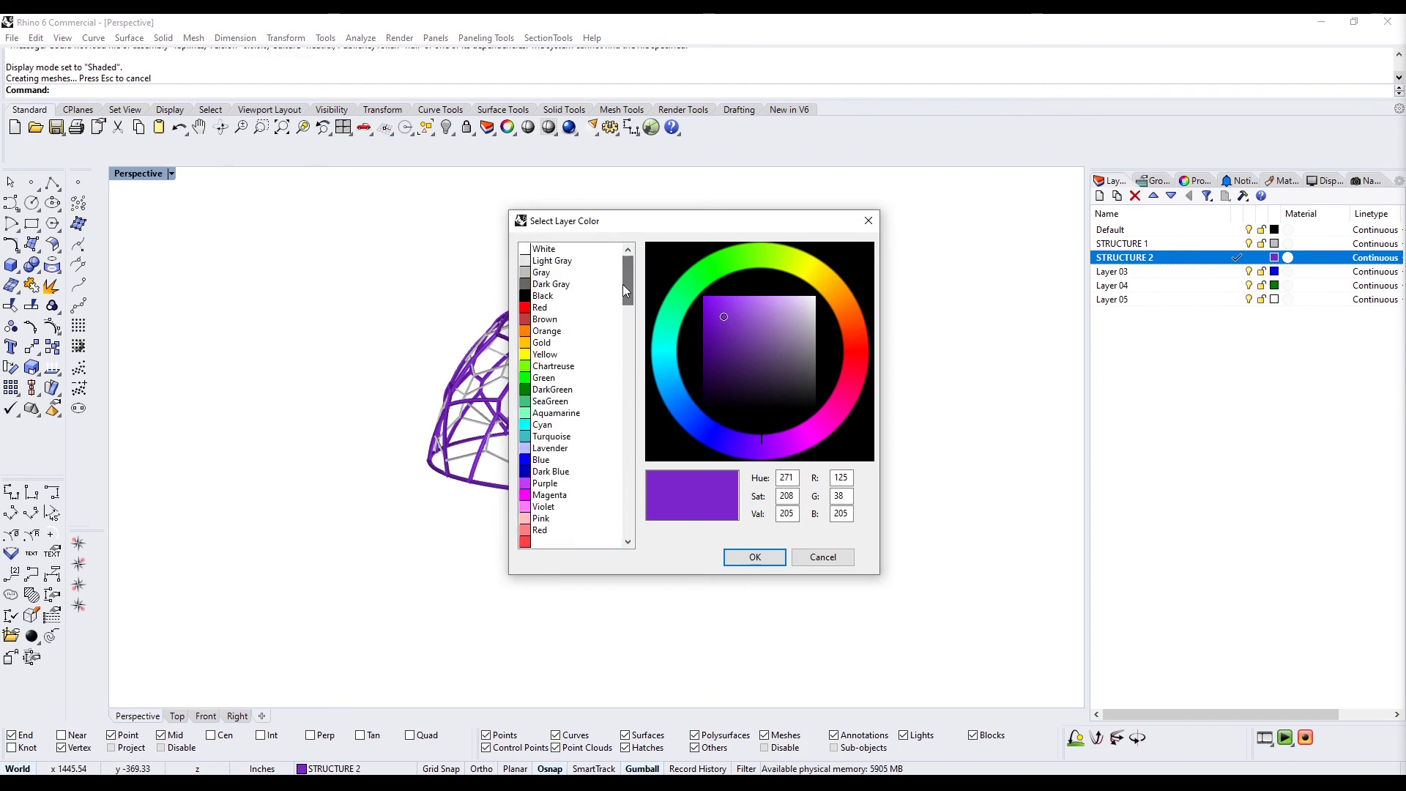
pyautogui.click(551, 371)
pyautogui.click(586, 390)
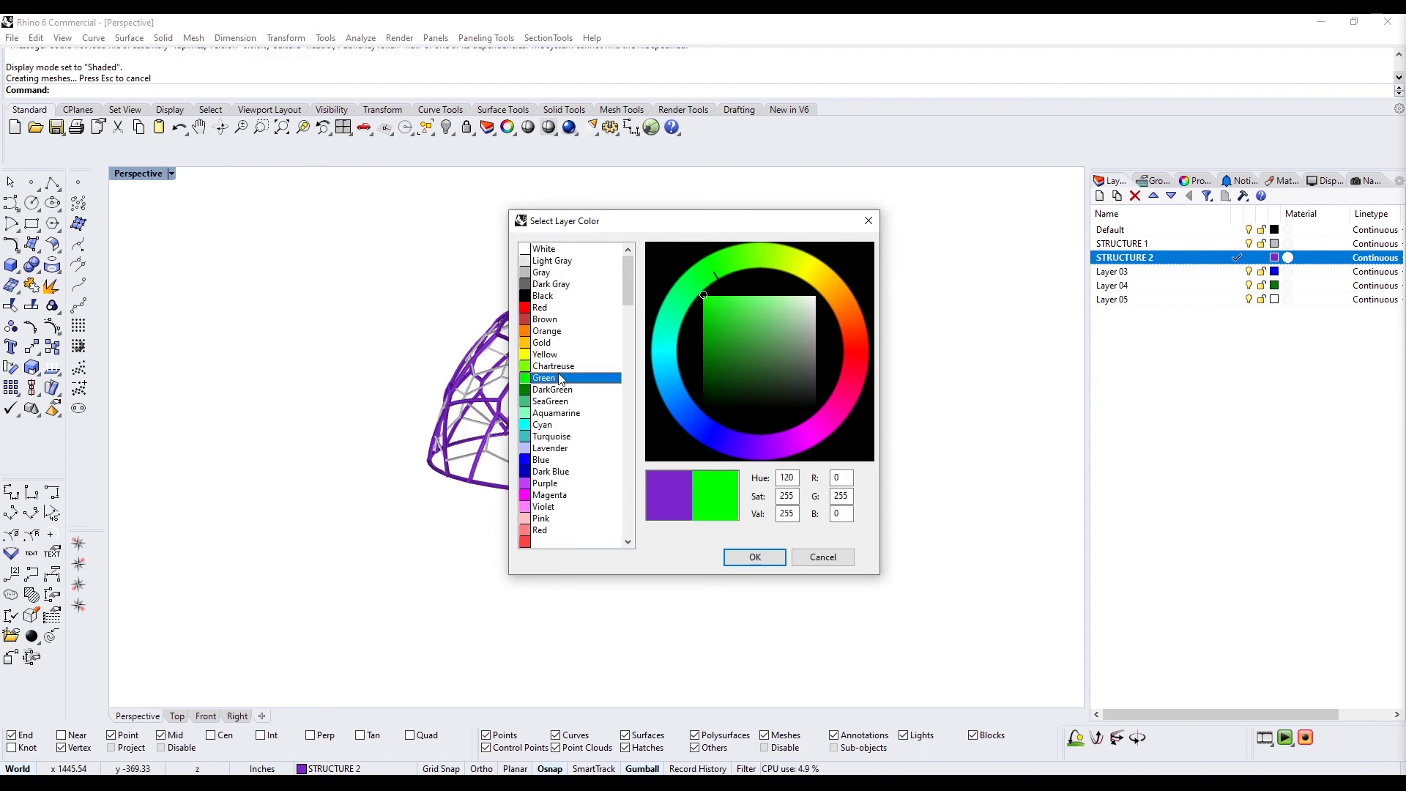
pyautogui.click(561, 368)
pyautogui.click(755, 557)
# Show the whole dome in the Perspective viewport in Rendered display mode
pyautogui.write('Z')
pyautogui.press('Return')
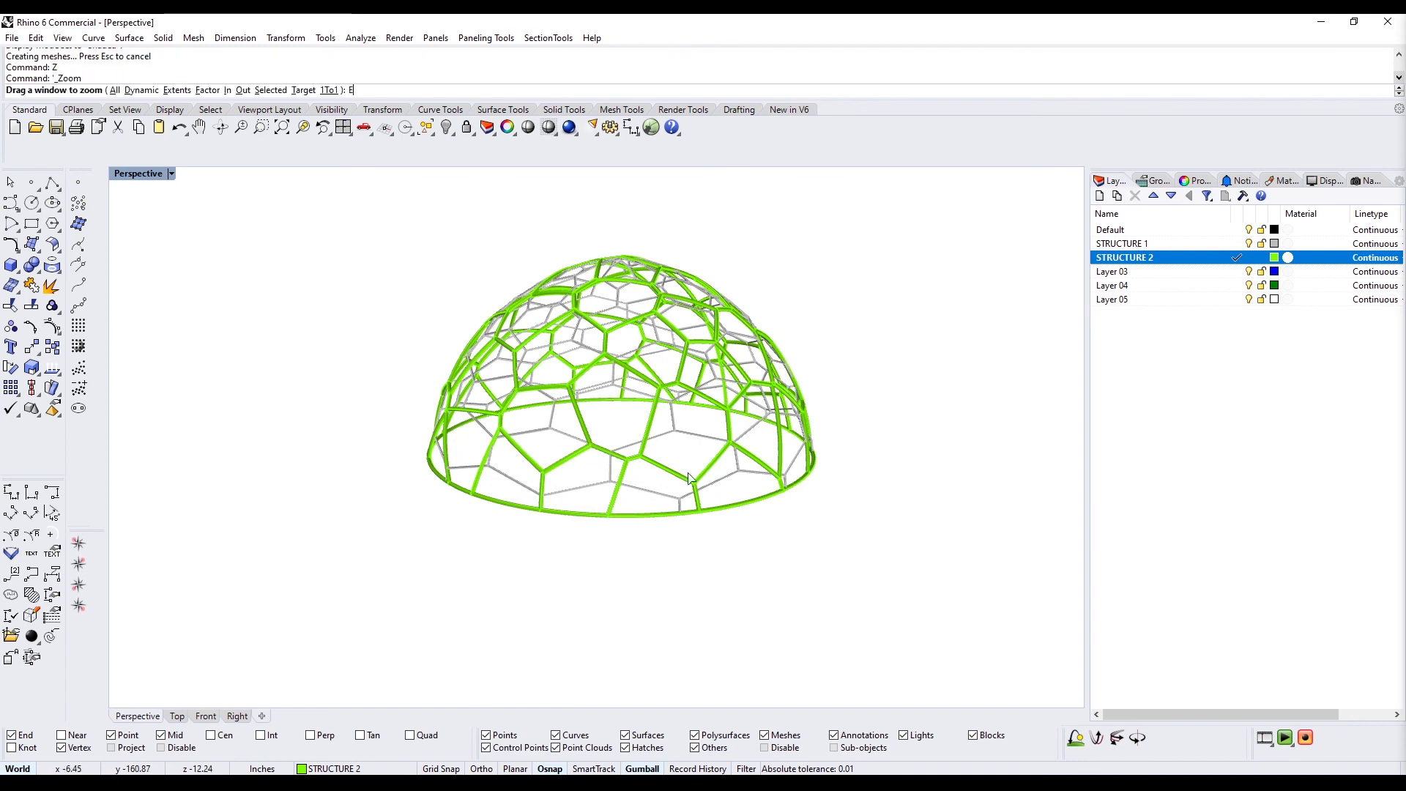
pyautogui.write('E')
pyautogui.press('Return')
pyautogui.click(139, 174)
pyautogui.click(146, 244)
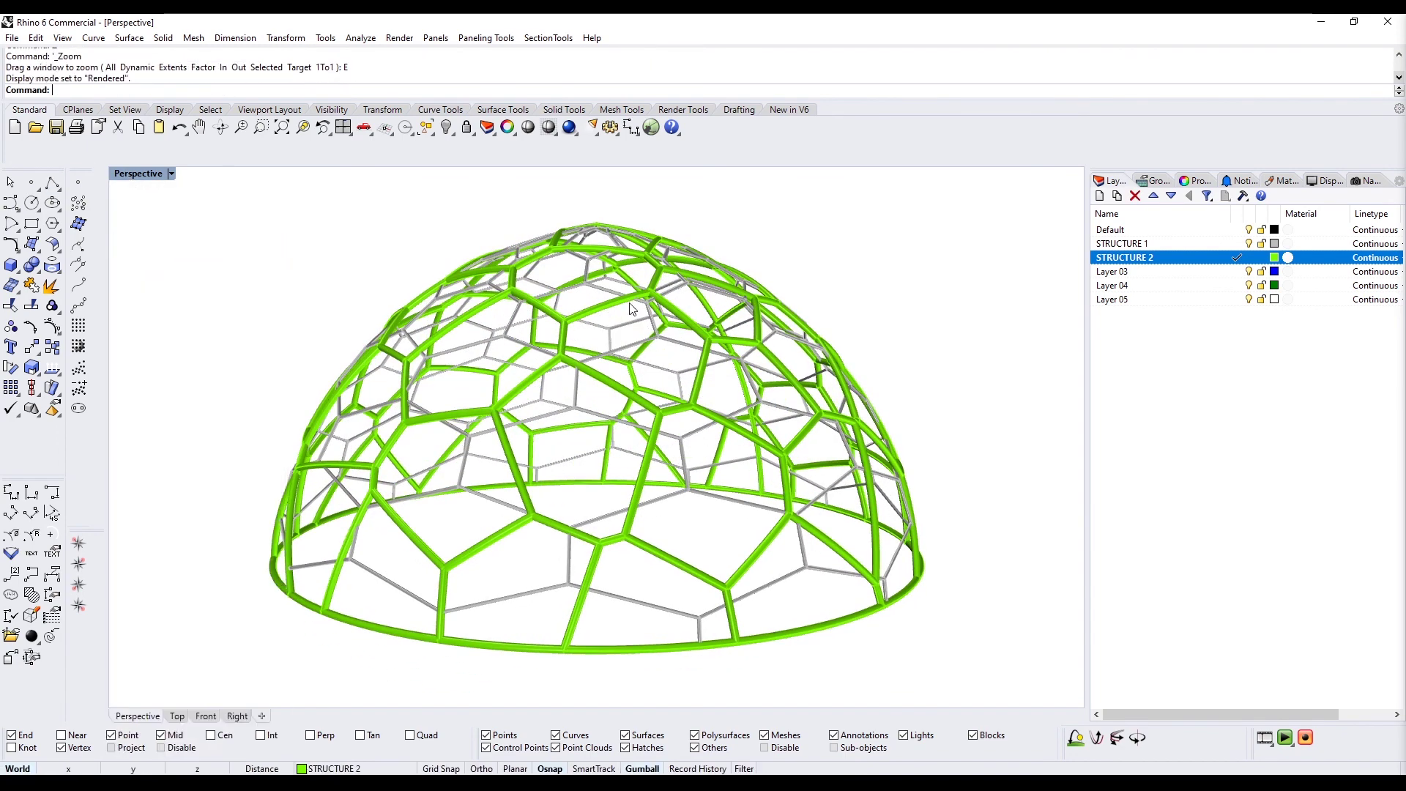
pyautogui.scroll(-2, 840, 331)
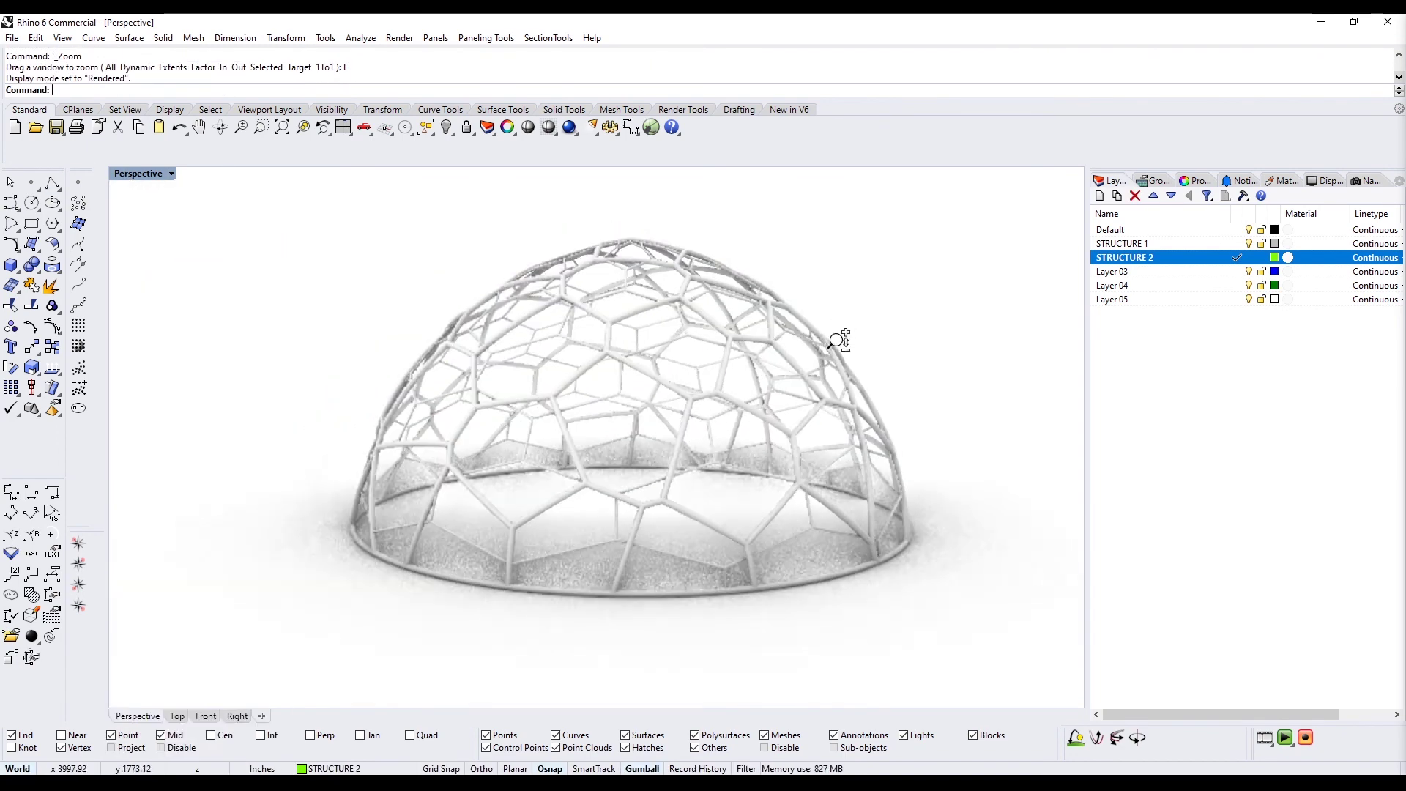
# Assign a Metal material with a gray color to the STRUCTURE 1 layer
pyautogui.click(1289, 243)
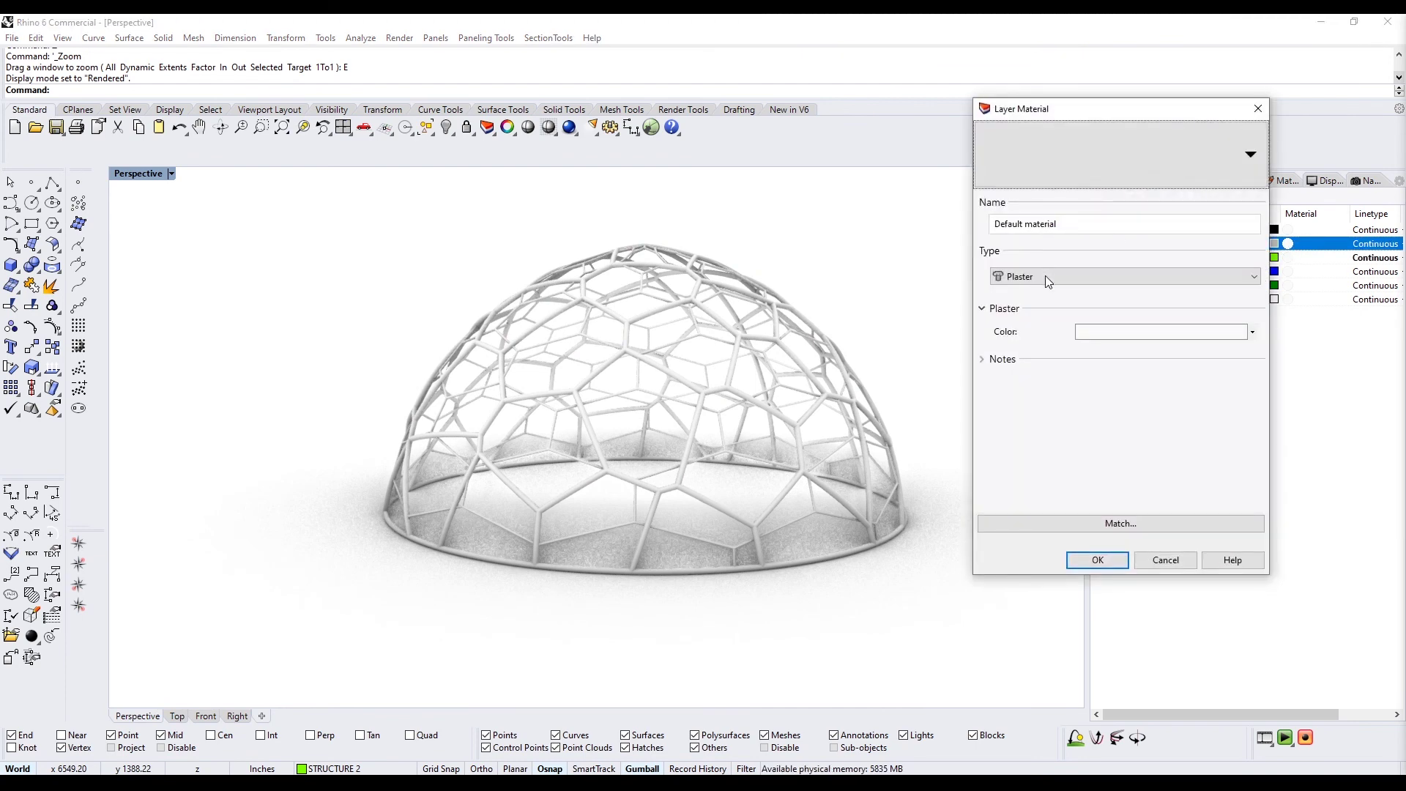
pyautogui.click(1049, 282)
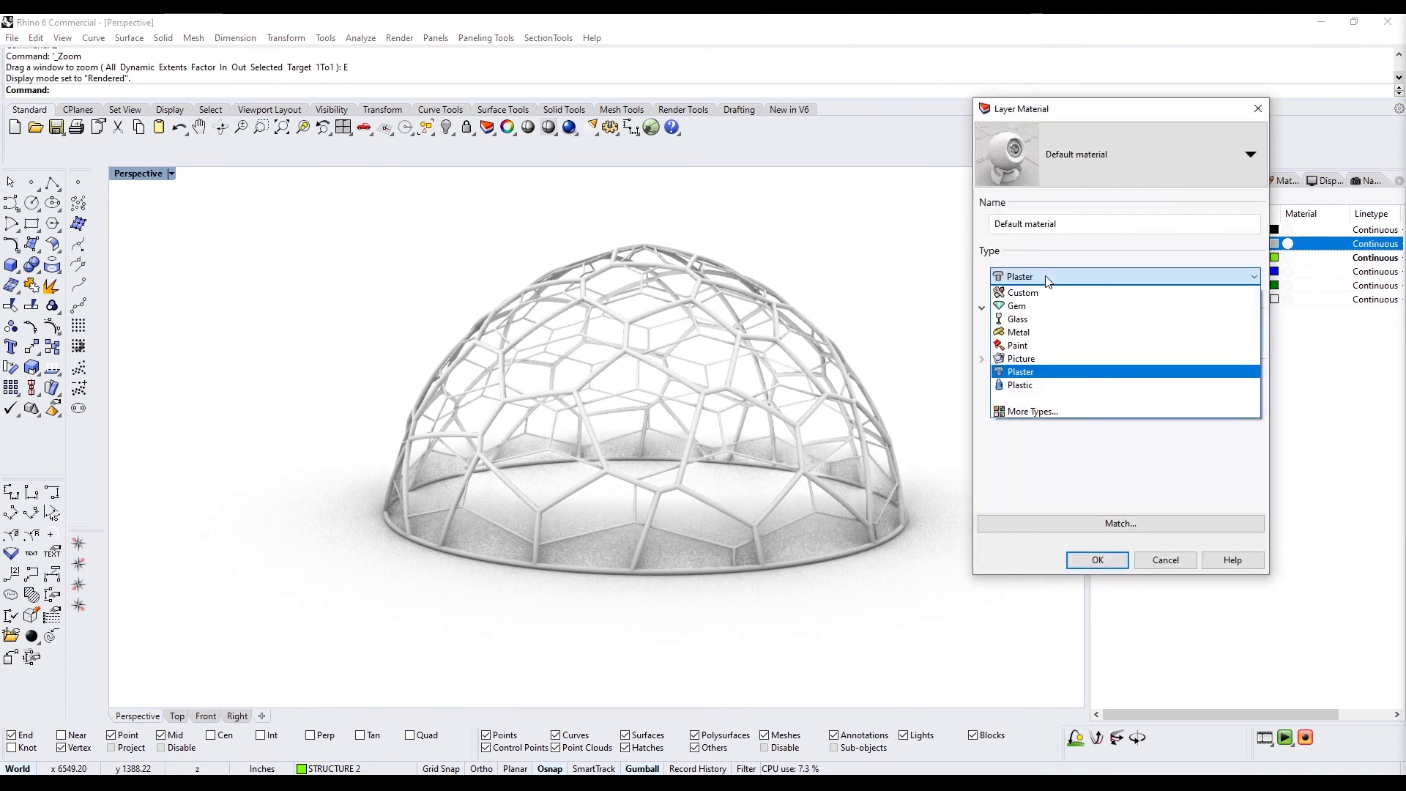
pyautogui.click(1022, 331)
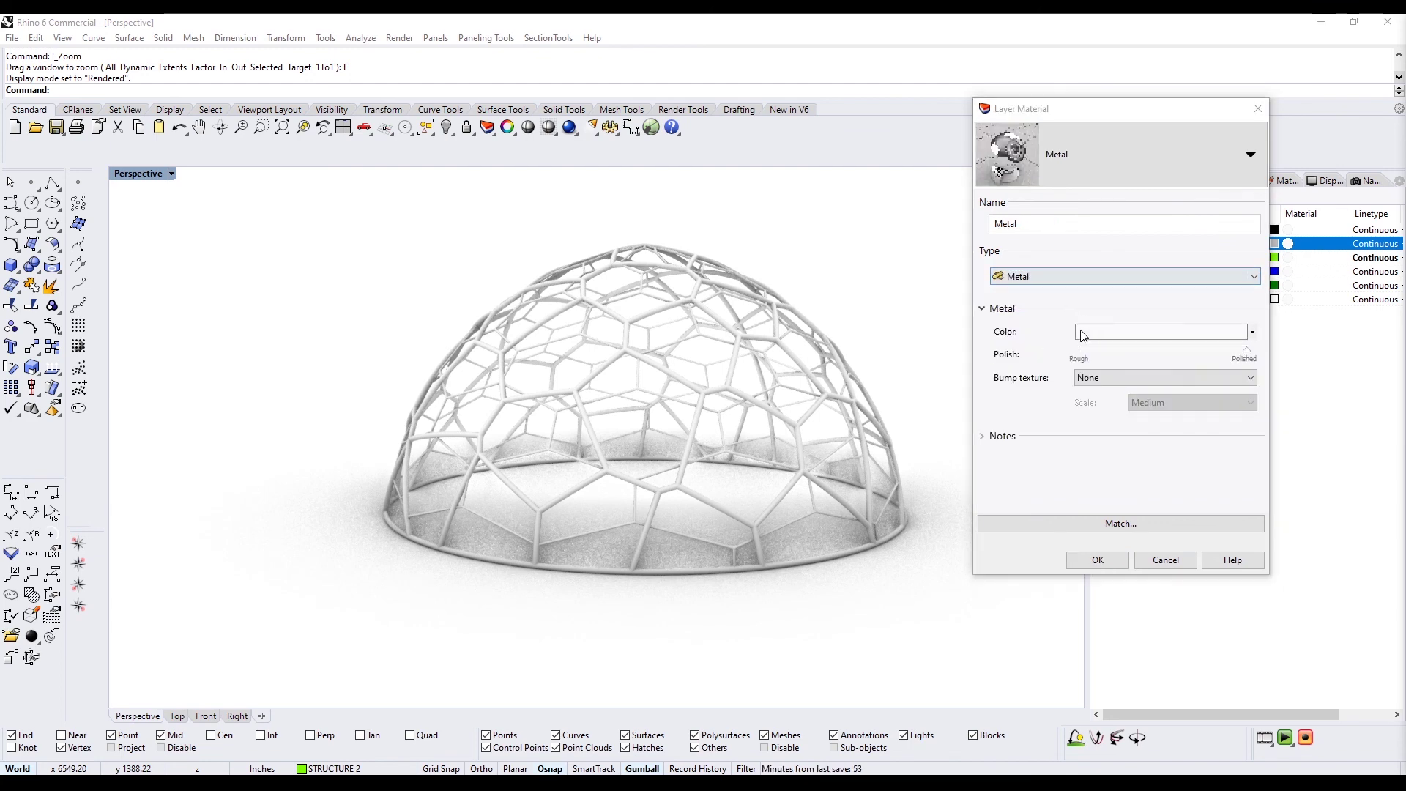
pyautogui.click(1086, 332)
pyautogui.click(827, 423)
pyautogui.click(1033, 614)
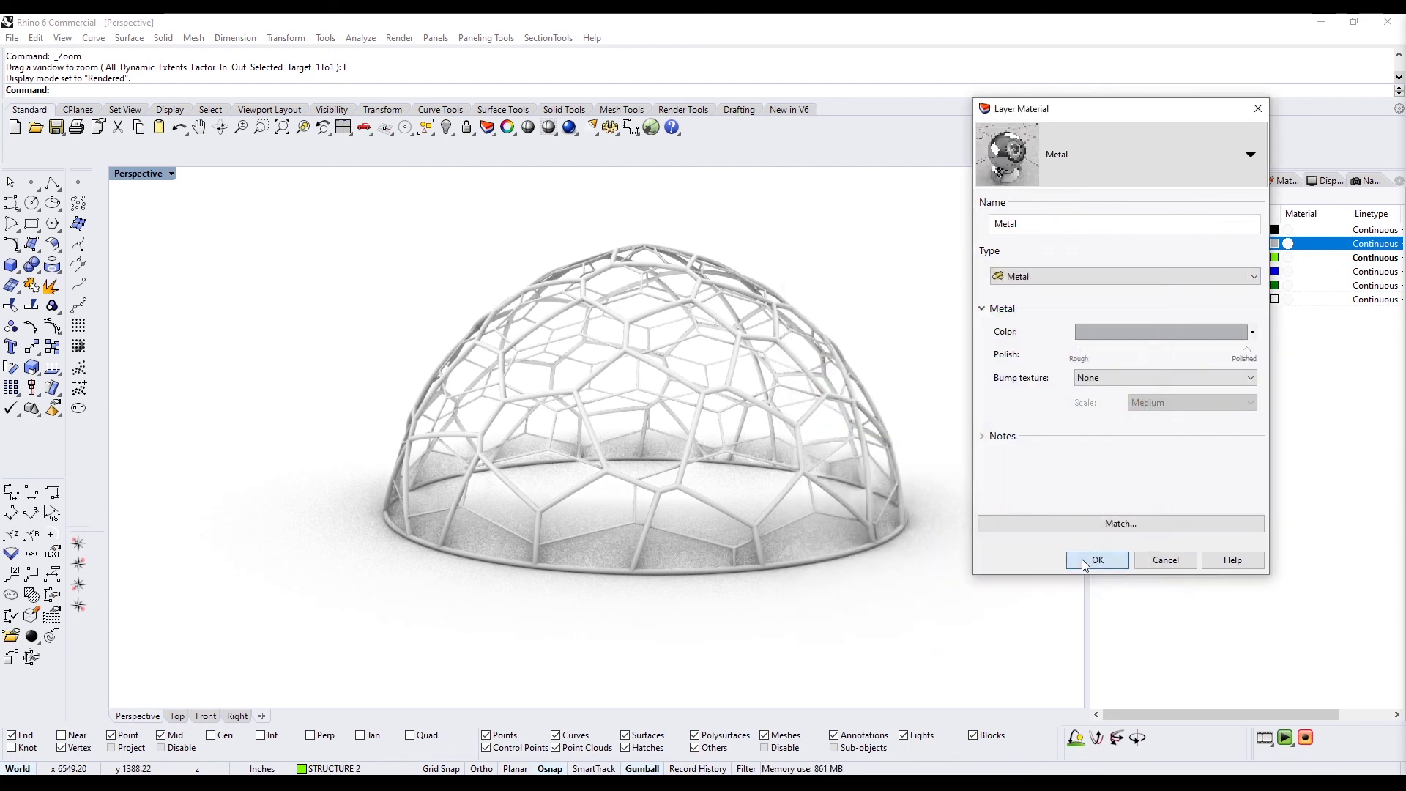
pyautogui.click(1090, 561)
# Assign a Plastic material with the Chartreuse color to the STRUCTURE 2 layer
pyautogui.click(1299, 263)
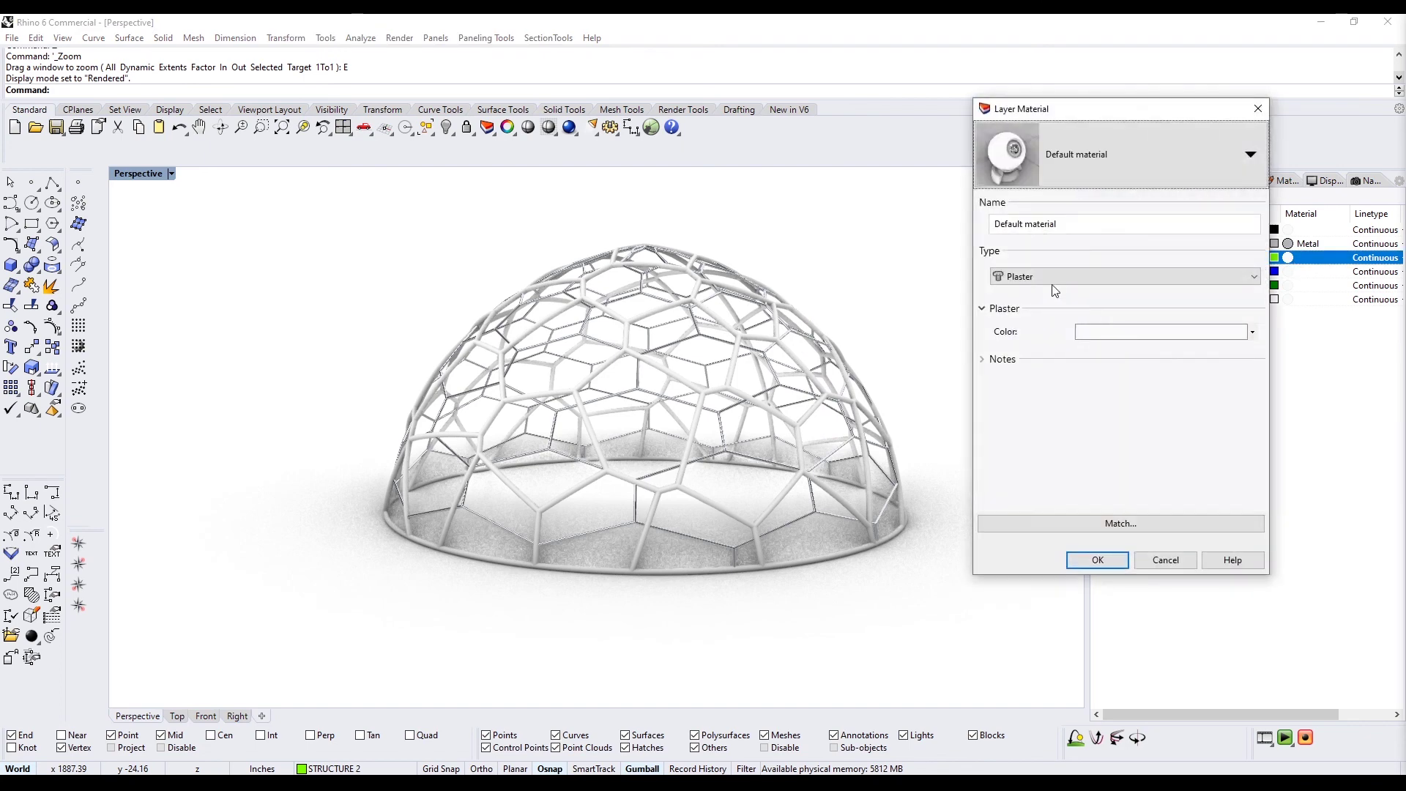
pyautogui.click(1030, 279)
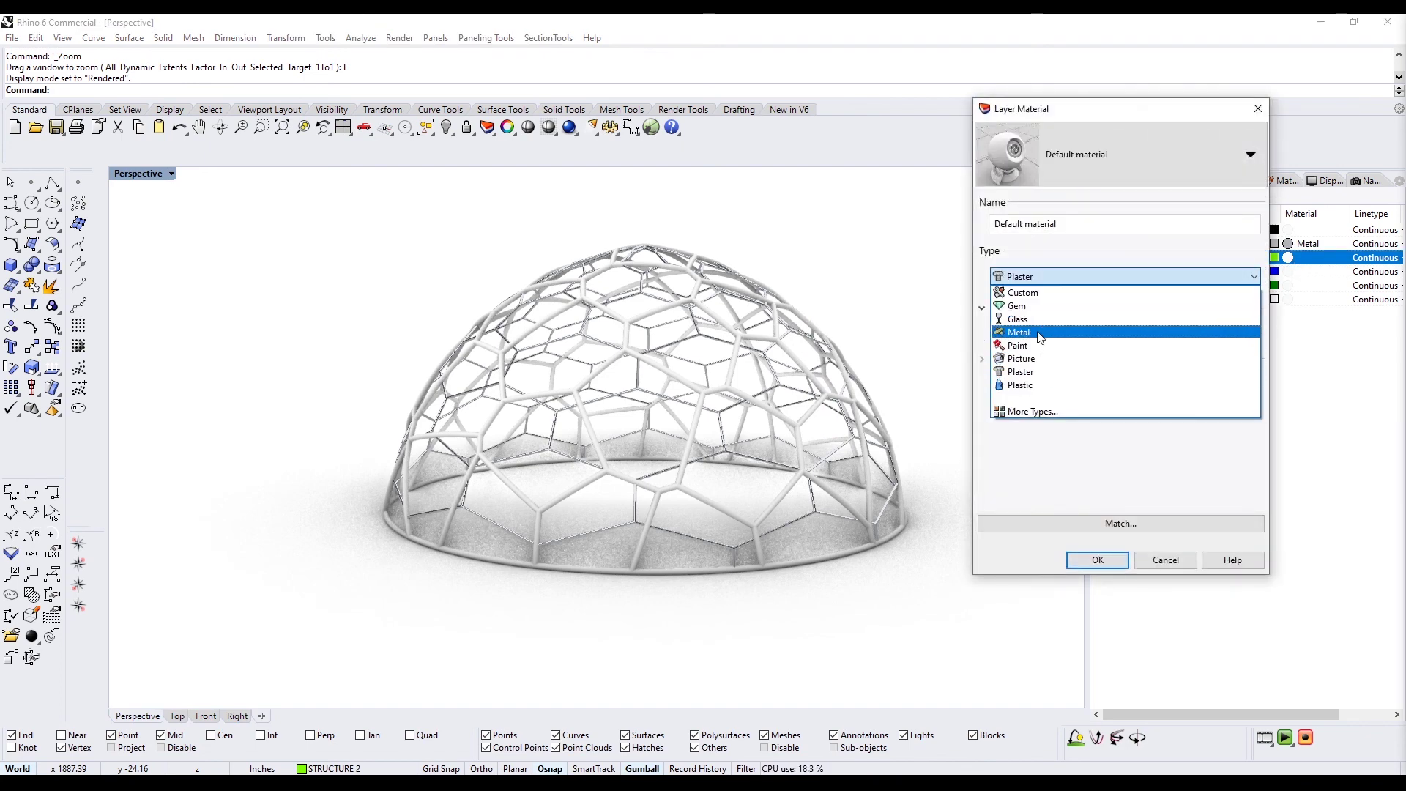
pyautogui.click(1031, 386)
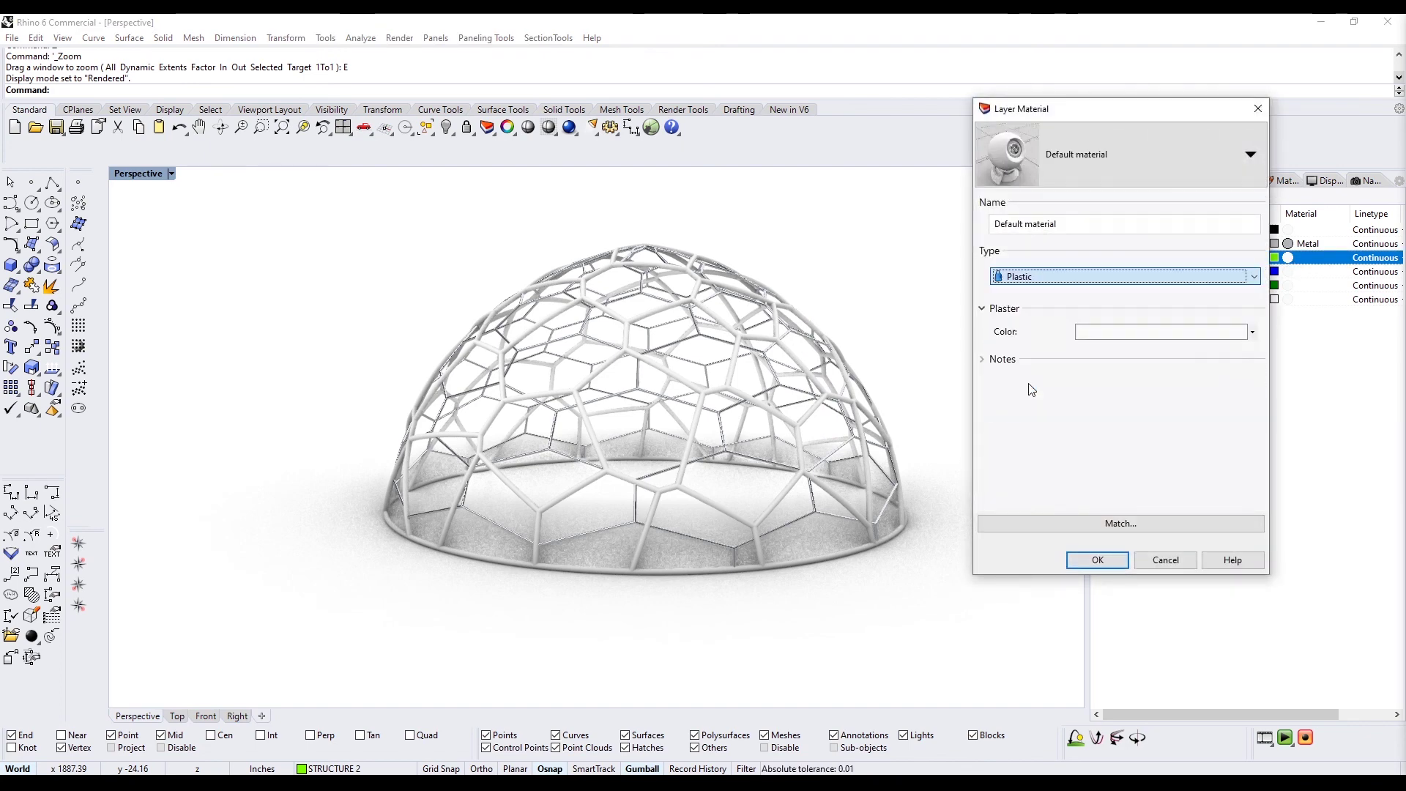
pyautogui.click(1175, 333)
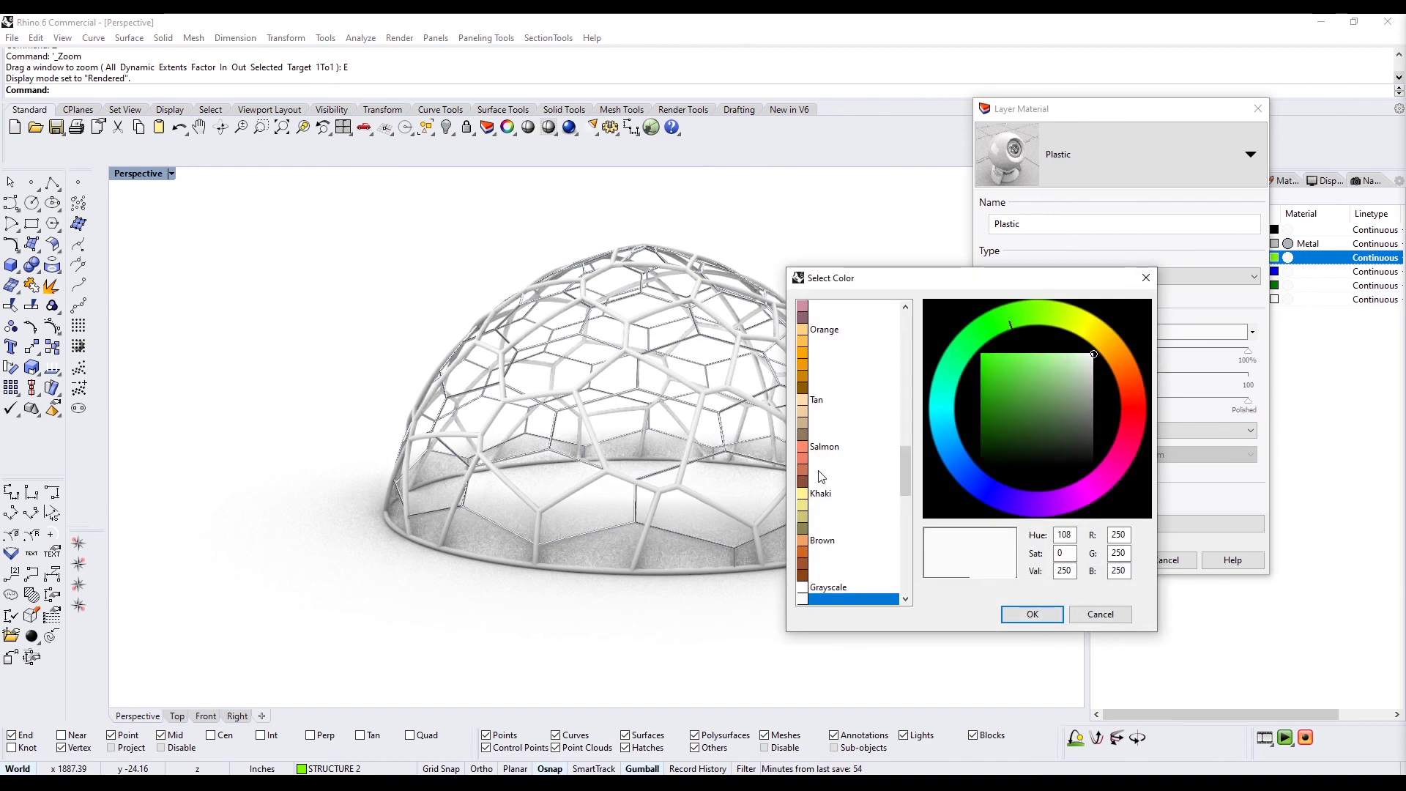
pyautogui.scroll(10, 820, 476)
pyautogui.click(831, 421)
pyautogui.click(1044, 614)
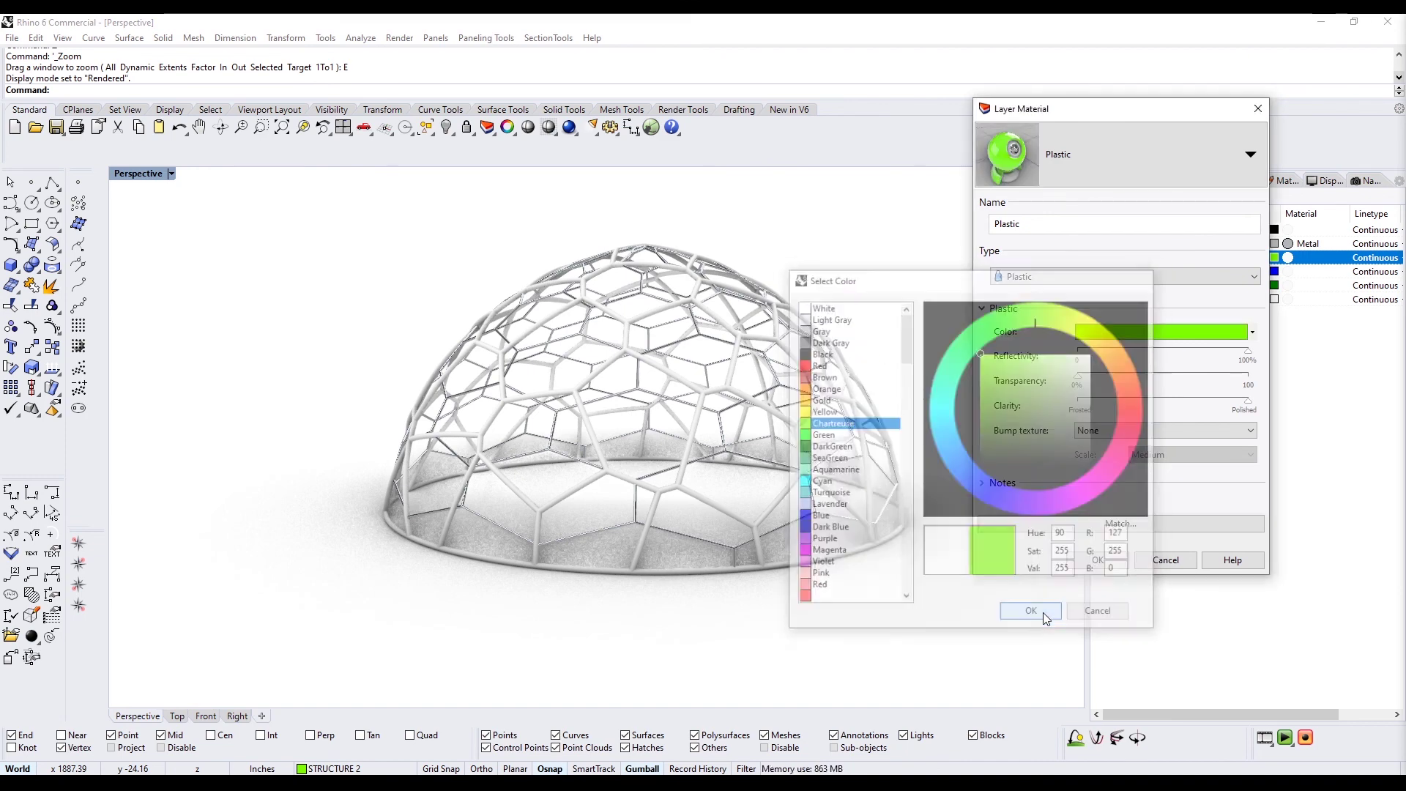
pyautogui.click(1110, 559)
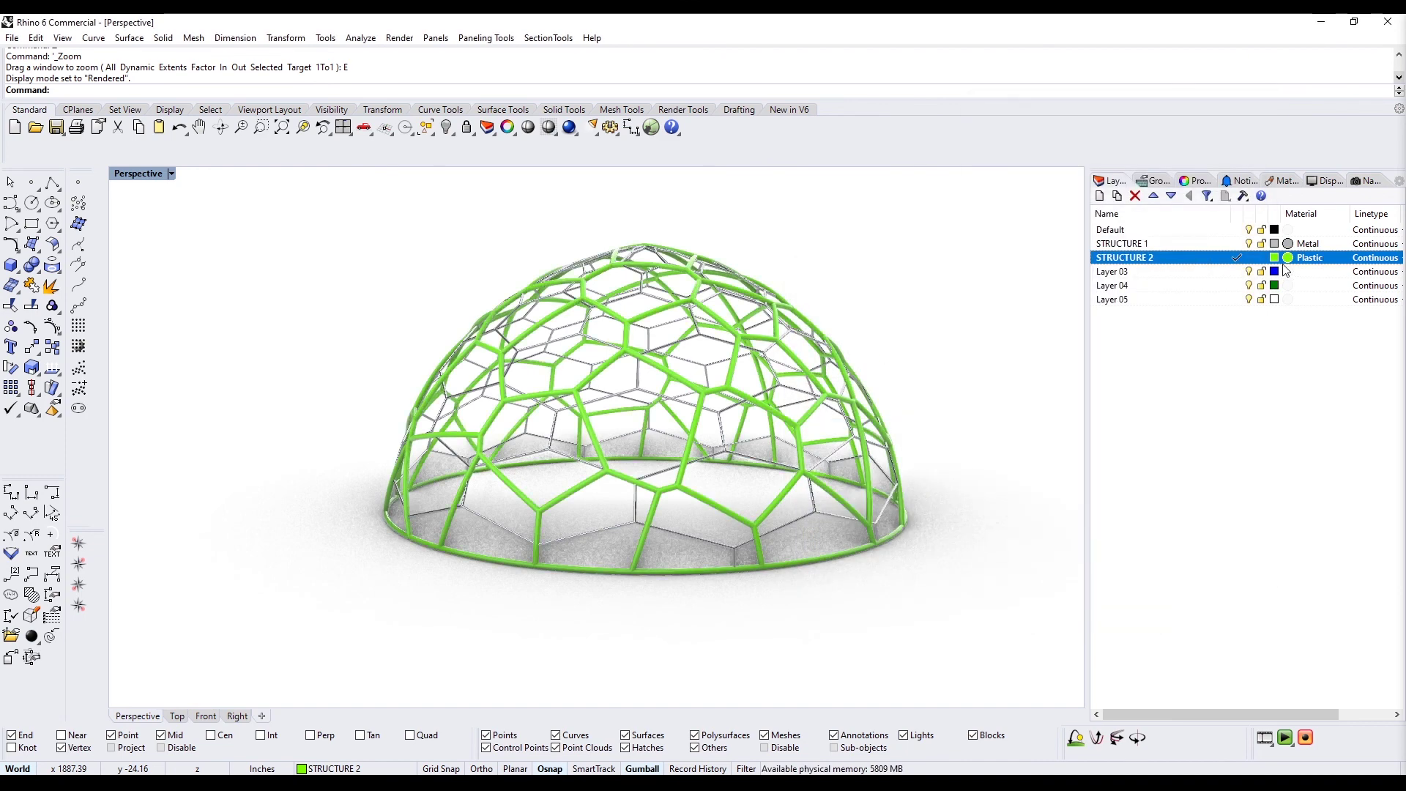
pyautogui.click(1288, 258)
pyautogui.click(1104, 560)
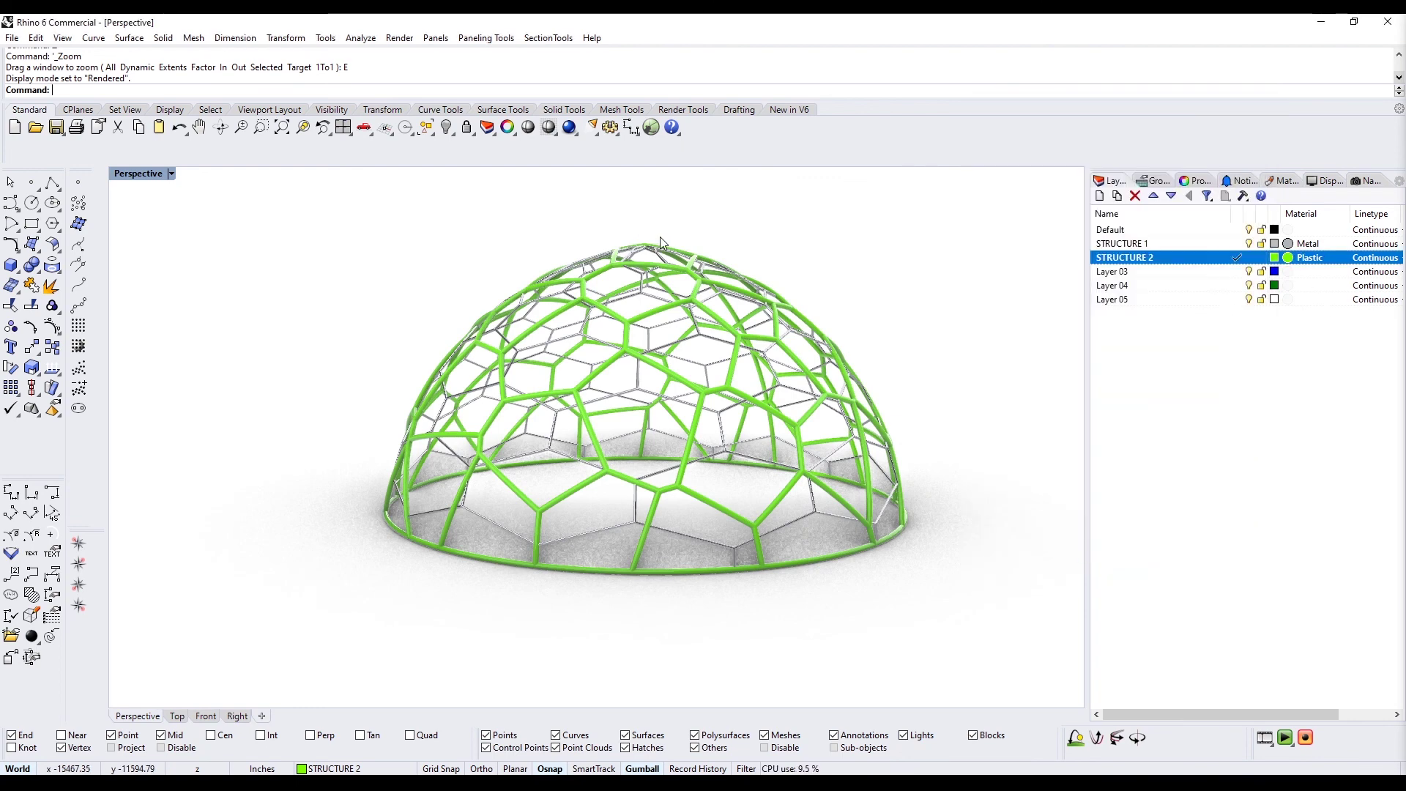
# Frame the dome at an angle in the Perspective viewport and set its display mode to Raytraced
pyautogui.write('Z')
pyautogui.press('Return')
pyautogui.write('E')
pyautogui.press('Return')
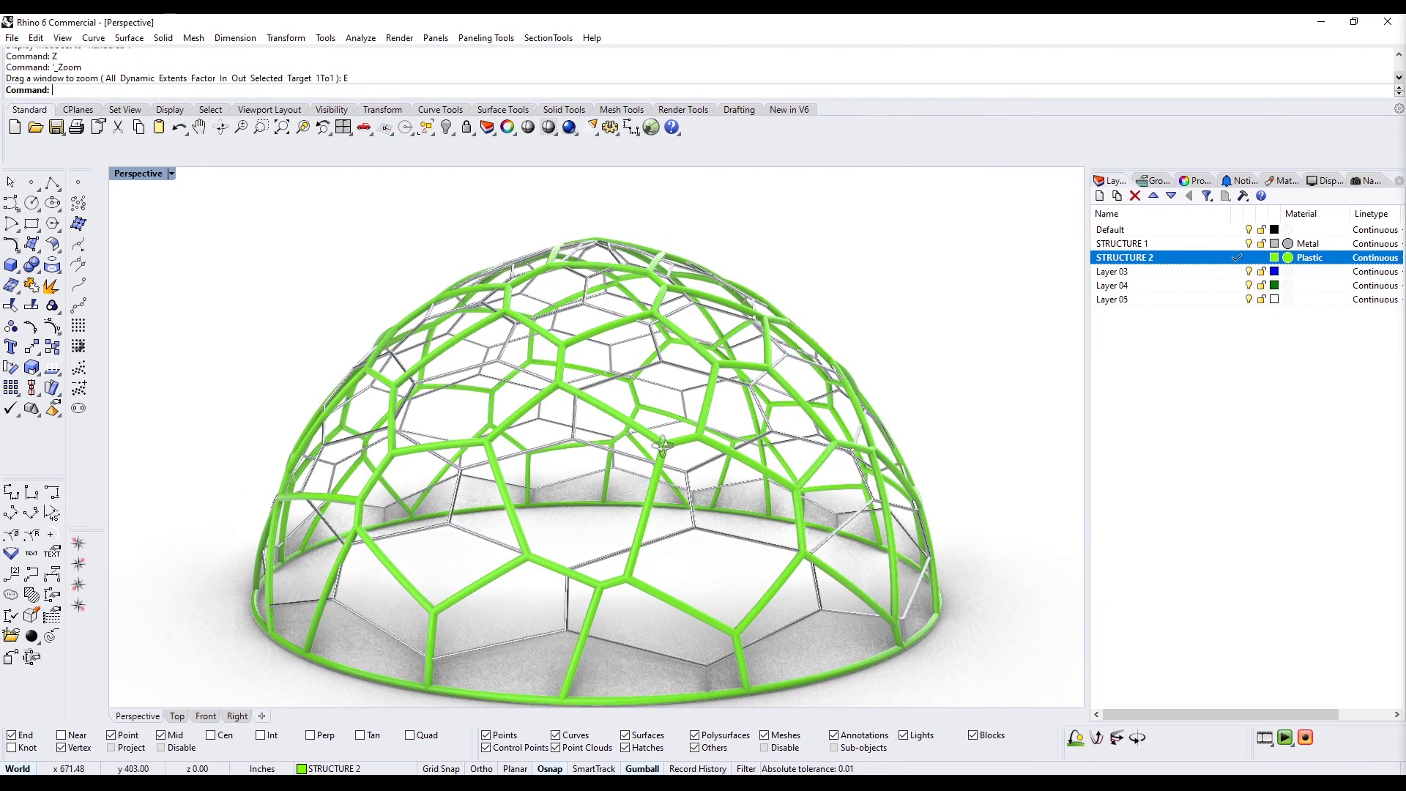
pyautogui.moveTo(657, 441); pyautogui.dragTo(689, 435, button='right')
pyautogui.click(170, 173)
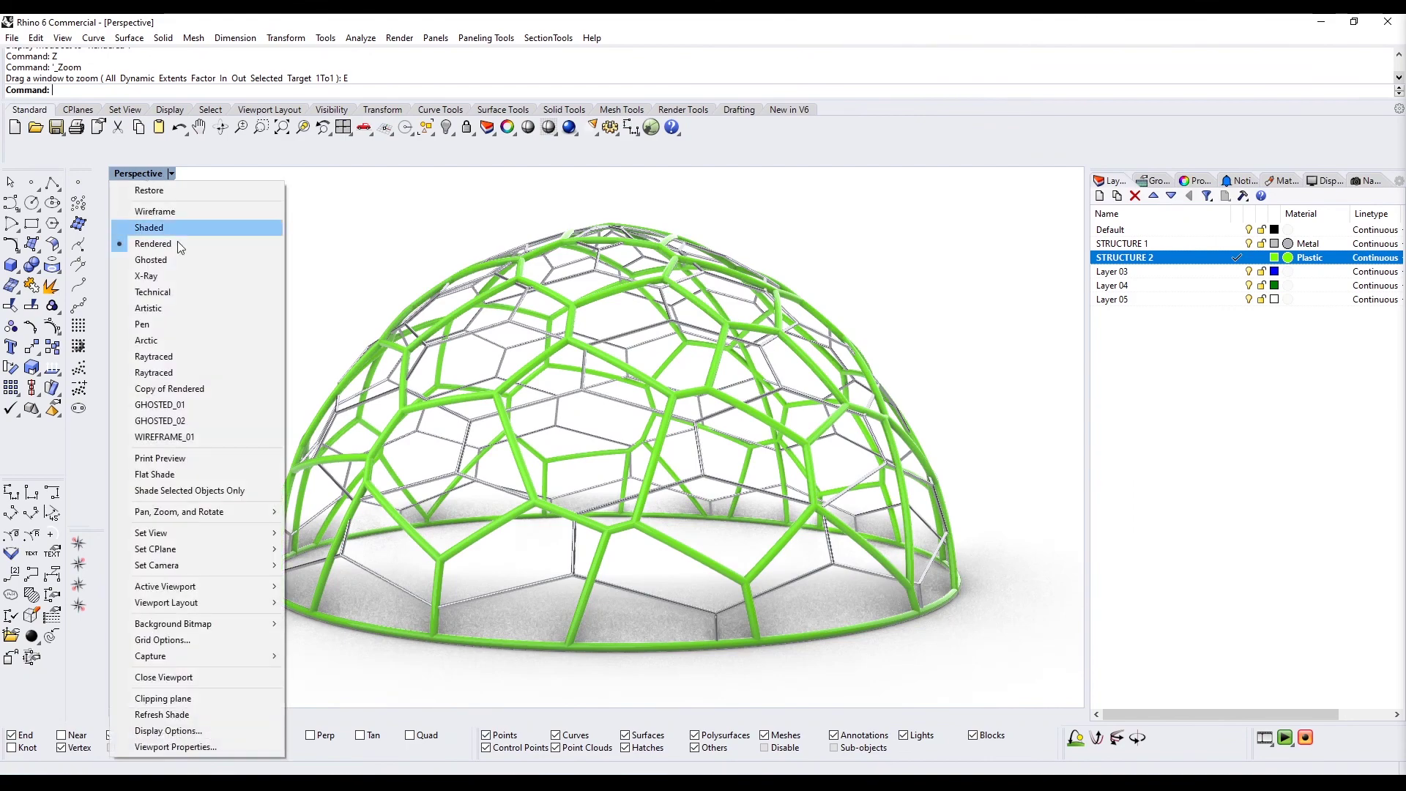
pyautogui.click(194, 374)
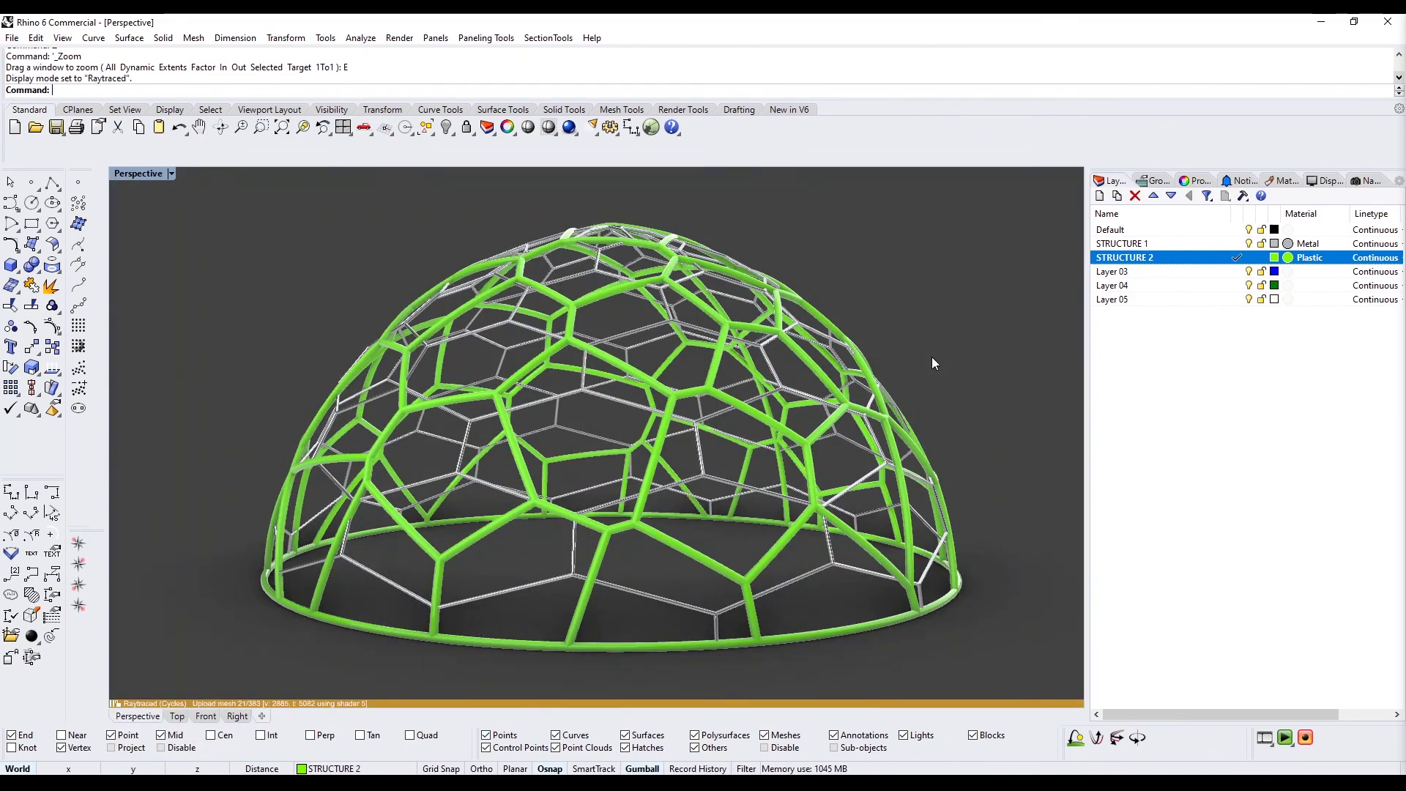